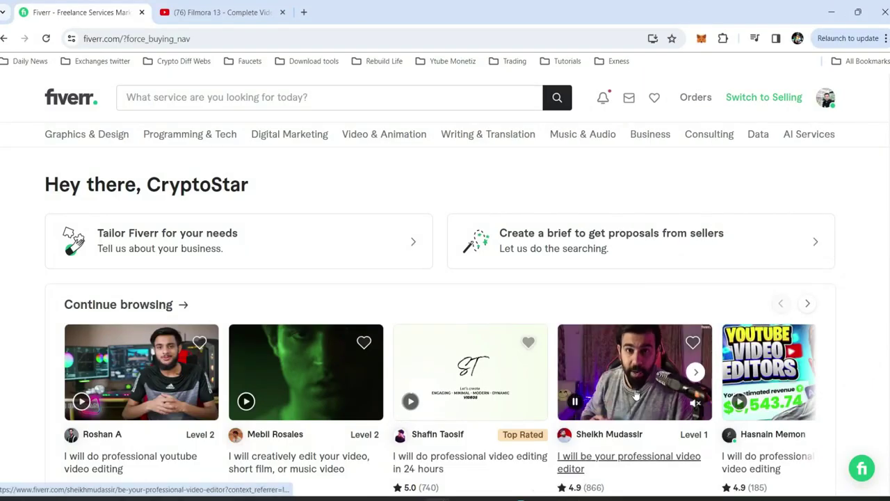
# - Browse the Fiverr video editing gigs, then minimize Chrome to bring Filmora forward
pyautogui.scroll(-2, 628, 385)
pyautogui.scroll(-1, 880, 393)
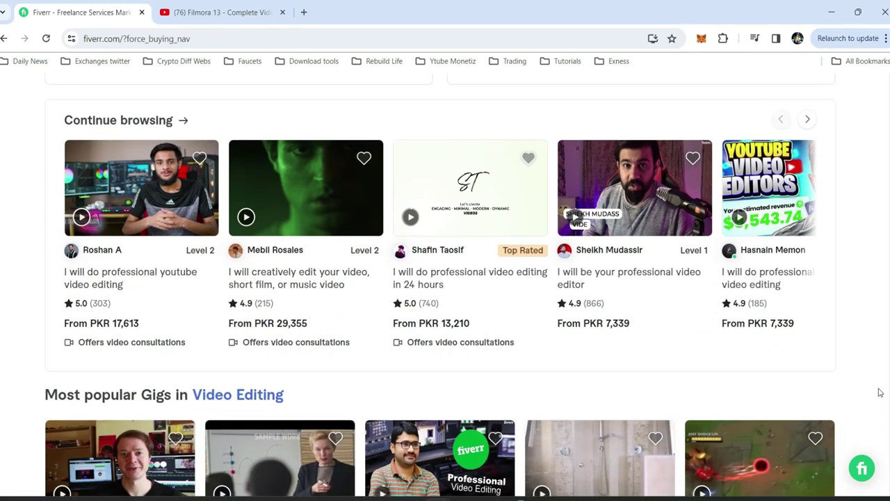
pyautogui.scroll(-1, 880, 392)
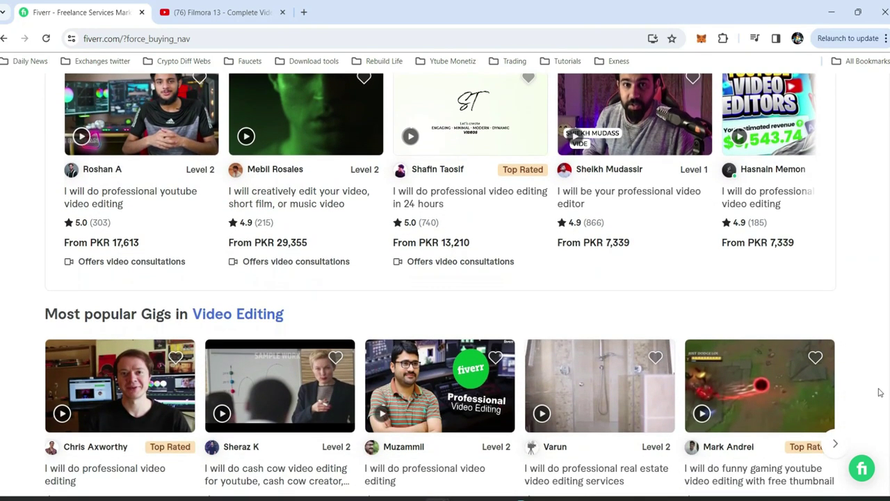
pyautogui.scroll(-2, 880, 393)
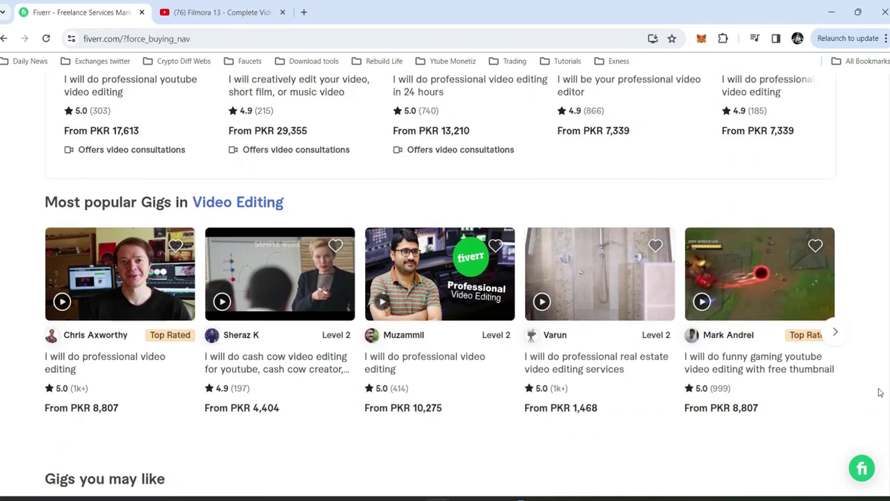
pyautogui.scroll(-3, 880, 393)
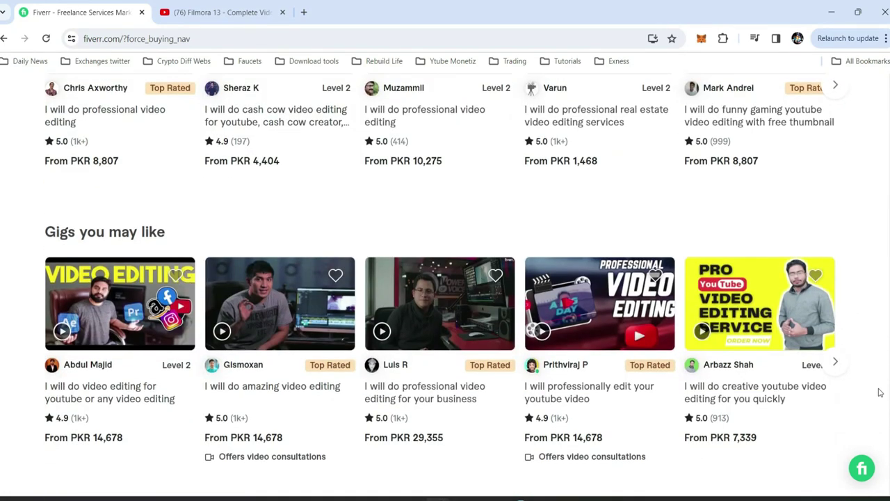
pyautogui.scroll(-2, 880, 393)
pyautogui.scroll(15, 879, 393)
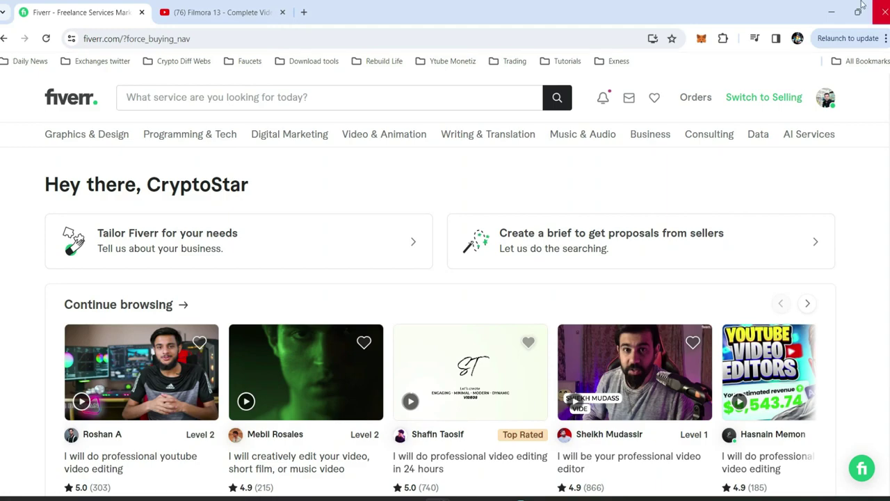
pyautogui.click(833, 7)
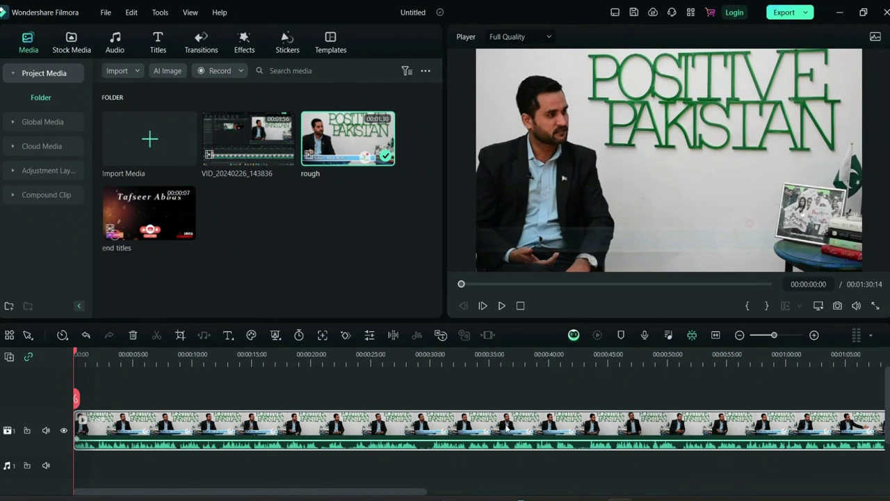
# - Delete the existing timeline clip and place the 'rough' clip on the main video track
pyautogui.press('Delete')
pyautogui.moveTo(359, 132); pyautogui.dragTo(68, 441)
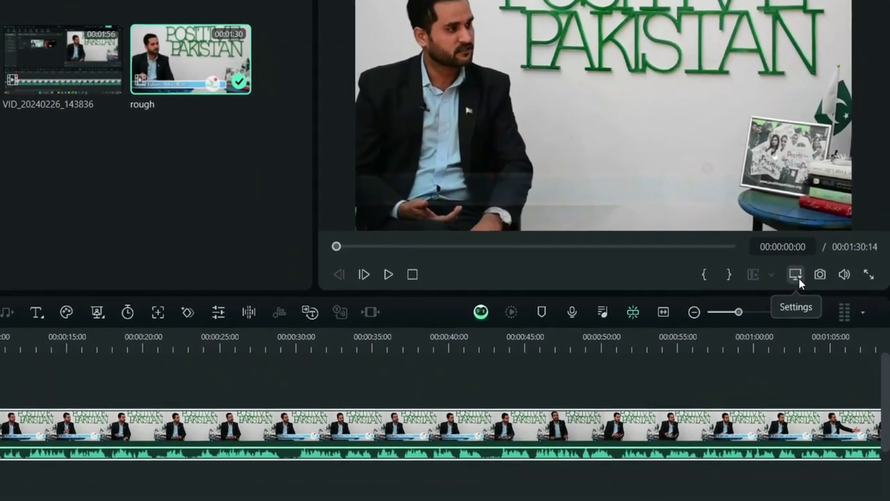
pyautogui.click(807, 289)
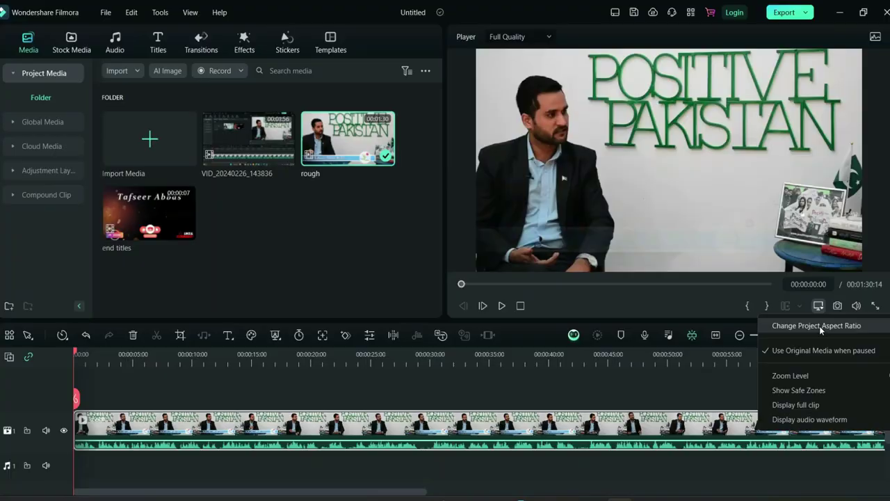
pyautogui.click(749, 244)
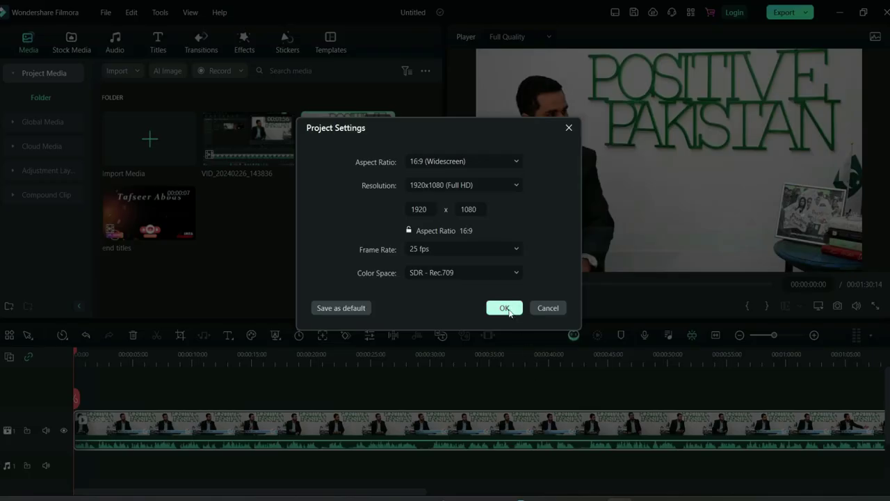
pyautogui.click(552, 345)
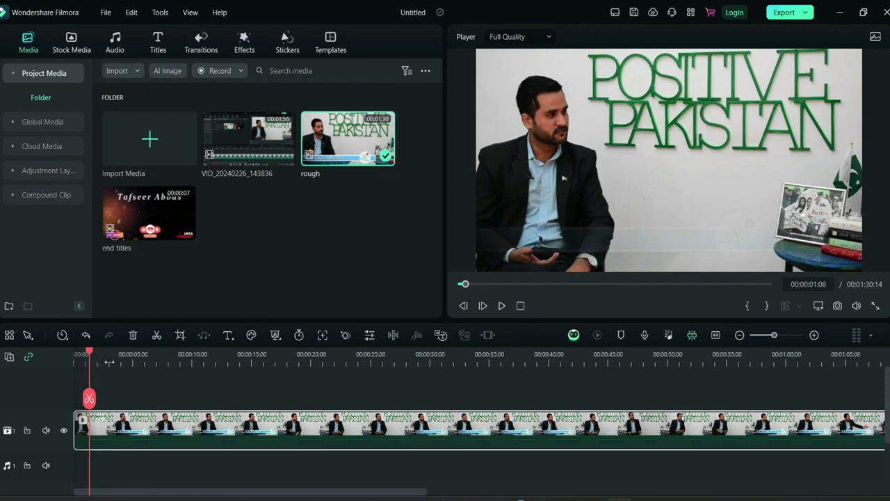
pyautogui.click(501, 306)
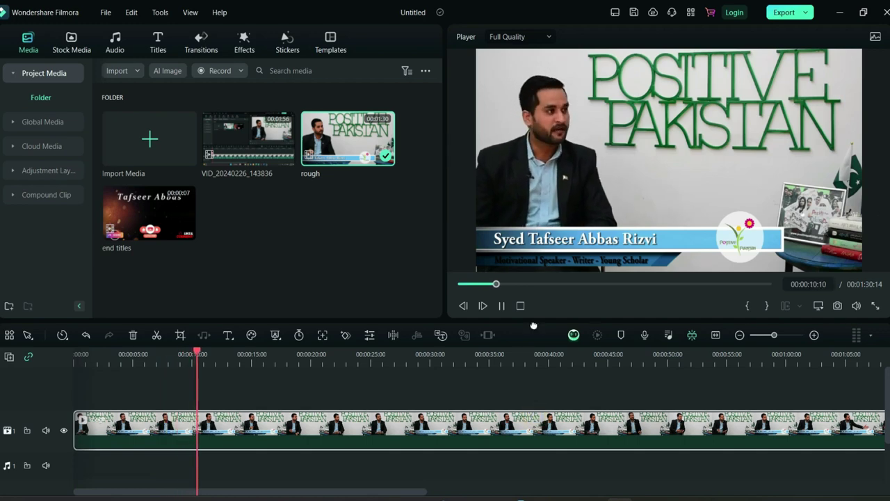
pyautogui.click(501, 306)
# - Change the project aspect ratio to 9:16 Portrait at 1080x1920
pyautogui.click(818, 305)
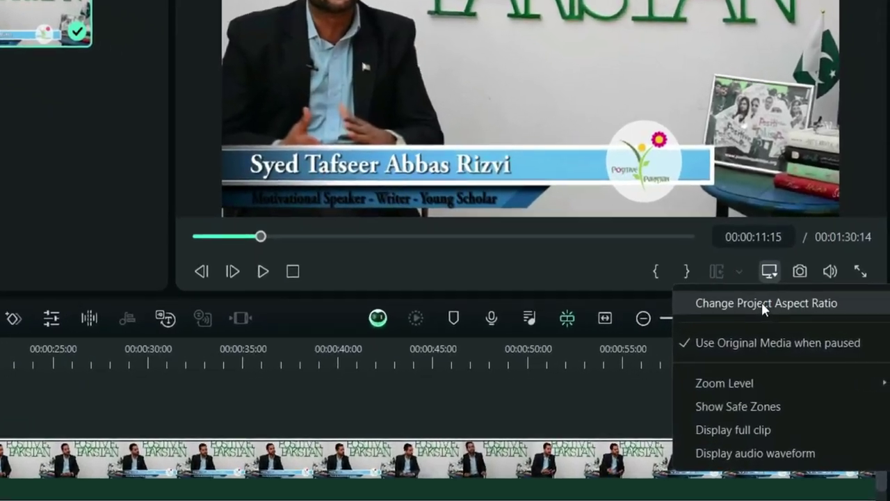
pyautogui.click(761, 302)
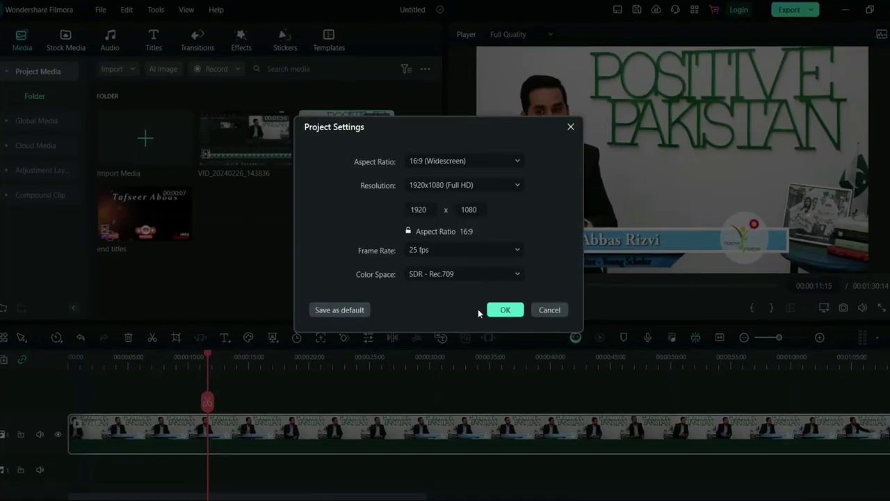
pyautogui.click(454, 162)
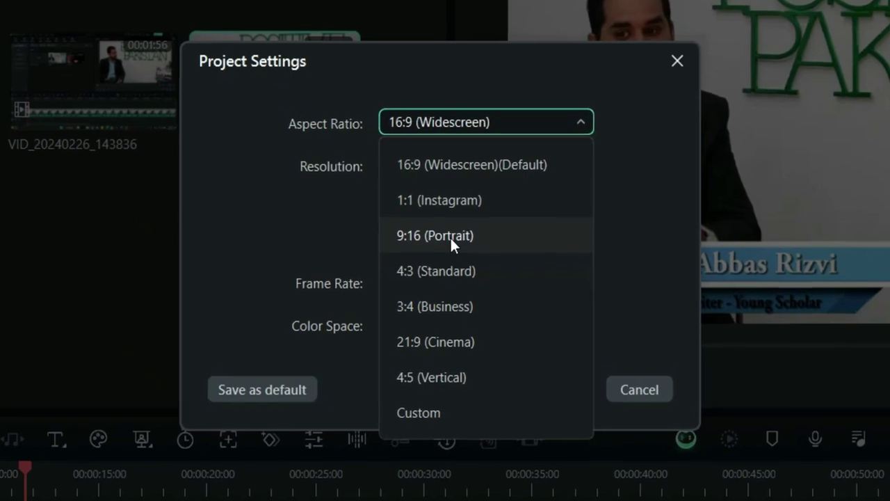
pyautogui.click(449, 236)
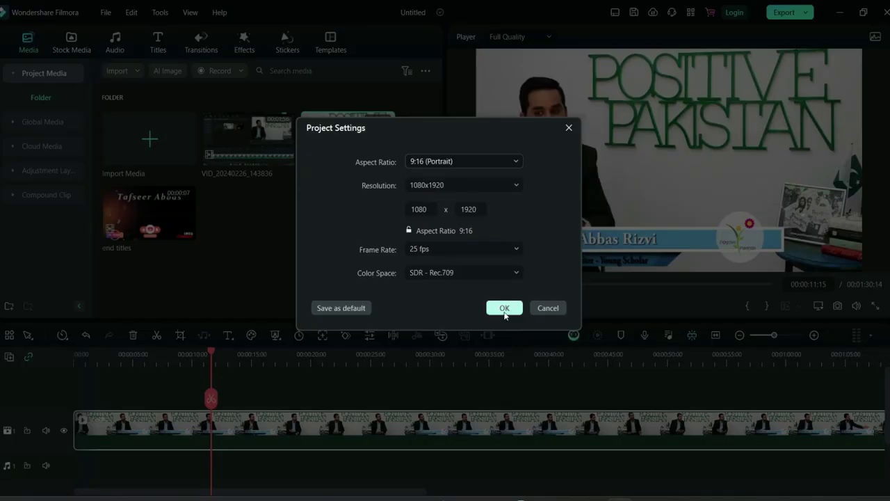
pyautogui.click(504, 310)
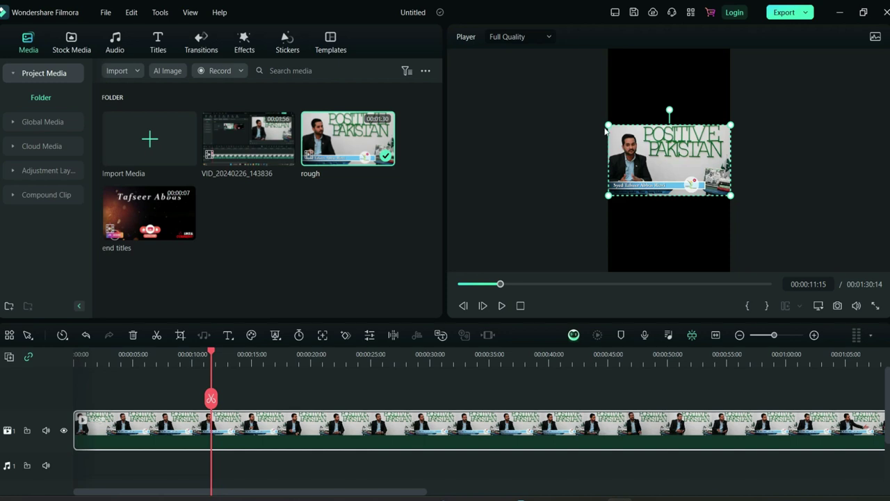
# - Scale up the talk-show clip in the player and recentre it at Position X/Y 0
pyautogui.moveTo(608, 124); pyautogui.dragTo(487, 54)
pyautogui.moveTo(528, 104); pyautogui.dragTo(738, 182)
pyautogui.moveTo(609, 104); pyautogui.dragTo(462, 20)
pyautogui.moveTo(660, 170); pyautogui.dragTo(797, 199)
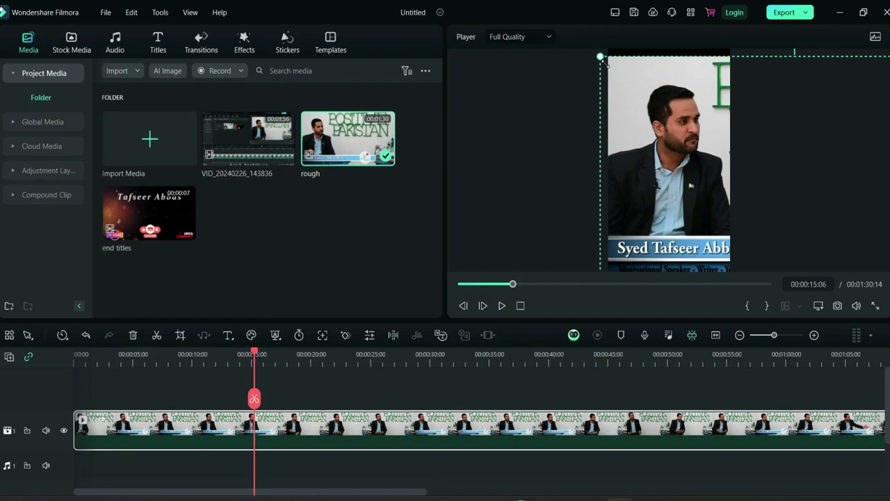
pyautogui.moveTo(602, 61); pyautogui.dragTo(741, 193)
pyautogui.moveTo(761, 248); pyautogui.dragTo(604, 166)
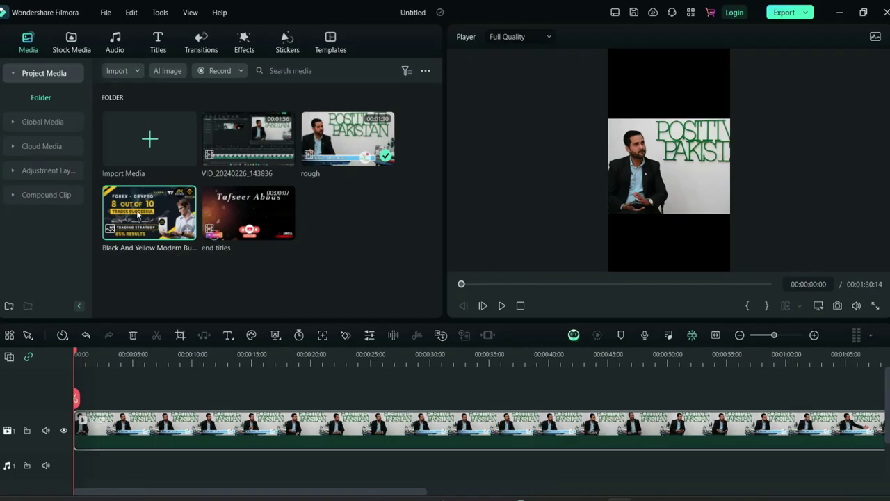
# - Add forex thumbnail copies on tracks 2 and 3 at the frame's top and bottom, then preview
pyautogui.moveTo(139, 215); pyautogui.dragTo(75, 417)
pyautogui.moveTo(660, 201); pyautogui.dragTo(660, 105)
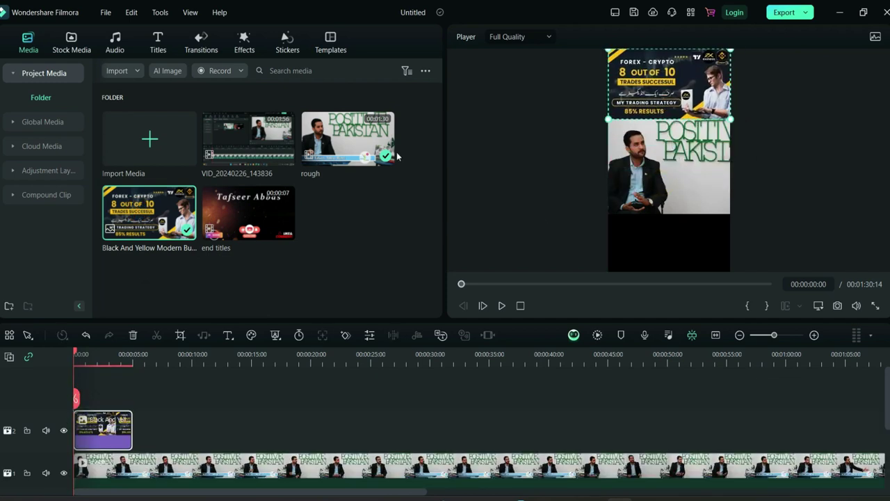
pyautogui.moveTo(159, 326); pyautogui.dragTo(103, 373)
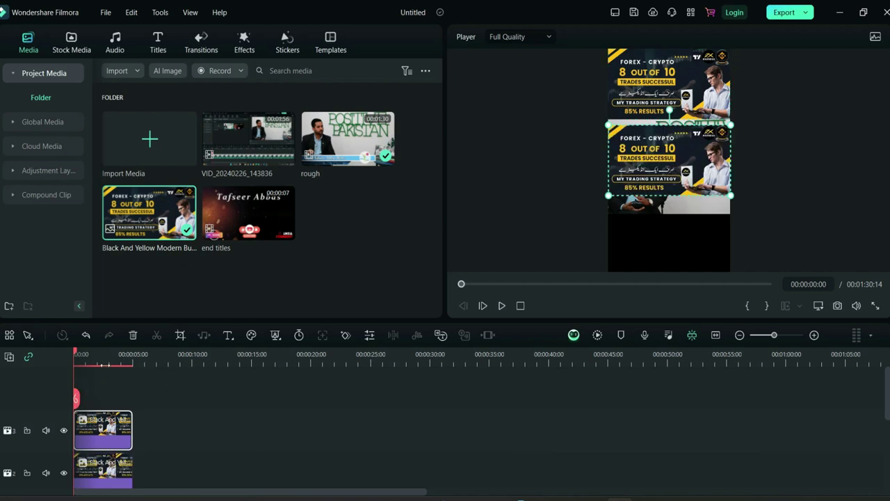
pyautogui.moveTo(673, 171); pyautogui.dragTo(674, 260)
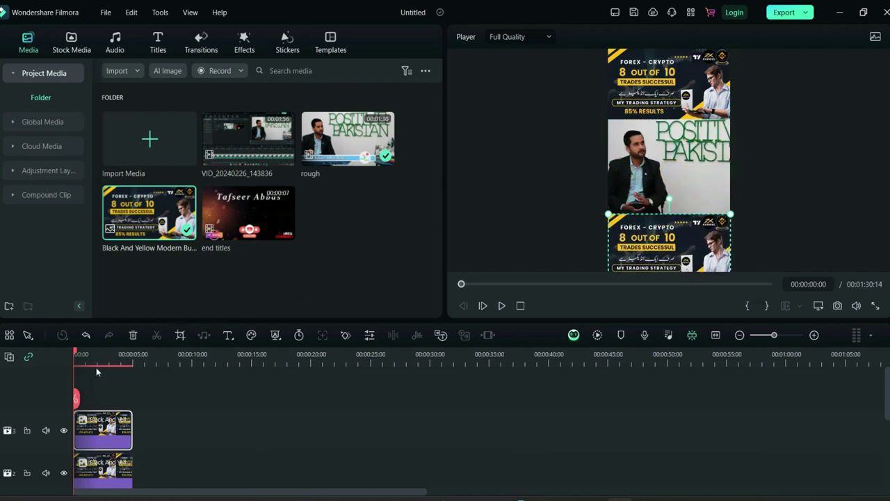
pyautogui.click(500, 305)
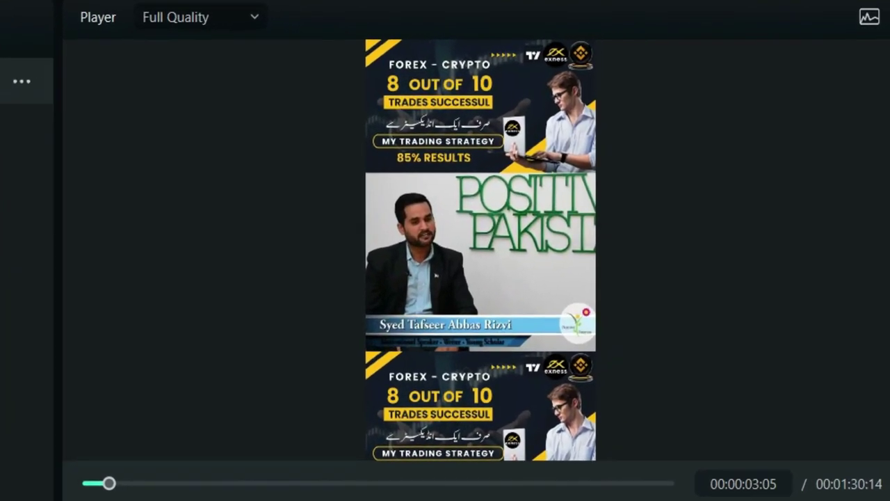
pyautogui.click(413, 366)
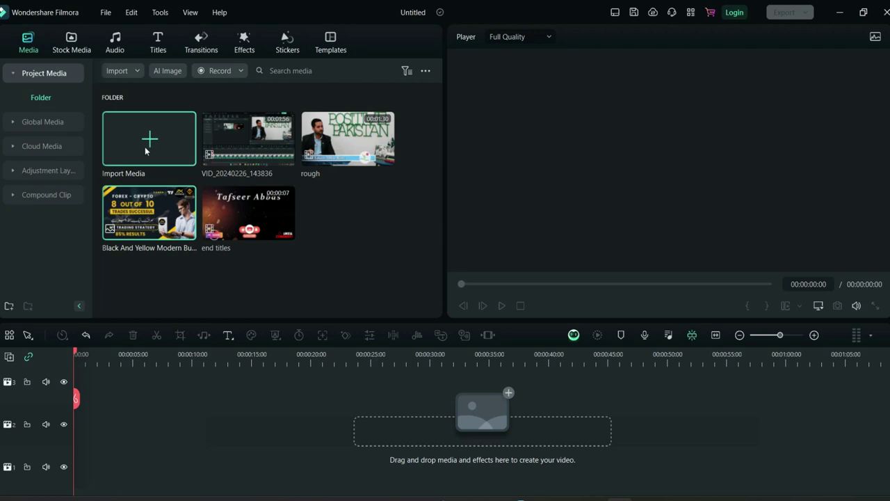
# - Import pexels-gustavo-fring-7423587 from the Pexels2 folder on New Volume (G:)
pyautogui.doubleClick(362, 240)
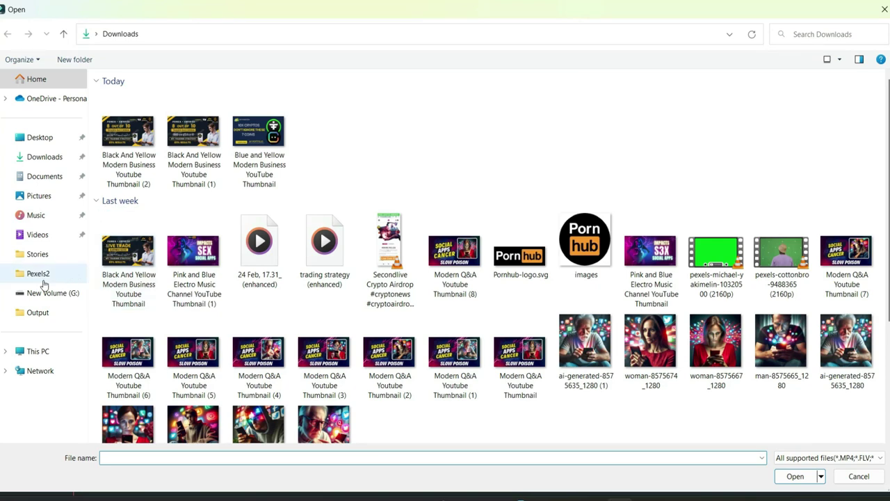
pyautogui.click(40, 277)
pyautogui.scroll(-15, 468, 278)
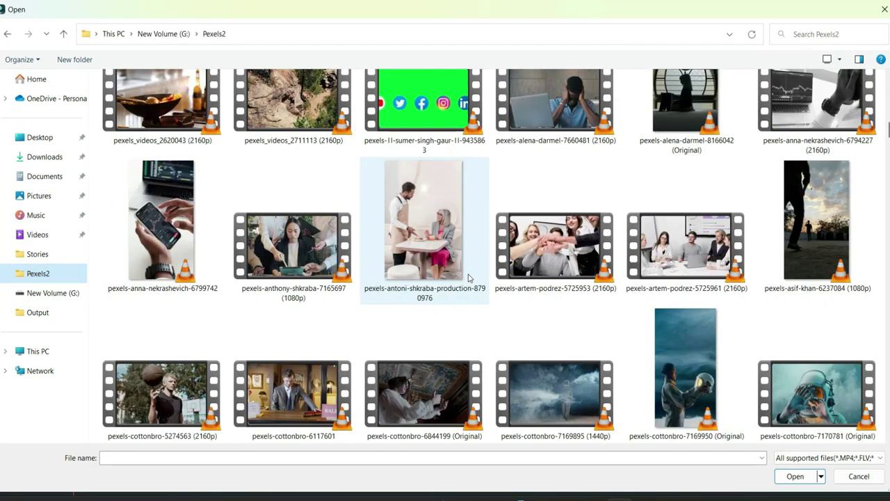
pyautogui.scroll(-10, 469, 277)
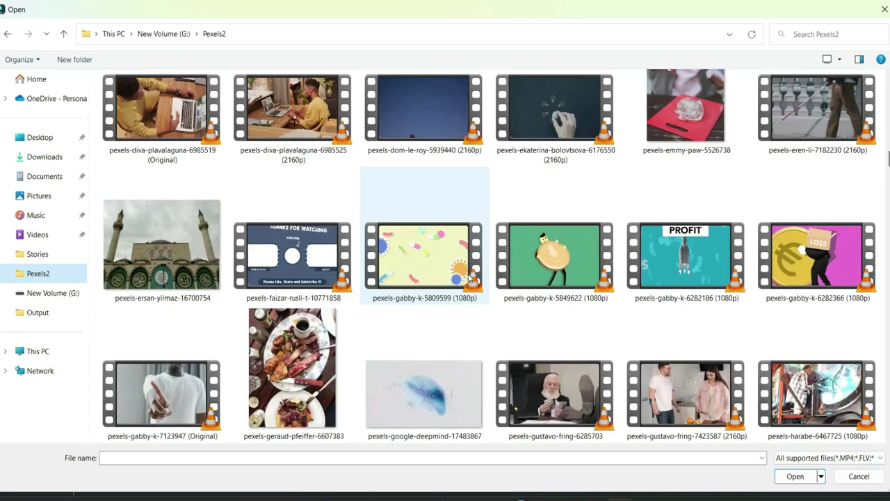
pyautogui.doubleClick(671, 412)
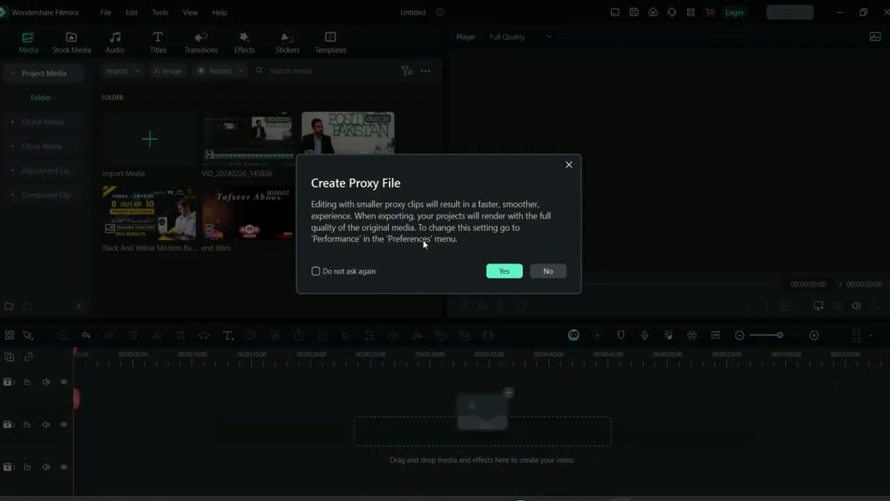
# - Accept proxy creation for the kitchen video and drop the 'rough' clip onto video track 2
pyautogui.click(500, 270)
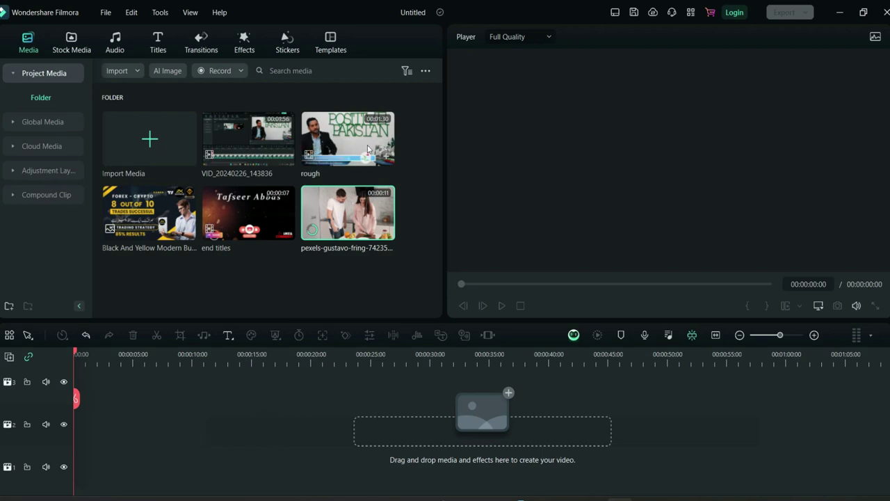
pyautogui.click(323, 143)
pyautogui.moveTo(321, 129); pyautogui.dragTo(64, 445)
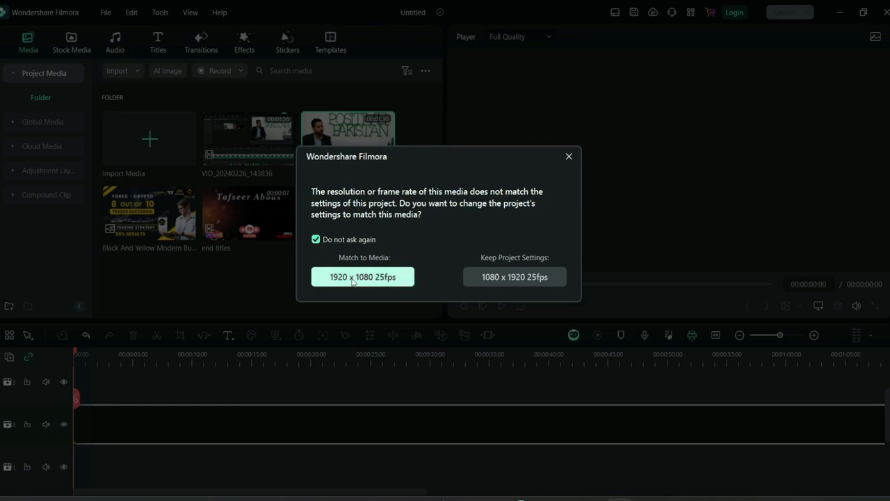
# - Keep 1080x1920 at the resolution prompt, then switch the project to 16:9 Widescreen
pyautogui.click(510, 277)
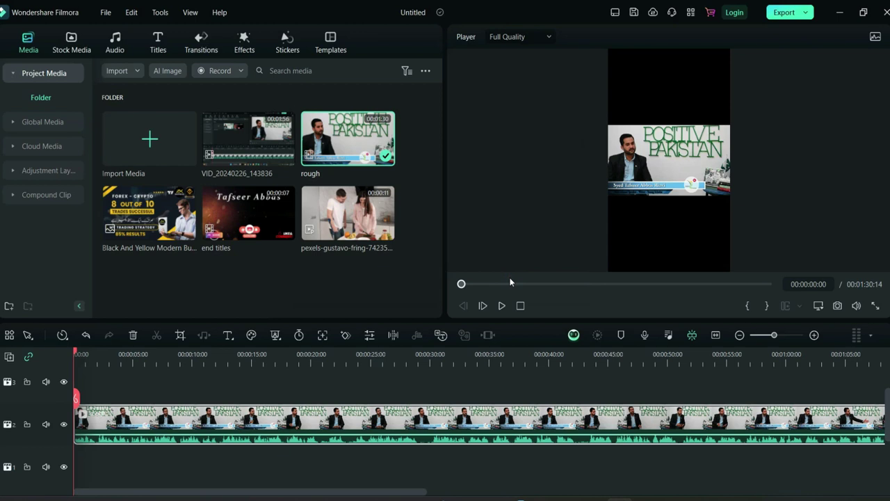
pyautogui.click(822, 308)
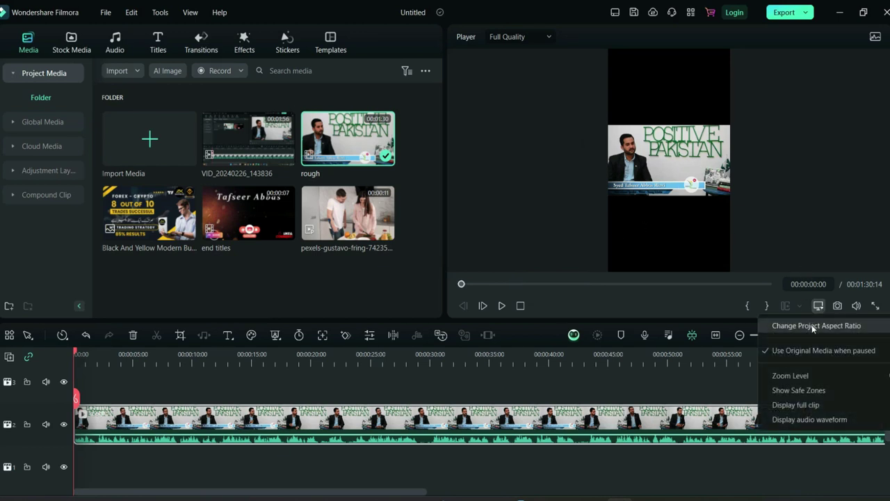
pyautogui.click(812, 324)
pyautogui.click(446, 162)
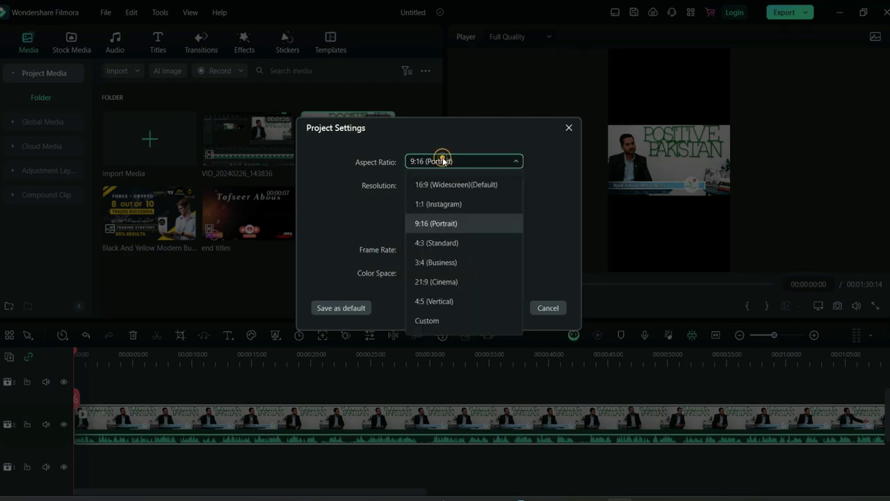
pyautogui.click(438, 184)
pyautogui.click(504, 308)
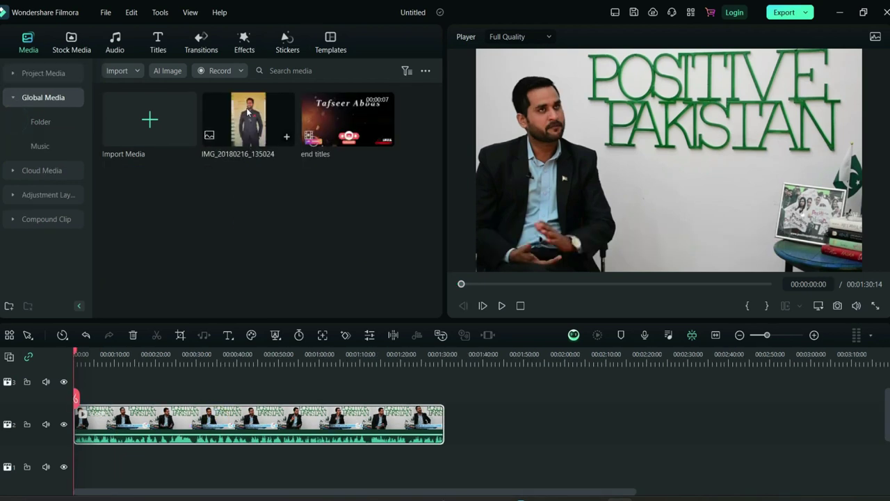
# - Preview the end titles clip and place it after the main clip on the timeline
pyautogui.doubleClick(349, 122)
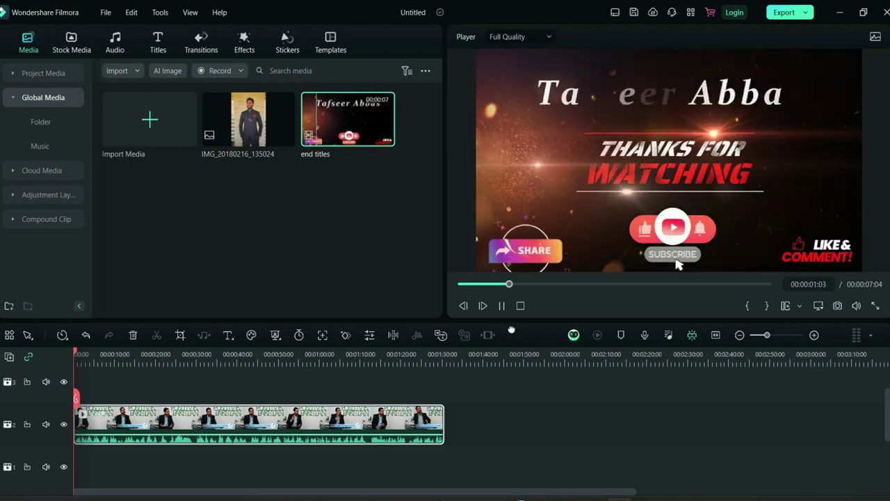
pyautogui.click(502, 306)
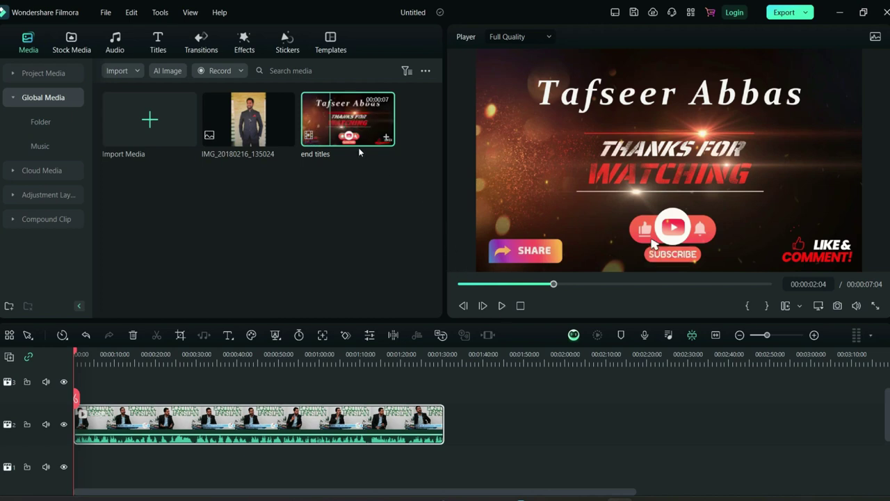
pyautogui.moveTo(360, 143); pyautogui.dragTo(456, 430)
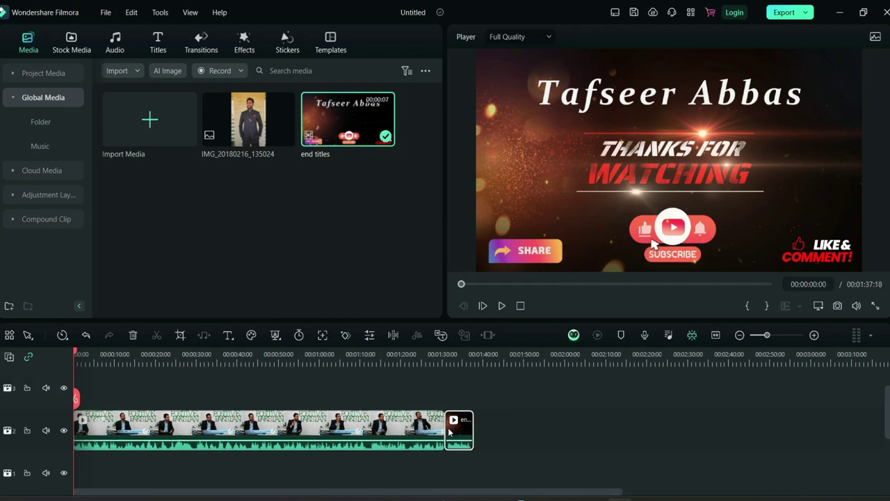
# - Mute the main clip's audio and play the join between the main clip and end titles
pyautogui.moveTo(76, 354); pyautogui.dragTo(427, 356)
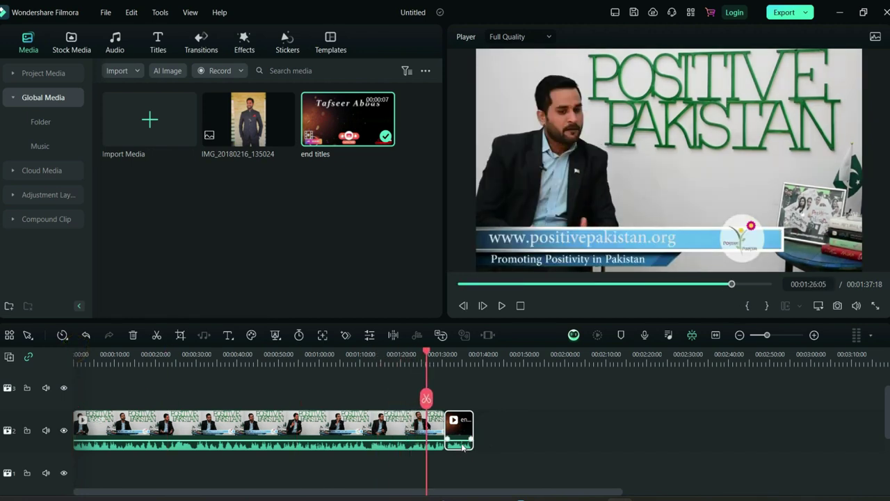
pyautogui.scroll(-1, 387, 438)
pyautogui.moveTo(386, 425); pyautogui.dragTo(386, 438)
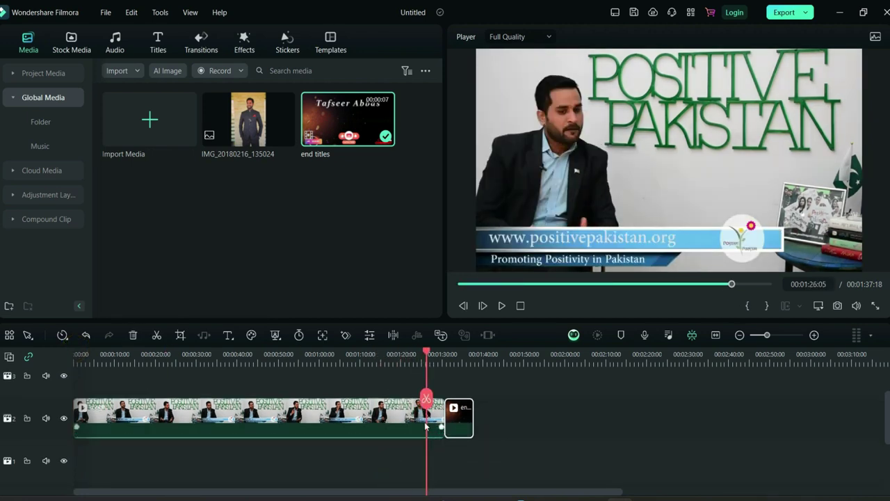
pyautogui.press('space')
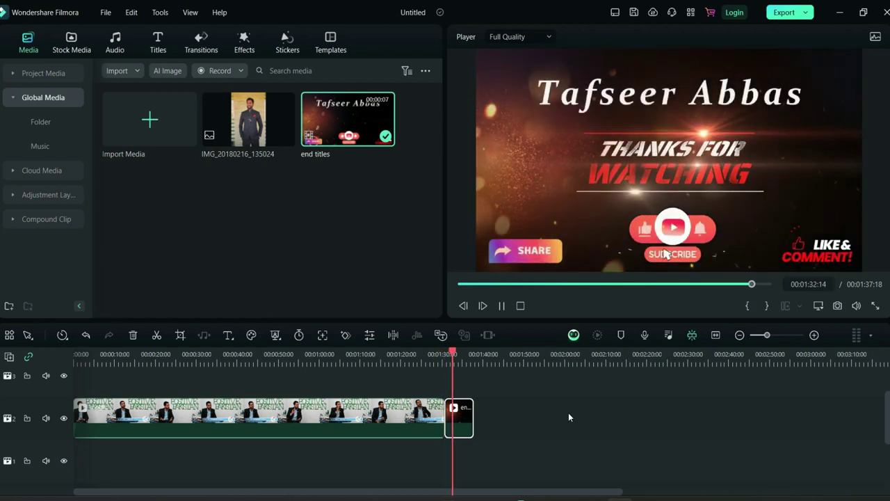
pyautogui.press('space')
# - Select both timeline clips and delete them, leaving the timeline empty
pyautogui.click(512, 429)
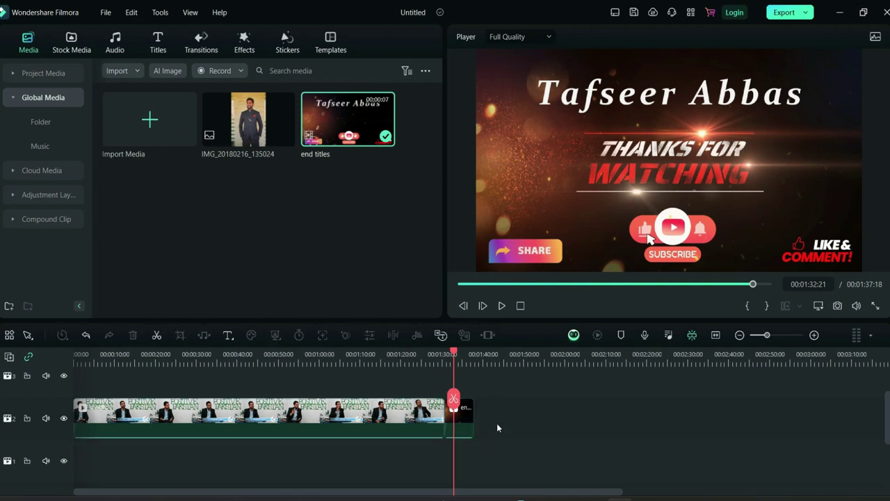
pyautogui.moveTo(497, 427); pyautogui.dragTo(394, 432)
pyautogui.press('Delete')
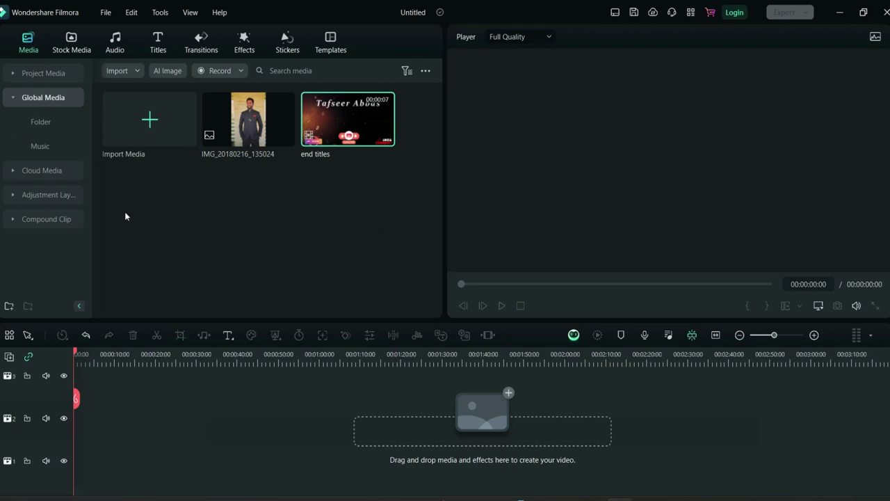
# - Import depress3 from the Pexels2 folder and return to the Project Media folder
pyautogui.click(154, 126)
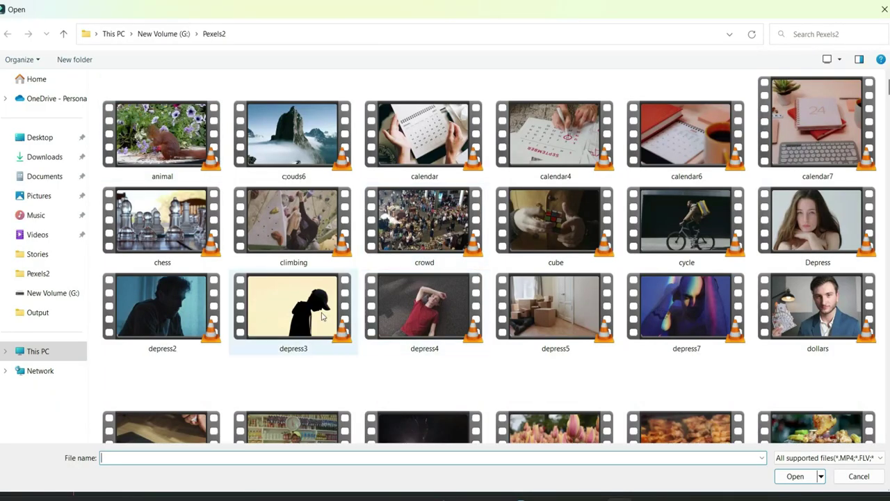
pyautogui.doubleClick(292, 311)
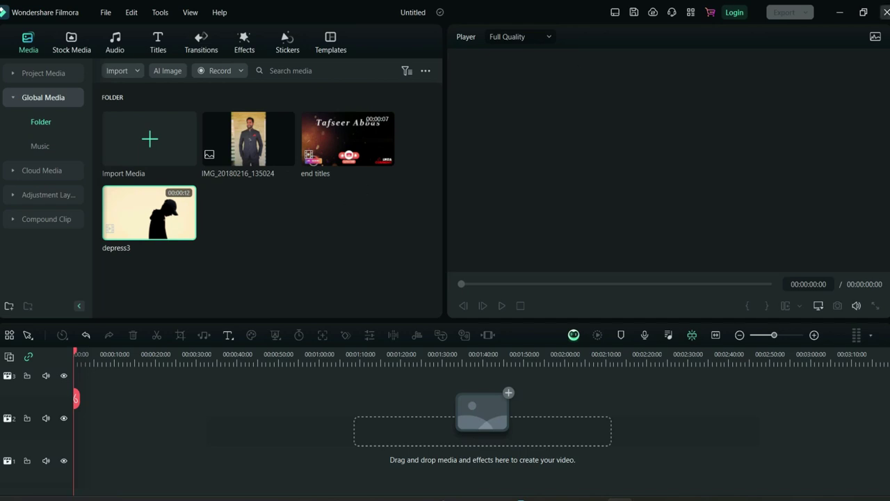
pyautogui.click(38, 74)
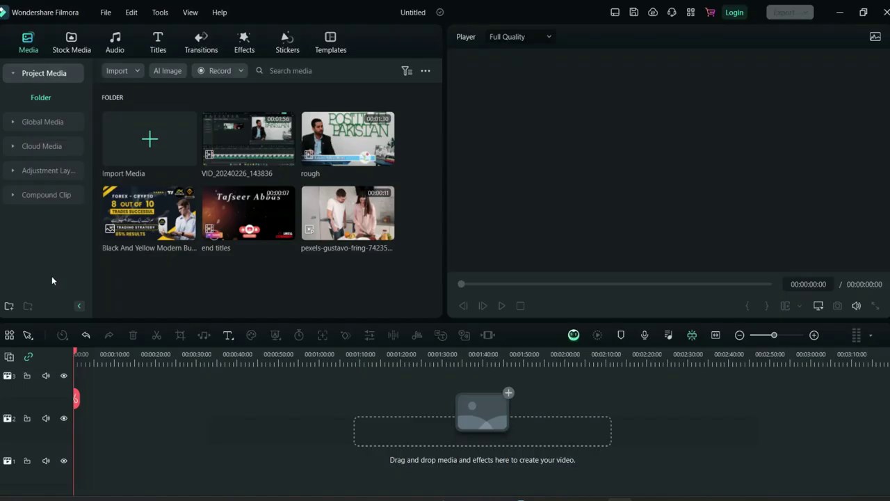
pyautogui.rightClick(39, 96)
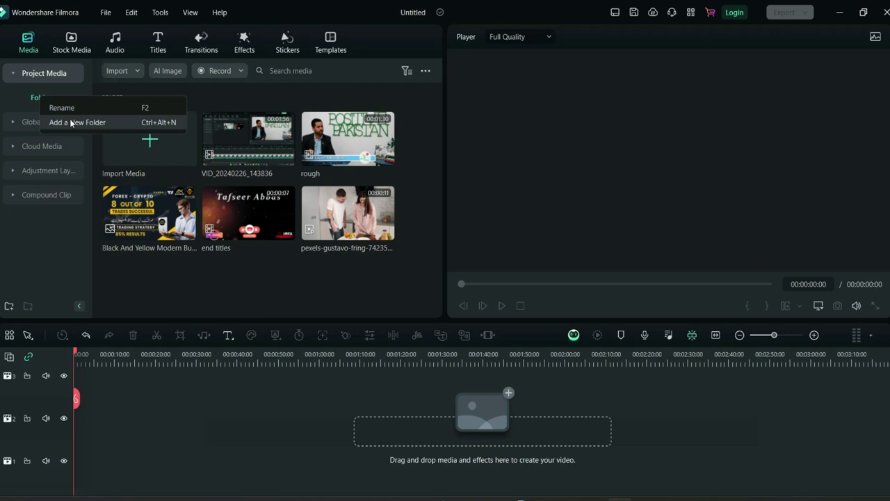
pyautogui.click(55, 239)
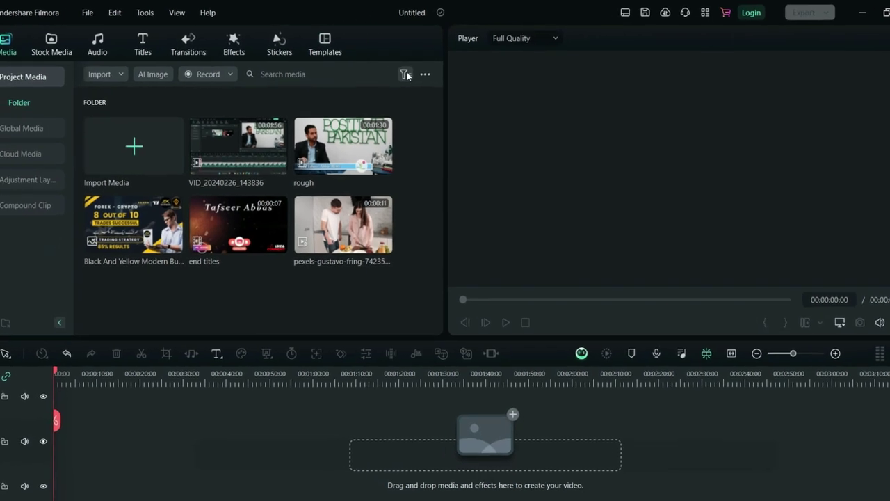
# - Display the project media as a list
pyautogui.click(407, 72)
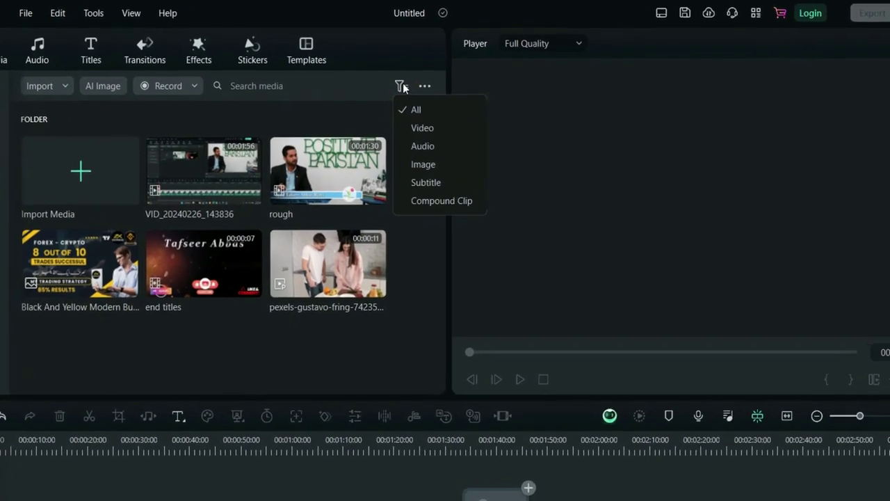
pyautogui.click(424, 99)
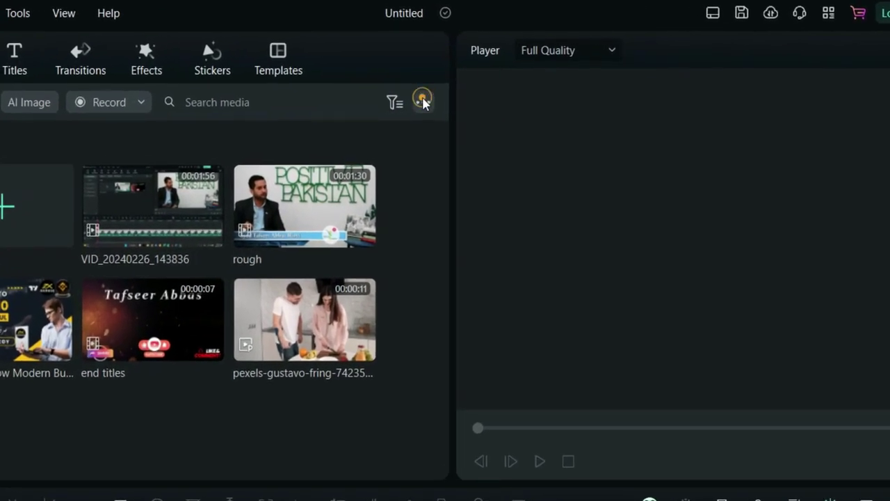
pyautogui.click(423, 98)
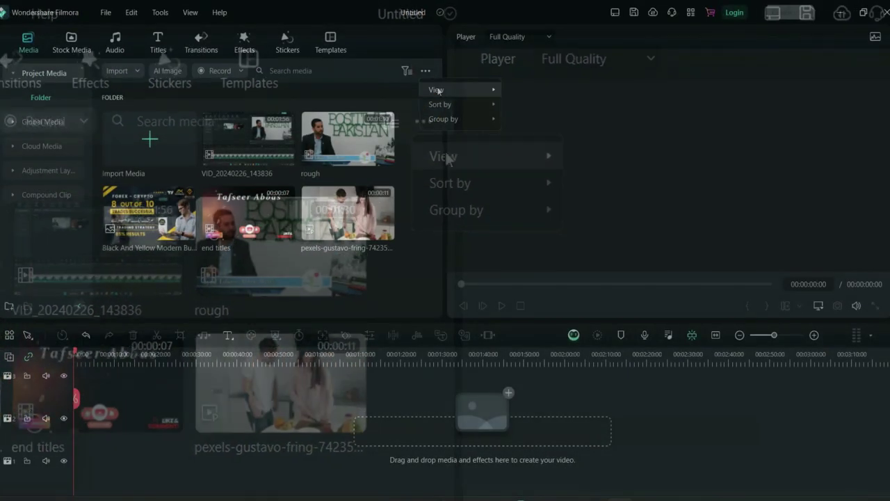
pyautogui.moveTo(436, 90)
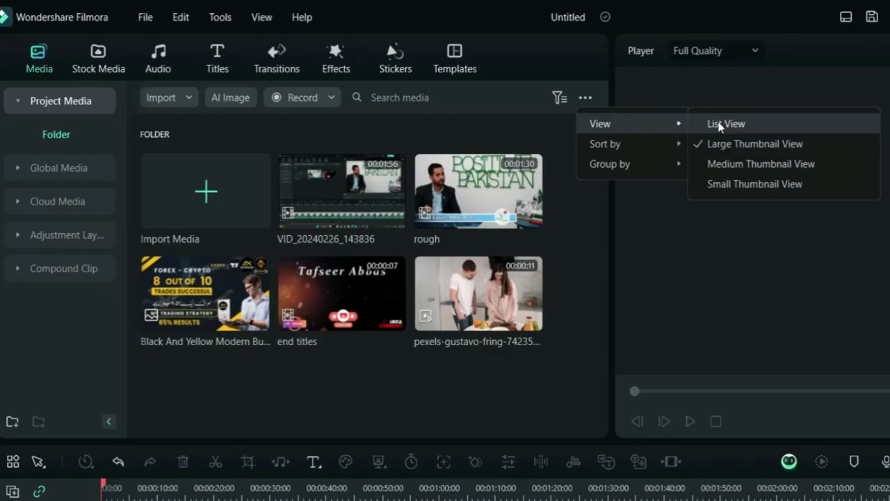
pyautogui.click(718, 123)
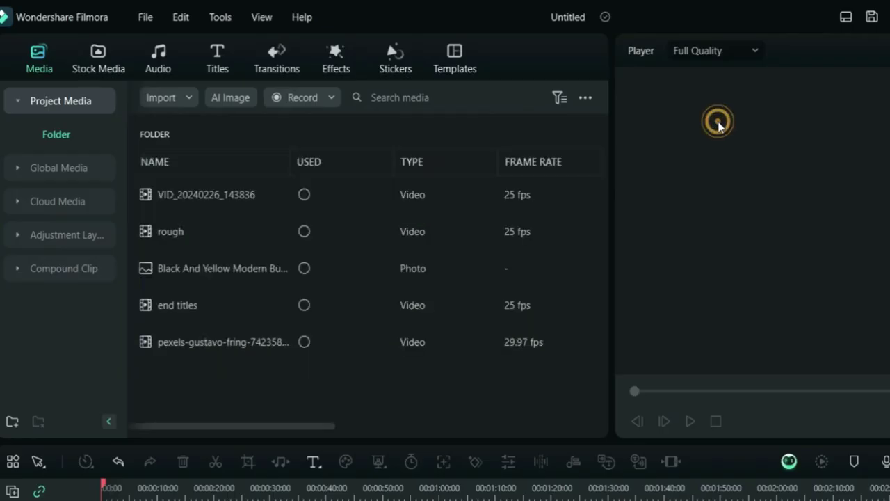
# - Sort the project media by name
pyautogui.click(589, 97)
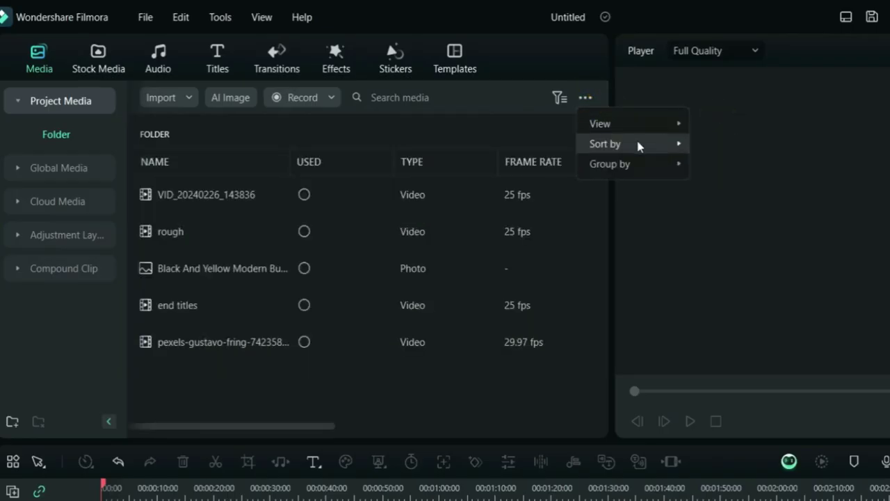
pyautogui.moveTo(637, 144)
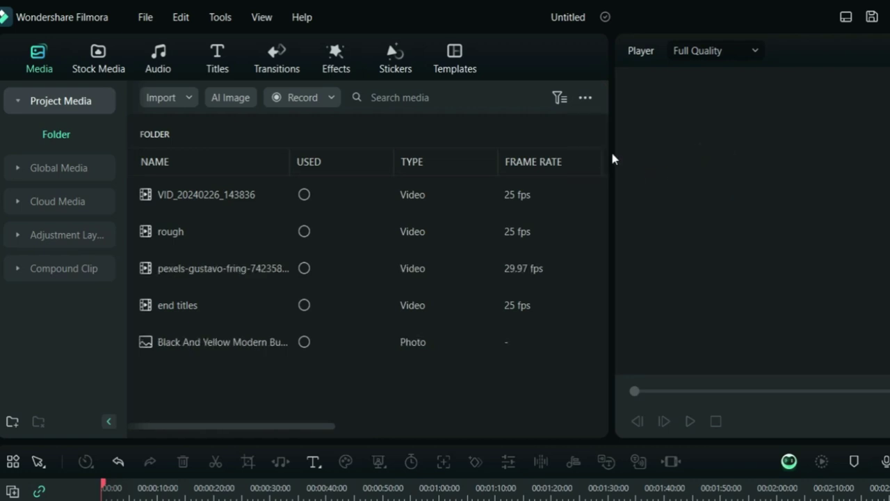
pyautogui.click(584, 97)
pyautogui.click(652, 144)
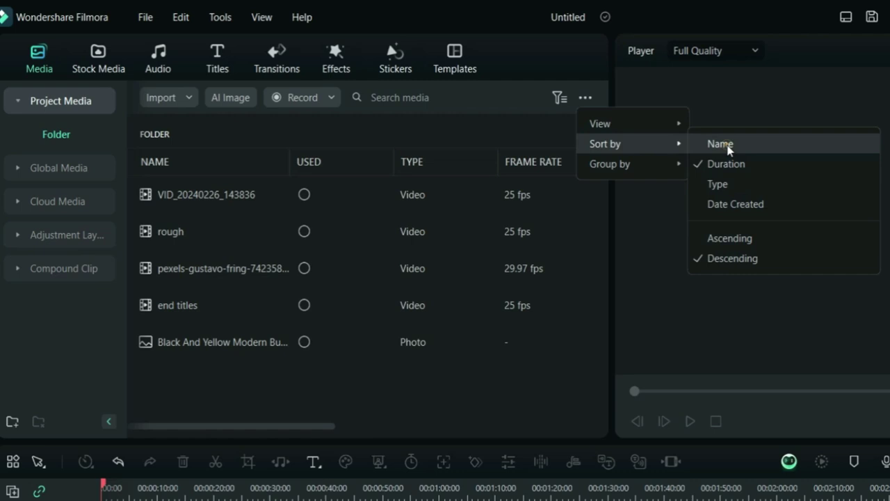
pyautogui.click(727, 145)
# - Switch the project media back to large thumbnail view
pyautogui.click(591, 98)
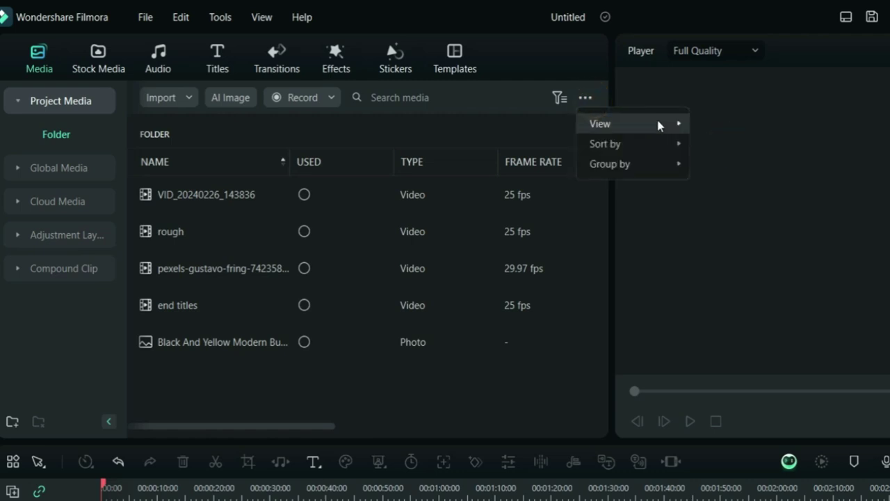
pyautogui.click(657, 123)
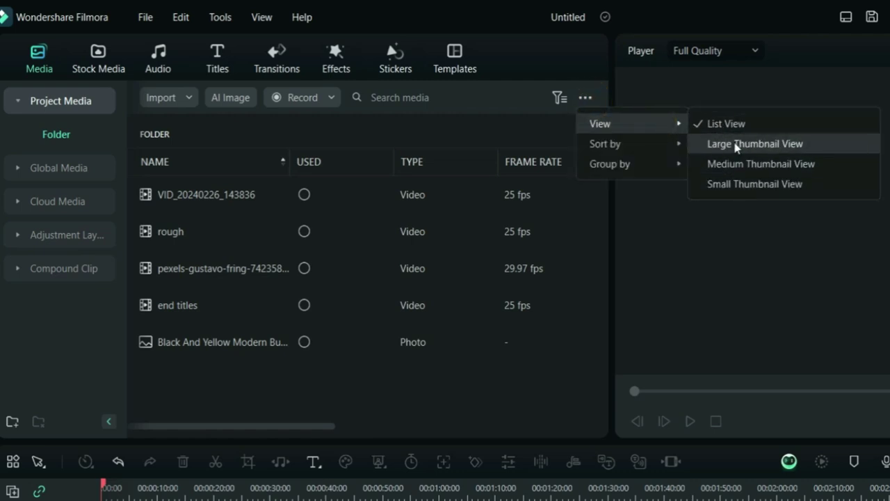
pyautogui.click(734, 145)
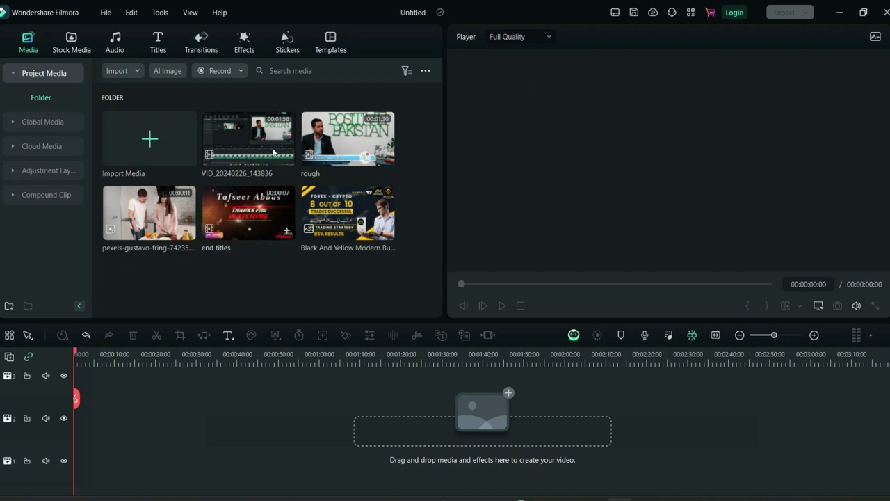
pyautogui.click(427, 70)
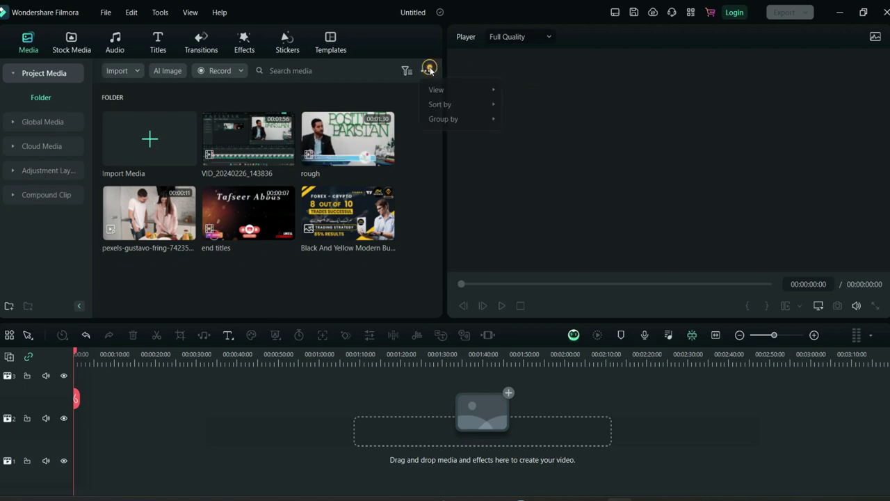
pyautogui.click(469, 89)
# - Show the media as medium thumbnails, then pick the Default workspace layout from the title bar
pyautogui.click(531, 119)
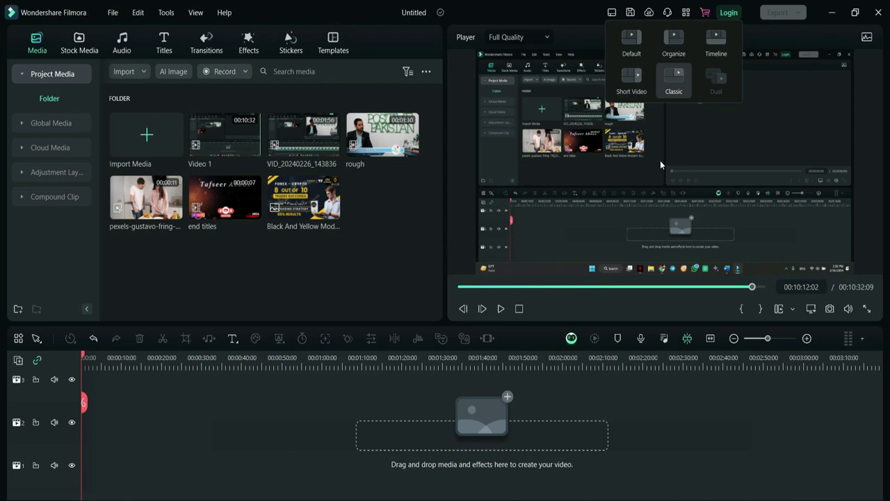
pyautogui.click(742, 122)
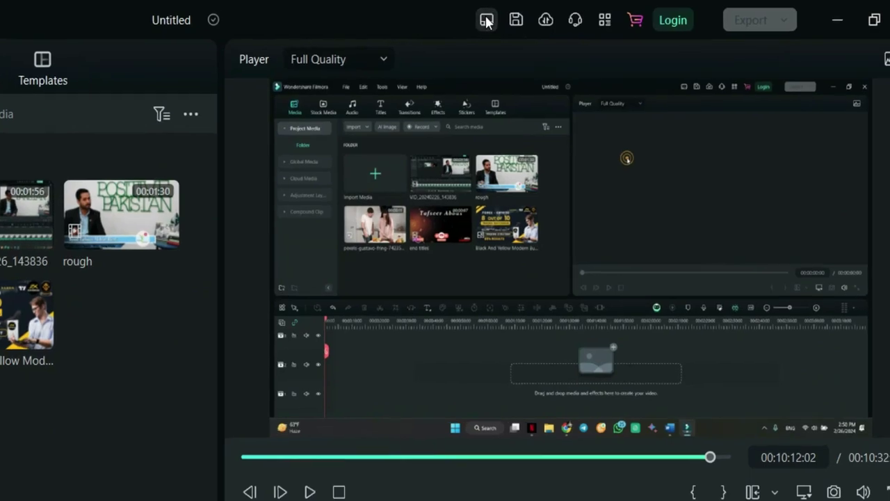
pyautogui.click(547, 16)
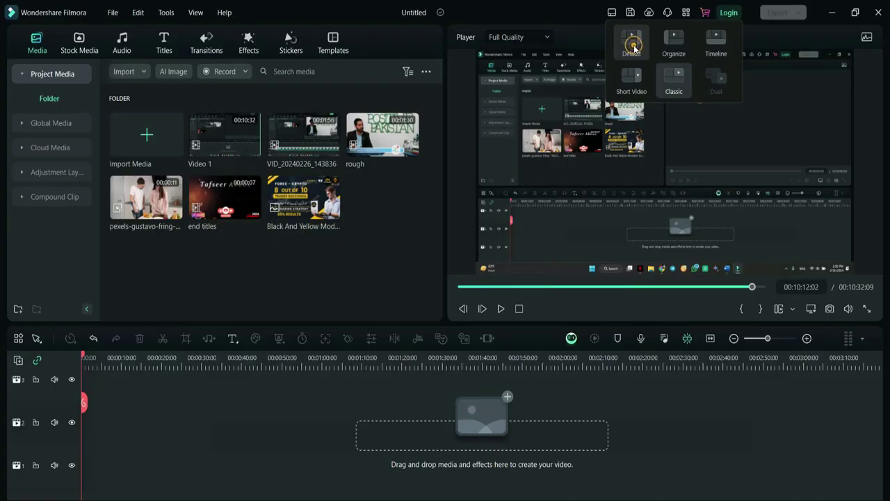
pyautogui.click(491, 70)
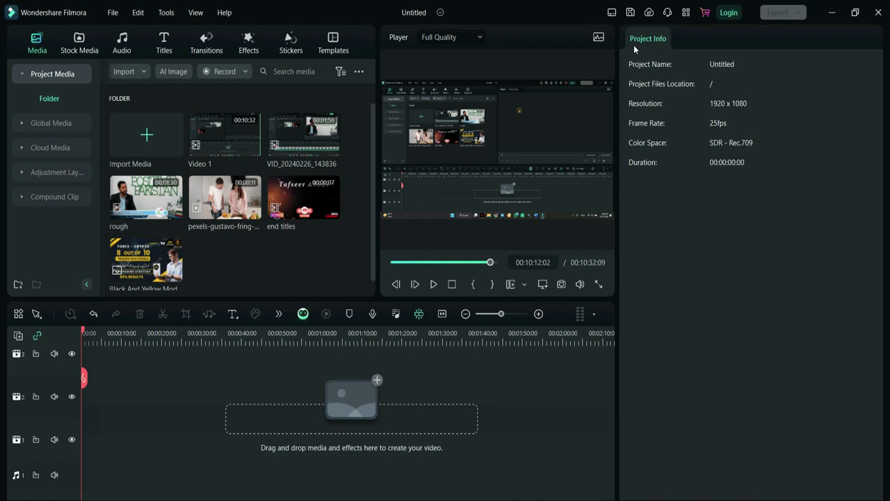
# - Try the Organize and Timeline workspace layouts, then settle on the Short Video layout
pyautogui.click(612, 13)
pyautogui.click(673, 38)
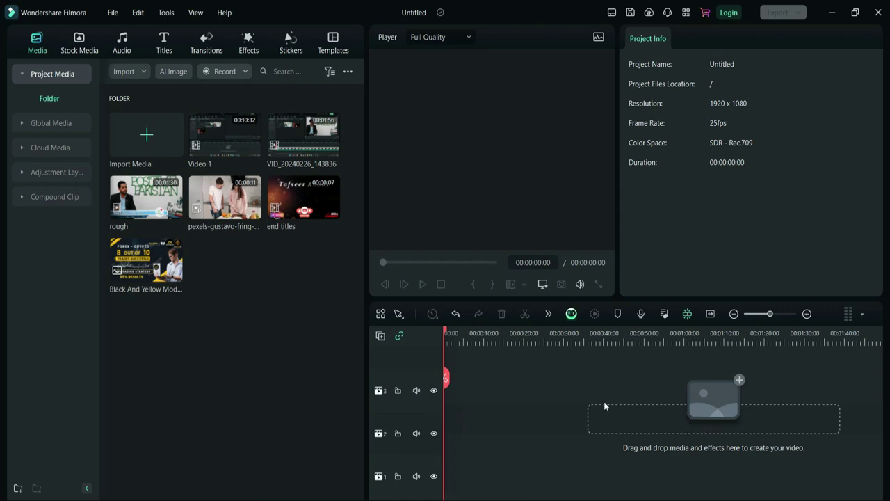
pyautogui.click(686, 13)
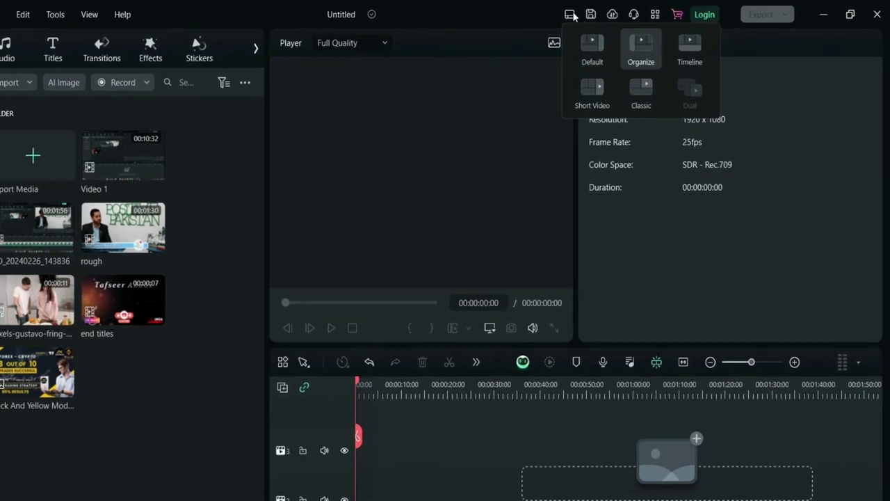
pyautogui.click(672, 48)
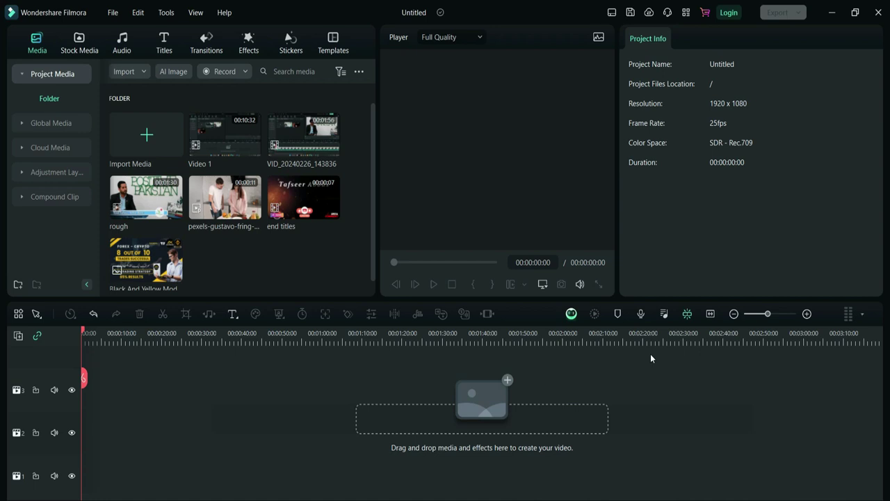
pyautogui.click(612, 13)
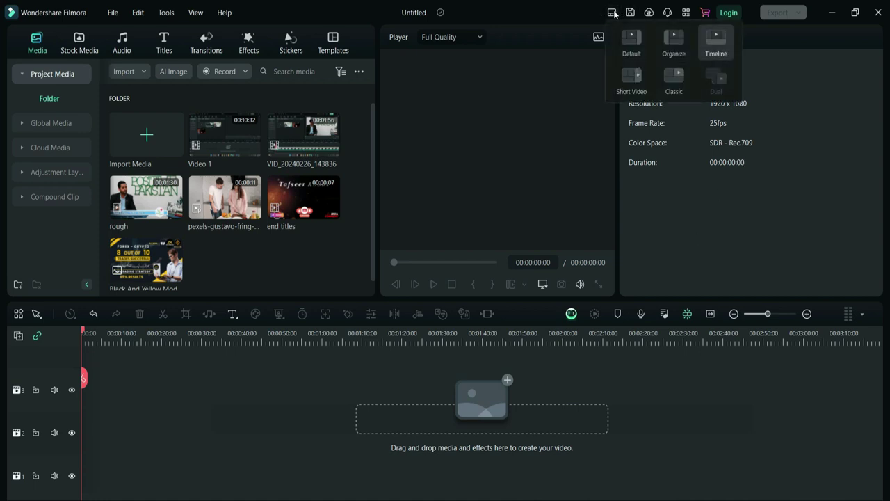
pyautogui.click(631, 83)
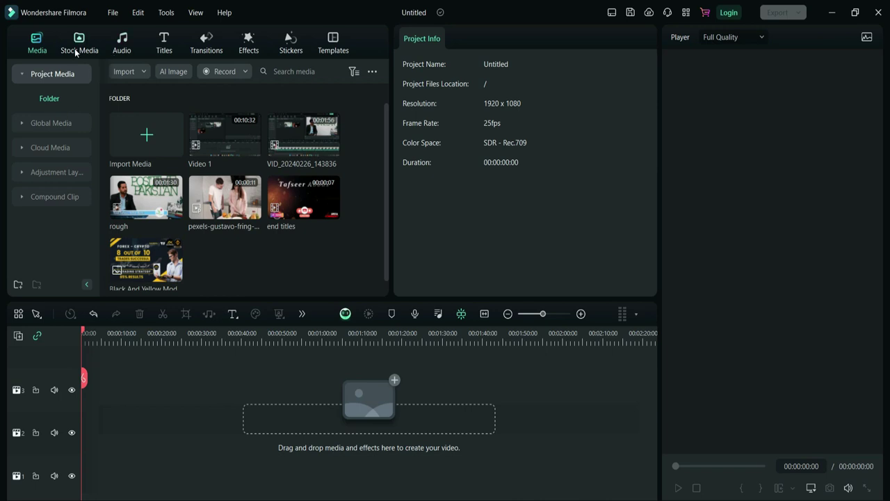
# - Import the 'mobile' clip from the Pexels2 folder and accept creating its proxy file
pyautogui.doubleClick(313, 274)
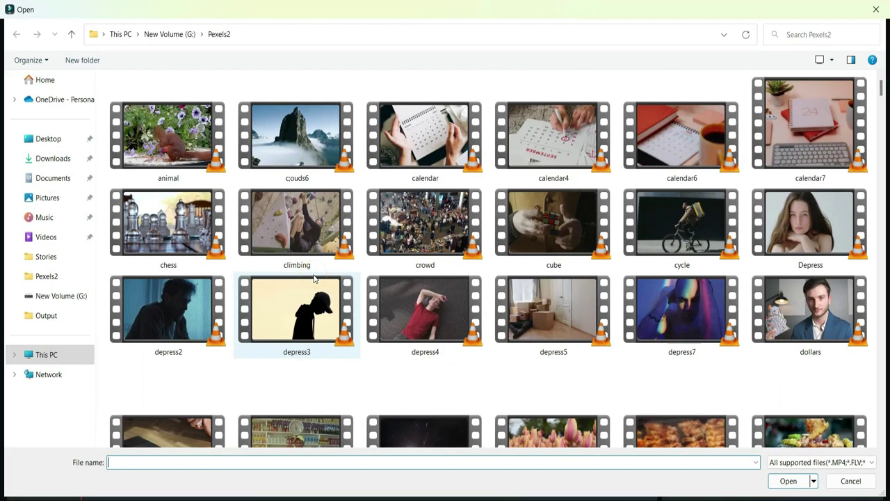
pyautogui.click(557, 312)
pyautogui.press('m')
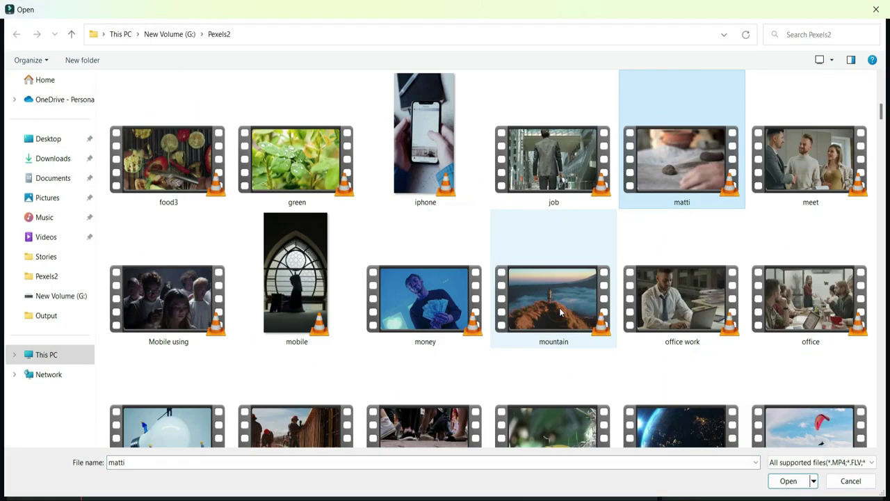
pyautogui.press('m')
pyautogui.press('m')
pyautogui.press('m')
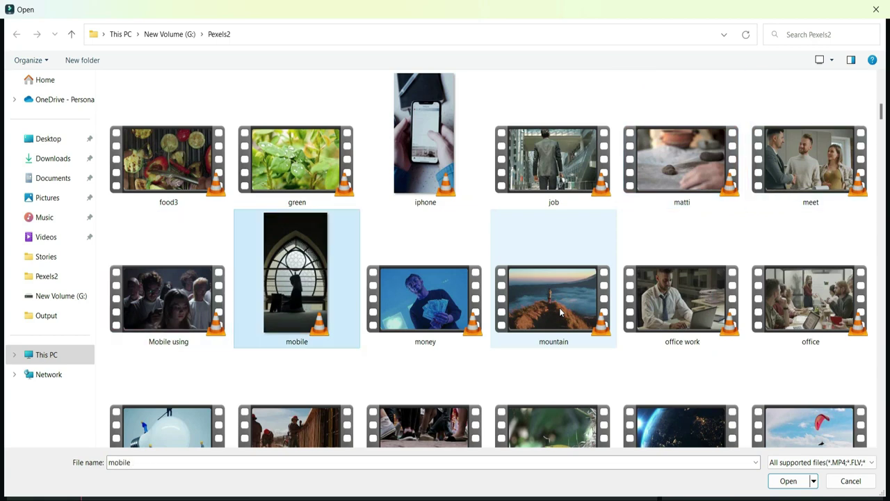
pyautogui.press('Return')
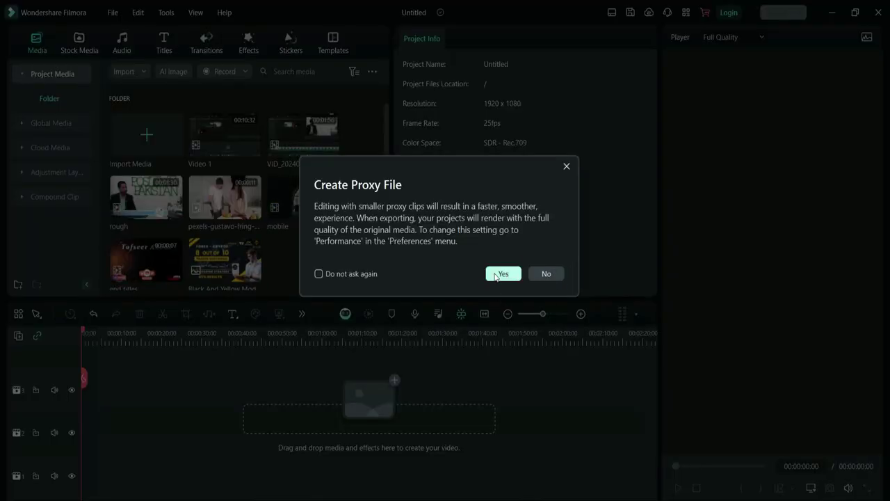
pyautogui.click(502, 274)
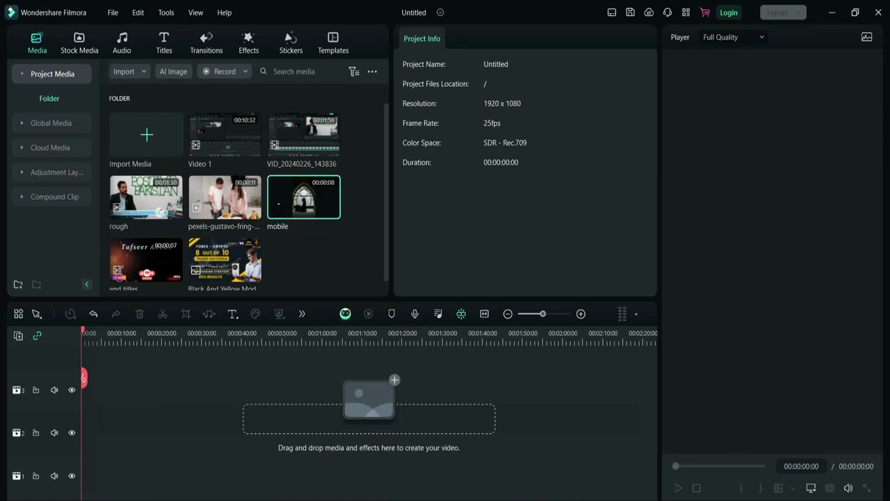
pyautogui.click(487, 456)
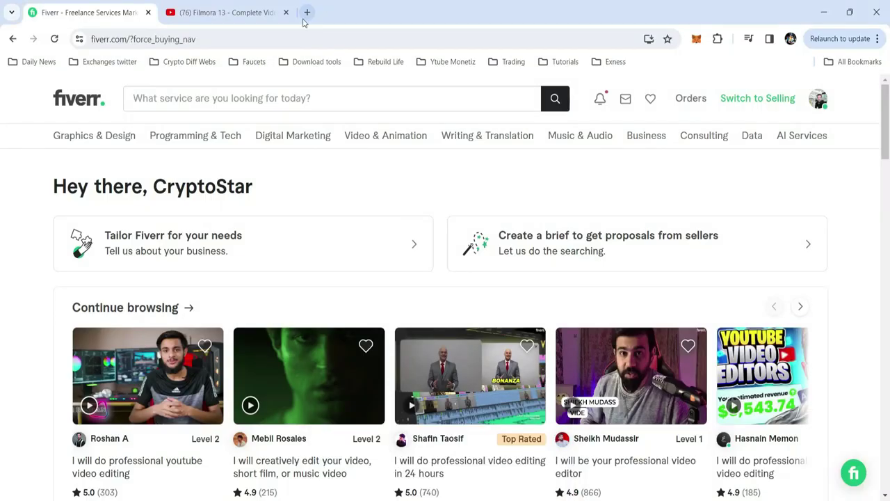
# - Open pexels.com and pixabay.com in new Chrome tabs, view Pexels, then return to Filmora
pyautogui.click(307, 12)
pyautogui.write('pe')
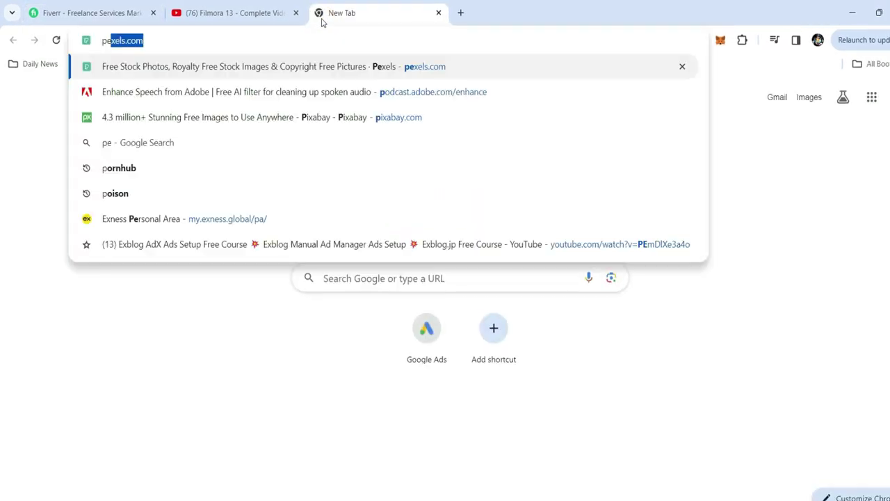
pyautogui.write('x')
pyautogui.press('Return')
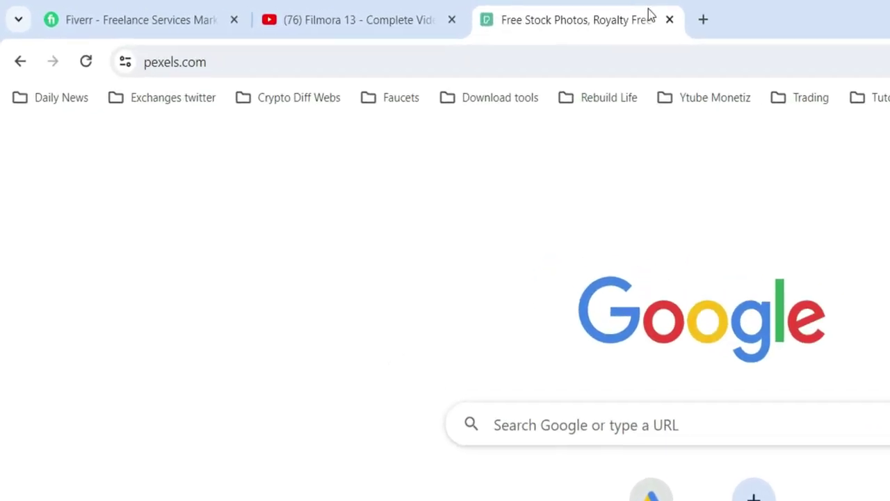
pyautogui.click(702, 20)
pyautogui.write('p')
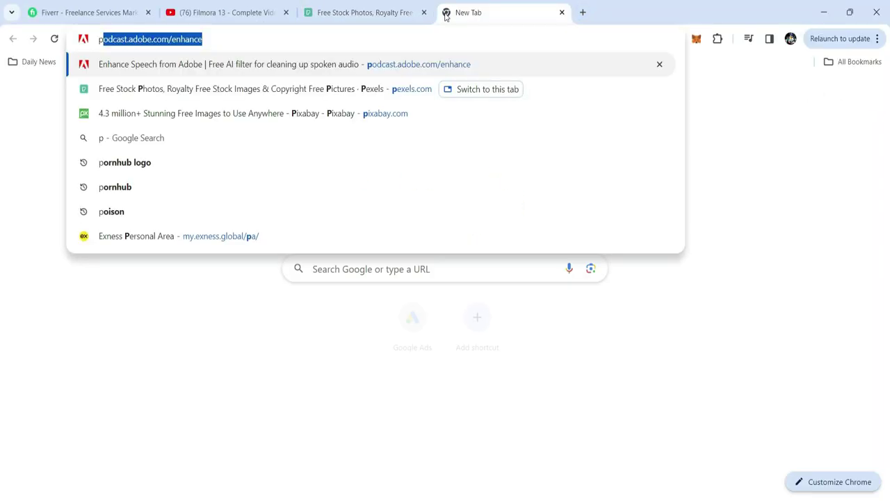
pyautogui.write('ixa')
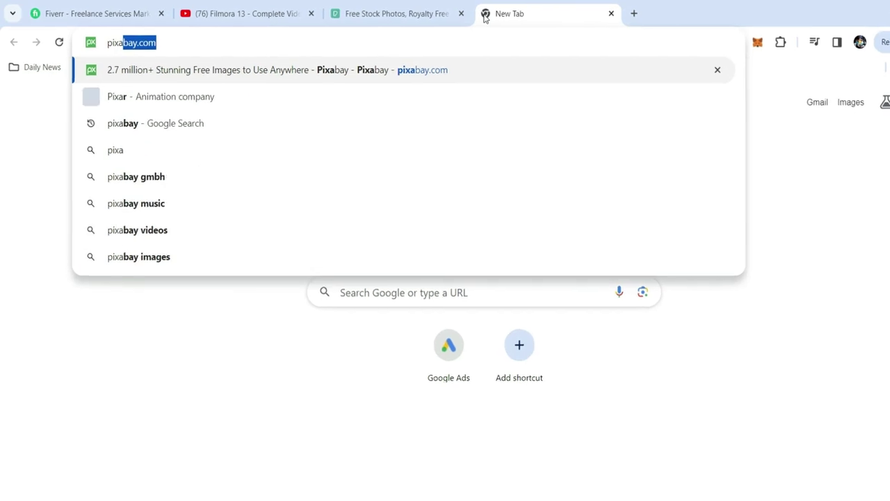
pyautogui.press('Return')
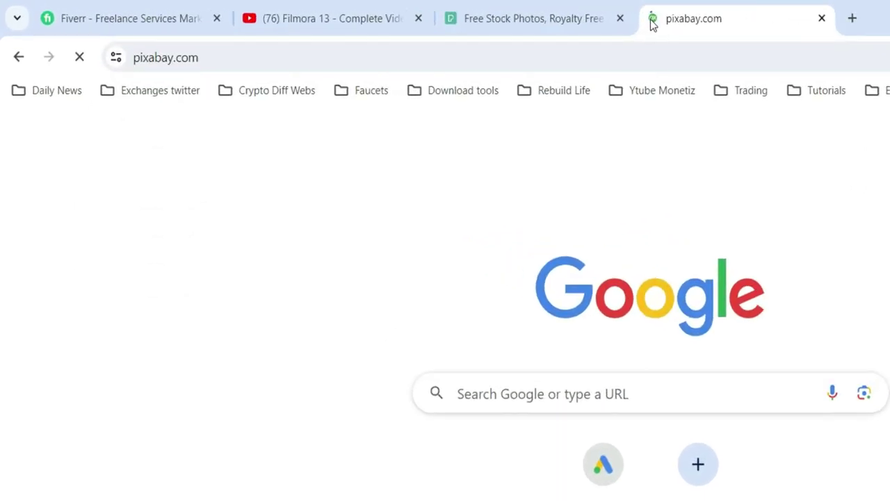
pyautogui.click(582, 10)
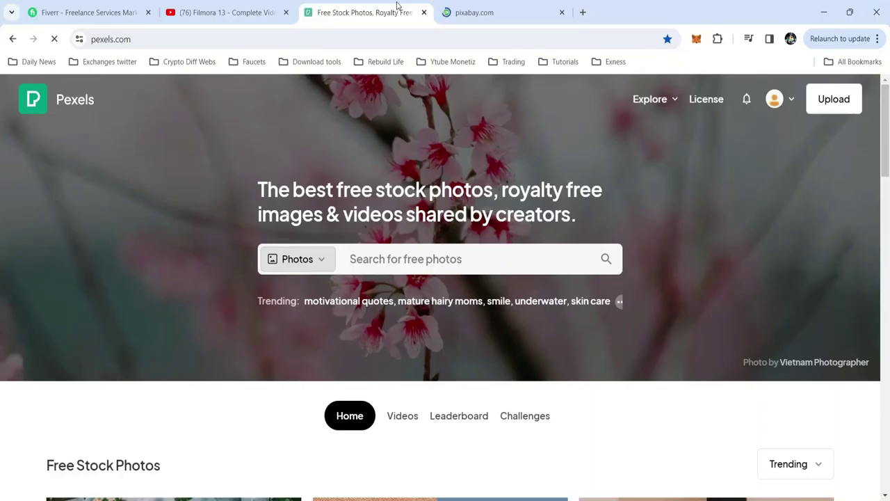
pyautogui.scroll(-3, 709, 295)
pyautogui.scroll(3, 710, 295)
pyautogui.hotkey('alt', 'Tab')
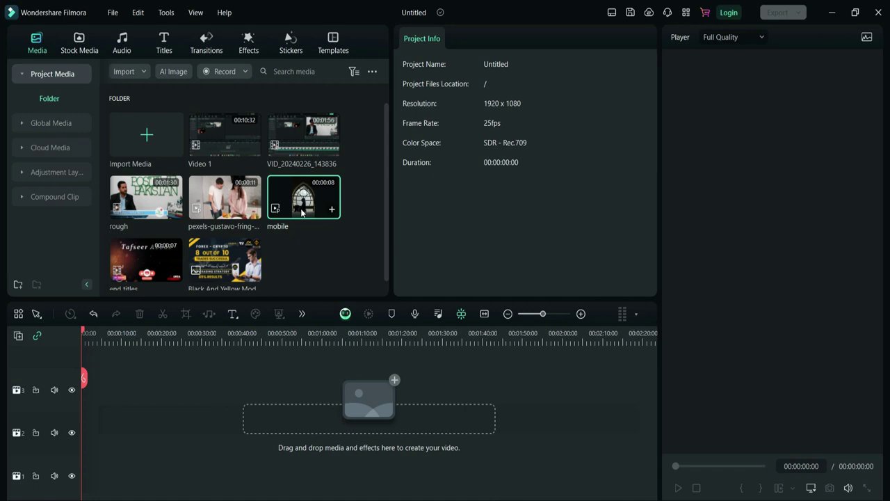
# - Add the mobile clip to the timeline, match the project to 2160 x 3840 25fps, and fit it
pyautogui.moveTo(302, 212); pyautogui.dragTo(70, 417)
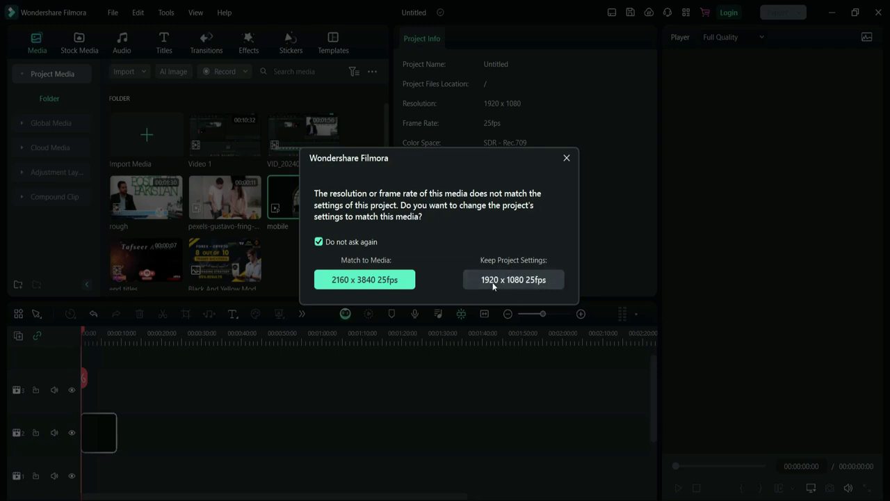
pyautogui.click(359, 281)
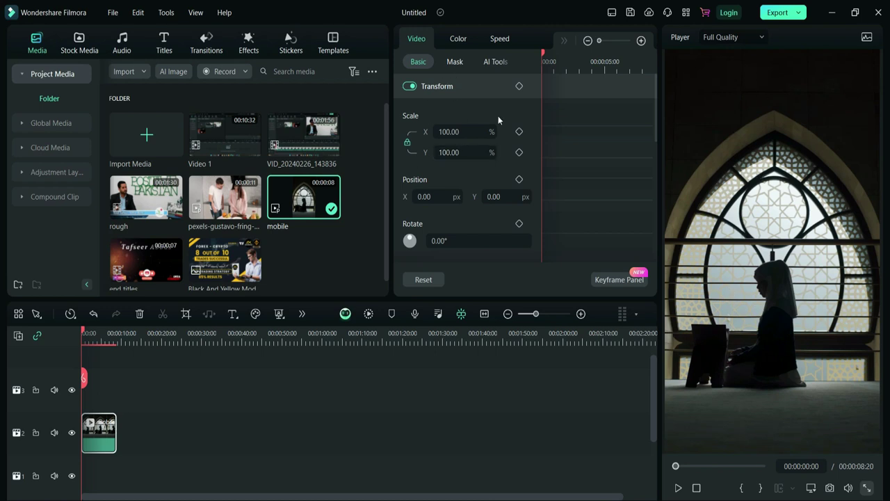
pyautogui.hotkey('shift', 'z')
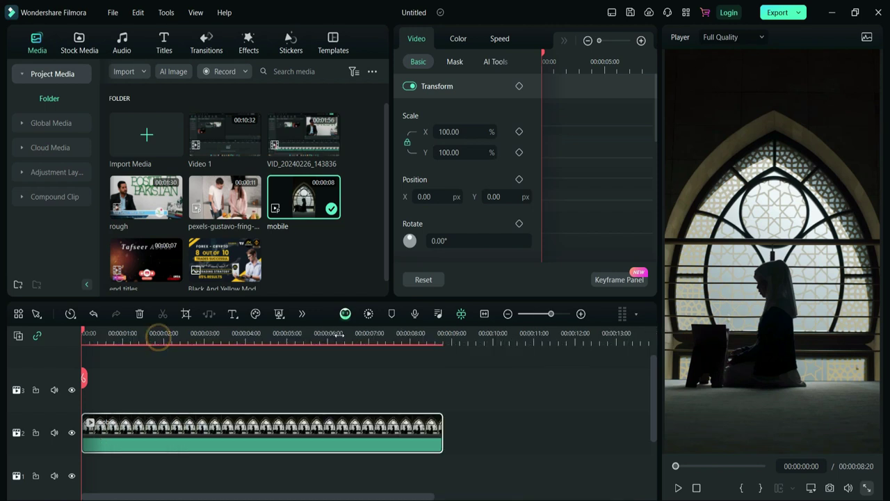
pyautogui.scroll(-2, 384, 334)
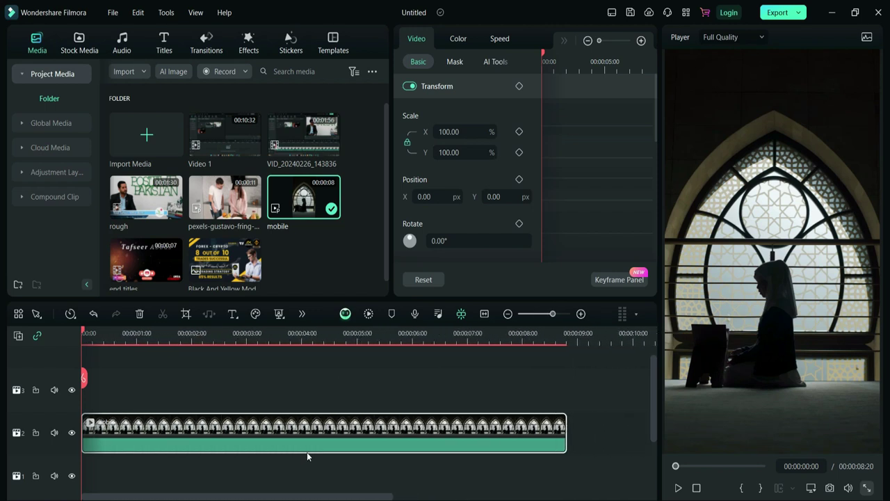
pyautogui.click(611, 12)
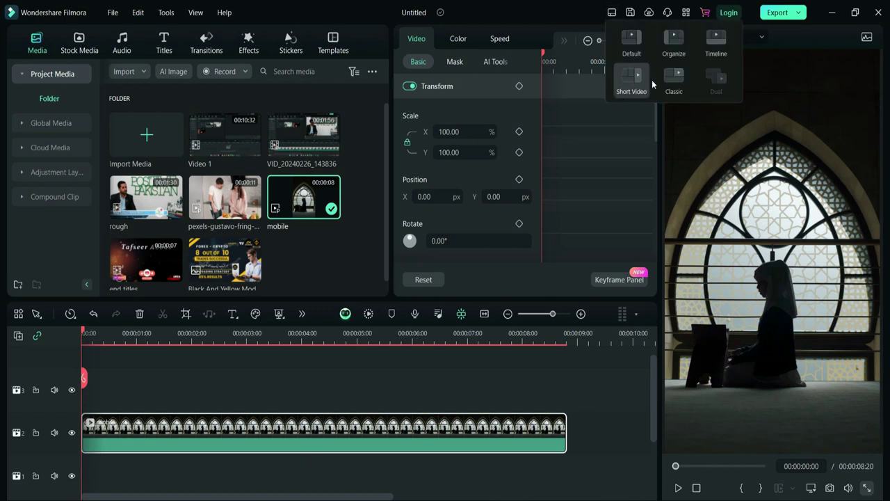
pyautogui.click(672, 75)
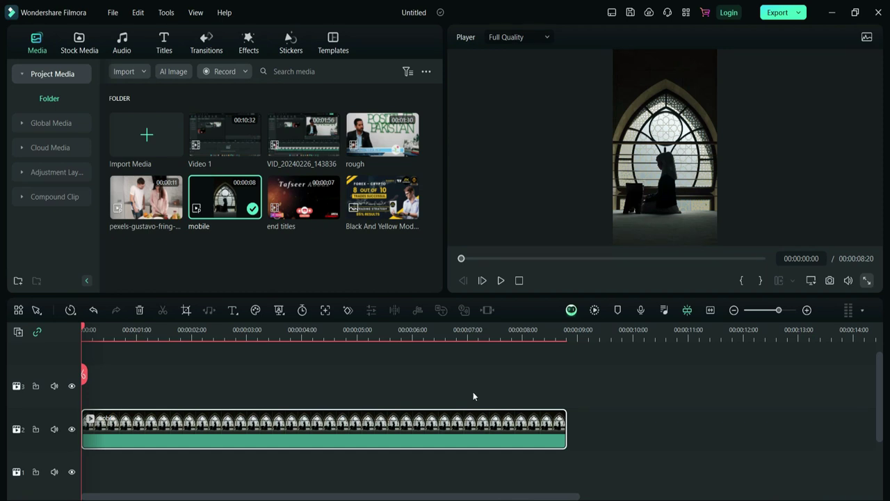
pyautogui.click(113, 12)
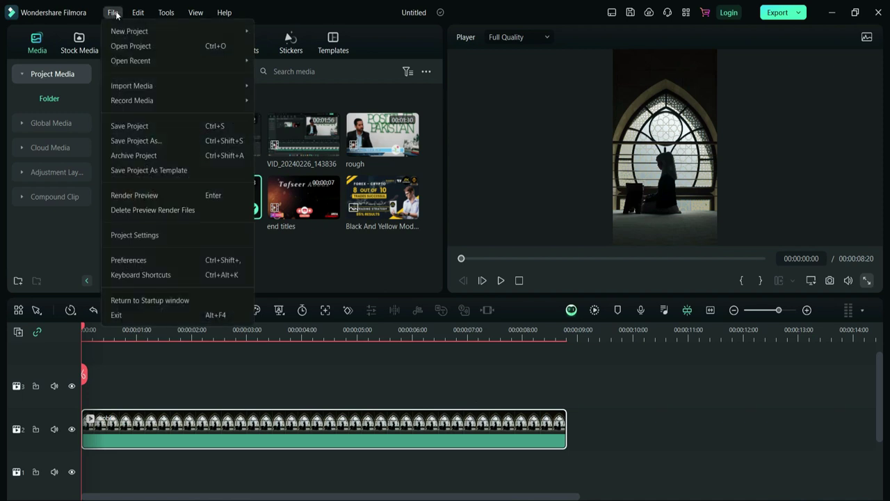
pyautogui.moveTo(128, 32)
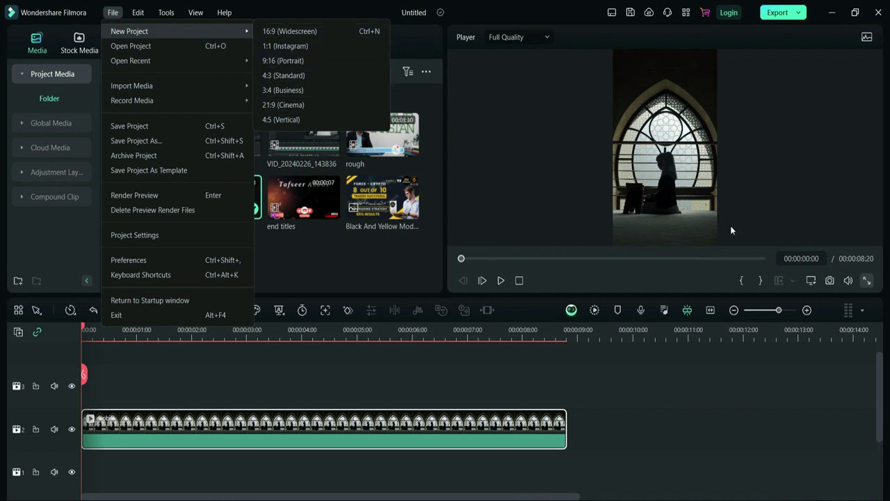
pyautogui.click(815, 284)
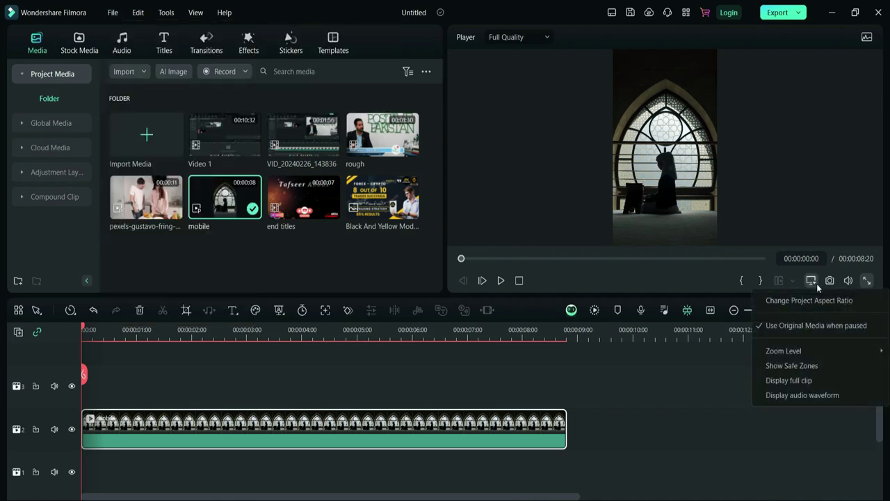
pyautogui.click(111, 13)
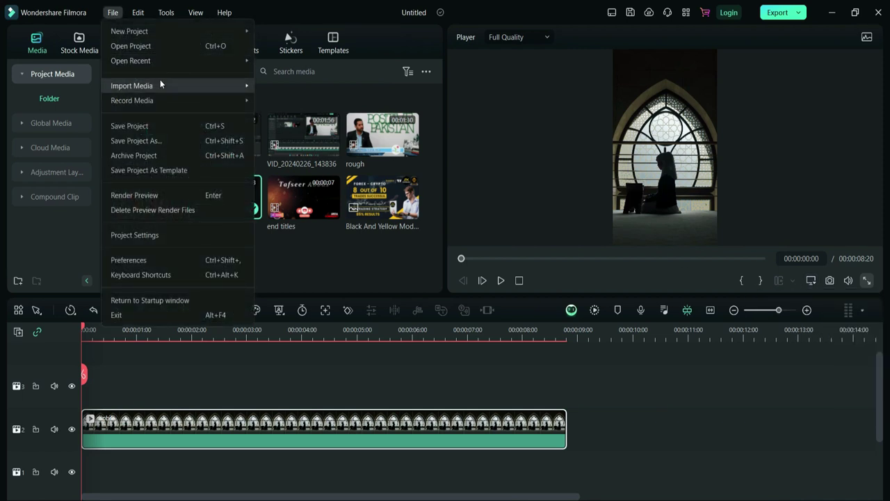
pyautogui.moveTo(160, 81)
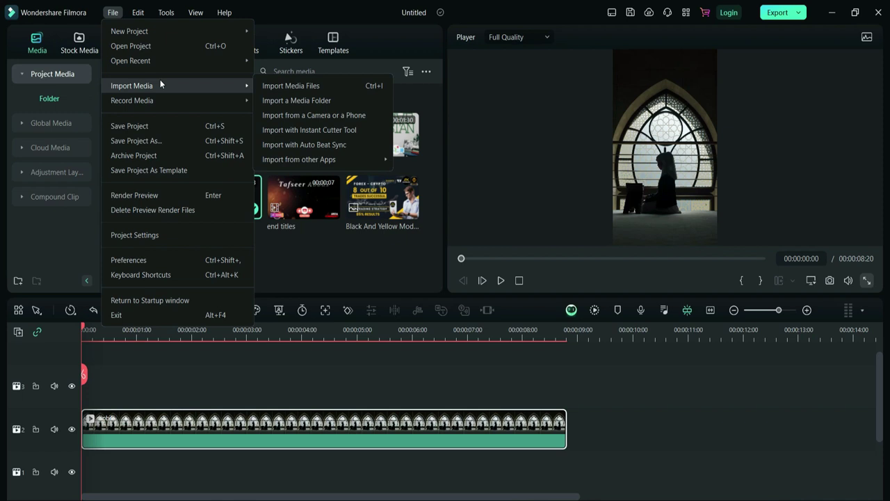
pyautogui.click(301, 255)
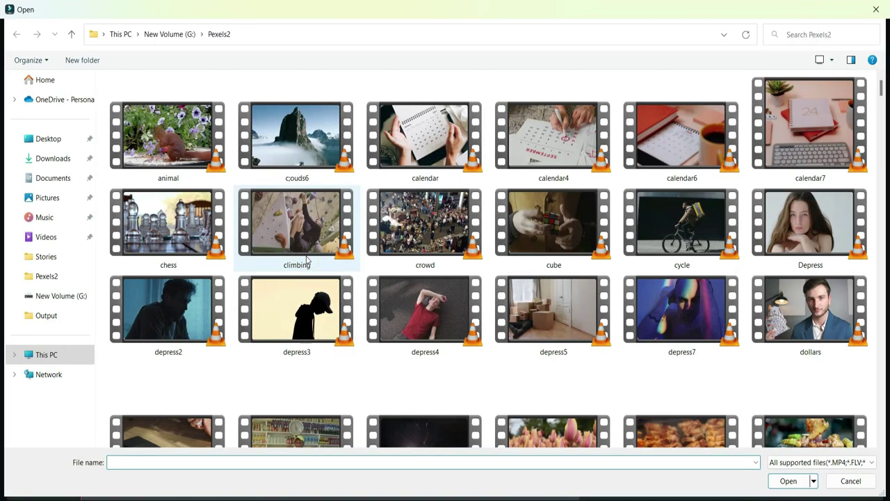
pyautogui.press('Escape')
pyautogui.click(112, 12)
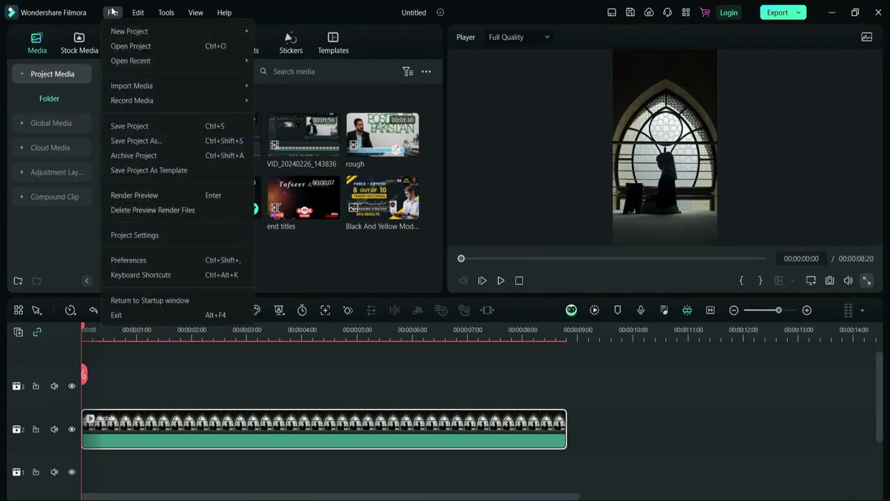
pyautogui.moveTo(137, 88)
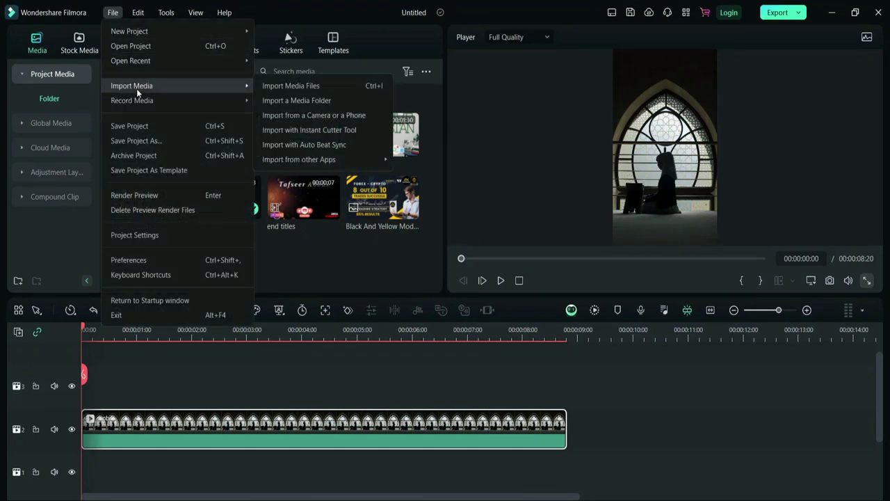
pyautogui.moveTo(168, 97)
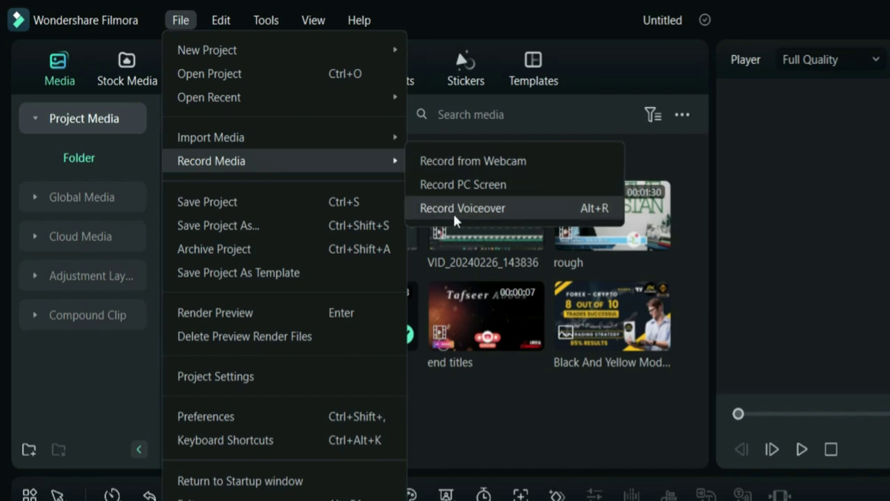
pyautogui.click(509, 417)
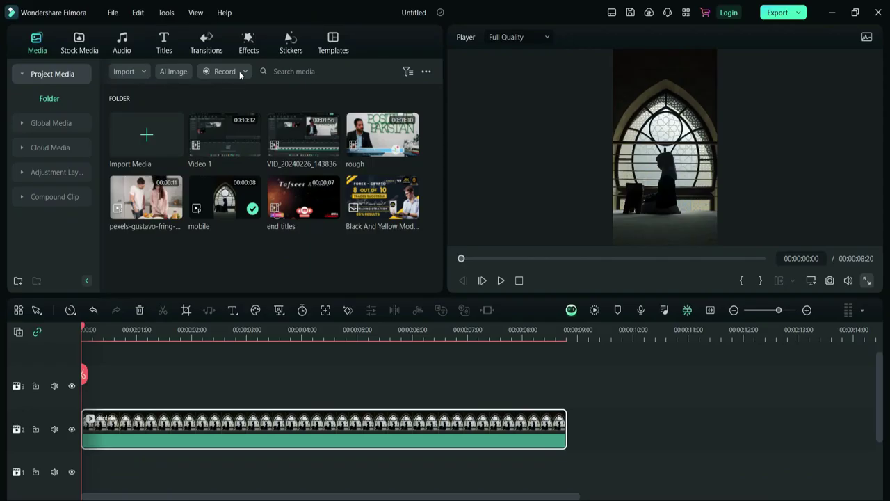
pyautogui.click(233, 72)
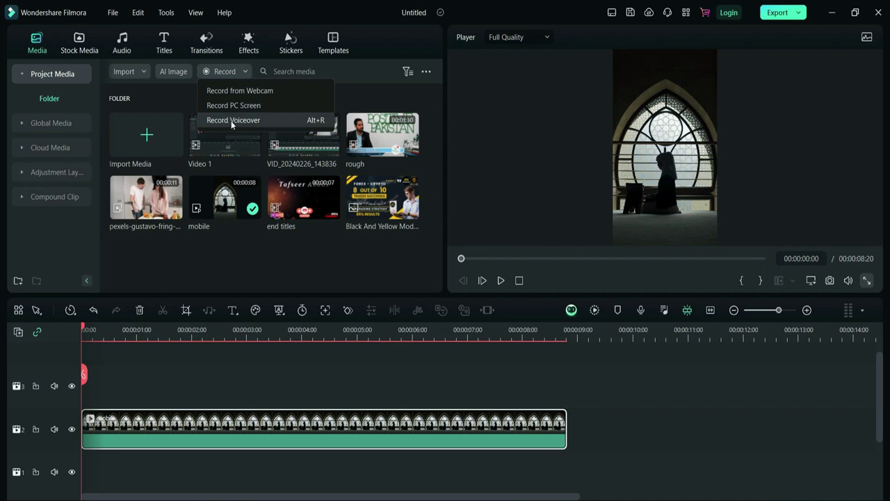
pyautogui.click(113, 13)
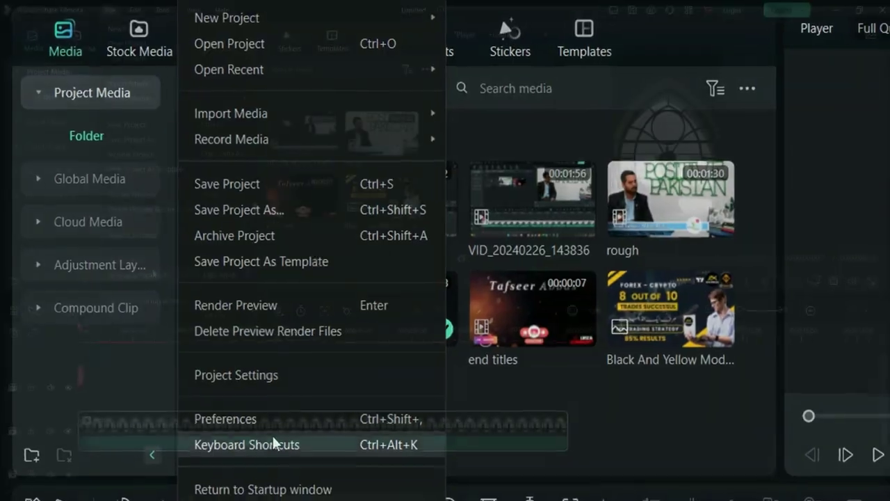
pyautogui.click(238, 422)
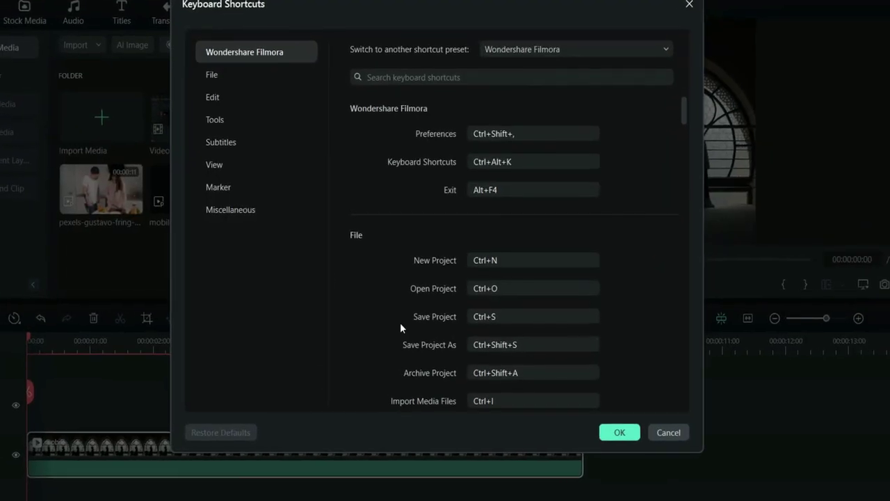
pyautogui.scroll(-5, 400, 323)
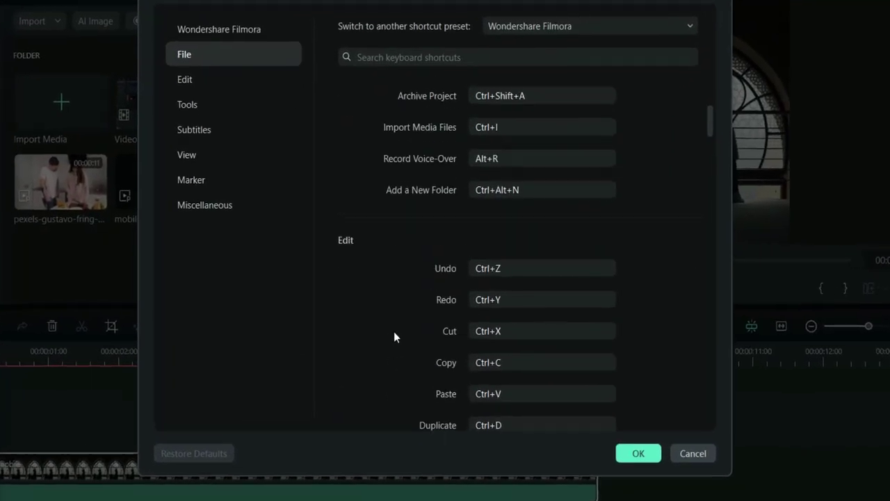
pyautogui.scroll(-15, 394, 331)
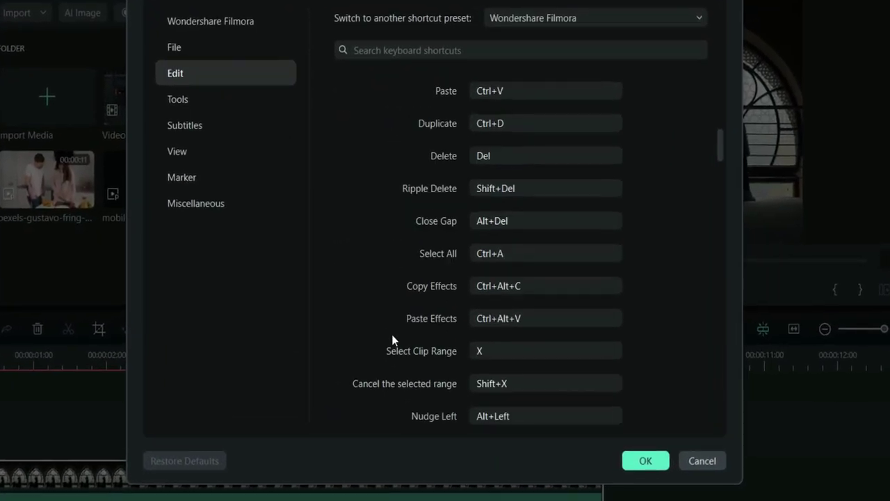
pyautogui.scroll(-5, 384, 351)
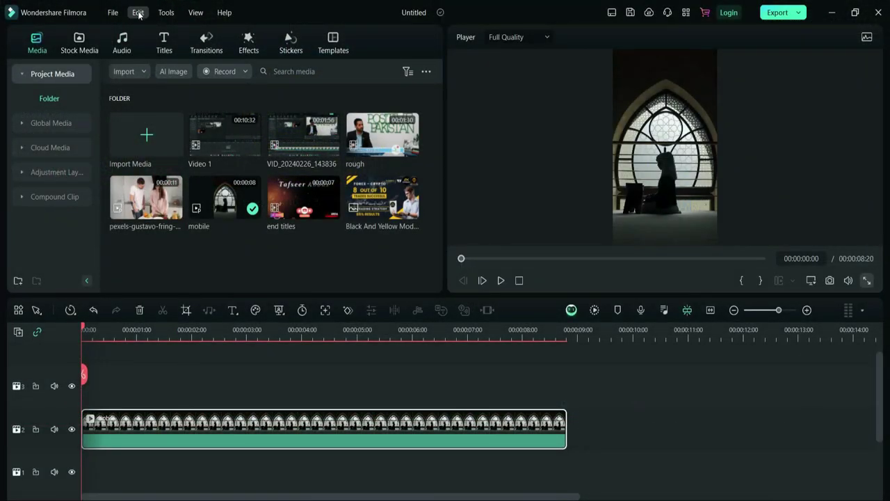
pyautogui.click(138, 12)
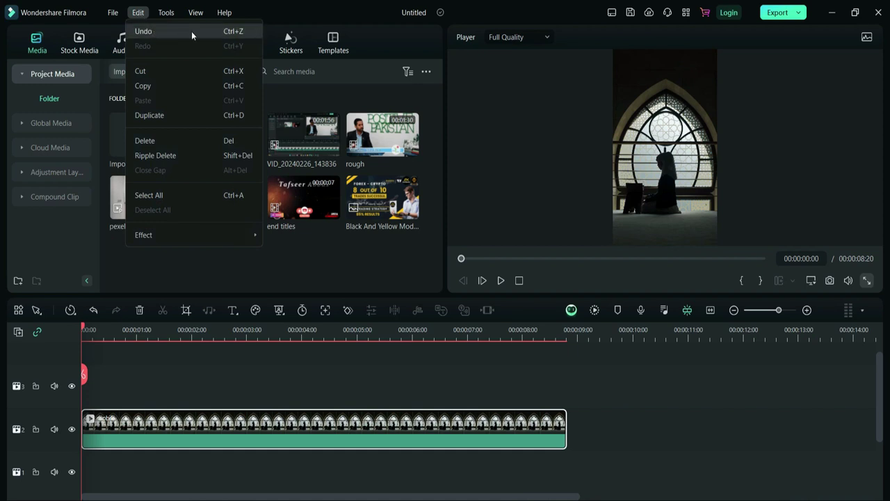
pyautogui.click(225, 418)
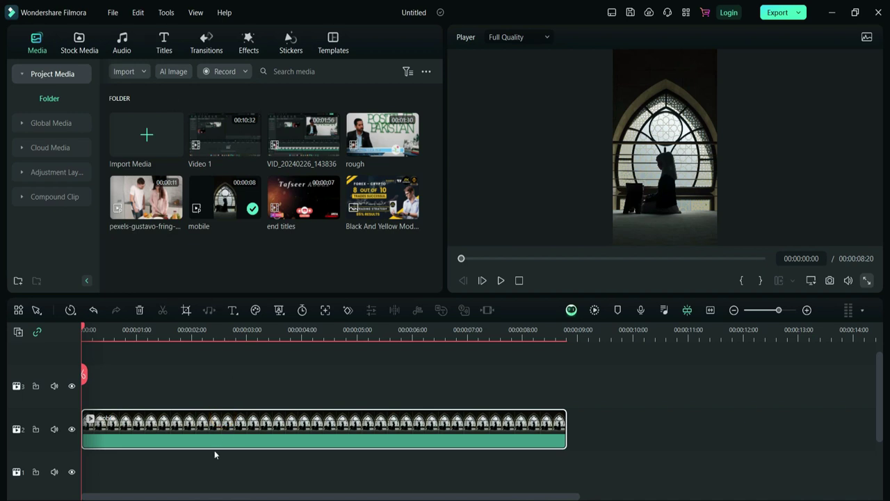
pyautogui.click(138, 13)
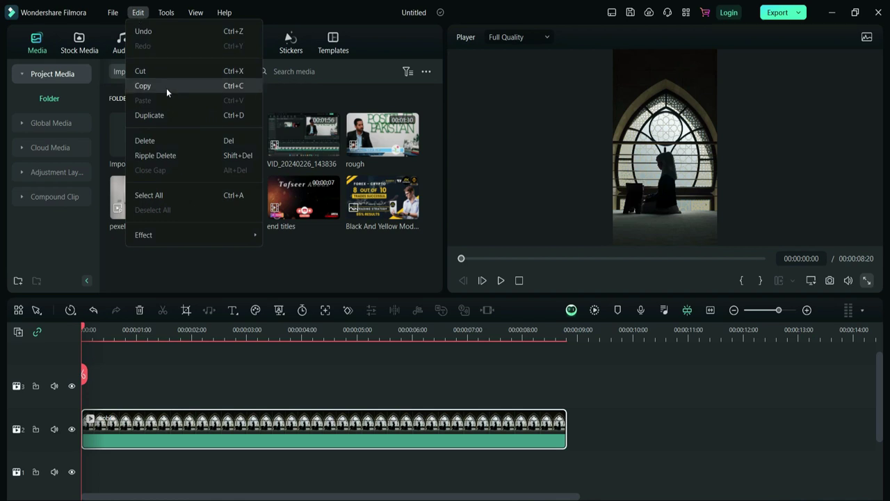
pyautogui.click(207, 427)
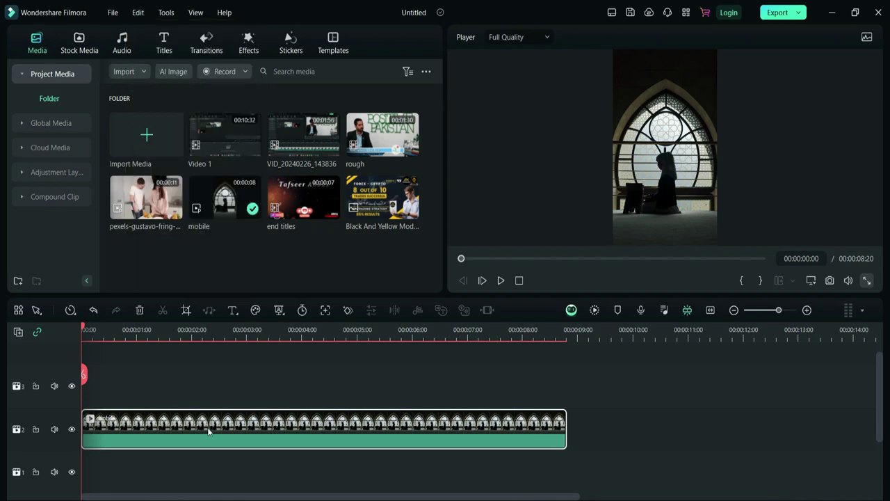
pyautogui.hotkey('ctrl', 'd')
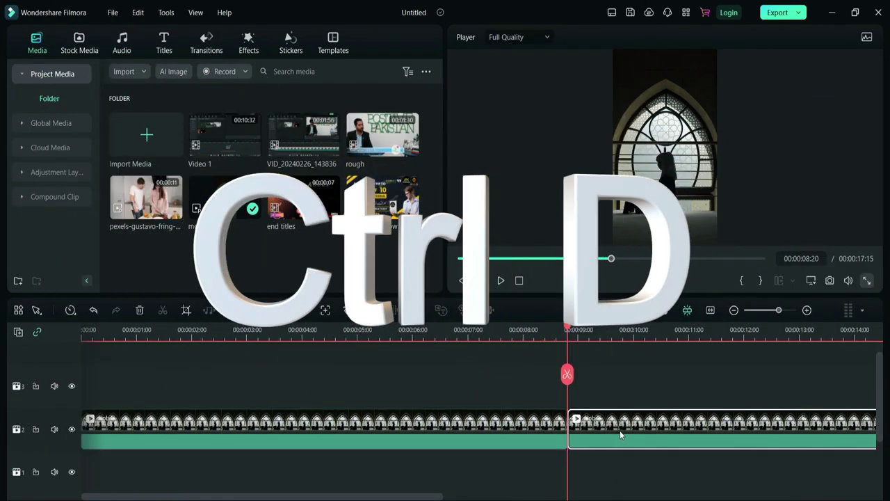
pyautogui.press('Delete')
pyautogui.click(471, 413)
pyautogui.click(141, 12)
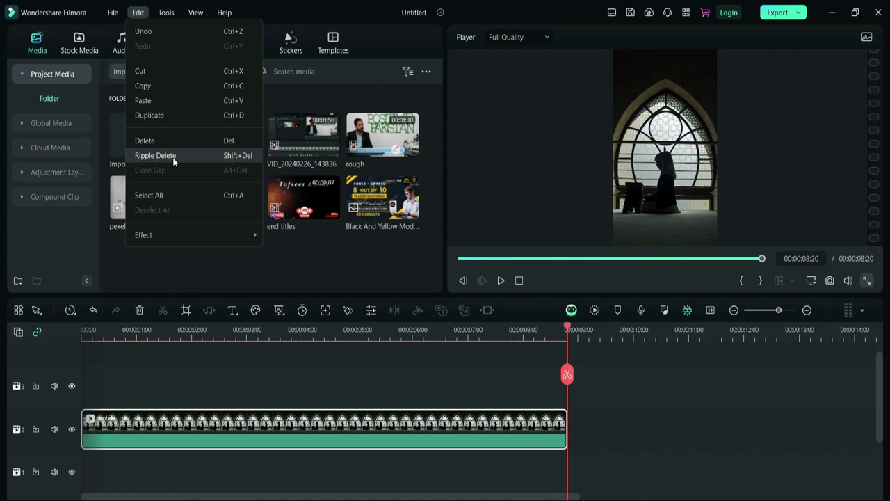
# - Open and confirm Edit Properties, then reopen the mobile clip's video properties
pyautogui.click(168, 13)
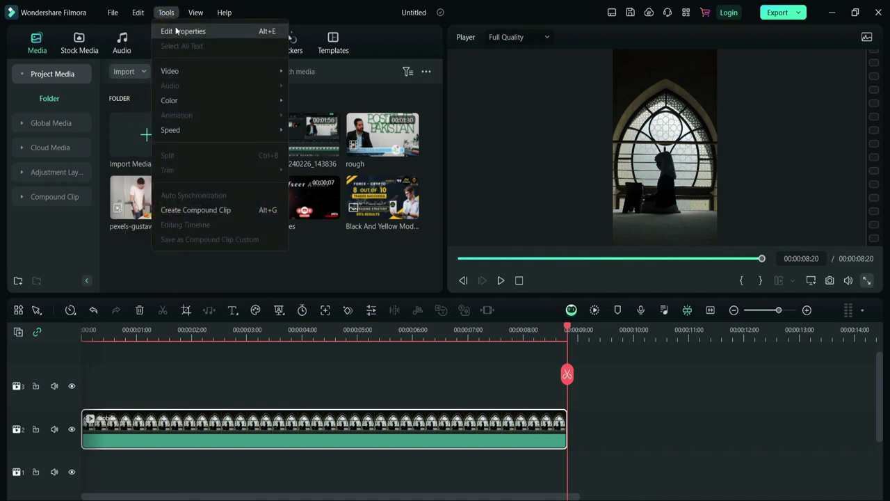
pyautogui.click(177, 32)
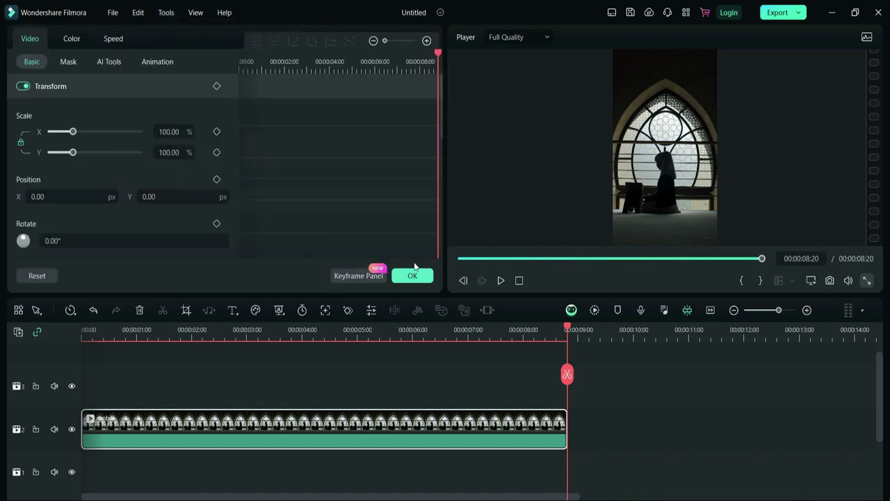
pyautogui.click(414, 280)
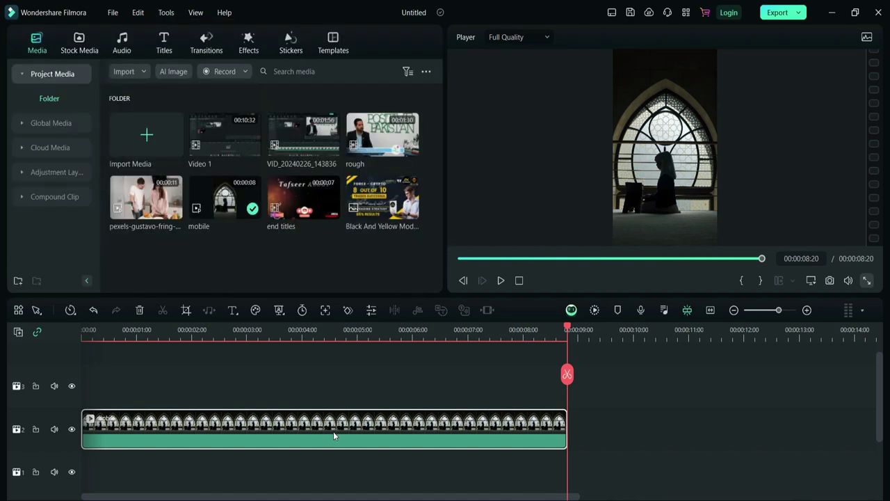
pyautogui.doubleClick(333, 431)
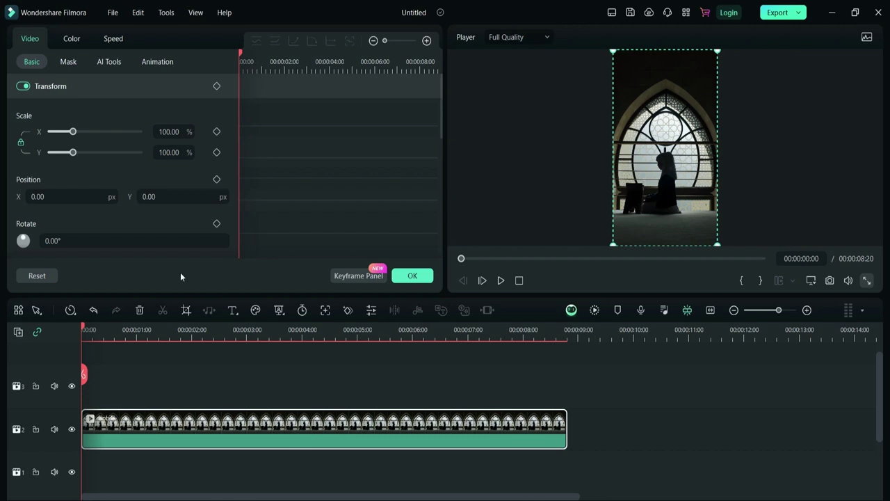
# - Browse the Tools menu and scroll the panel to the 100% scale, 0.00° rotation transform settings
pyautogui.click(168, 13)
pyautogui.moveTo(185, 71)
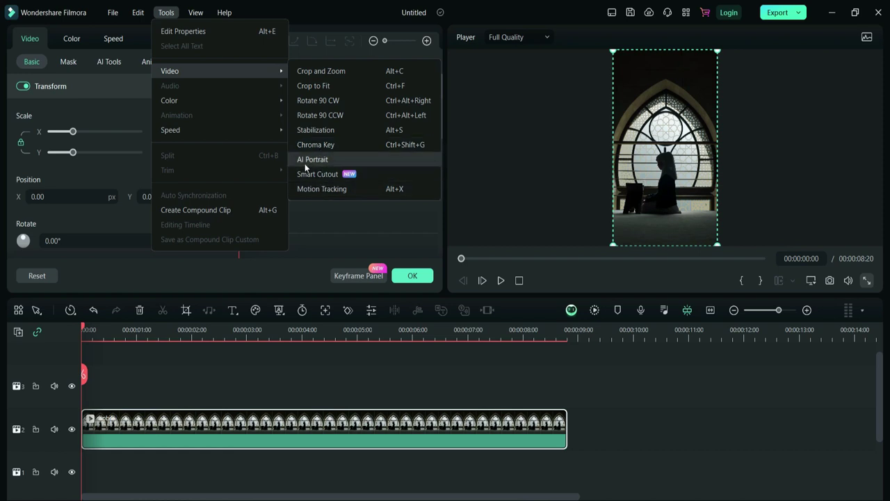
pyautogui.click(263, 427)
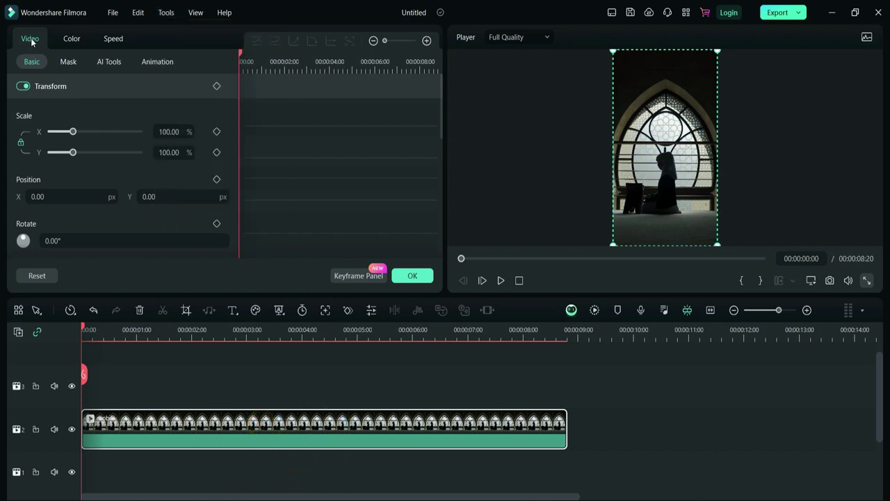
pyautogui.scroll(-1, 116, 173)
pyautogui.scroll(-6, 116, 172)
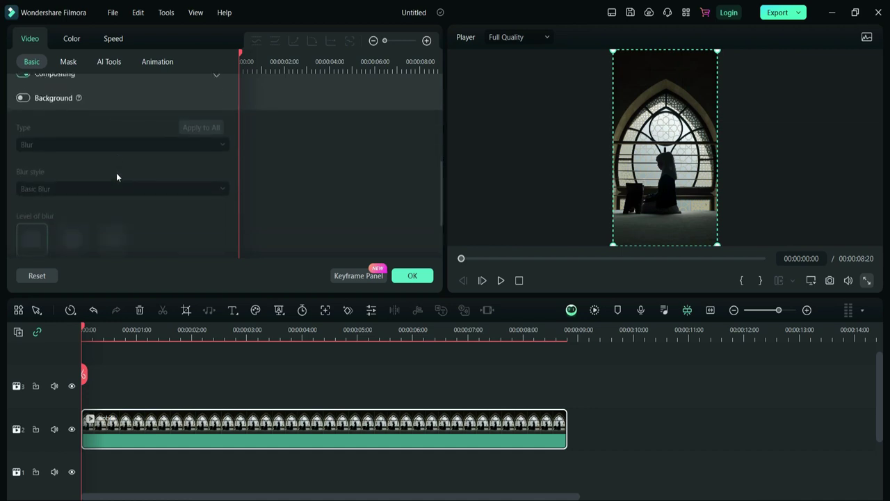
pyautogui.scroll(7, 116, 172)
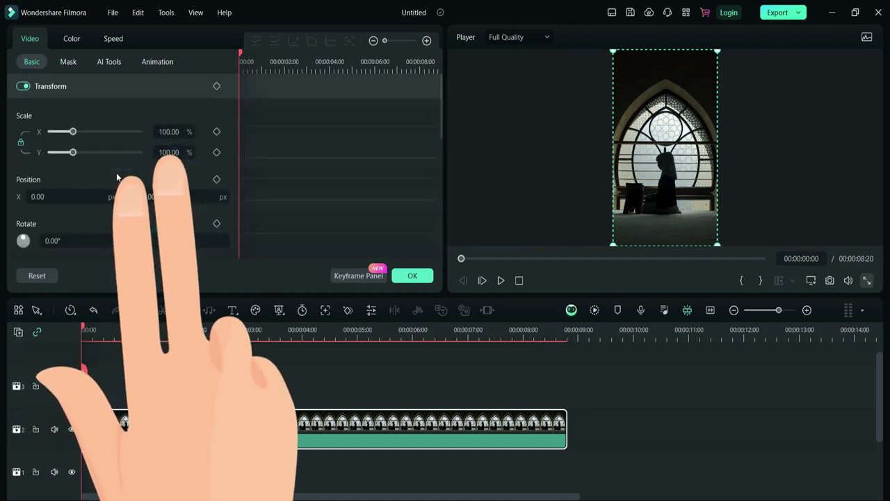
pyautogui.click(198, 13)
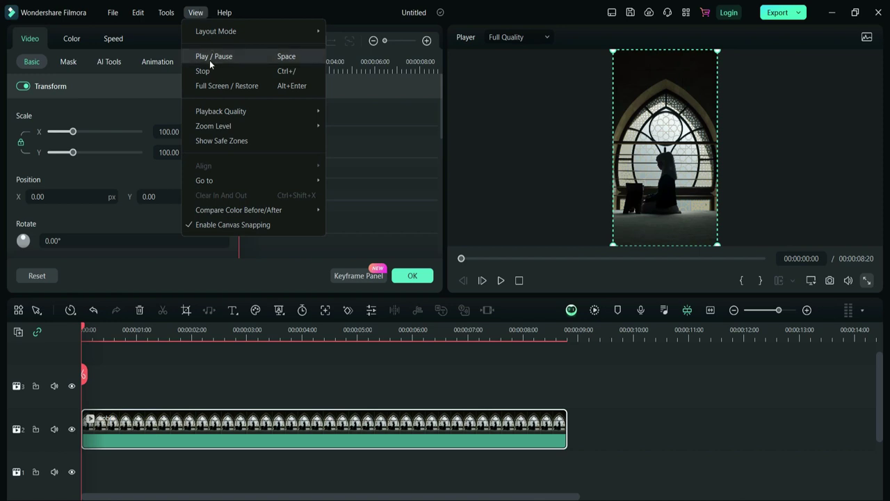
# - Preview the mobile clip, pausing at 1:19 and 2:23, then close its properties panel
pyautogui.click(502, 281)
pyautogui.click(502, 281)
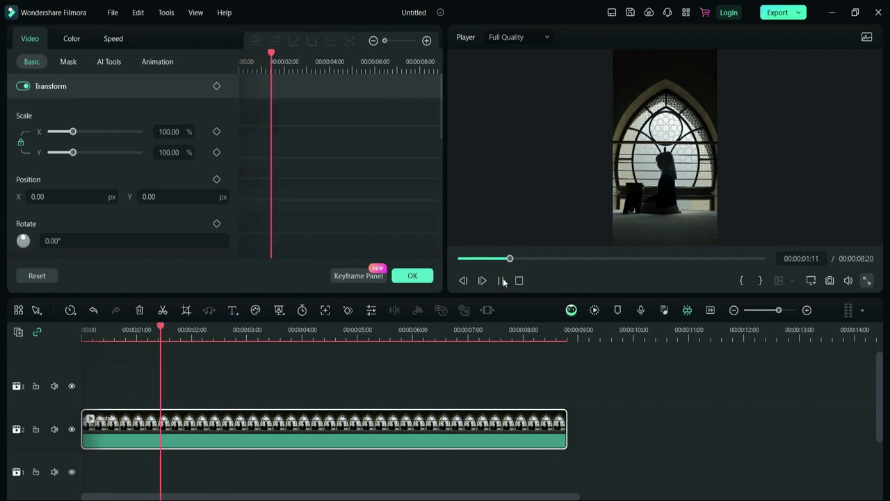
pyautogui.click(502, 281)
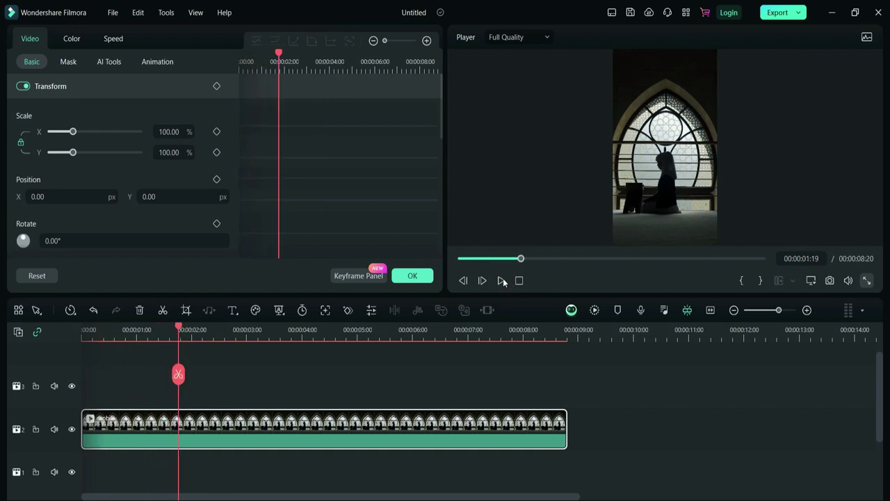
pyautogui.click(502, 281)
pyautogui.click(502, 281)
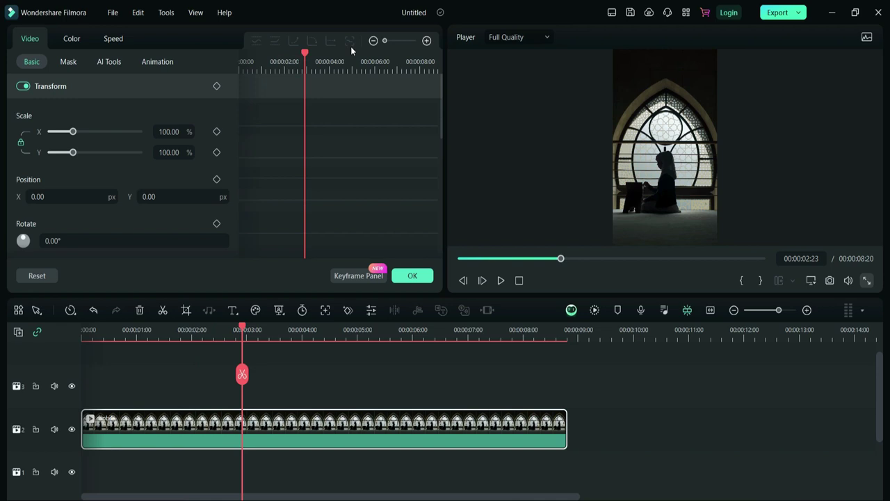
pyautogui.click(196, 12)
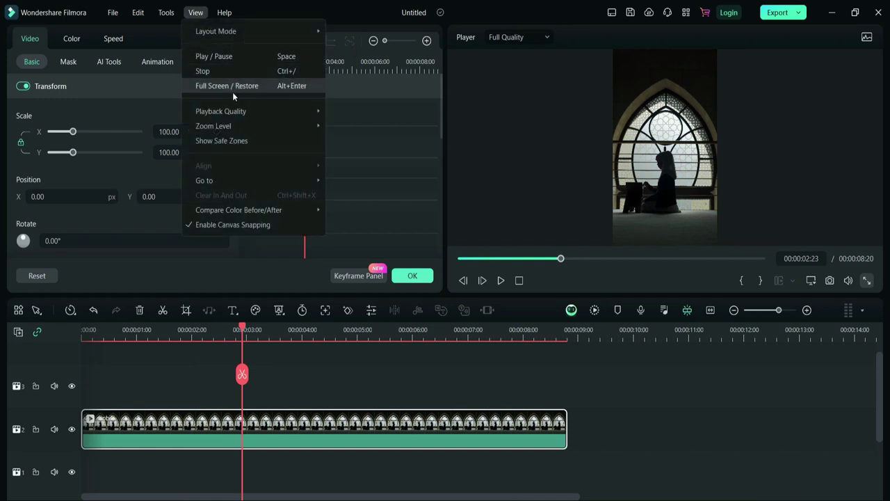
pyautogui.click(480, 69)
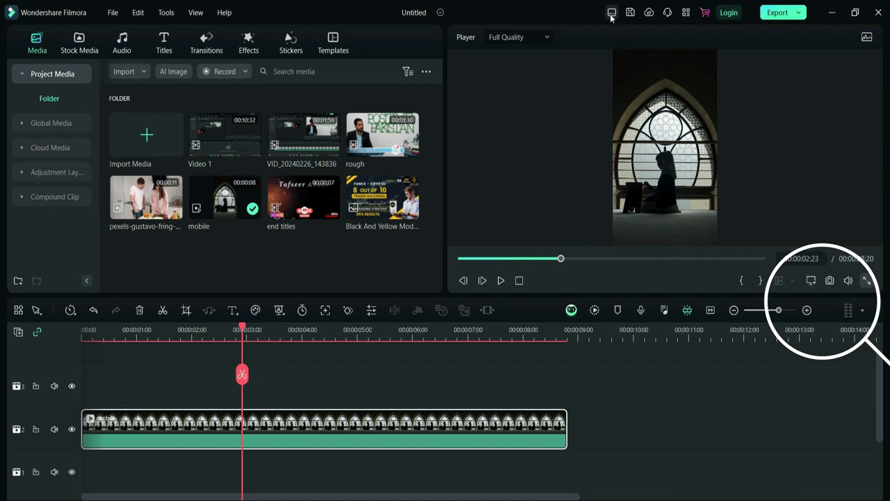
pyautogui.click(499, 38)
pyautogui.click(559, 147)
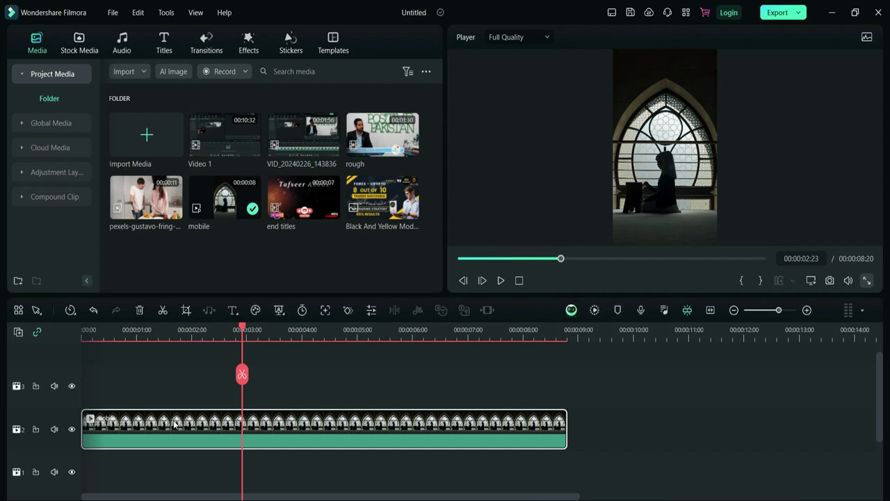
pyautogui.click(170, 420)
# - Remove Audio Stretch, add Motion Tracking to the timeline toolbar, and save the customization
pyautogui.click(18, 313)
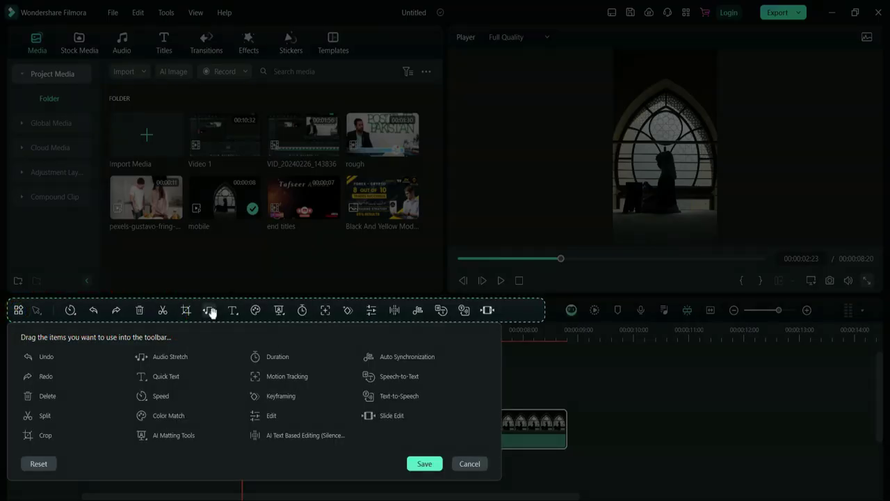
pyautogui.moveTo(211, 312); pyautogui.dragTo(268, 358)
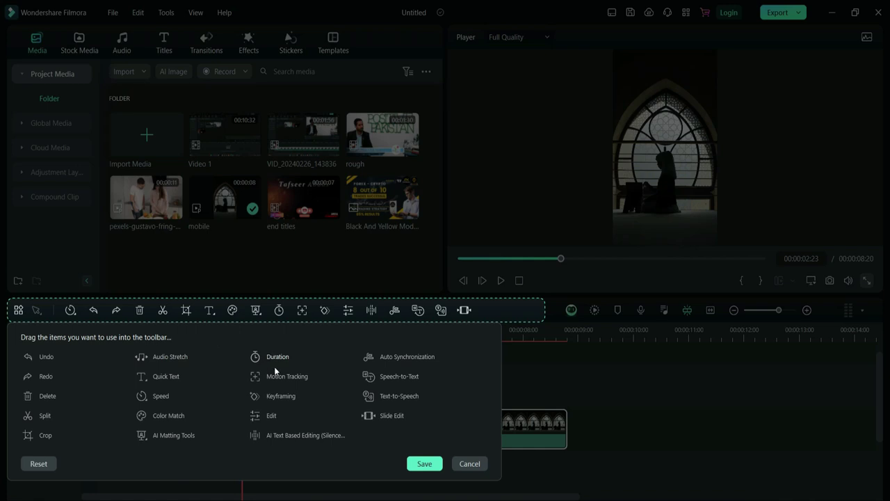
pyautogui.moveTo(257, 376); pyautogui.dragTo(151, 456)
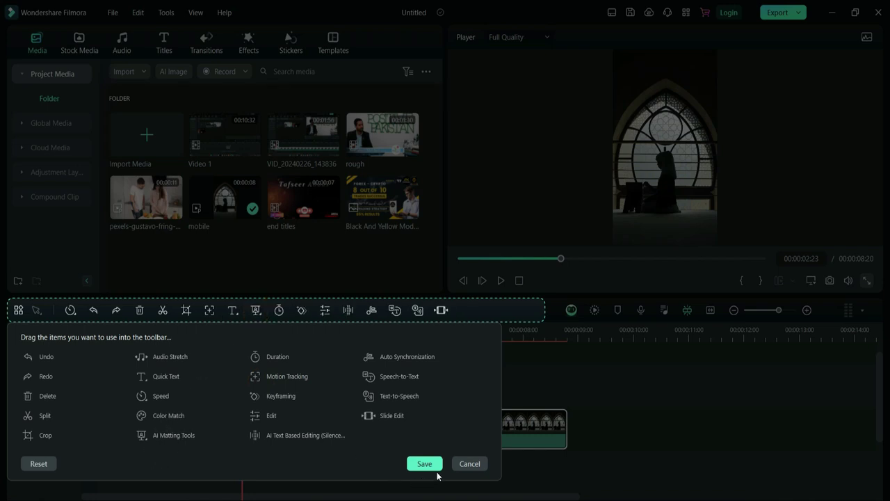
pyautogui.click(470, 464)
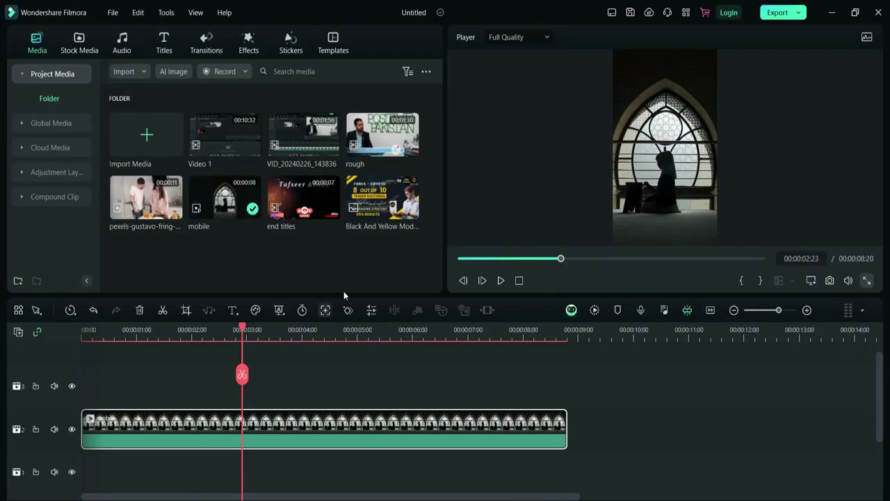
# - Place the 00:01:30:14 rough clip on video track 1 and adjust the timeline zoom around it
pyautogui.scroll(-1, 523, 316)
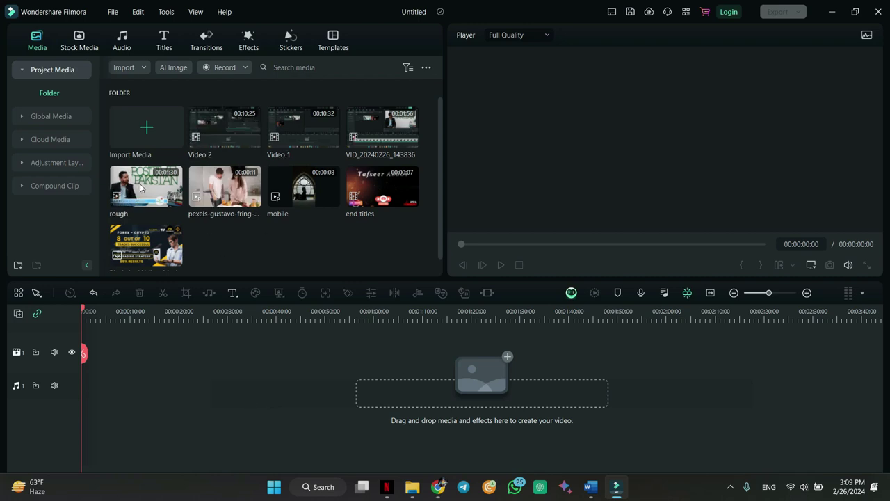
pyautogui.moveTo(140, 186); pyautogui.dragTo(83, 381)
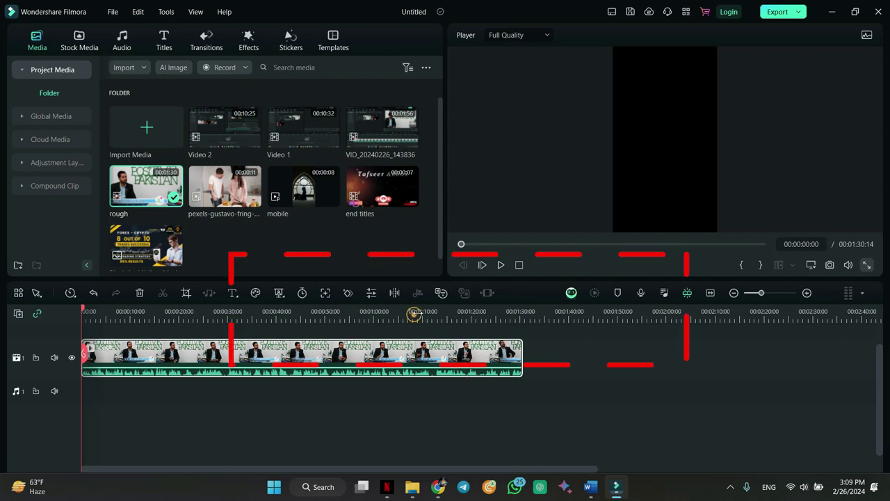
pyautogui.scroll(2, 413, 315)
pyautogui.scroll(-2, 429, 321)
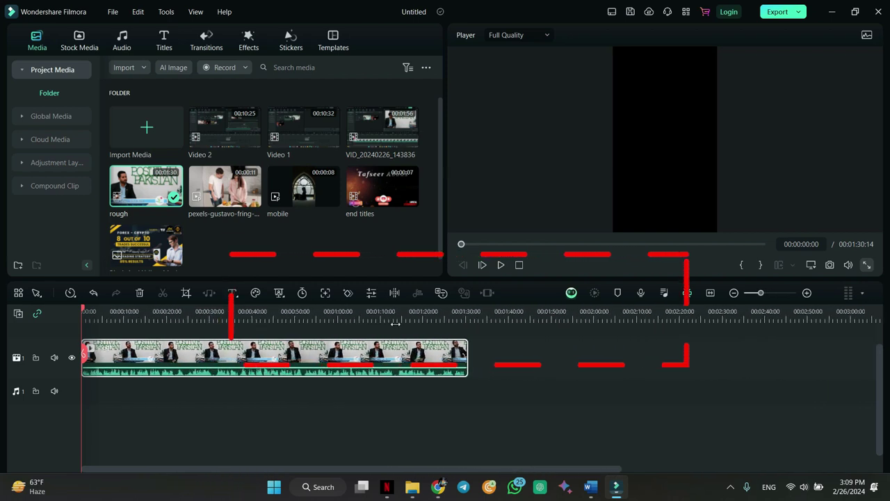
pyautogui.scroll(3, 428, 321)
pyautogui.scroll(-2, 432, 321)
pyautogui.scroll(2, 431, 321)
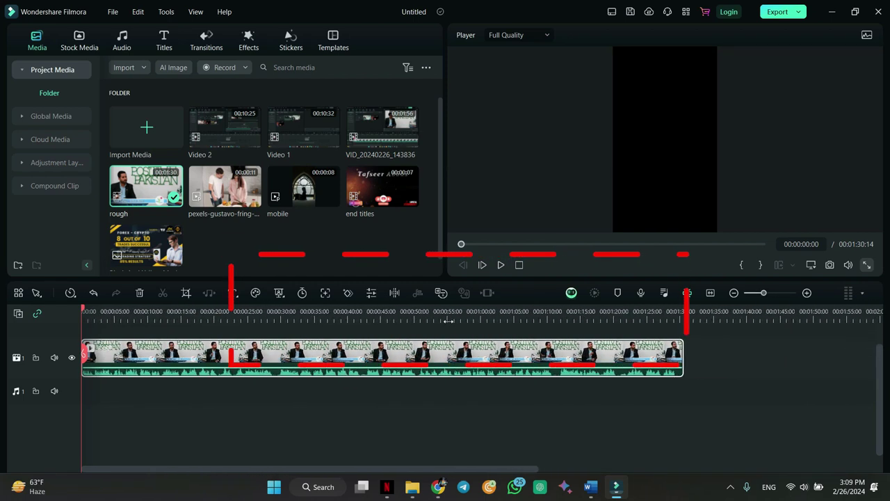
pyautogui.click(807, 292)
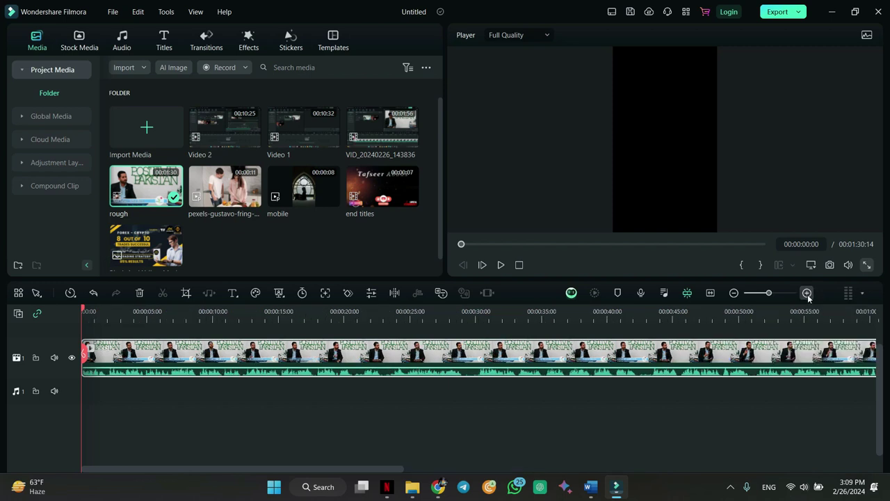
pyautogui.click(734, 292)
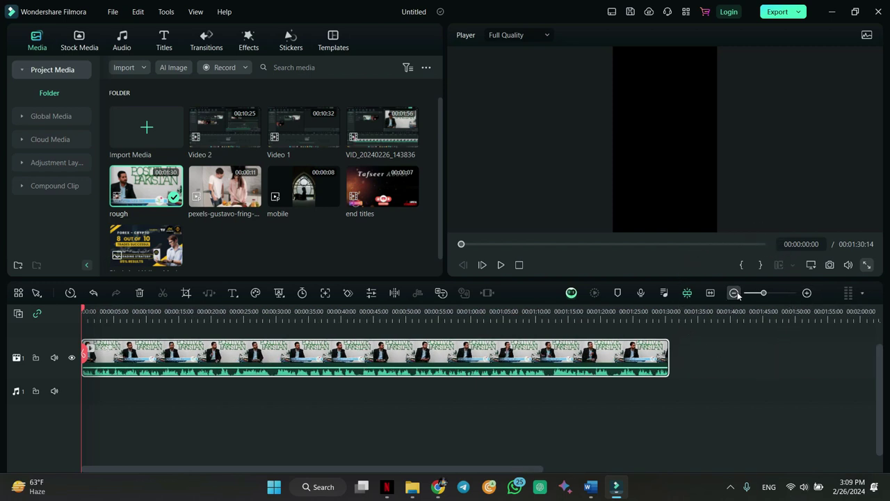
pyautogui.moveTo(539, 292)
pyautogui.mouseDown()
pyautogui.moveTo(541, 335)
pyautogui.moveTo(536, 296)
pyautogui.mouseUp()
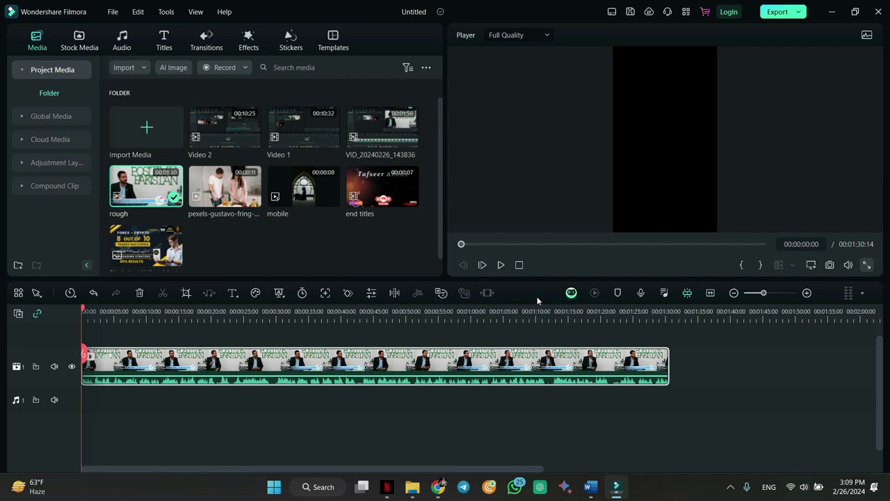
# - Look over the workspace layouts, then preview the clip at 00:00:04:20
pyautogui.click(612, 11)
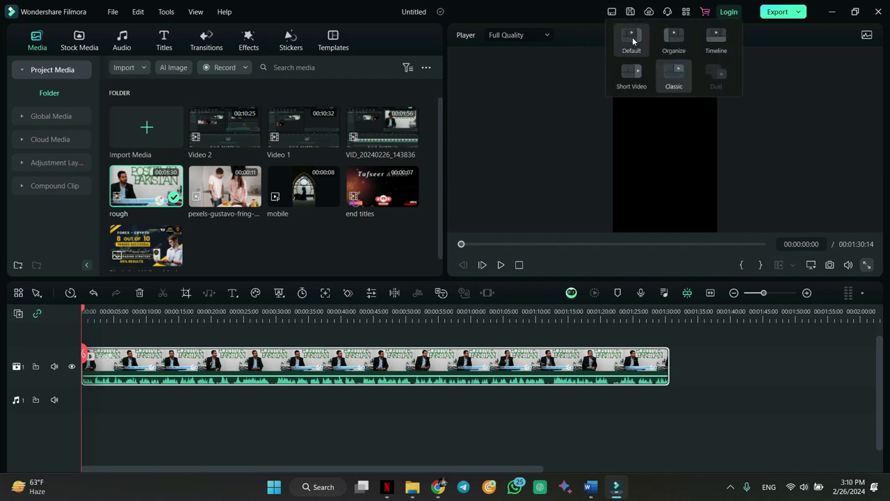
pyautogui.click(526, 178)
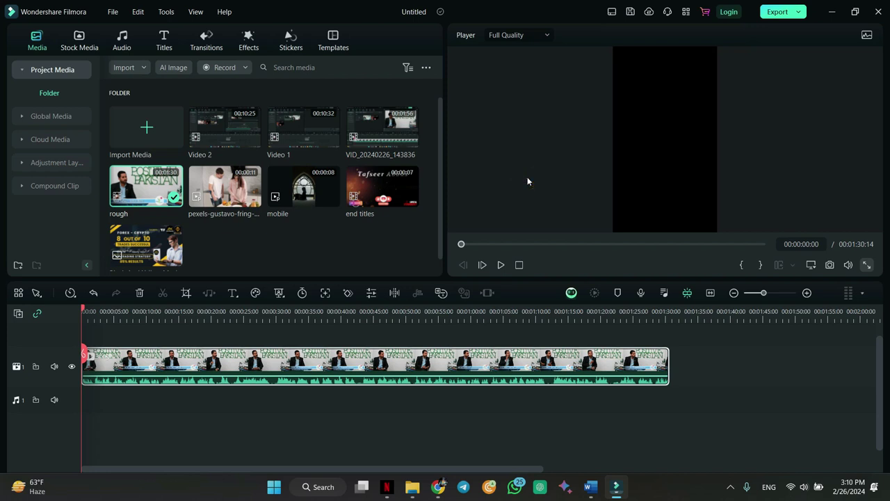
pyautogui.moveTo(82, 310); pyautogui.dragTo(111, 309)
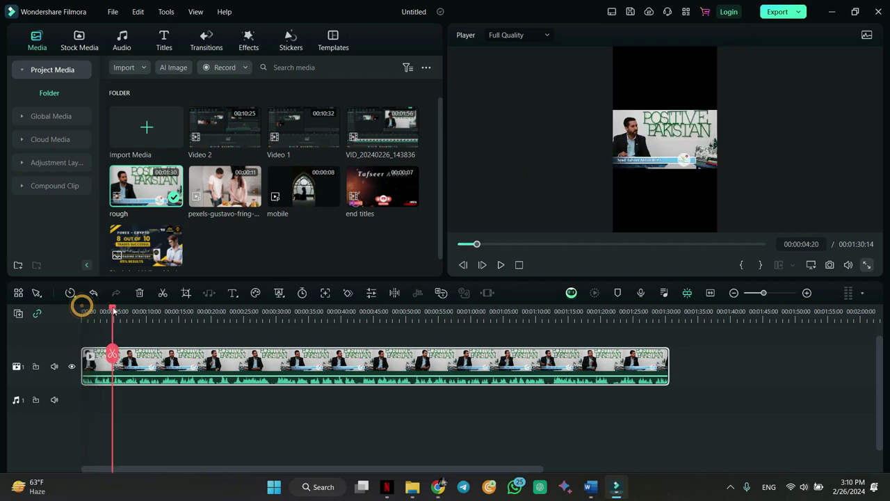
# - Set the project aspect ratio to 16:9 Widescreen (1920x1080, 25 fps)
pyautogui.click(814, 267)
pyautogui.click(813, 278)
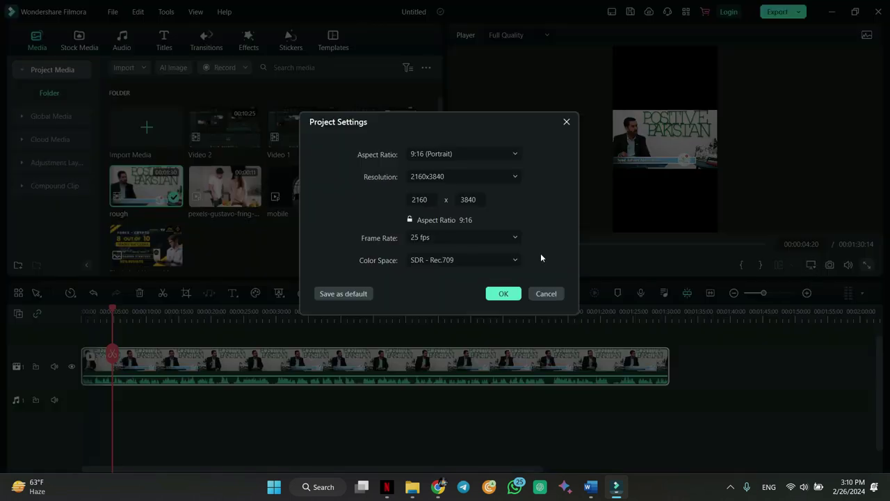
pyautogui.click(448, 154)
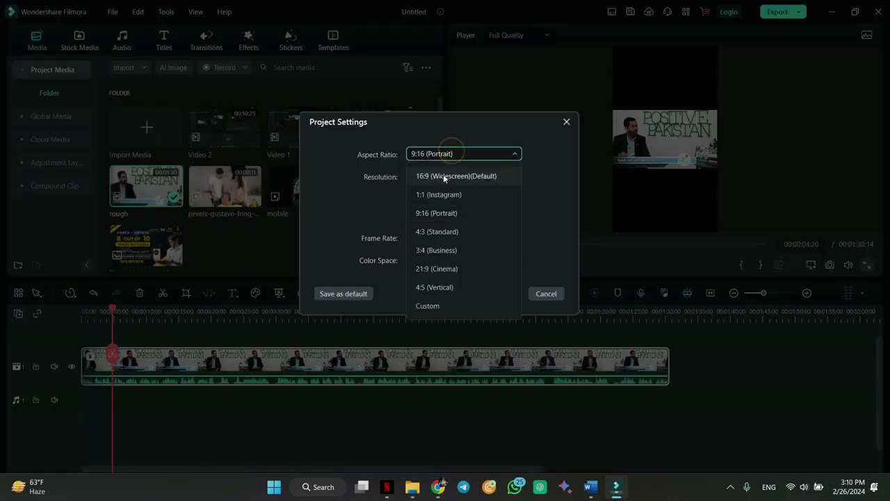
pyautogui.click(443, 175)
pyautogui.click(502, 292)
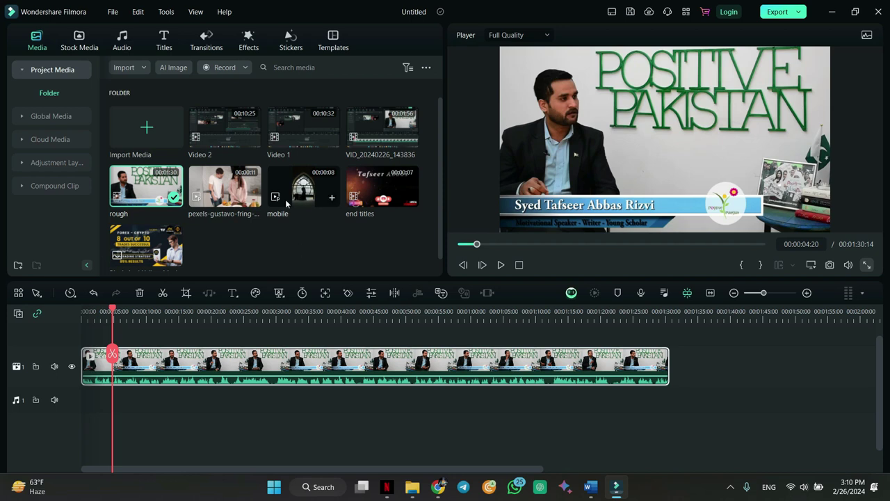
# - Append the kitchen clip, keeping 1920x1080 25fps, and mute the talk-show clip's audio
pyautogui.moveTo(233, 192); pyautogui.dragTo(675, 377)
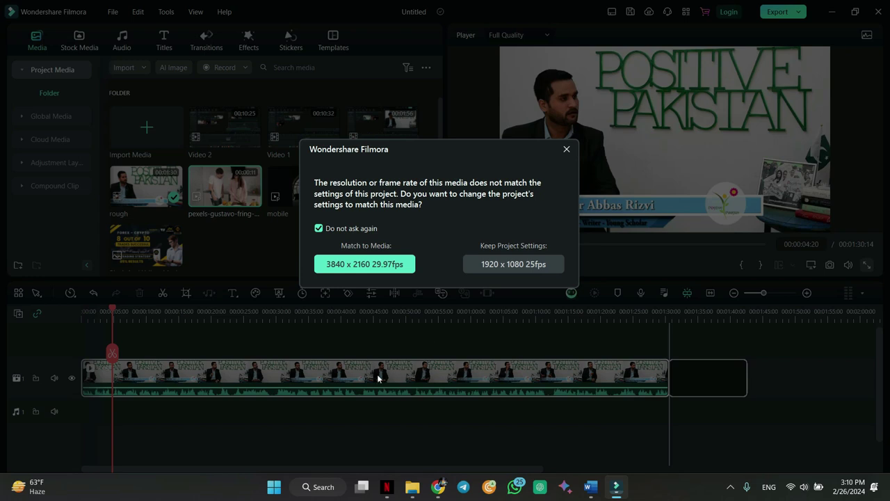
pyautogui.click(515, 265)
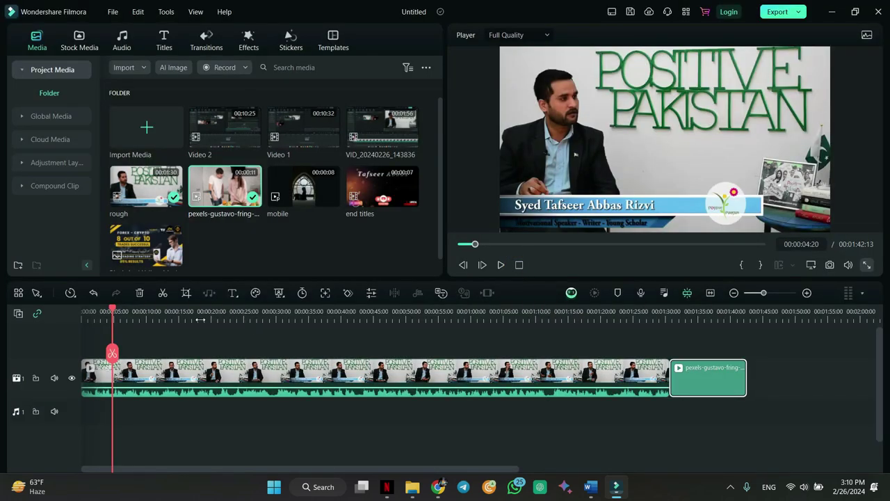
pyautogui.moveTo(112, 313); pyautogui.dragTo(640, 313)
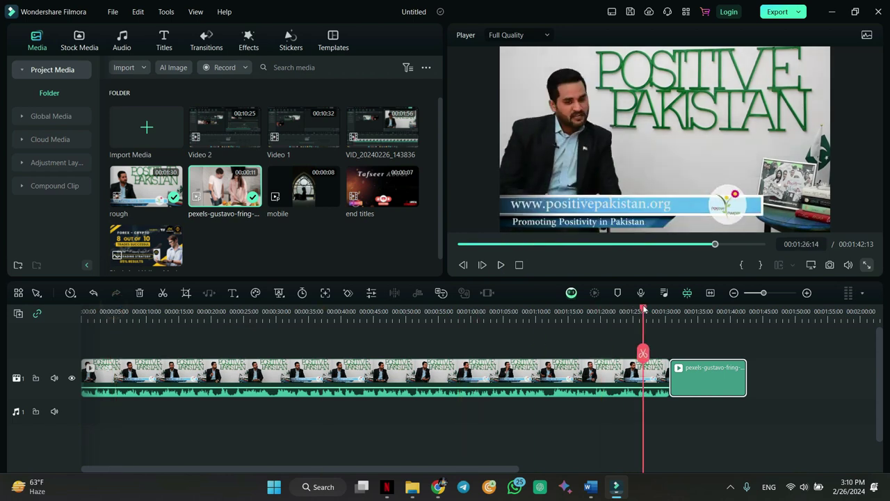
pyautogui.moveTo(576, 384); pyautogui.dragTo(583, 396)
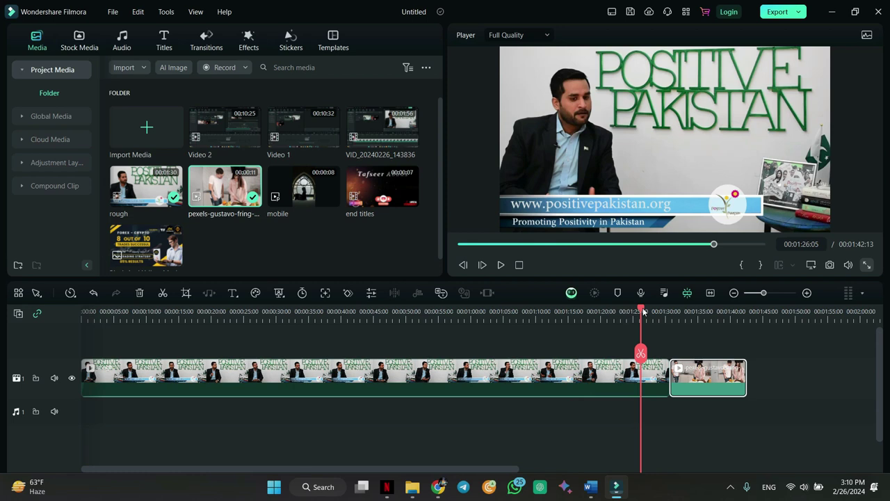
# - Play through into the kitchen clip, then return the playhead to the start
pyautogui.press('space')
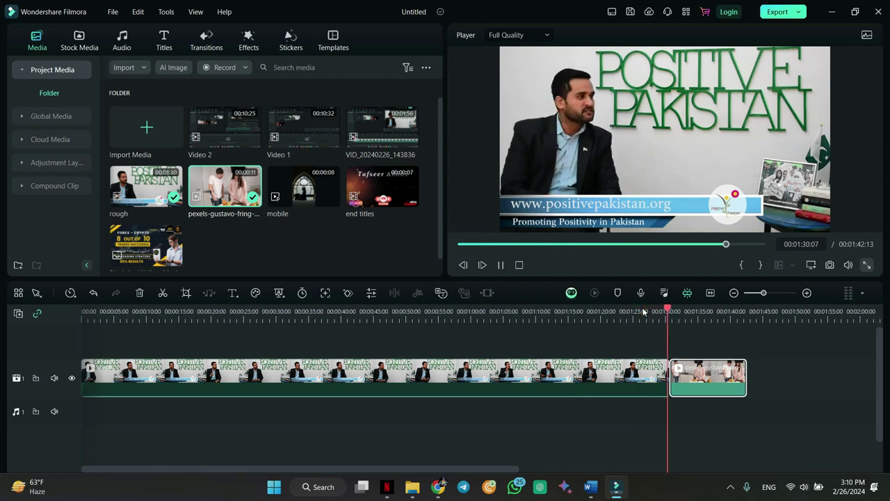
pyautogui.press('space')
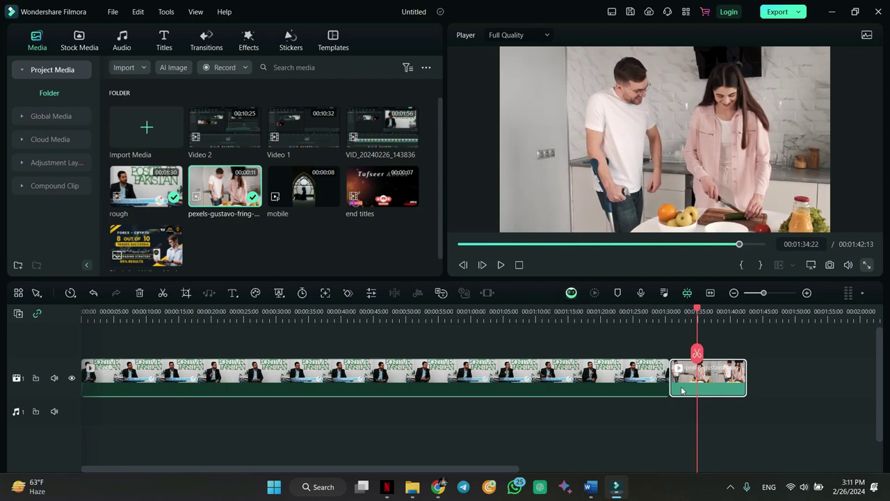
pyautogui.click(315, 256)
pyautogui.press('Home')
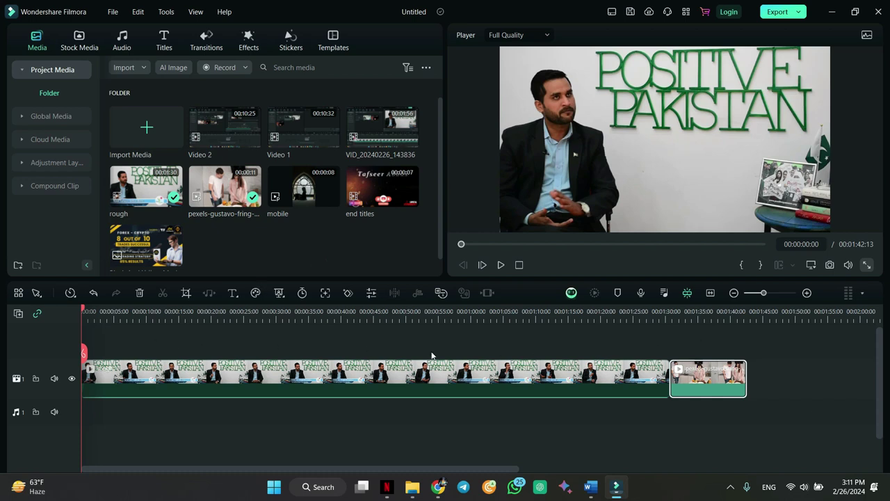
# - Import the Binance logo PNG from Desktop and place it on track 2 at the start
pyautogui.doubleClick(283, 260)
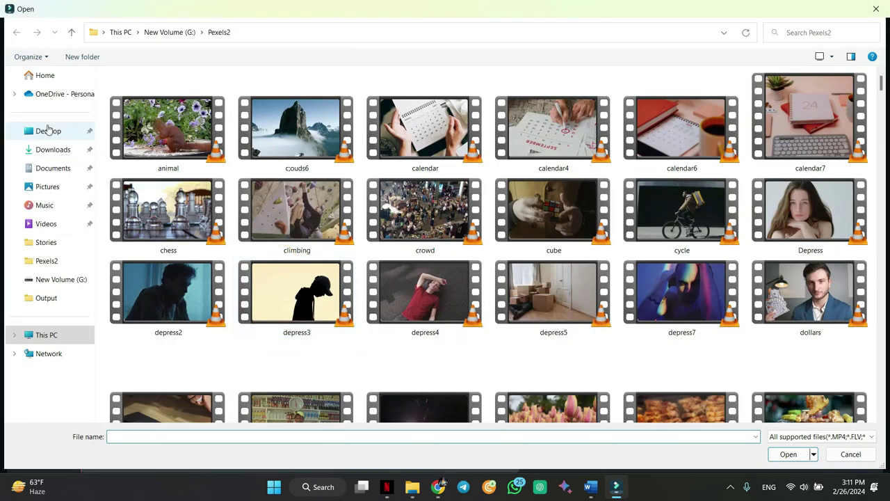
pyautogui.click(48, 131)
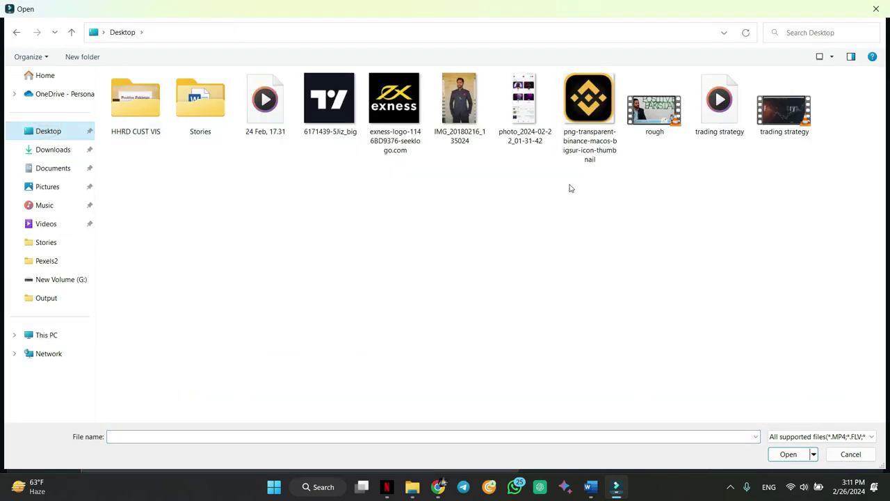
pyautogui.doubleClick(588, 111)
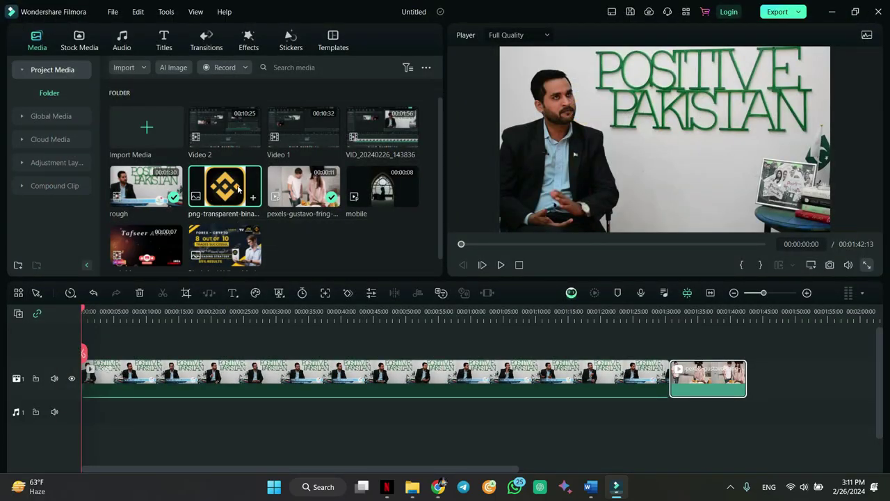
pyautogui.moveTo(228, 182); pyautogui.dragTo(83, 354)
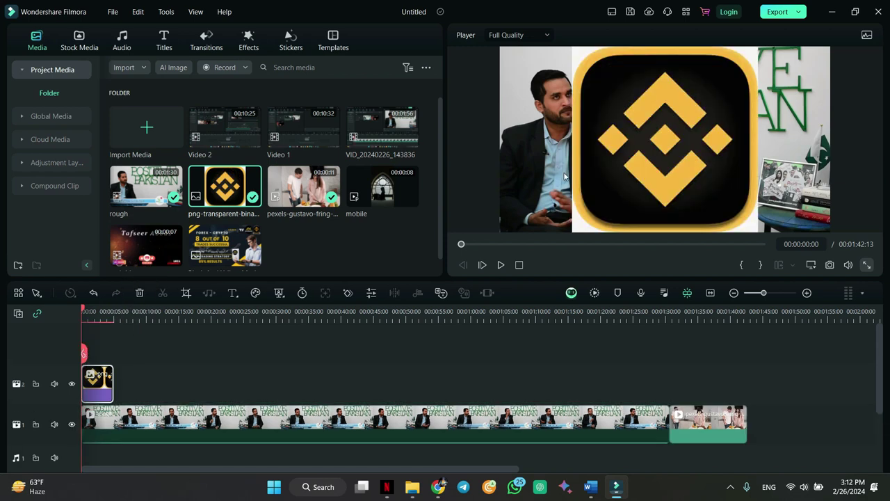
pyautogui.click(673, 145)
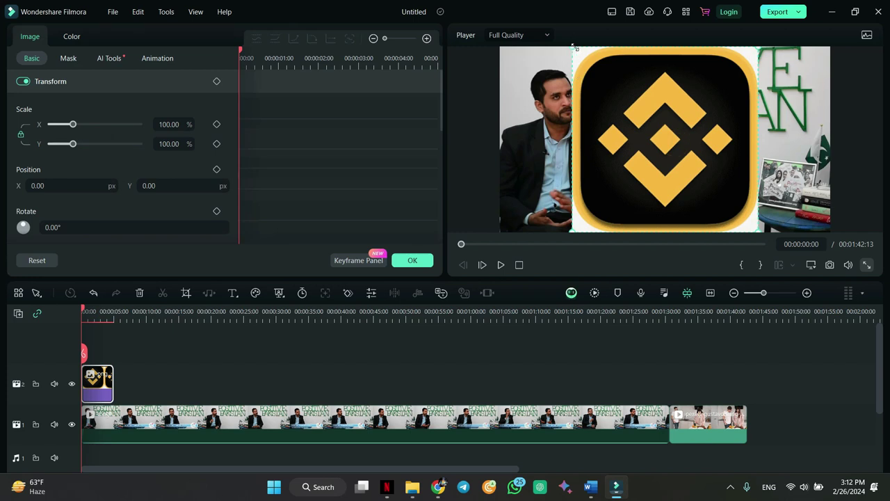
# - Shrink the logo, move it top-right, and unlock the ratio to set Scale Y to about 18.42
pyautogui.moveTo(574, 48); pyautogui.dragTo(737, 202)
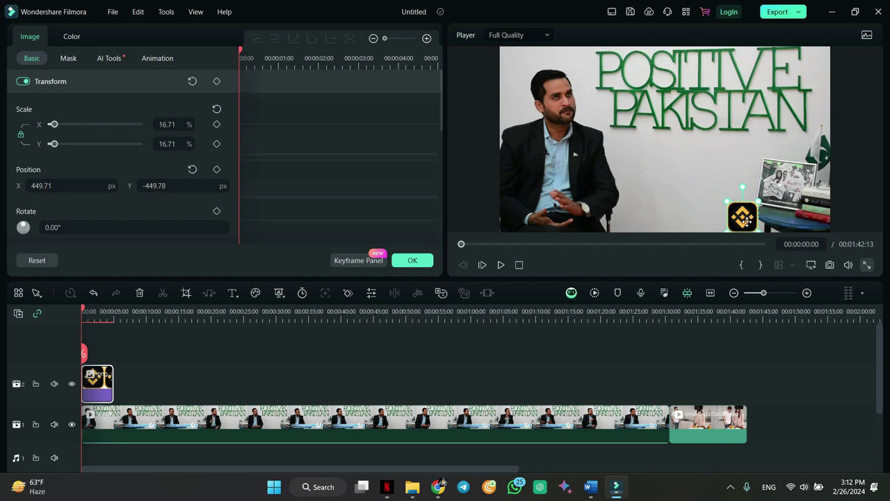
pyautogui.moveTo(746, 221); pyautogui.dragTo(816, 68)
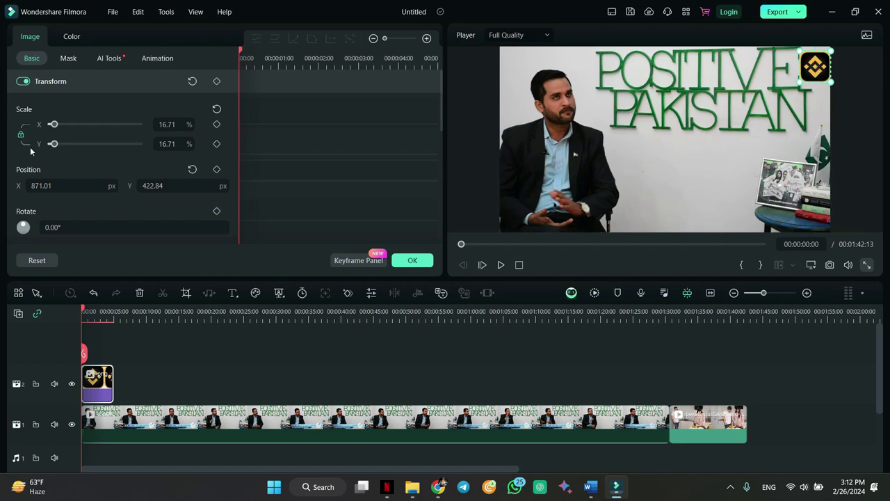
pyautogui.moveTo(54, 144)
pyautogui.mouseDown()
pyautogui.moveTo(80, 143)
pyautogui.moveTo(54, 145)
pyautogui.mouseUp()
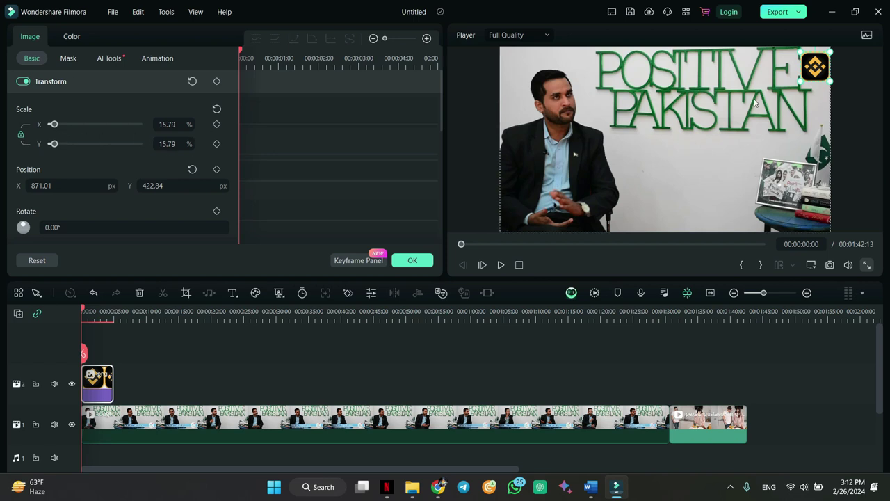
pyautogui.click(20, 135)
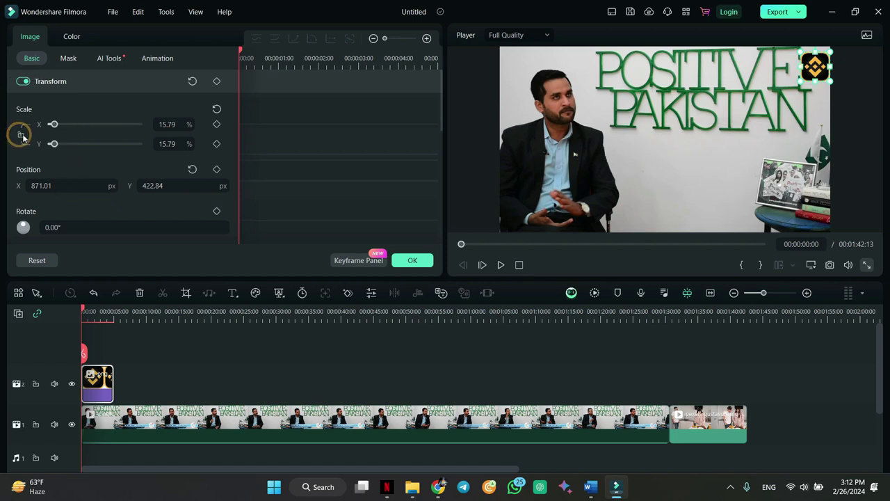
pyautogui.moveTo(56, 144)
pyautogui.mouseDown()
pyautogui.moveTo(70, 144)
pyautogui.moveTo(54, 144)
pyautogui.moveTo(56, 129)
pyautogui.mouseUp()
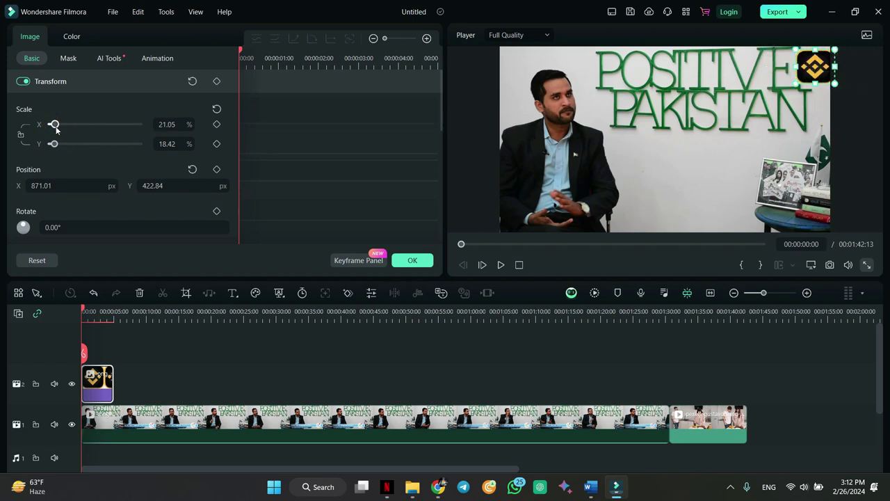
# - Set the logo's Position X to 949 and nudge it into the top-right corner
pyautogui.doubleClick(41, 185)
pyautogui.write('949')
pyautogui.press('Return')
pyautogui.moveTo(40, 185); pyautogui.dragTo(78, 185)
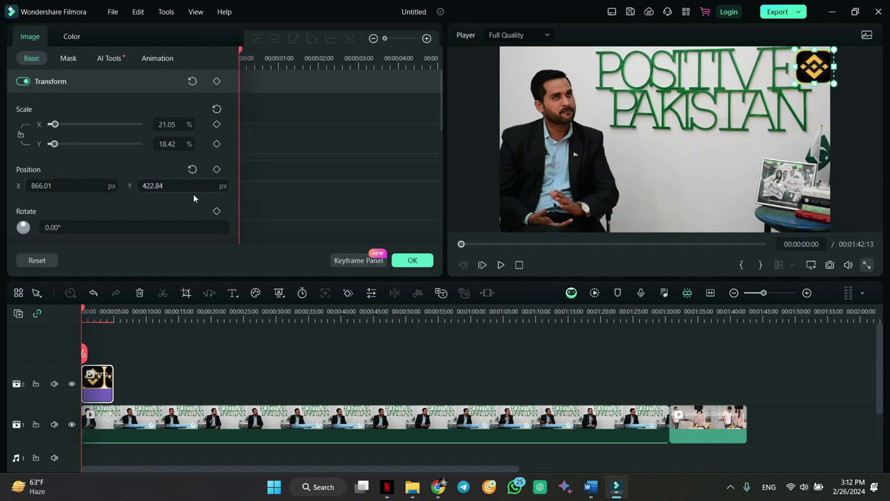
pyautogui.moveTo(810, 68); pyautogui.dragTo(807, 70)
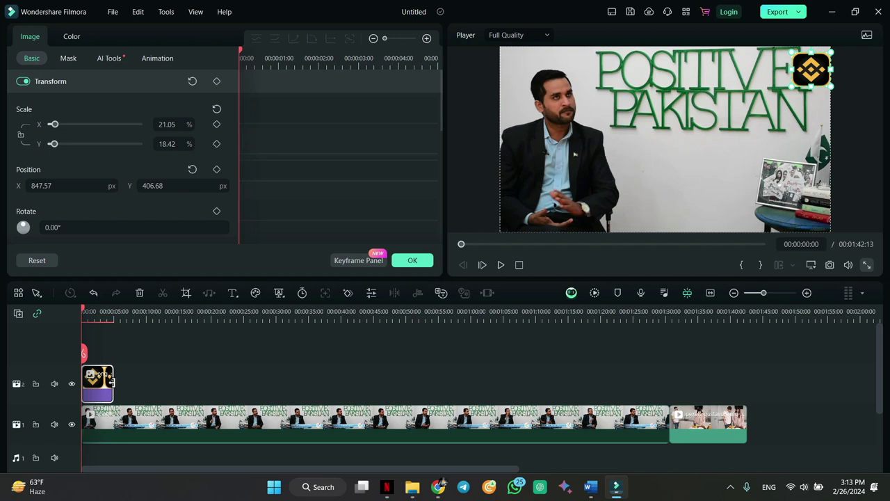
# - Extend the logo clip to the talk-show clip's end and scrub to check it
pyautogui.moveTo(111, 381); pyautogui.dragTo(738, 351)
pyautogui.moveTo(741, 352); pyautogui.dragTo(746, 353)
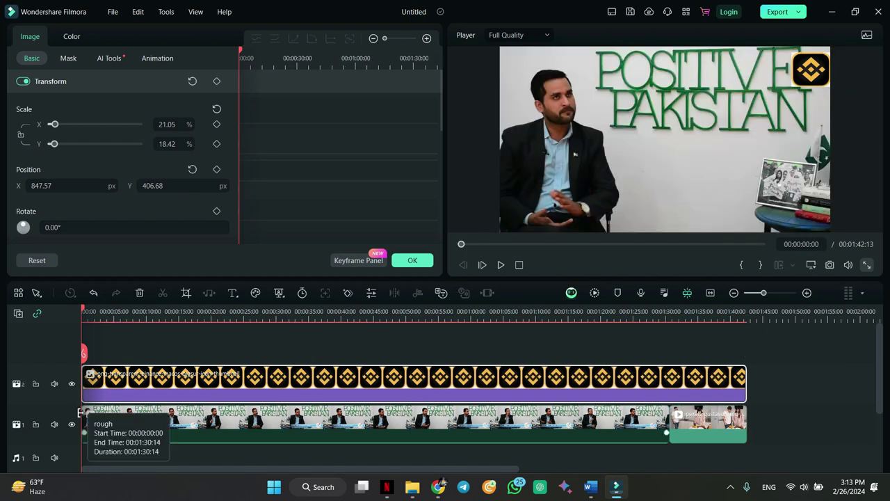
pyautogui.moveTo(85, 312); pyautogui.dragTo(316, 341)
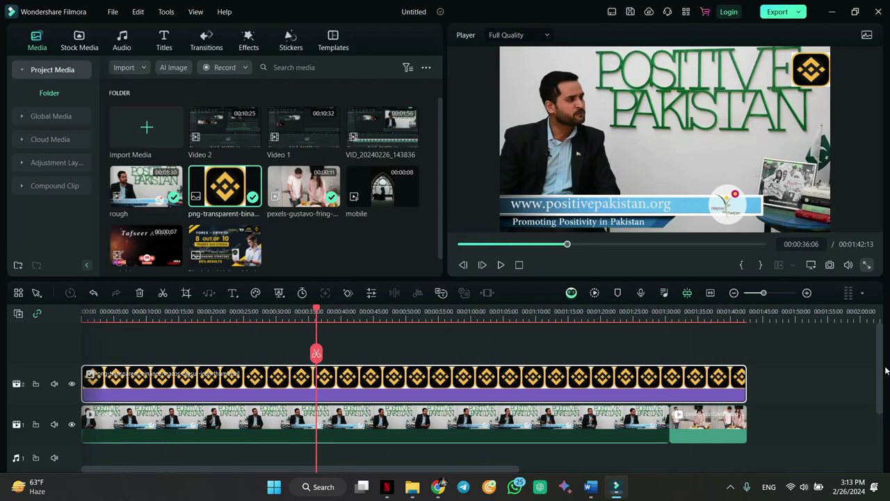
# - Lower the talk-show clip's volume in the Audio tab to about -6.90 dB
pyautogui.scroll(-1, 883, 372)
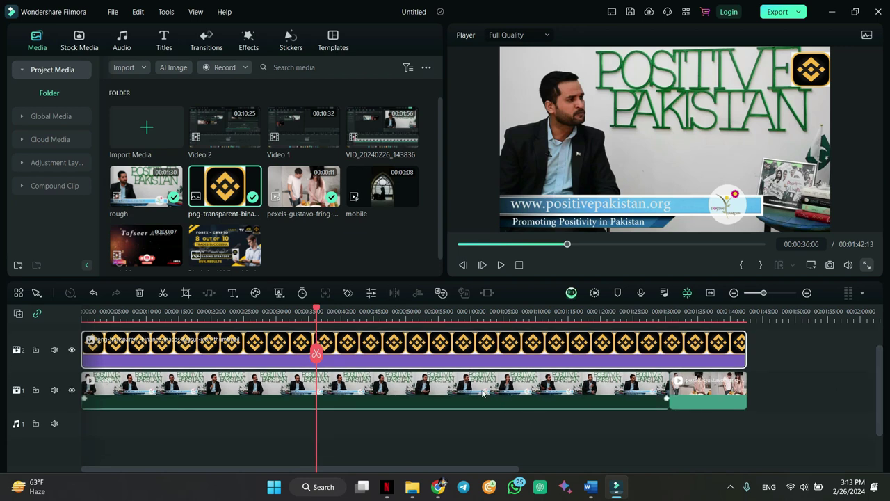
pyautogui.click(266, 387)
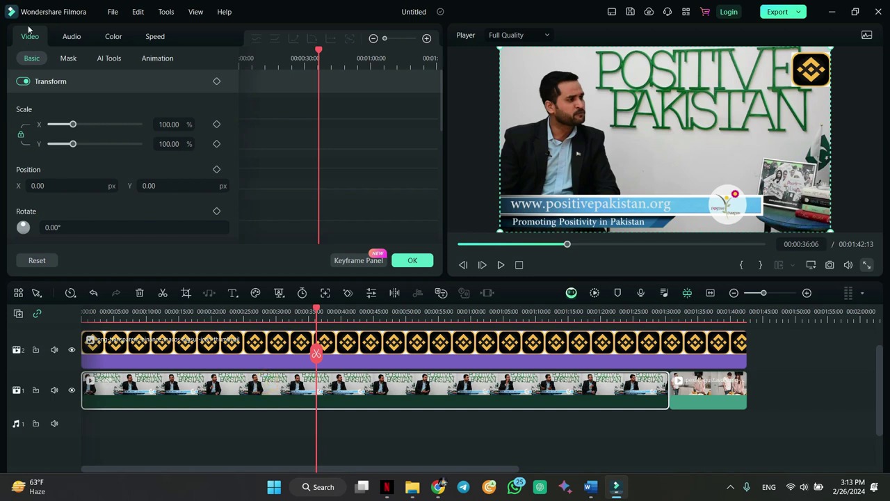
pyautogui.click(69, 36)
pyautogui.moveTo(147, 176)
pyautogui.mouseDown()
pyautogui.moveTo(30, 174)
pyautogui.moveTo(154, 169)
pyautogui.mouseUp()
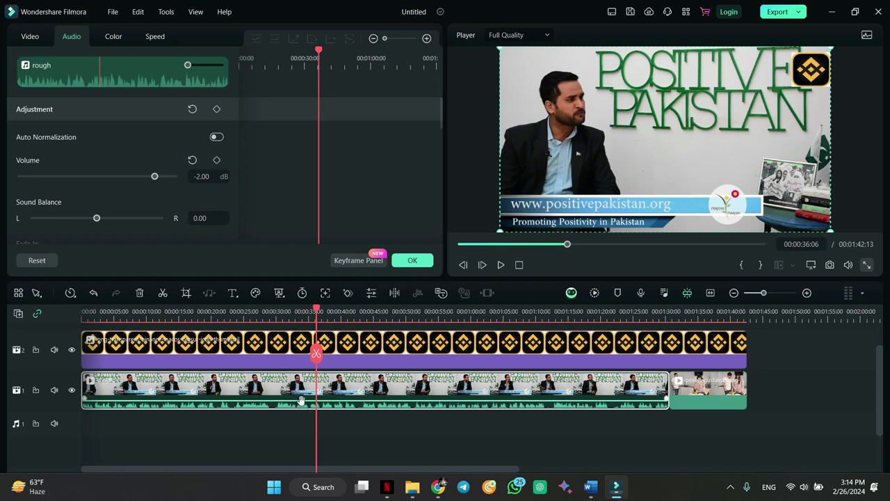
pyautogui.moveTo(297, 402); pyautogui.dragTo(297, 404)
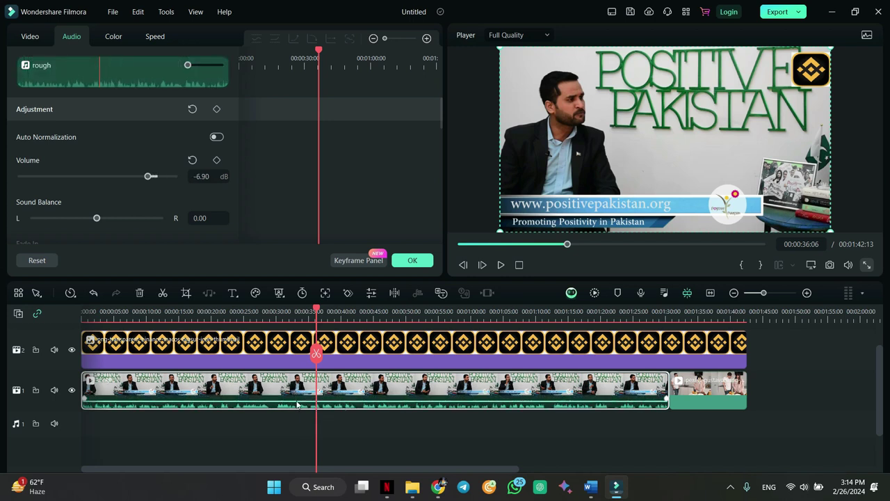
# - Detach the talk-show clip's audio onto audio track 1, then lock and unlock that track
pyautogui.press('Escape')
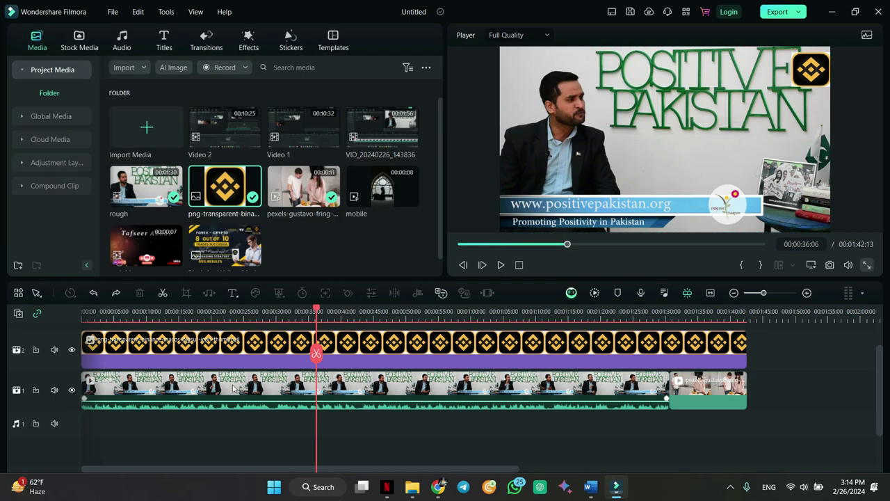
pyautogui.rightClick(233, 387)
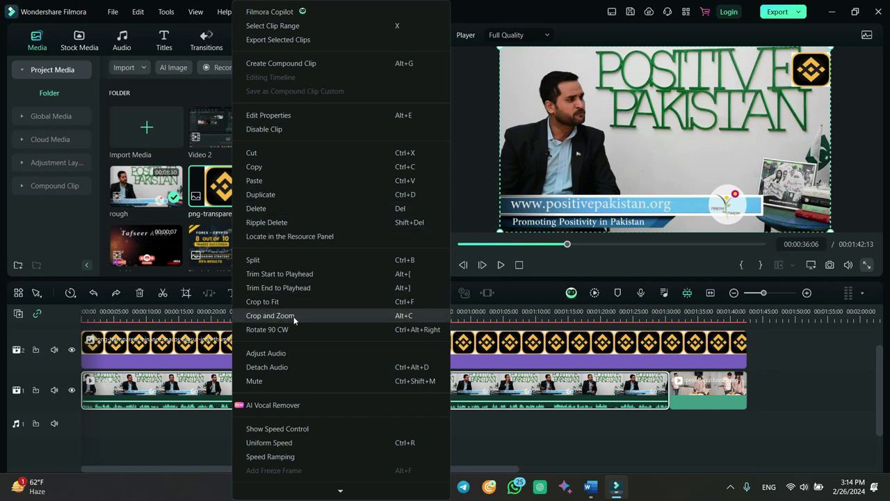
pyautogui.click(297, 369)
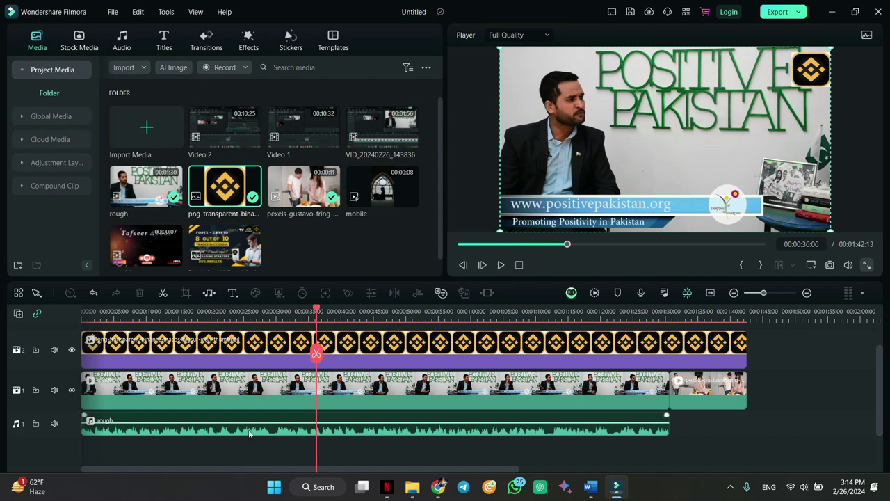
pyautogui.moveTo(244, 422)
pyautogui.mouseDown()
pyautogui.moveTo(244, 432)
pyautogui.moveTo(246, 423)
pyautogui.mouseUp()
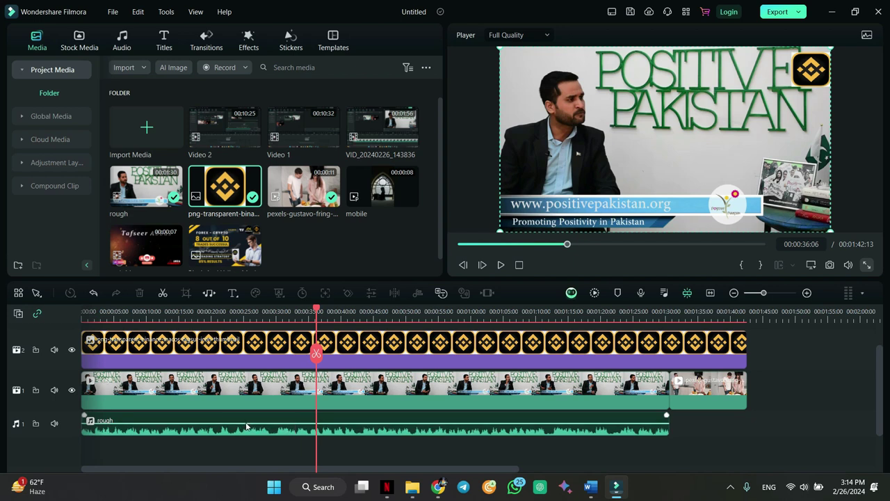
pyautogui.click(35, 423)
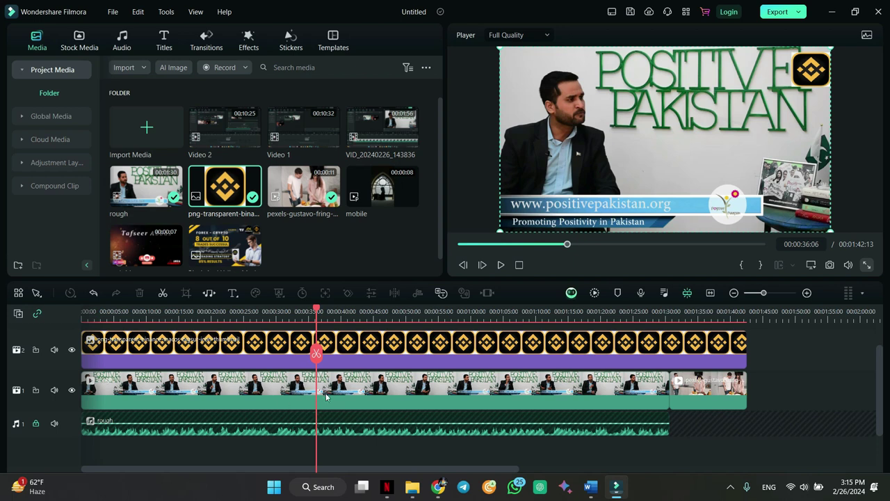
pyautogui.click(35, 423)
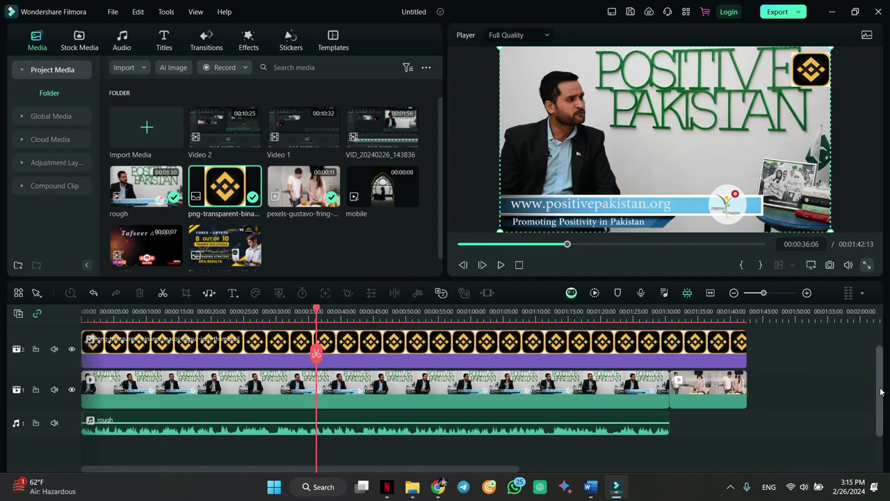
# - Place the end titles clip on track 2 after the logo and preview it
pyautogui.scroll(1, 880, 391)
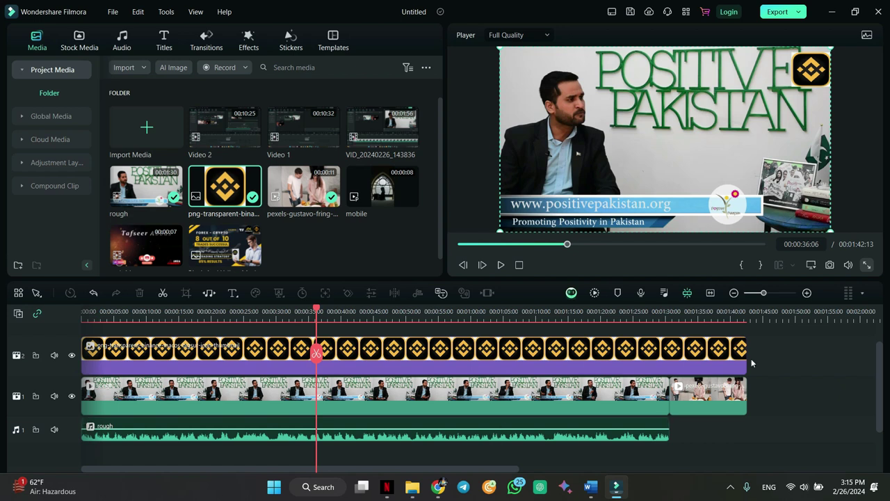
pyautogui.scroll(2, 880, 392)
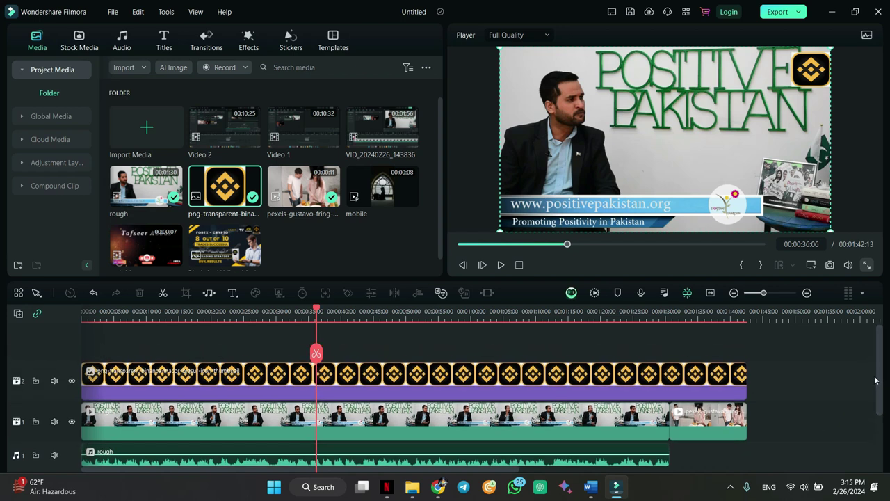
pyautogui.moveTo(149, 256); pyautogui.dragTo(753, 381)
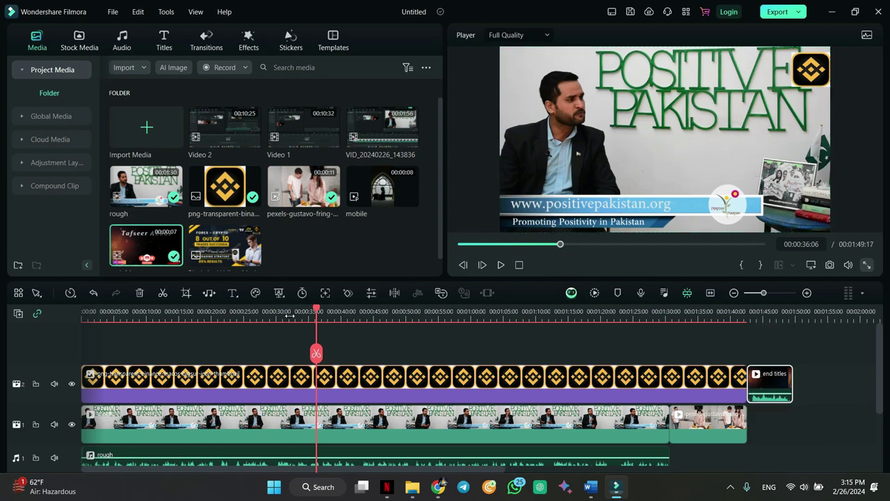
pyautogui.moveTo(316, 310); pyautogui.dragTo(744, 334)
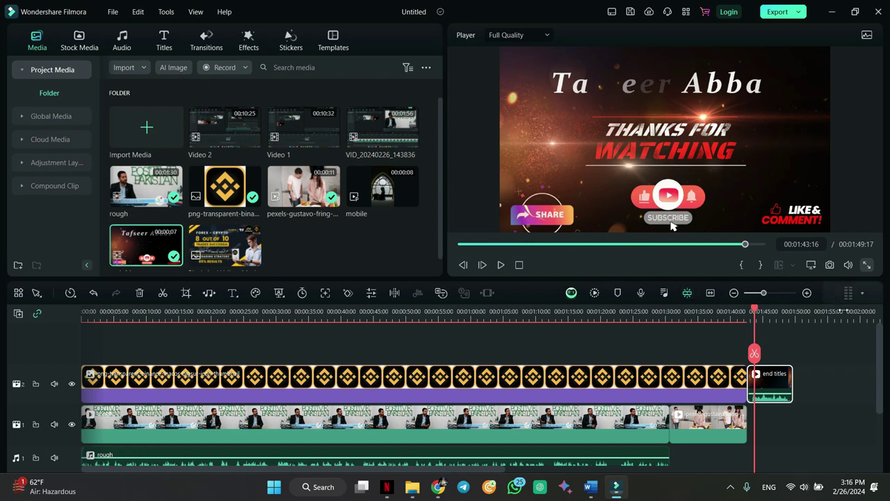
# - Marquee-select all the clips on the timeline
pyautogui.scroll(-1, 880, 354)
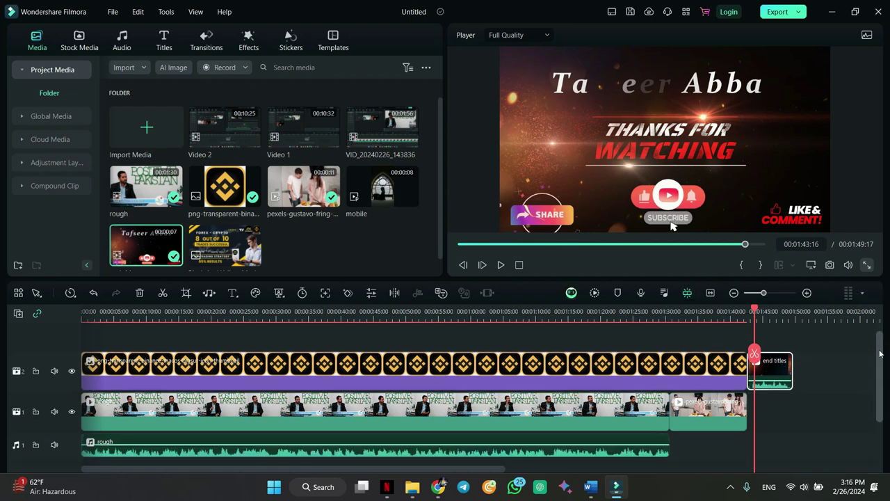
pyautogui.moveTo(817, 343); pyautogui.dragTo(2, 473)
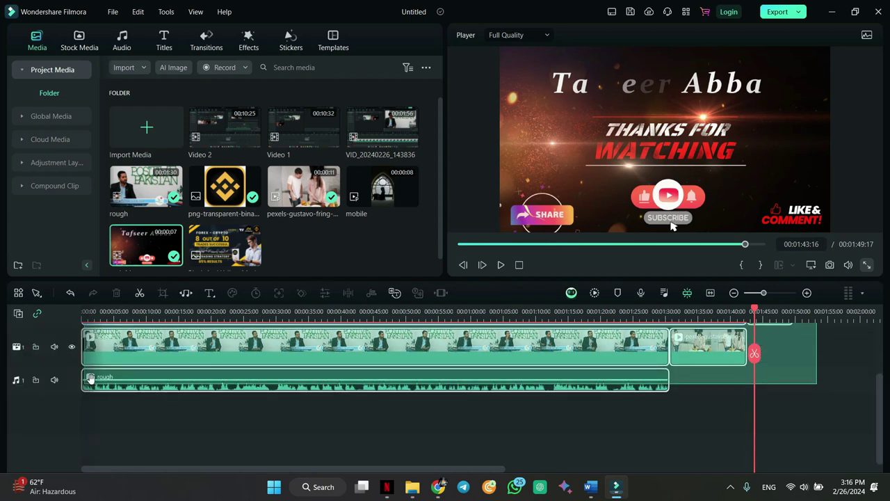
pyautogui.moveTo(875, 441); pyautogui.dragTo(876, 409)
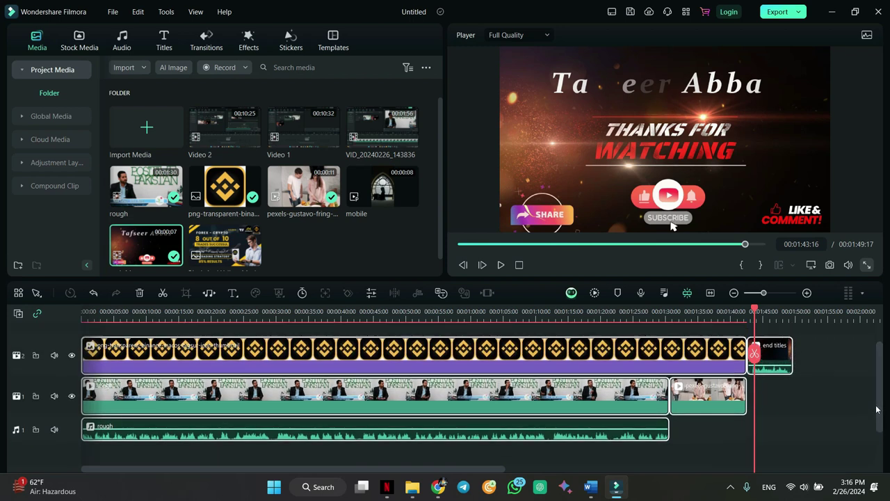
# - Combine the selected clips into 'Compound Clip 1444', then switch to Compound Clip 123
pyautogui.rightClick(229, 354)
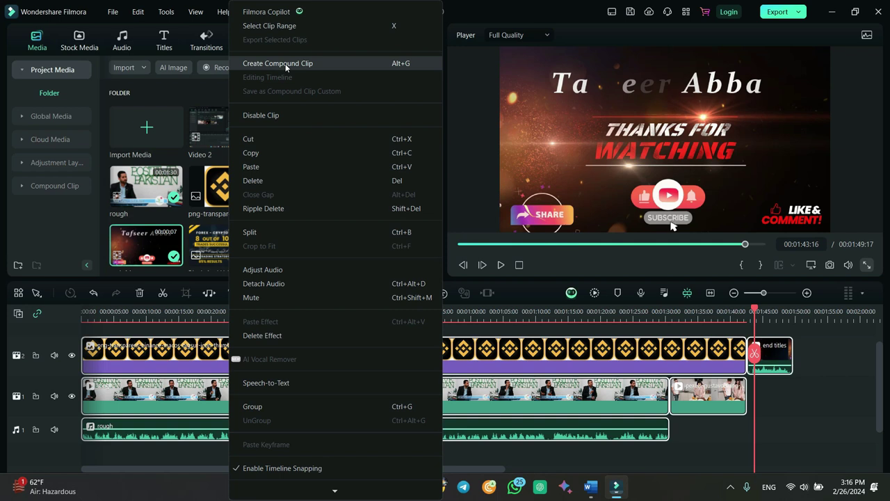
pyautogui.click(285, 63)
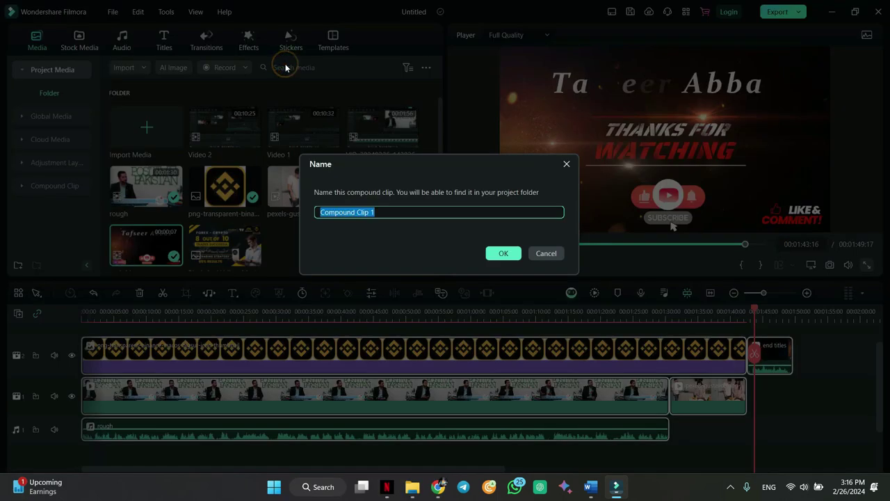
pyautogui.click(427, 223)
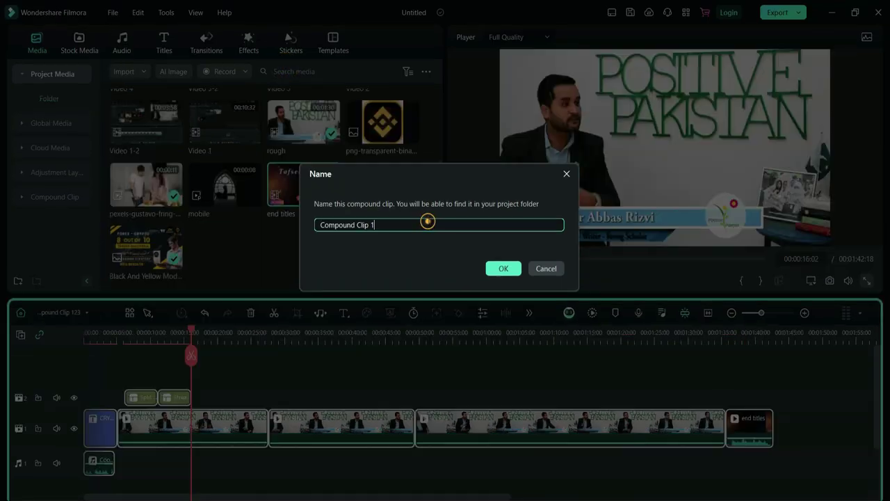
pyautogui.write('444')
pyautogui.click(502, 267)
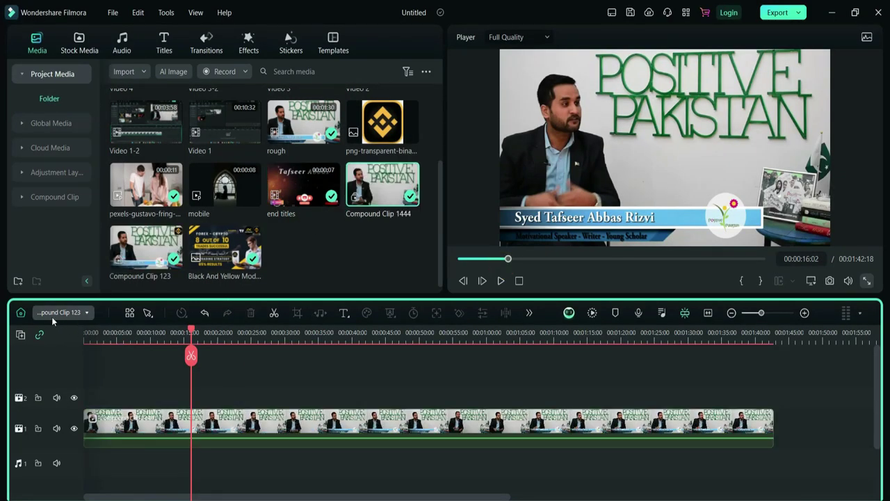
pyautogui.click(86, 313)
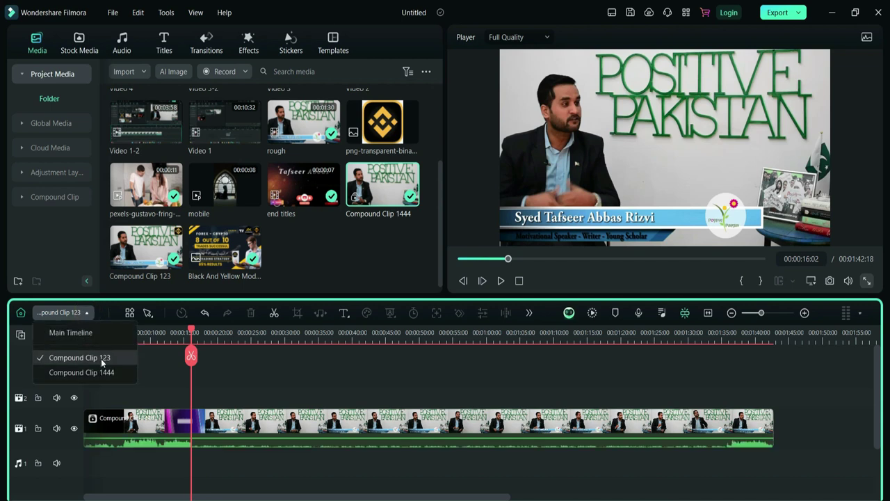
pyautogui.click(154, 479)
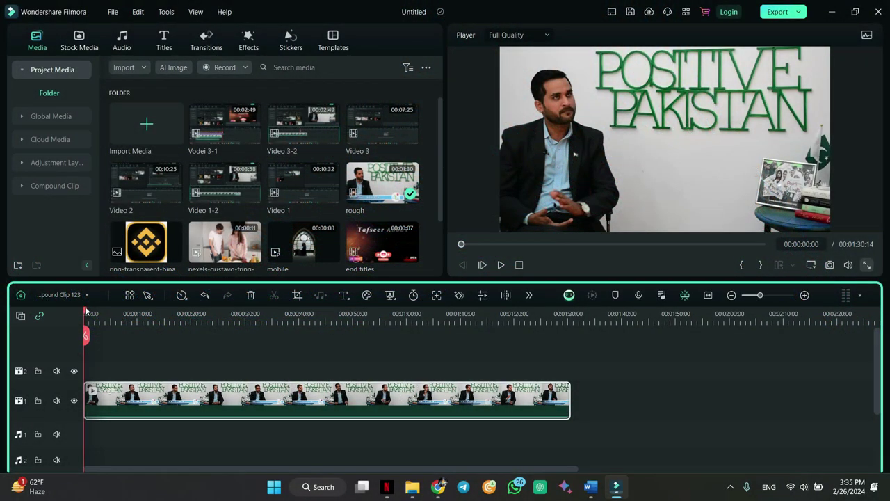
# - Replace the compound timeline's clip with the rough talk-show clip and remove empty tracks
pyautogui.press('Delete')
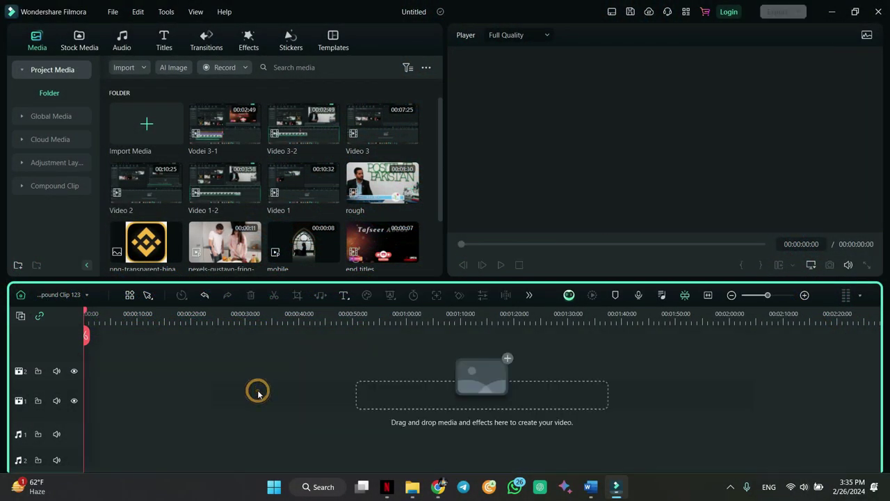
pyautogui.moveTo(363, 182); pyautogui.dragTo(71, 406)
pyautogui.click(20, 315)
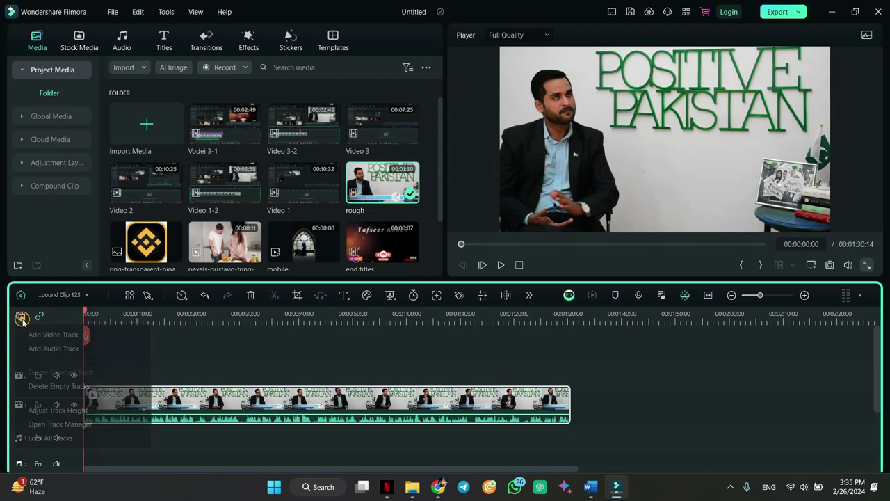
pyautogui.click(64, 387)
# - Lower the talk-show clip's volume to -21.00 dB and play from the start
pyautogui.doubleClick(198, 381)
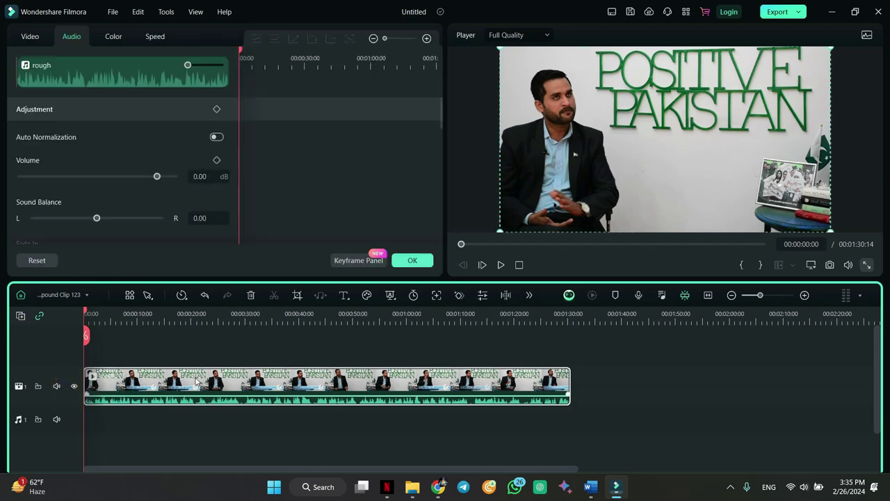
pyautogui.moveTo(157, 177); pyautogui.dragTo(129, 177)
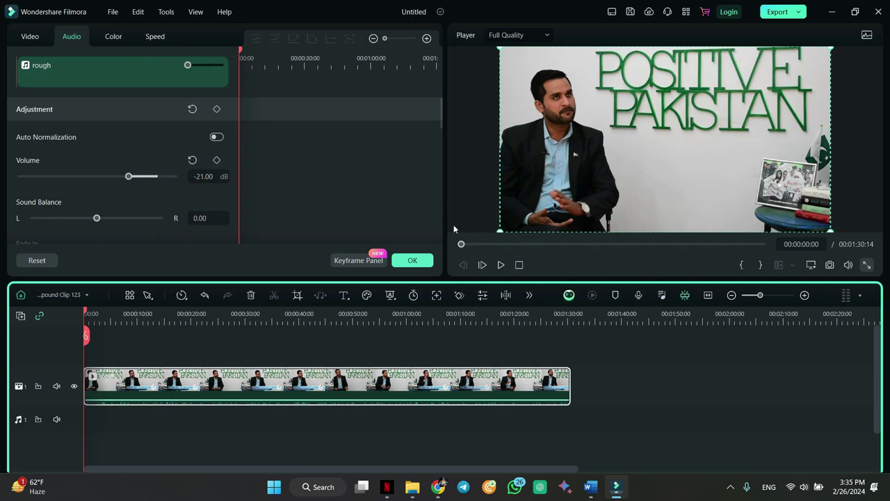
pyautogui.click(412, 260)
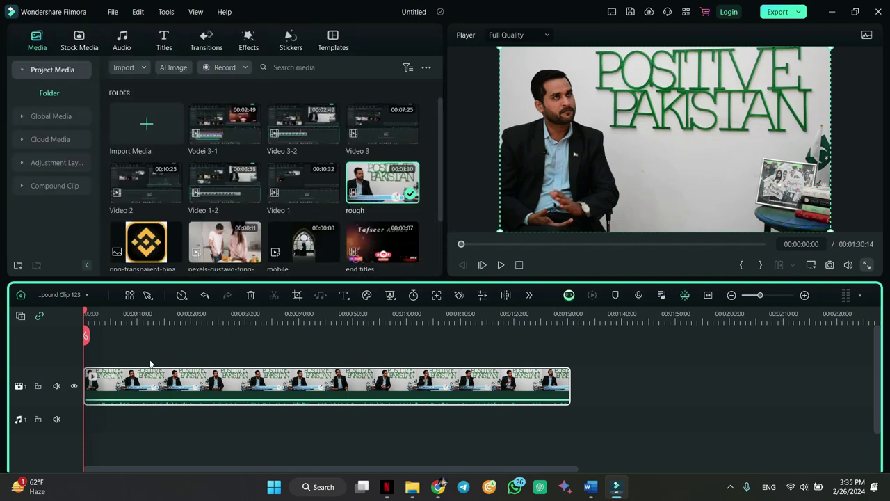
pyautogui.press('space')
# - Split the talk-show clip at 00:00:32 and 00:00:42 and delete the middle piece
pyautogui.click(91, 311)
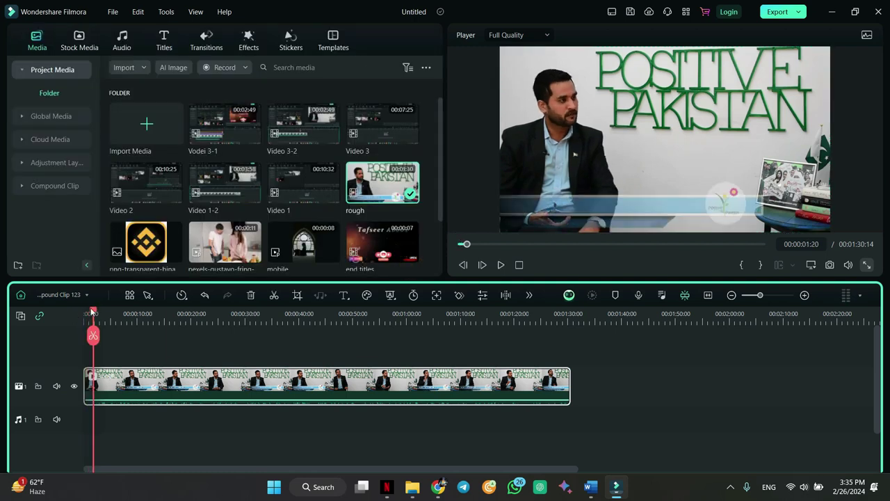
pyautogui.moveTo(92, 312); pyautogui.dragTo(141, 313)
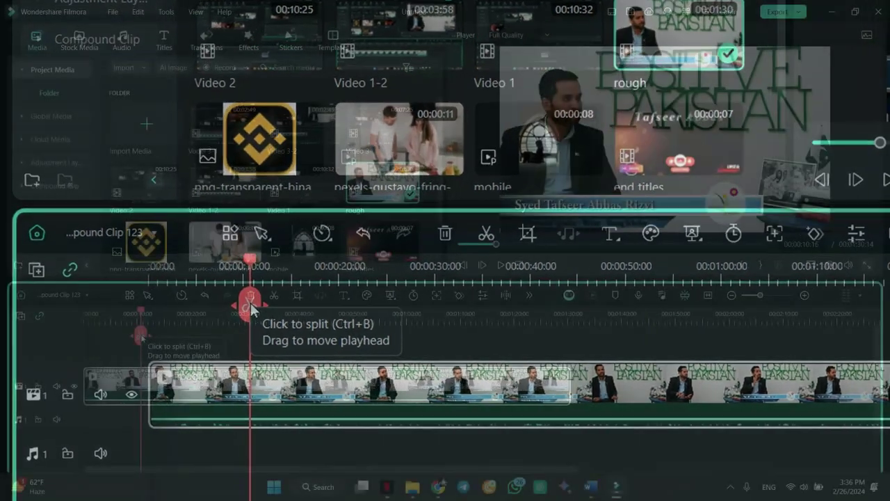
pyautogui.moveTo(252, 308)
pyautogui.mouseDown()
pyautogui.moveTo(313, 310)
pyautogui.moveTo(258, 311)
pyautogui.mouseUp()
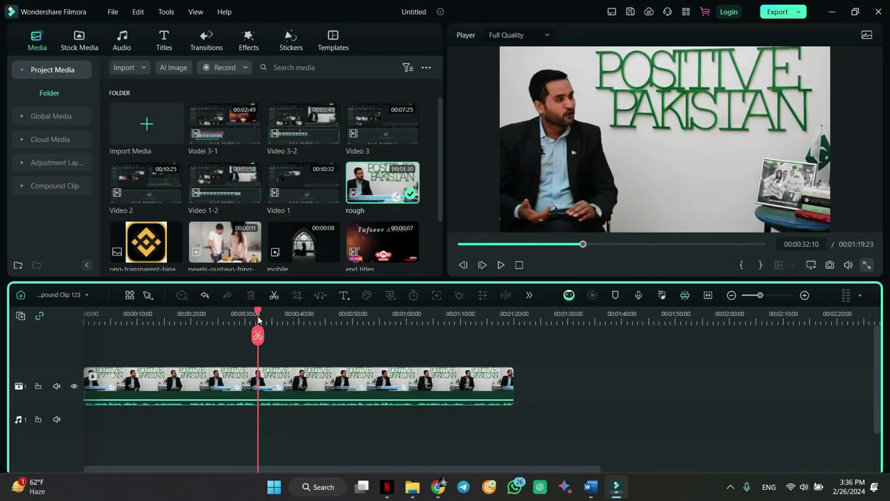
pyautogui.click(287, 378)
pyautogui.hotkey('ctrl', 'b')
pyautogui.moveTo(258, 311); pyautogui.dragTo(310, 310)
pyautogui.hotkey('ctrl', 'b')
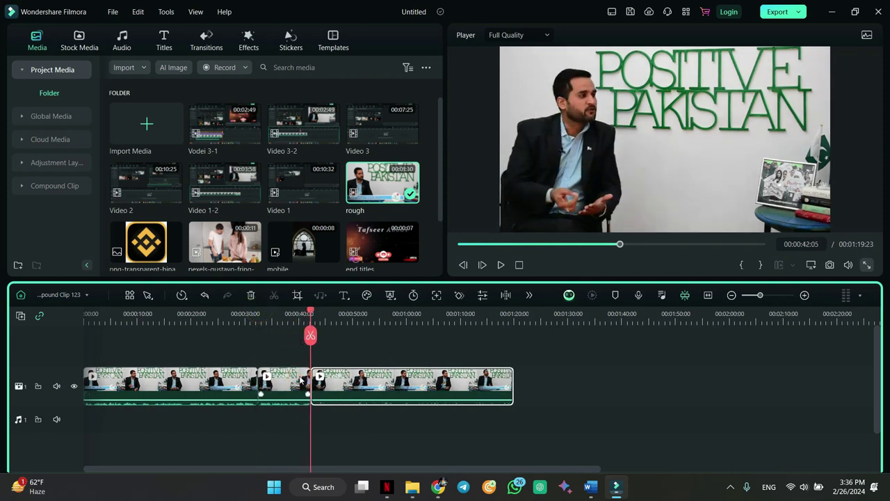
pyautogui.click(301, 380)
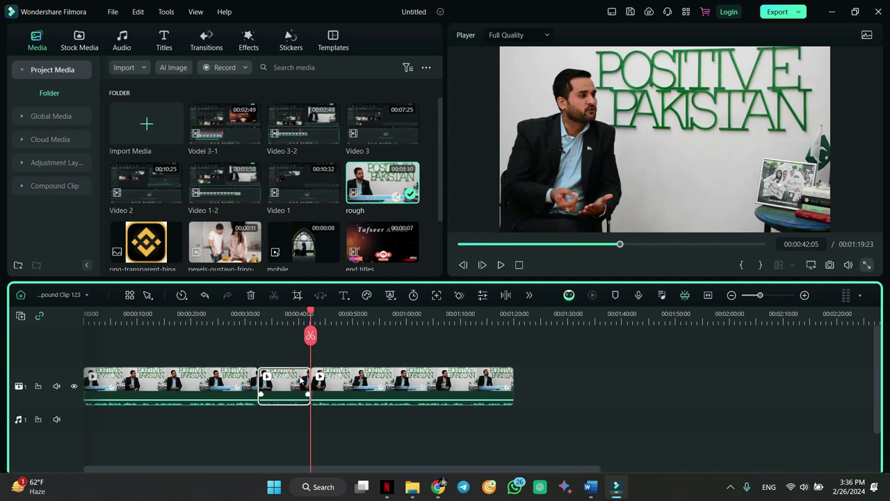
pyautogui.press('Delete')
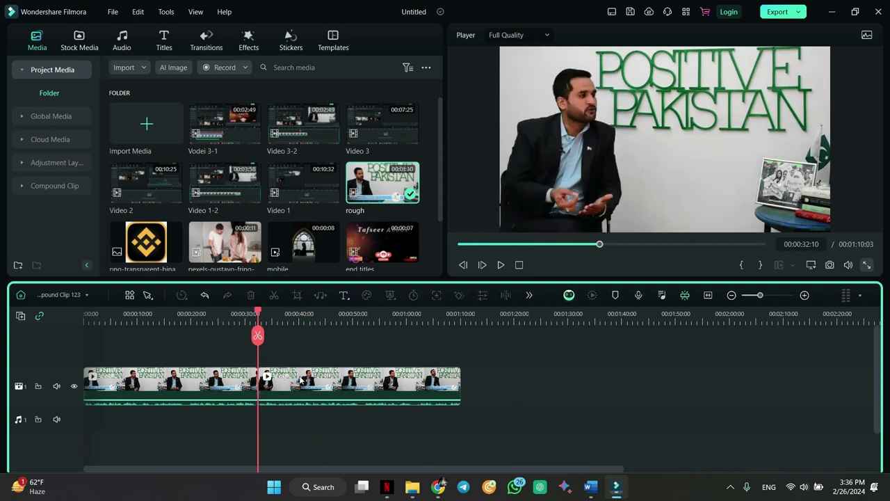
# - Play back across the join near 00:00:32 to check the cut
pyautogui.moveTo(259, 315)
pyautogui.mouseDown()
pyautogui.moveTo(235, 316)
pyautogui.moveTo(261, 323)
pyautogui.moveTo(250, 315)
pyautogui.mouseUp()
pyautogui.press('space')
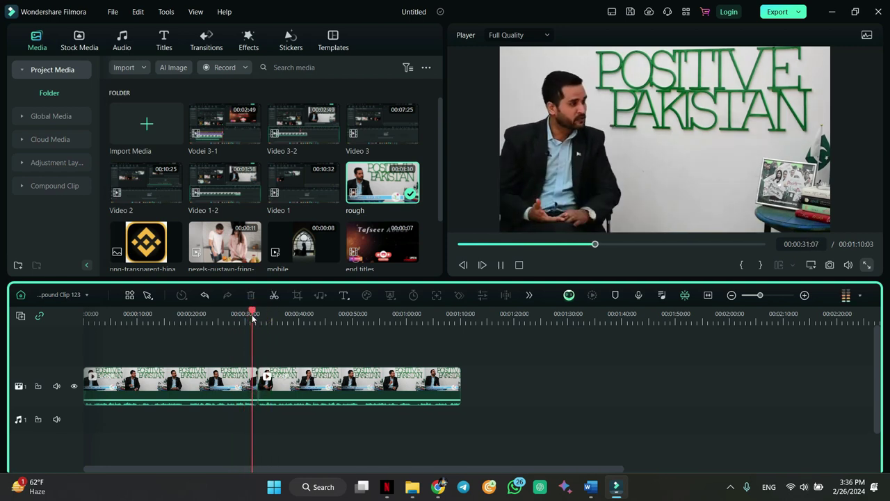
pyautogui.press('space')
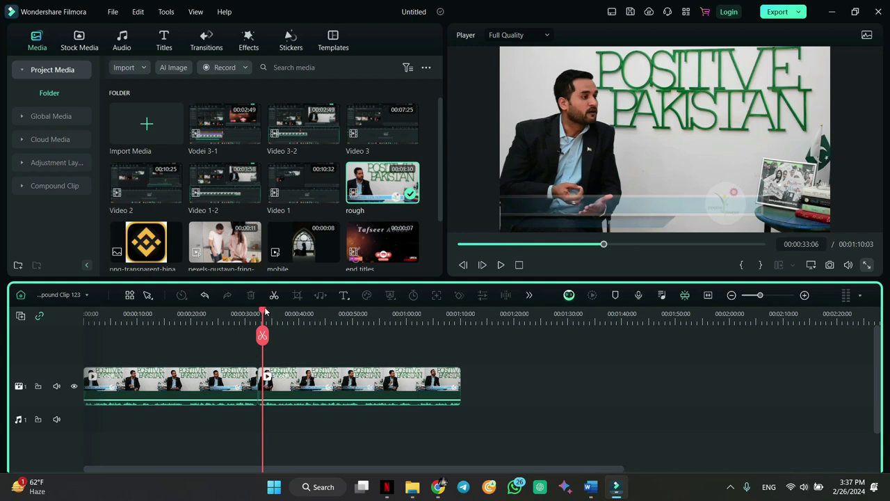
# - Trim the start and end of both remaining pieces, shortening the project to 00:00:22:14
pyautogui.moveTo(265, 311); pyautogui.dragTo(404, 311)
pyautogui.click(447, 388)
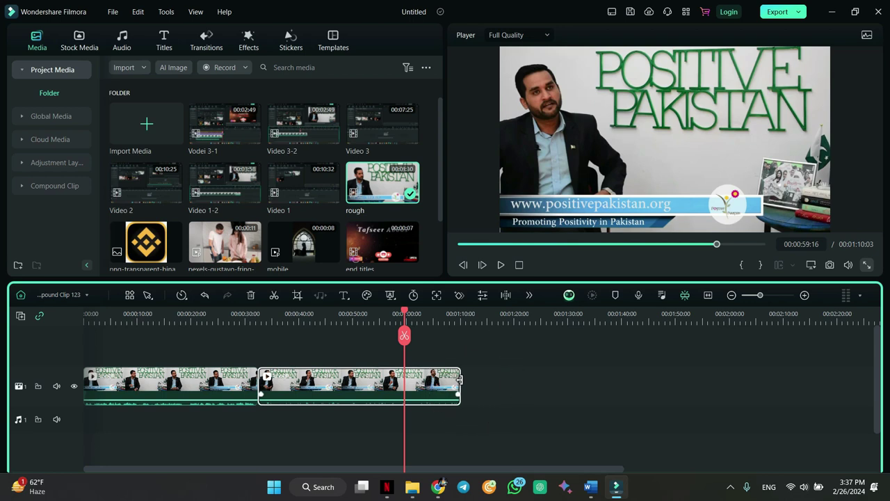
pyautogui.moveTo(459, 379); pyautogui.dragTo(386, 386)
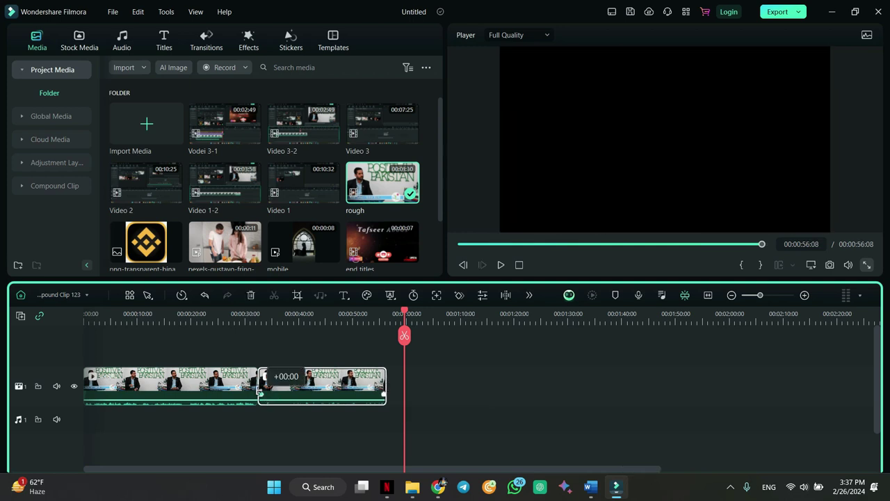
pyautogui.moveTo(259, 381); pyautogui.dragTo(300, 381)
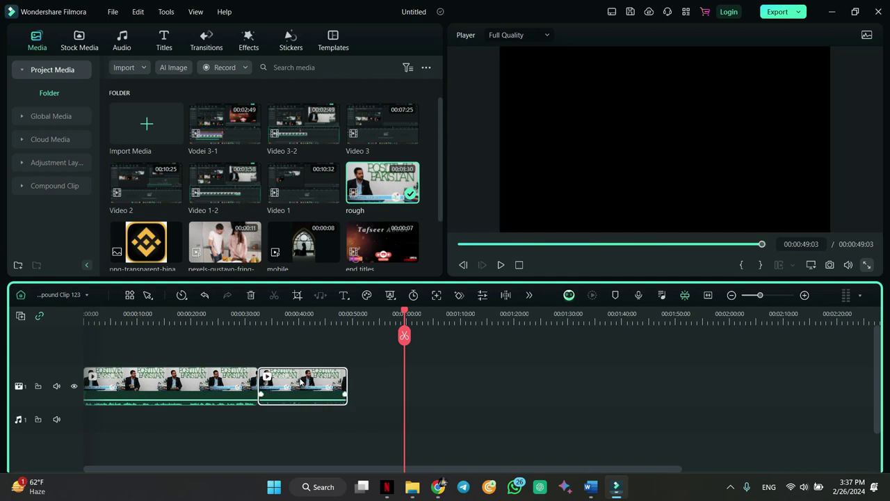
pyautogui.moveTo(85, 379); pyautogui.dragTo(144, 382)
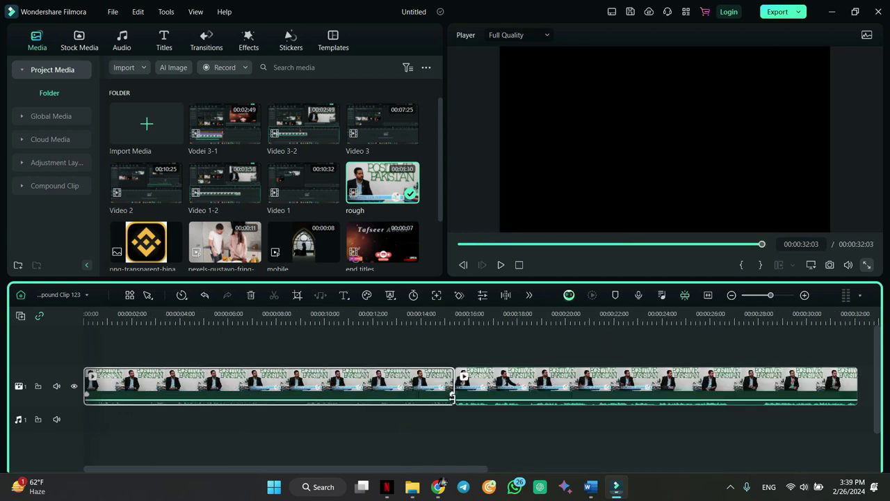
pyautogui.moveTo(453, 384); pyautogui.dragTo(367, 392)
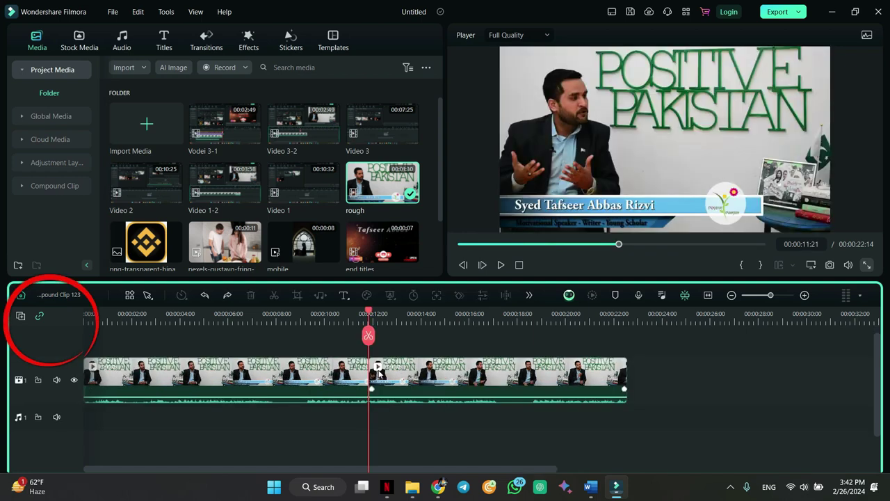
# - Pull the second clip right with Auto Ripple off, then extend it back with Auto Ripple on to rejoin it
pyautogui.click(40, 317)
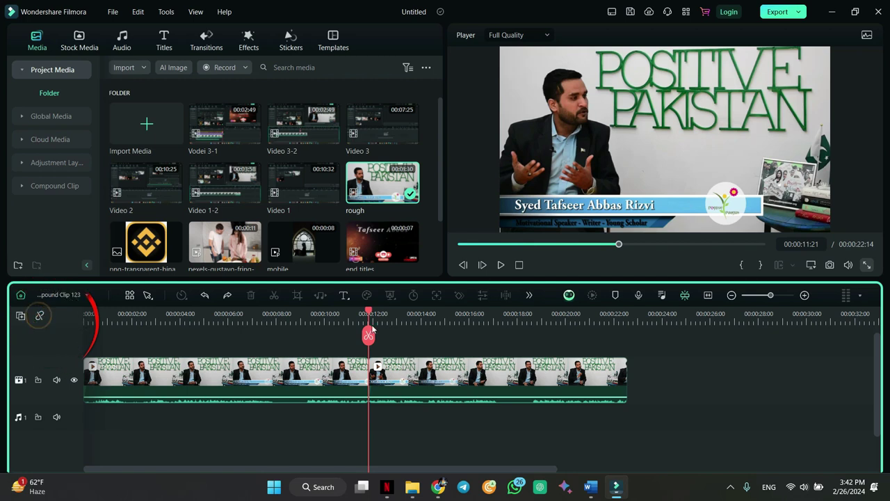
pyautogui.moveTo(372, 372); pyautogui.dragTo(485, 357)
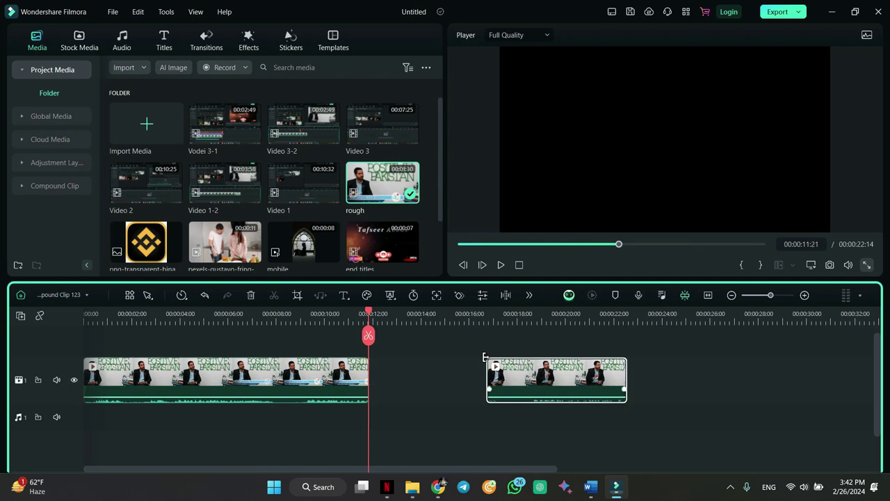
pyautogui.click(40, 316)
pyautogui.moveTo(487, 376); pyautogui.dragTo(464, 372)
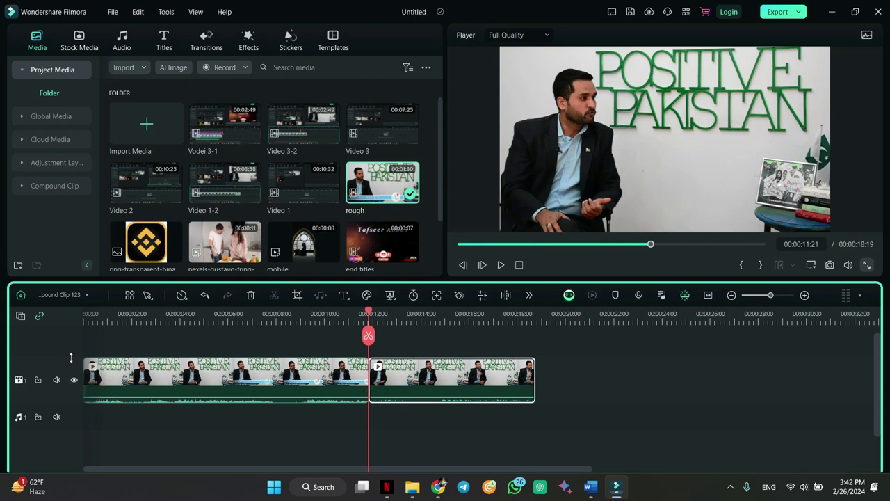
pyautogui.moveTo(71, 356)
pyautogui.mouseDown()
pyautogui.moveTo(76, 333)
pyautogui.moveTo(76, 355)
pyautogui.moveTo(71, 347)
pyautogui.mouseUp()
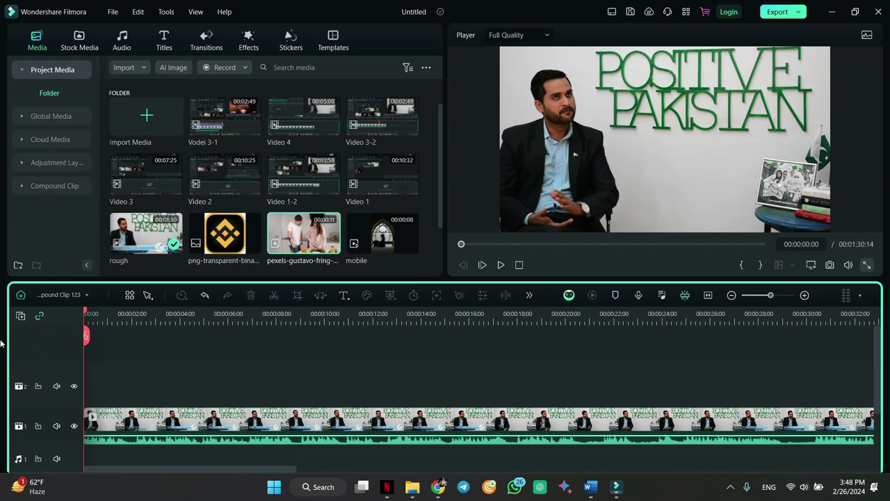
# - Delete the empty tracks and zoom the timeline to fit the whole clip
pyautogui.click(20, 315)
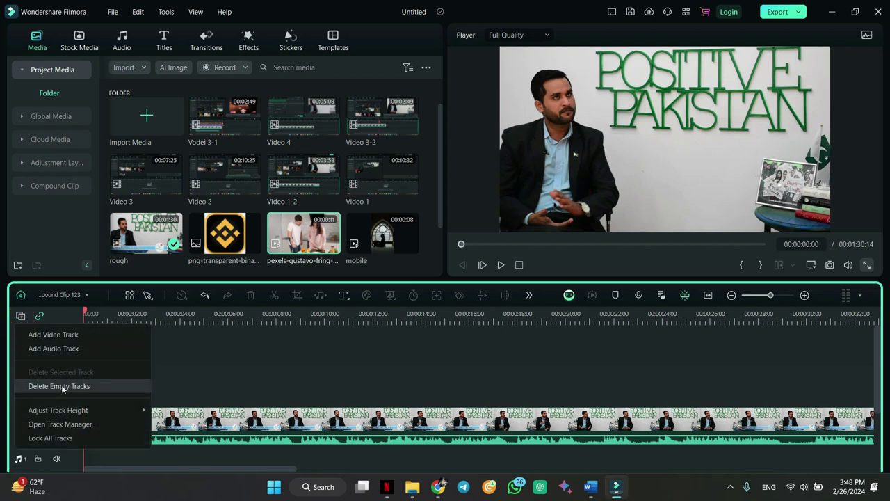
pyautogui.click(62, 386)
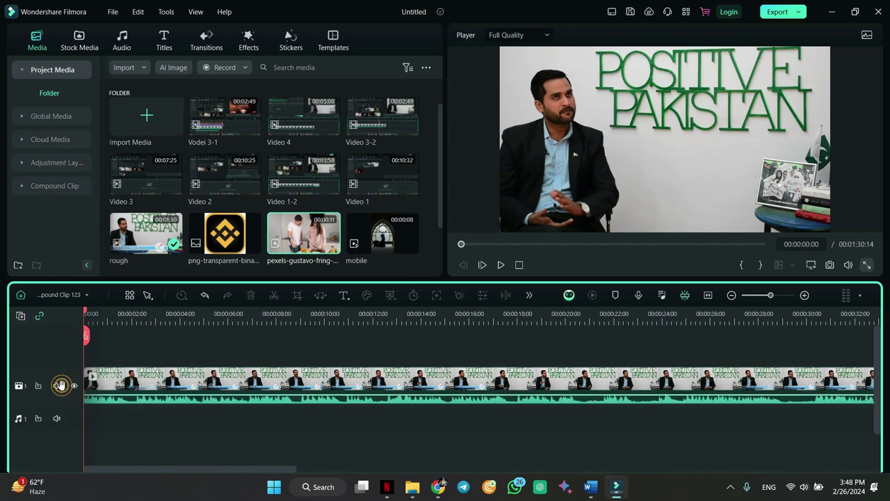
pyautogui.click(708, 296)
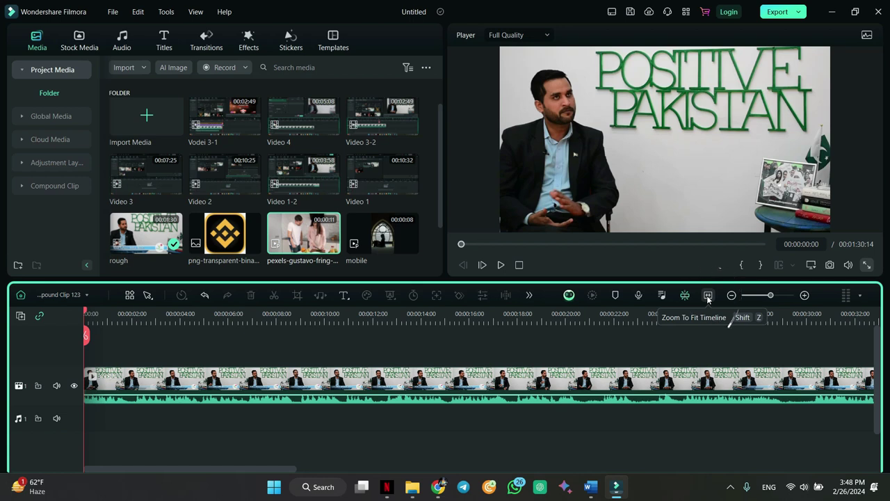
pyautogui.click(708, 296)
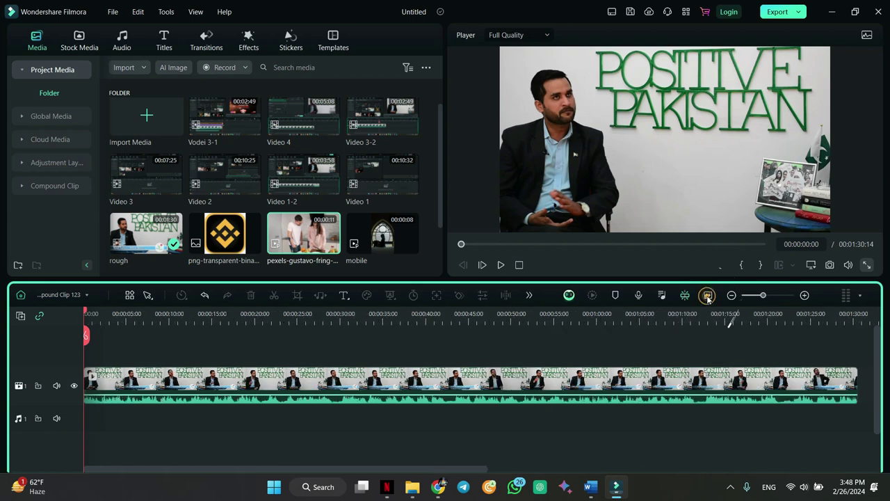
# - Lower the talk-show clip's volume to -23.00 dB
pyautogui.doubleClick(669, 389)
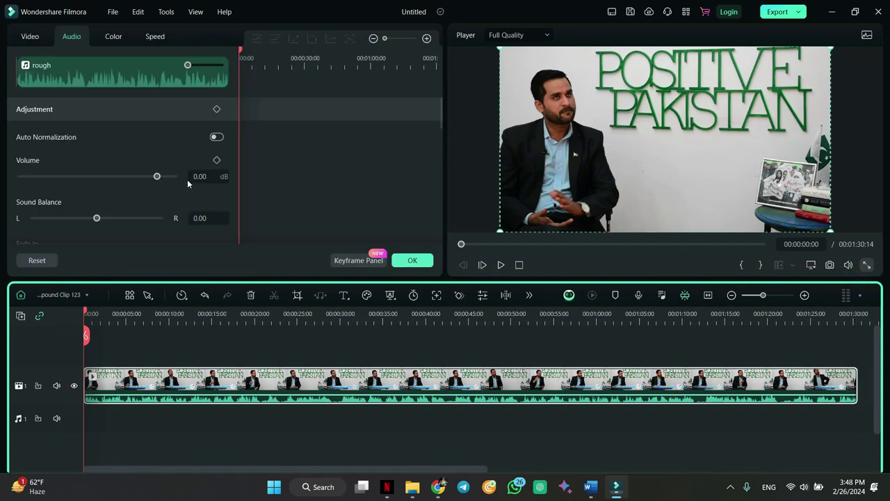
pyautogui.moveTo(157, 178); pyautogui.dragTo(125, 178)
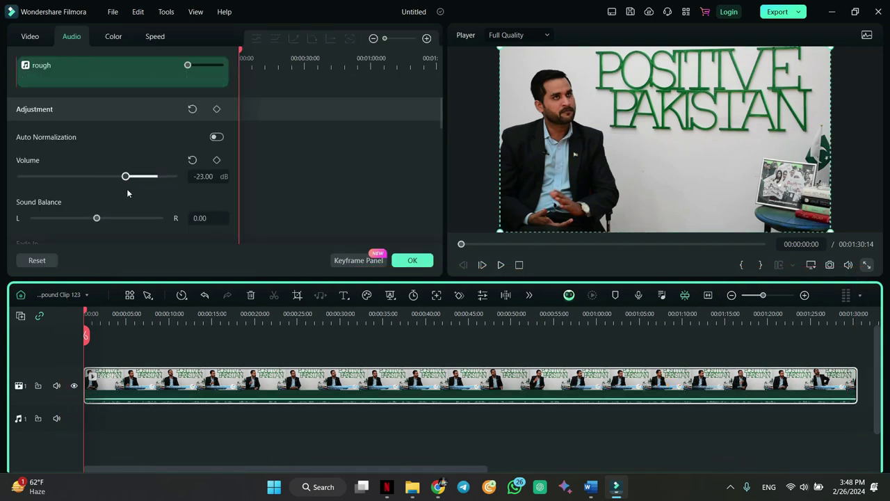
pyautogui.click(413, 260)
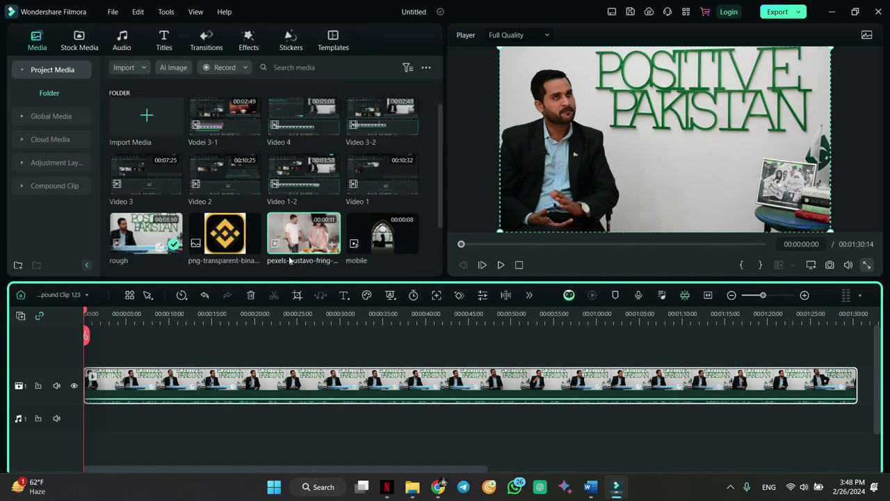
# - Place the pexels-gustavo kitchen clip on track 2, scaled to 37.91% and centred at X 0.00
pyautogui.moveTo(303, 233); pyautogui.dragTo(92, 358)
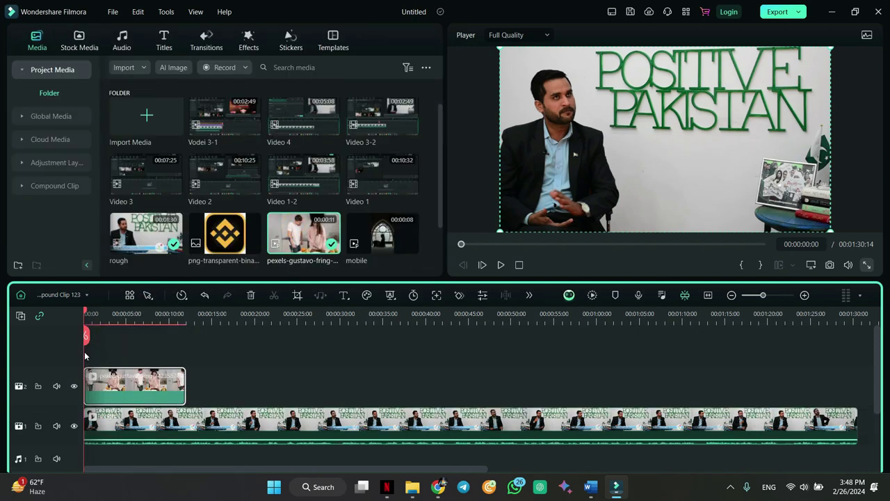
pyautogui.doubleClick(152, 386)
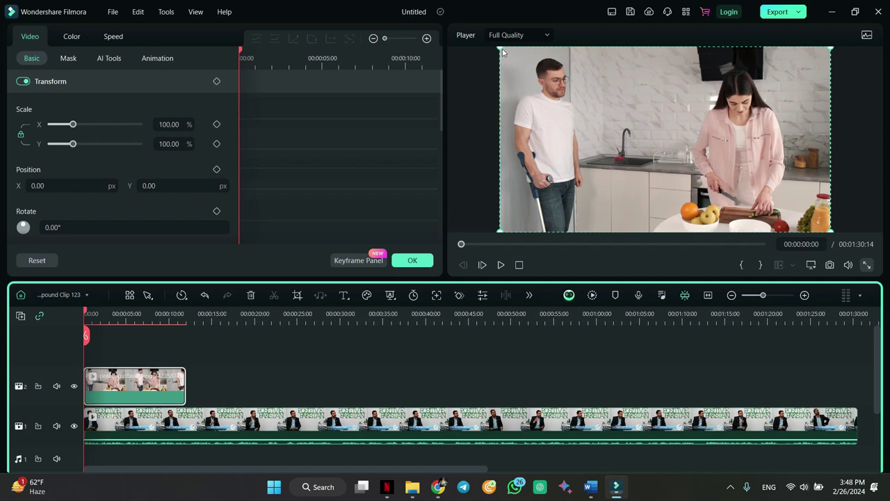
pyautogui.moveTo(510, 52); pyautogui.dragTo(786, 165)
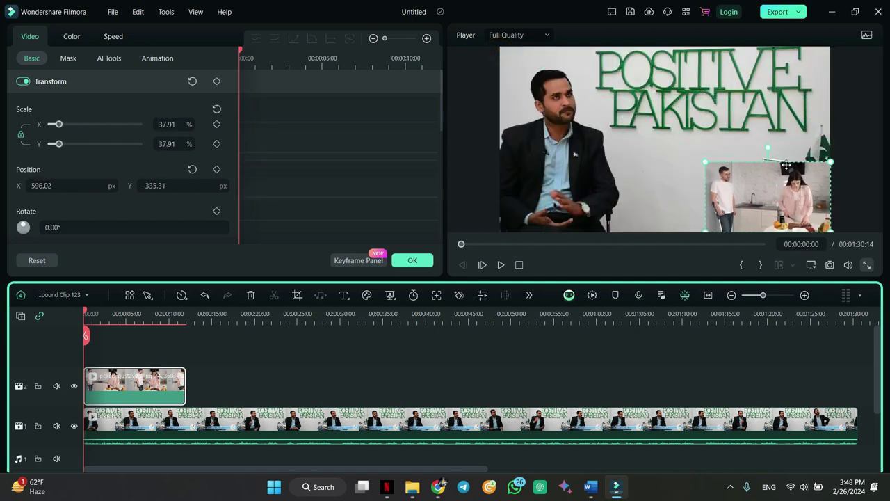
pyautogui.moveTo(789, 201); pyautogui.dragTo(693, 195)
pyautogui.moveTo(84, 310); pyautogui.dragTo(186, 313)
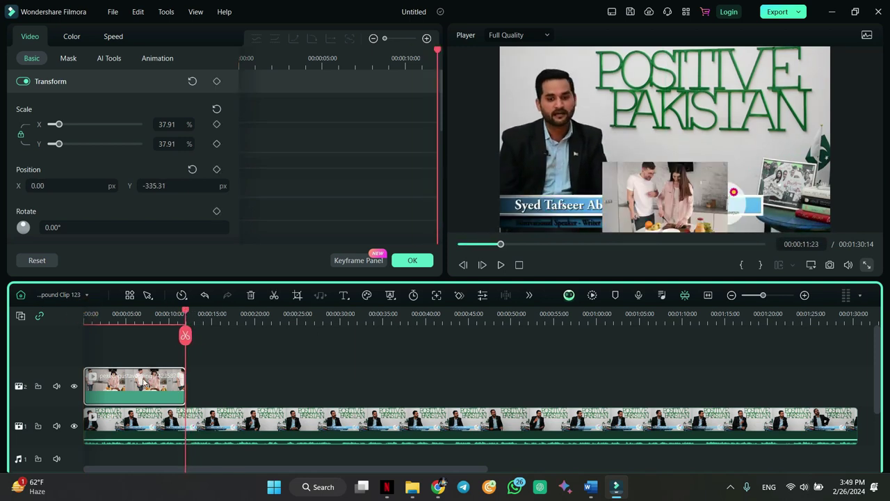
# - Duplicate the kitchen overlay clip twice so three copies run back to back
pyautogui.rightClick(144, 379)
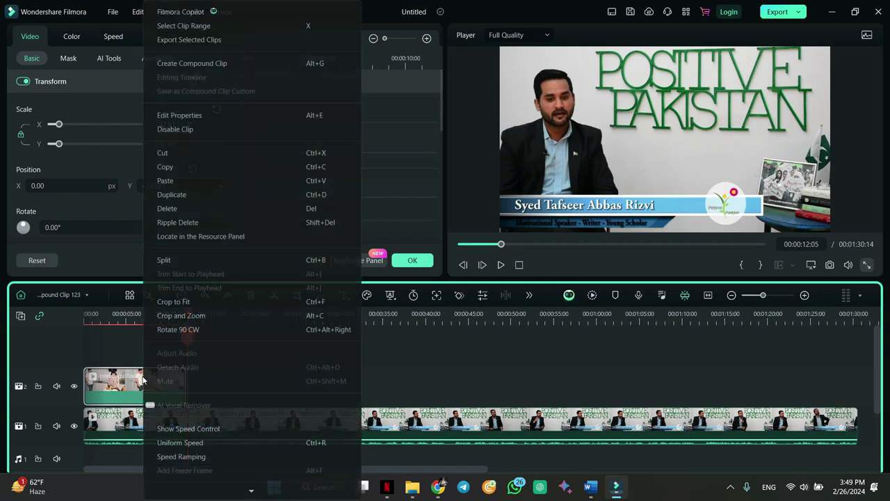
pyautogui.click(216, 190)
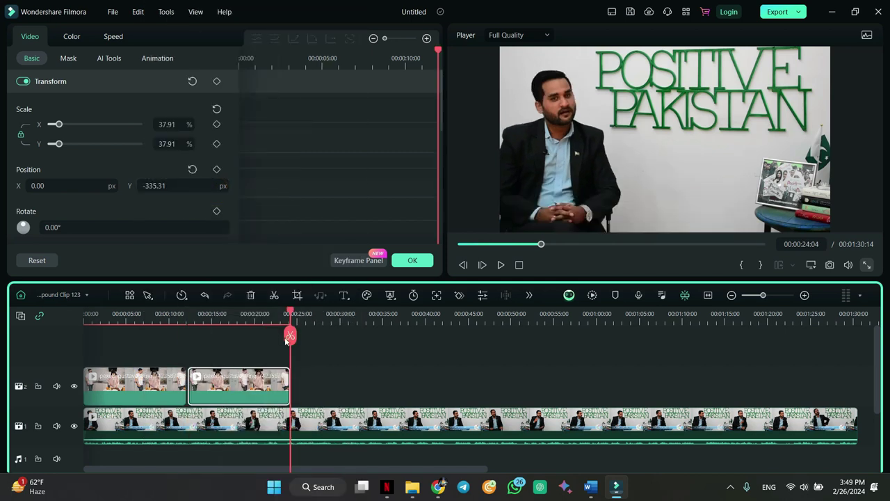
pyautogui.moveTo(288, 315); pyautogui.dragTo(232, 316)
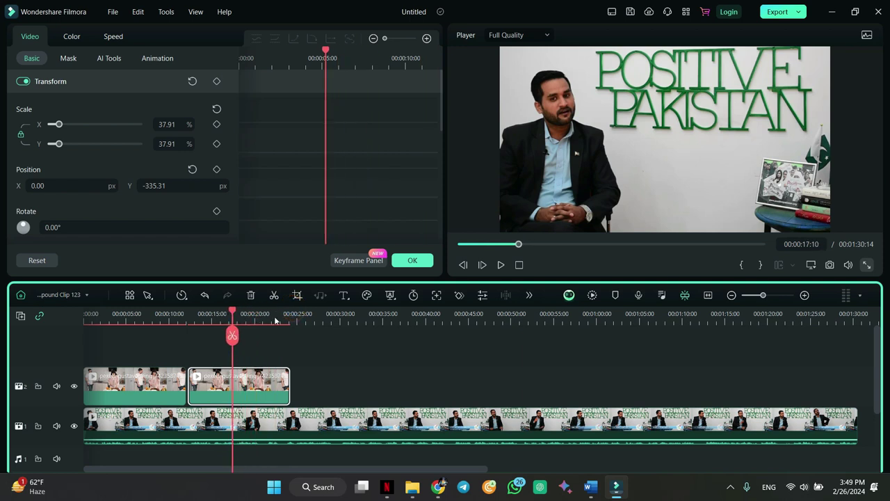
pyautogui.click(291, 316)
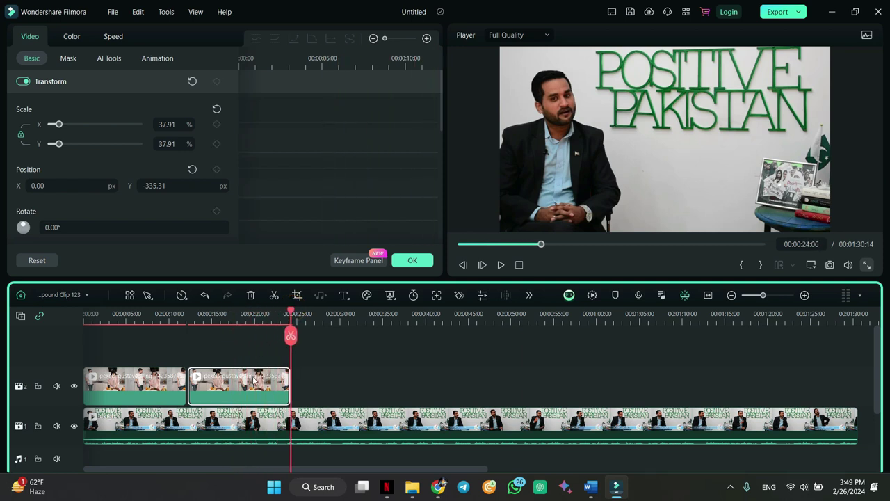
pyautogui.rightClick(254, 380)
pyautogui.click(313, 196)
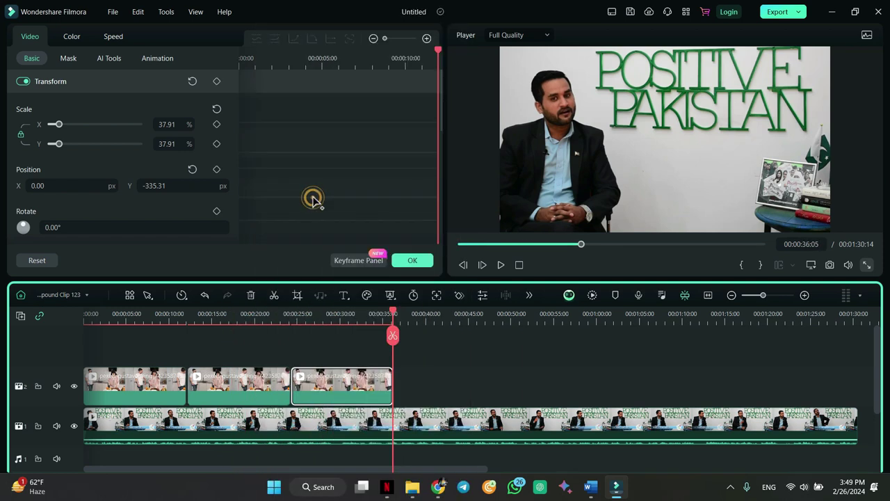
# - Play the edit from the start to check the overlays, then confirm the clip settings
pyautogui.moveTo(394, 315); pyautogui.dragTo(81, 377)
pyautogui.press('space')
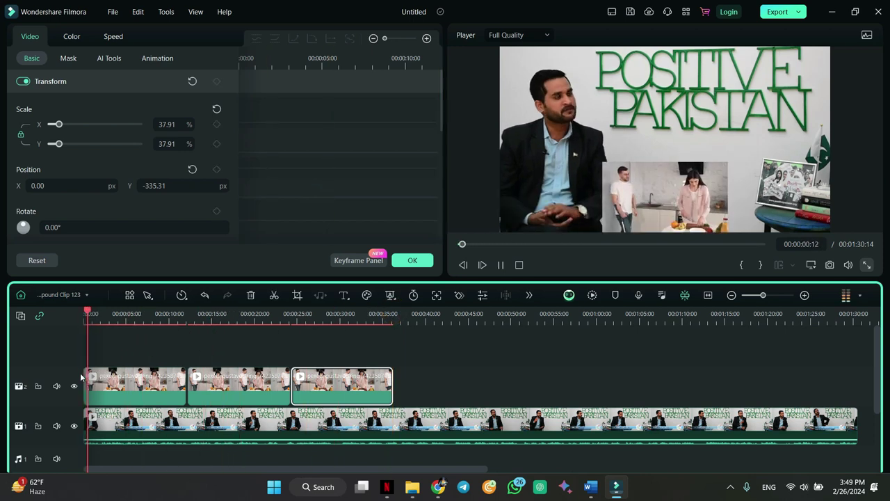
pyautogui.press('space')
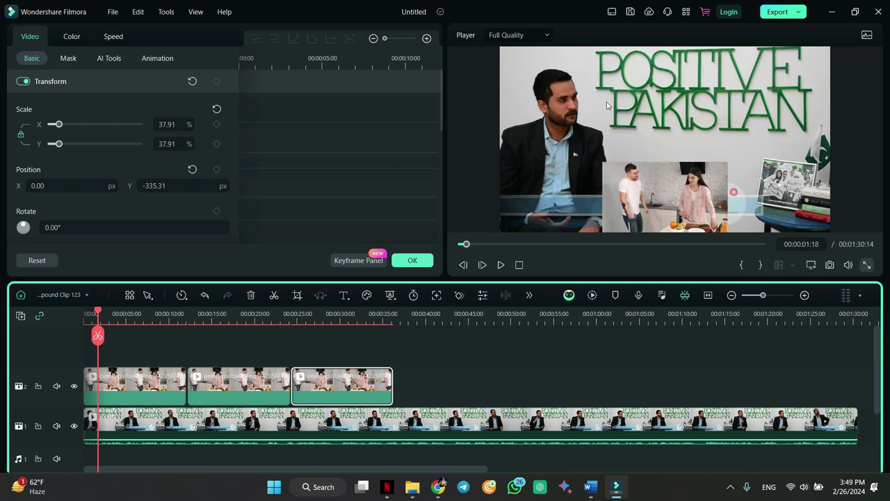
pyautogui.press('space')
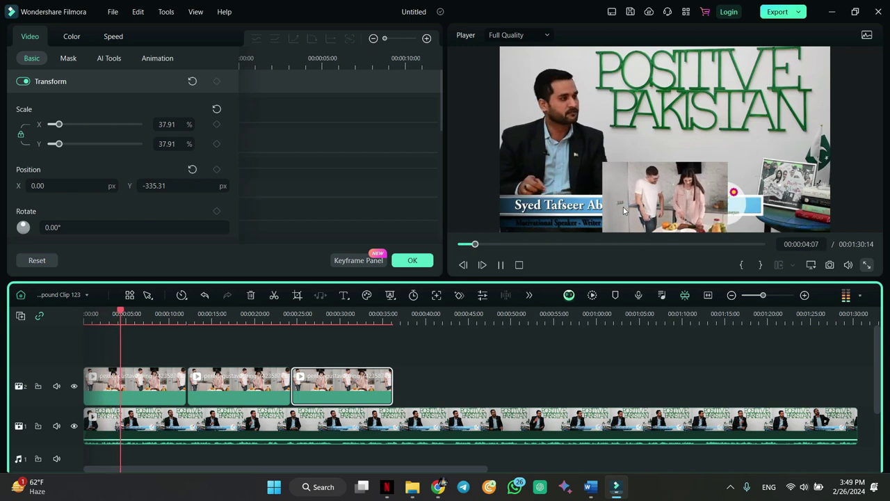
pyautogui.press('space')
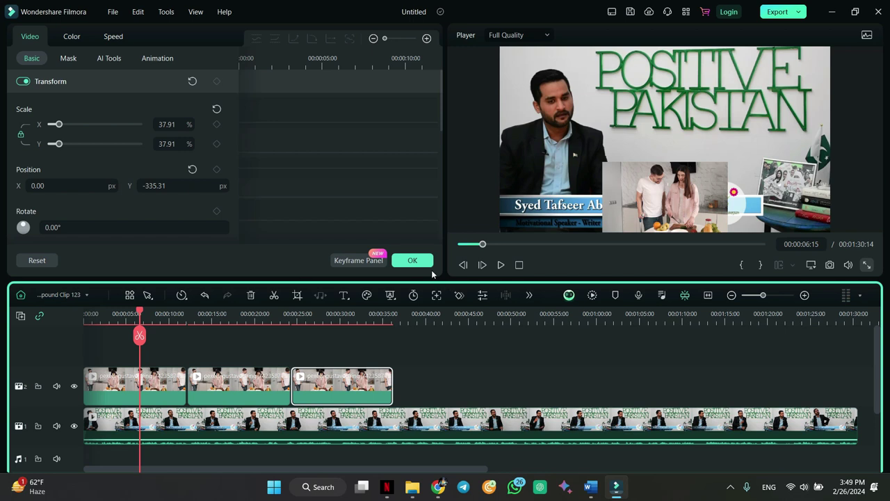
pyautogui.click(420, 262)
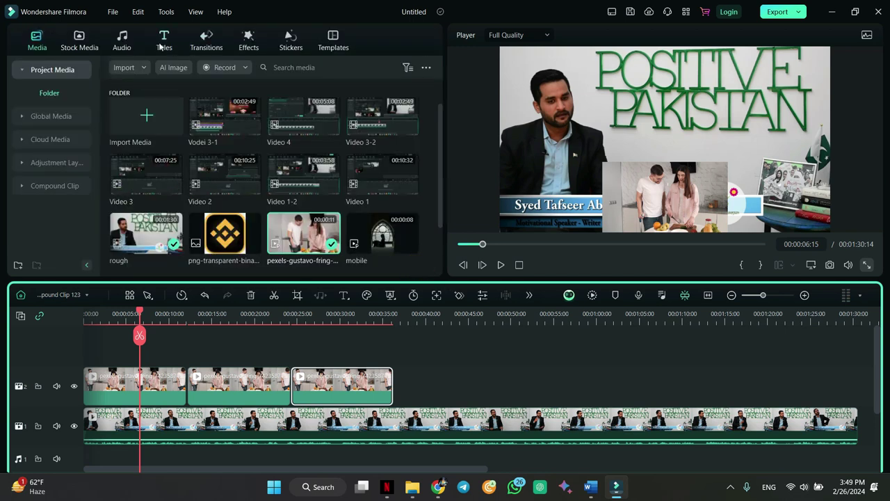
# - Place the New LowerThirds 18 title at the timeline start and preview it
pyautogui.click(160, 46)
pyautogui.moveTo(165, 117)
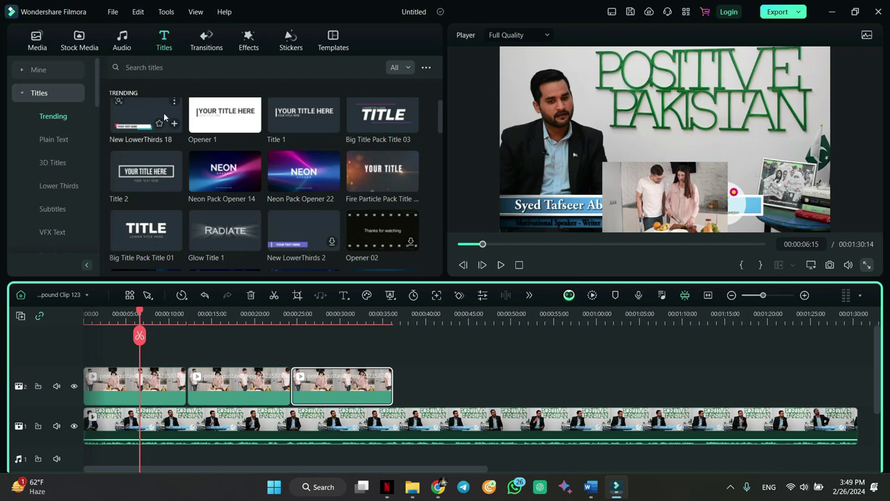
pyautogui.moveTo(162, 124); pyautogui.dragTo(89, 355)
pyautogui.click(89, 315)
pyautogui.press('space')
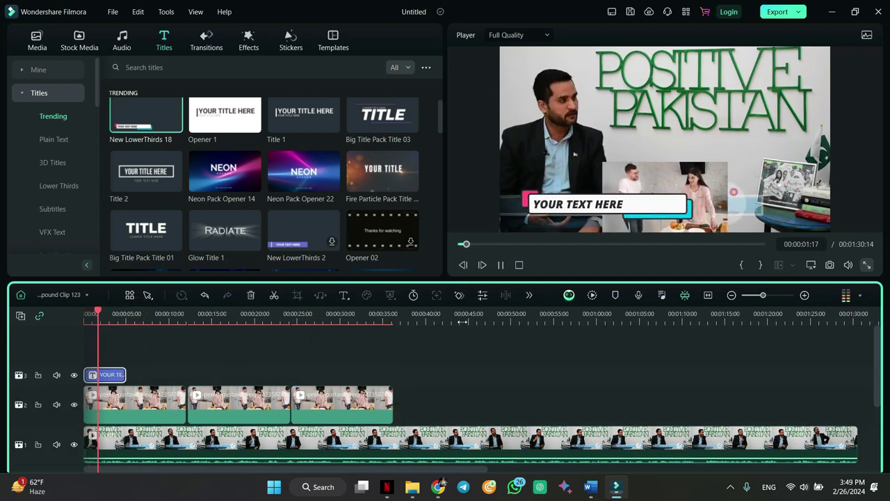
pyautogui.press('space')
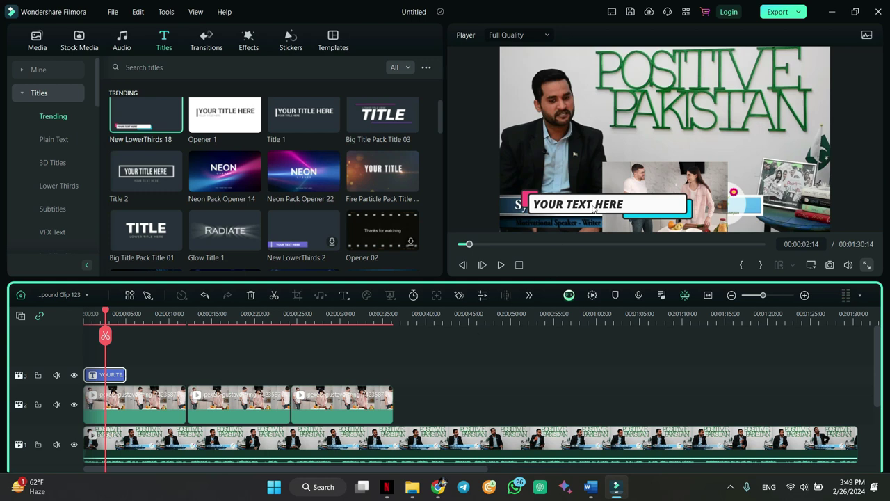
# - Move the title text and its white bar into the frame's top-right corner and shrink them
pyautogui.click(582, 208)
pyautogui.moveTo(581, 209); pyautogui.dragTo(775, 61)
pyautogui.moveTo(628, 210); pyautogui.dragTo(811, 63)
pyautogui.moveTo(880, 83); pyautogui.dragTo(831, 73)
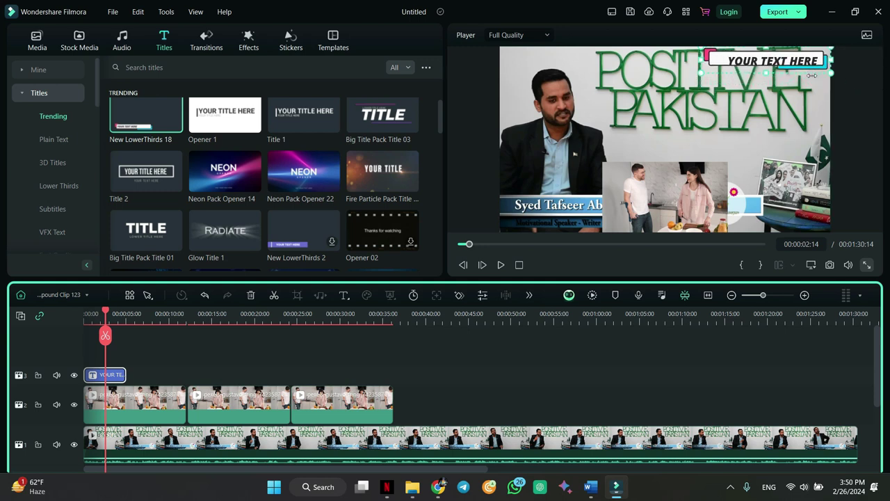
pyautogui.click(780, 63)
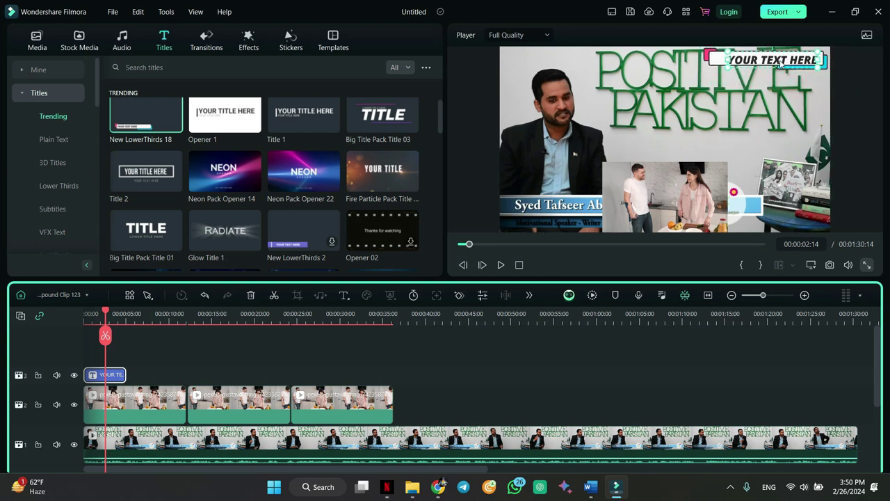
# - Replace the title's YOUR TEXT HERE placeholder with the speaker's name
pyautogui.doubleClick(773, 61)
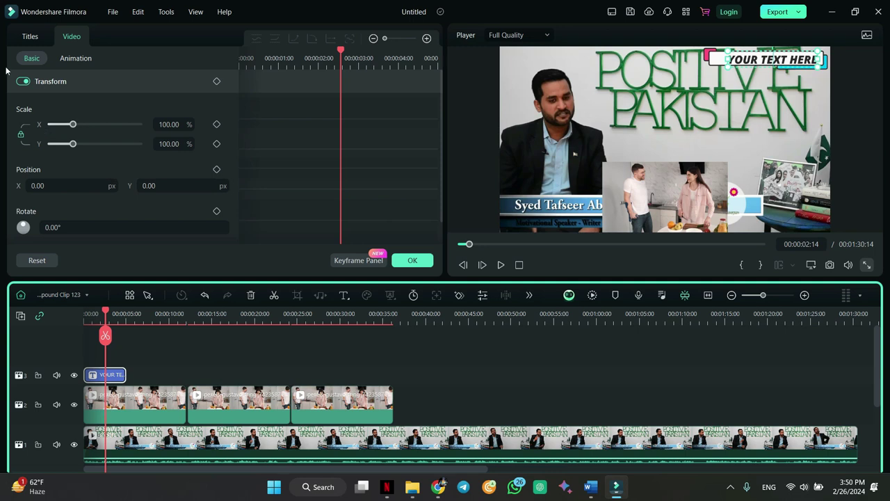
pyautogui.click(31, 39)
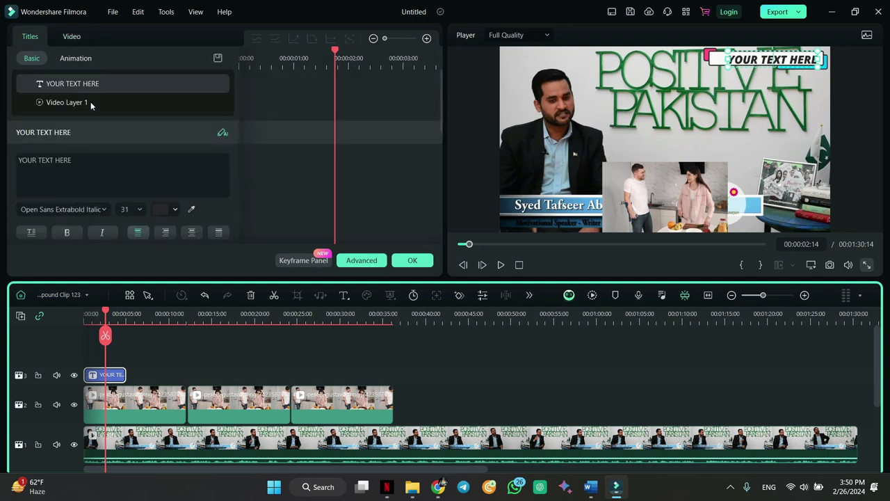
pyautogui.click(93, 157)
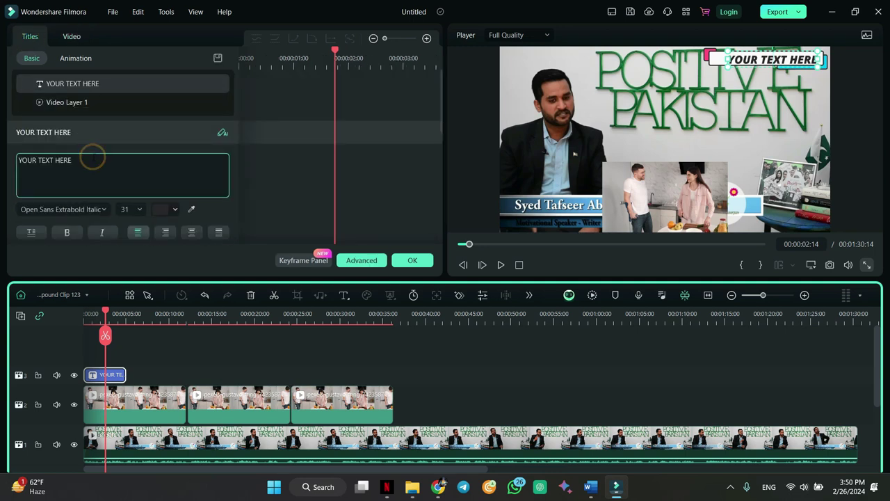
pyautogui.hotkey('ctrl', 'a')
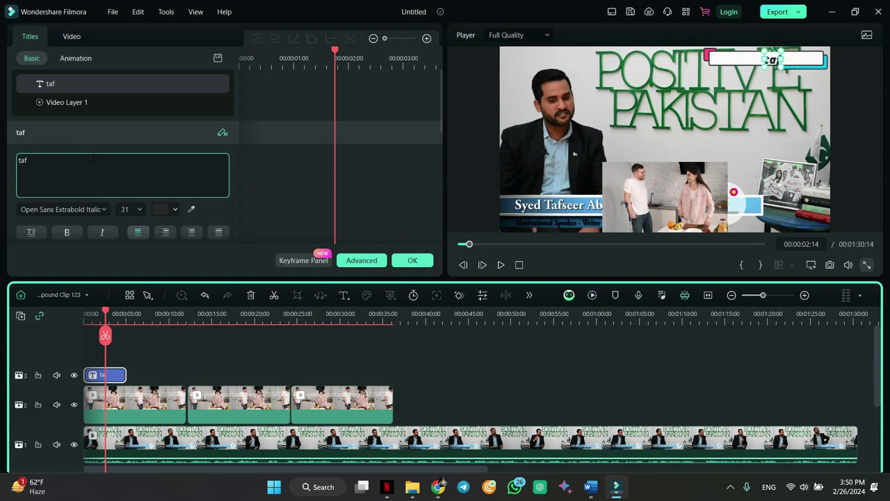
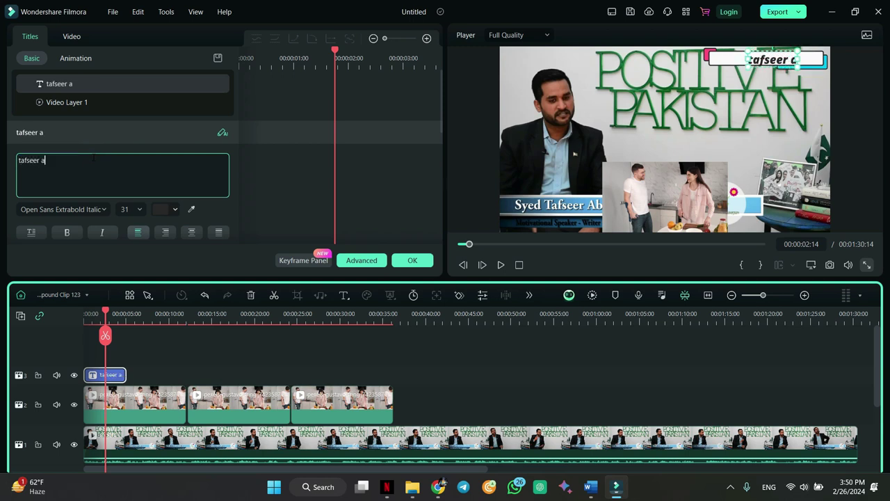
# - Select the main talk-show clip, the title, then the first kitchen overlay clip
pyautogui.click(581, 197)
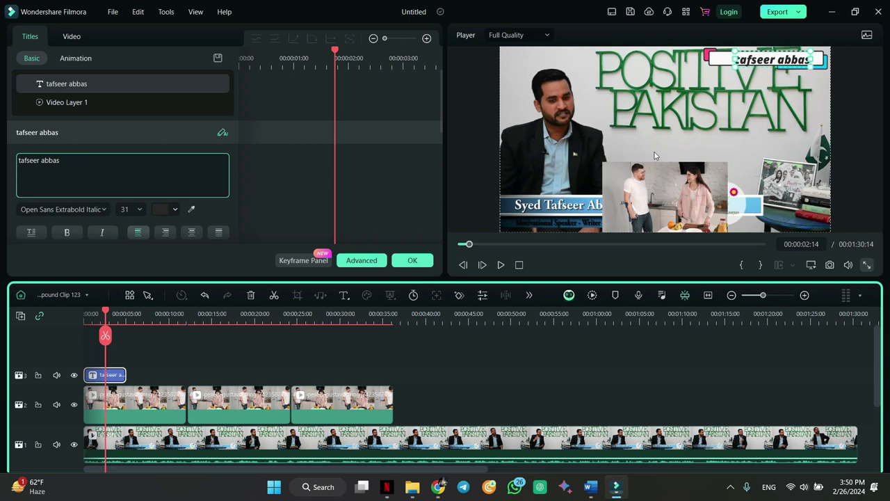
pyautogui.click(791, 59)
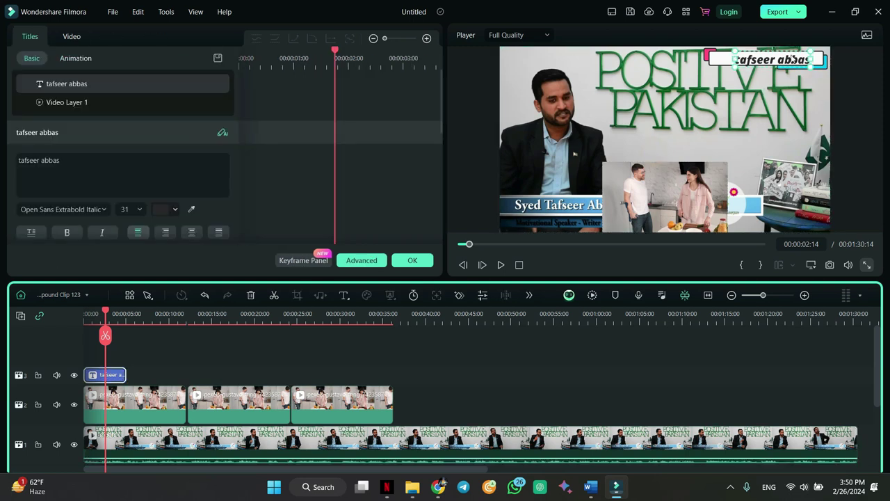
pyautogui.click(141, 403)
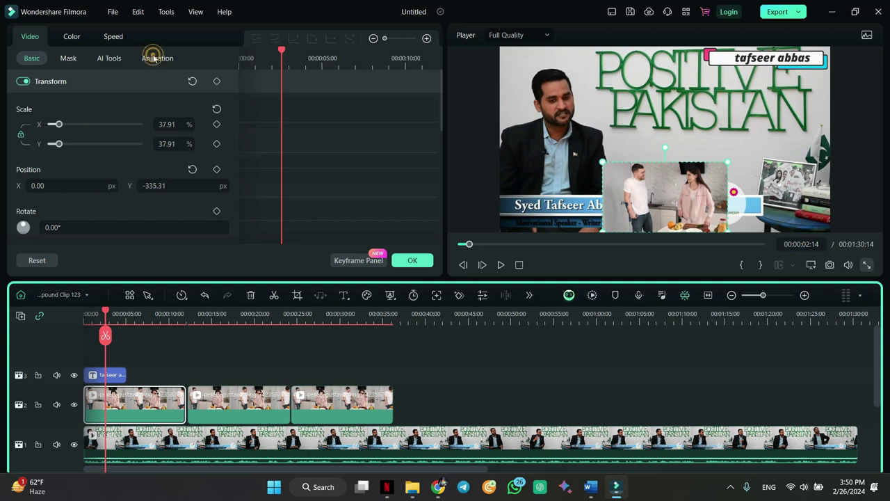
# - Apply the Slide Up preset animation to the first kitchen overlay clip and rewind to the start
pyautogui.click(154, 58)
pyautogui.click(129, 397)
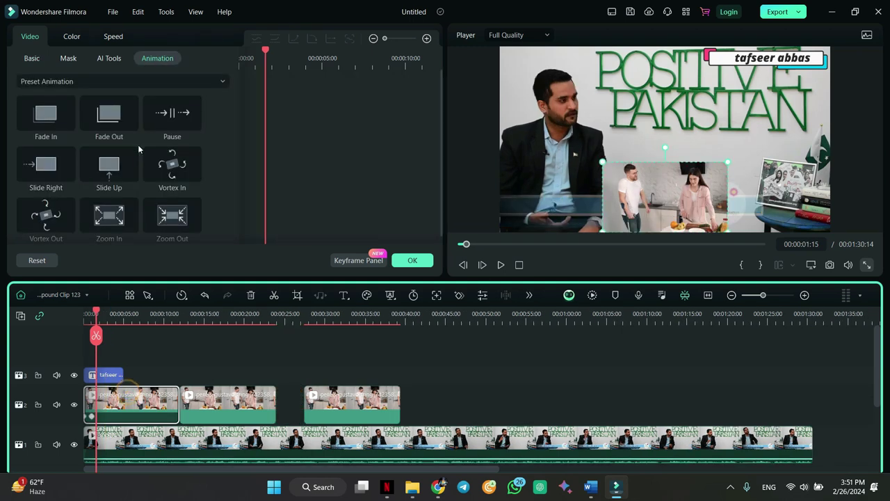
pyautogui.click(114, 176)
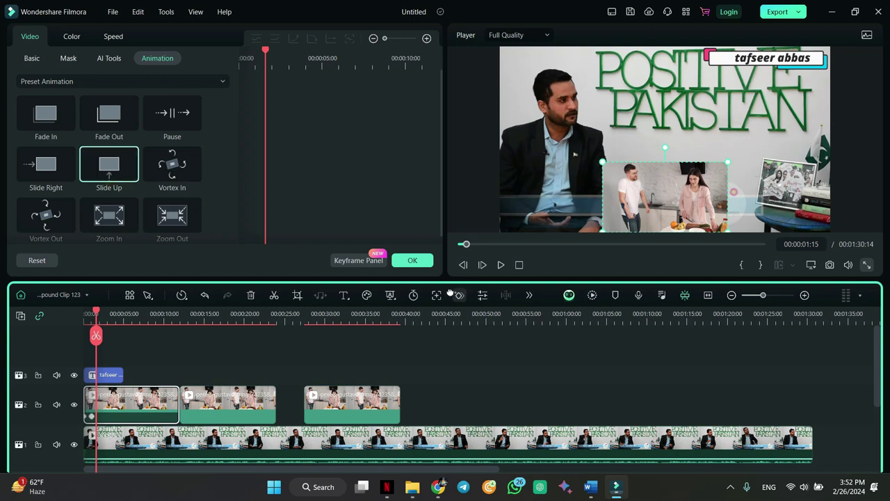
pyautogui.click(410, 260)
pyautogui.moveTo(96, 316); pyautogui.dragTo(76, 316)
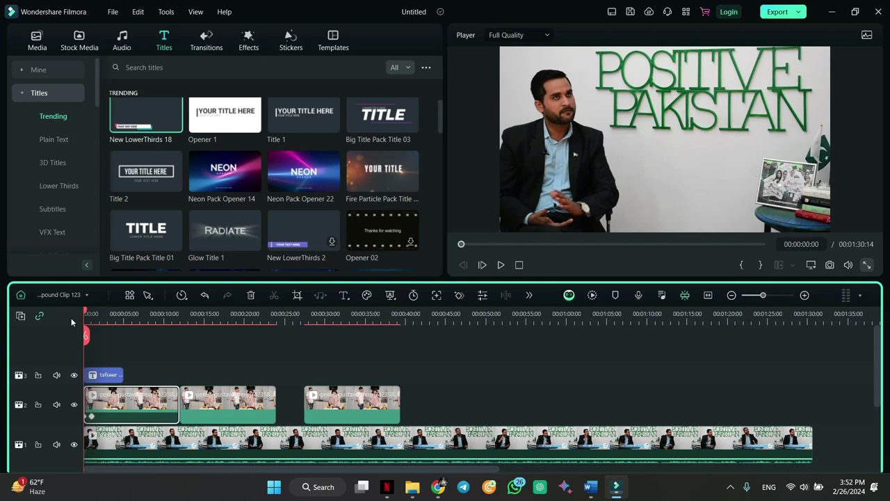
# - Play the edit from the start to check the Slide Up animation
pyautogui.press('space')
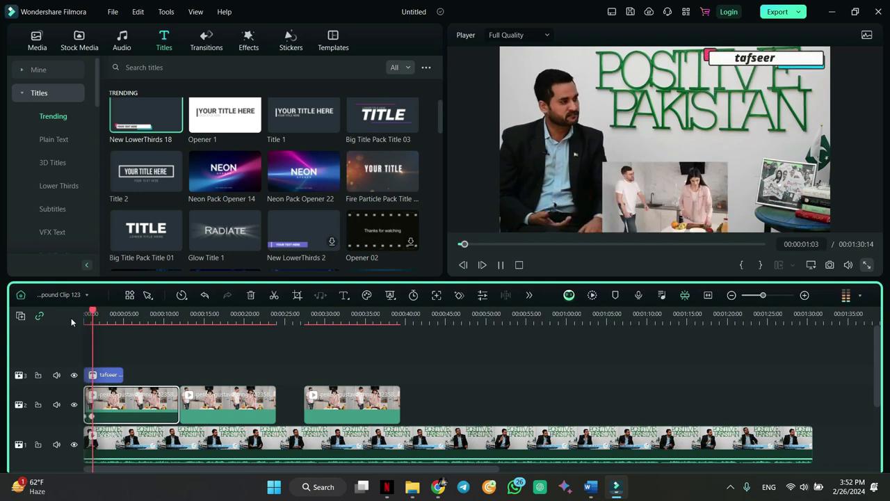
pyautogui.press('space')
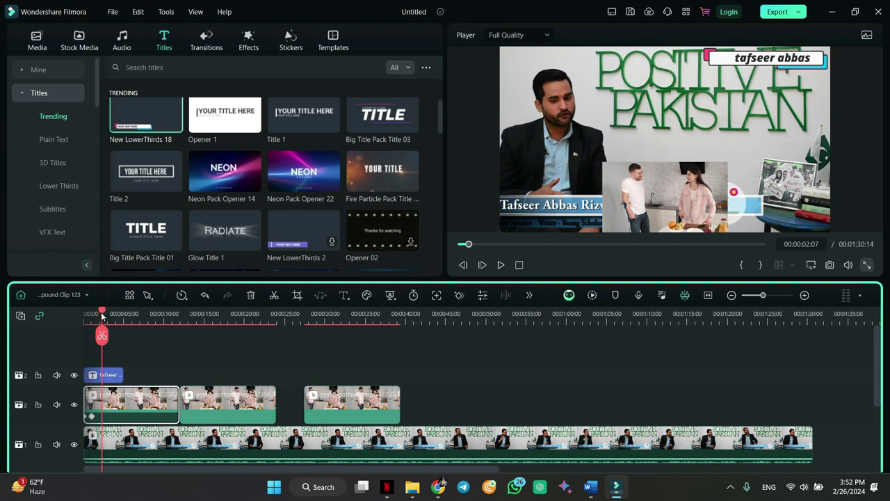
pyautogui.moveTo(102, 317); pyautogui.dragTo(47, 326)
pyautogui.press('space')
pyautogui.press('space')
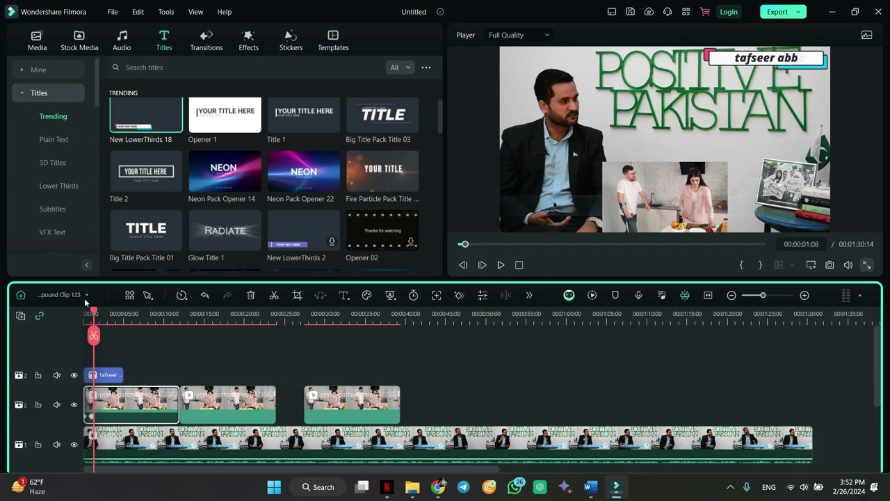
pyautogui.moveTo(96, 315); pyautogui.dragTo(186, 319)
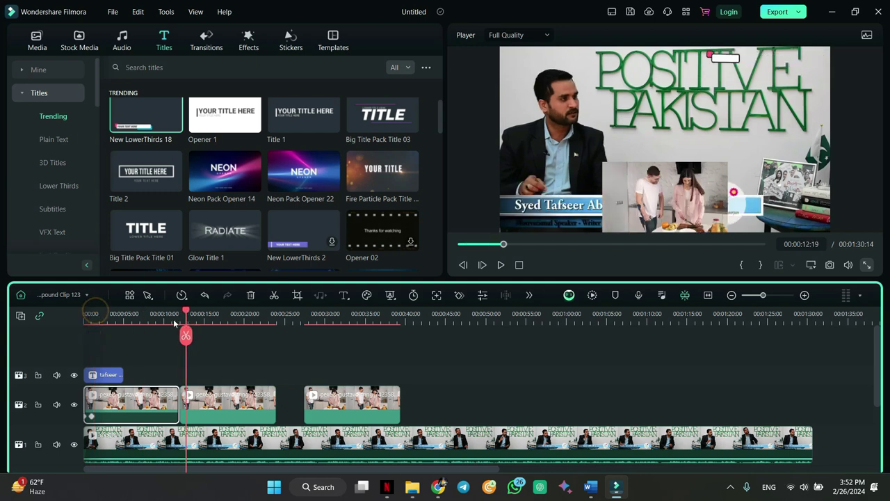
# - Slide the third kitchen clip left until it snaps against the second
pyautogui.click(353, 403)
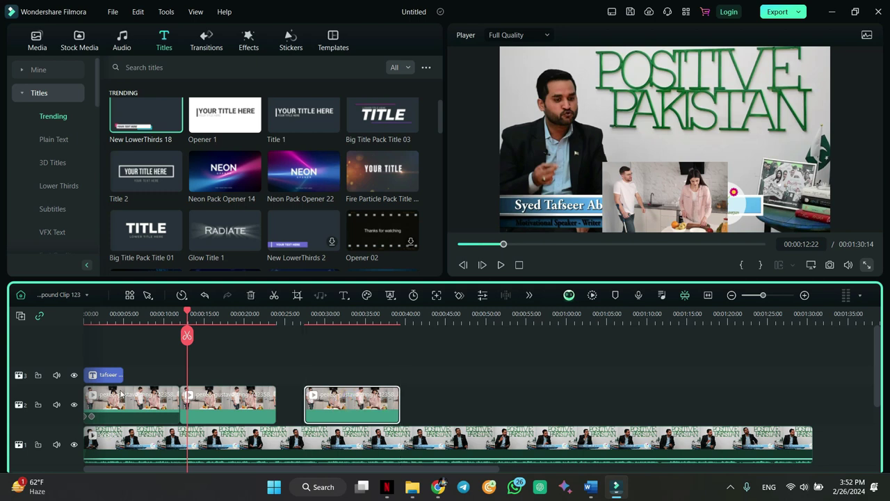
pyautogui.scroll(-3, 186, 312)
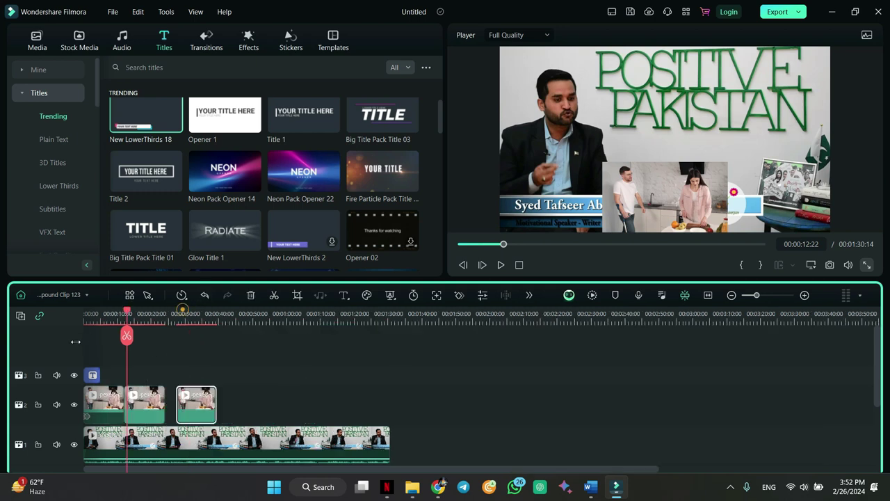
pyautogui.scroll(4, 141, 358)
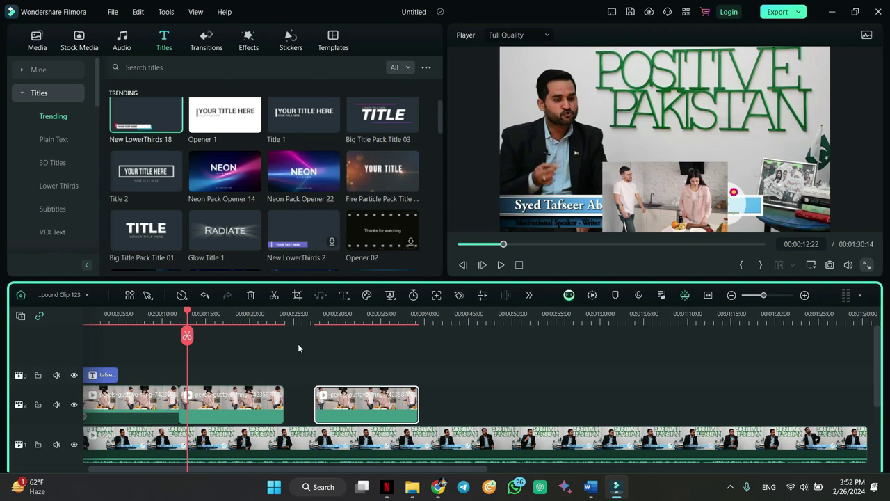
pyautogui.moveTo(401, 402); pyautogui.dragTo(370, 403)
pyautogui.moveTo(187, 316); pyautogui.dragTo(61, 324)
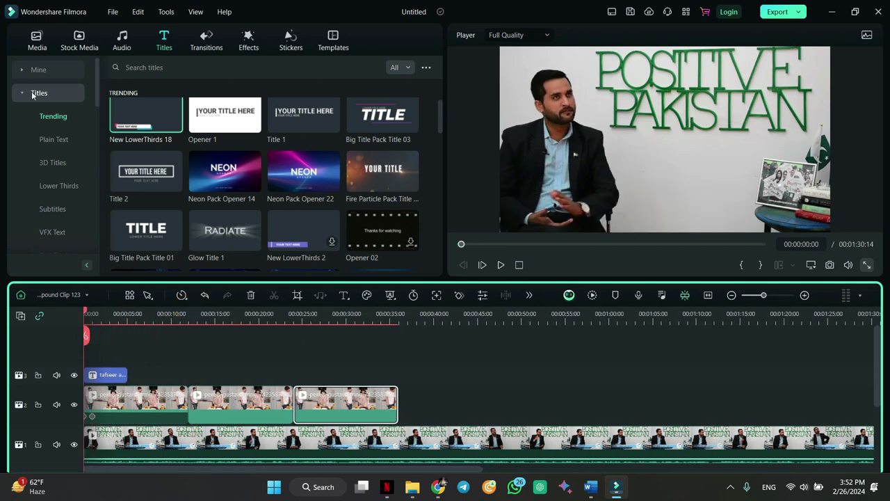
# - Add the Binance logo image on a new track, stretched to the kitchen clips' length
pyautogui.click(32, 50)
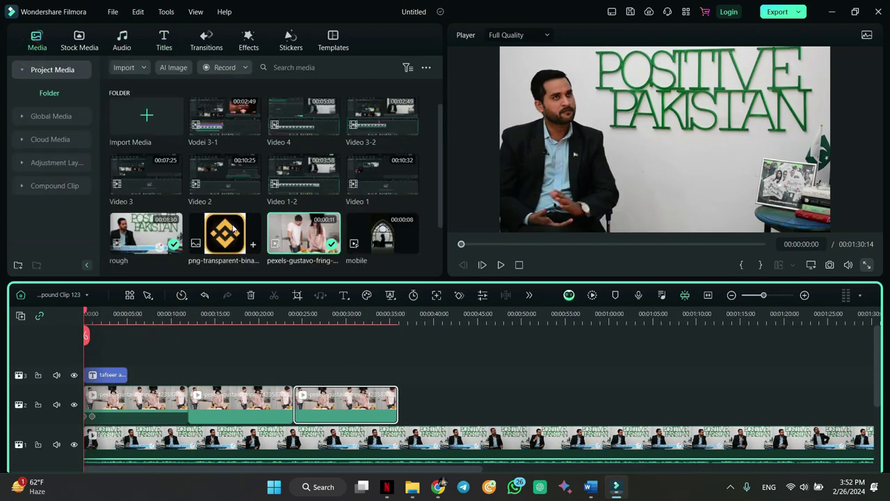
pyautogui.moveTo(231, 228); pyautogui.dragTo(89, 359)
pyautogui.moveTo(126, 386); pyautogui.dragTo(394, 377)
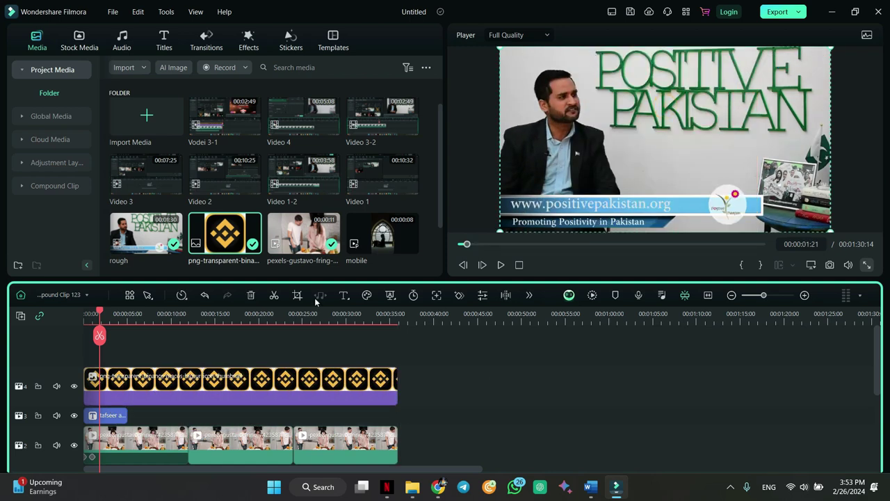
pyautogui.press('space')
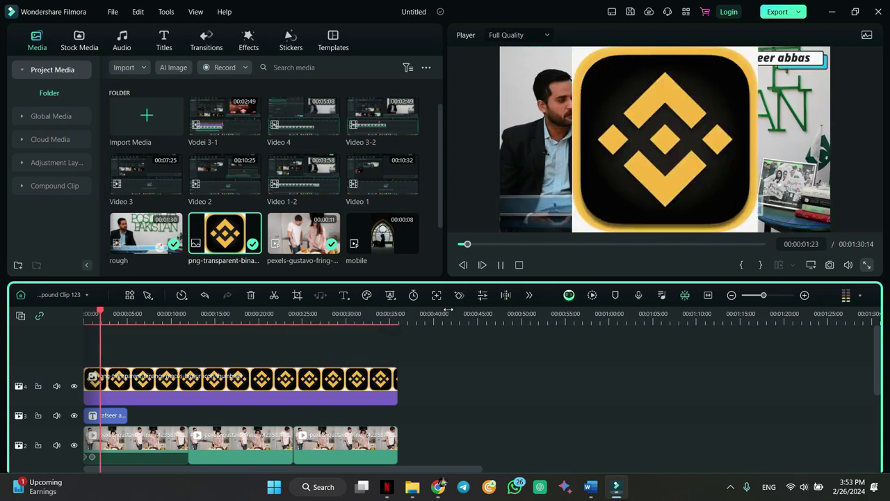
pyautogui.press('space')
# - Shrink the Binance logo and move it into the video's top-right corner
pyautogui.click(617, 196)
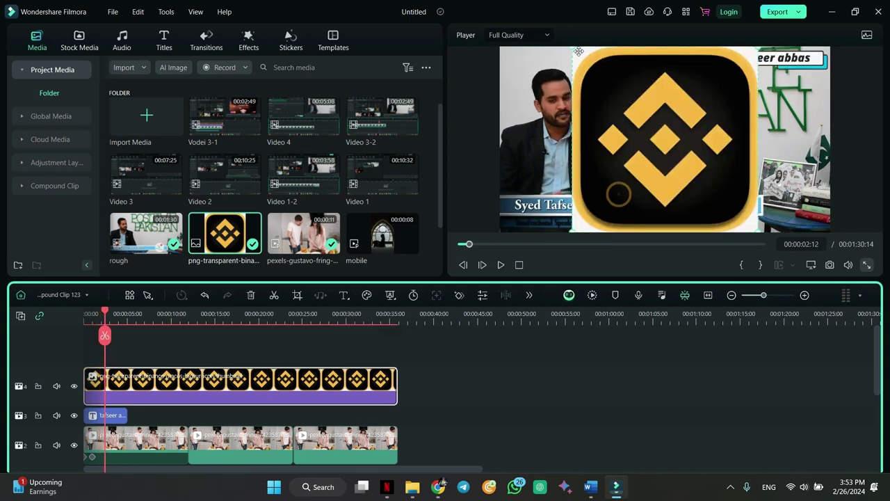
pyautogui.moveTo(571, 49); pyautogui.dragTo(716, 189)
pyautogui.moveTo(737, 218); pyautogui.dragTo(812, 98)
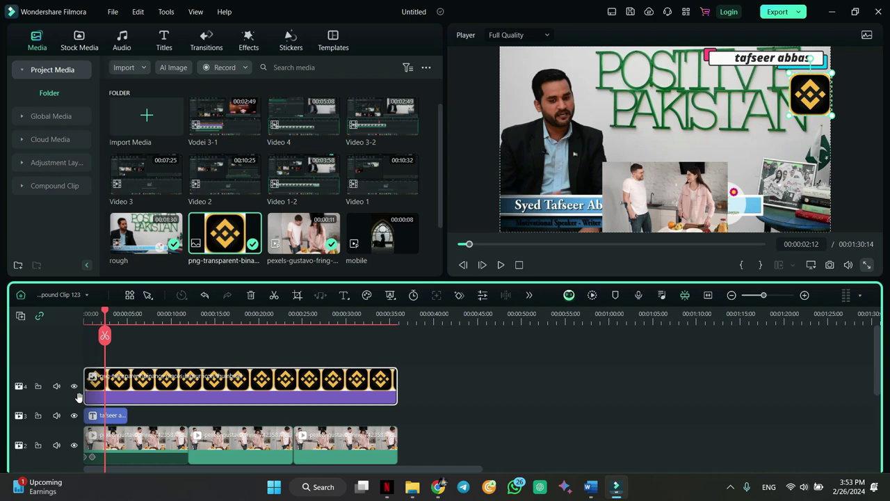
pyautogui.press('space')
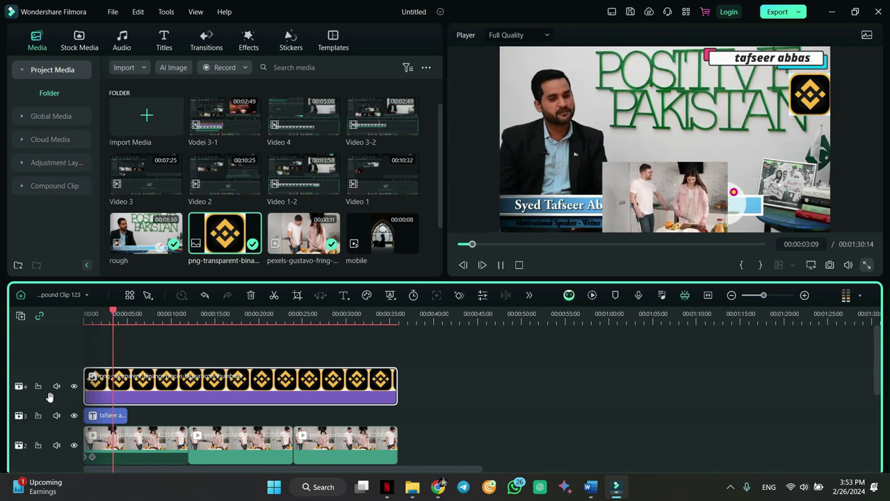
pyautogui.press('space')
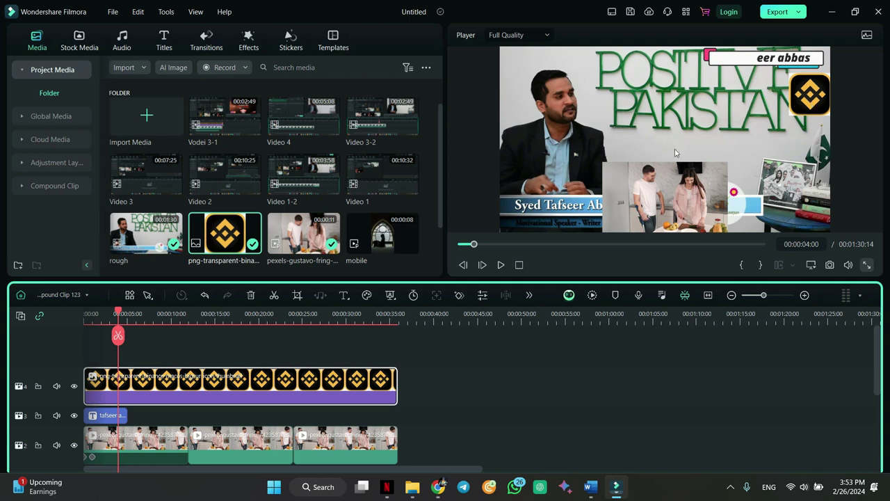
# - Marquee-select the overlay clips on the upper tracks
pyautogui.click(642, 207)
pyautogui.scroll(-1, 443, 351)
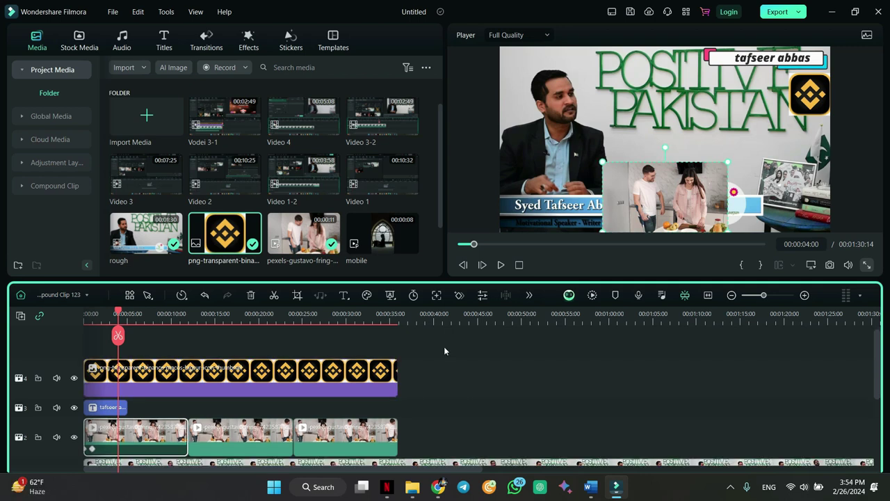
pyautogui.moveTo(434, 350); pyautogui.dragTo(93, 384)
# - Delete the overlay clips and crop the talk-show clip to a 16:9, 1642x924 area
pyautogui.press('Delete')
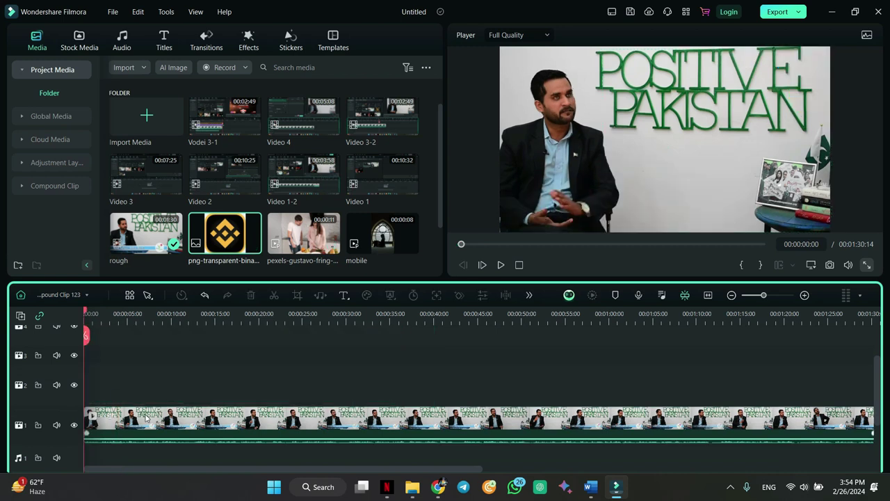
pyautogui.doubleClick(146, 417)
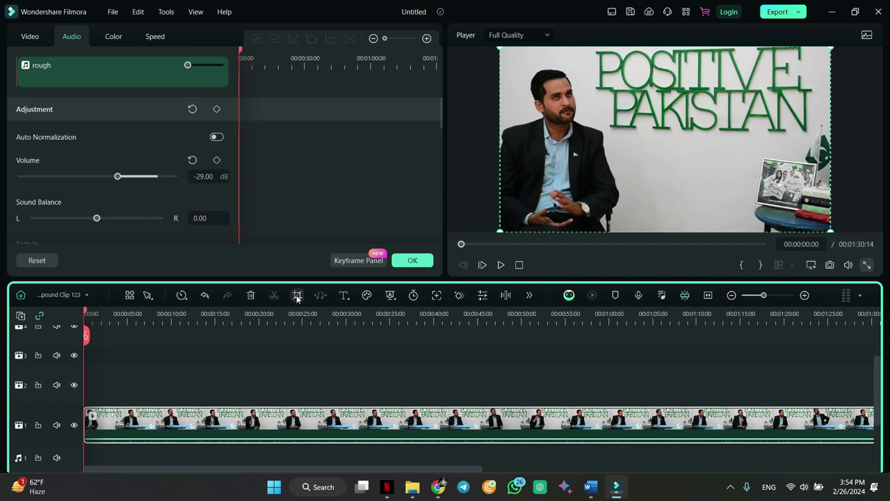
pyautogui.click(297, 295)
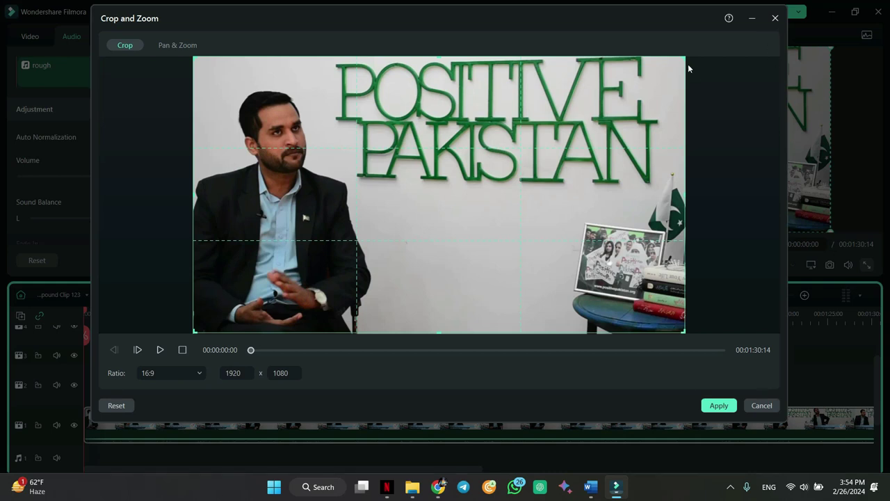
pyautogui.moveTo(681, 61); pyautogui.dragTo(577, 61)
pyautogui.moveTo(431, 181); pyautogui.dragTo(417, 137)
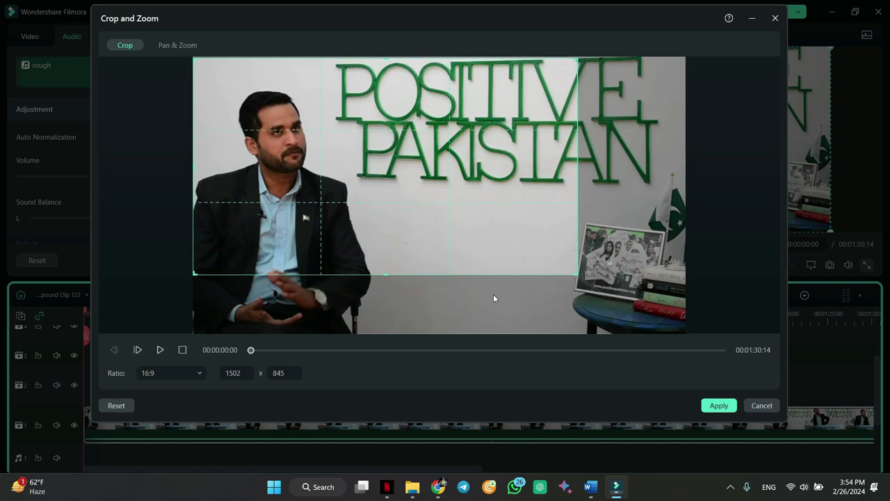
pyautogui.moveTo(383, 273); pyautogui.dragTo(386, 295)
pyautogui.moveTo(375, 231); pyautogui.dragTo(460, 218)
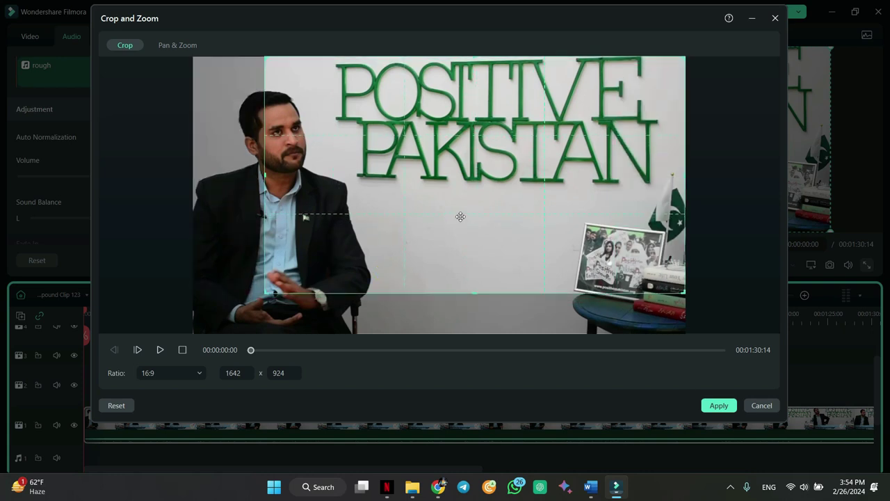
pyautogui.moveTo(606, 182); pyautogui.dragTo(514, 178)
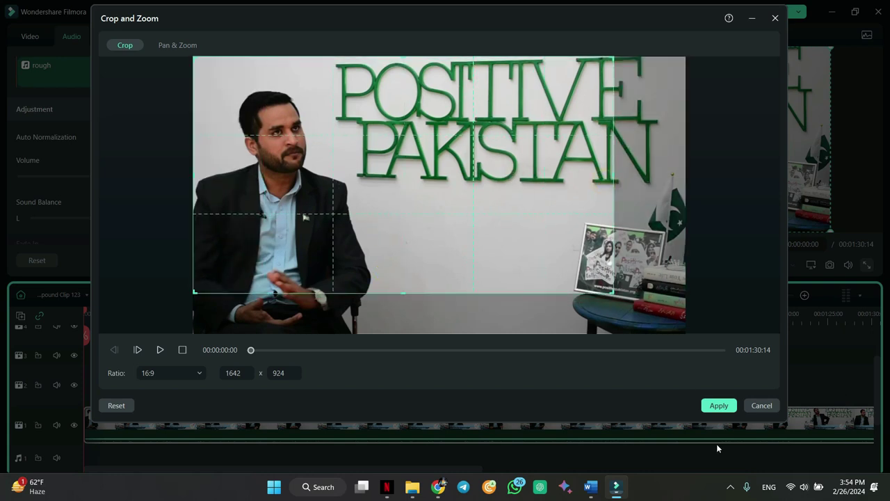
pyautogui.click(718, 404)
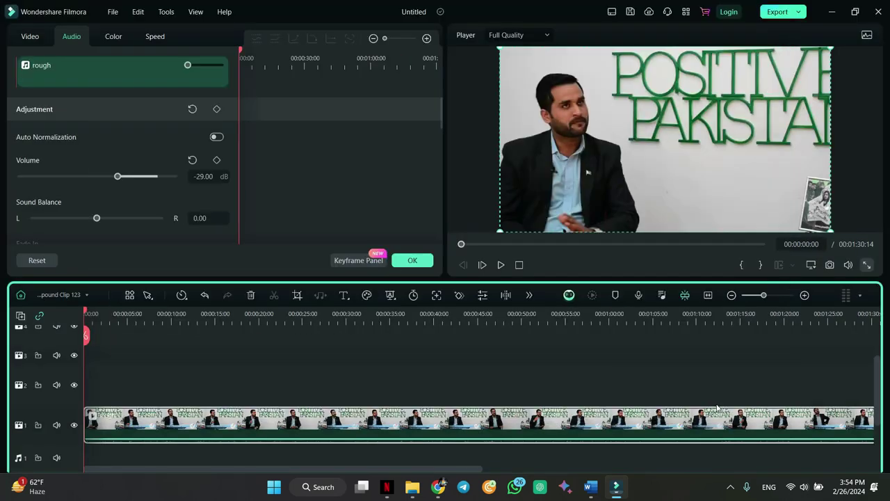
# - Crop the main talk-show clip to a 987x555 area positioned over the speaker
pyautogui.click(412, 260)
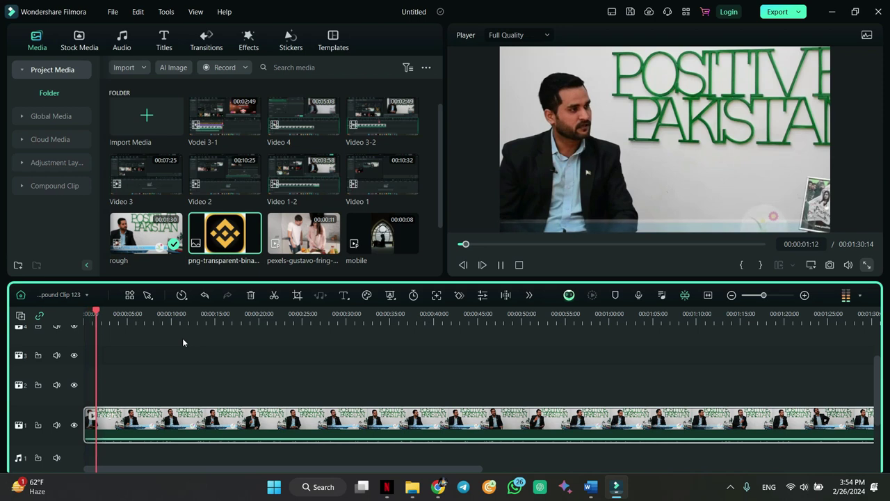
pyautogui.press('space')
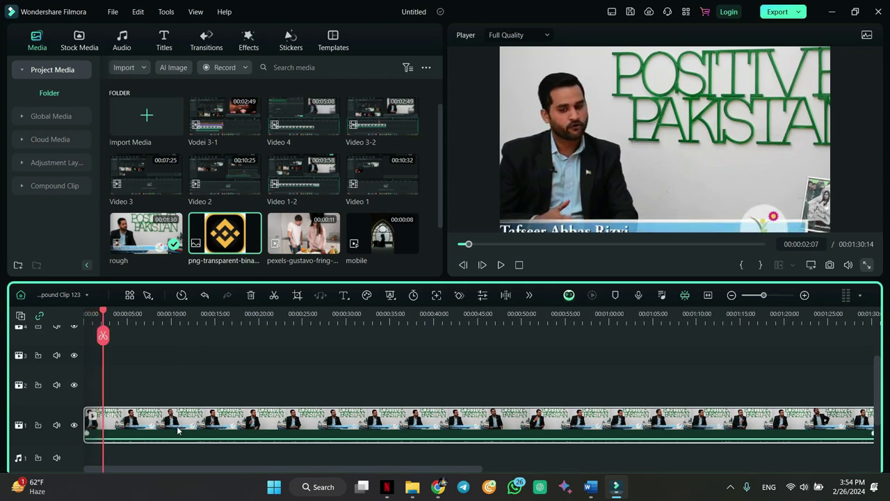
pyautogui.click(203, 421)
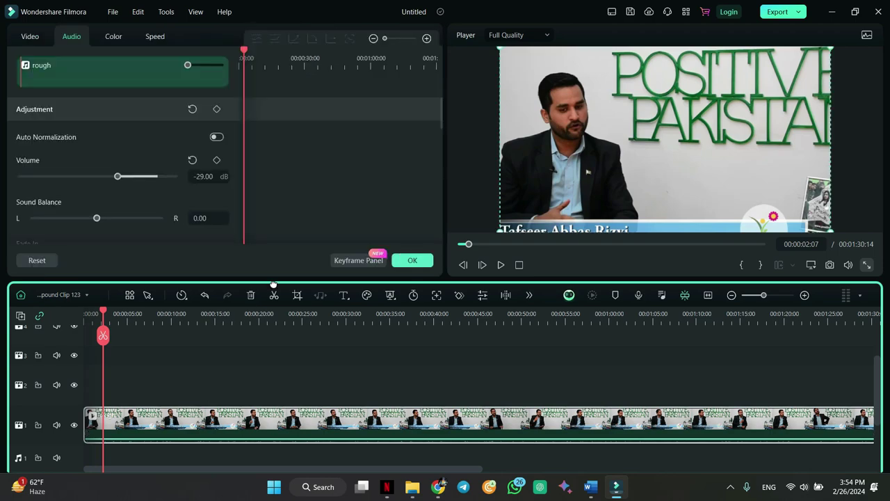
pyautogui.click(297, 294)
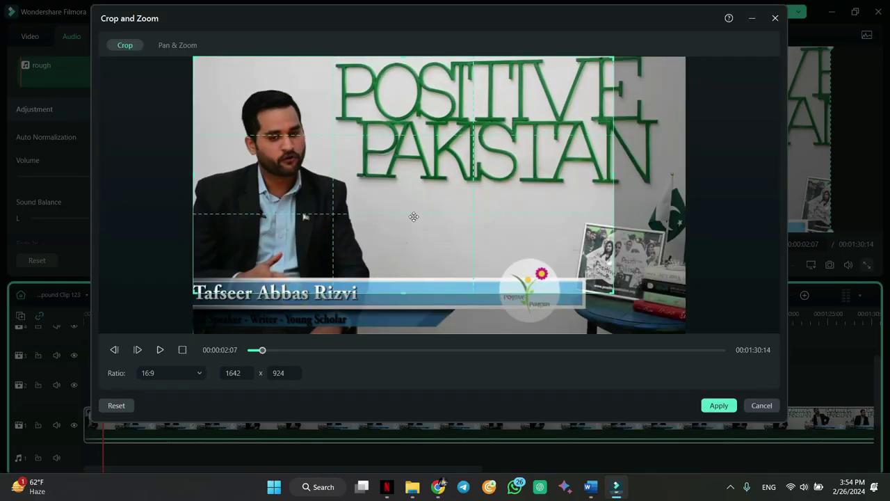
pyautogui.moveTo(612, 62); pyautogui.dragTo(445, 153)
pyautogui.moveTo(362, 217); pyautogui.dragTo(346, 146)
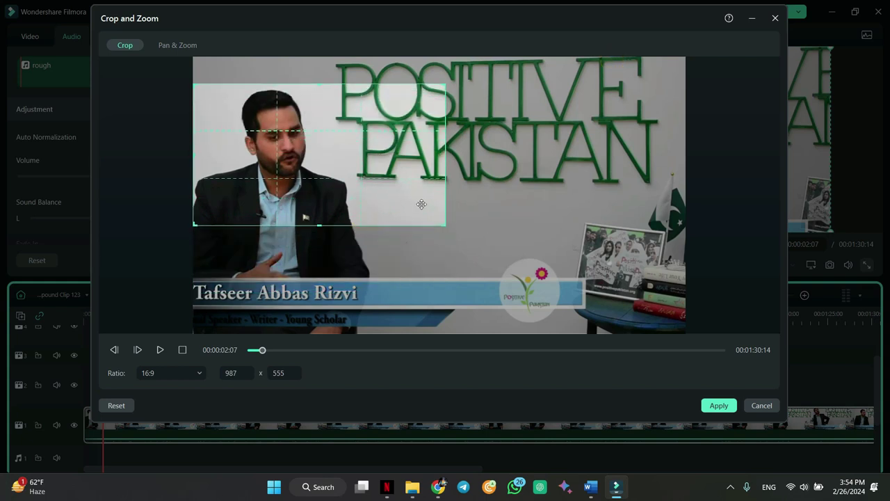
pyautogui.click(717, 407)
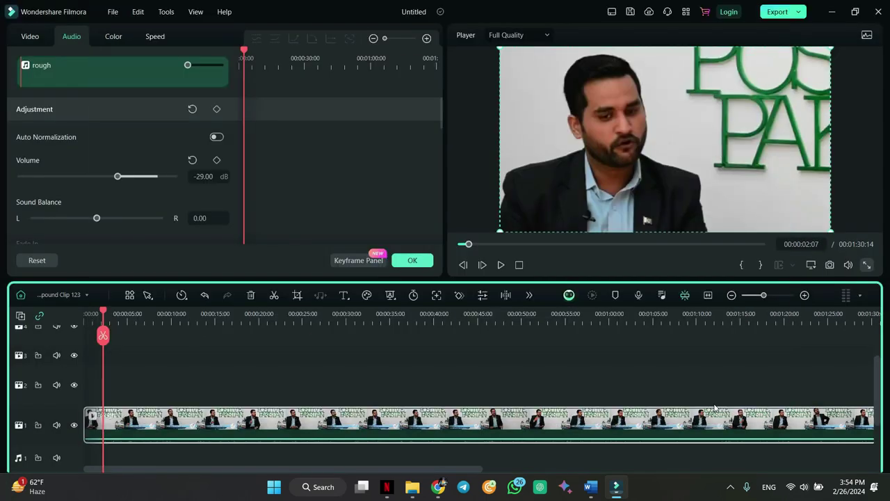
# - Play the preview to check the tighter crop, pausing at 00:00:03:14
pyautogui.click(501, 265)
pyautogui.click(501, 265)
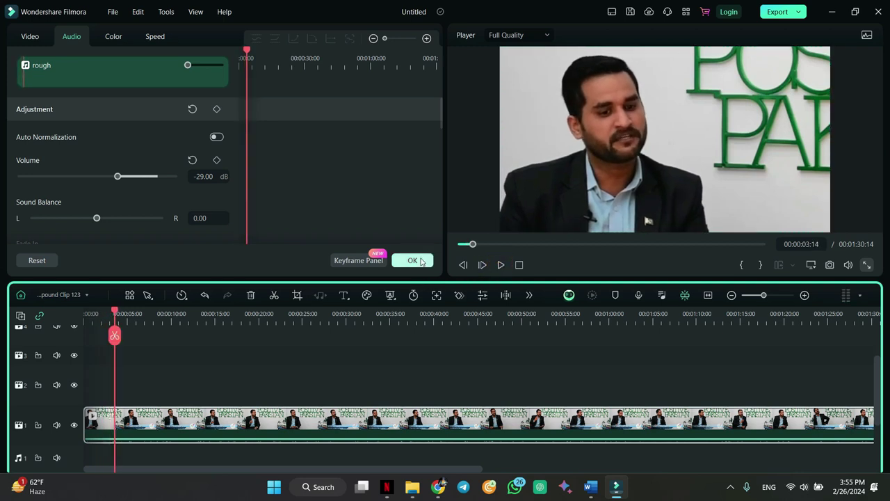
pyautogui.click(421, 261)
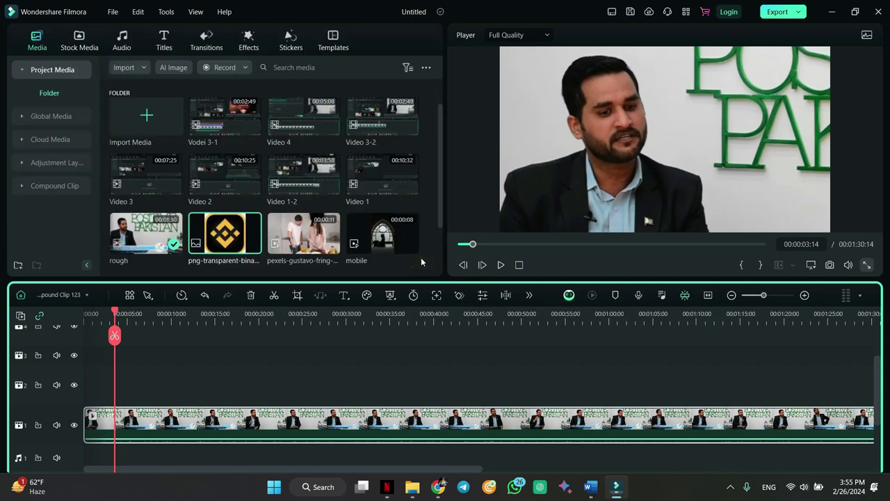
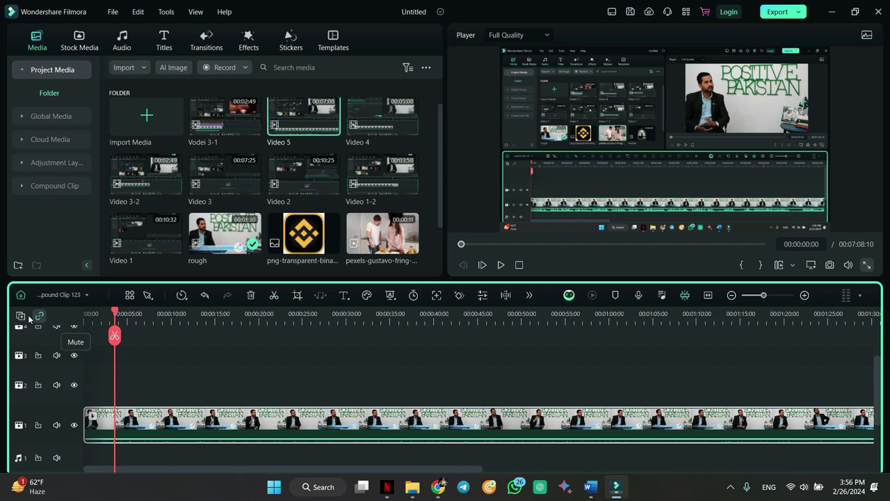
# - Delete the empty tracks and the compound clip, then put the rough clip on the video track, fitted to view
pyautogui.click(20, 315)
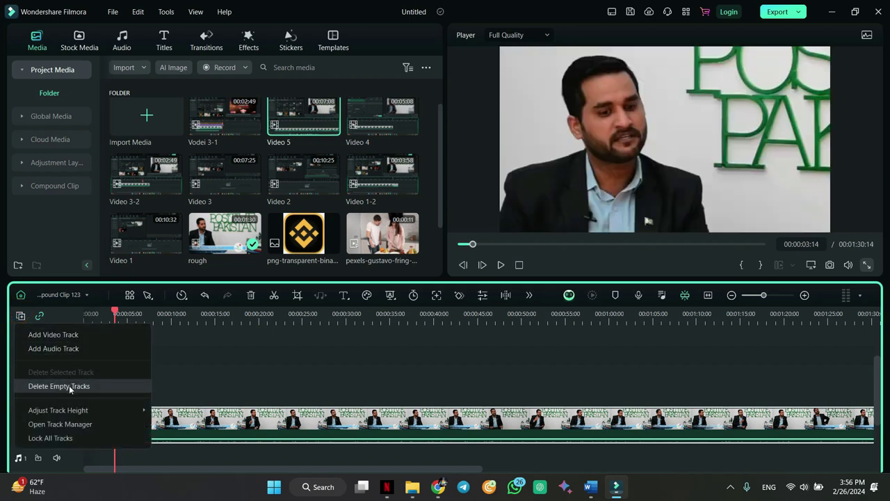
pyautogui.click(70, 386)
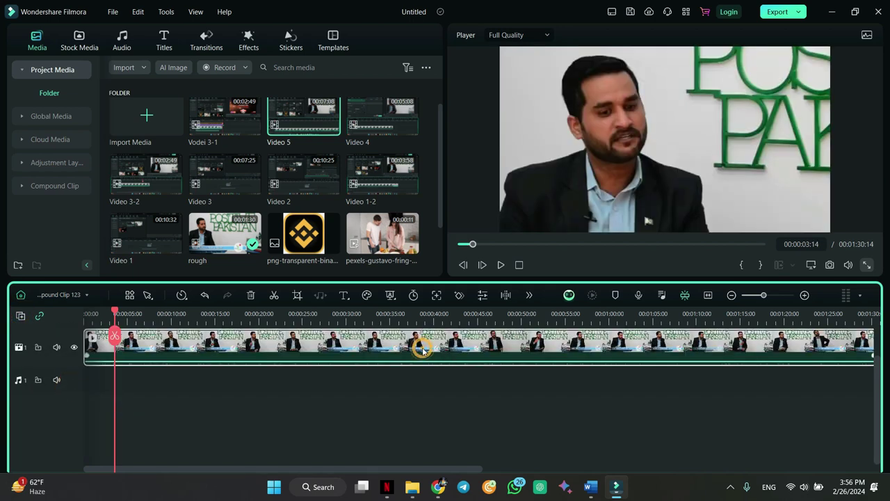
pyautogui.press('Delete')
pyautogui.moveTo(233, 248); pyautogui.dragTo(86, 375)
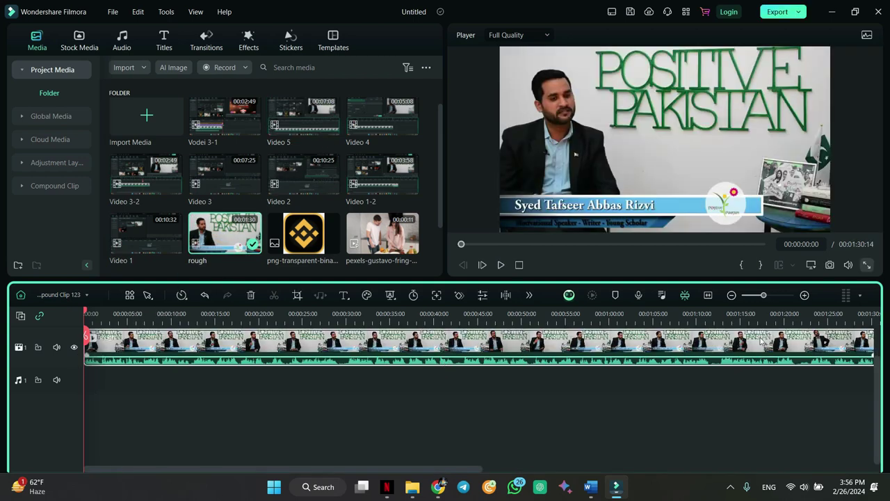
pyautogui.click(708, 296)
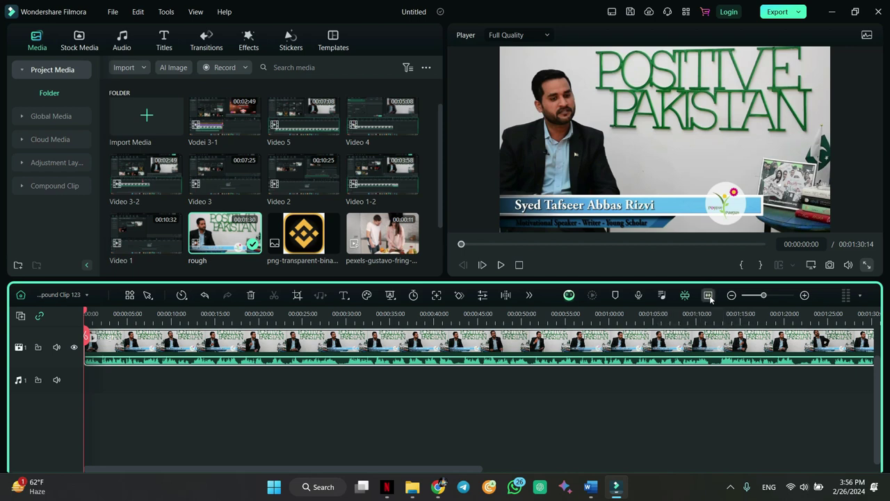
# - Lower the rough clip's audio volume to -30 dB
pyautogui.doubleClick(721, 343)
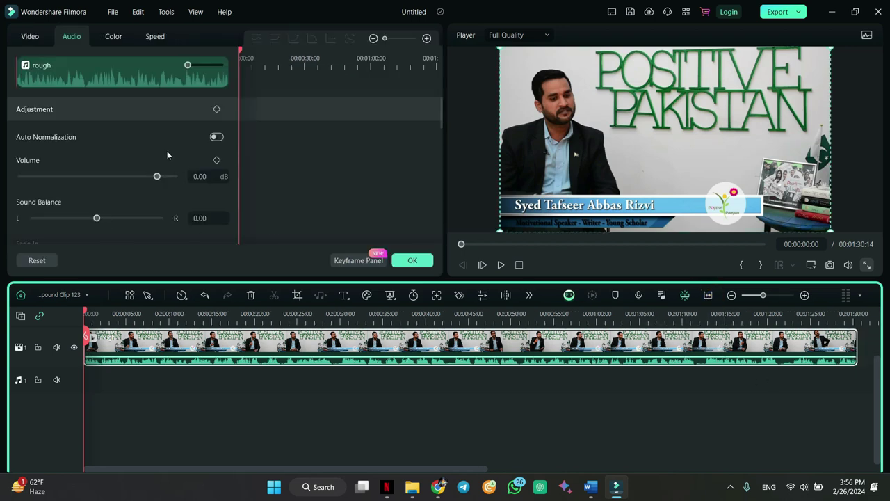
pyautogui.moveTo(157, 176); pyautogui.dragTo(117, 187)
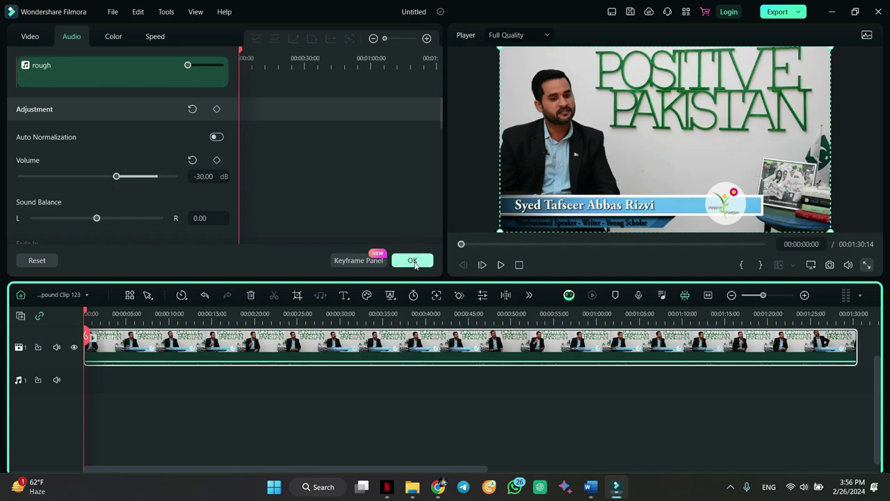
pyautogui.click(413, 261)
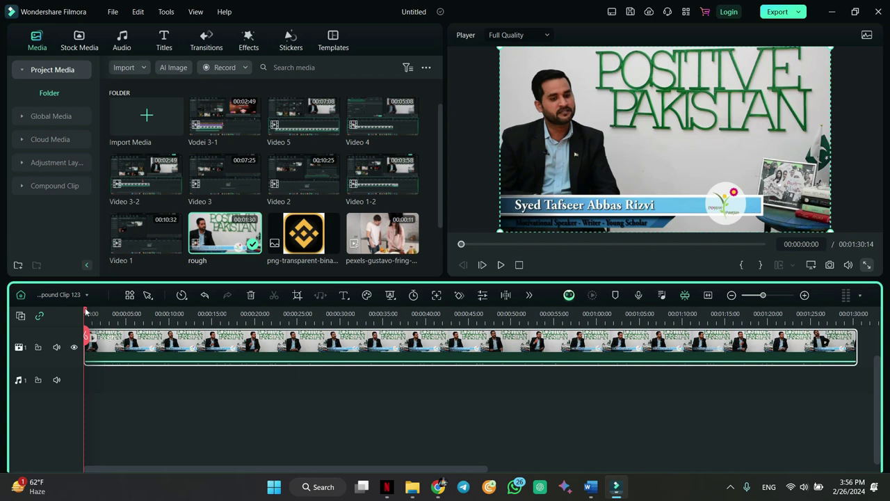
# - Browse the Zoom, Basic and Trending transitions and preview the graduation-style one
pyautogui.click(206, 43)
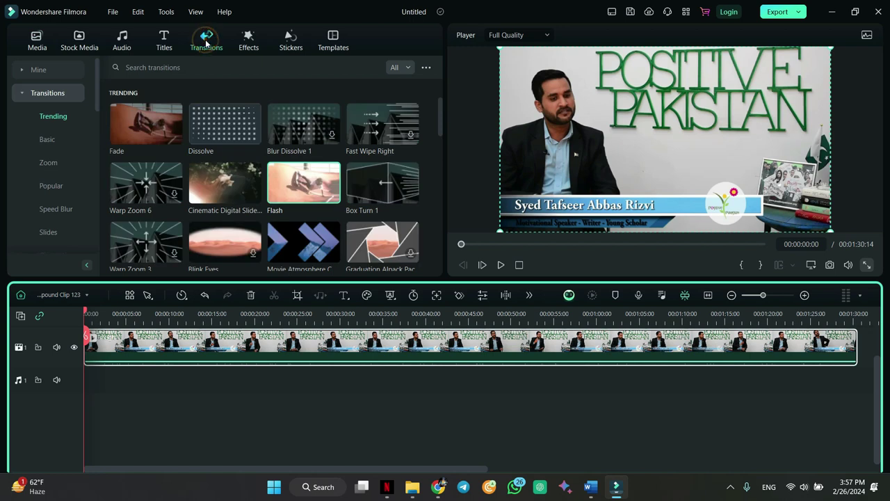
pyautogui.click(51, 166)
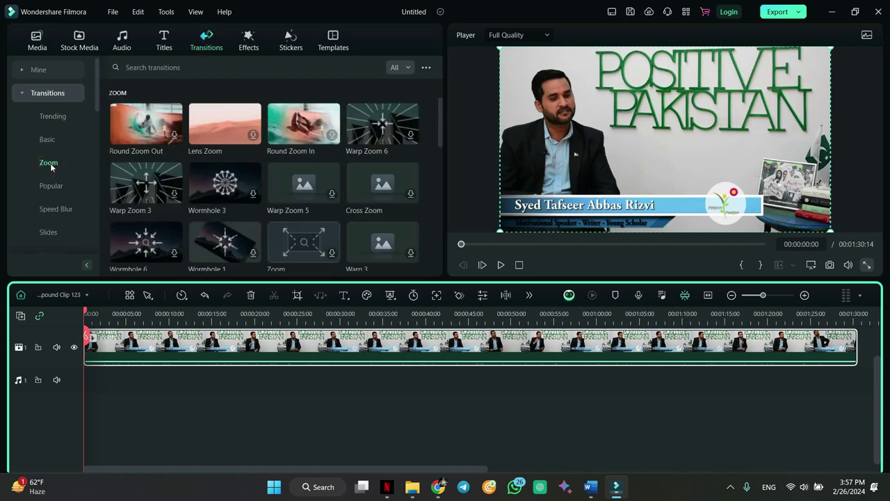
pyautogui.click(50, 140)
pyautogui.click(51, 116)
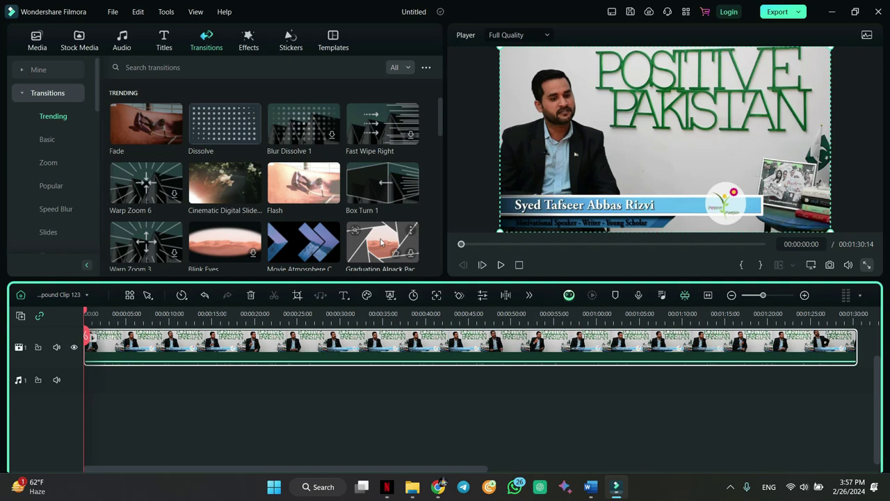
pyautogui.scroll(-2, 410, 237)
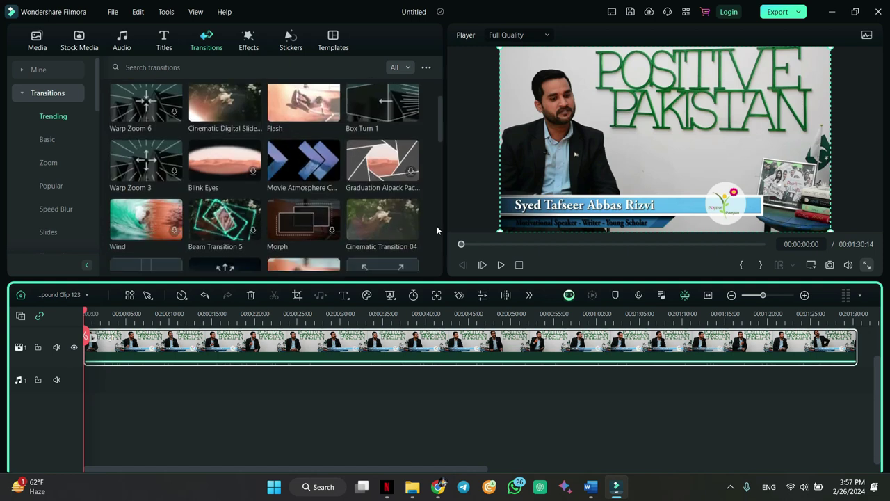
pyautogui.click(413, 172)
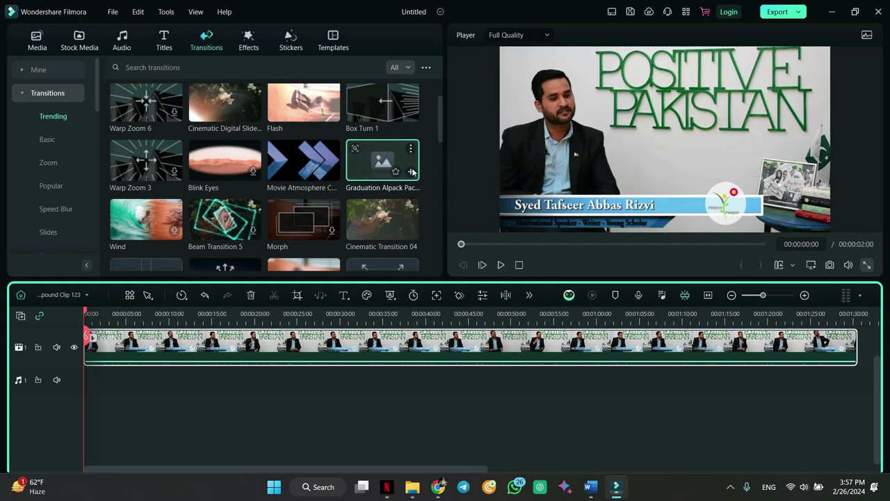
# - Add the downloaded Graduation transition at the clip start and play it through to 00:00:22:12
pyautogui.click(28, 69)
pyautogui.click(44, 118)
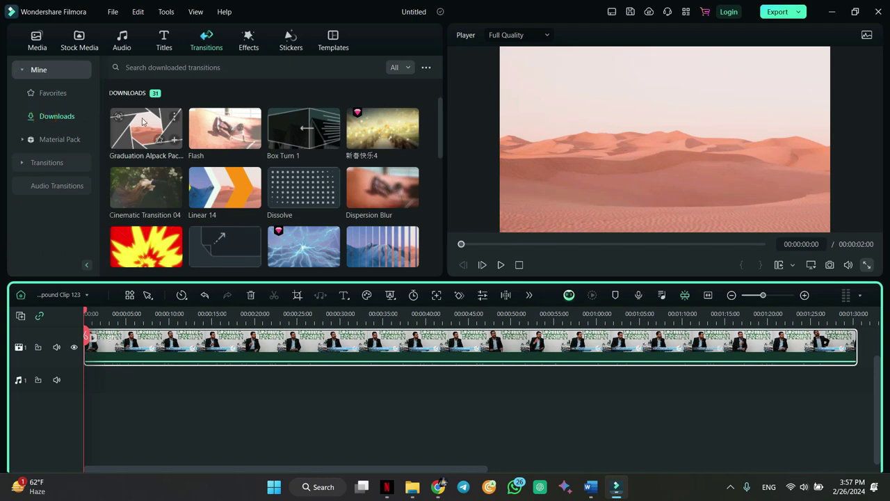
pyautogui.moveTo(143, 122); pyautogui.dragTo(82, 348)
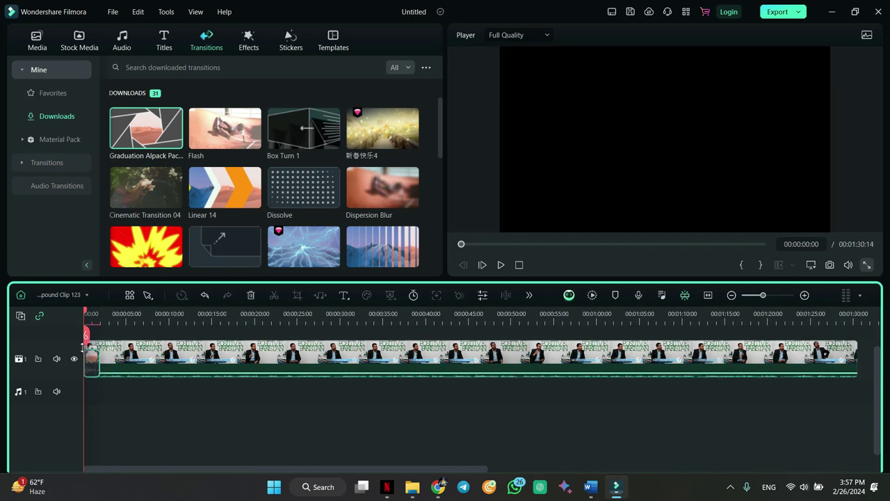
pyautogui.press('space')
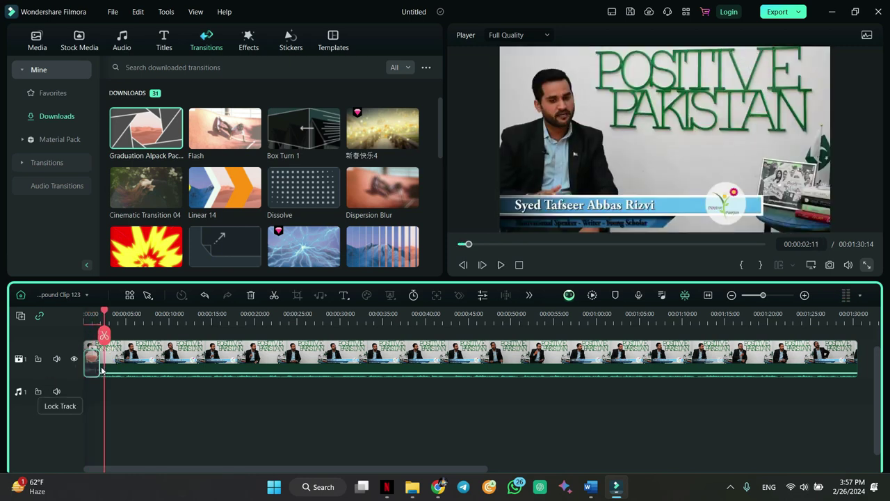
pyautogui.moveTo(108, 313); pyautogui.dragTo(276, 306)
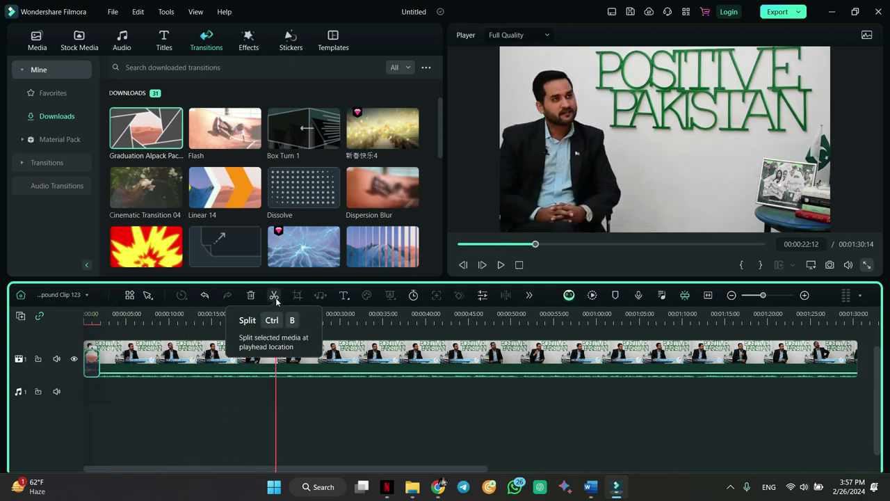
# - Split the interview clip at 00:00:22:12, add Cinematic Transition 04 there, and play it back
pyautogui.moveTo(286, 339)
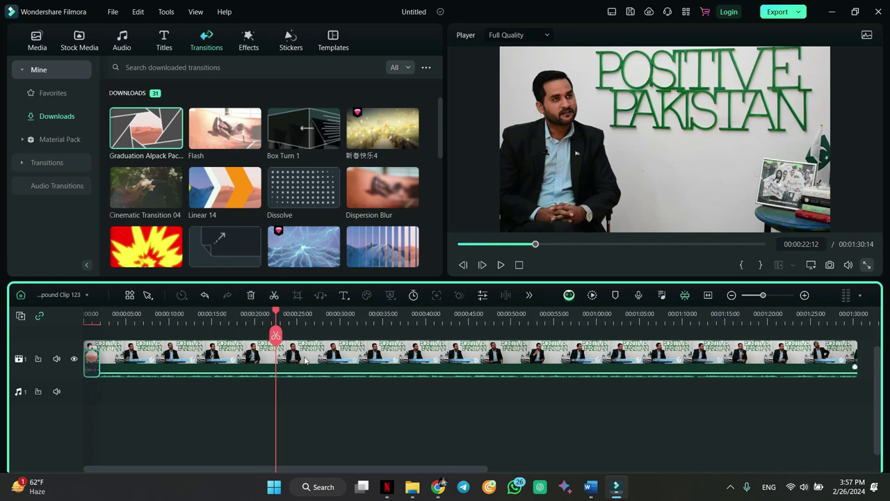
pyautogui.click(305, 356)
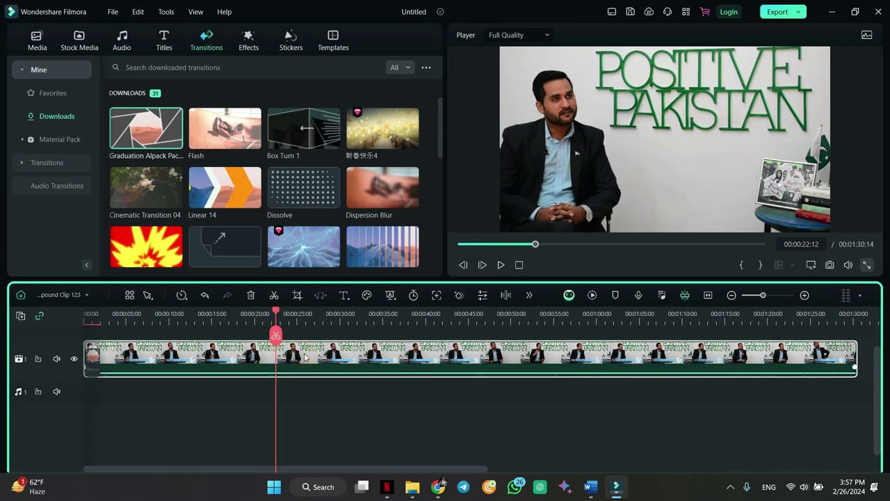
pyautogui.hotkey('ctrl', 'b')
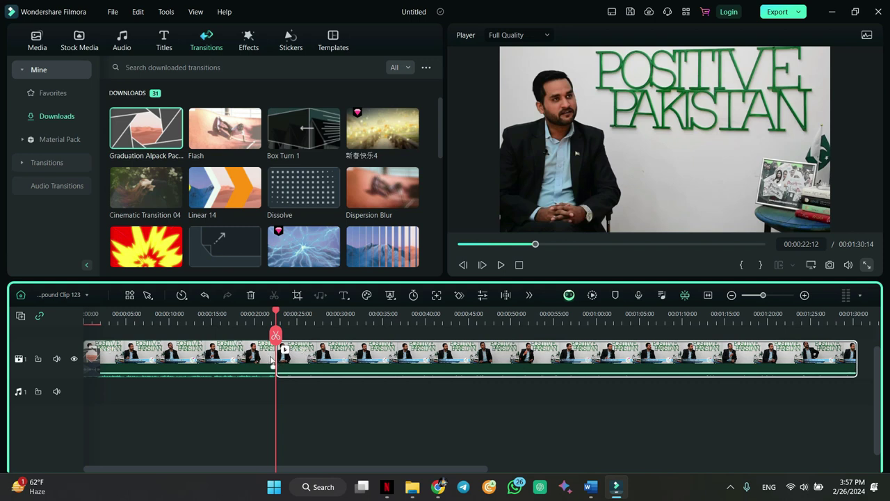
pyautogui.moveTo(321, 201)
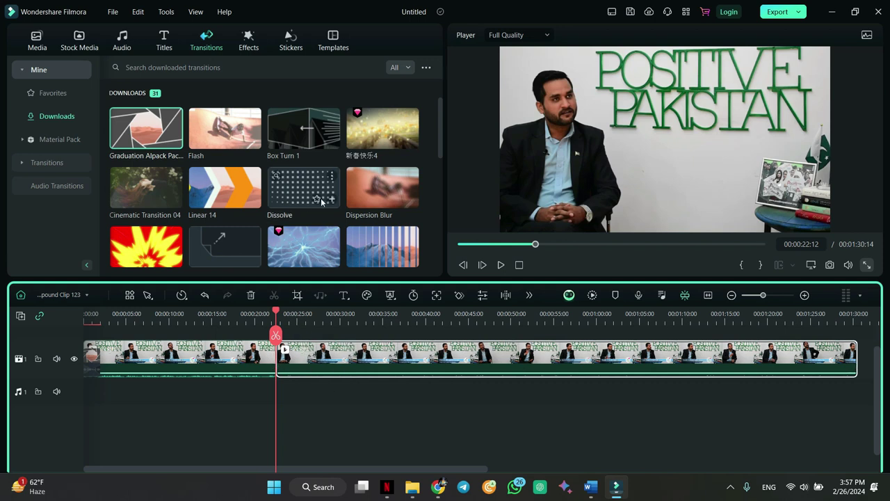
pyautogui.moveTo(137, 194); pyautogui.dragTo(280, 362)
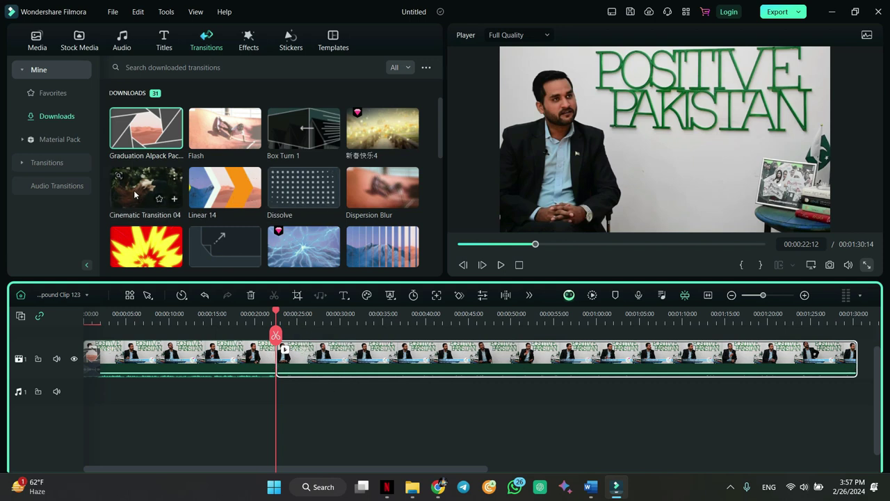
pyautogui.moveTo(277, 314); pyautogui.dragTo(264, 314)
pyautogui.press('space')
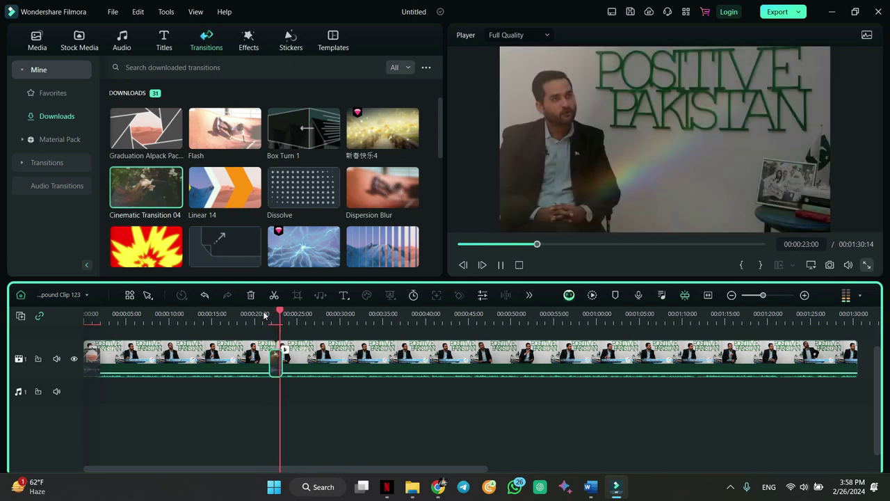
# - Split the clip again at 00:00:44:08 and add Box Turn 1 there with an adjusted duration
pyautogui.moveTo(288, 311); pyautogui.dragTo(462, 305)
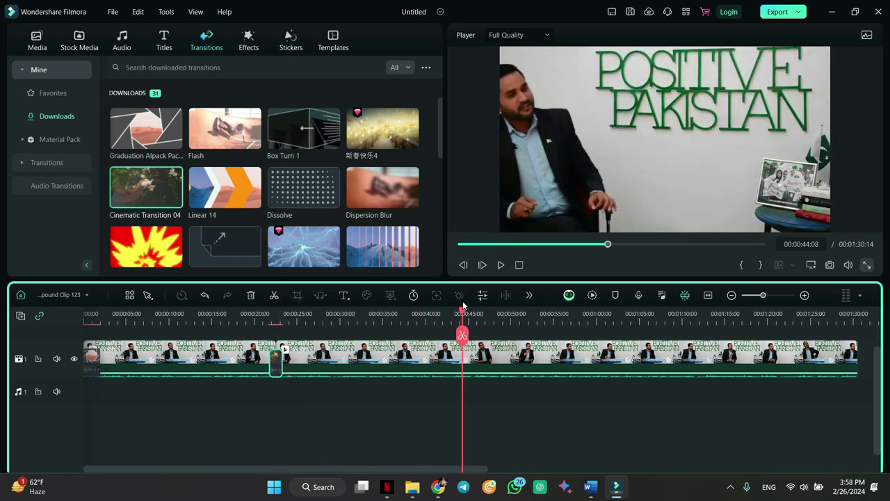
pyautogui.hotkey('ctrl', 'b')
pyautogui.moveTo(321, 152); pyautogui.dragTo(462, 358)
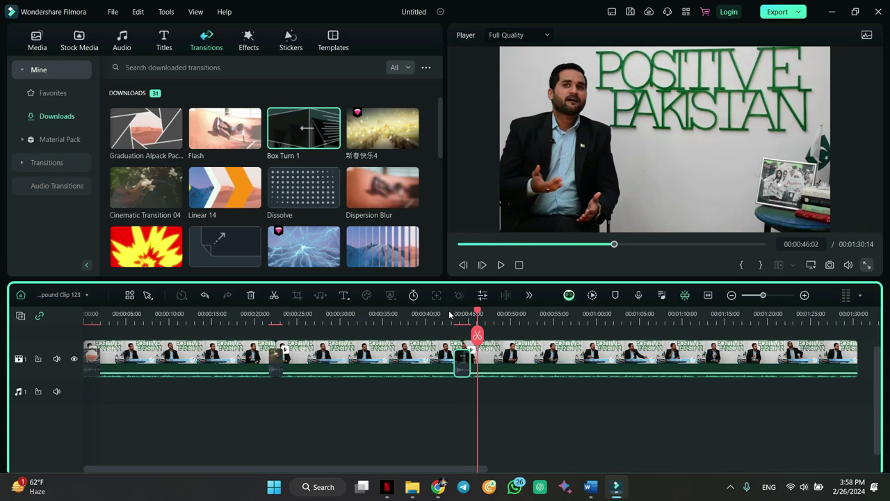
pyautogui.moveTo(473, 371); pyautogui.dragTo(468, 363)
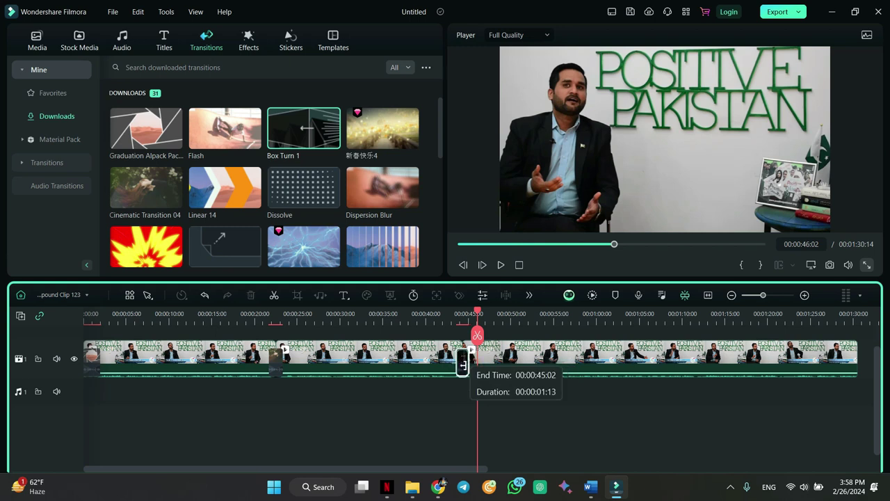
pyautogui.doubleClick(463, 363)
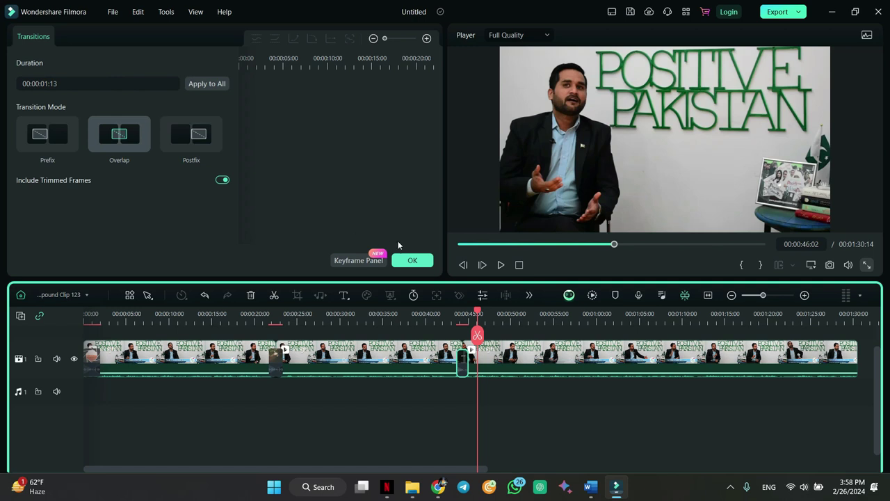
pyautogui.click(411, 261)
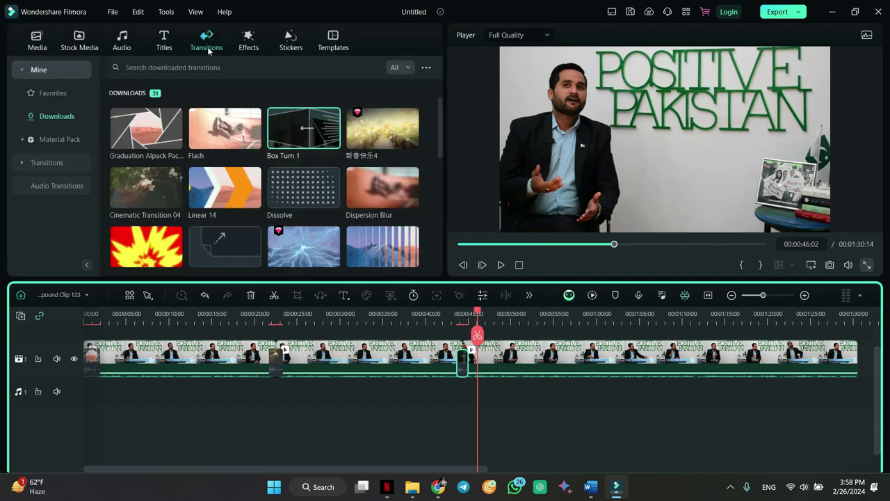
# - Browse the downloaded transitions under Mine
pyautogui.scroll(-5, 370, 229)
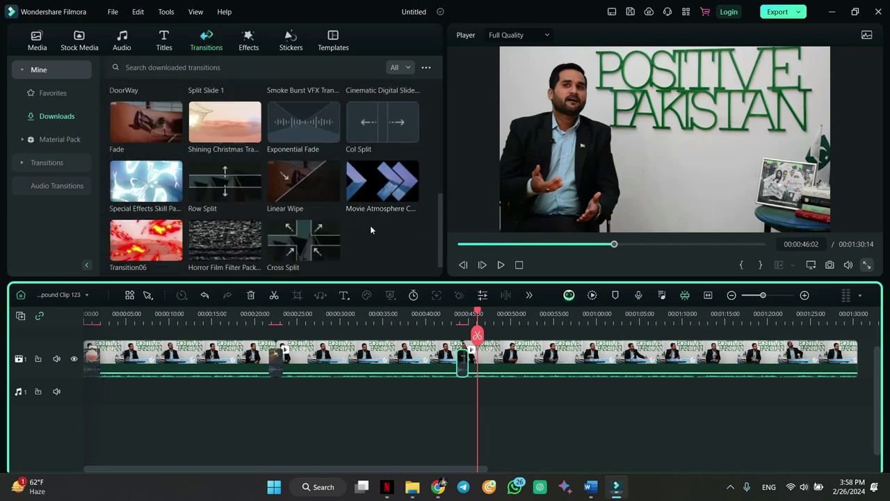
pyautogui.scroll(-1, 370, 225)
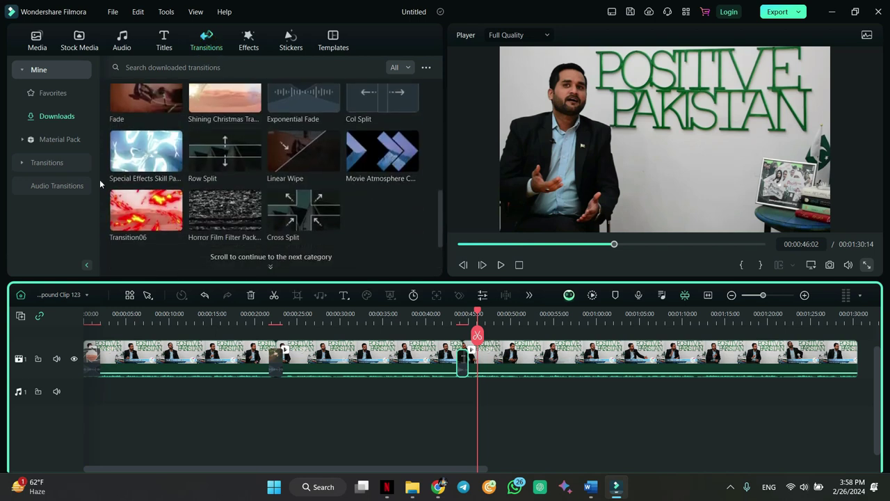
pyautogui.click(27, 76)
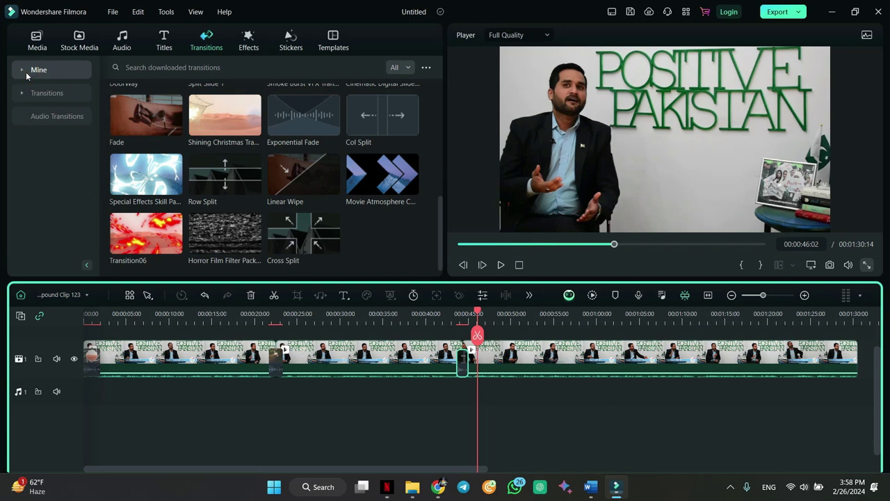
pyautogui.click(21, 73)
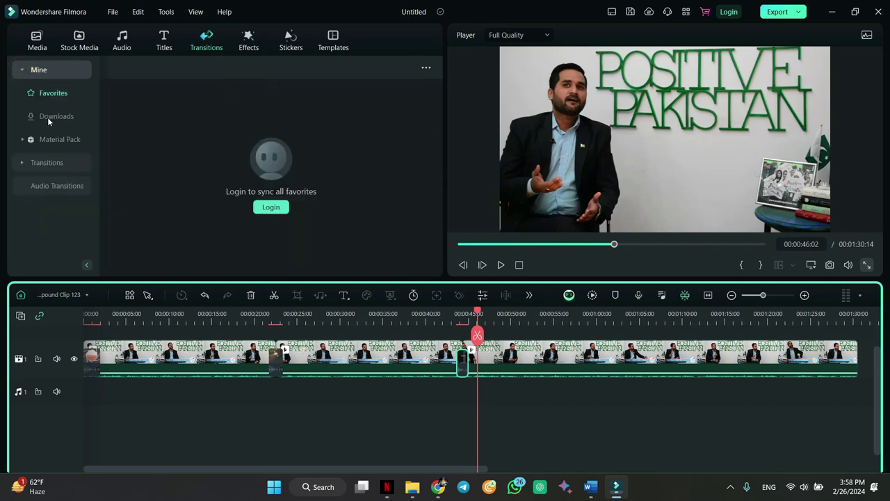
pyautogui.click(51, 116)
pyautogui.scroll(-5, 371, 206)
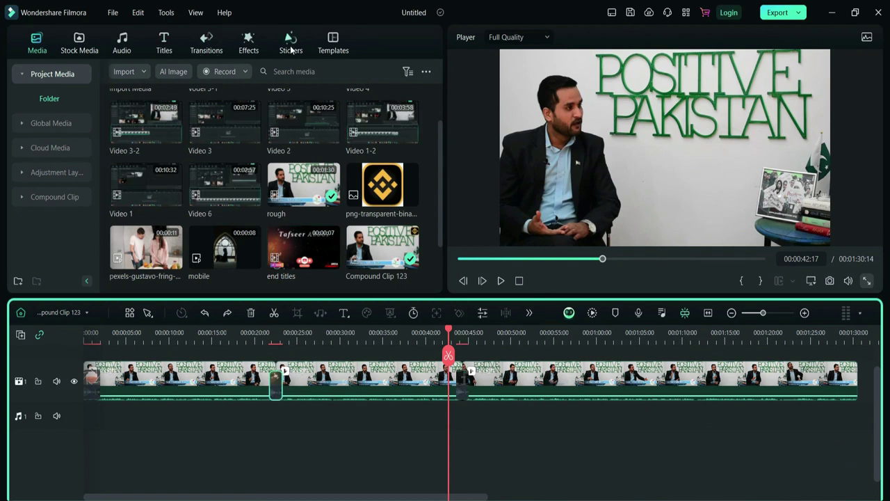
# - Check the transitions at both splits and rewind playback to the start of the video
pyautogui.click(458, 379)
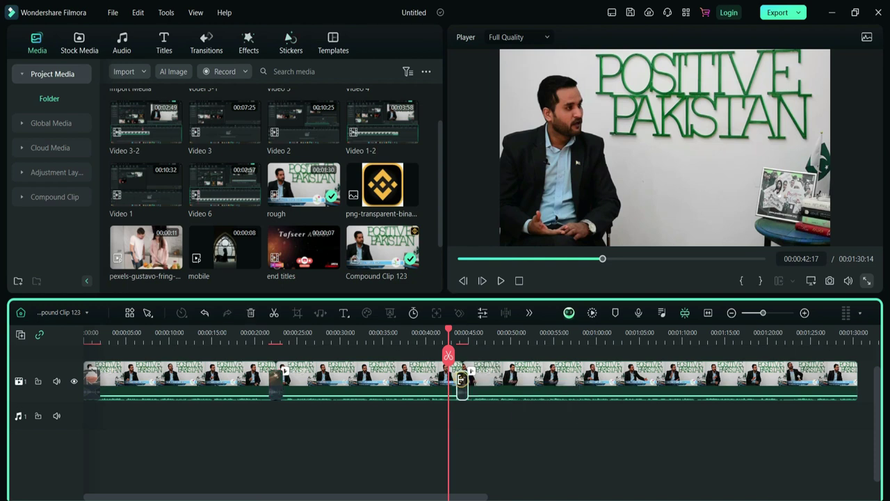
pyautogui.click(275, 391)
pyautogui.click(91, 380)
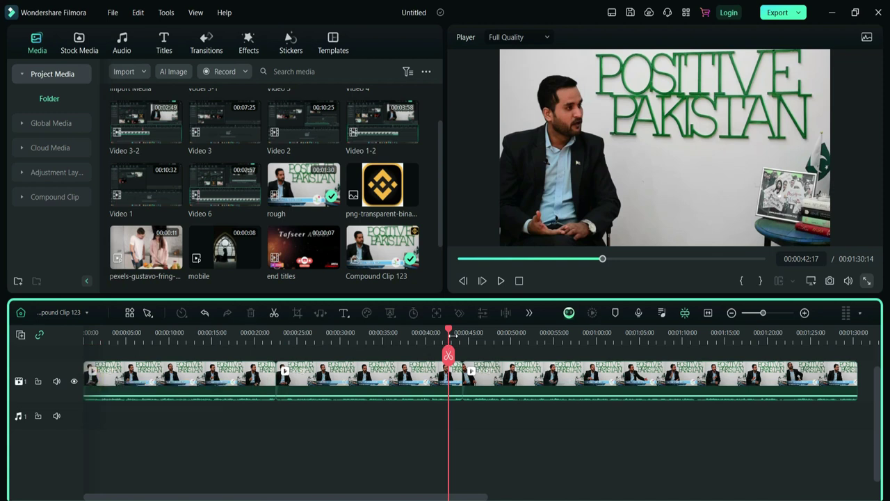
pyautogui.moveTo(442, 331); pyautogui.dragTo(46, 326)
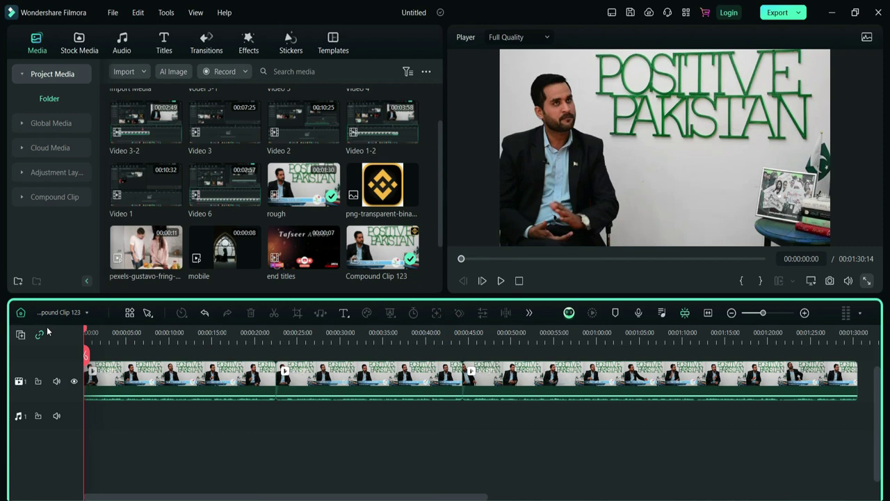
# - Add the News Style Pack lower third above the interview and play it
pyautogui.click(164, 45)
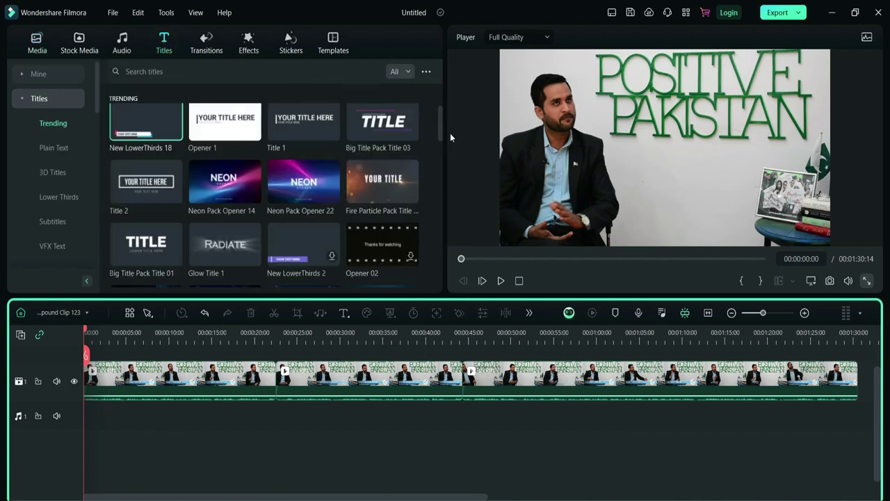
pyautogui.moveTo(441, 128); pyautogui.dragTo(438, 232)
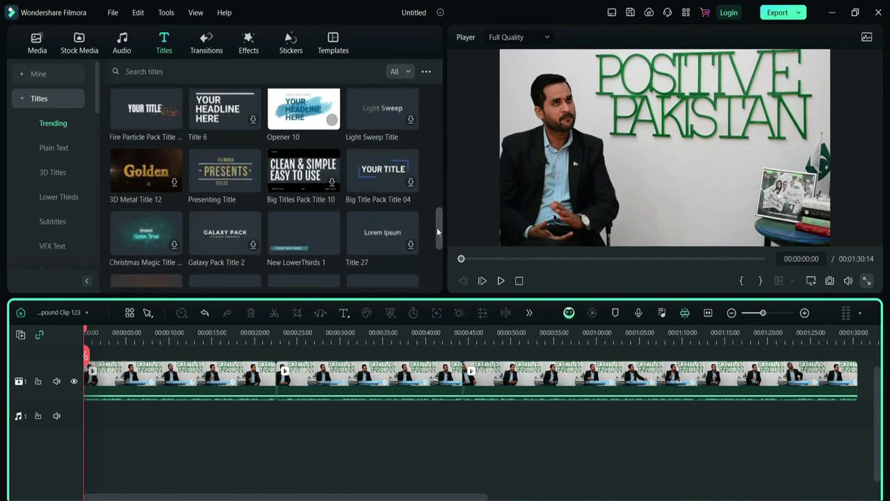
pyautogui.click(60, 176)
pyautogui.click(59, 195)
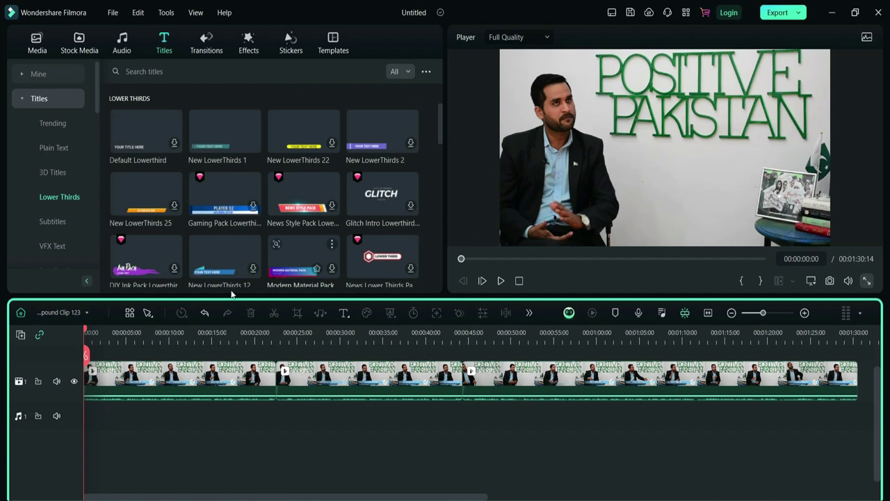
pyautogui.moveTo(294, 191); pyautogui.dragTo(90, 372)
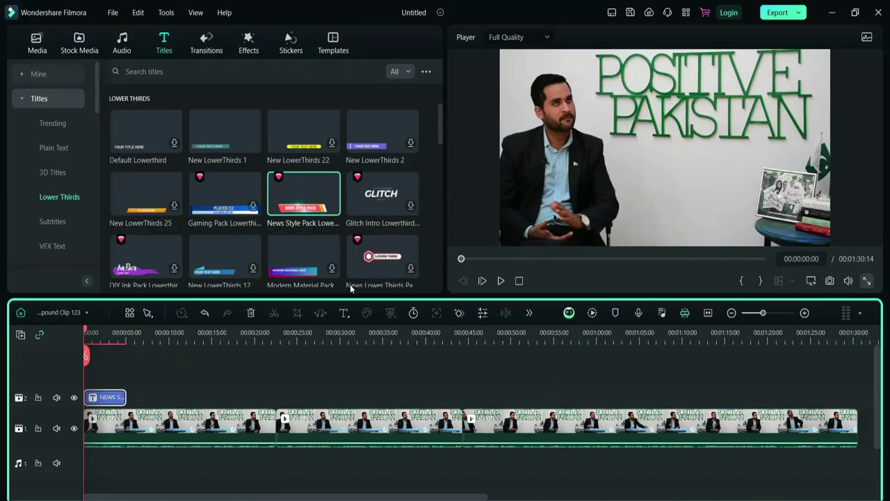
pyautogui.press('space')
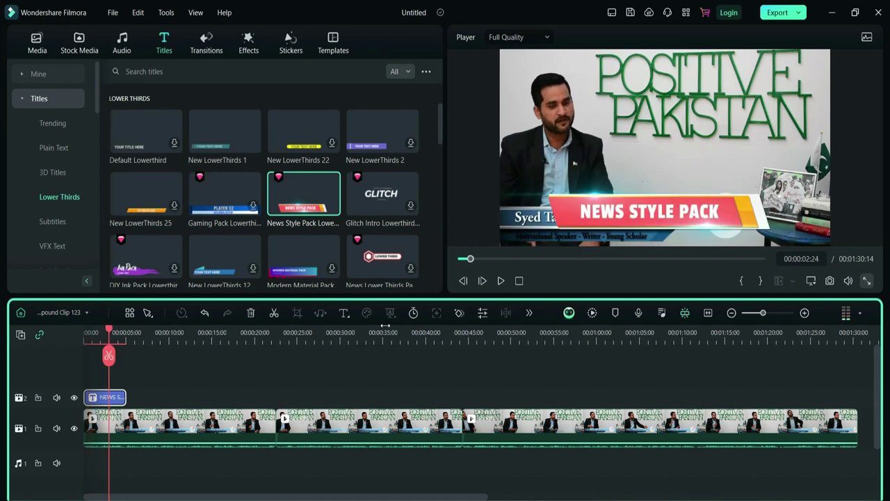
# - Change the lower third's text to 'tafssser', then delete the title clip from the timeline
pyautogui.doubleClick(627, 215)
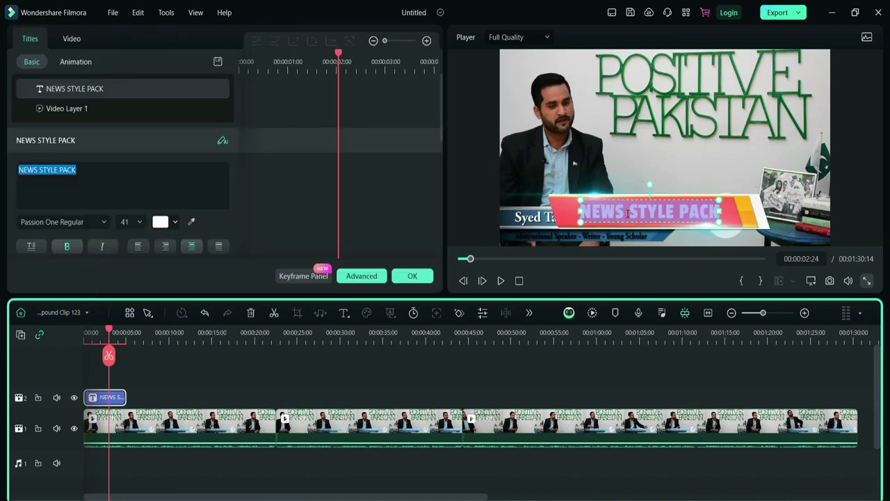
pyautogui.click(629, 212)
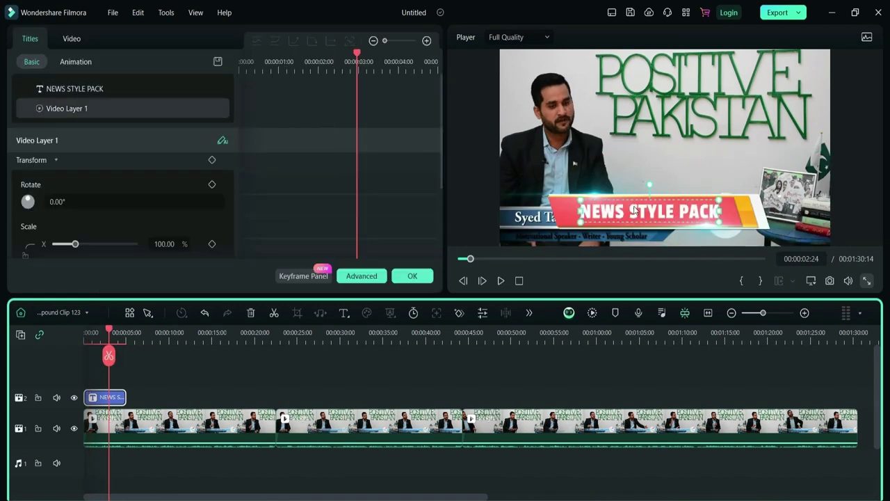
pyautogui.click(634, 207)
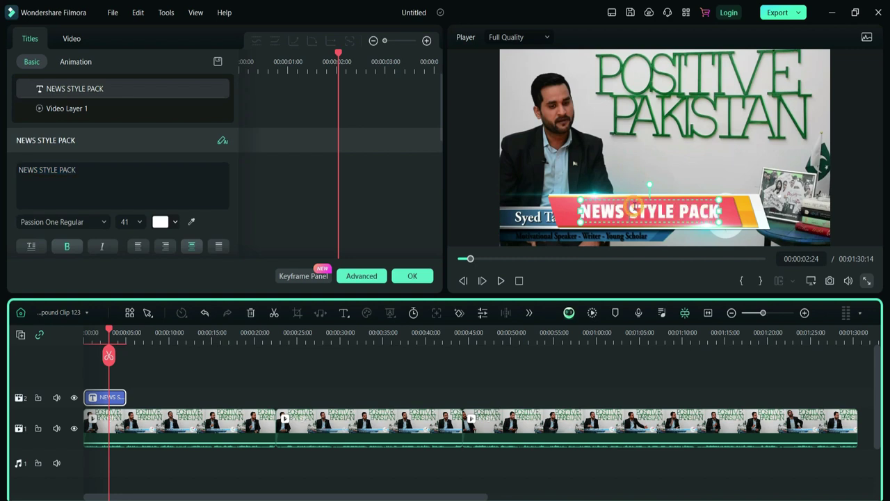
pyautogui.doubleClick(634, 207)
pyautogui.write('tafss')
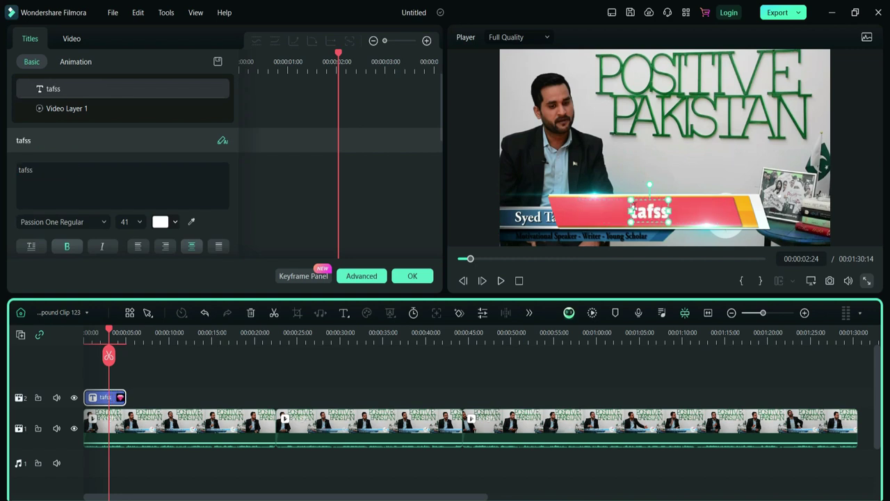
pyautogui.write('ser')
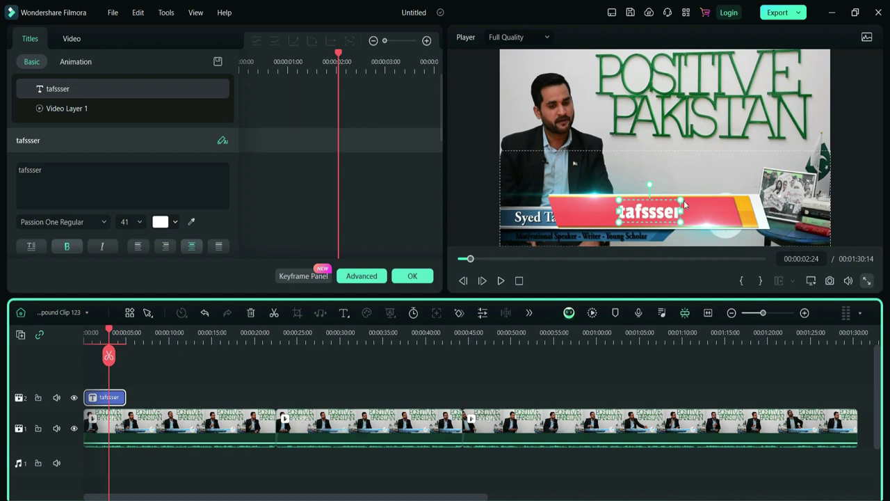
pyautogui.click(100, 396)
pyautogui.press('Delete')
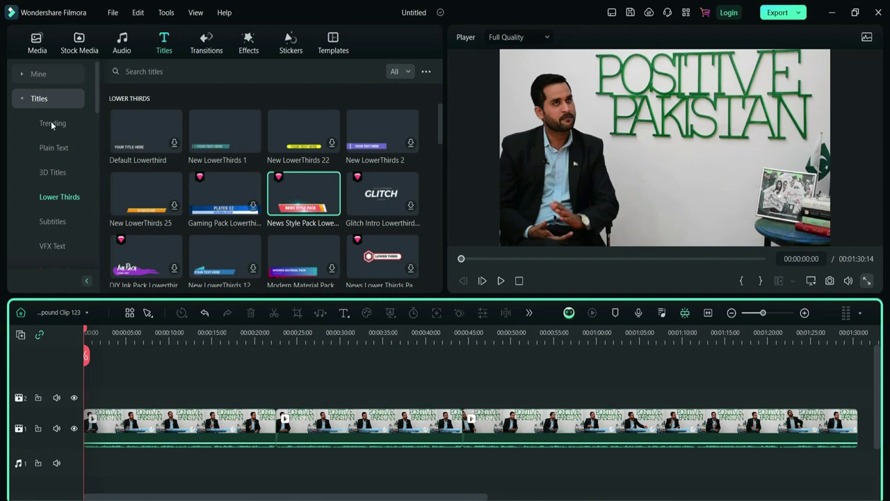
# - Browse the Trending titles and place Neon Pack Opener 14 at the video's start, then preview it
pyautogui.click(50, 123)
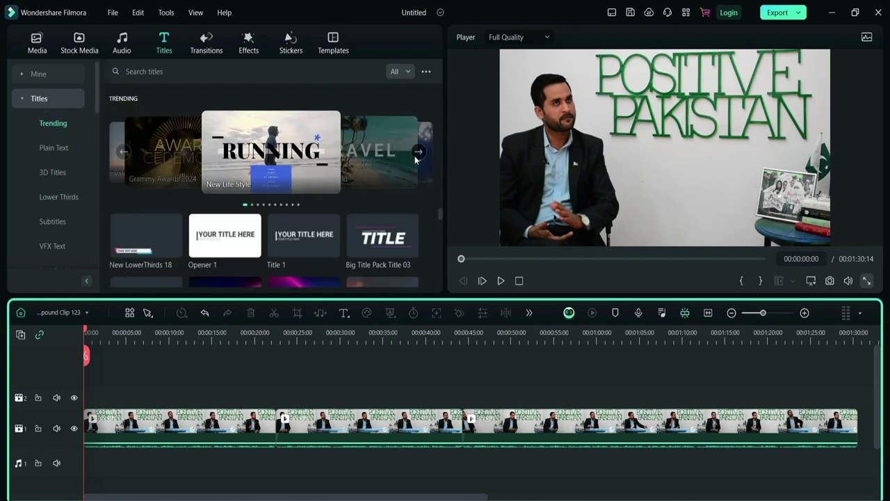
pyautogui.click(417, 153)
pyautogui.click(417, 153)
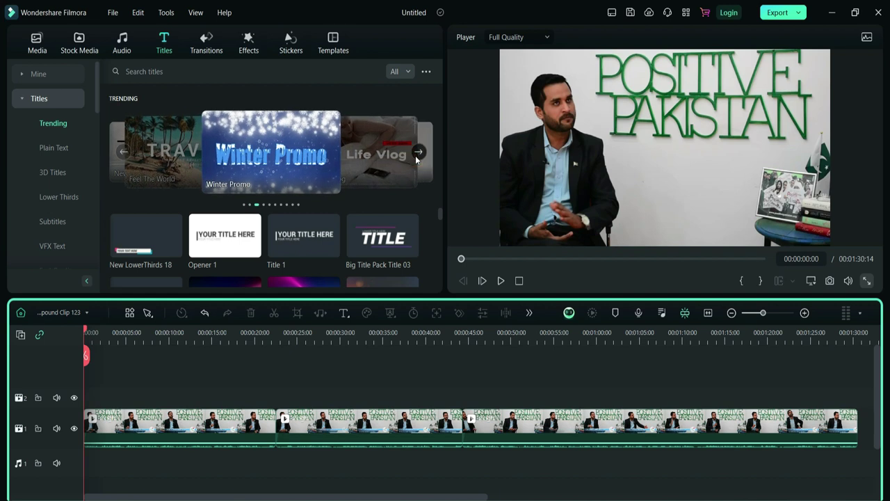
pyautogui.click(418, 153)
pyautogui.scroll(-5, 424, 226)
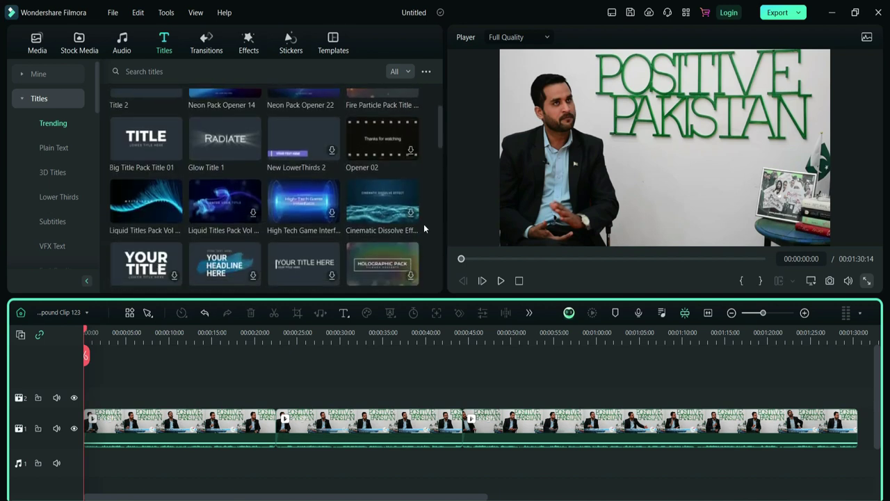
pyautogui.scroll(1, 424, 224)
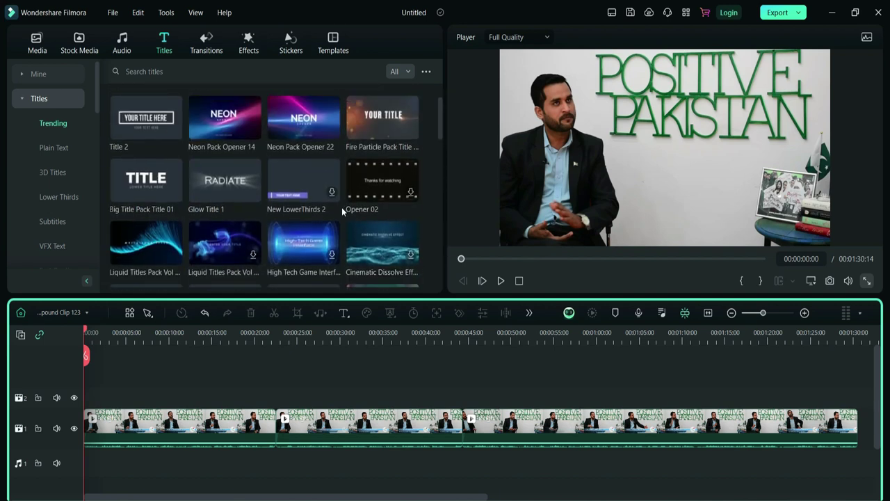
pyautogui.moveTo(213, 128); pyautogui.dragTo(88, 424)
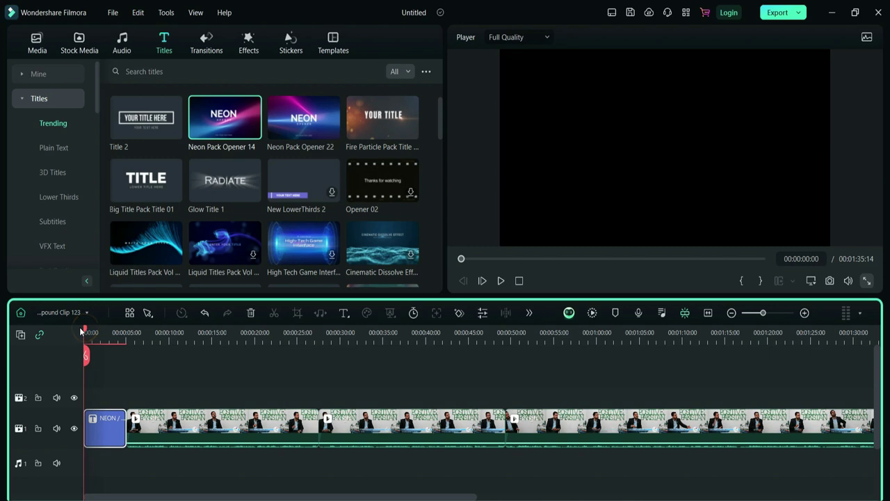
pyautogui.moveTo(83, 330)
pyautogui.mouseDown()
pyautogui.moveTo(139, 327)
pyautogui.moveTo(84, 326)
pyautogui.mouseUp()
# - Replace the NEON heading with CRYPTOSTAR at font size 74
pyautogui.doubleClick(102, 440)
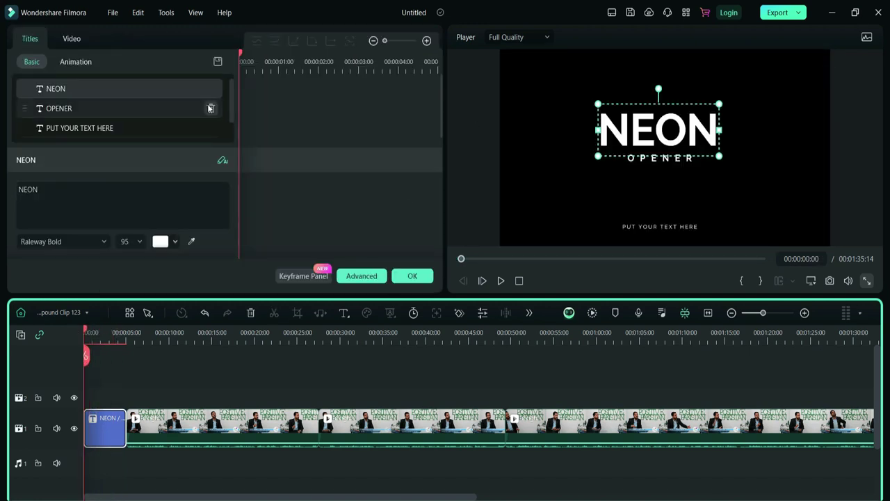
pyautogui.click(51, 189)
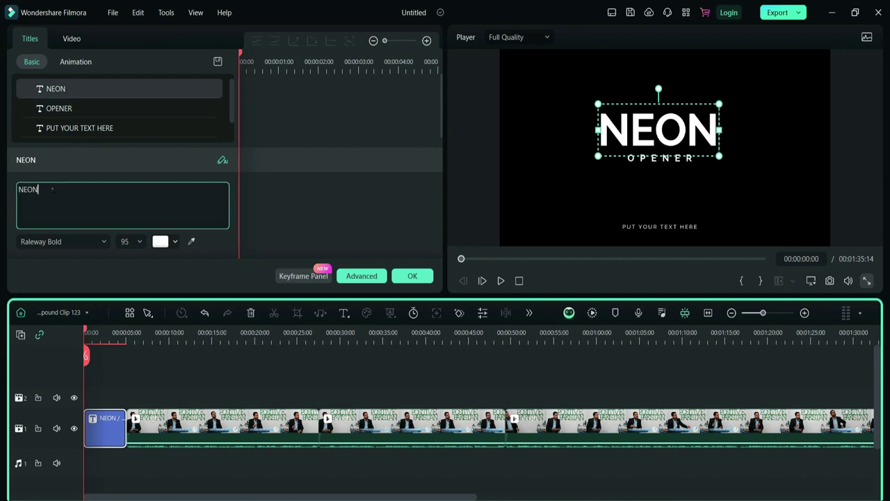
pyautogui.doubleClick(52, 189)
pyautogui.write('CRYPTOSTAR')
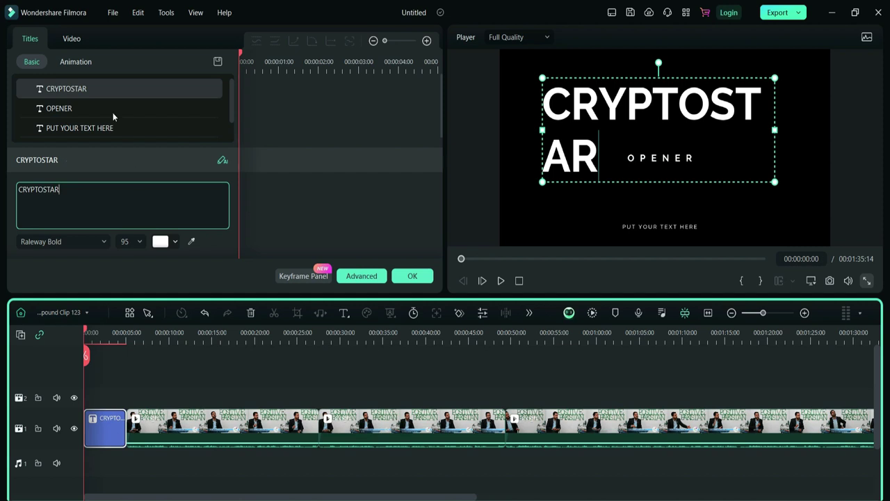
pyautogui.click(126, 241)
pyautogui.write('74')
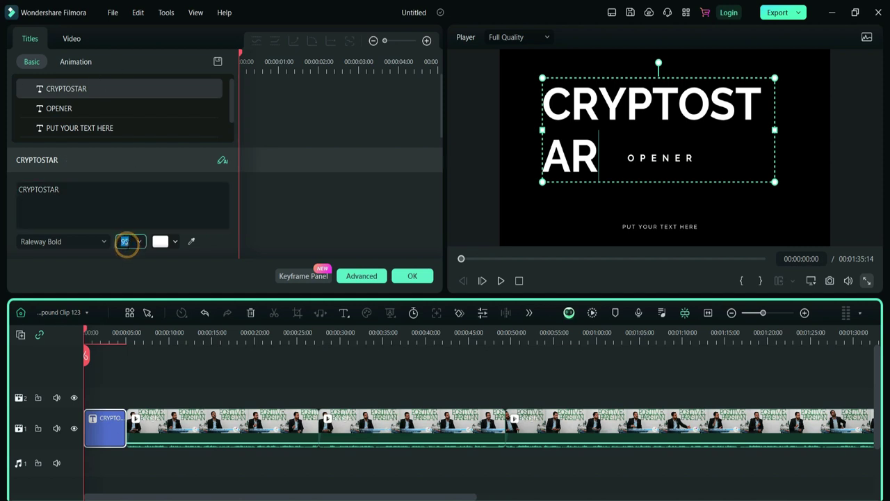
pyautogui.press('Return')
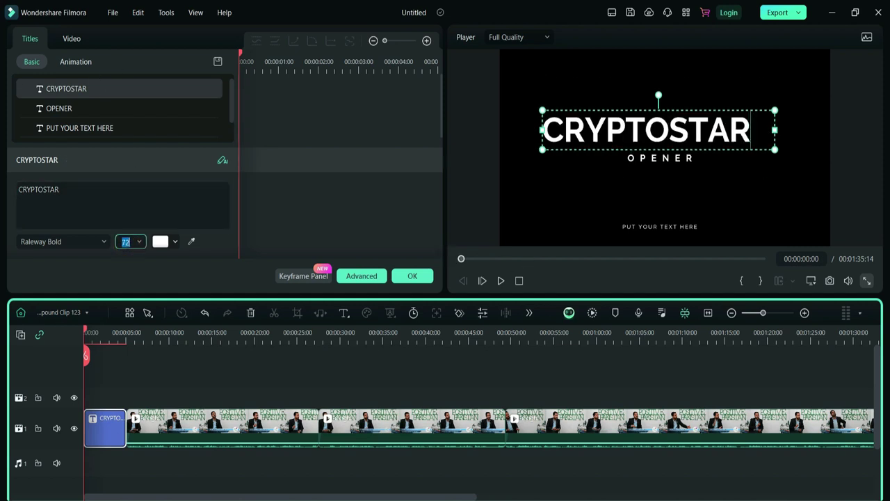
# - Change the OPENER line to SUBSCCRIBE and nudge it slightly left
pyautogui.click(654, 159)
pyautogui.write('SUBSCCRIBE')
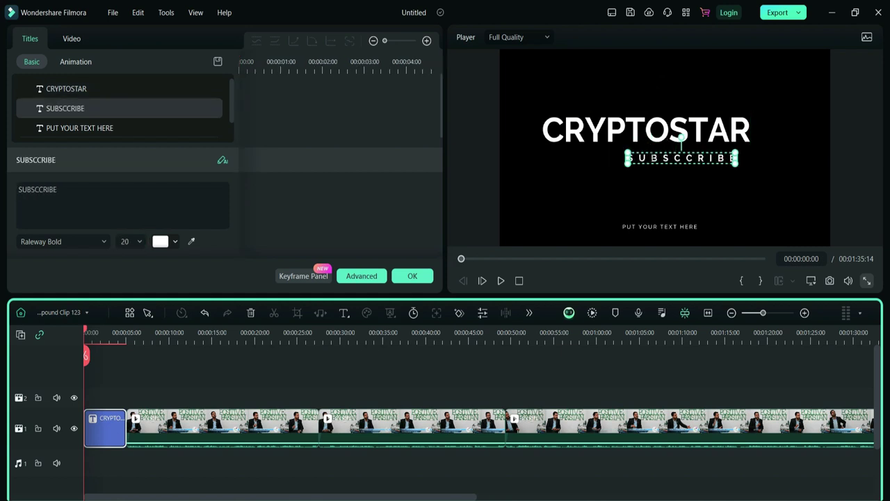
pyautogui.moveTo(695, 158); pyautogui.dragTo(687, 160)
pyautogui.press('Left')
pyautogui.press('Left')
pyautogui.press('Left')
pyautogui.press('Left')
pyautogui.press('Left')
pyautogui.press('Left')
pyautogui.press('Left')
pyautogui.press('Left')
pyautogui.press('Left')
pyautogui.press('Left')
pyautogui.press('Left')
pyautogui.press('Left')
pyautogui.press('Left')
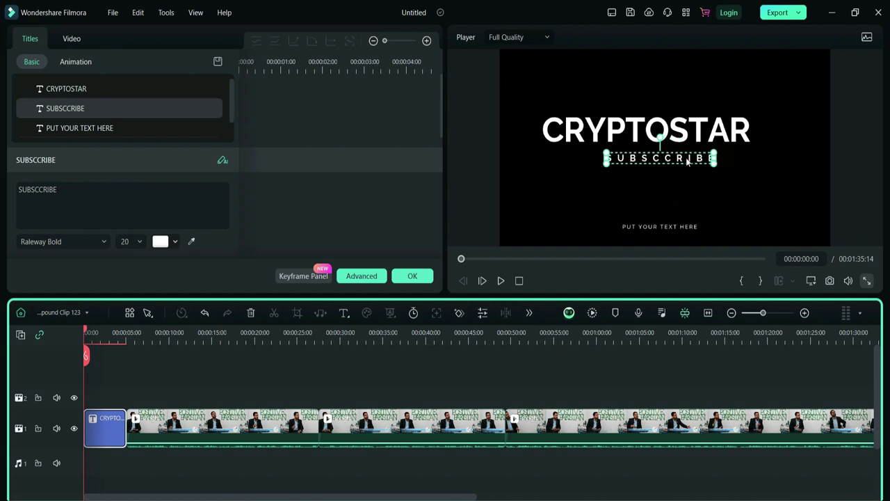
# - Set the bottom line to LIKE N SHARE, confirm the edits, and play the opener
pyautogui.click(651, 225)
pyautogui.click(651, 225)
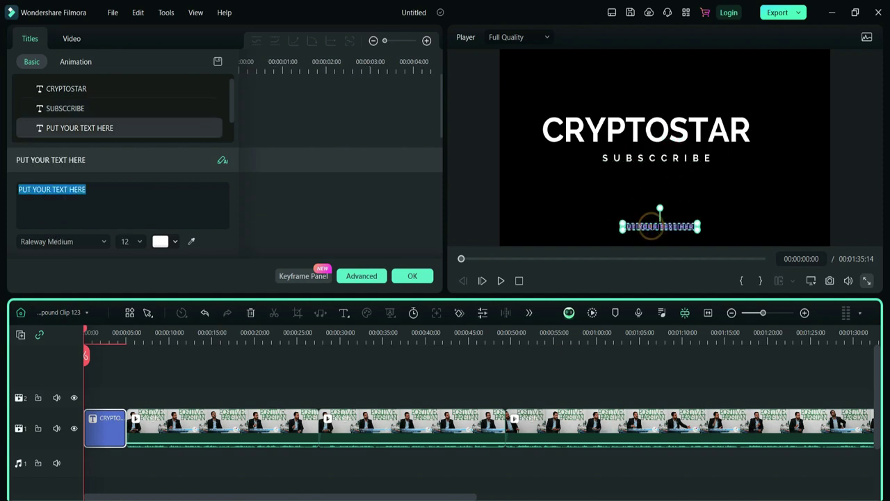
pyautogui.write('LIK')
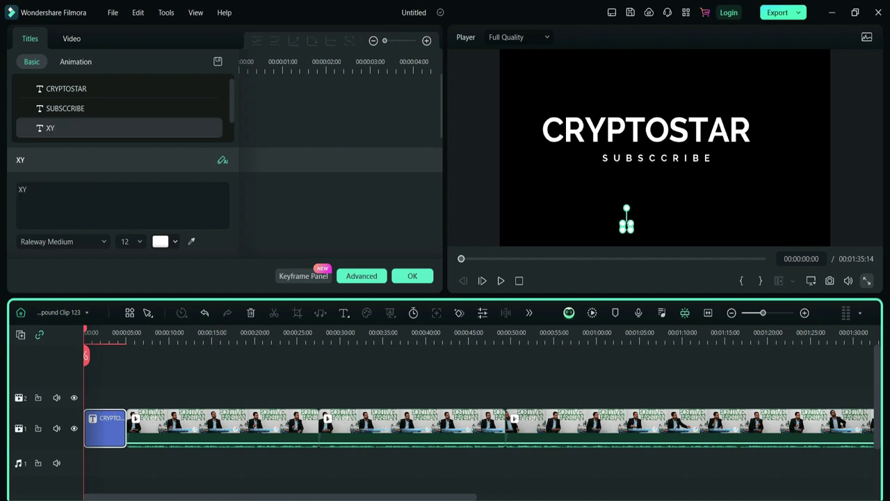
pyautogui.write('N SHARE')
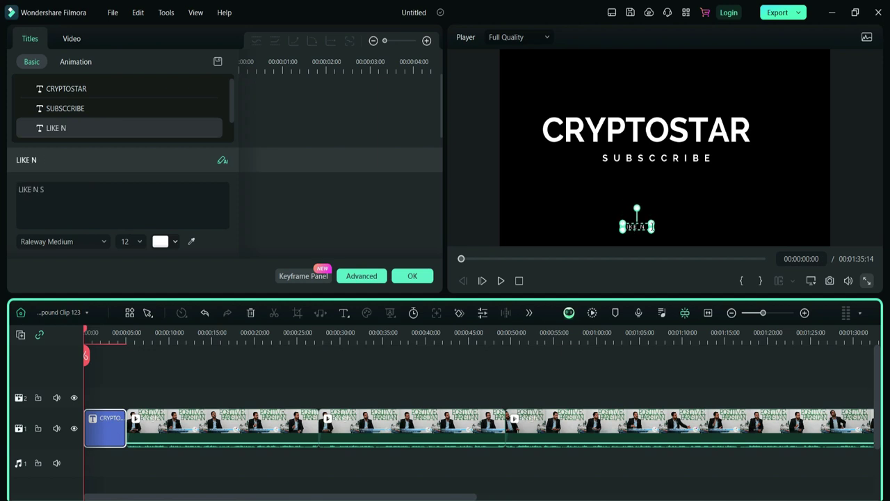
pyautogui.click(589, 203)
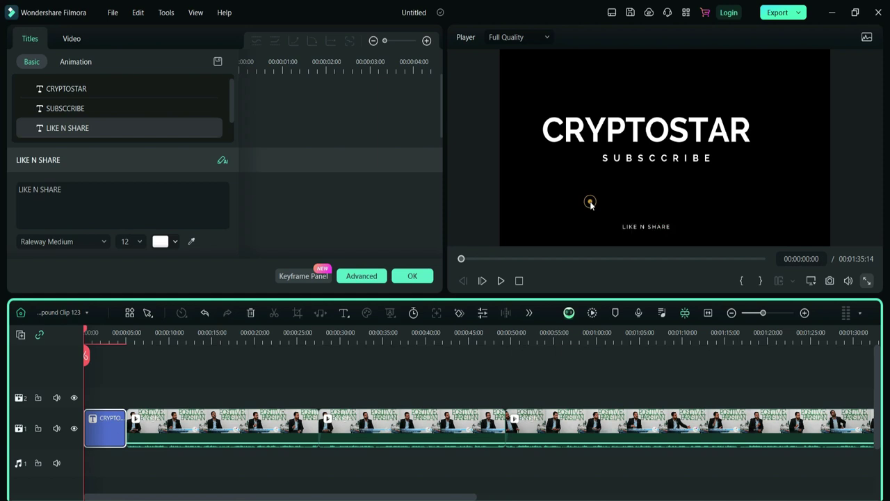
pyautogui.click(417, 274)
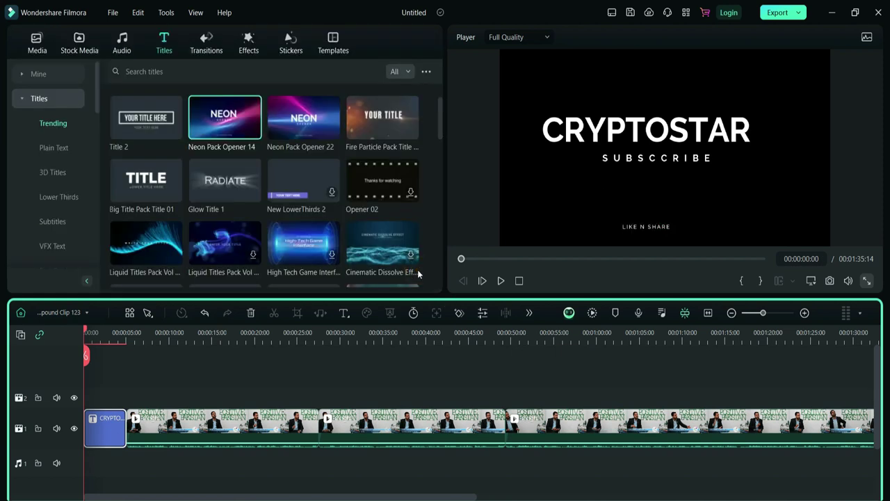
pyautogui.press('space')
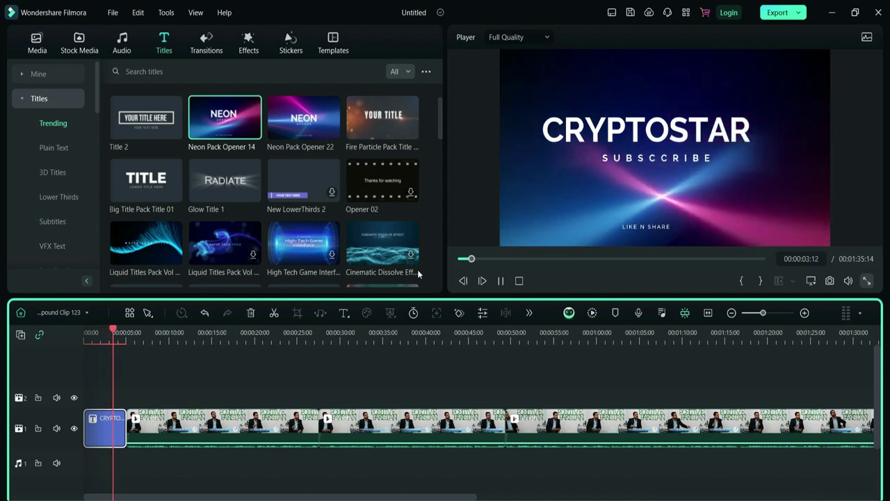
pyautogui.press('space')
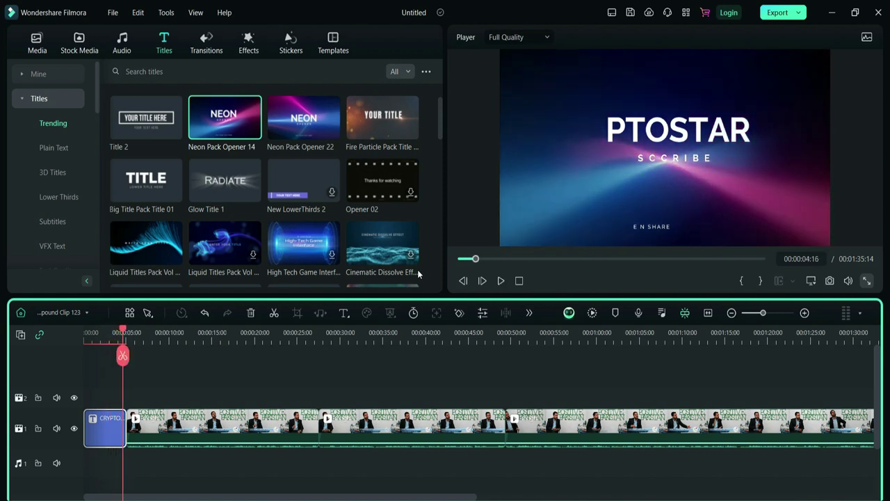
# - Drop Cool Guy-AI Music from downloaded audio onto the audio track and trim it to the opening title
pyautogui.click(127, 48)
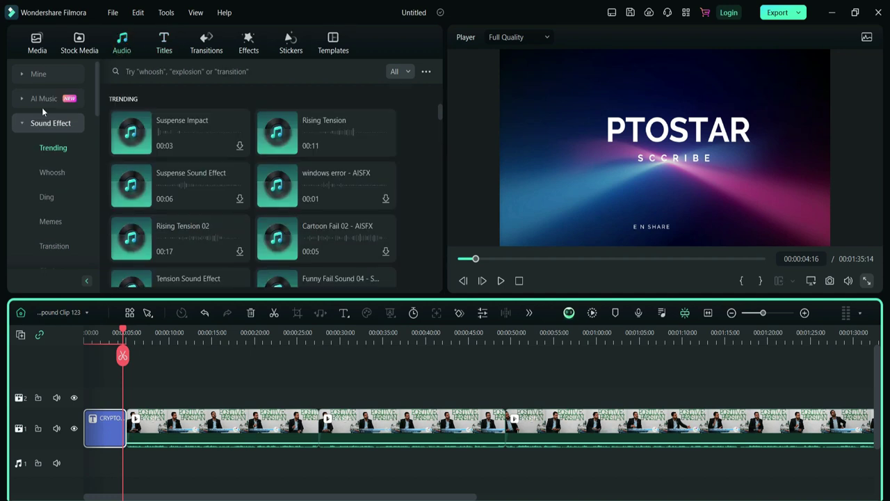
pyautogui.click(34, 74)
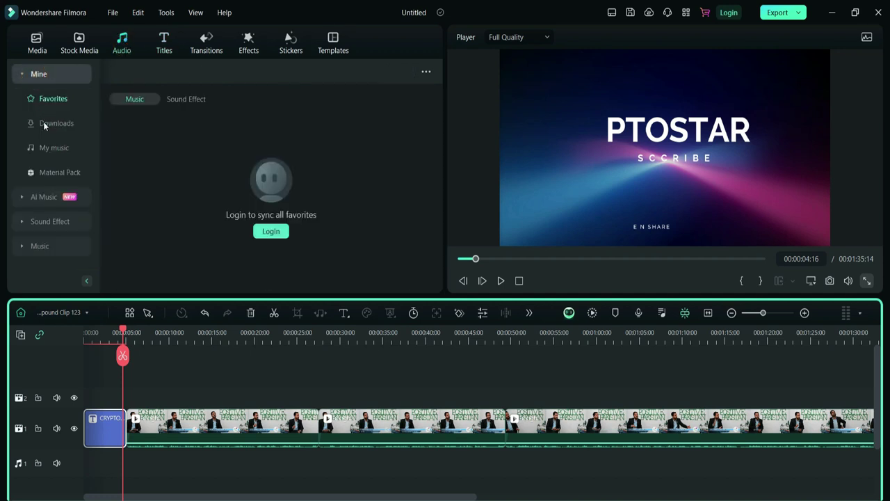
pyautogui.click(43, 122)
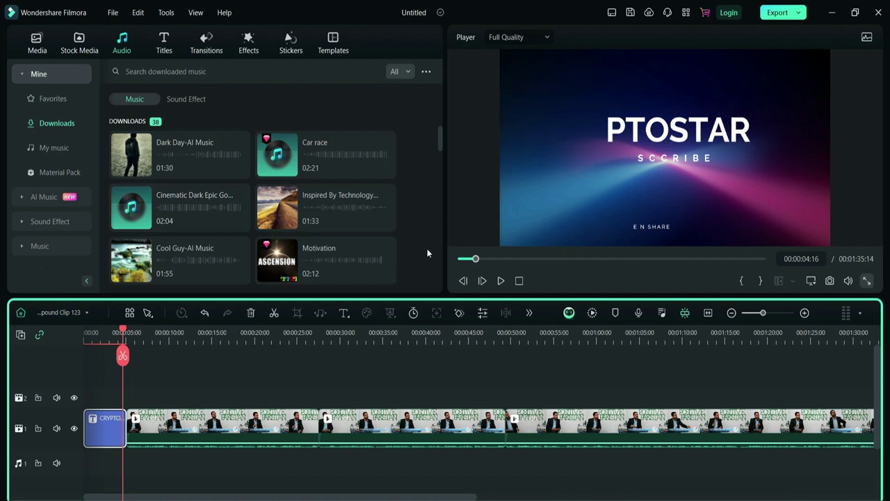
pyautogui.moveTo(392, 264)
pyautogui.moveTo(212, 281)
pyautogui.moveTo(181, 262); pyautogui.dragTo(79, 465)
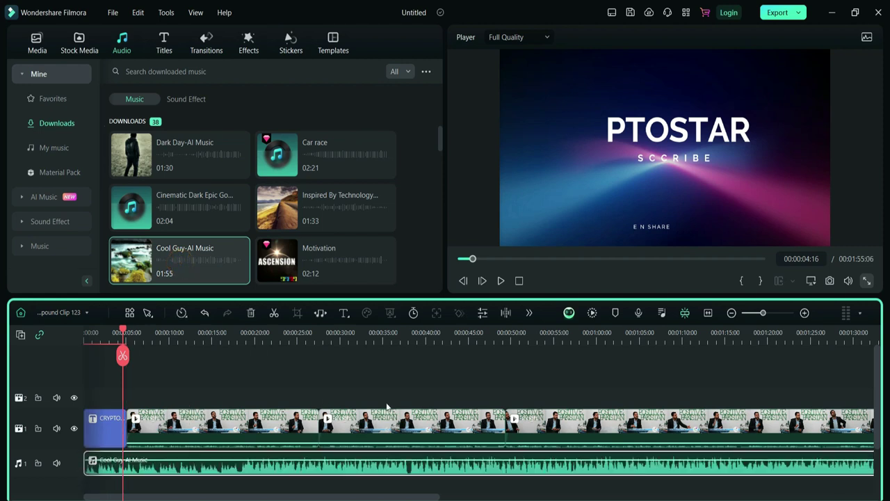
pyautogui.click(710, 314)
pyautogui.moveTo(854, 445); pyautogui.dragTo(103, 467)
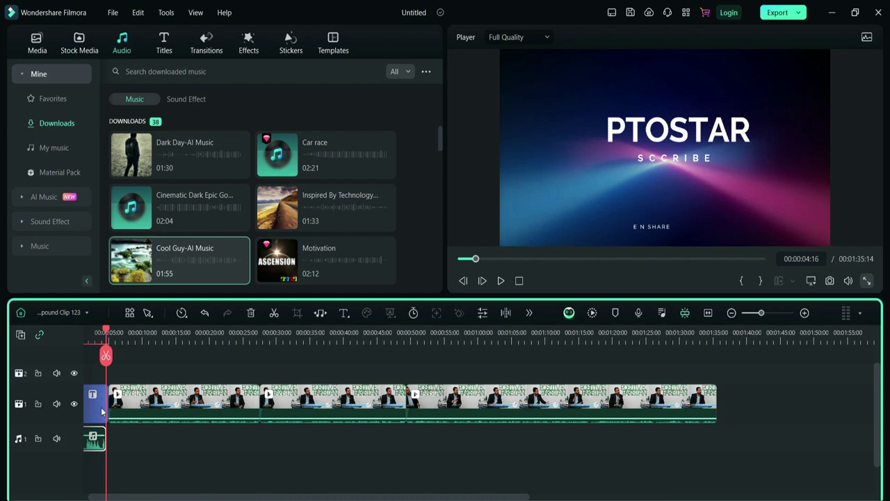
# - Set the Cool Guy-AI Music clip to -10 dB volume, 0.40 s fade-in and 0.67 s fade-out
pyautogui.doubleClick(95, 445)
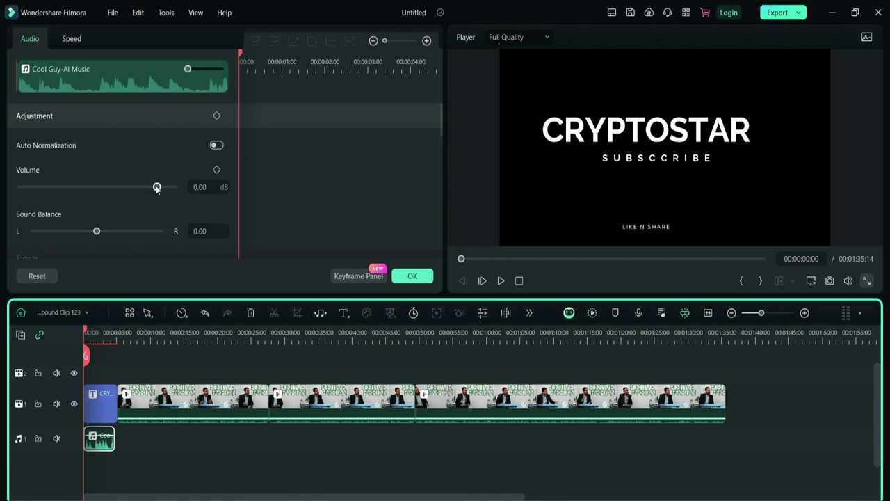
pyautogui.moveTo(157, 187); pyautogui.dragTo(141, 190)
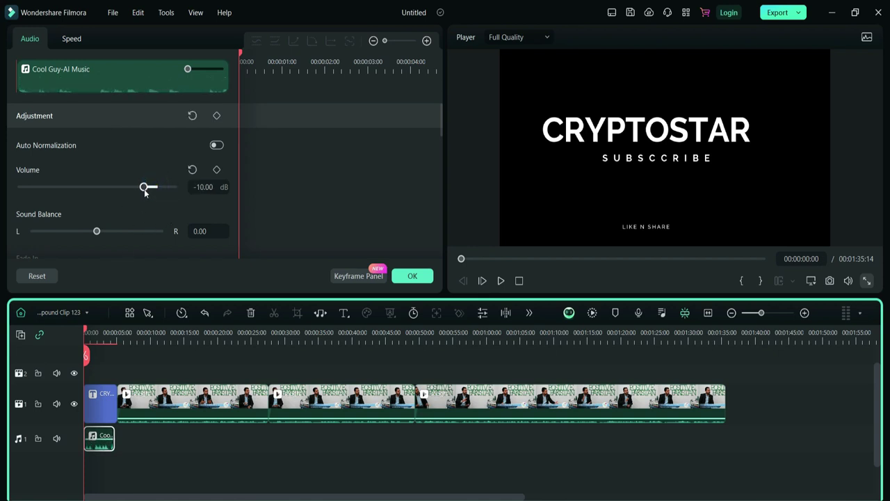
pyautogui.scroll(-3, 89, 208)
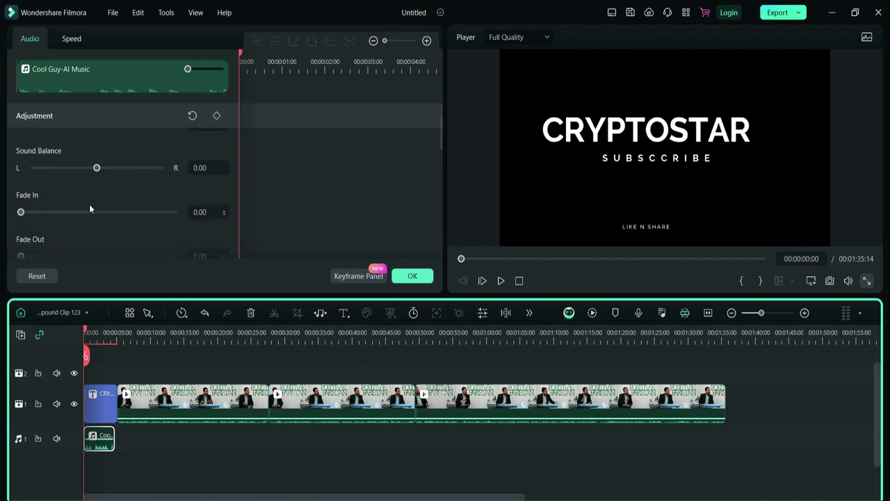
pyautogui.scroll(-1, 89, 207)
pyautogui.moveTo(20, 194); pyautogui.dragTo(34, 195)
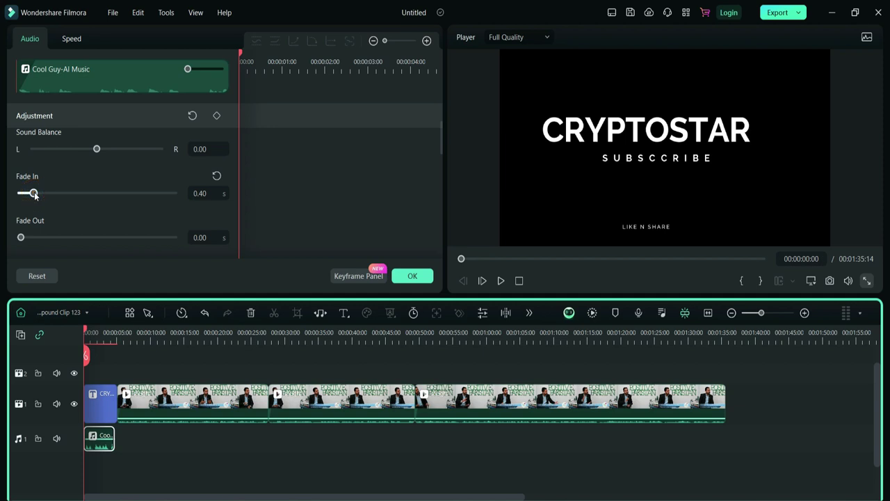
pyautogui.click(43, 237)
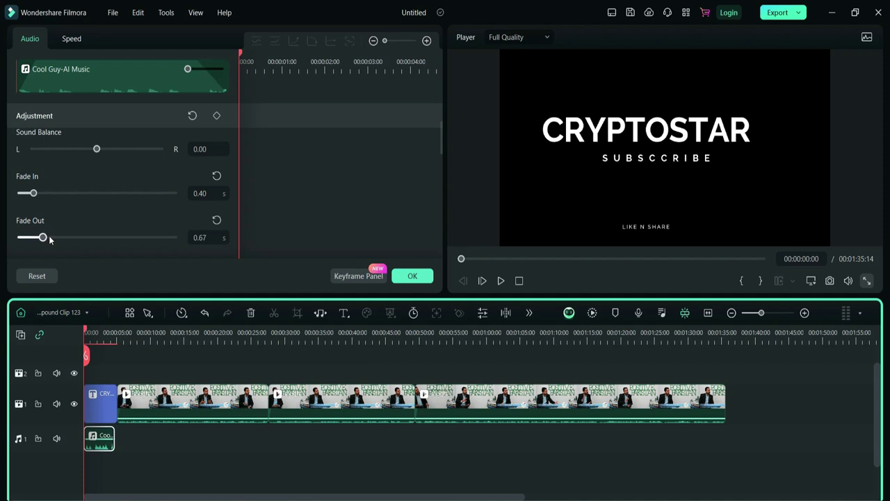
pyautogui.click(412, 275)
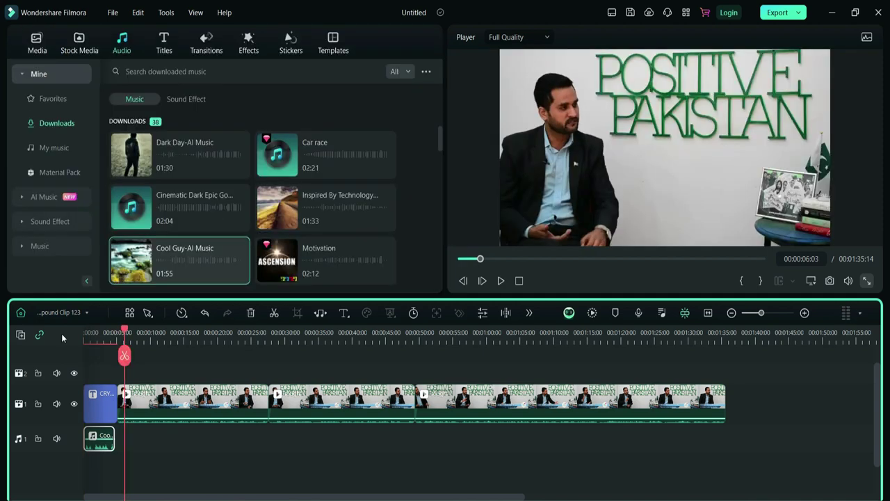
# - Add the end titles clip from Global Media after the last interview clip
pyautogui.moveTo(86, 427); pyautogui.dragTo(88, 427)
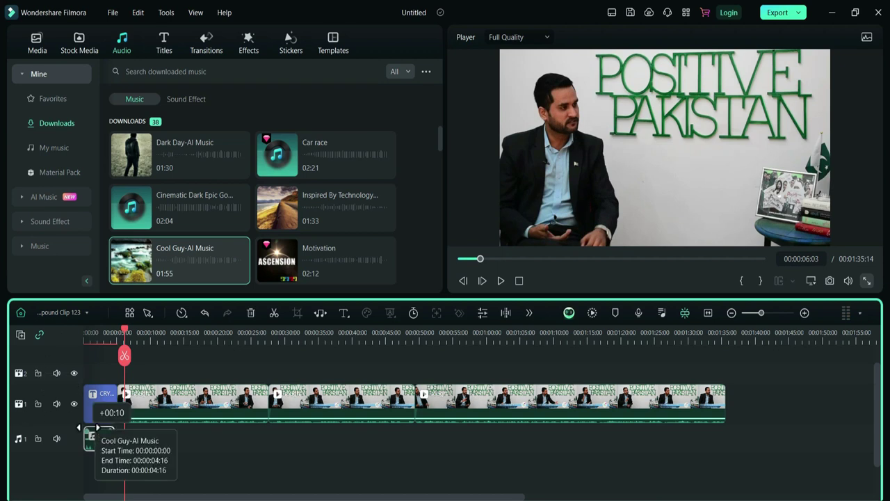
pyautogui.click(167, 43)
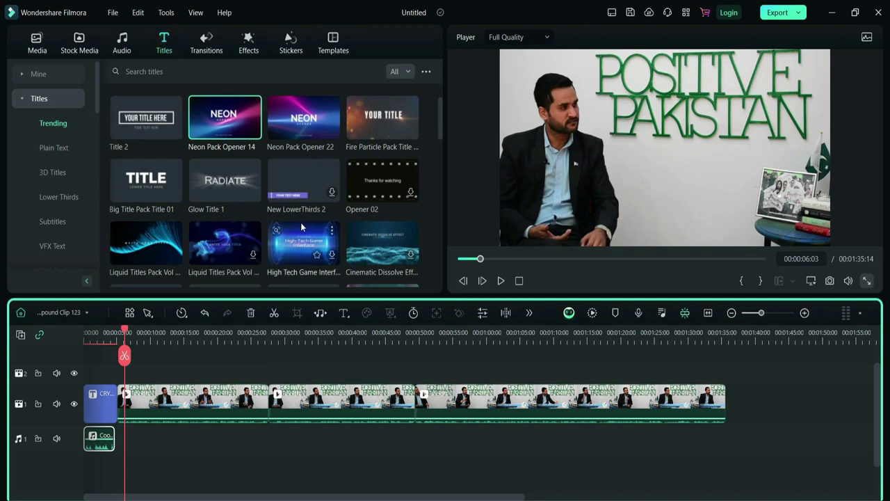
pyautogui.scroll(-6, 301, 226)
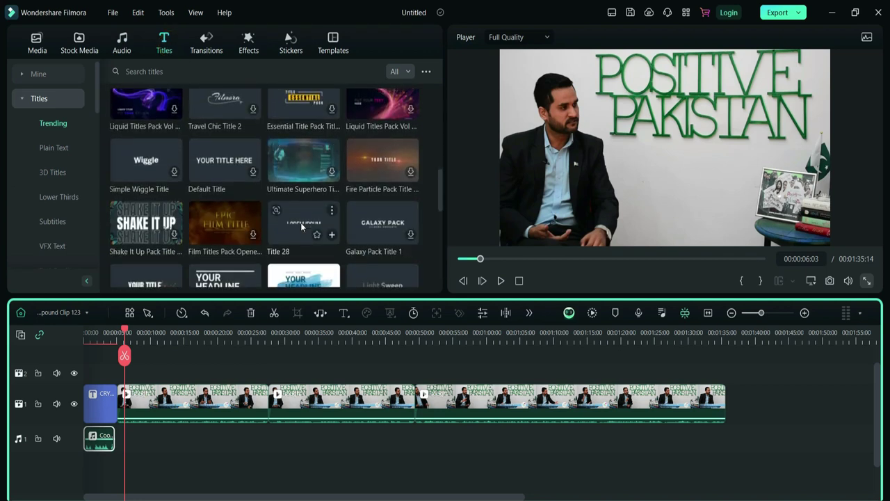
pyautogui.scroll(5, 301, 226)
pyautogui.scroll(4, 300, 226)
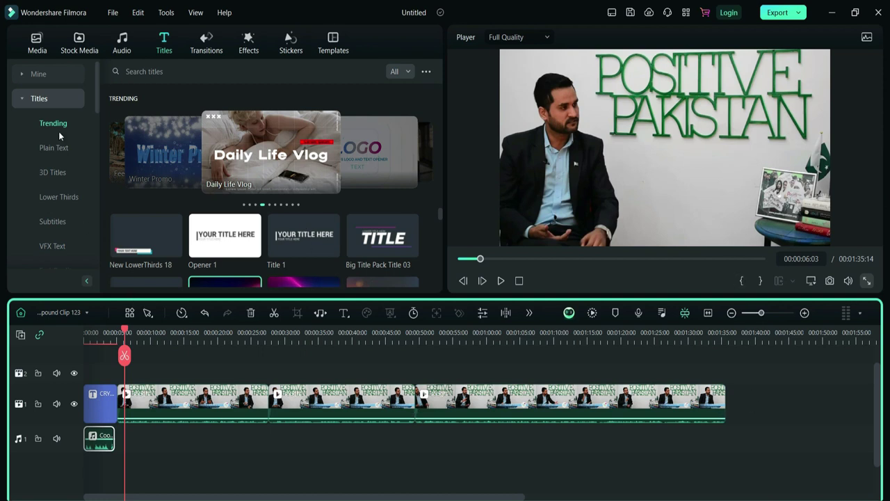
pyautogui.click(39, 46)
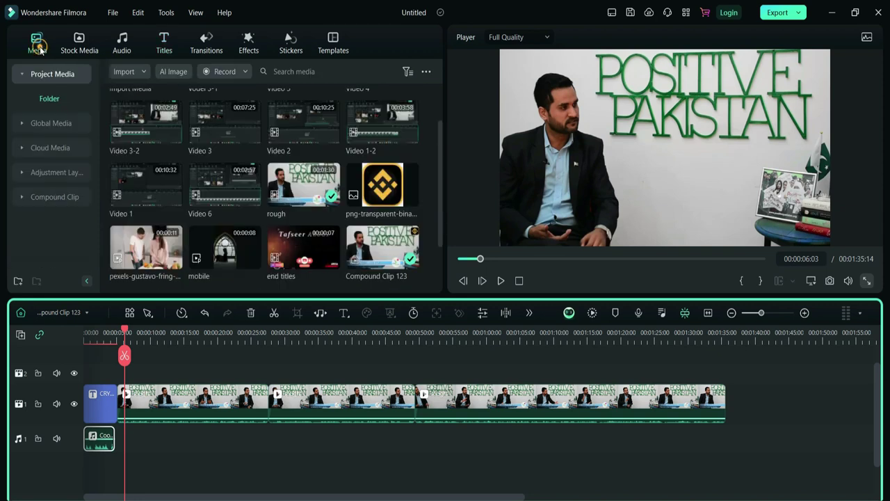
pyautogui.click(51, 123)
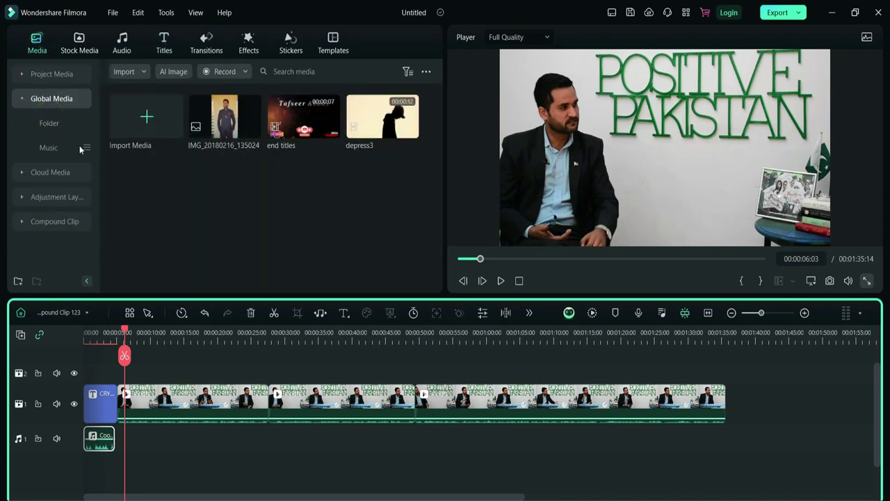
pyautogui.moveTo(275, 126); pyautogui.dragTo(739, 398)
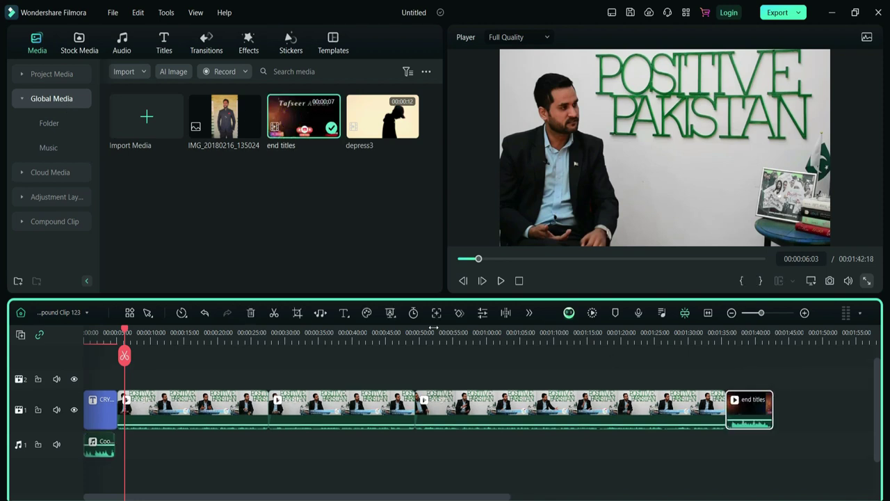
# - Play the lead-in to the end titles, then return to 00:00:01:16 in the opener
pyautogui.moveTo(125, 329); pyautogui.dragTo(718, 336)
pyautogui.press('space')
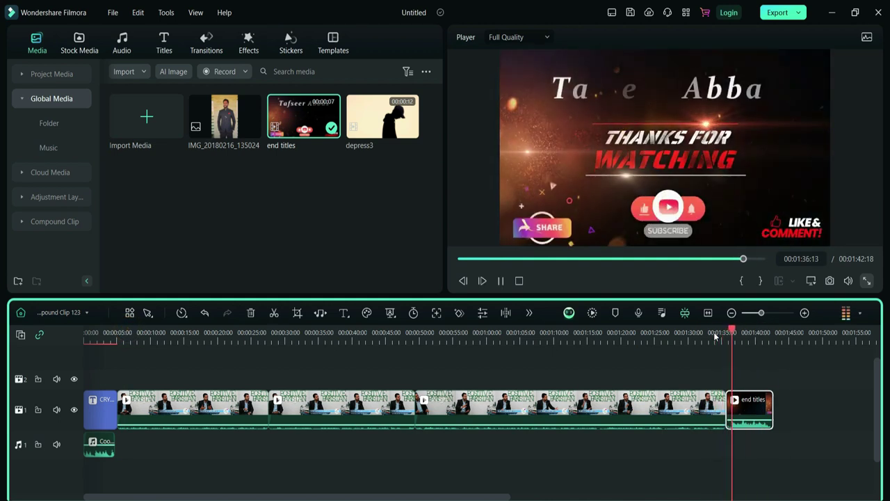
pyautogui.press('space')
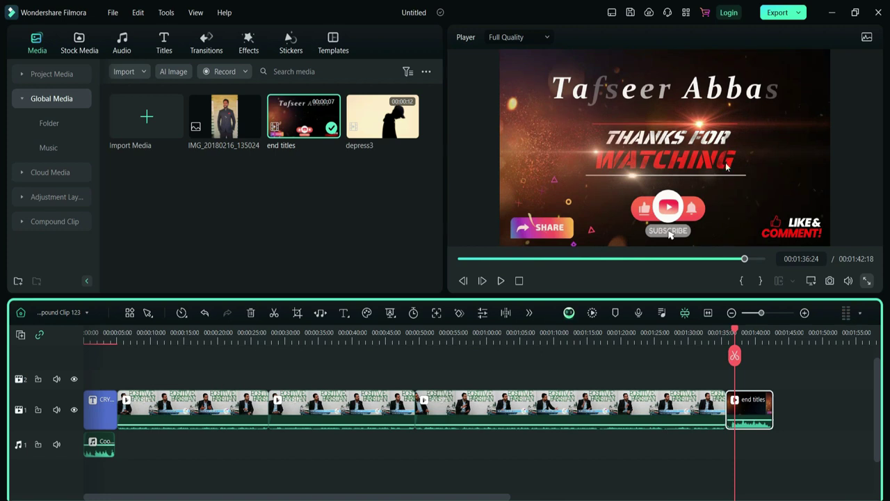
pyautogui.click(458, 261)
pyautogui.moveTo(84, 333); pyautogui.dragTo(94, 332)
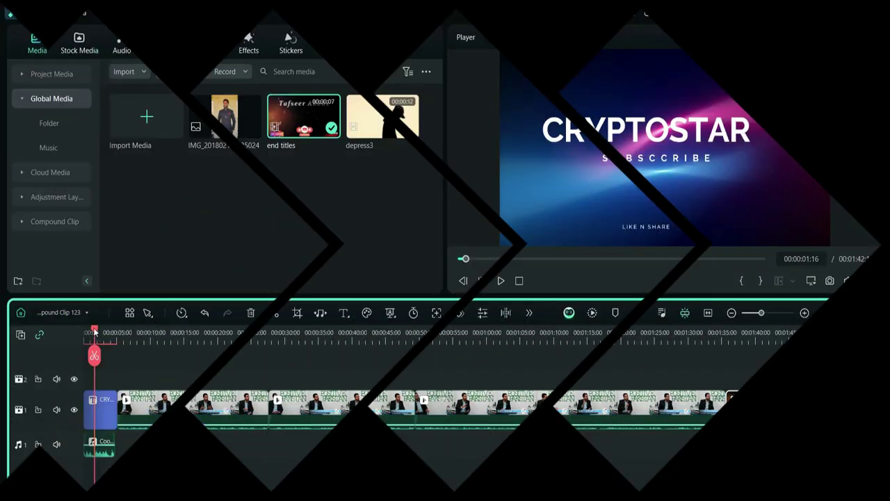
# - Select the first interview clip and download the Neon Swing effect from the trending effects
pyautogui.moveTo(93, 332); pyautogui.dragTo(119, 324)
pyautogui.click(199, 401)
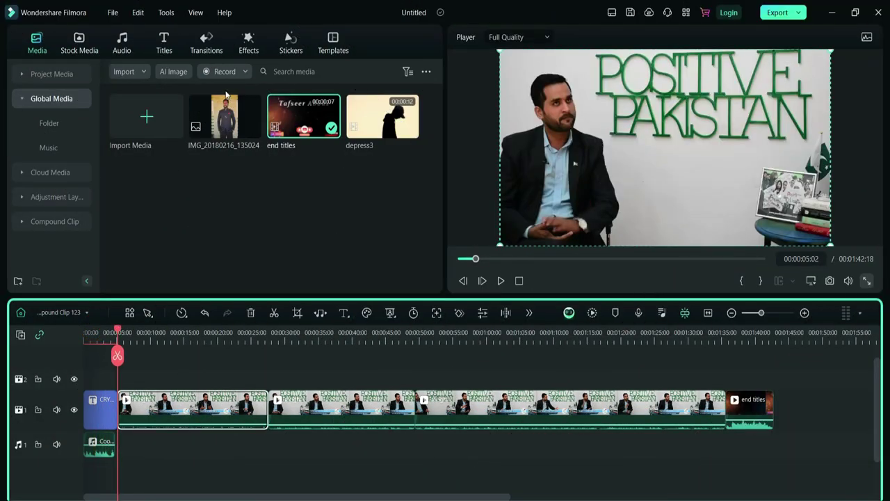
pyautogui.click(249, 48)
pyautogui.click(22, 77)
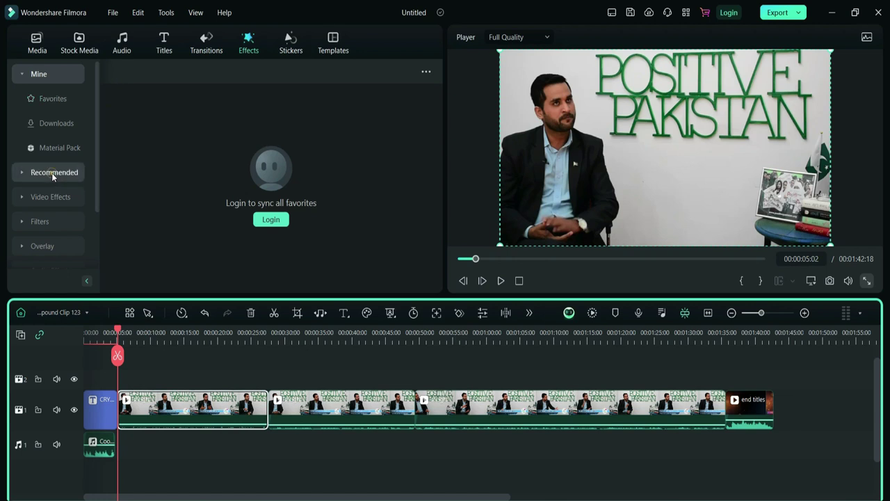
pyautogui.click(52, 173)
pyautogui.click(438, 215)
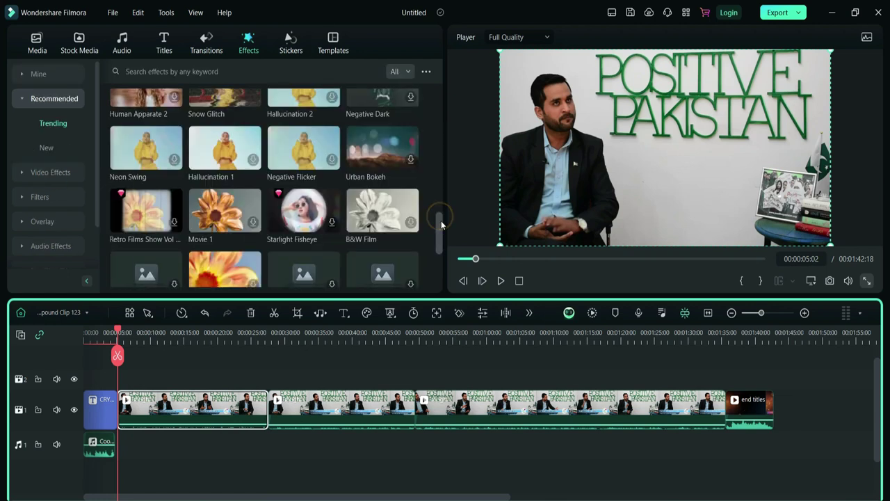
pyautogui.click(142, 159)
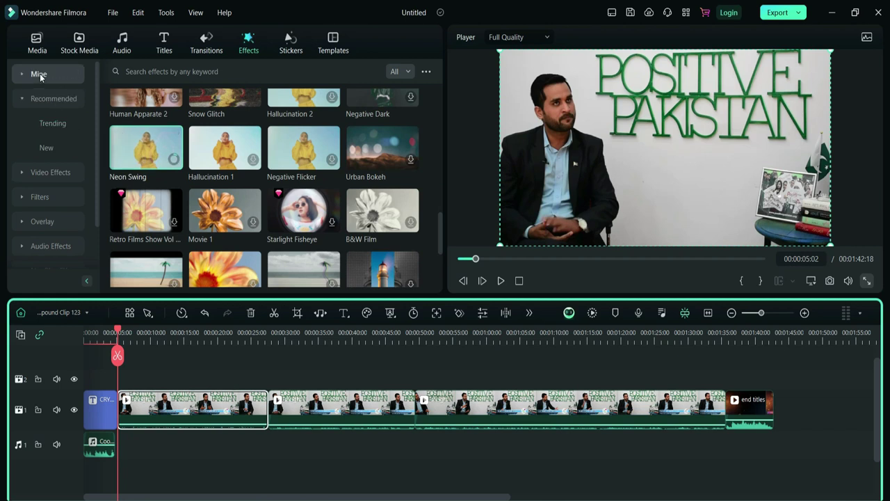
# - Preview the B&W Film effect on the interview, then list the downloaded effects under Mine
pyautogui.click(38, 73)
pyautogui.click(38, 74)
pyautogui.click(48, 98)
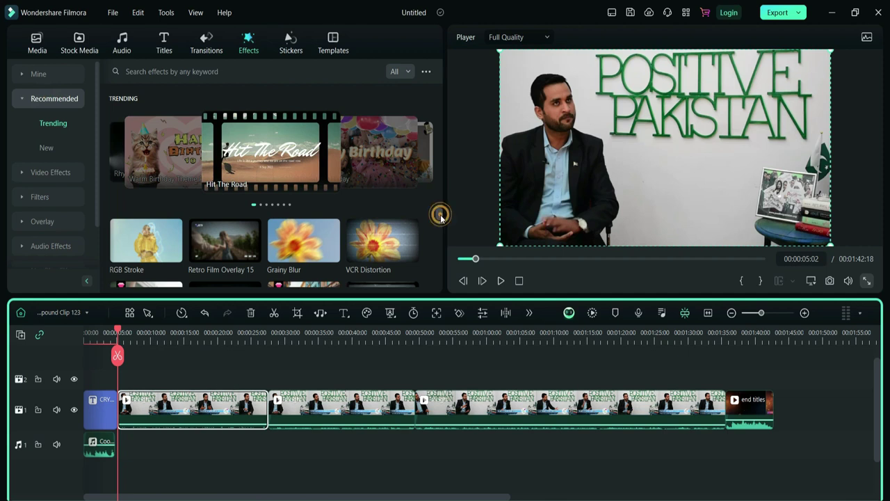
pyautogui.scroll(-5, 440, 214)
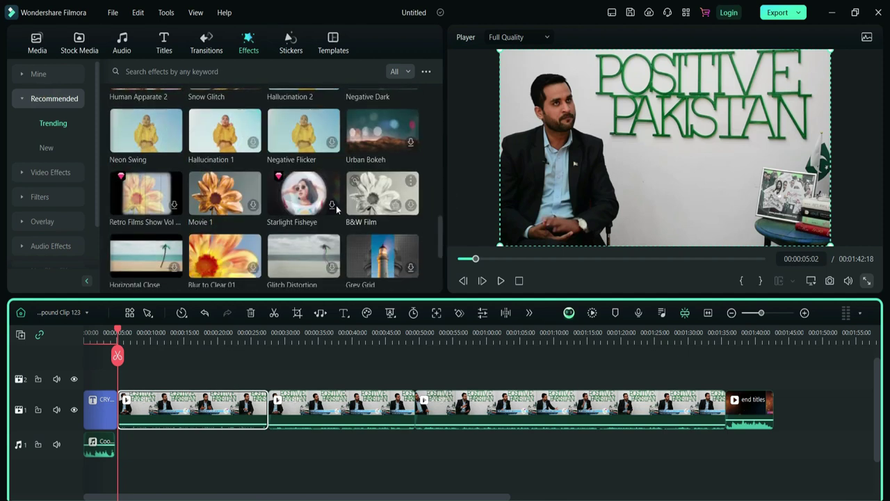
pyautogui.click(411, 209)
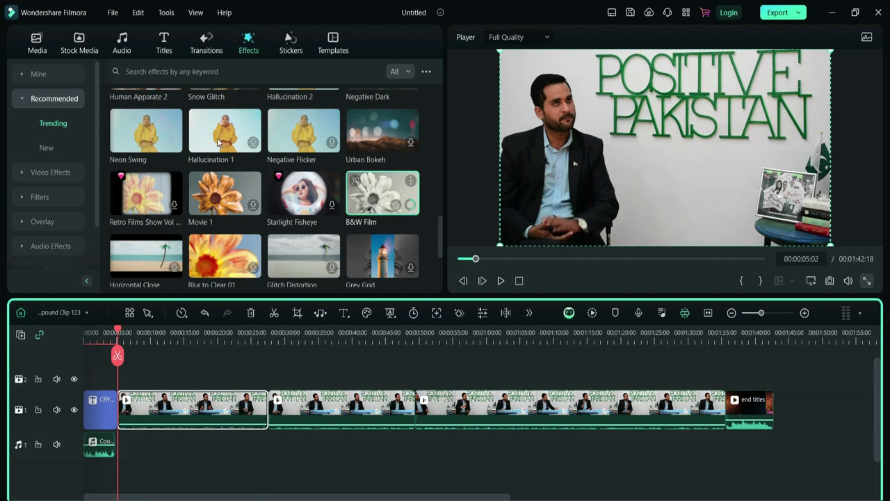
pyautogui.click(28, 75)
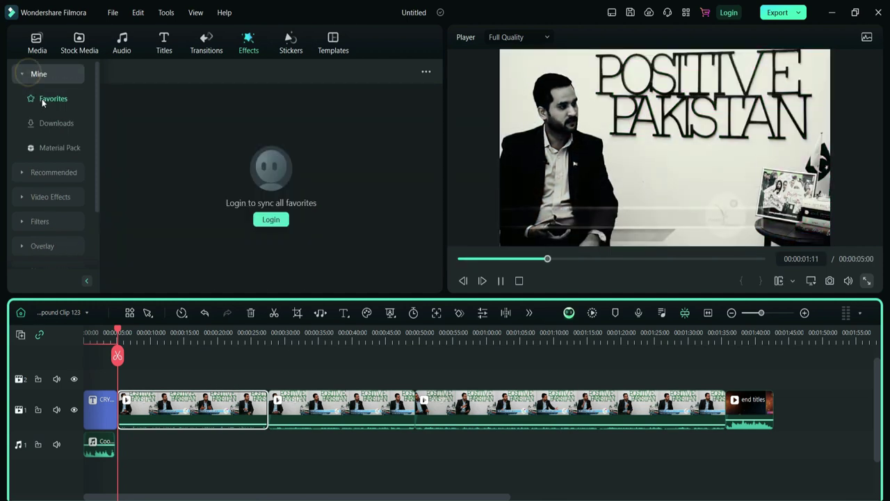
pyautogui.click(45, 120)
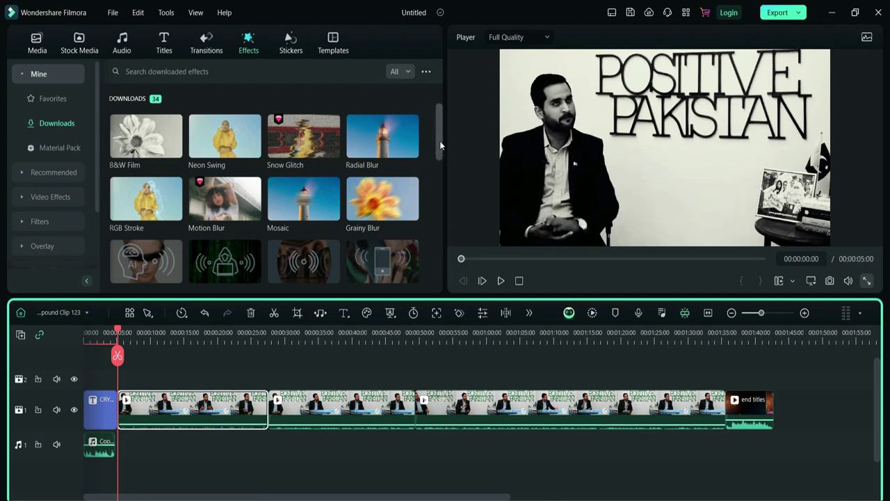
pyautogui.scroll(-2, 440, 145)
pyautogui.moveTo(304, 233); pyautogui.dragTo(126, 385)
pyautogui.press('space')
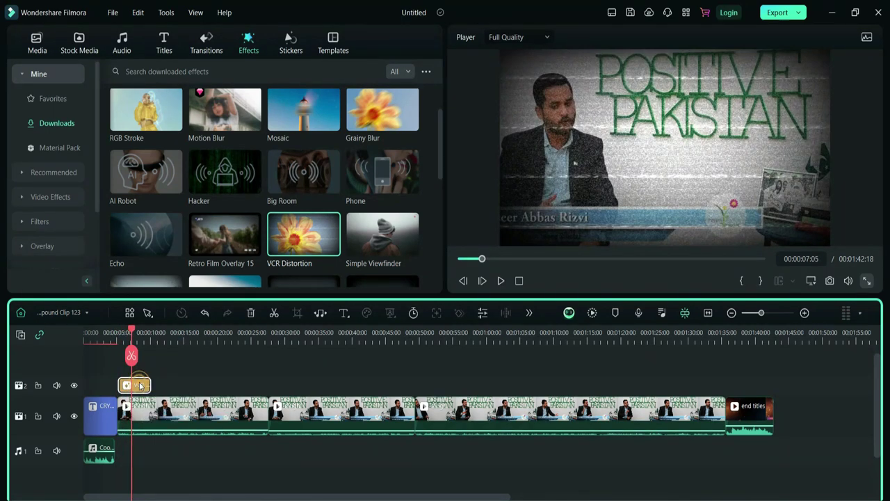
pyautogui.hotkey('ctrl', 'z')
pyautogui.moveTo(213, 249); pyautogui.dragTo(123, 394)
pyautogui.press('space')
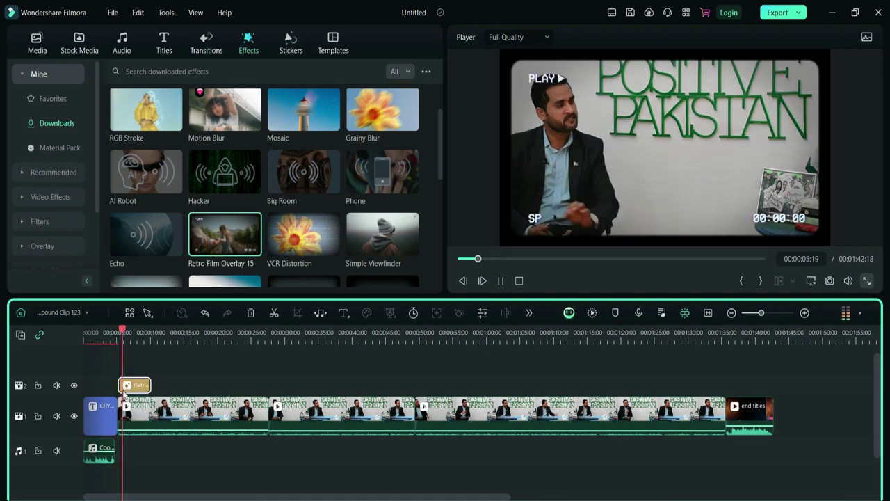
pyautogui.press('space')
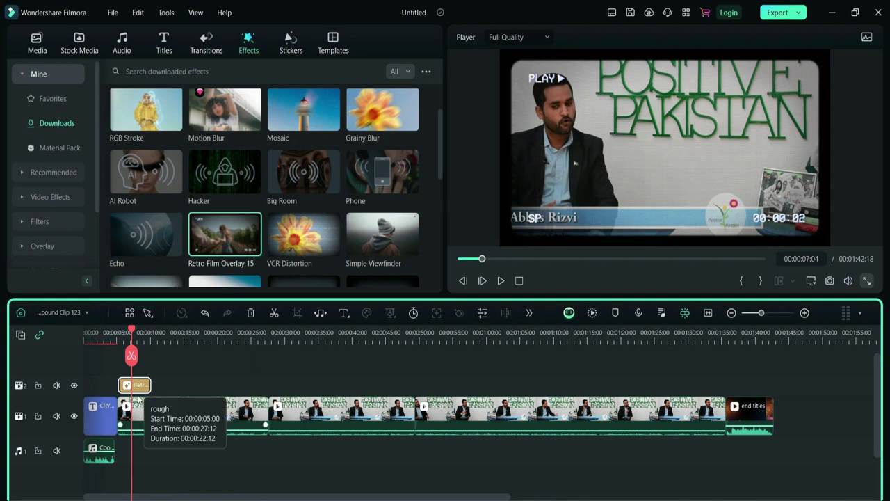
pyautogui.press('Delete')
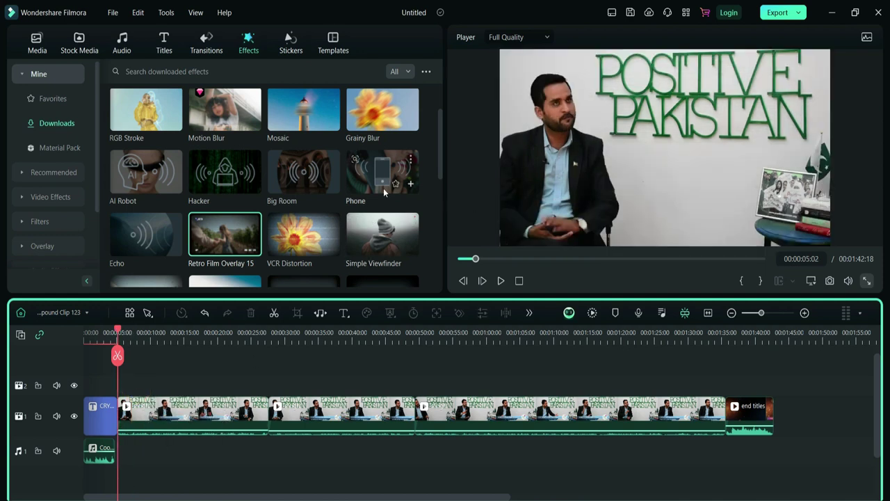
# - Try the Phone effect on the first clip, then switch to the Stickers library
pyautogui.moveTo(381, 188); pyautogui.dragTo(418, 165)
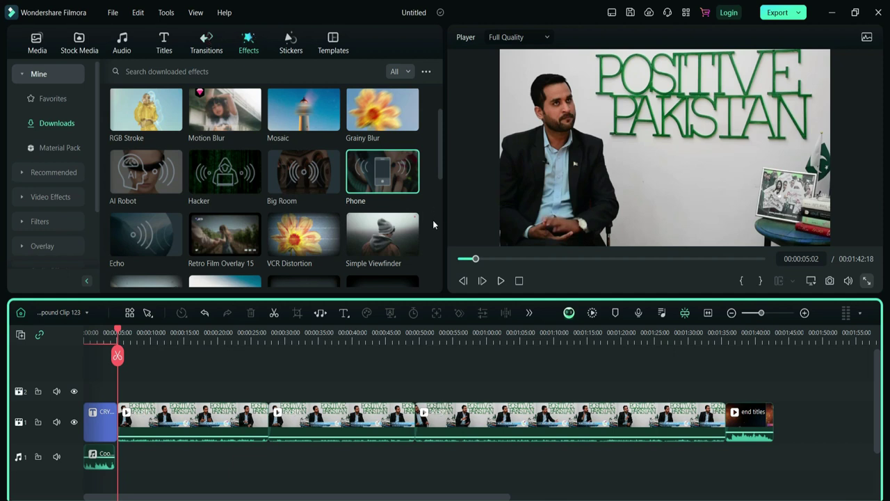
pyautogui.scroll(-5, 432, 223)
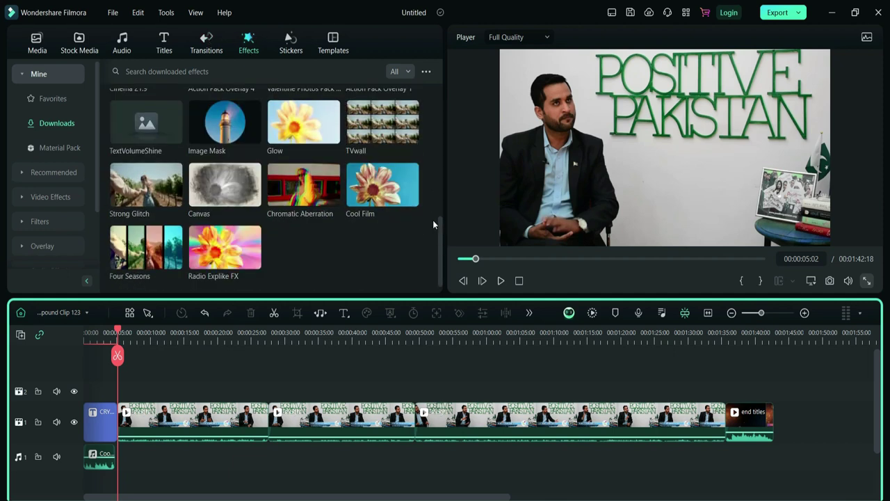
pyautogui.scroll(5, 433, 223)
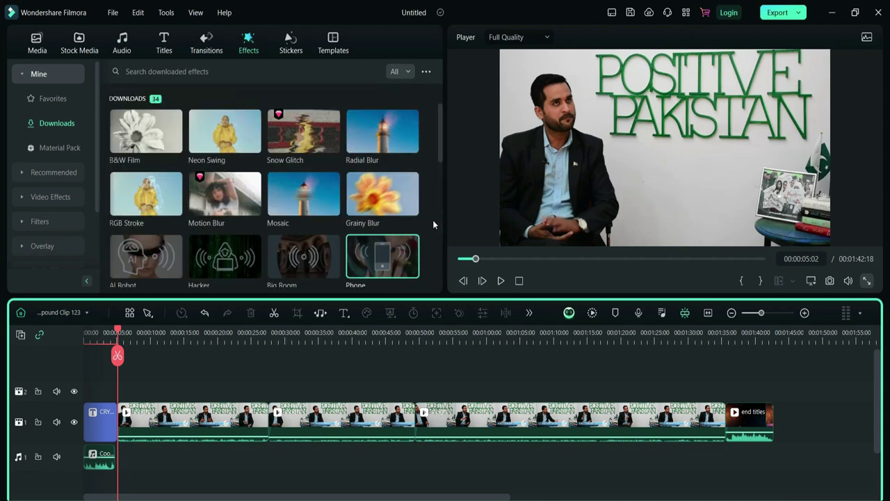
pyautogui.click(289, 47)
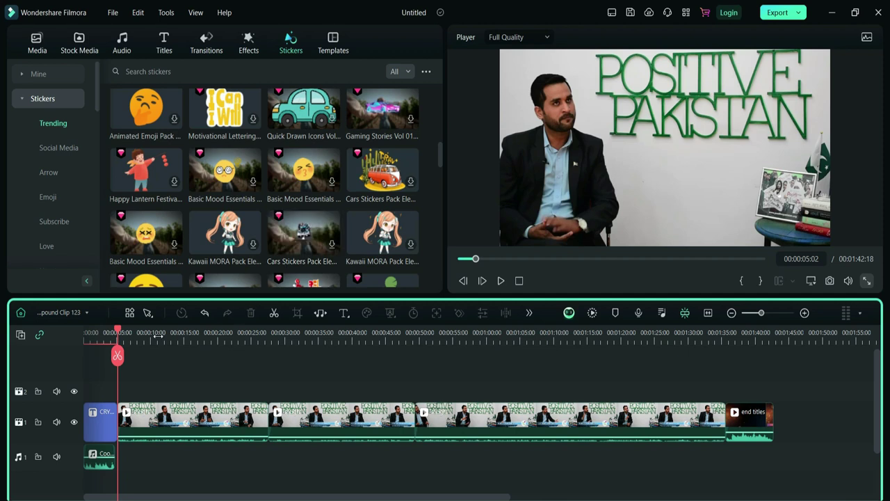
# - Move the playhead to 00:00:06:01 and browse the Titles, Transitions and Effects libraries
pyautogui.moveTo(118, 332); pyautogui.dragTo(124, 332)
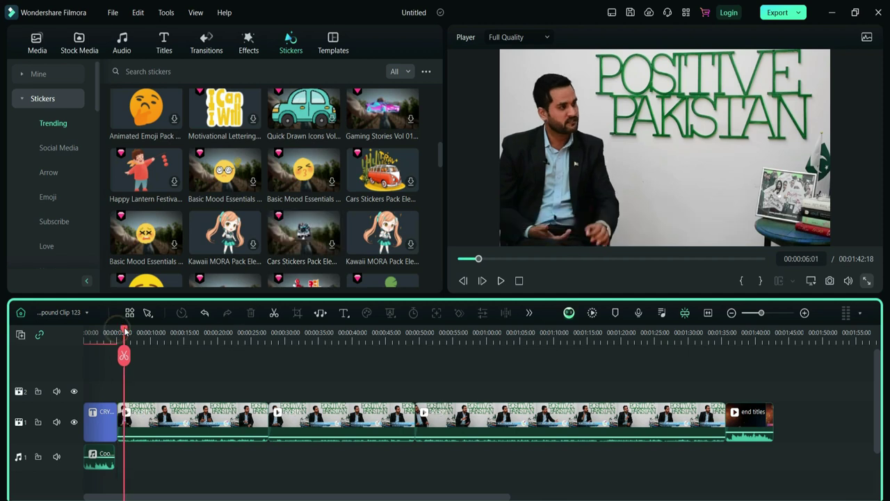
pyautogui.scroll(-3, 440, 169)
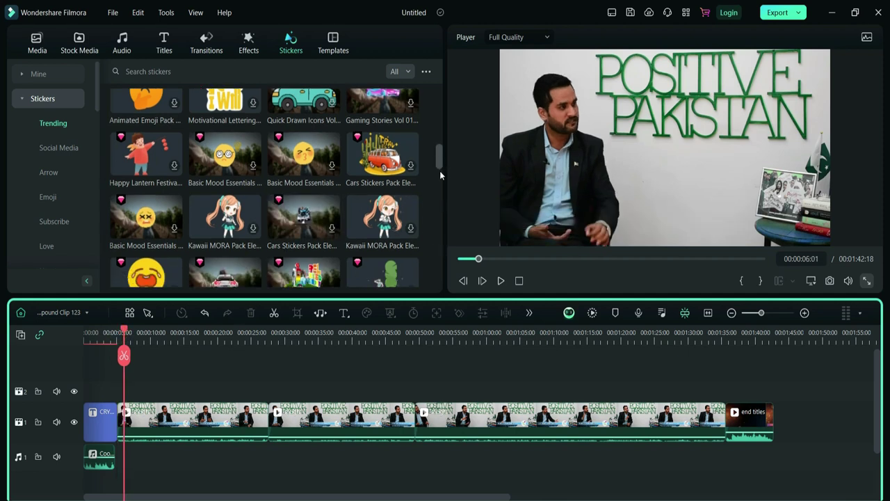
pyautogui.scroll(4, 439, 160)
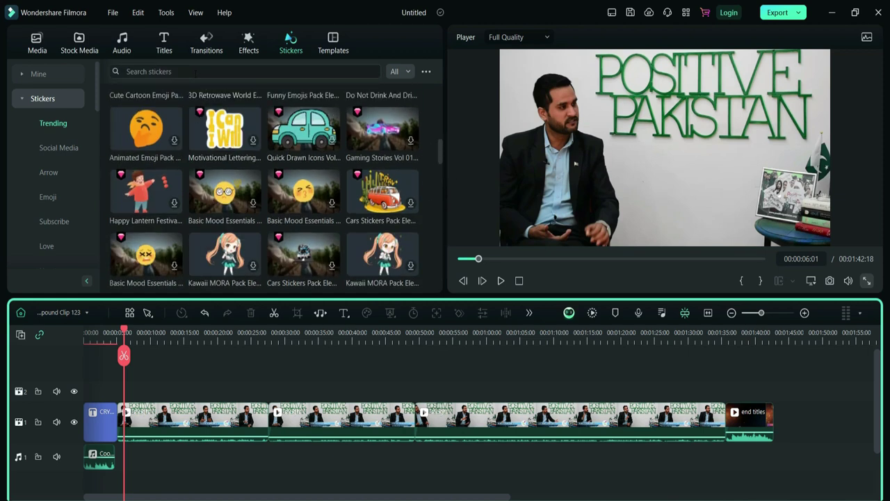
pyautogui.click(171, 47)
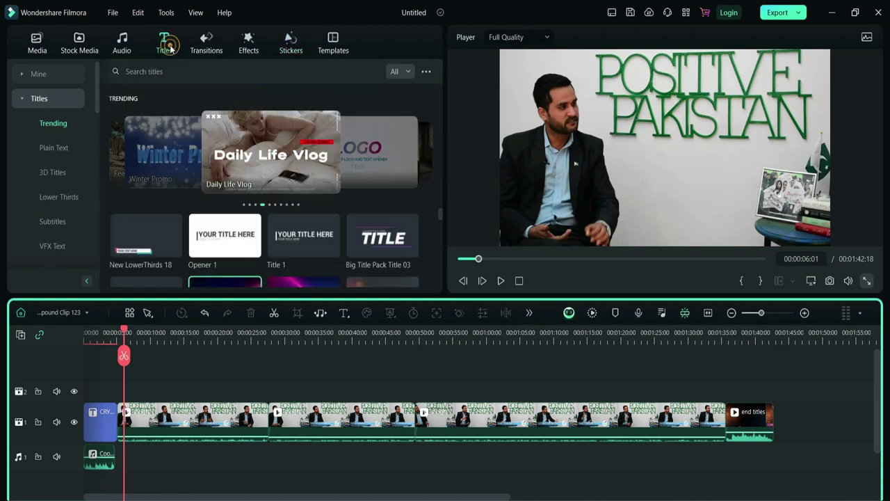
pyautogui.click(200, 41)
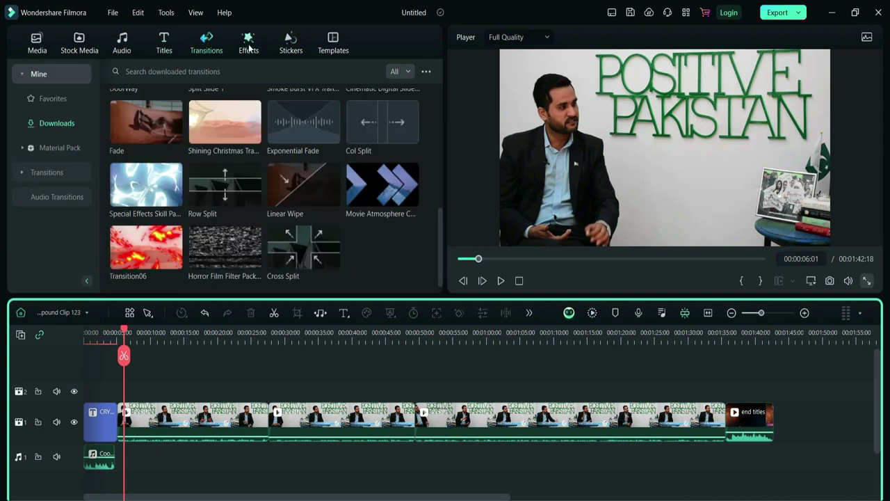
pyautogui.click(248, 41)
# - Search the Stickers library for BOOK
pyautogui.click(284, 45)
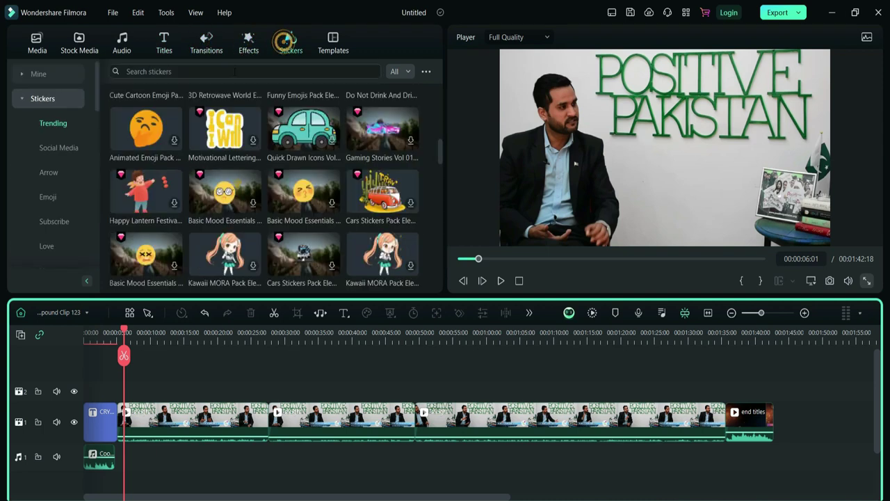
pyautogui.click(192, 71)
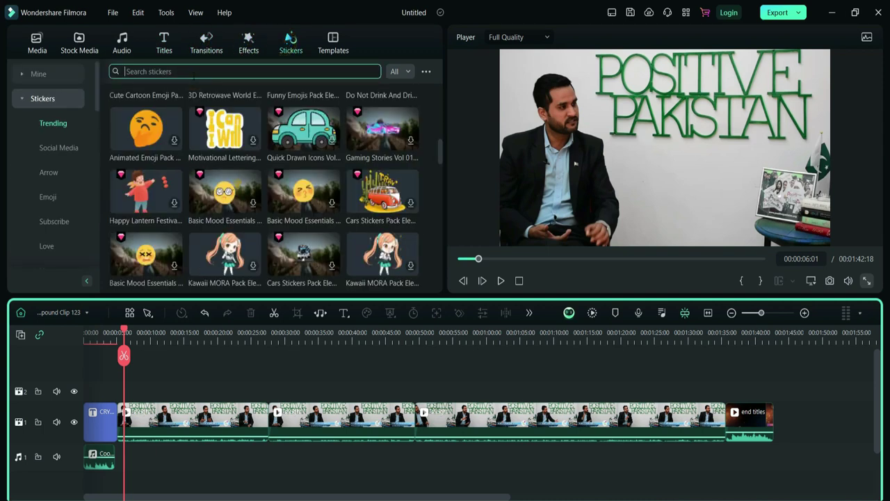
pyautogui.write('BOOK')
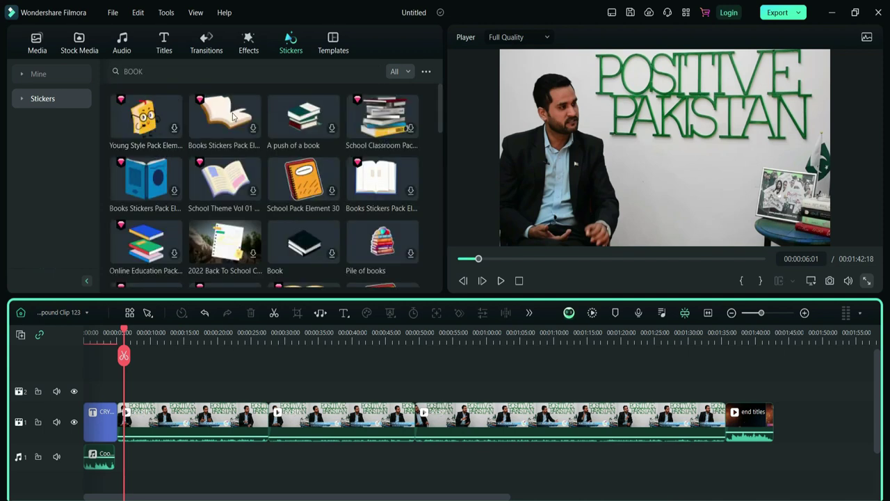
# - Place the open-book sticker on track 2 over the interview and scale it to about 55%
pyautogui.click(253, 127)
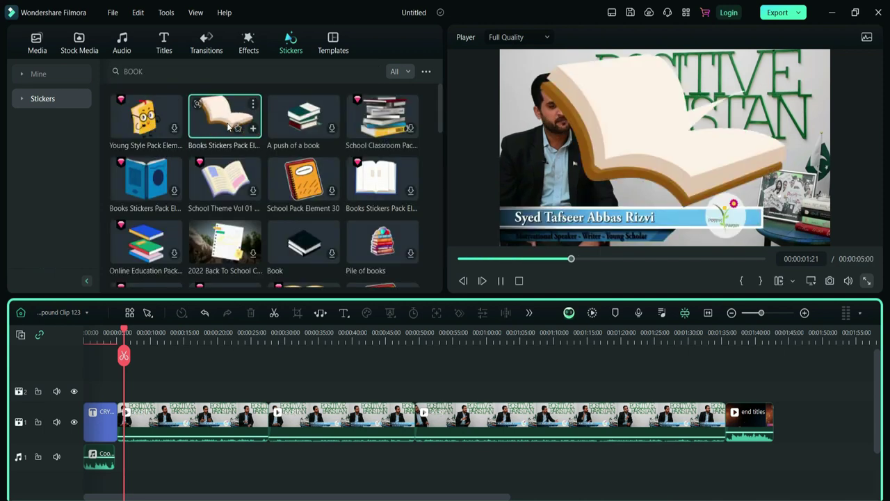
pyautogui.moveTo(252, 127); pyautogui.dragTo(137, 391)
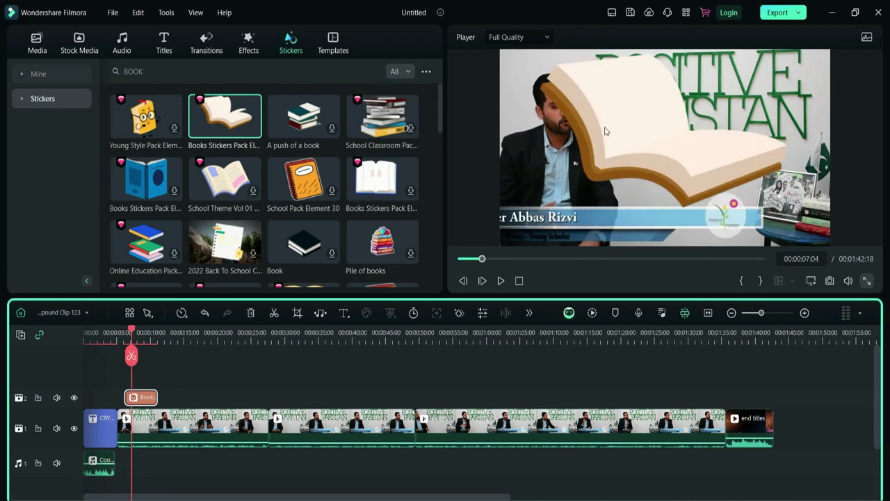
pyautogui.moveTo(538, 52); pyautogui.dragTo(572, 218)
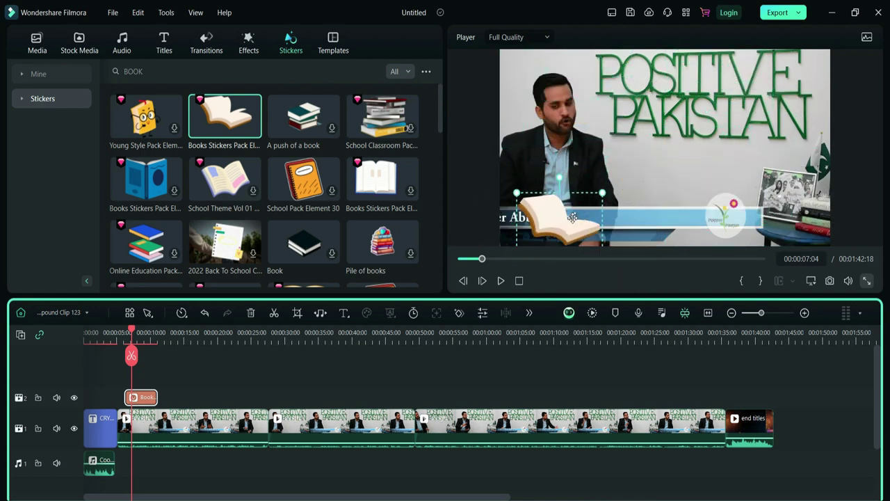
# - Play back from 00:00:05:04 to check the book sticker
pyautogui.click(139, 425)
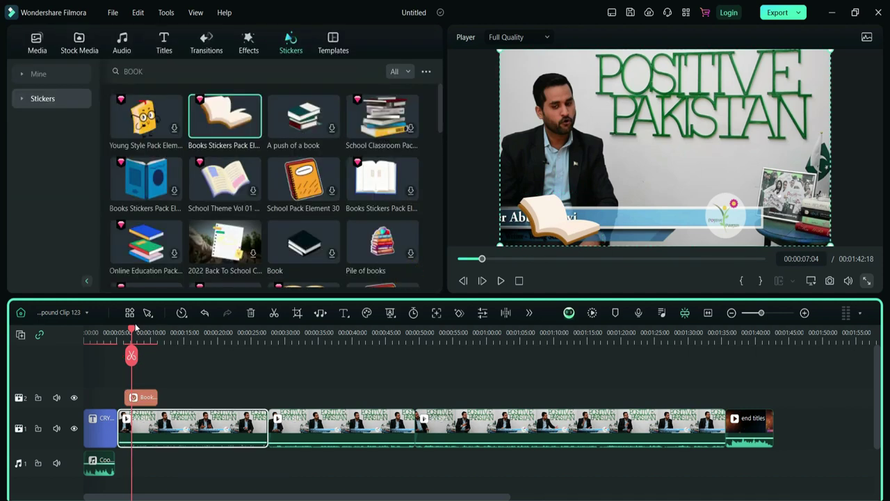
pyautogui.moveTo(130, 332); pyautogui.dragTo(119, 335)
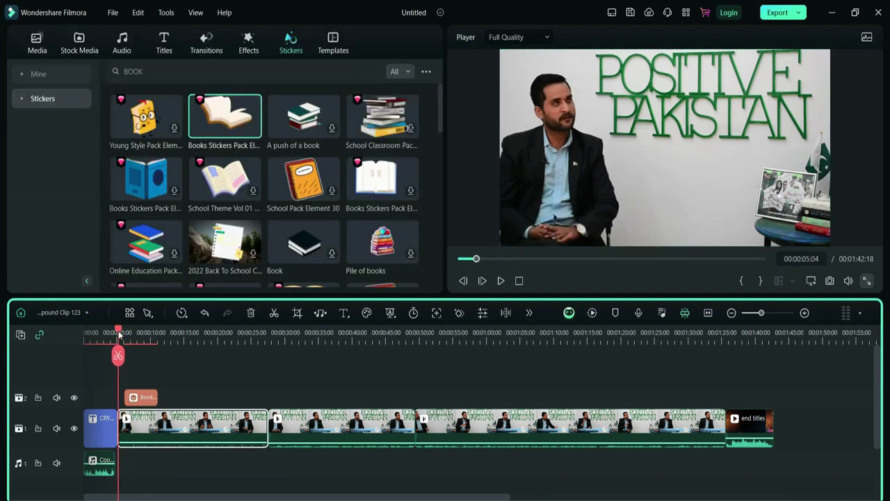
pyautogui.press('space')
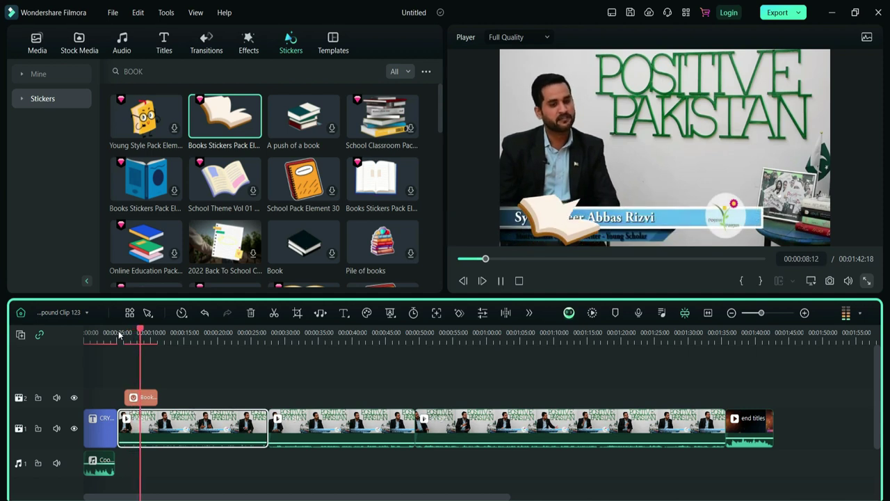
pyautogui.press('space')
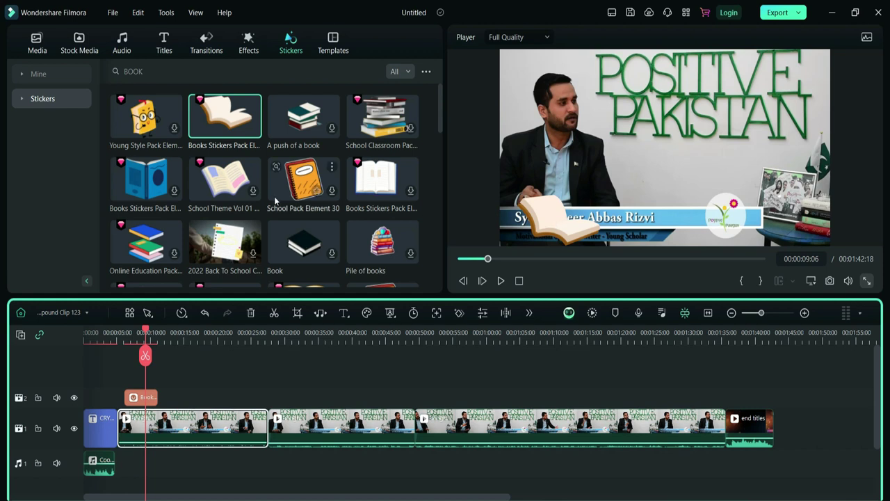
pyautogui.scroll(-5, 353, 210)
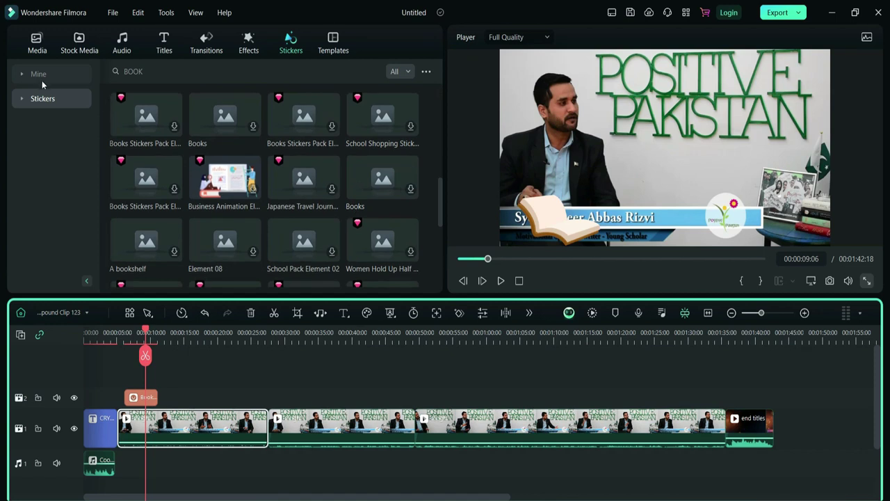
# - Add the Car, Black Friday and theatre-mask downloaded stickers to the overlay track
pyautogui.click(38, 75)
pyautogui.click(49, 124)
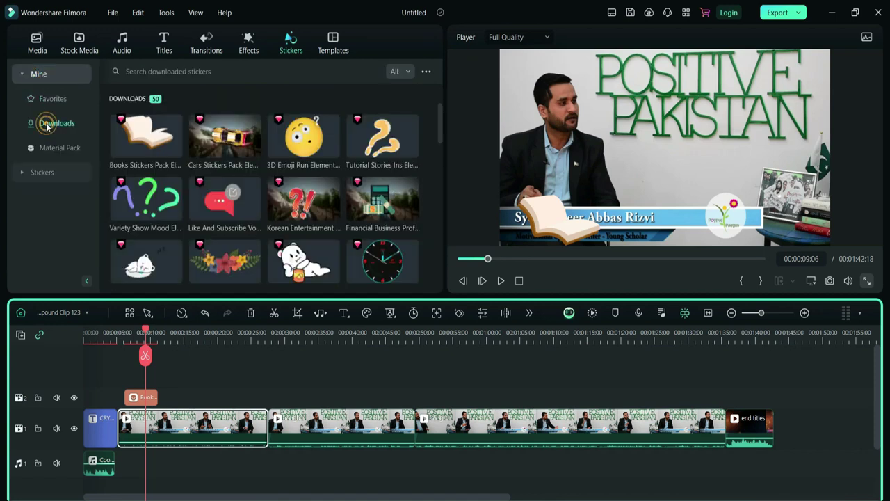
pyautogui.moveTo(301, 197); pyautogui.dragTo(191, 402)
pyautogui.moveTo(316, 212); pyautogui.dragTo(282, 399)
pyautogui.moveTo(303, 261); pyautogui.dragTo(325, 396)
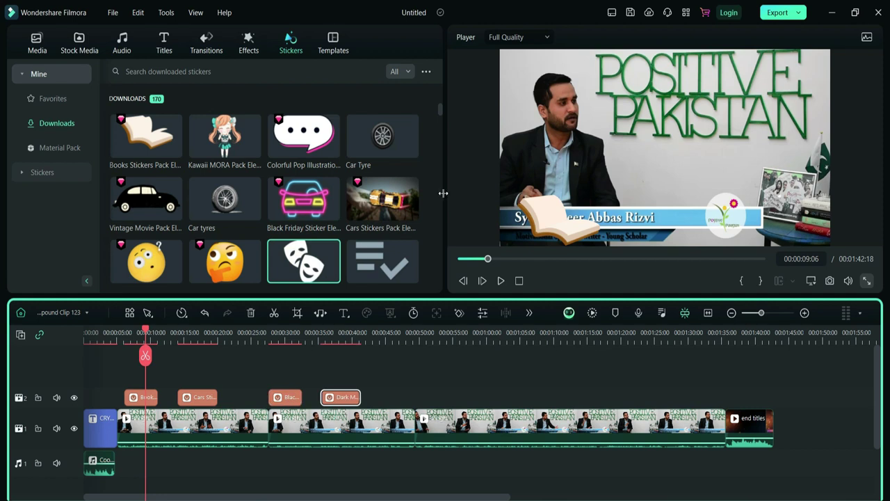
pyautogui.scroll(-2, 432, 203)
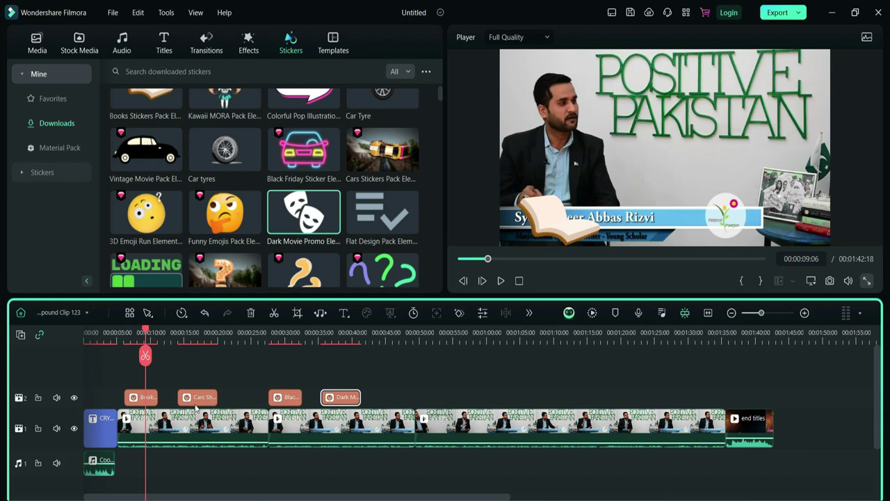
# - Line the three stickers up after the book sticker and review playback from 00:00:17:21
pyautogui.moveTo(202, 399); pyautogui.dragTo(183, 399)
pyautogui.moveTo(284, 397); pyautogui.dragTo(213, 398)
pyautogui.moveTo(340, 397); pyautogui.dragTo(250, 406)
pyautogui.press('space')
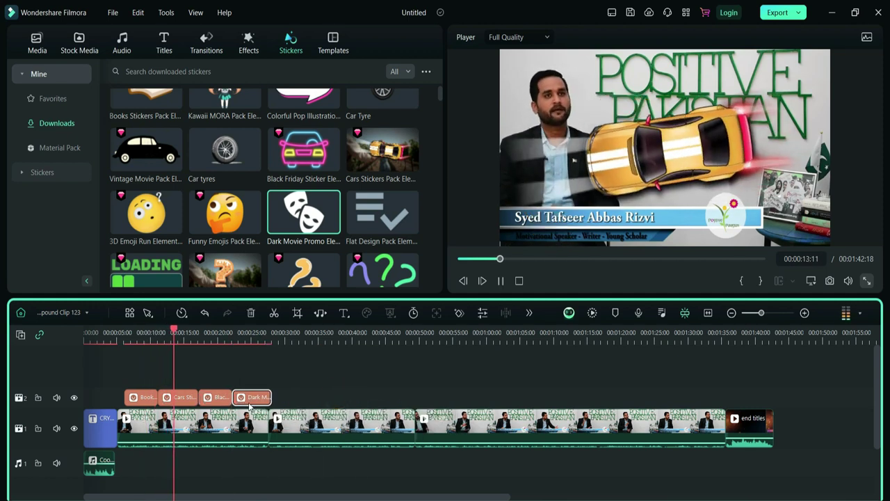
pyautogui.click(203, 332)
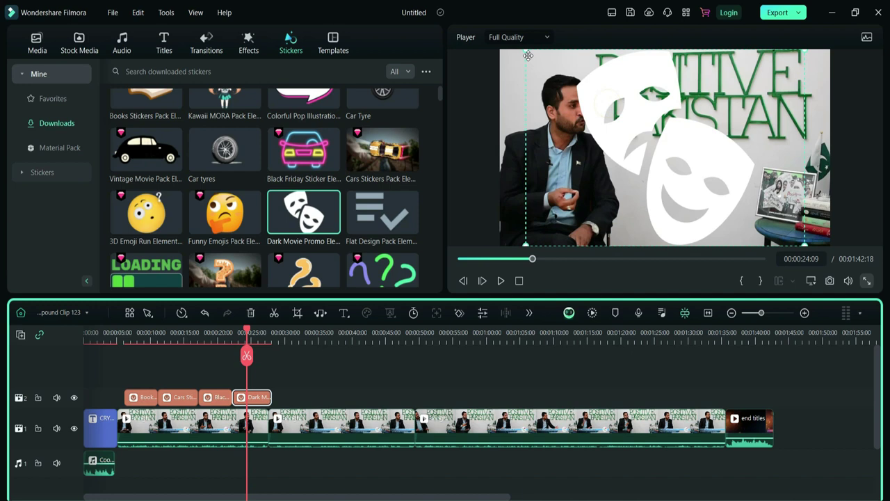
# - Shrink the theatre-mask sticker into the lower-right corner, trim it to 00:00:02:08, and select the stickers
pyautogui.moveTo(526, 51); pyautogui.dragTo(685, 161)
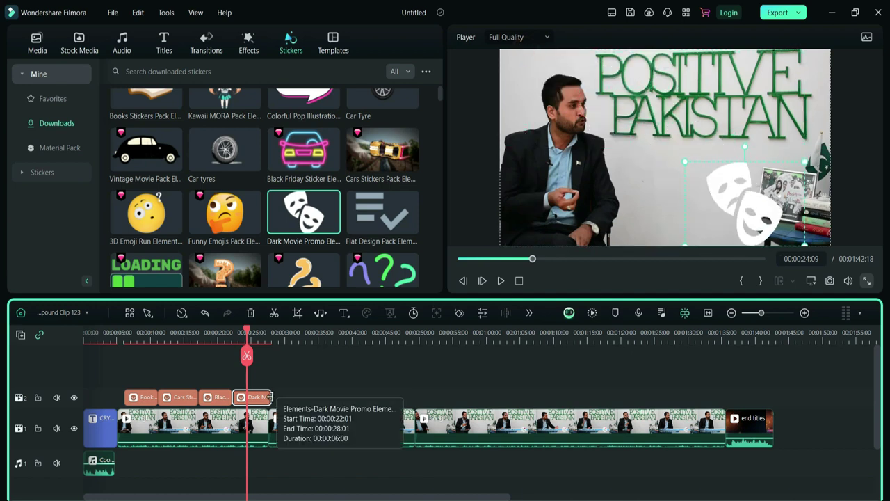
pyautogui.moveTo(270, 396); pyautogui.dragTo(245, 404)
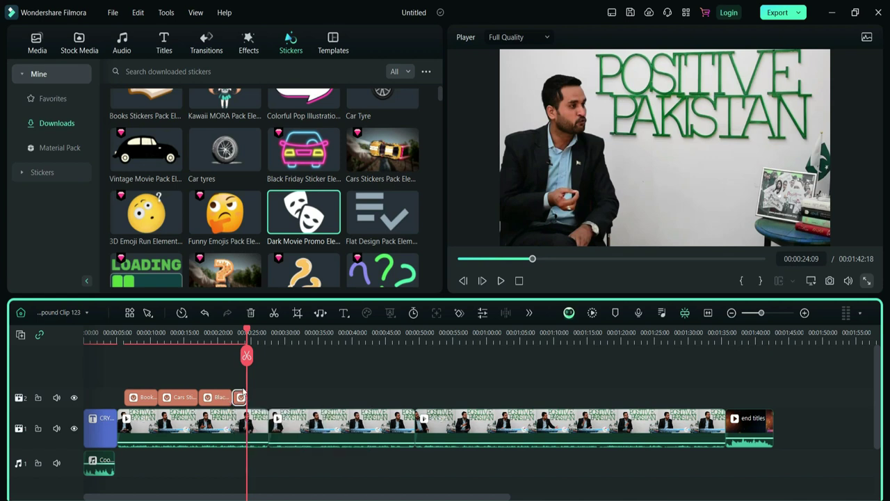
pyautogui.moveTo(268, 396); pyautogui.dragTo(117, 403)
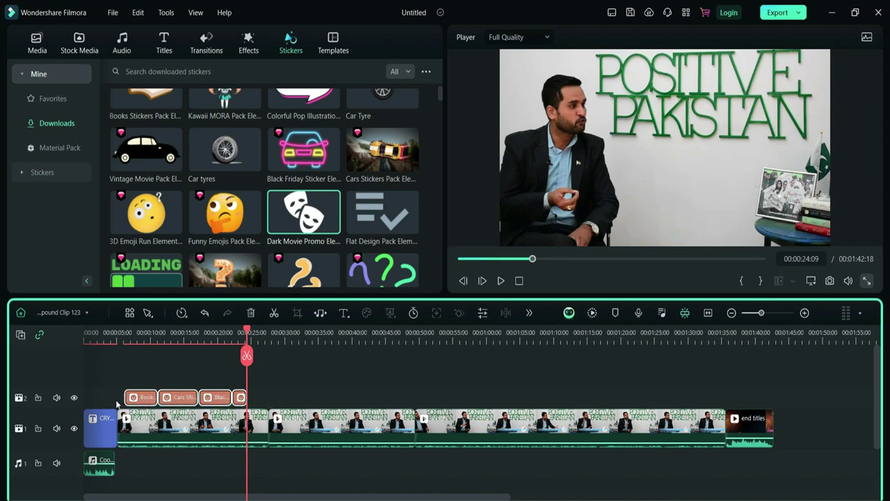
# - Delete the selected stickers and add the sleeping-emoji bed sticker over the video
pyautogui.press('Delete')
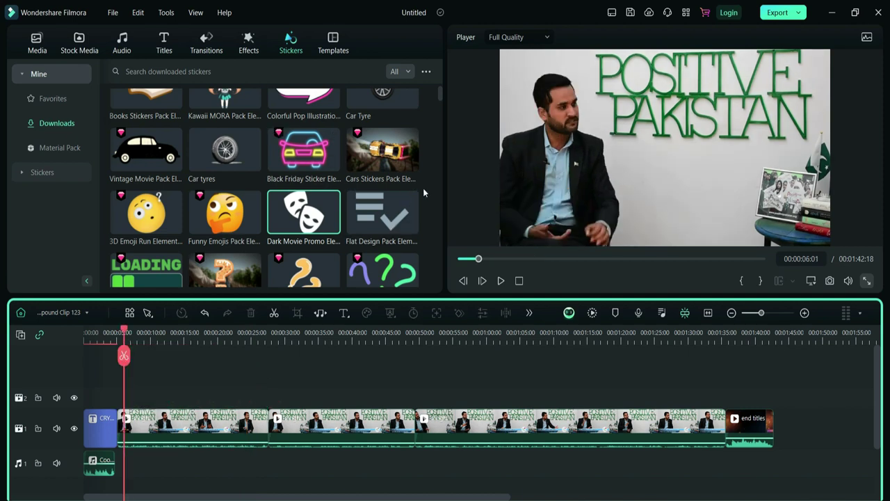
pyautogui.scroll(-5, 430, 200)
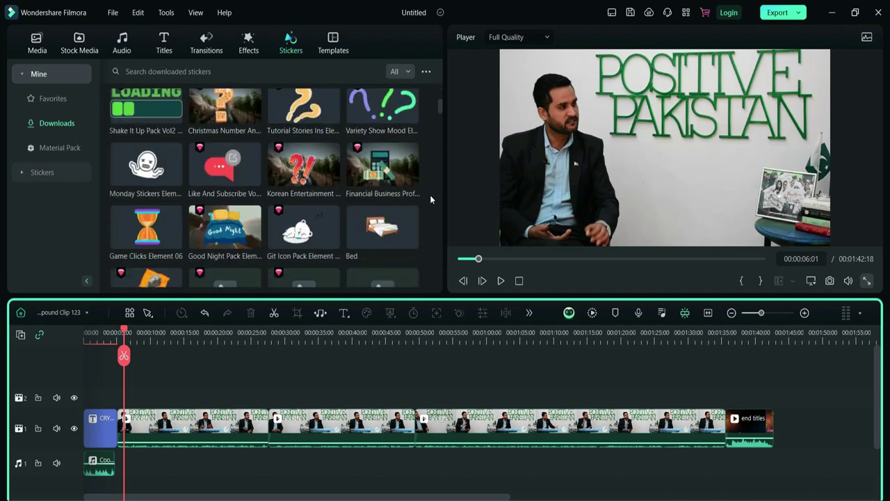
pyautogui.moveTo(220, 253); pyautogui.dragTo(132, 397)
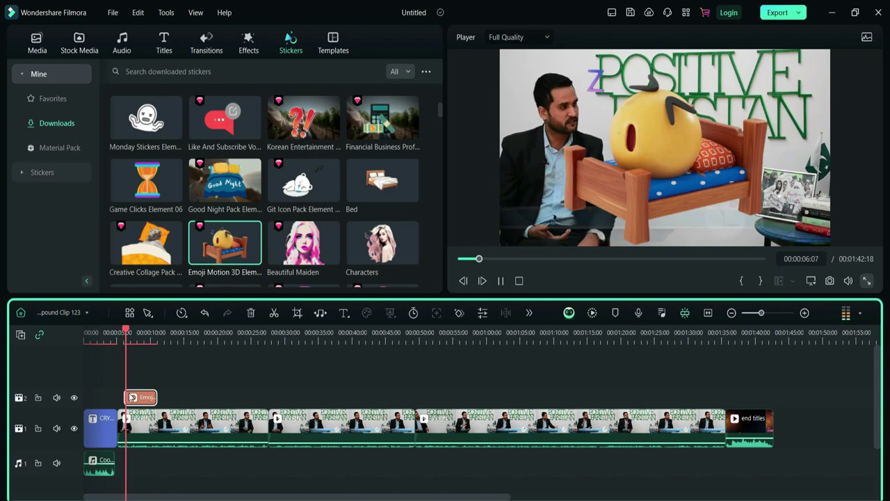
pyautogui.press('space')
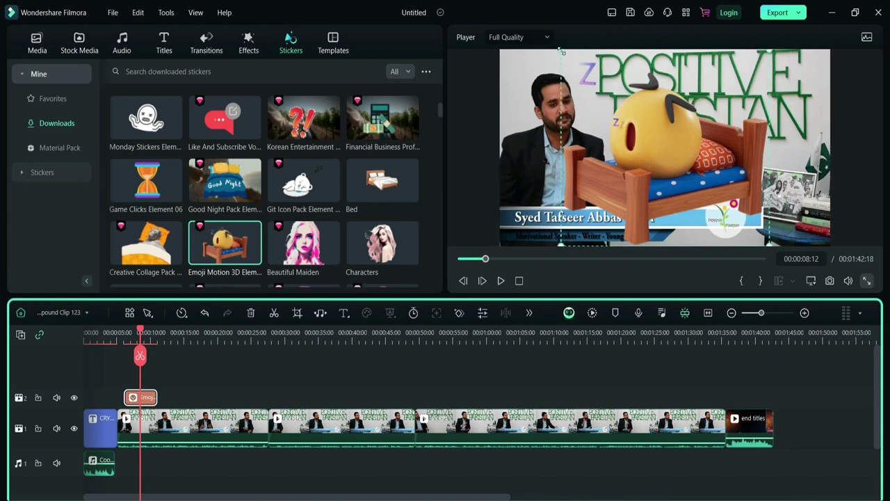
# - Shrink the emoji bed sticker into the lower-right corner, then delete it
pyautogui.moveTo(561, 51); pyautogui.dragTo(623, 118)
pyautogui.moveTo(717, 184); pyautogui.dragTo(759, 176)
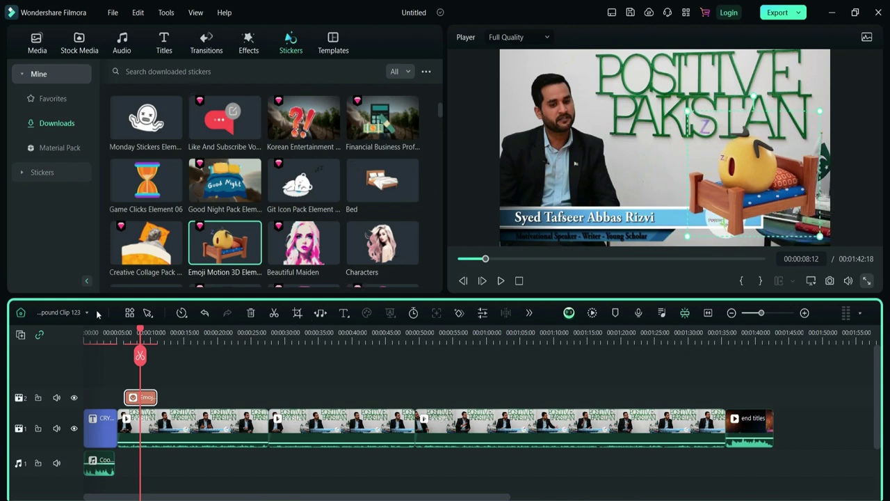
pyautogui.press('Delete')
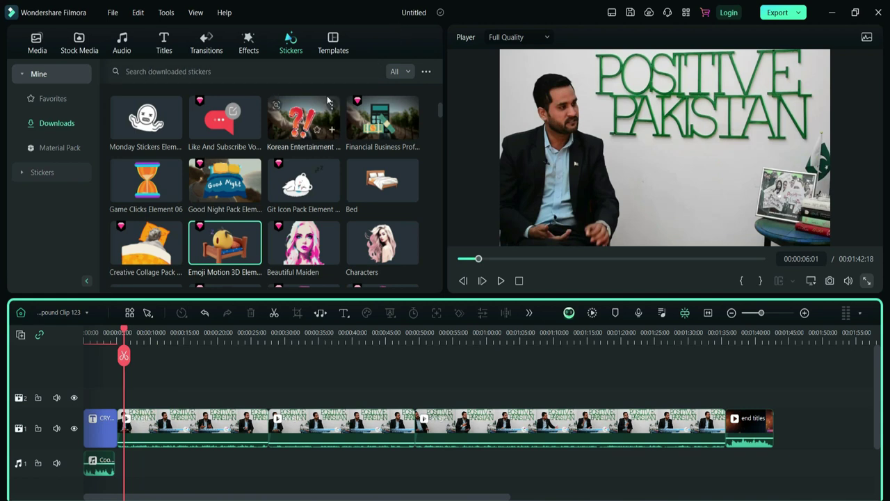
# - Place the Basic Split Screen 18 template on track 2 at the interview's start and confirm its settings
pyautogui.click(332, 42)
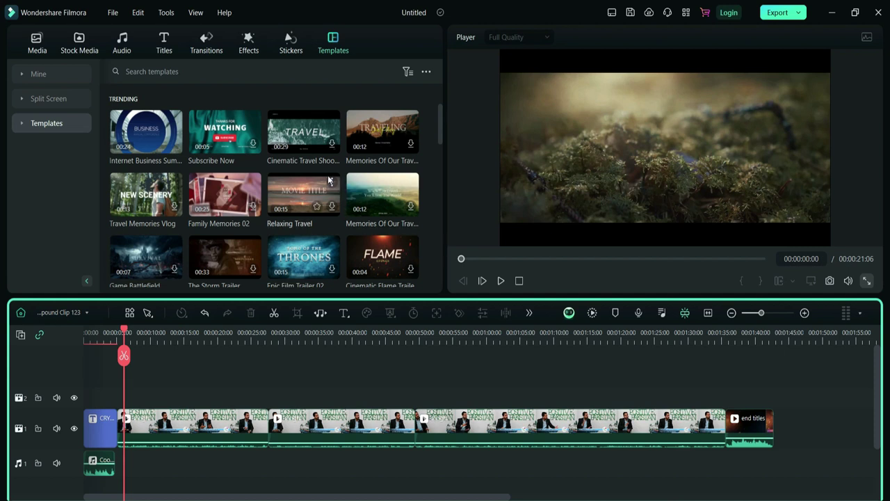
pyautogui.scroll(-6, 328, 179)
pyautogui.scroll(-8, 328, 179)
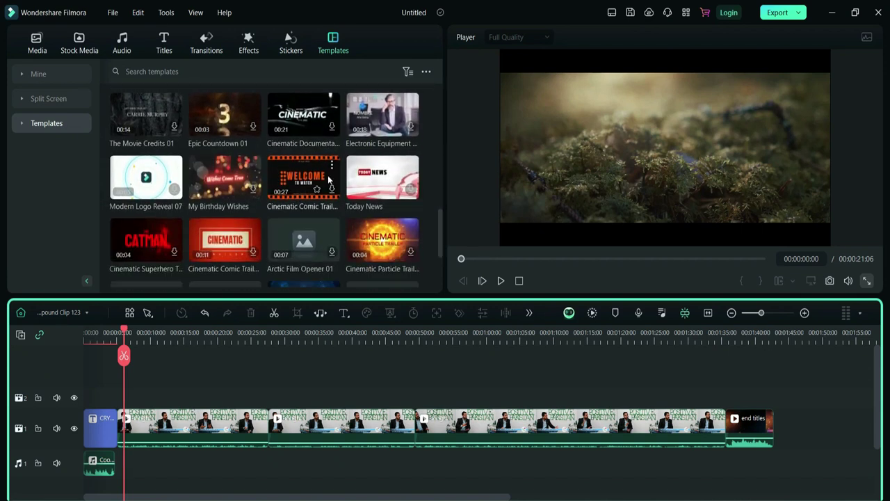
pyautogui.click(41, 98)
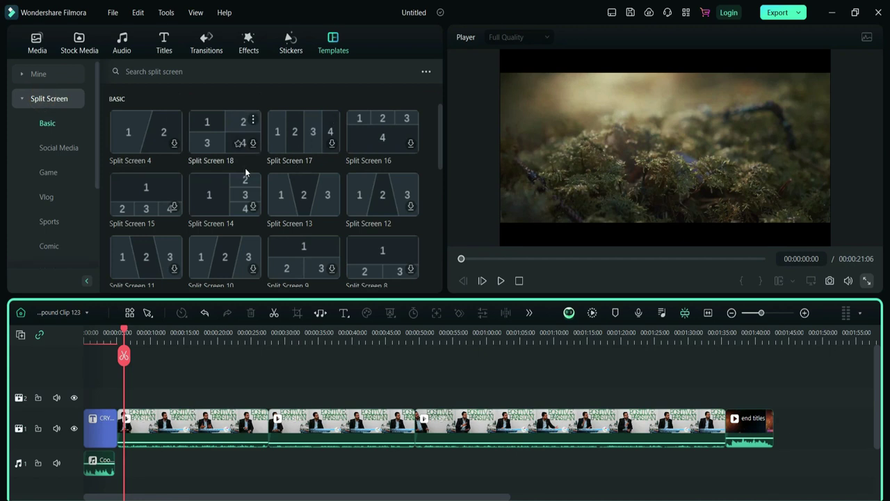
pyautogui.moveTo(221, 139); pyautogui.dragTo(130, 400)
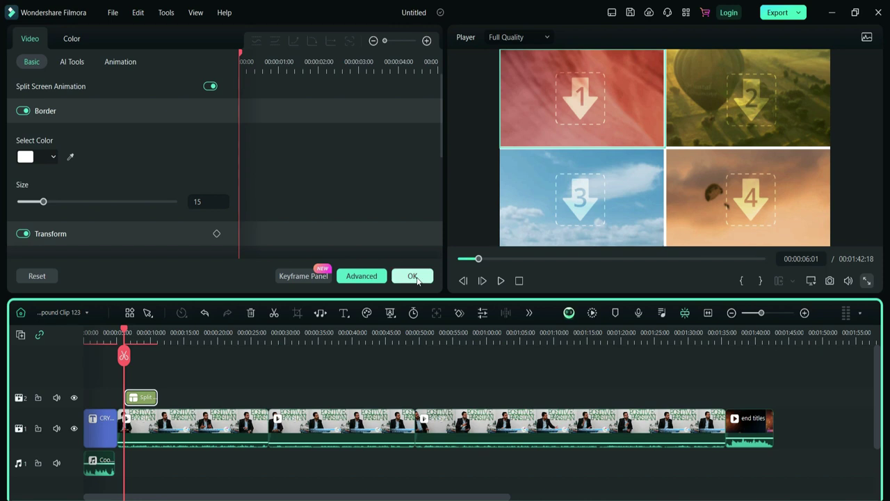
pyautogui.click(413, 276)
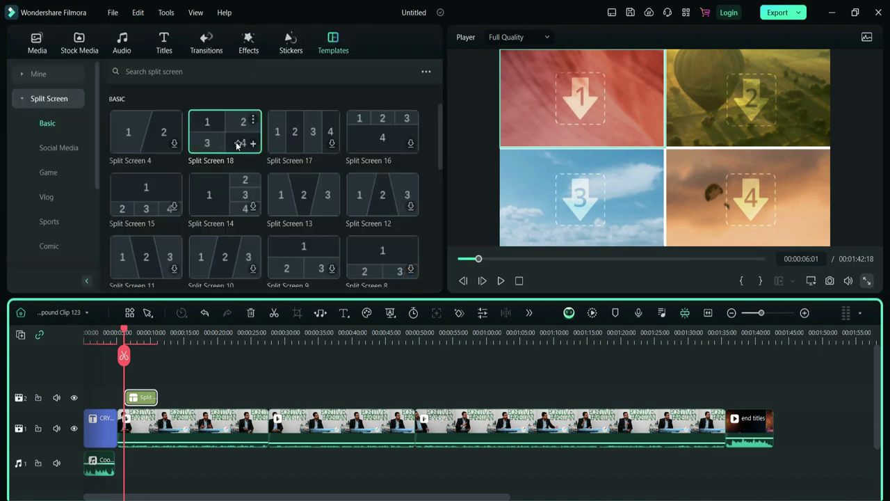
# - Fill split-screen slots 1–4 with the rough, kitchen, black-and-yellow poster and end titles clips
pyautogui.click(34, 42)
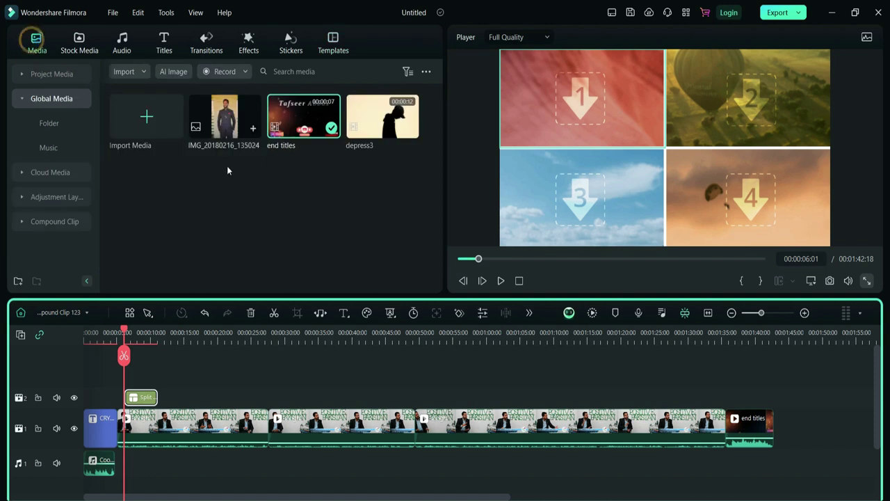
pyautogui.click(43, 75)
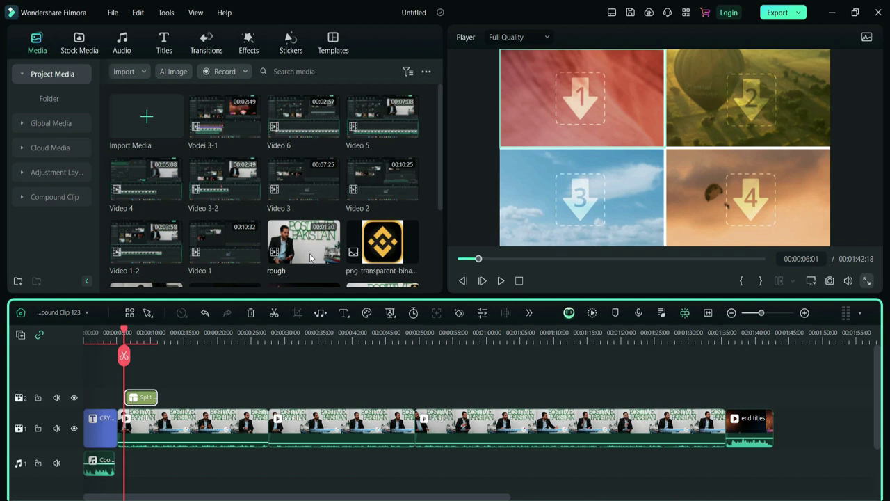
pyautogui.moveTo(306, 255); pyautogui.dragTo(563, 98)
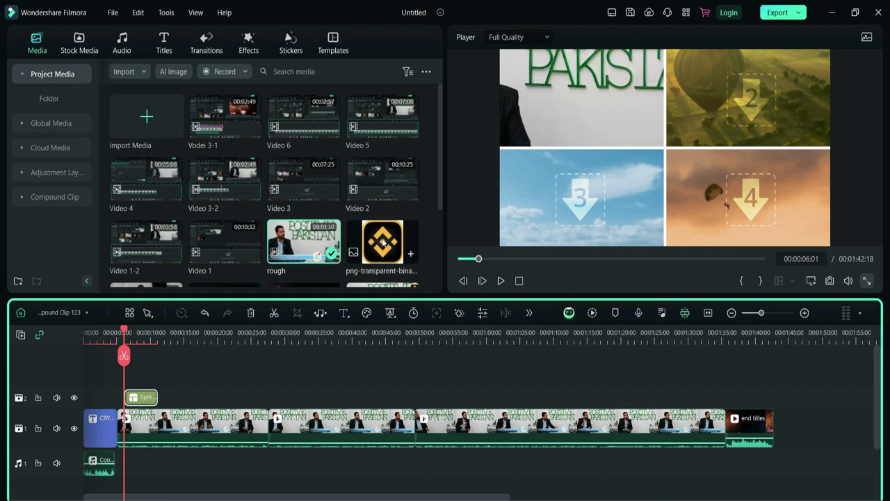
pyautogui.scroll(-3, 276, 224)
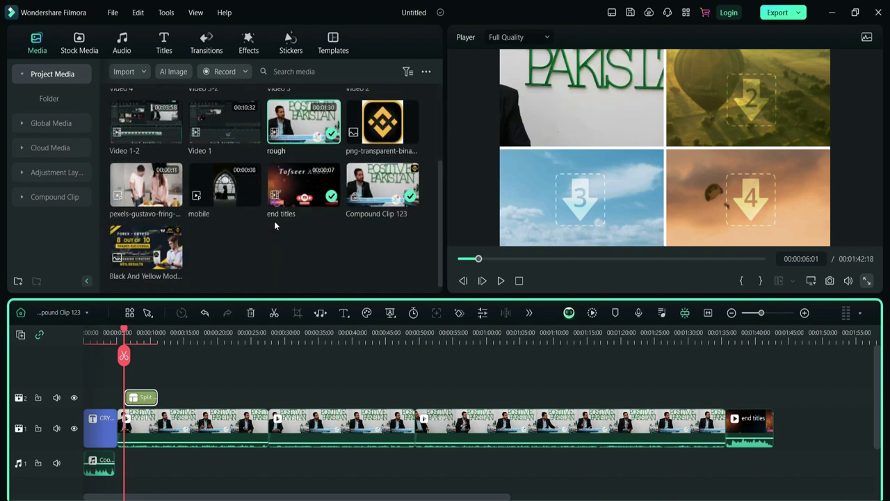
pyautogui.moveTo(146, 184); pyautogui.dragTo(743, 88)
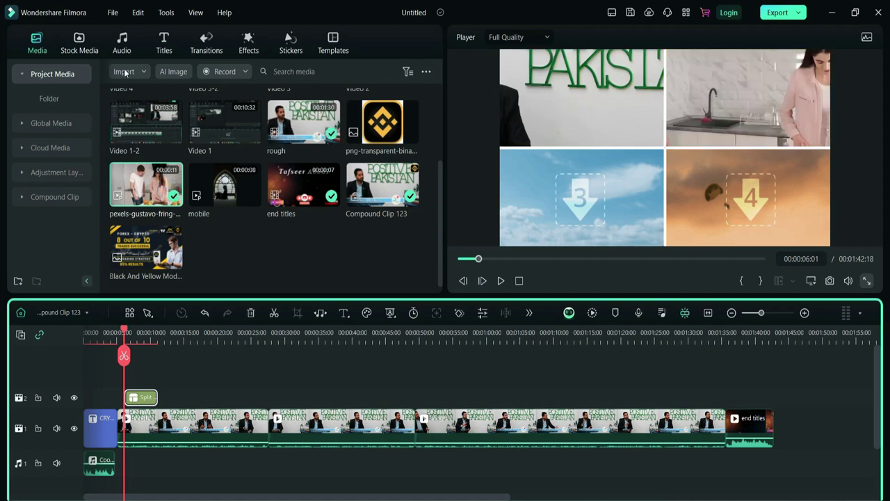
pyautogui.moveTo(155, 256); pyautogui.dragTo(560, 189)
pyautogui.moveTo(292, 184); pyautogui.dragTo(741, 202)
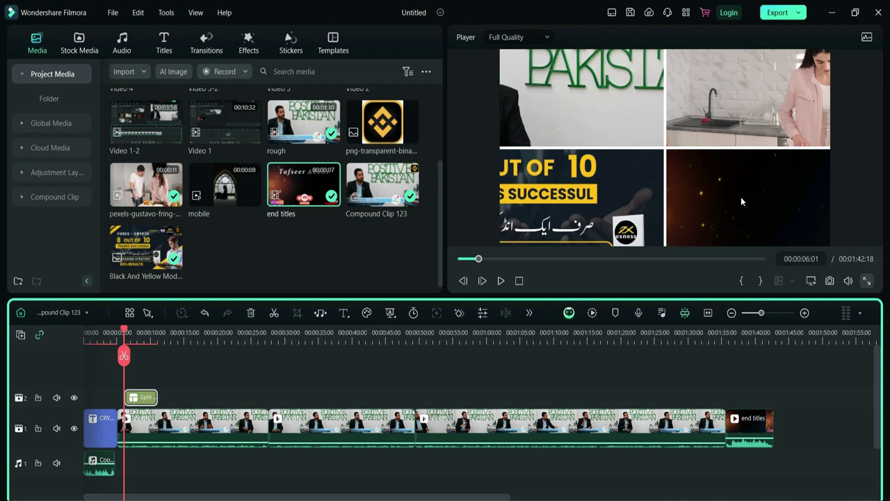
# - Play back the split-screen preview to check the four panels
pyautogui.press('space')
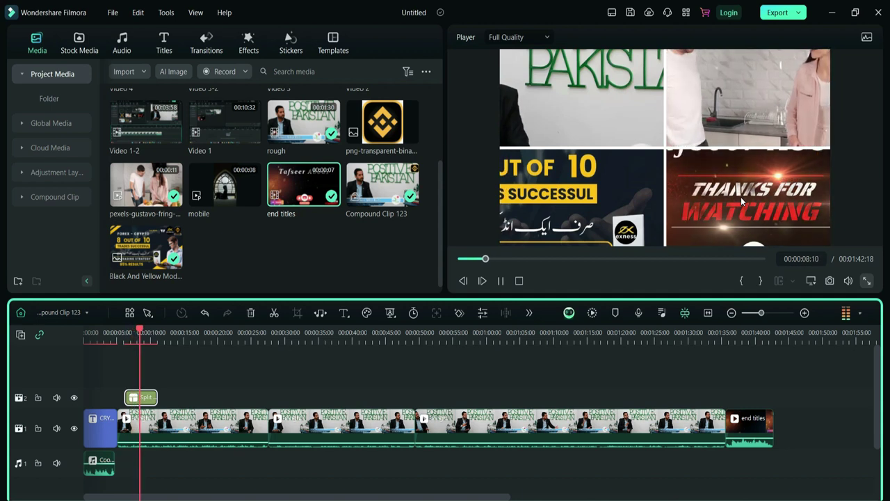
pyautogui.press('space')
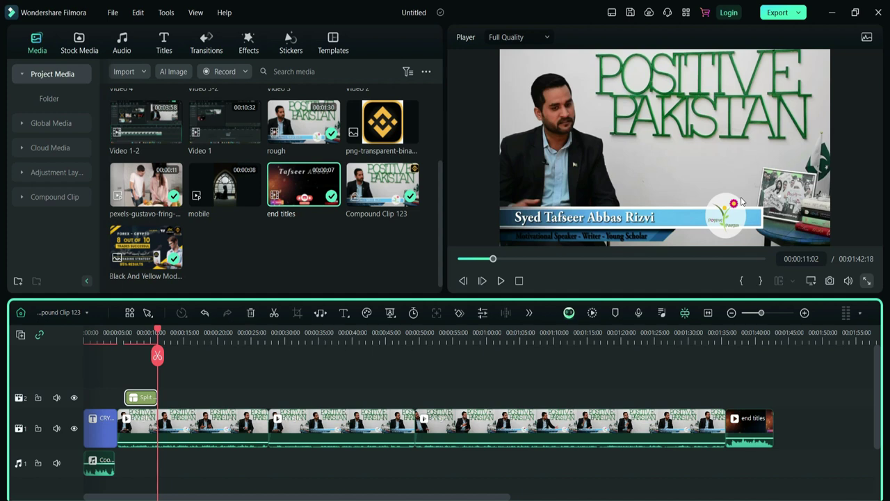
pyautogui.click(335, 43)
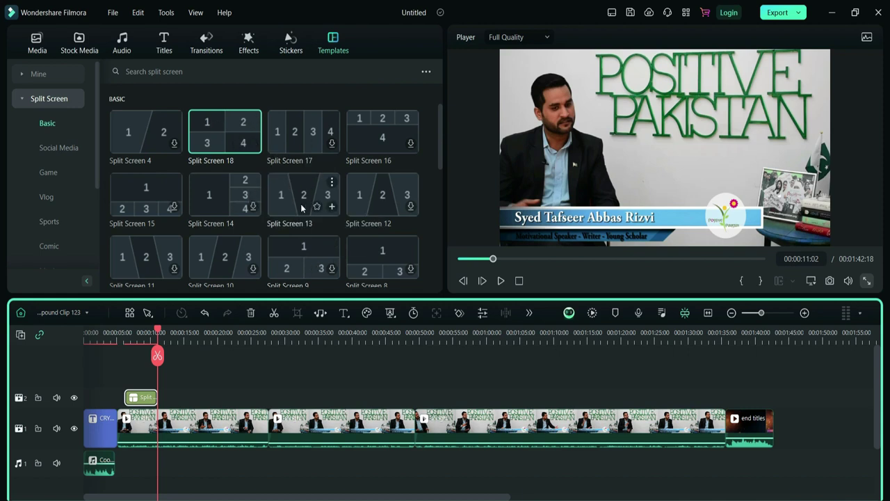
# - Download the Split Screen 10 layout
pyautogui.scroll(-10, 381, 195)
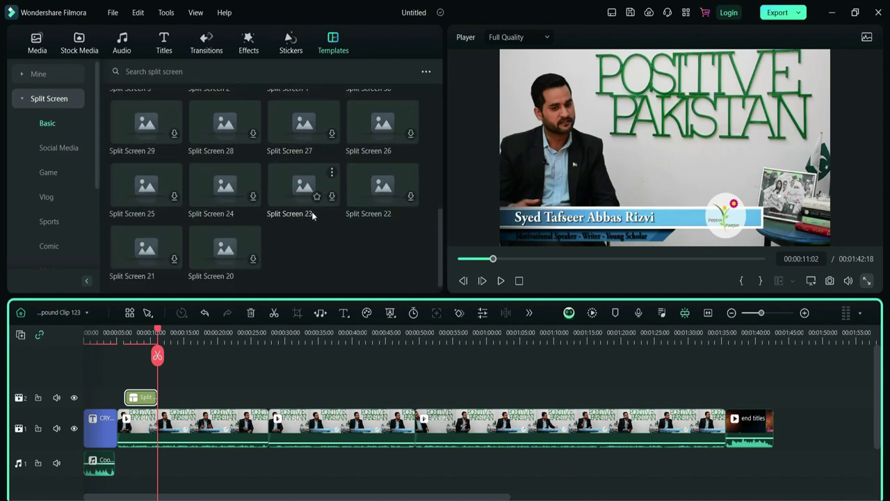
pyautogui.scroll(5, 311, 212)
pyautogui.scroll(1, 312, 215)
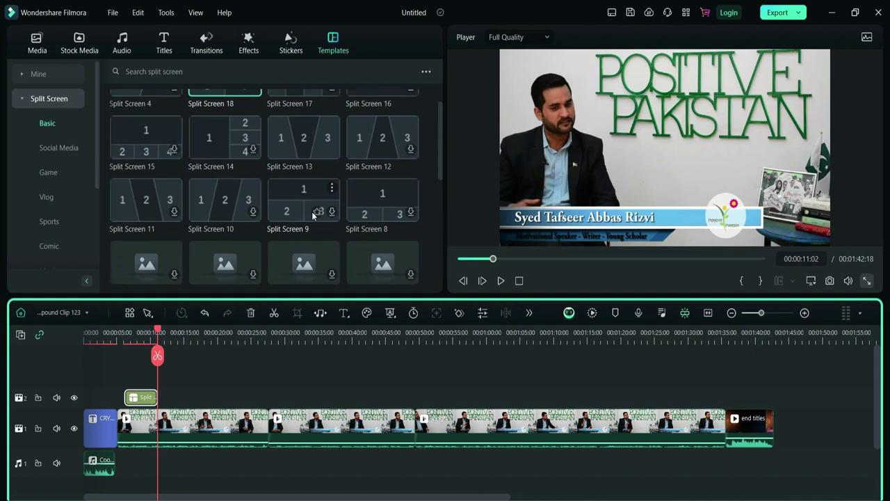
pyautogui.click(254, 212)
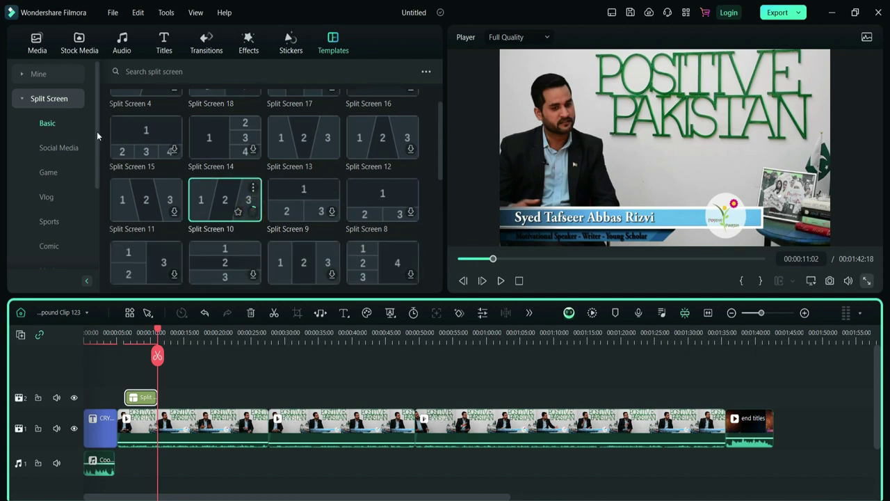
# - Add the downloaded Streaming Gaming template to track 2 right after the Split Screen 18 clip
pyautogui.click(38, 73)
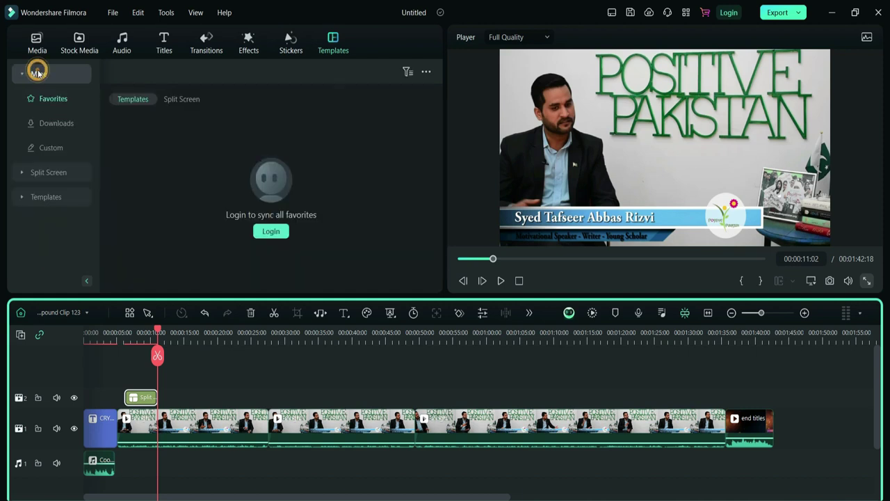
pyautogui.click(53, 127)
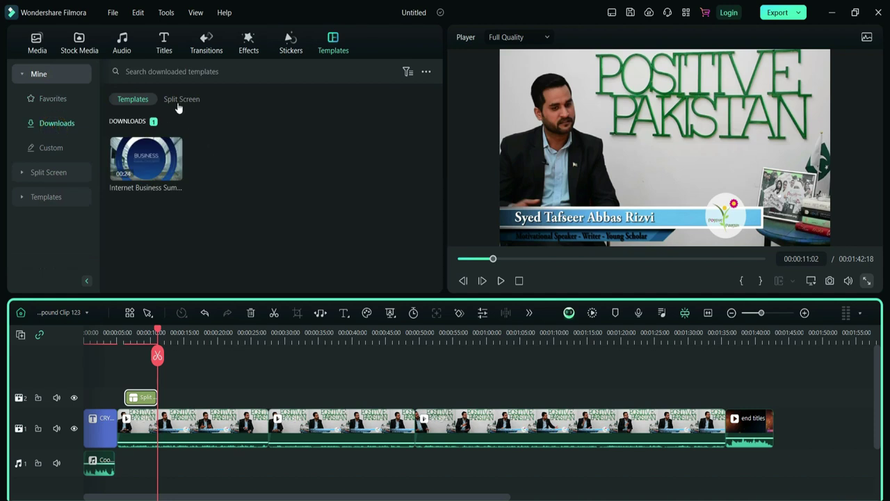
pyautogui.click(177, 102)
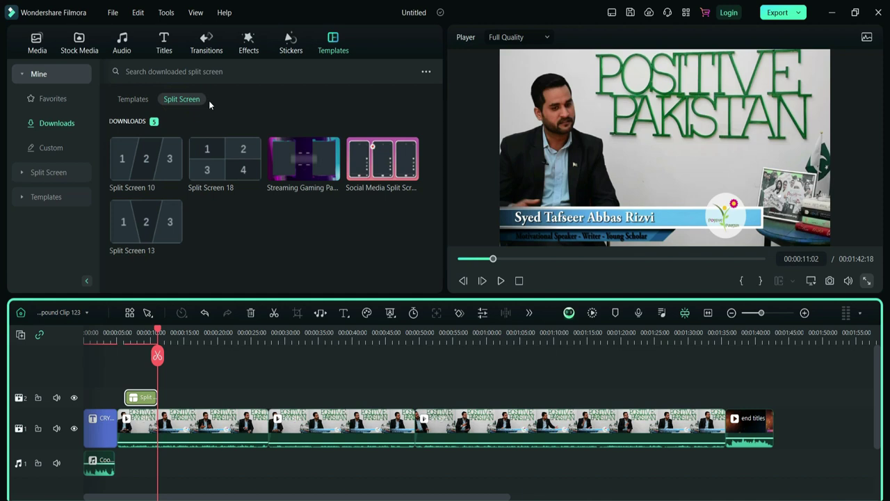
pyautogui.moveTo(300, 169)
pyautogui.moveTo(297, 160); pyautogui.dragTo(168, 400)
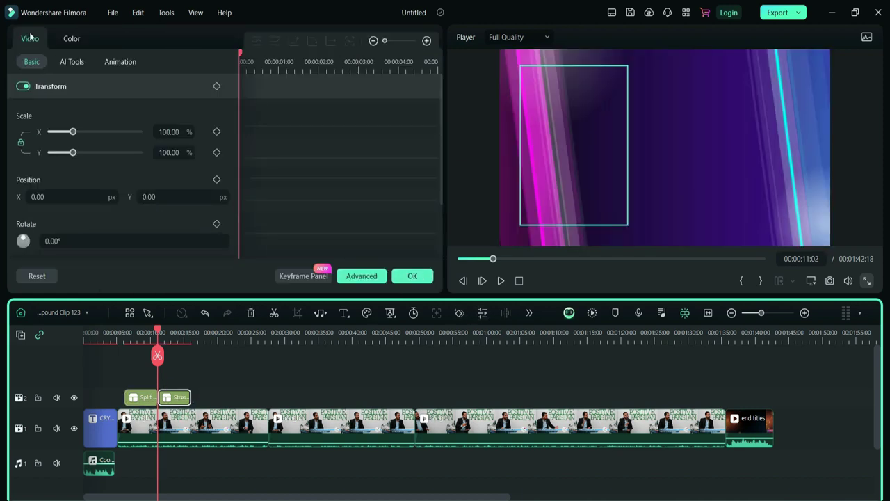
# - Fill the Streaming Gaming slots with the pexels-gustavo kitchen clip and the end titles clip
pyautogui.click(411, 275)
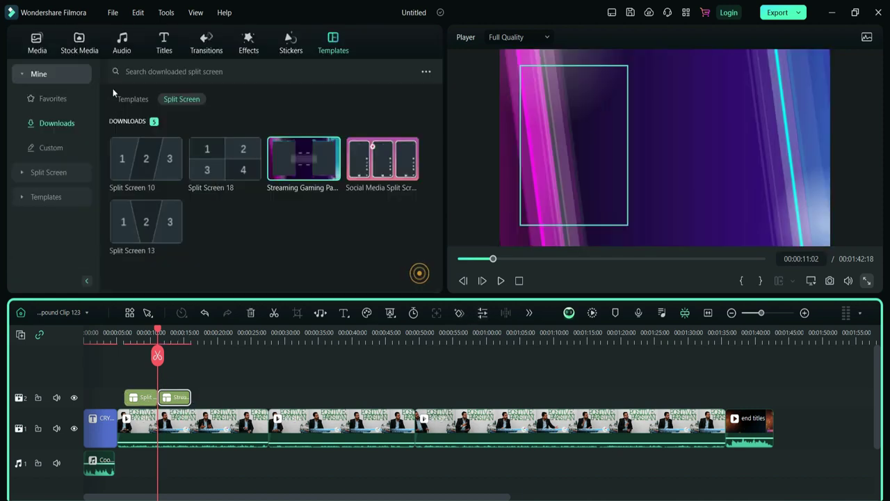
pyautogui.click(37, 42)
pyautogui.moveTo(146, 185); pyautogui.dragTo(267, 167)
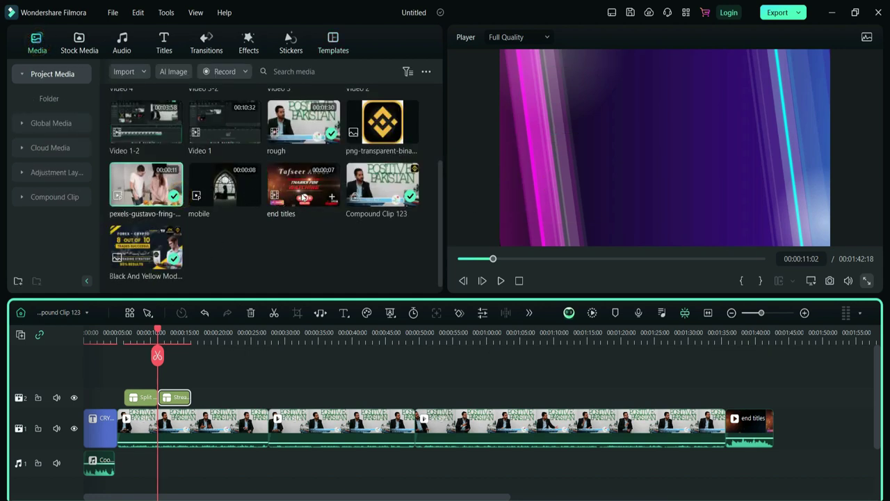
pyautogui.moveTo(304, 197); pyautogui.dragTo(661, 142)
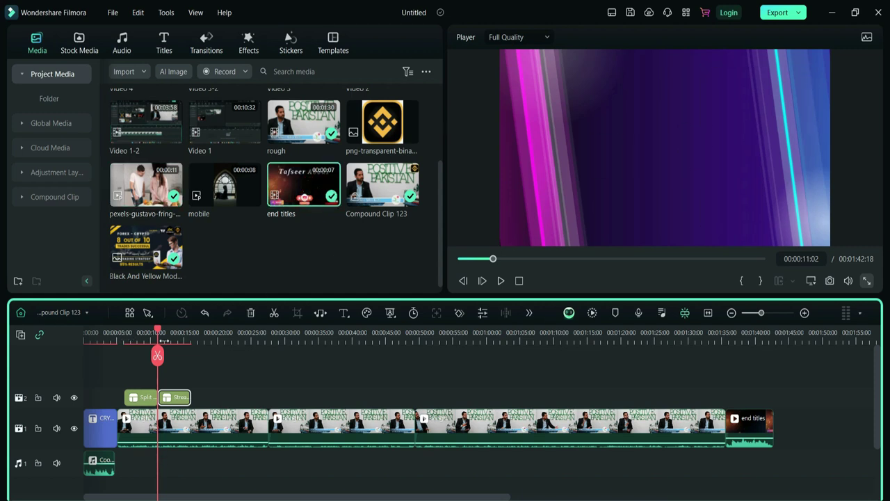
# - Play back the split screen, then select all clips on the timeline
pyautogui.press('space')
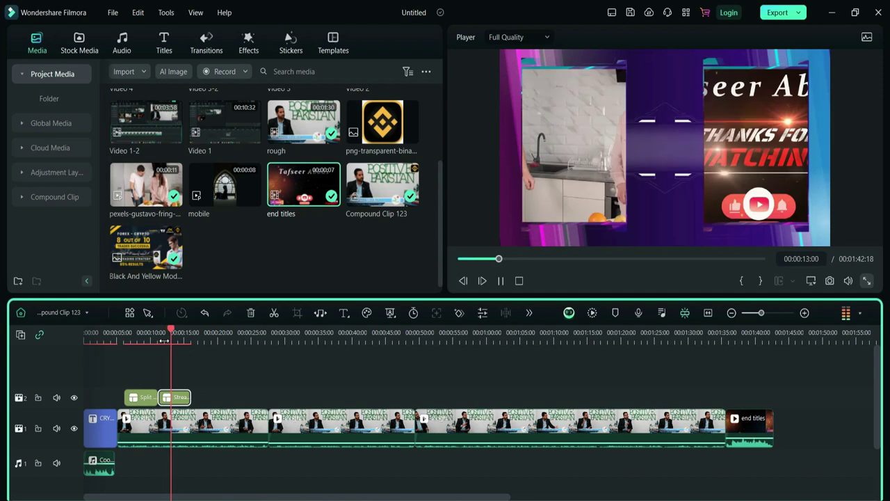
pyautogui.press('space')
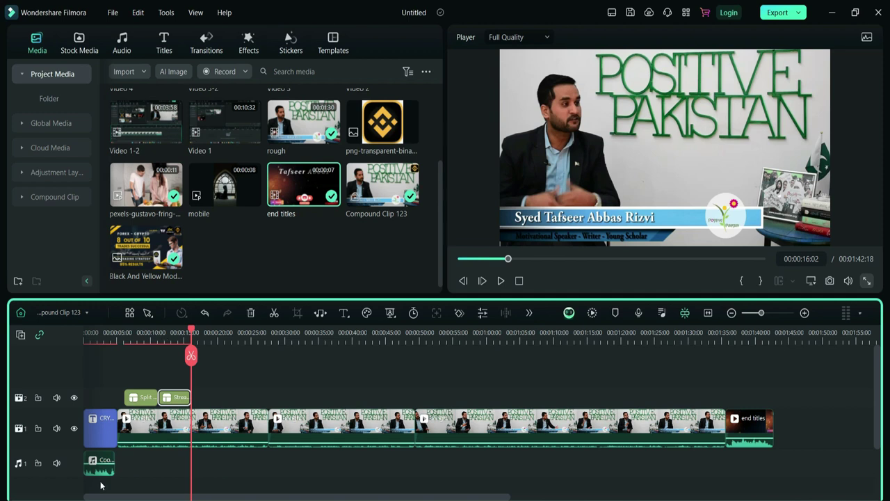
pyautogui.moveTo(101, 481); pyautogui.dragTo(759, 358)
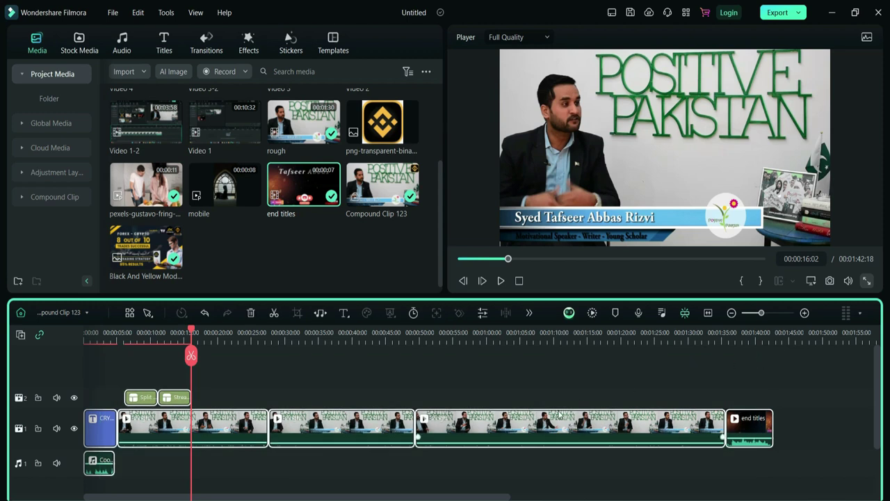
# - Combine the selected clips into Compound Clip 1444 and check the timeline list
pyautogui.rightClick(541, 442)
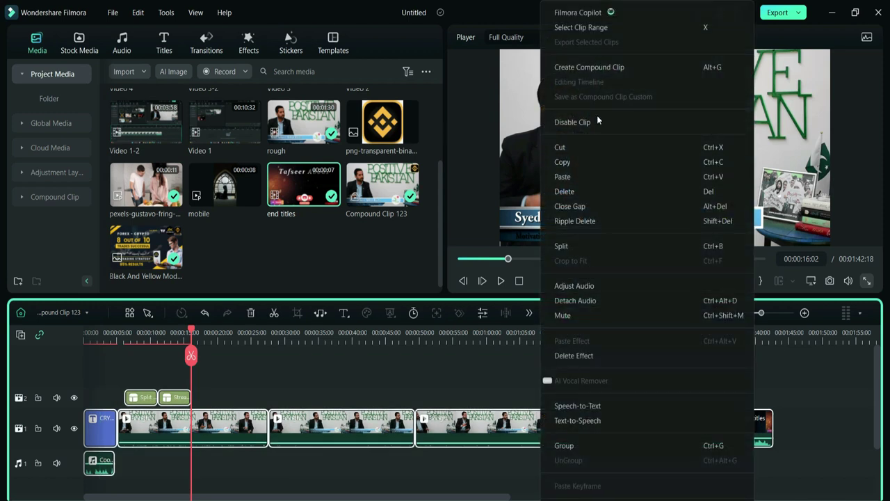
pyautogui.click(592, 68)
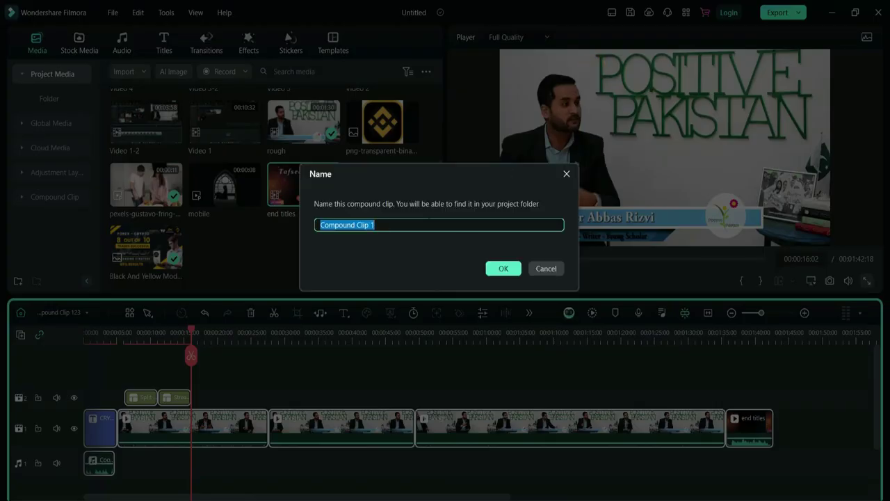
pyautogui.click(426, 223)
pyautogui.write('444')
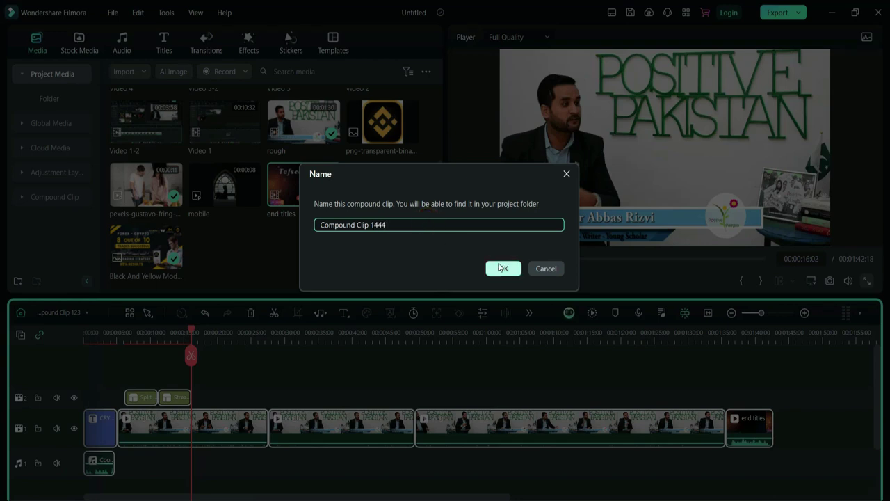
pyautogui.click(504, 268)
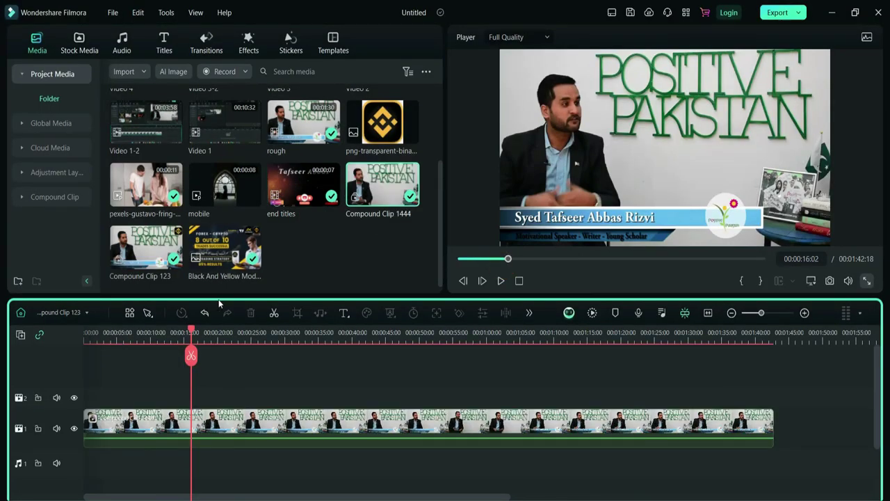
pyautogui.click(87, 313)
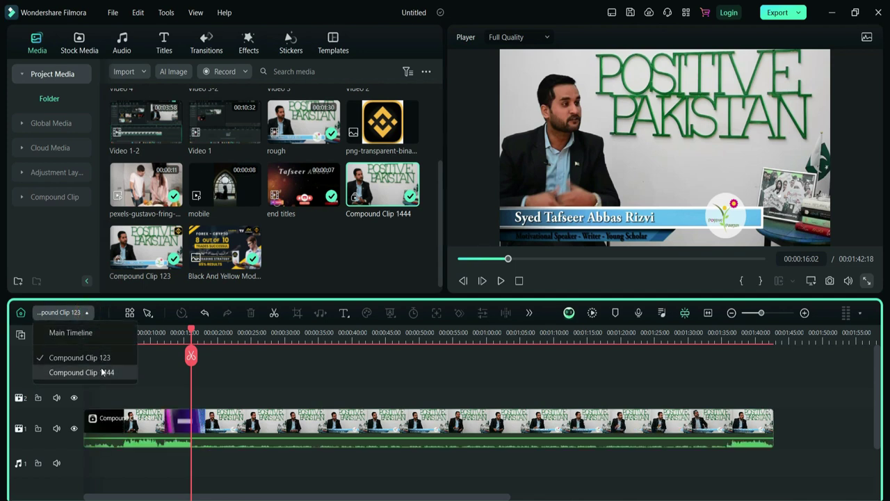
pyautogui.click(155, 478)
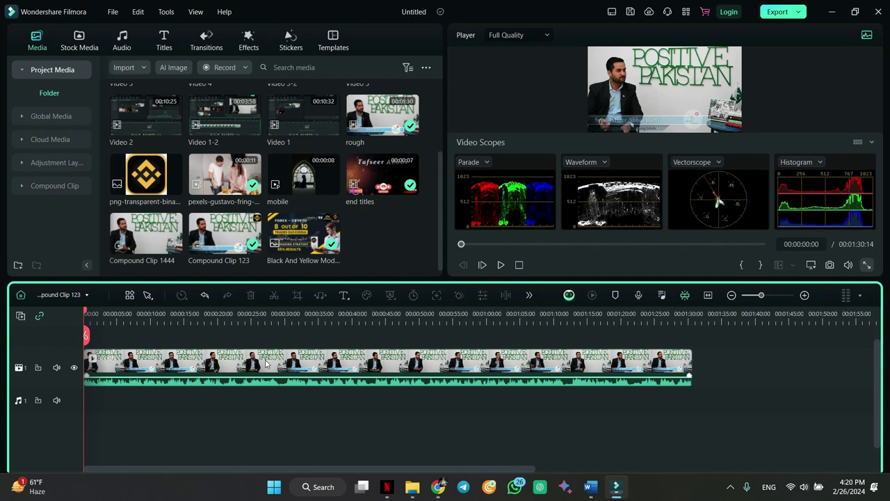
# - Detach the interview clip's rough audio onto its own audio track
pyautogui.rightClick(266, 362)
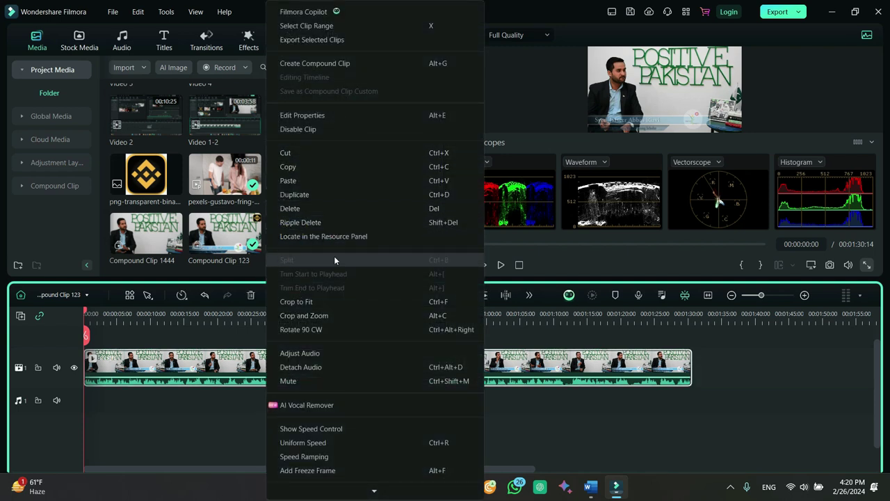
pyautogui.click(327, 366)
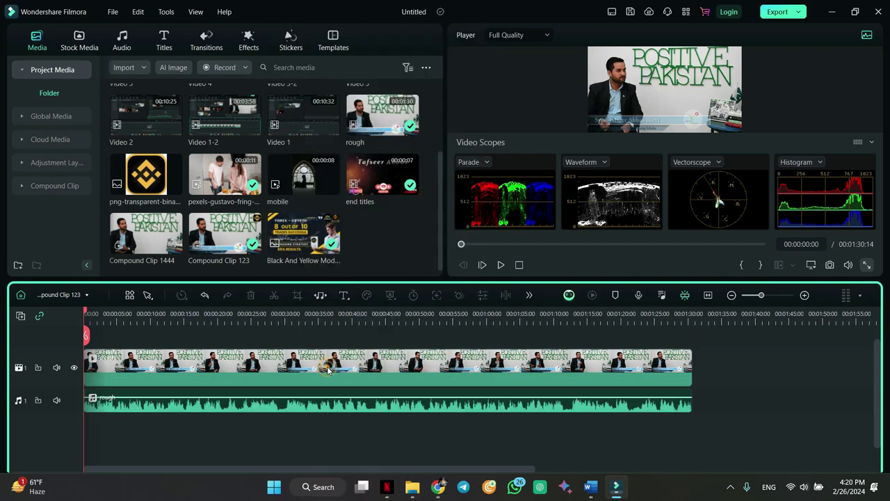
pyautogui.click(255, 366)
pyautogui.click(261, 410)
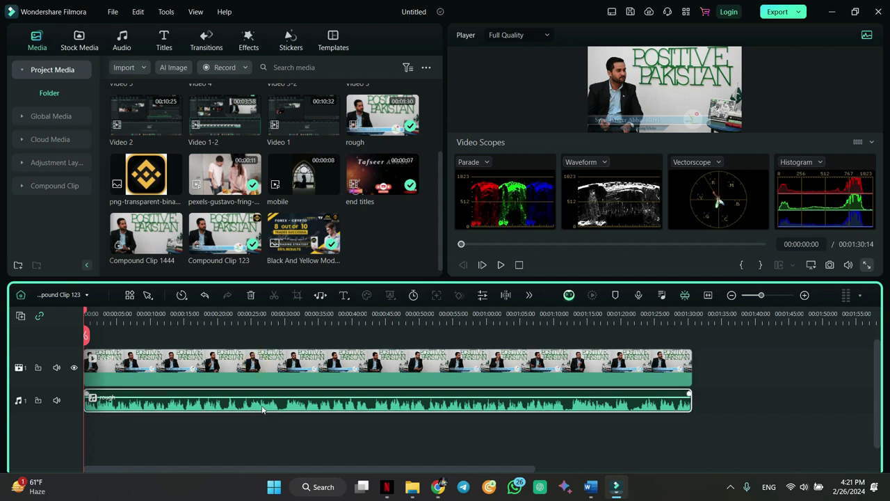
pyautogui.moveTo(139, 355); pyautogui.dragTo(746, 351)
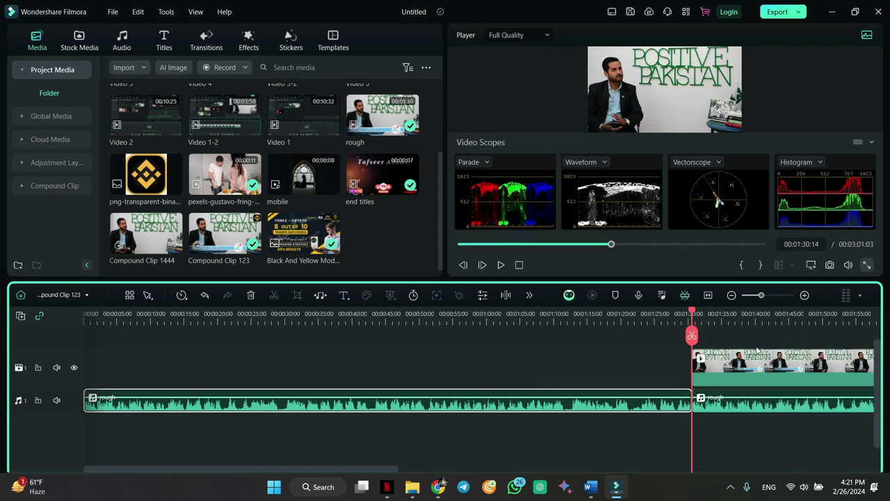
pyautogui.hotkey('ctrl', 'z')
# - Place a copy of the rough audio on audio track 2, offset later in time
pyautogui.moveTo(758, 402); pyautogui.dragTo(144, 469)
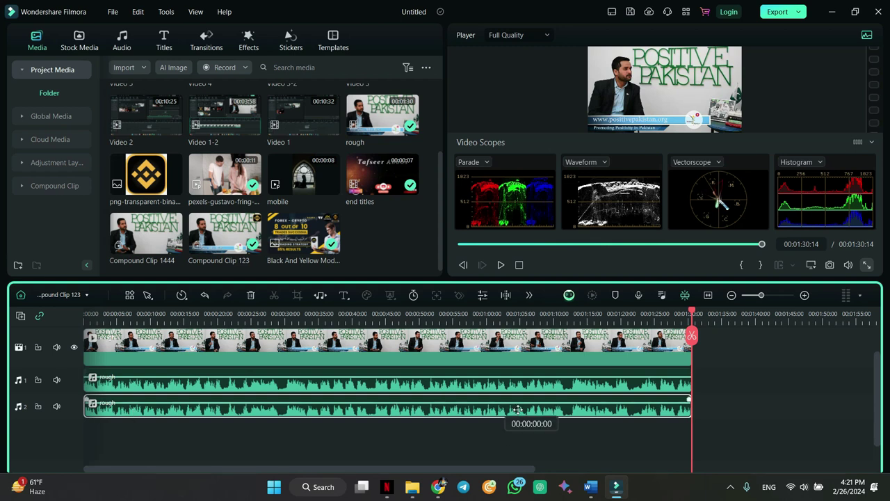
pyautogui.moveTo(505, 410); pyautogui.dragTo(577, 406)
pyautogui.moveTo(710, 339); pyautogui.dragTo(529, 362)
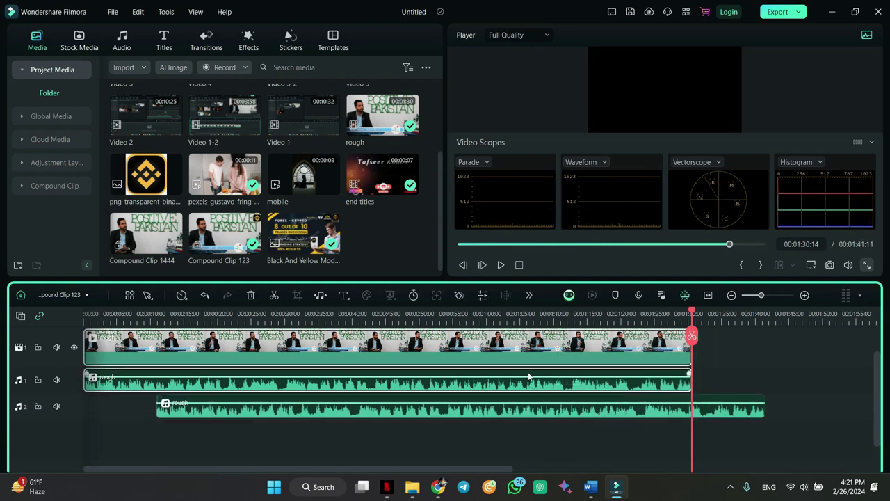
pyautogui.click(525, 419)
pyautogui.moveTo(526, 417); pyautogui.dragTo(504, 414)
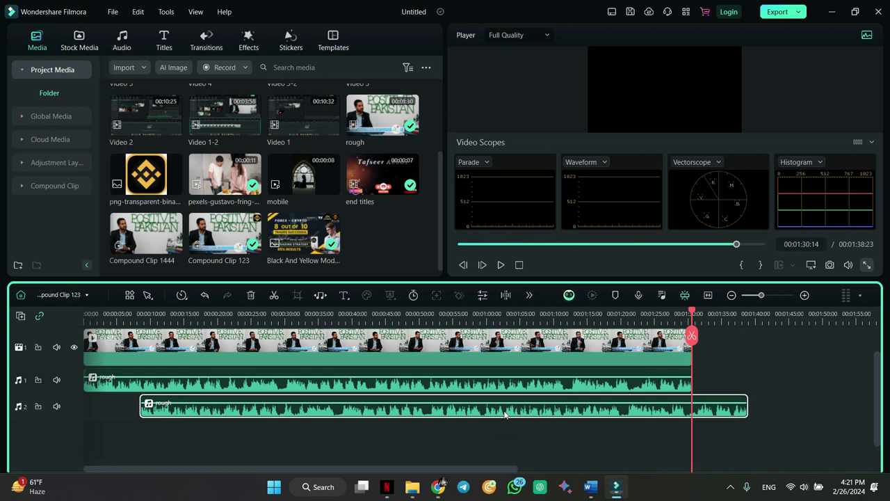
# - Split the track 2 audio at 00:00:13:01 and ripple-delete the leading piece
pyautogui.moveTo(679, 313); pyautogui.dragTo(170, 313)
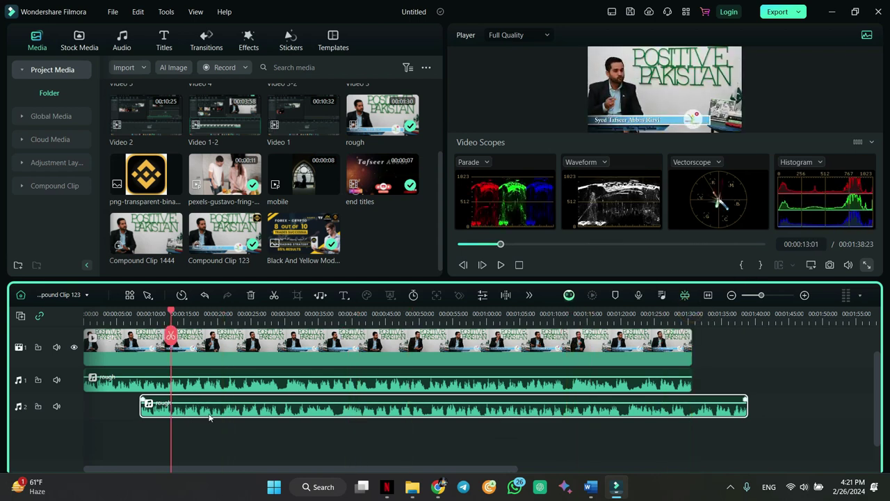
pyautogui.hotkey('ctrl', 'b')
pyautogui.click(155, 410)
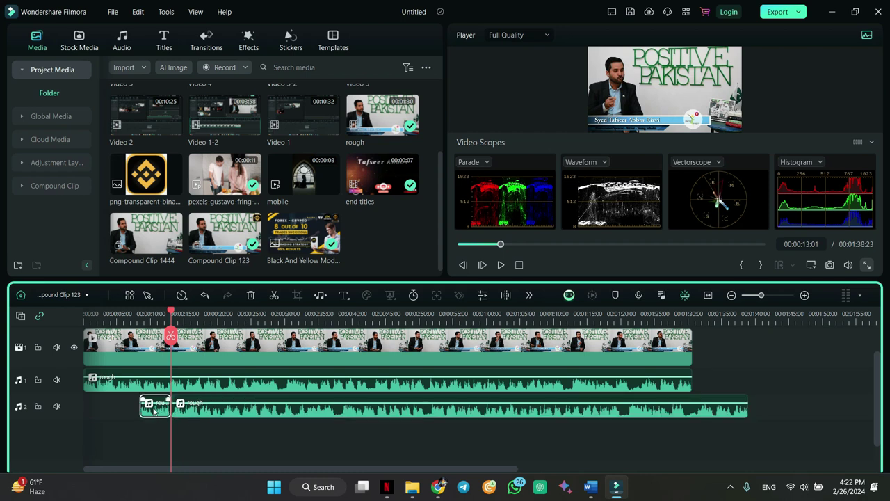
pyautogui.hotkey('shift', 'Delete')
# - Split the track 1 audio near the start, ripple-delete the short leading piece, and select both audio clips
pyautogui.moveTo(139, 311); pyautogui.dragTo(99, 326)
pyautogui.click(116, 387)
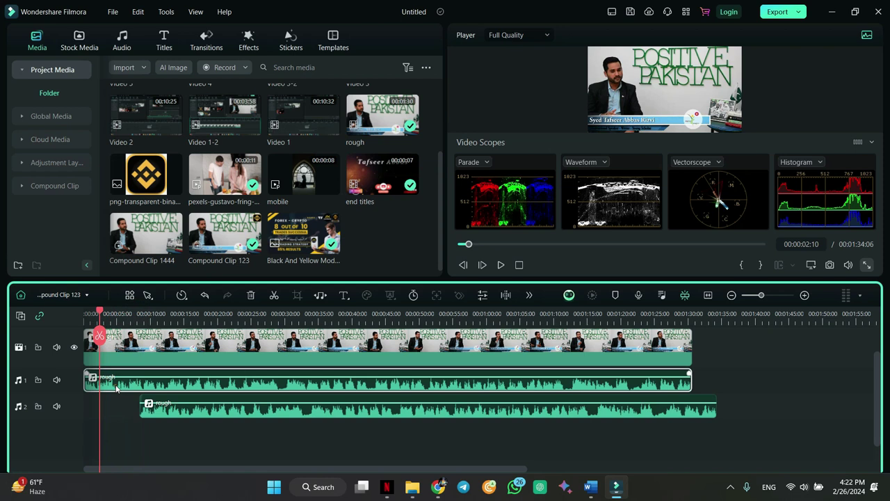
pyautogui.hotkey('ctrl', 'b')
pyautogui.click(92, 387)
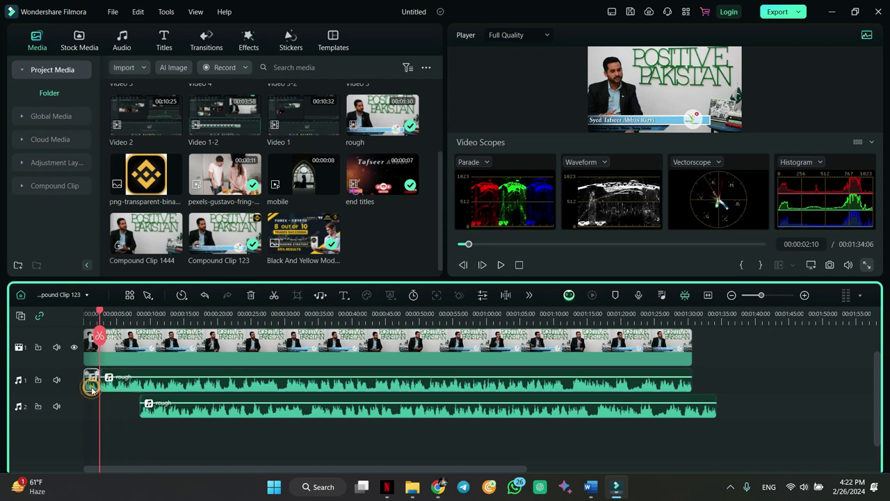
pyautogui.hotkey('shift', 'Delete')
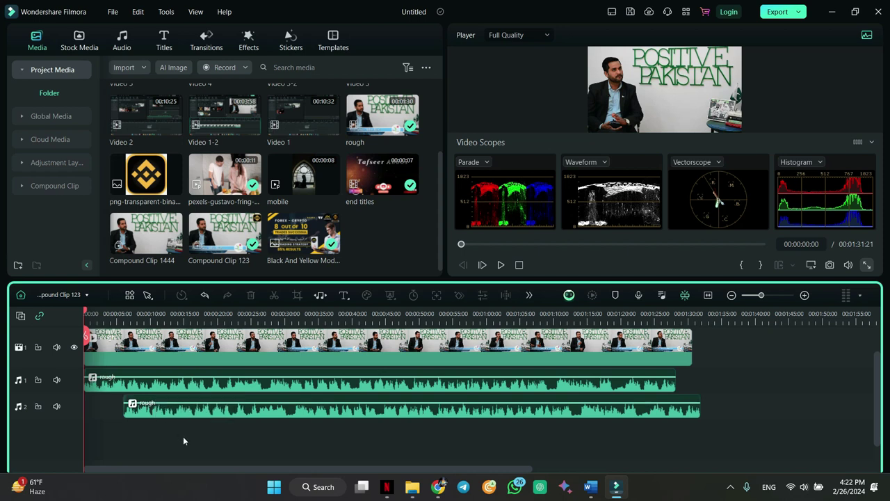
pyautogui.moveTo(192, 434); pyautogui.dragTo(194, 384)
pyautogui.rightClick(194, 383)
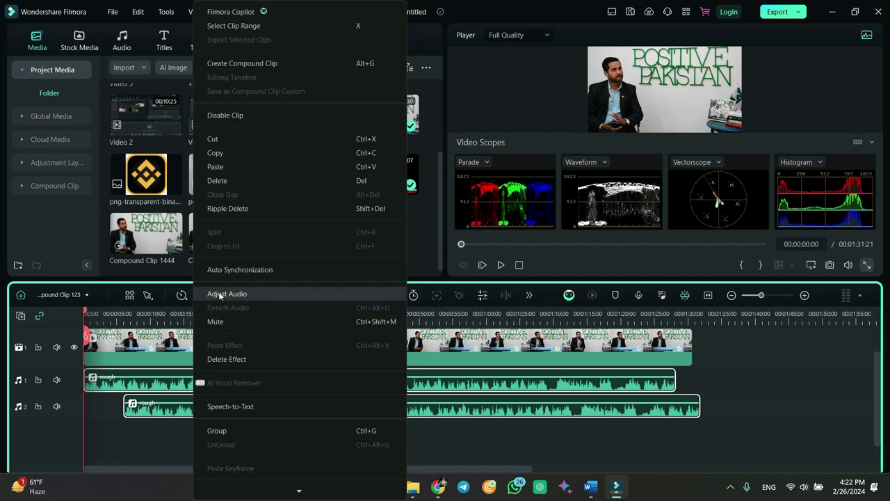
# - Auto-sync the two audio clips, then cut the track 1 audio at about 00:00:06:03 and delete its leading piece
pyautogui.click(228, 272)
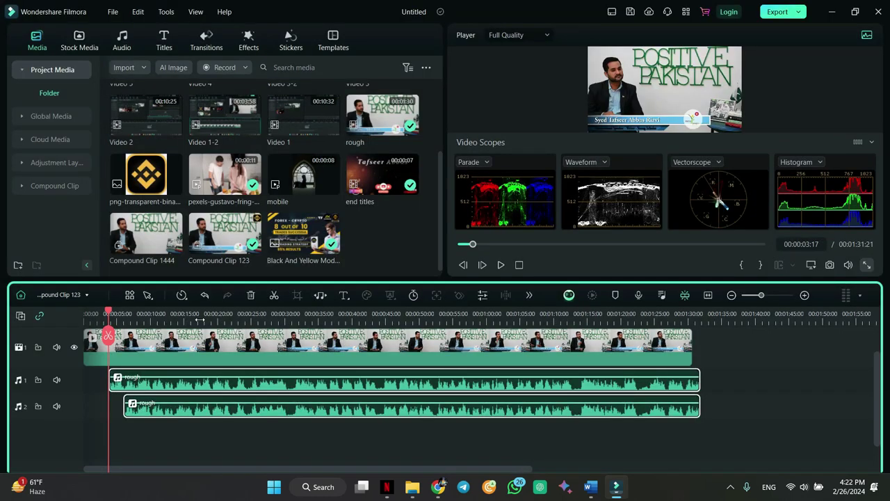
pyautogui.moveTo(109, 309); pyautogui.dragTo(123, 310)
pyautogui.click(117, 385)
pyautogui.hotkey('ctrl', 'b')
pyautogui.click(117, 384)
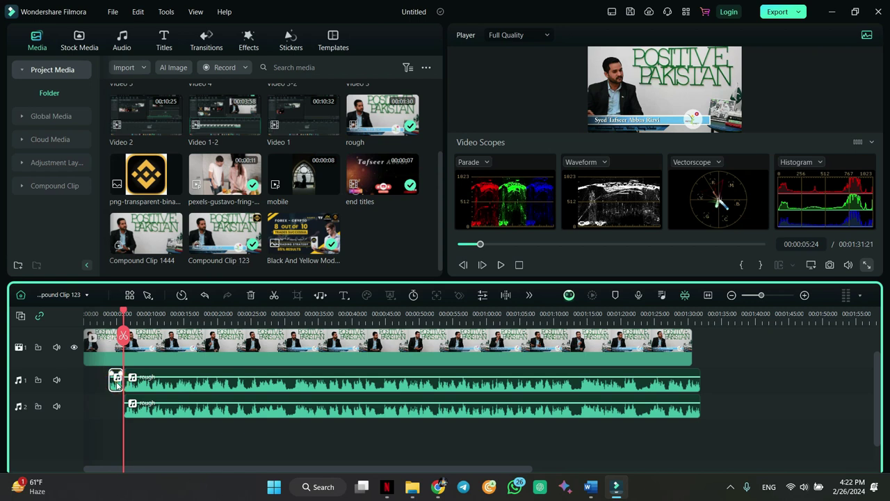
pyautogui.press('Delete')
# - Delete the duplicate rough audio and move the remaining clip up to audio track 1
pyautogui.moveTo(106, 310); pyautogui.dragTo(98, 310)
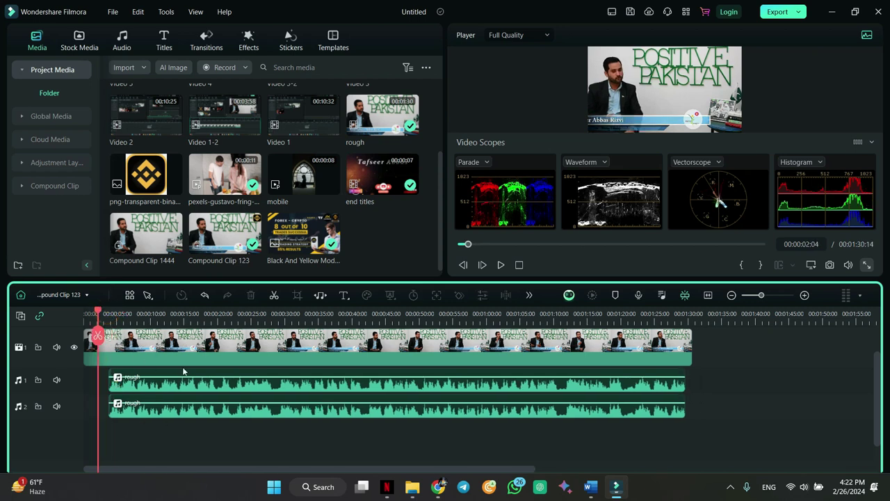
pyautogui.click(191, 386)
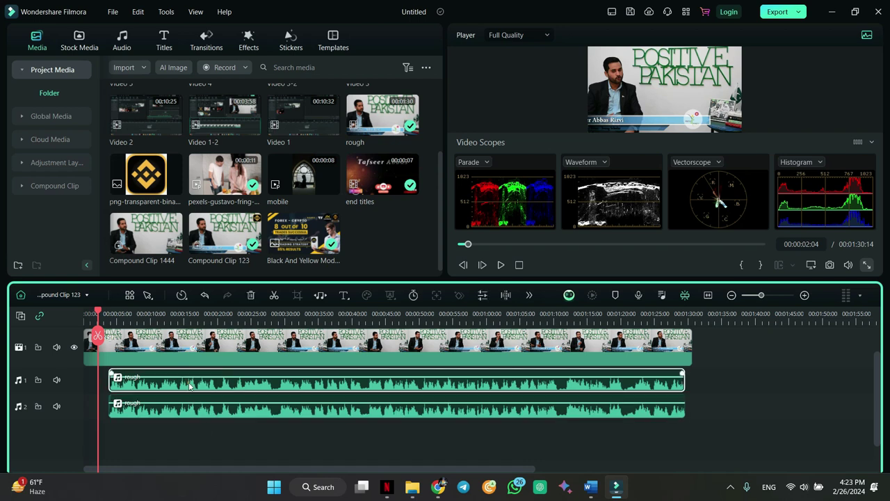
pyautogui.press('Delete')
pyautogui.click(186, 408)
pyautogui.moveTo(186, 410); pyautogui.dragTo(188, 386)
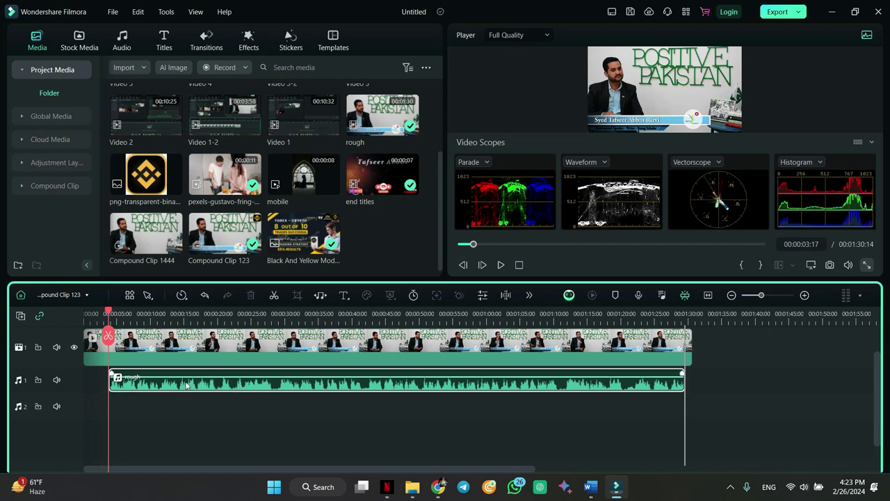
# - Split the interview video at 00:00:03:17 and delete the opening piece
pyautogui.click(99, 346)
pyautogui.hotkey('ctrl', 'b')
pyautogui.click(97, 345)
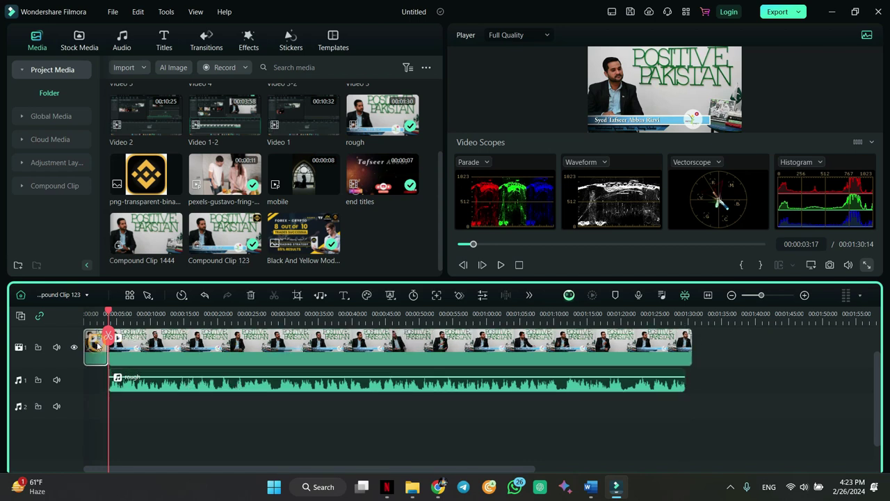
pyautogui.press('Delete')
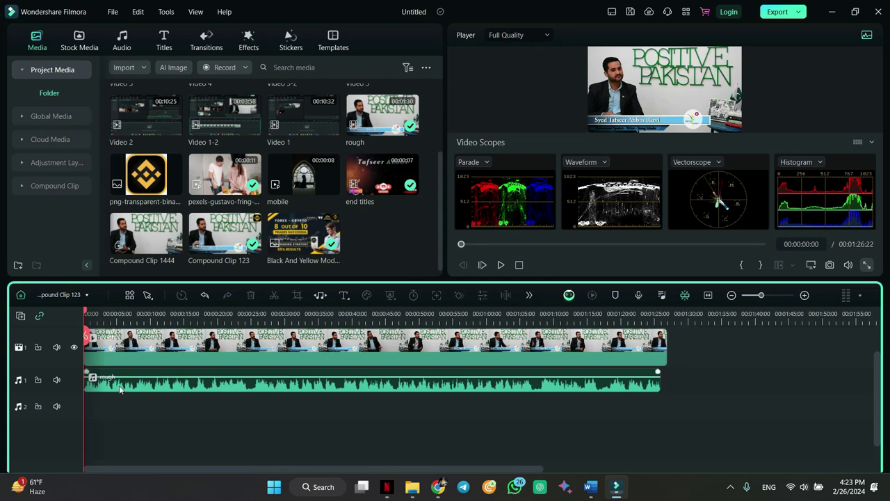
# - Lower the rough dialogue clip's volume to -8 dB
pyautogui.doubleClick(120, 388)
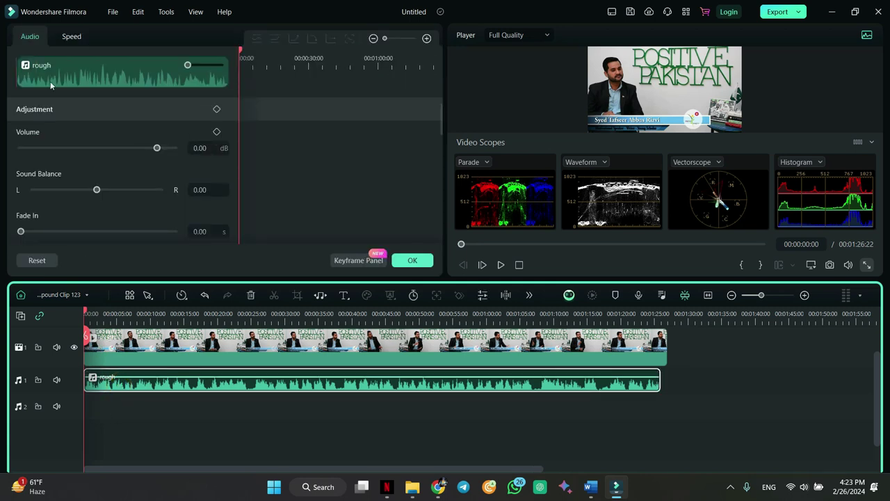
pyautogui.moveTo(157, 147); pyautogui.dragTo(148, 152)
pyautogui.click(148, 149)
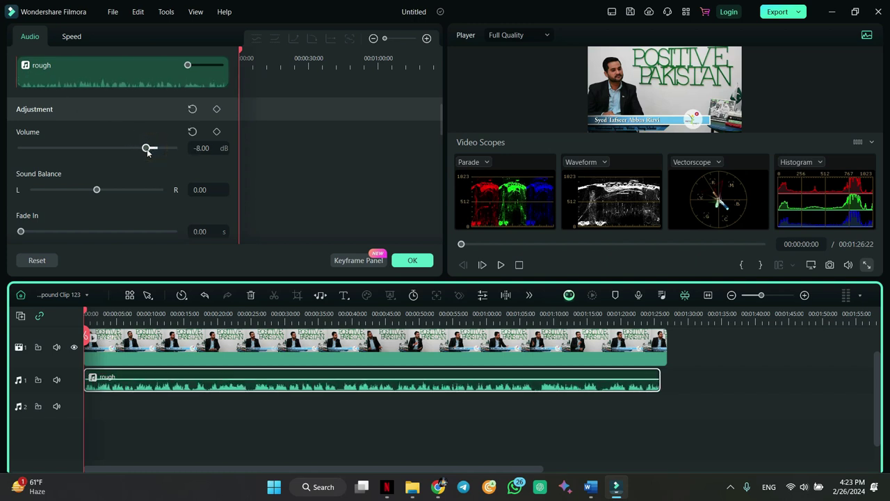
pyautogui.scroll(-1, 218, 209)
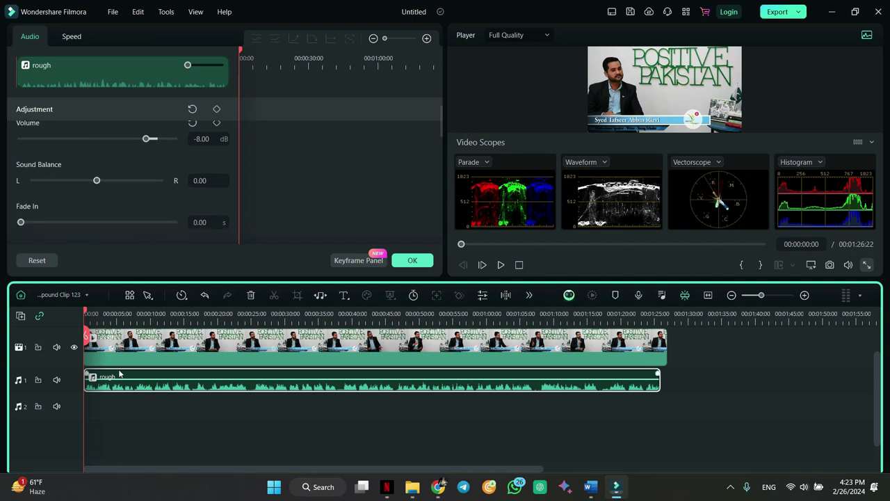
# - Split the rough audio at 00:00:07:00 and 00:00:10:22 and select the middle piece
pyautogui.moveTo(86, 315); pyautogui.dragTo(130, 315)
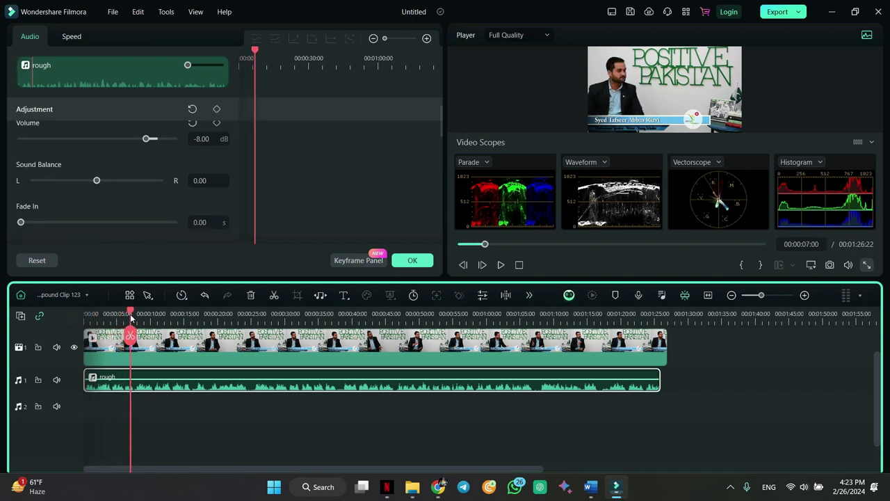
pyautogui.hotkey('ctrl', 'b')
pyautogui.moveTo(130, 314); pyautogui.dragTo(156, 315)
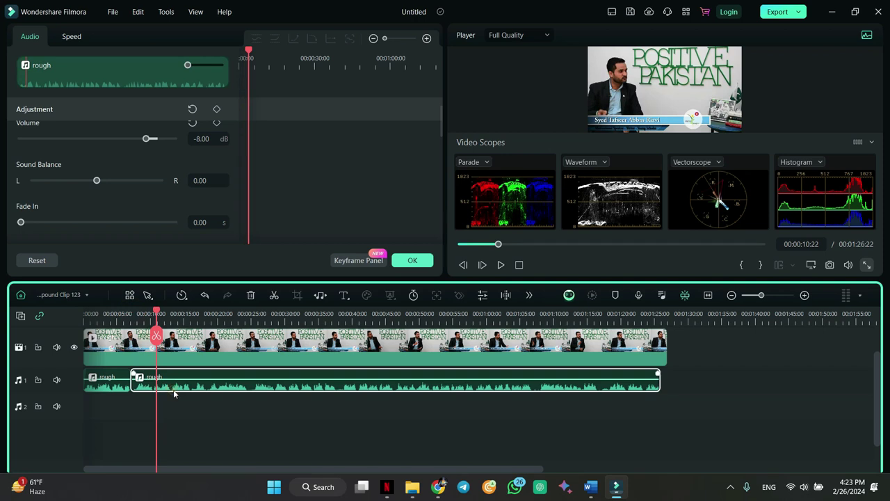
pyautogui.hotkey('ctrl', 'b')
pyautogui.click(142, 391)
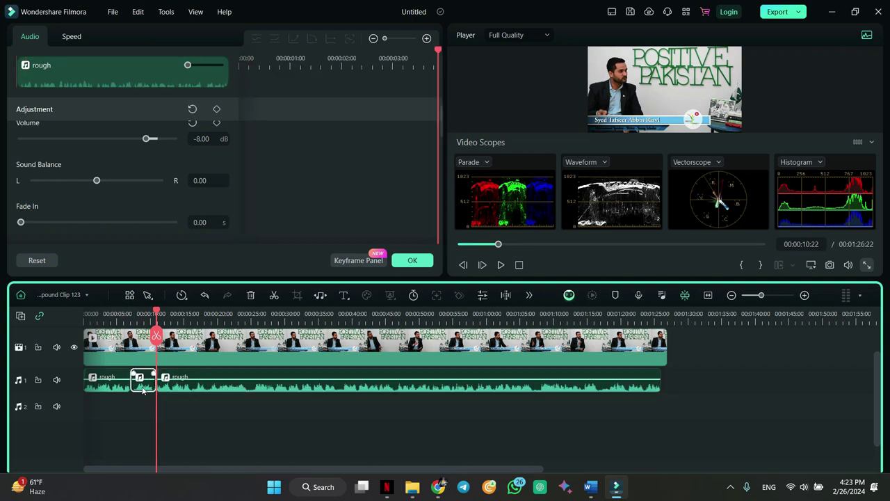
# - Set the middle piece's sound balance to -1.00 and apply the audio changes
pyautogui.press('Up')
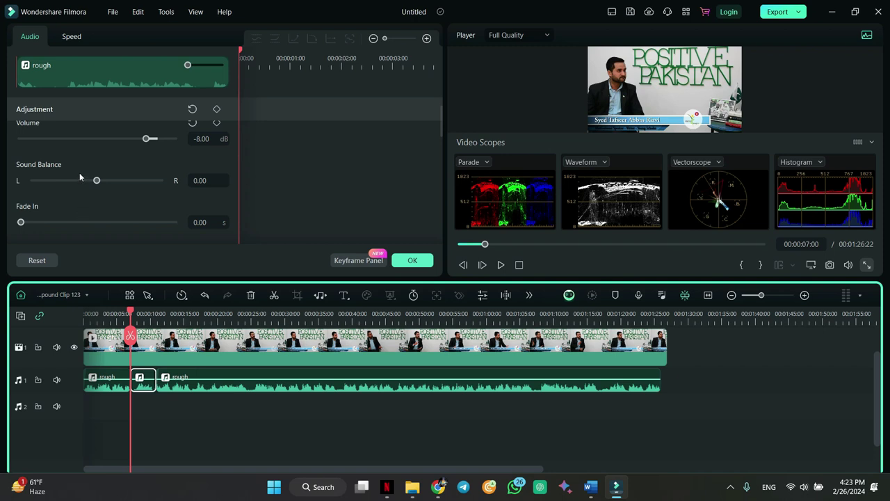
pyautogui.moveTo(97, 180); pyautogui.dragTo(155, 187)
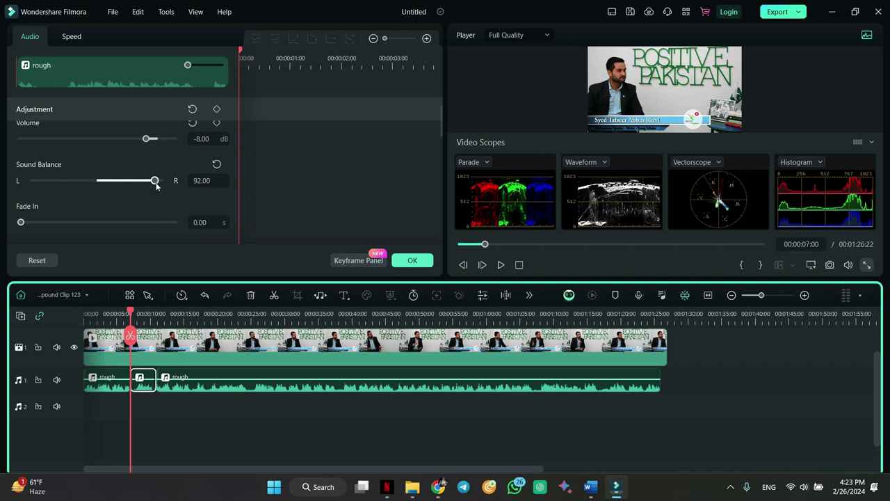
pyautogui.moveTo(158, 183)
pyautogui.mouseDown()
pyautogui.moveTo(133, 180)
pyautogui.moveTo(154, 180)
pyautogui.mouseUp()
pyautogui.click(61, 181)
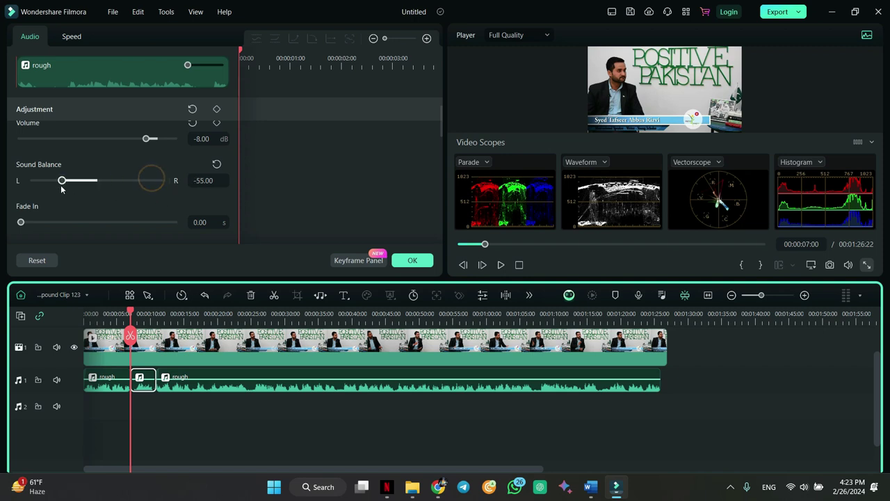
pyautogui.moveTo(61, 180); pyautogui.dragTo(96, 181)
pyautogui.click(413, 261)
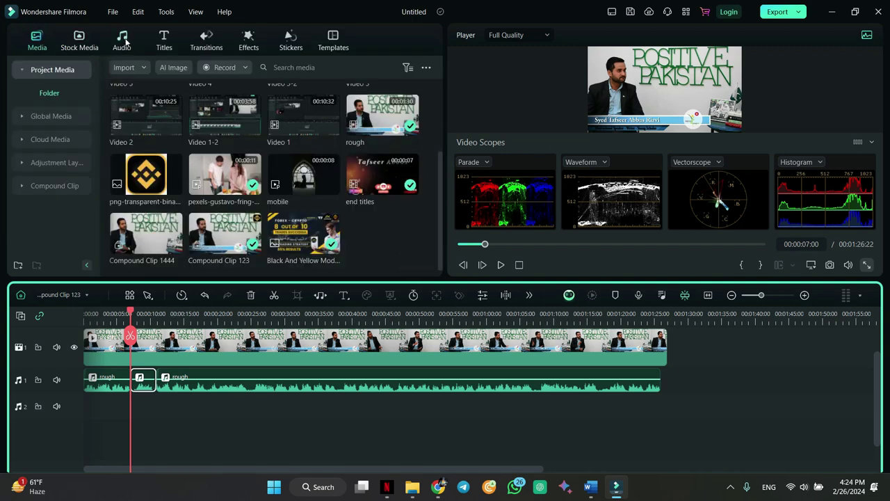
# - Add Dark Day-AI Music from Mine > Downloads to the second audio track
pyautogui.click(122, 43)
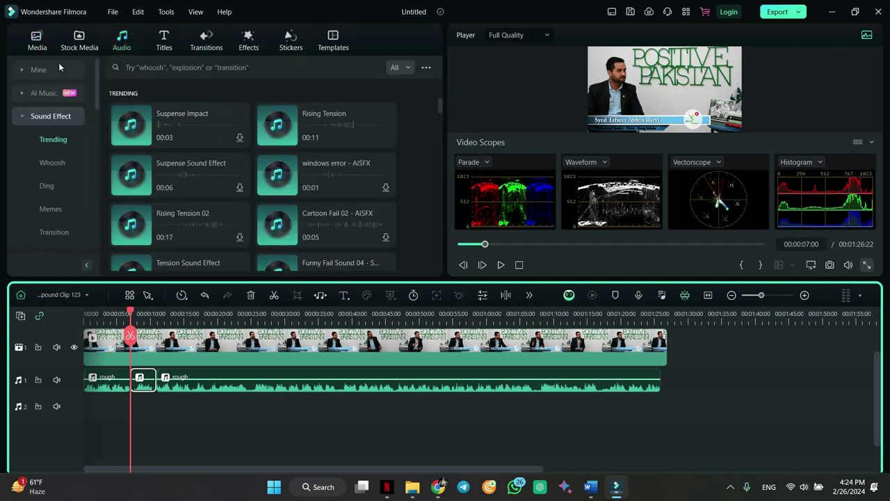
pyautogui.click(41, 71)
pyautogui.click(53, 120)
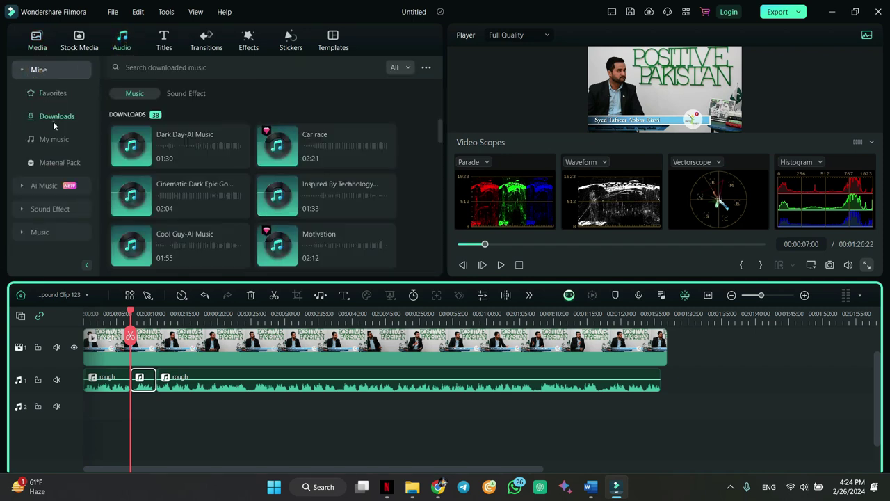
pyautogui.moveTo(135, 156); pyautogui.dragTo(76, 417)
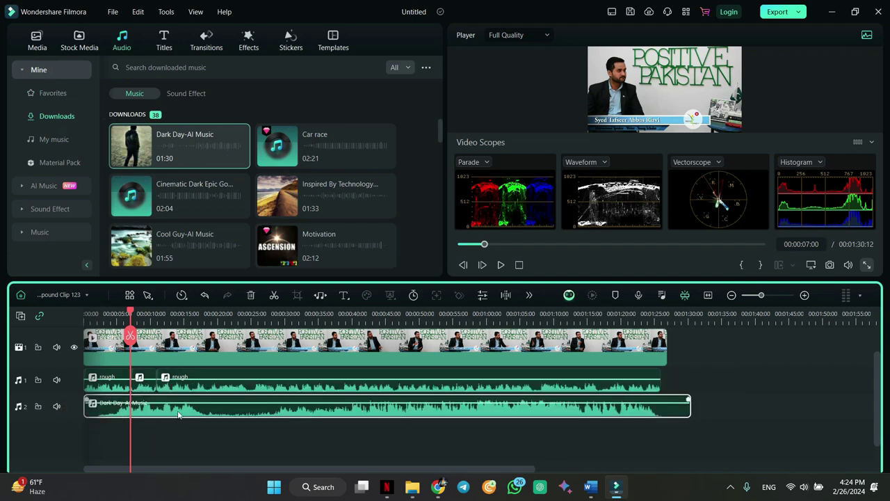
# - Give Dark Day-AI Music a long fade-in and fade-out, then delete the clip
pyautogui.doubleClick(177, 415)
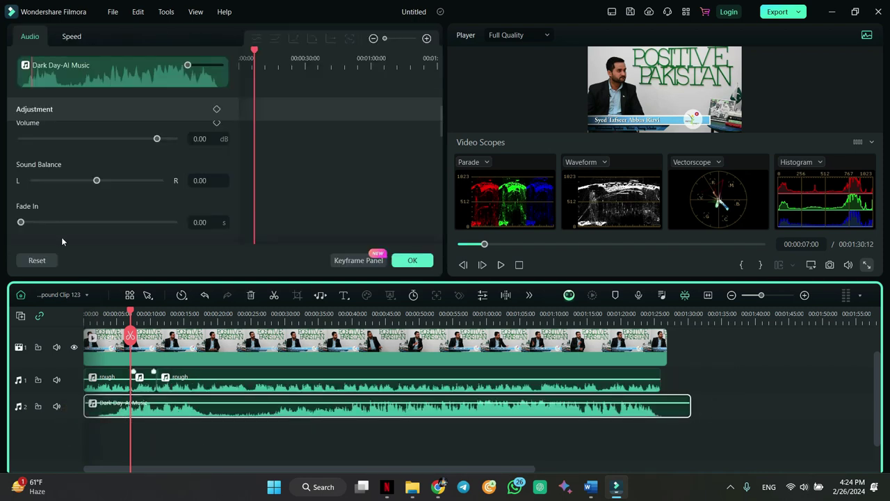
pyautogui.moveTo(57, 227); pyautogui.dragTo(68, 250)
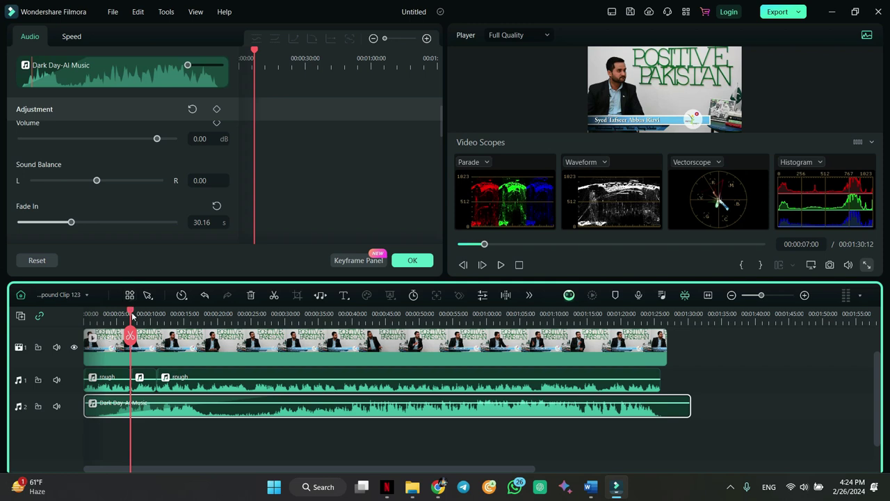
pyautogui.scroll(-1, 143, 195)
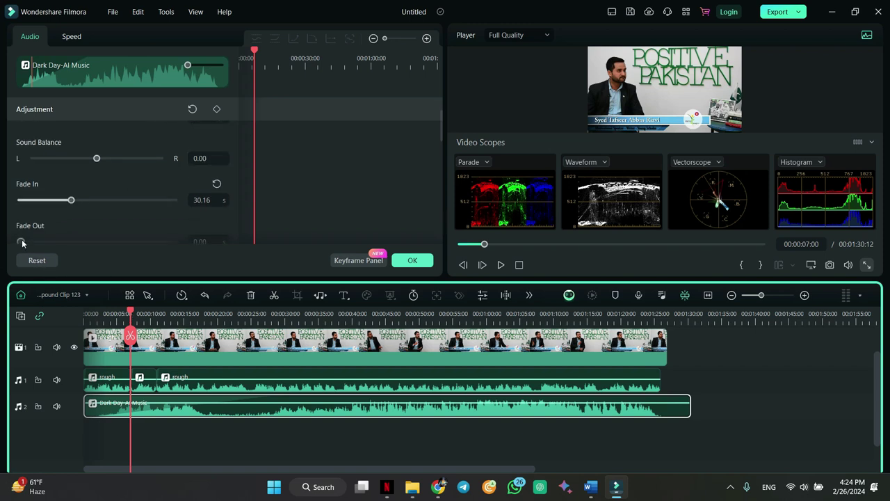
pyautogui.moveTo(21, 242); pyautogui.dragTo(89, 241)
pyautogui.click(412, 260)
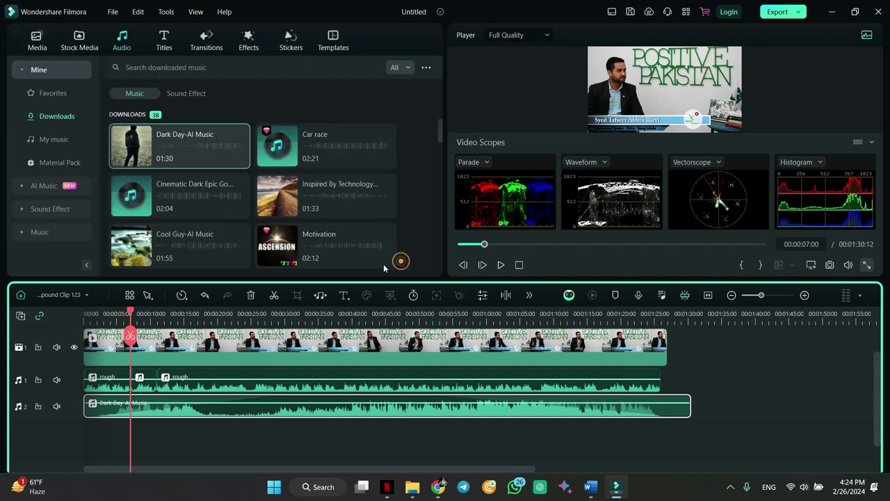
pyautogui.click(136, 409)
pyautogui.press('Delete')
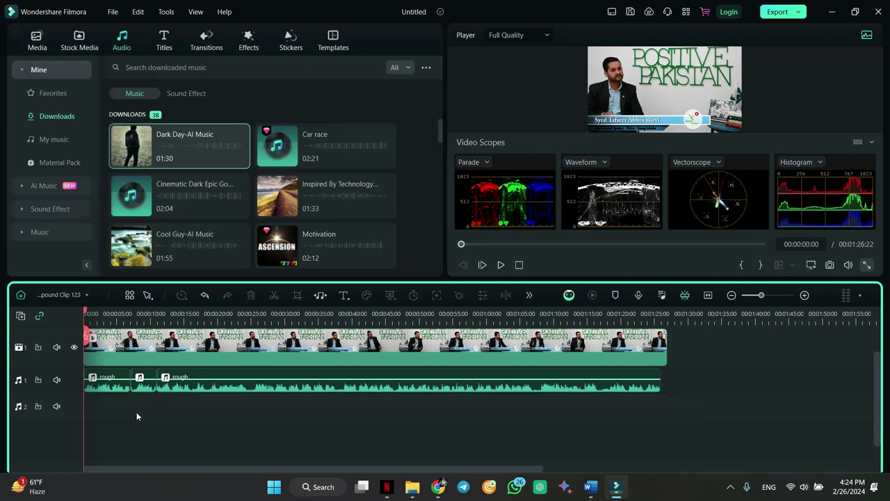
# - Review the rough dialogue clip's audio settings and close them
pyautogui.doubleClick(215, 379)
pyautogui.scroll(-3, 152, 224)
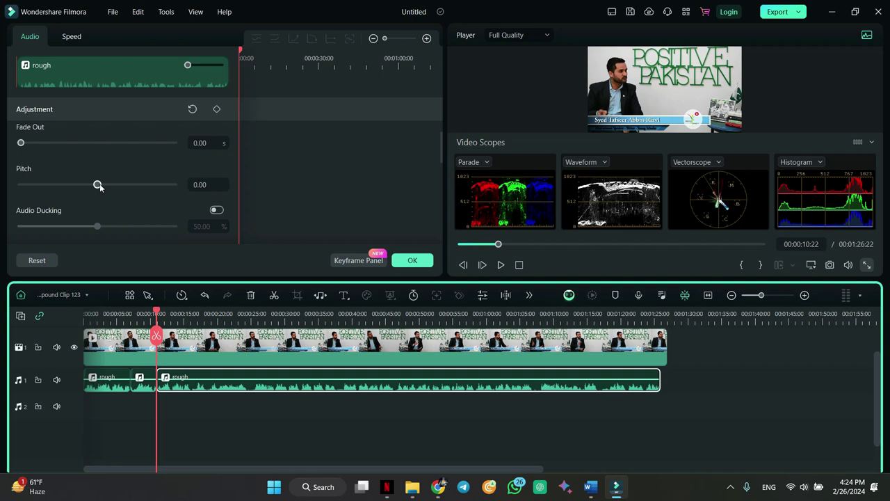
pyautogui.scroll(-1, 99, 184)
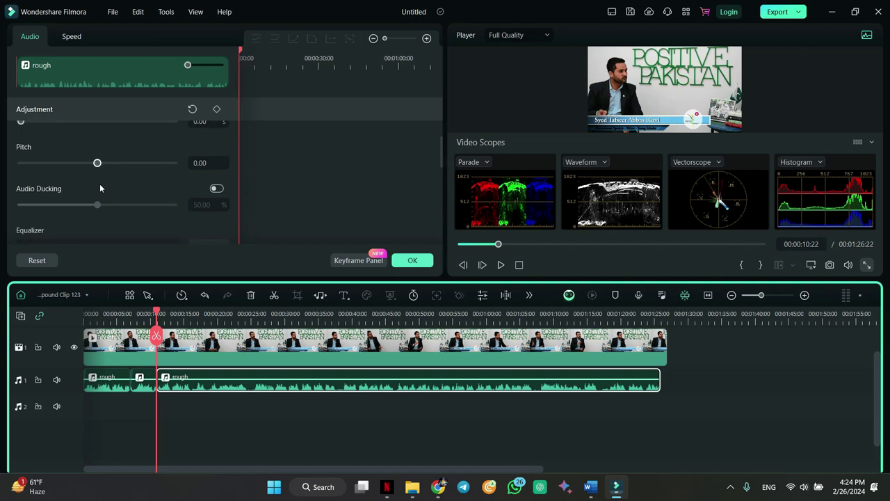
pyautogui.click(412, 260)
# - Put Dark Day-AI Music back on audio track 2 and lower its volume to -21 dB
pyautogui.moveTo(189, 145)
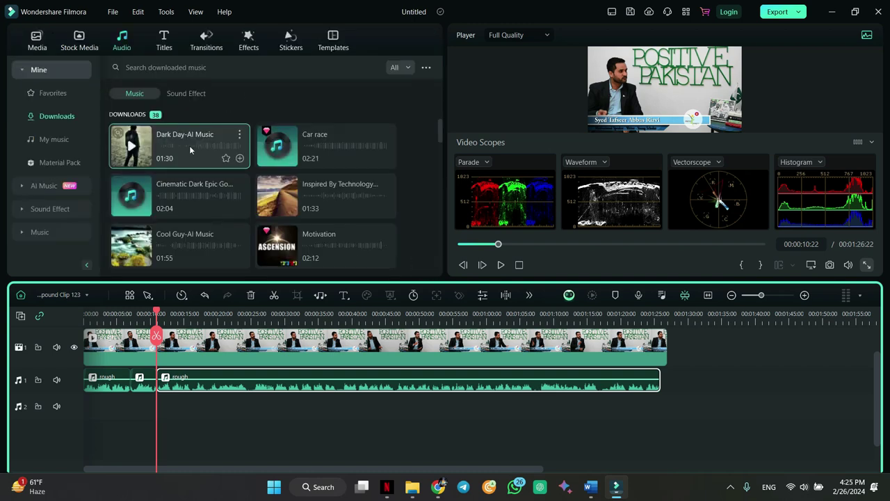
pyautogui.moveTo(189, 145); pyautogui.dragTo(85, 410)
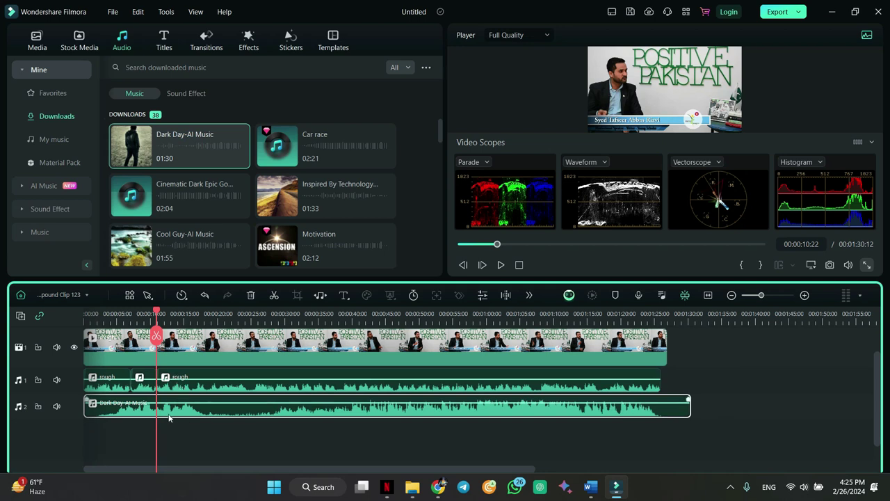
pyautogui.doubleClick(178, 416)
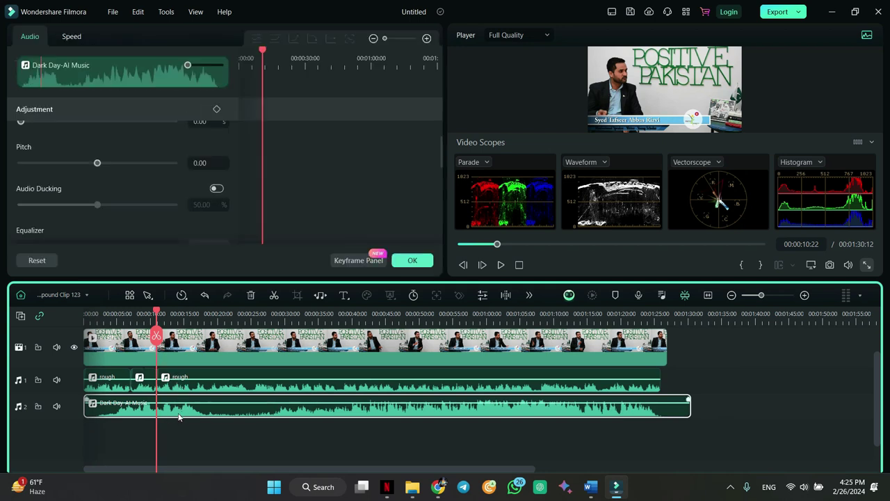
pyautogui.scroll(4, 68, 171)
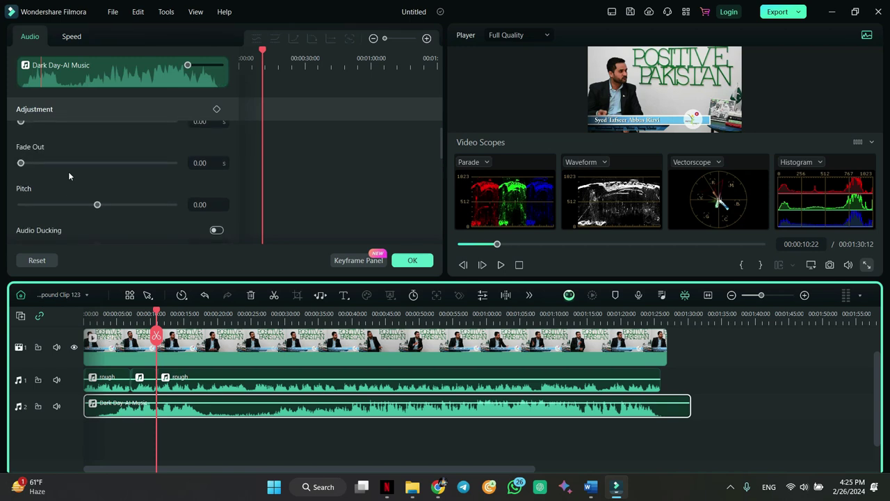
pyautogui.scroll(3, 92, 162)
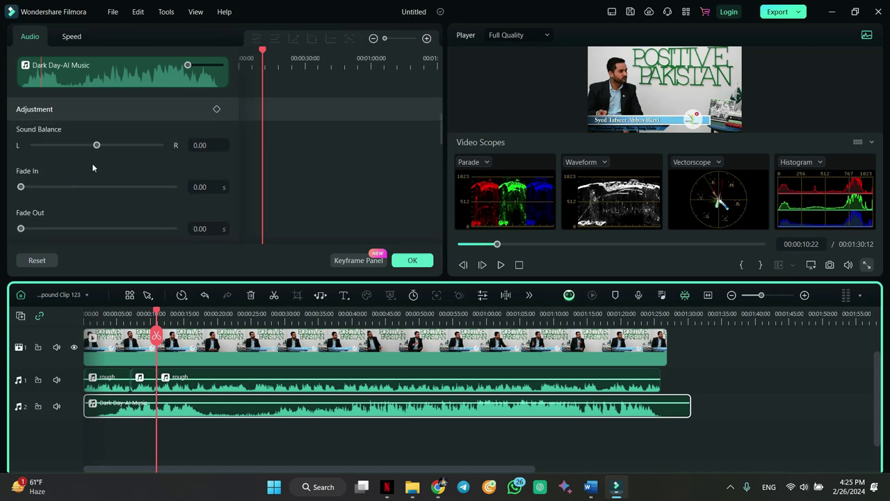
pyautogui.moveTo(157, 160); pyautogui.dragTo(129, 167)
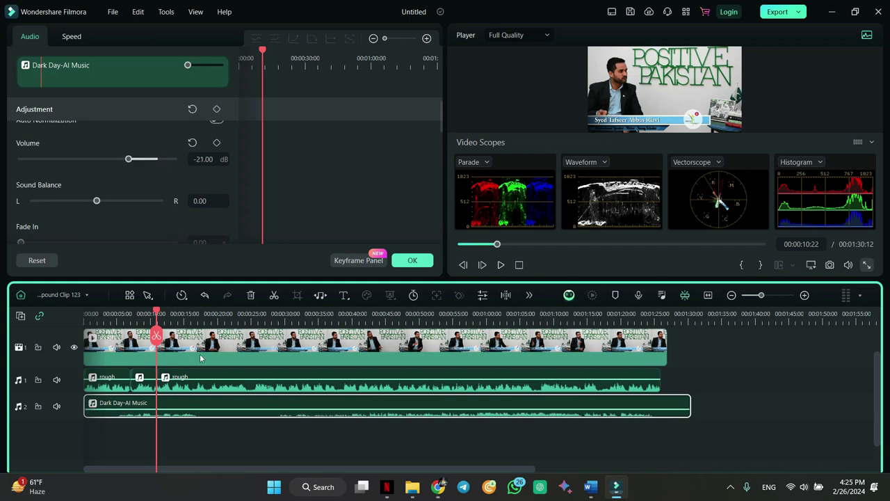
# - Split the dialogue at 0:19 and 0:25 and pull the short middle piece's volume down
pyautogui.moveTo(157, 312); pyautogui.dragTo(215, 322)
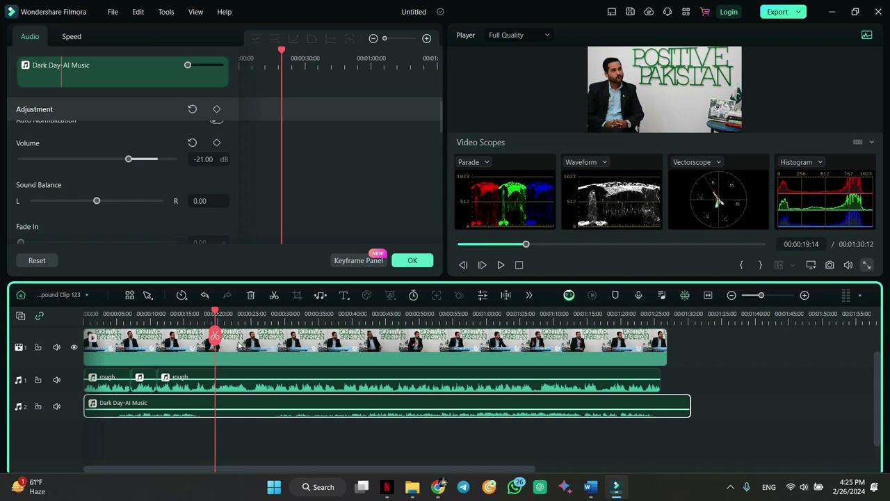
pyautogui.click(228, 377)
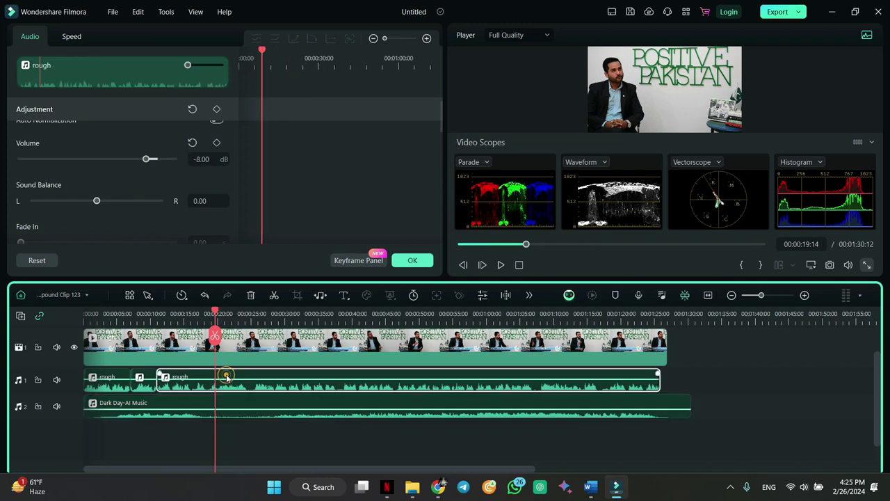
pyautogui.hotkey('ctrl', 'b')
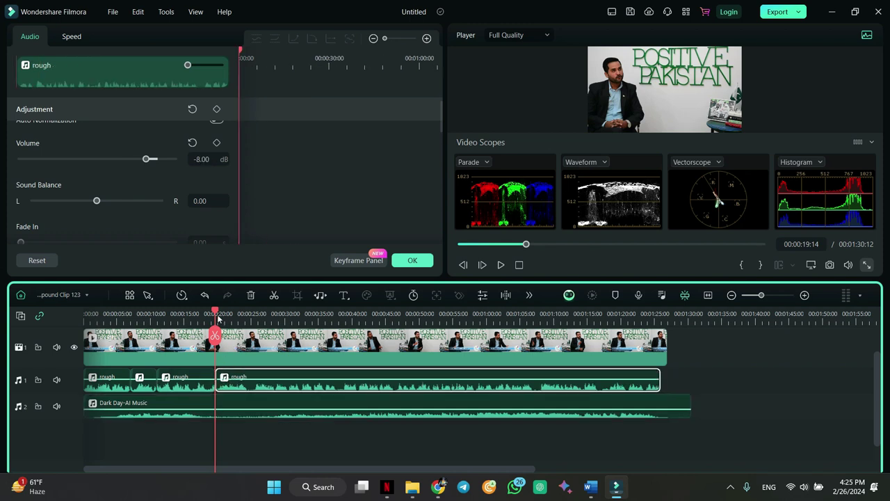
pyautogui.moveTo(215, 313); pyautogui.dragTo(252, 314)
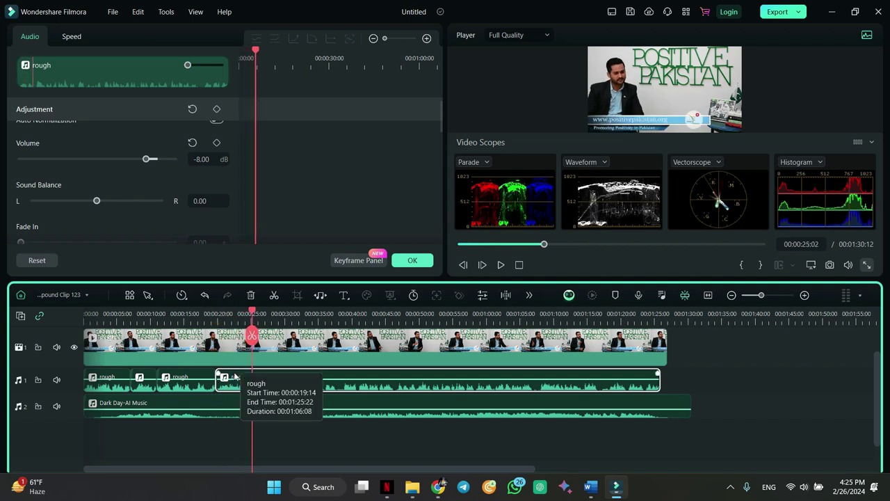
pyautogui.hotkey('ctrl', 'b')
pyautogui.moveTo(235, 379); pyautogui.dragTo(253, 417)
# - Turn on audio ducking at 50% for the dialogue and play back from 00:00:16:10 to check
pyautogui.moveTo(252, 313); pyautogui.dragTo(207, 322)
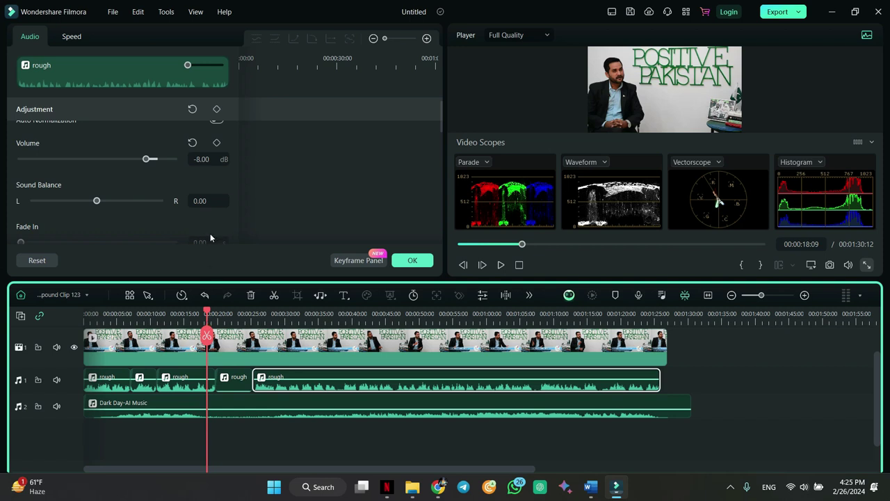
pyautogui.scroll(-3, 165, 208)
pyautogui.scroll(-5, 165, 209)
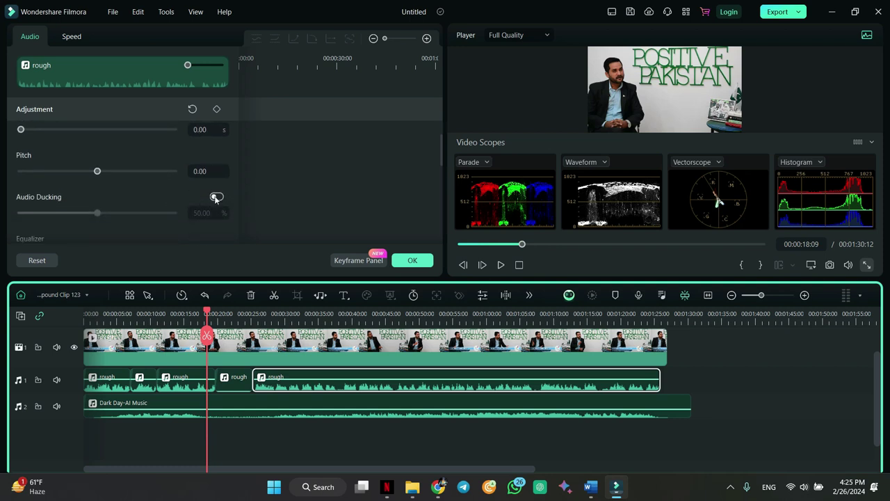
pyautogui.click(216, 197)
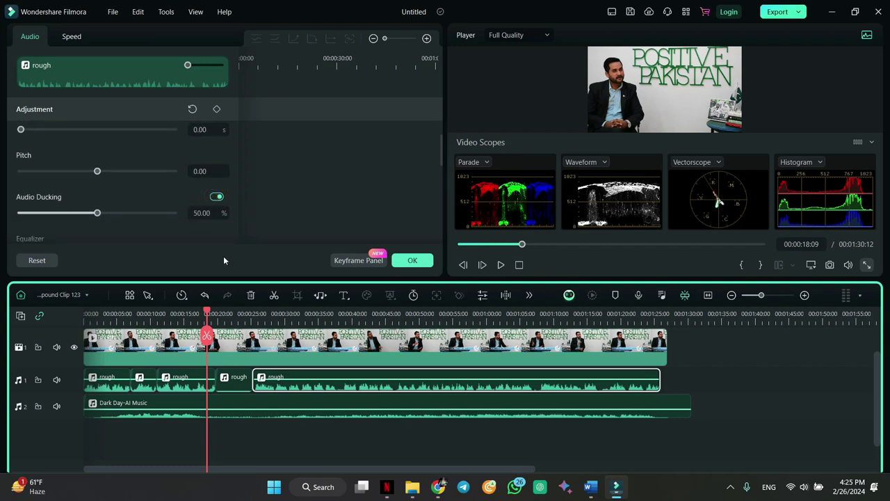
pyautogui.moveTo(207, 314); pyautogui.dragTo(195, 315)
pyautogui.press('space')
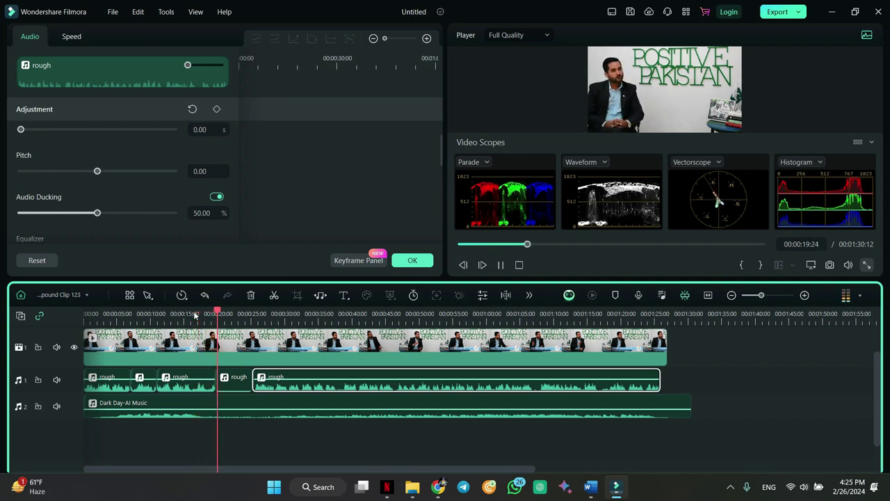
pyautogui.press('space')
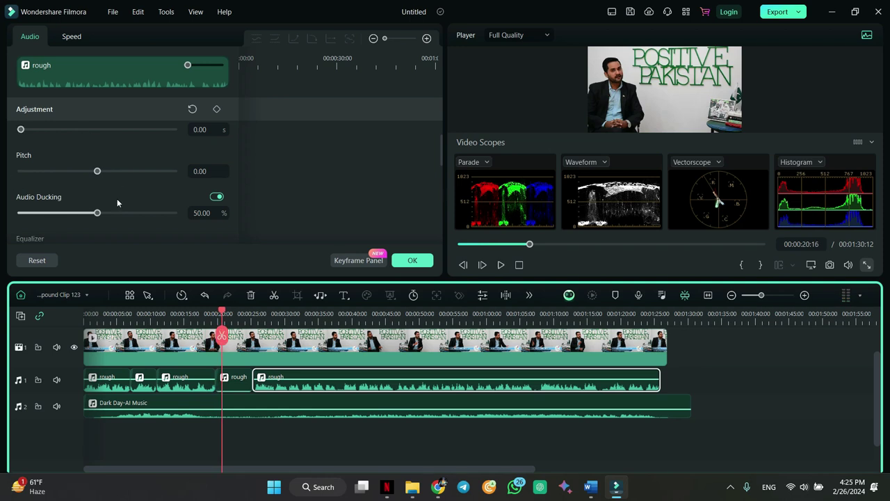
pyautogui.scroll(-2, 112, 210)
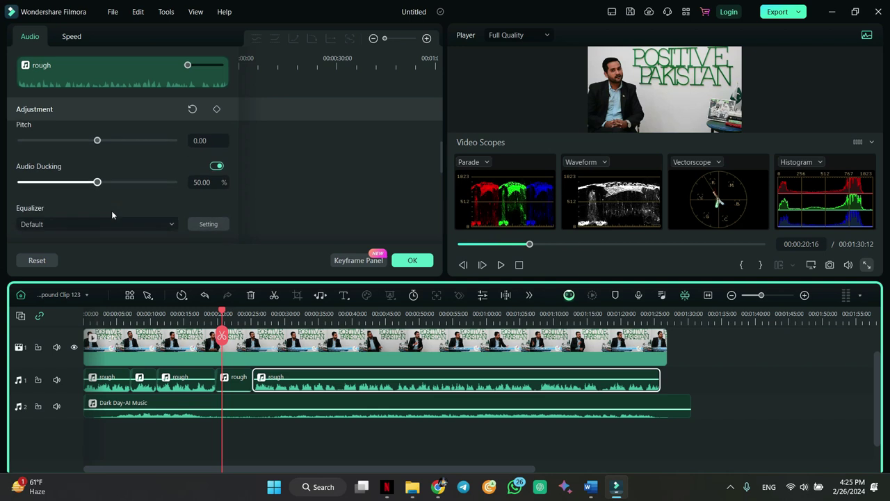
# - Switch on Wind Removal, Normal Denoise and Hum Removal (-25.00 dB) in the dialogue's Denoise section
pyautogui.scroll(-2, 111, 210)
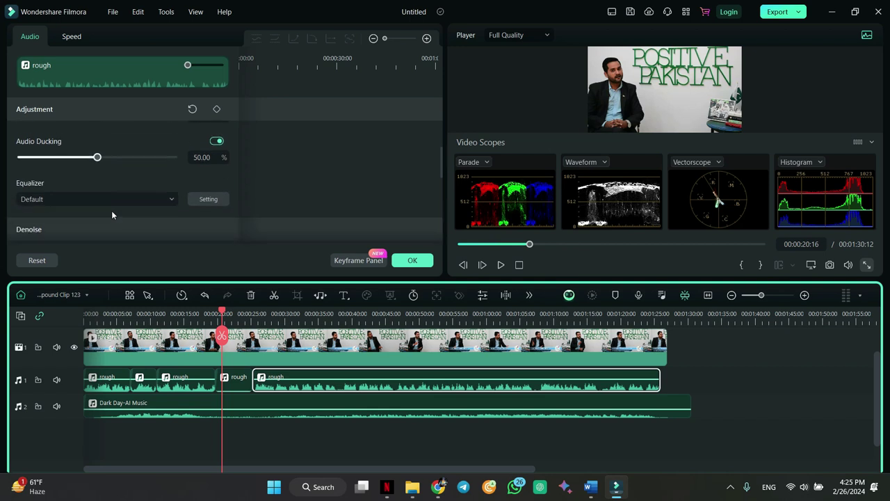
pyautogui.scroll(-1, 111, 215)
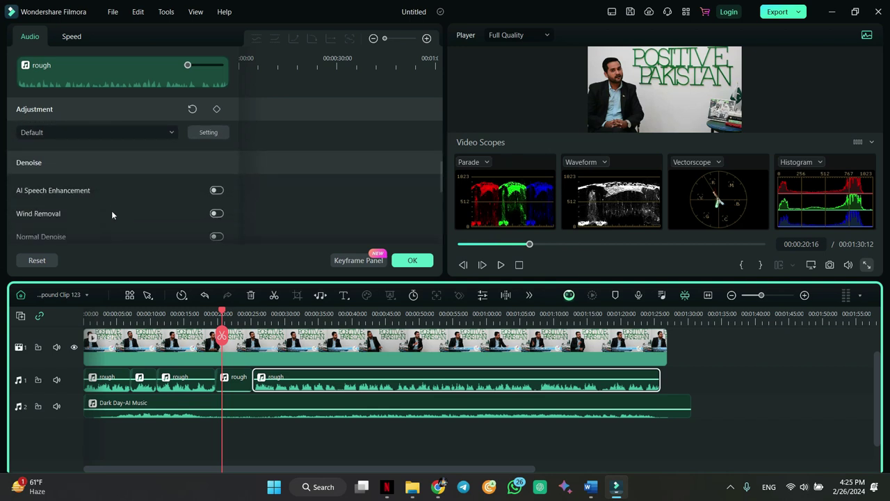
pyautogui.scroll(-1, 177, 189)
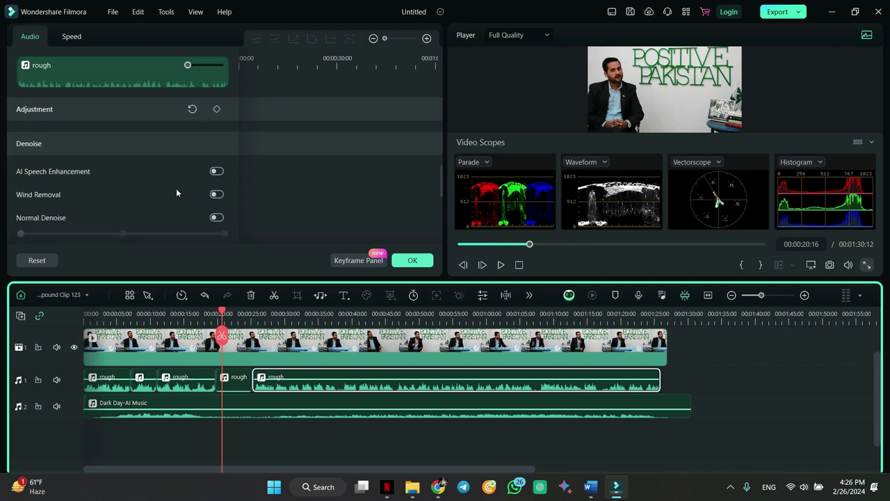
pyautogui.scroll(-1, 176, 188)
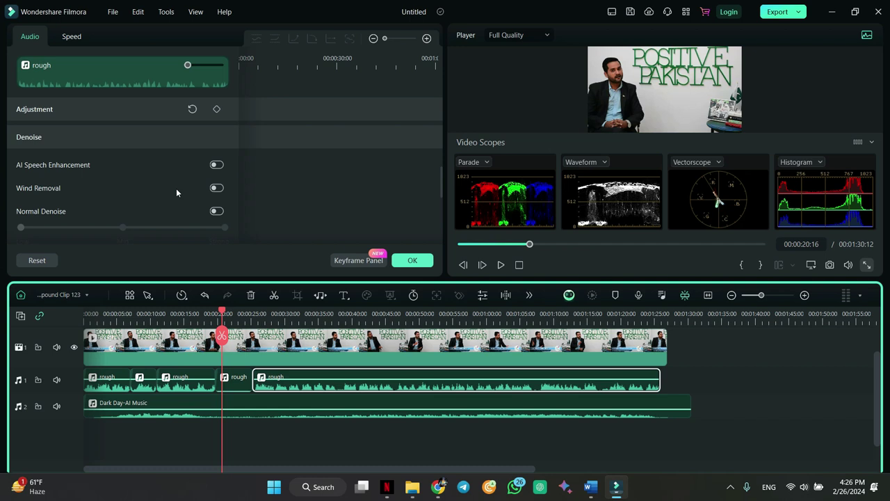
pyautogui.click(217, 189)
pyautogui.scroll(-1, 152, 191)
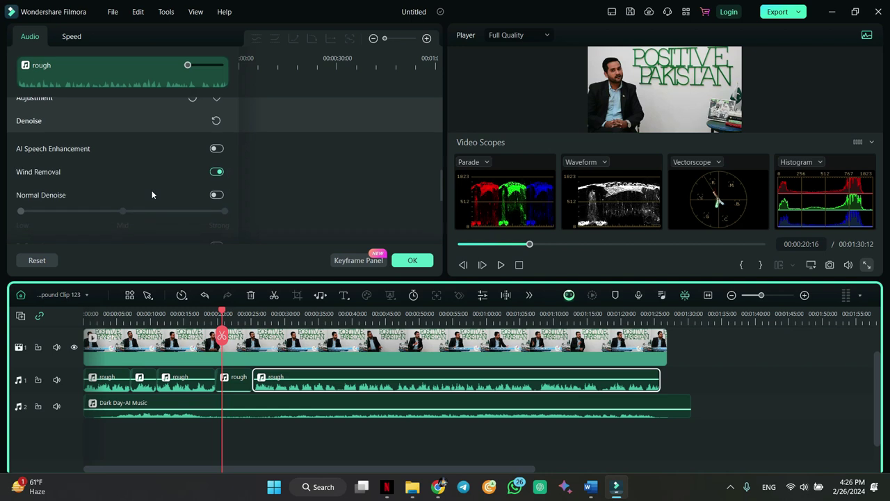
pyautogui.click(217, 190)
pyautogui.scroll(-3, 221, 195)
pyautogui.scroll(-2, 220, 195)
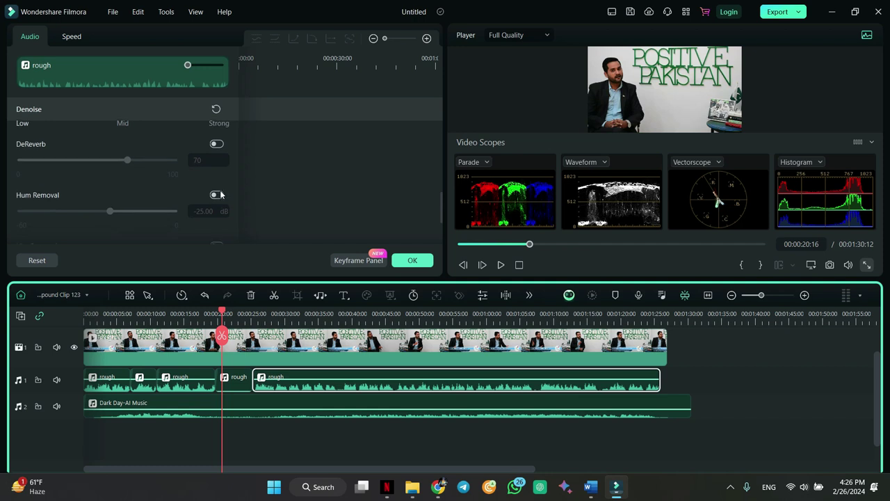
pyautogui.click(217, 191)
pyautogui.scroll(-2, 220, 195)
pyautogui.scroll(-1, 221, 195)
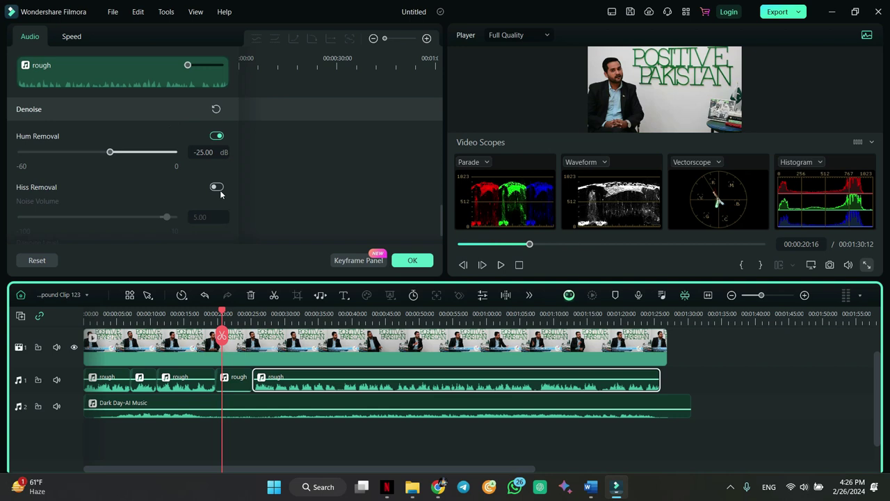
pyautogui.scroll(-2, 220, 195)
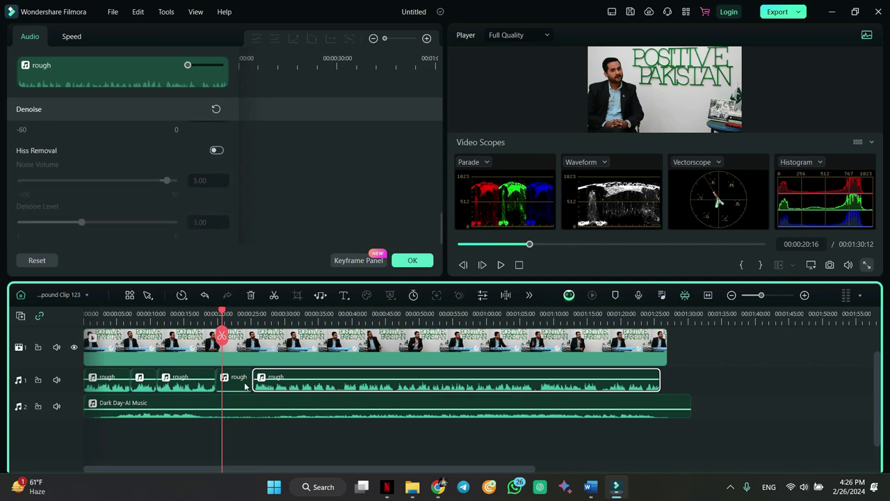
# - Clear all clips from the timeline and drop a fresh rough clip from Media onto it
pyautogui.moveTo(99, 426); pyautogui.dragTo(539, 367)
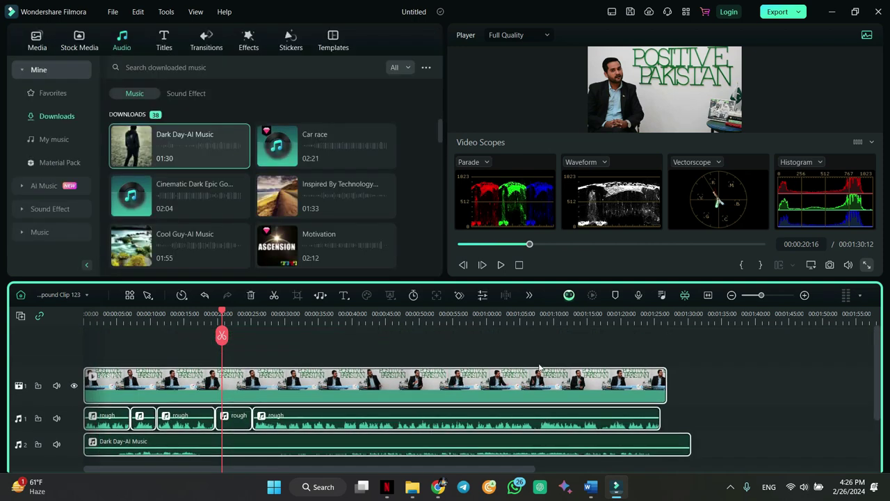
pyautogui.press('Delete')
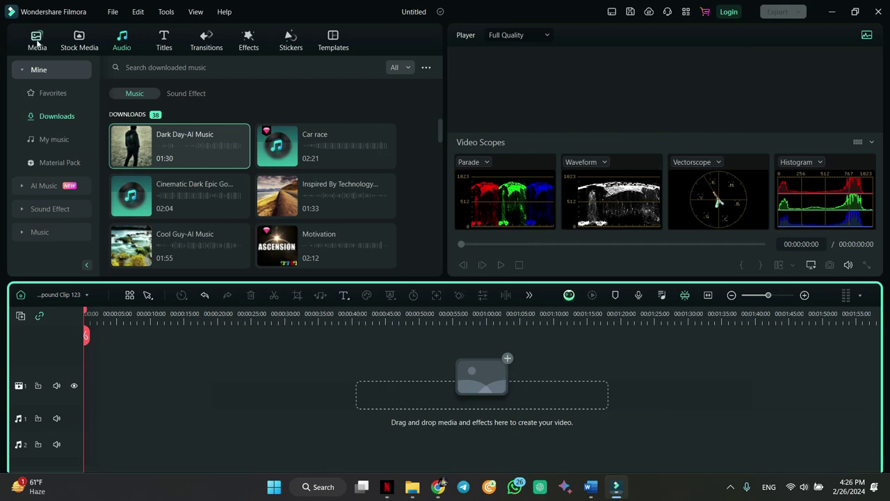
pyautogui.click(37, 41)
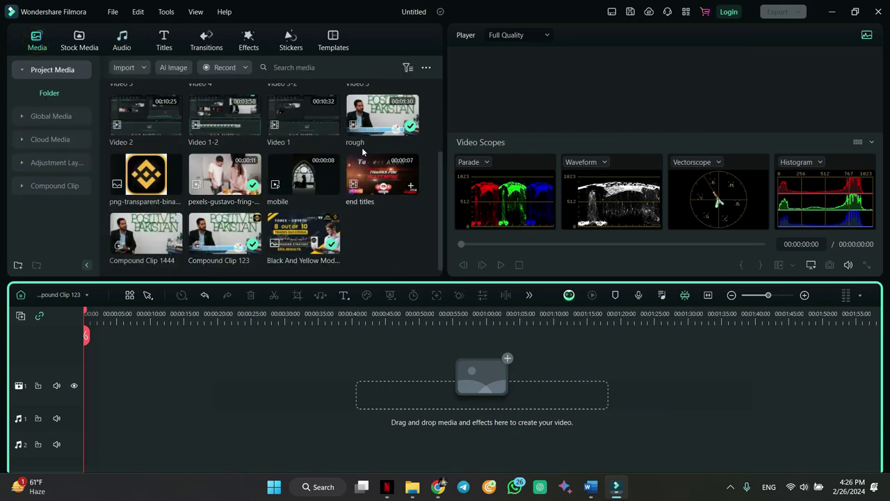
pyautogui.moveTo(374, 105); pyautogui.dragTo(101, 389)
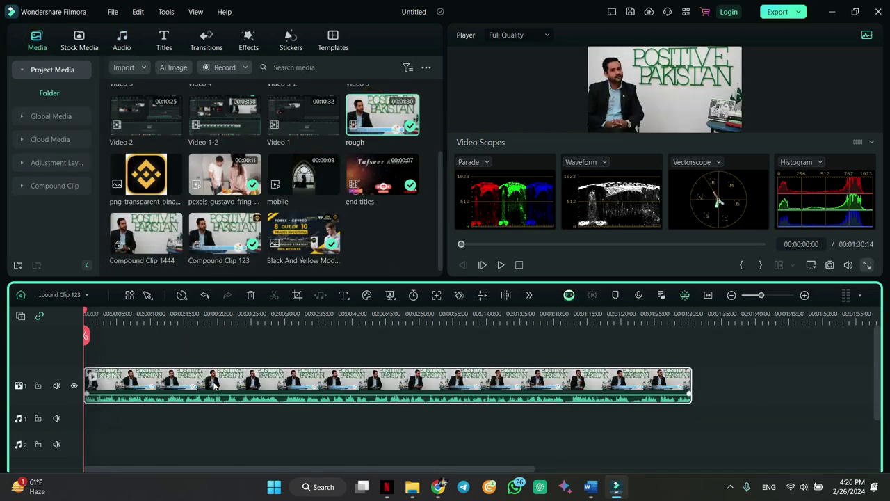
# - Open the rough clip's properties, show the audio level meter, and play to watch levels
pyautogui.doubleClick(297, 379)
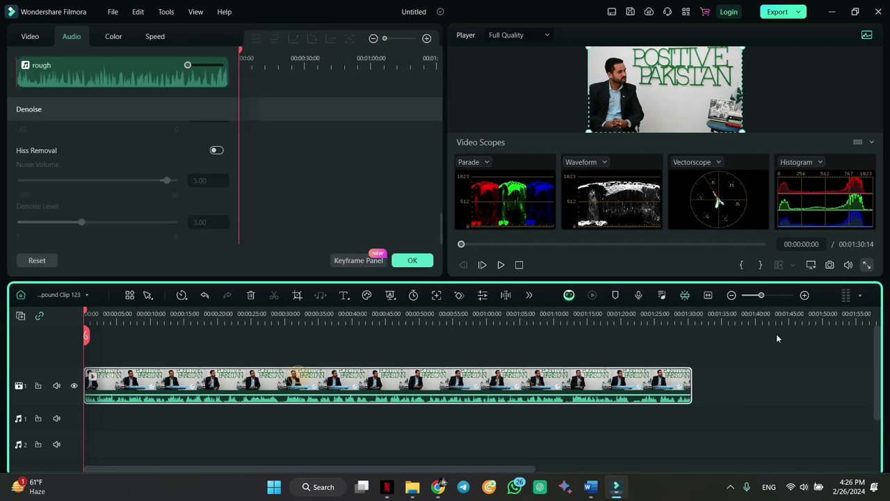
pyautogui.click(860, 298)
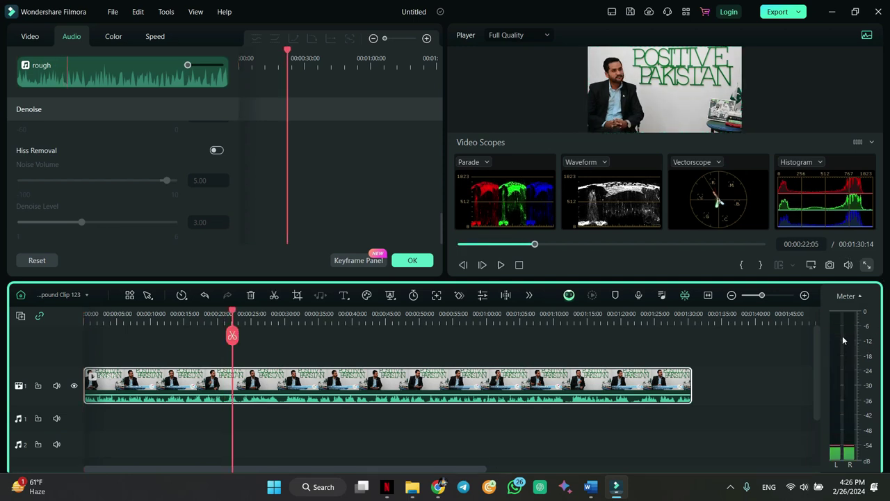
pyautogui.press('space')
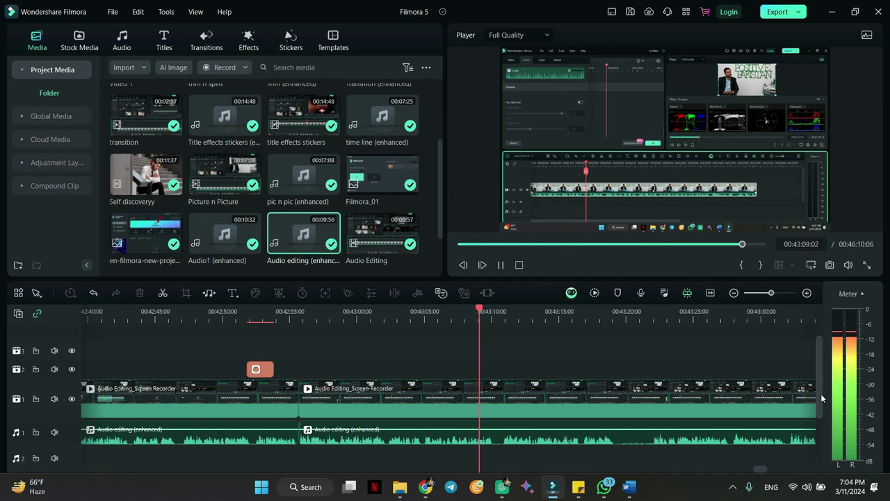
pyautogui.press('space')
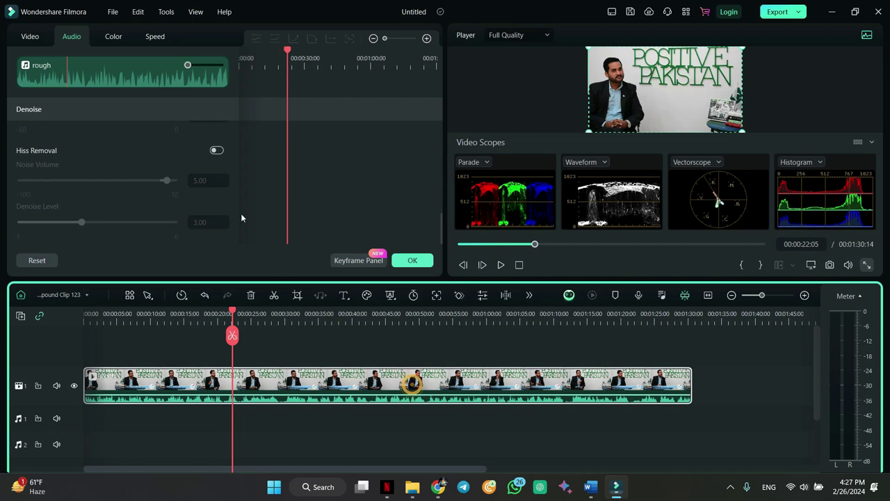
pyautogui.scroll(5, 219, 182)
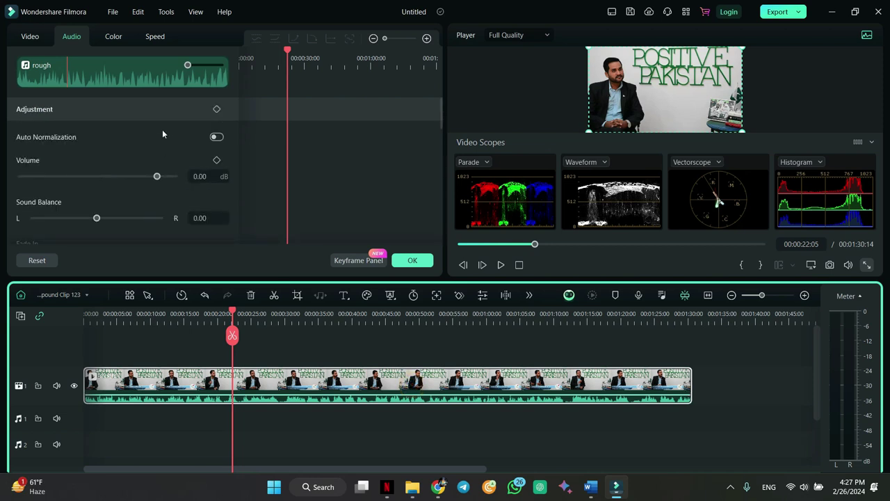
# - Turn on Auto Normalization for the clip's audio, confirm, and play it back
pyautogui.click(217, 137)
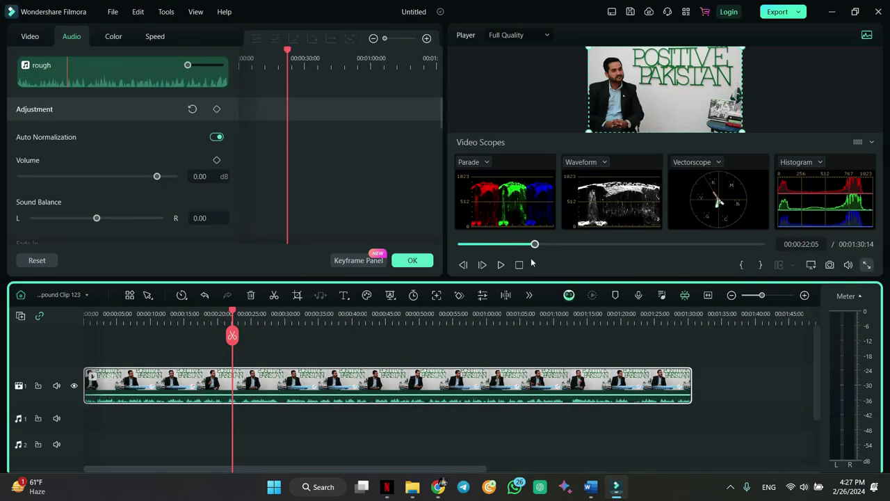
pyautogui.click(429, 264)
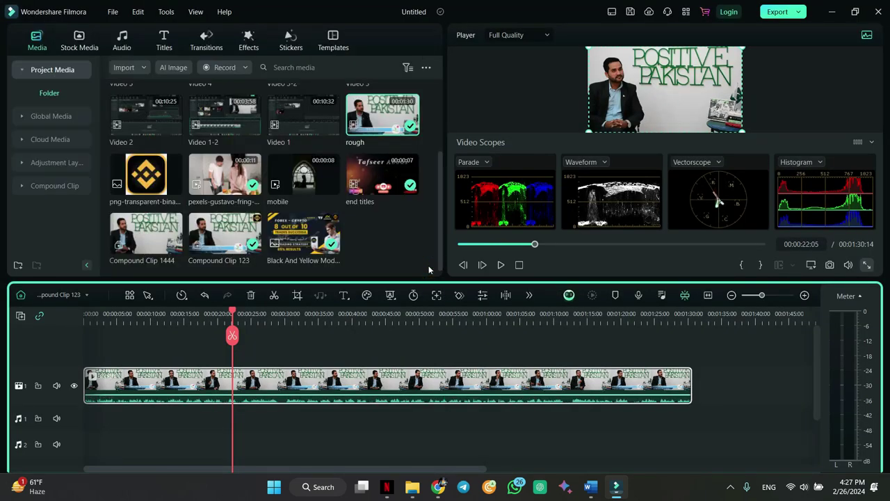
pyautogui.press('space')
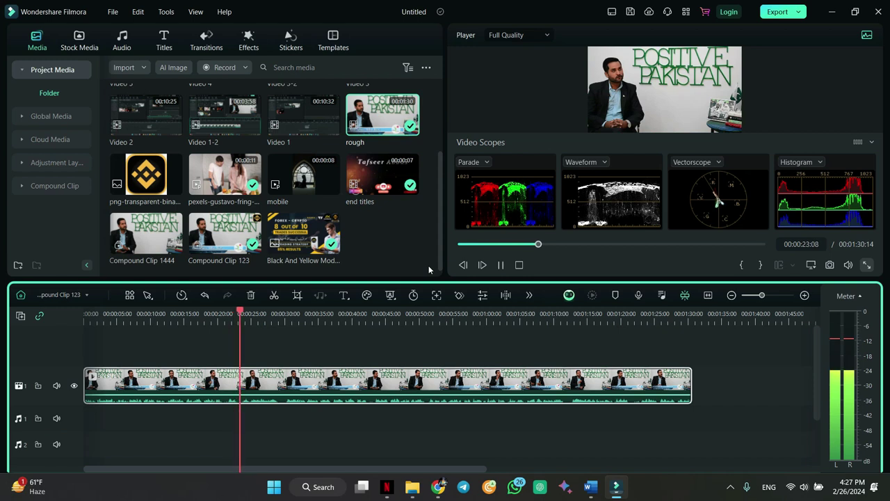
pyautogui.press('space')
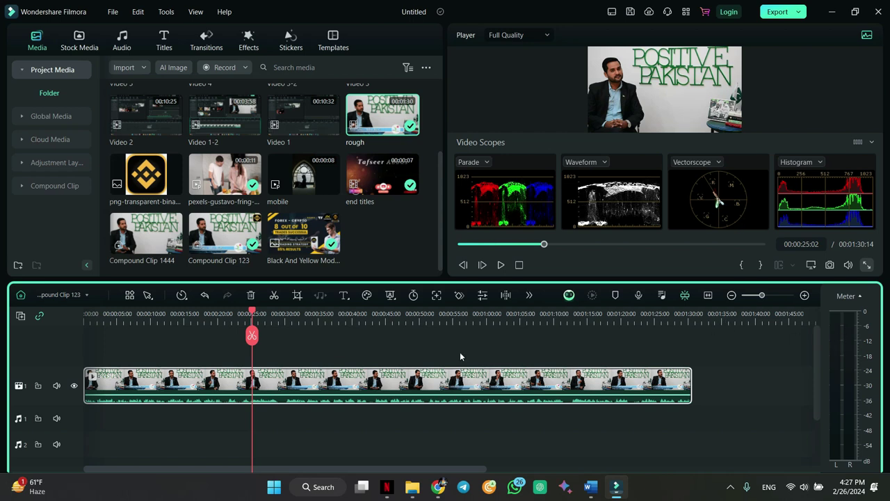
# - Reopen the clip's audio properties, review the Denoise settings, and close with OK
pyautogui.doubleClick(270, 393)
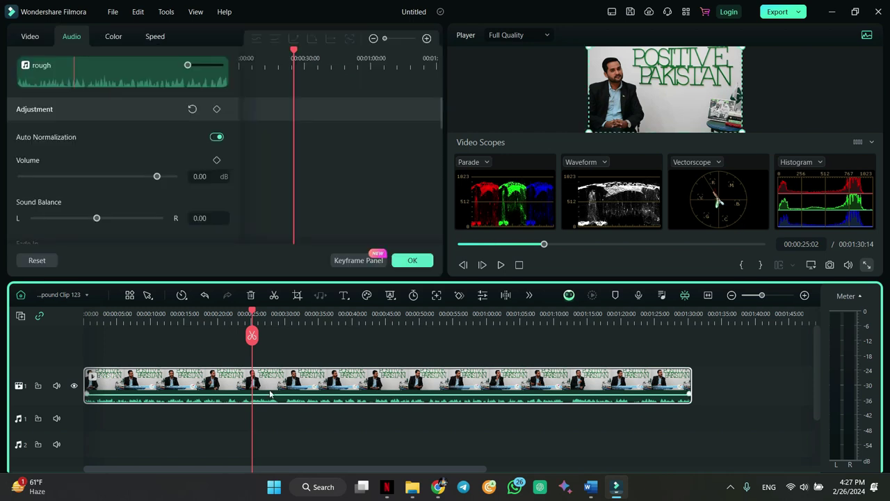
pyautogui.scroll(-2, 118, 220)
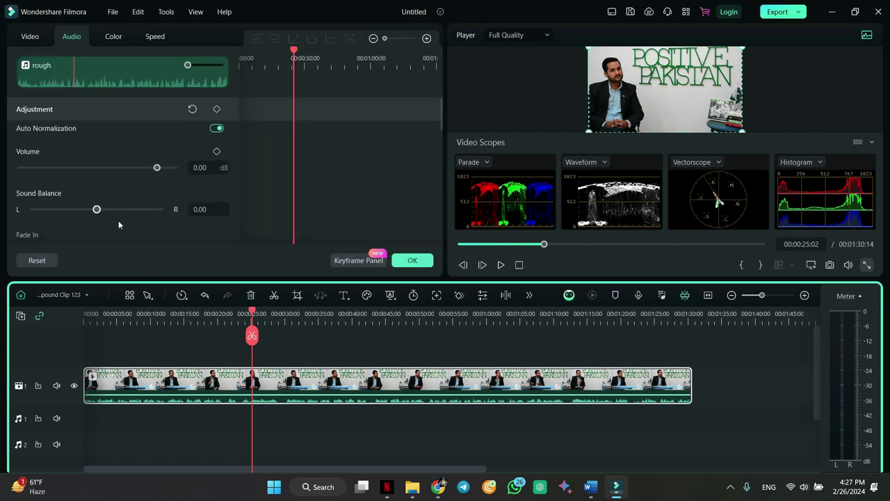
pyautogui.scroll(-4, 118, 222)
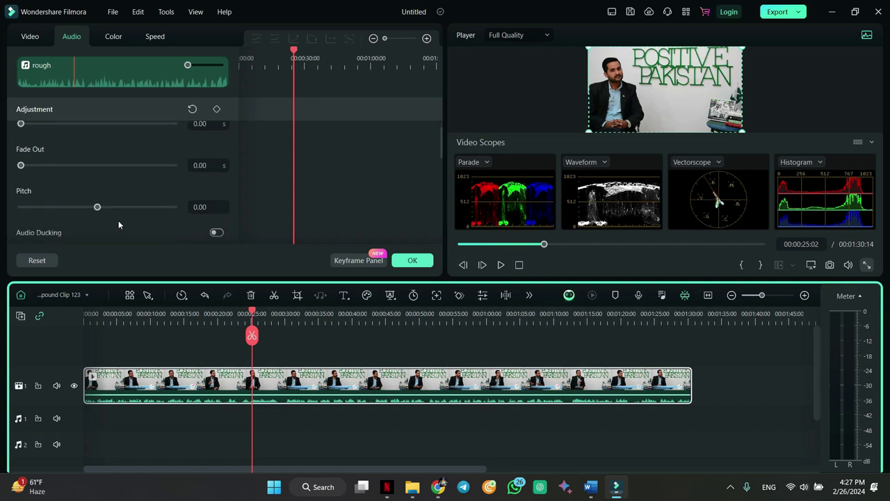
pyautogui.scroll(-5, 118, 221)
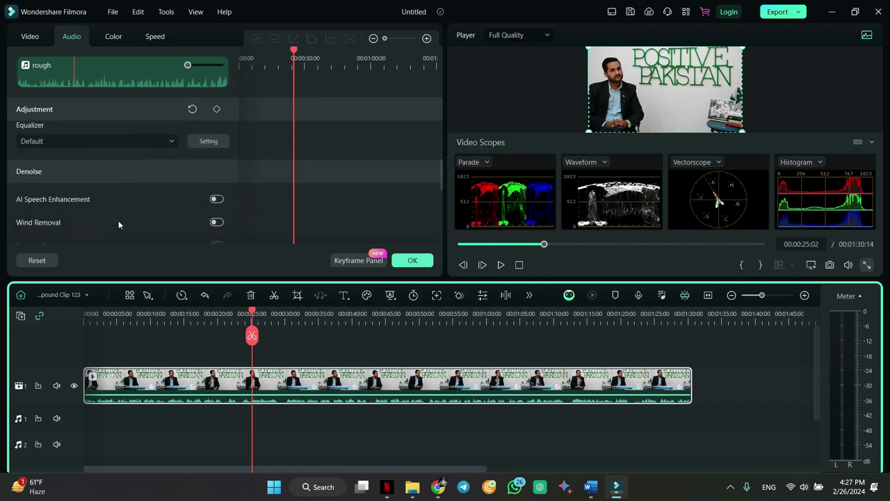
pyautogui.scroll(-5, 118, 221)
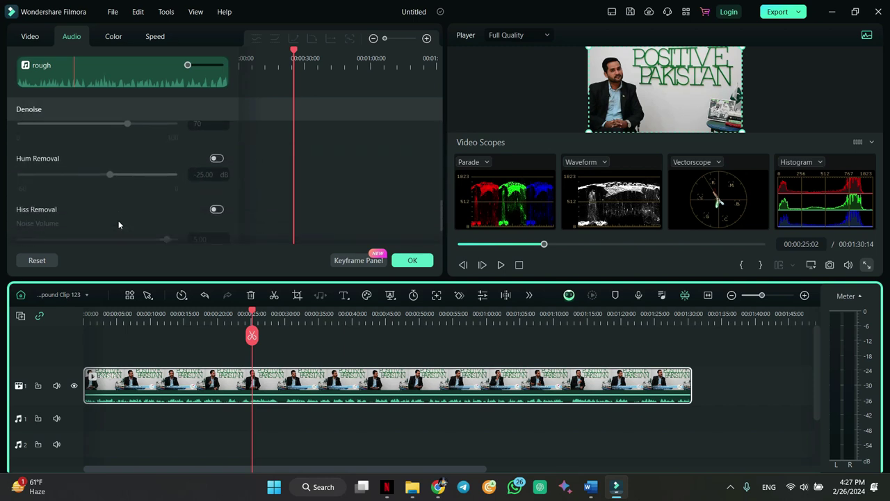
pyautogui.click(413, 260)
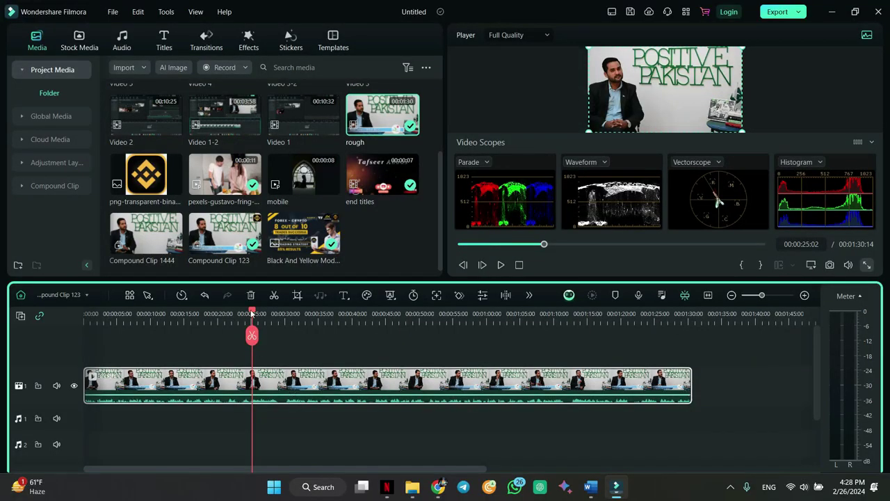
# - Split the clip at 00:00:22:15 and place Box Turn 1 from downloaded transitions on the cut
pyautogui.moveTo(252, 313); pyautogui.dragTo(235, 313)
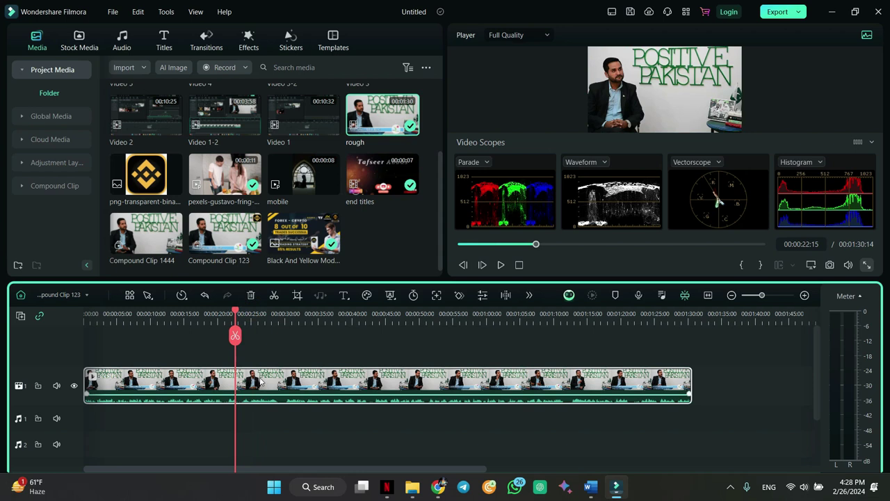
pyautogui.hotkey('ctrl', 'b')
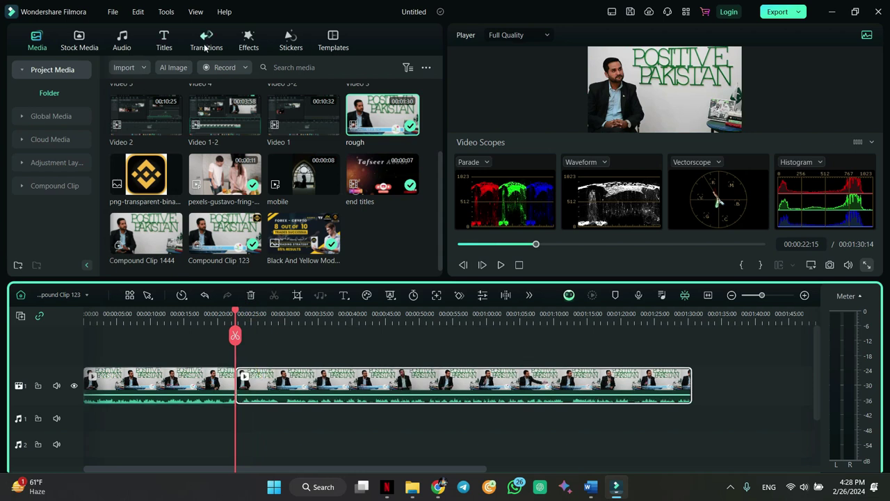
pyautogui.click(207, 40)
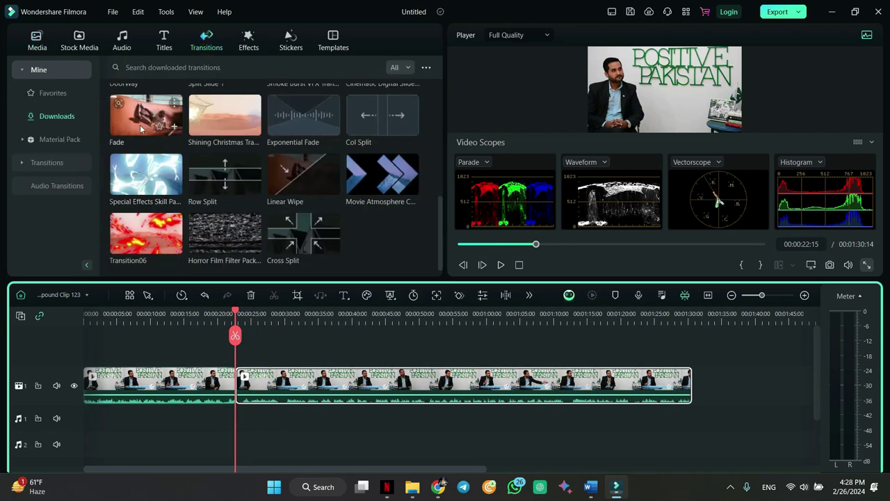
pyautogui.click(23, 71)
pyautogui.click(22, 71)
pyautogui.click(24, 70)
pyautogui.click(43, 117)
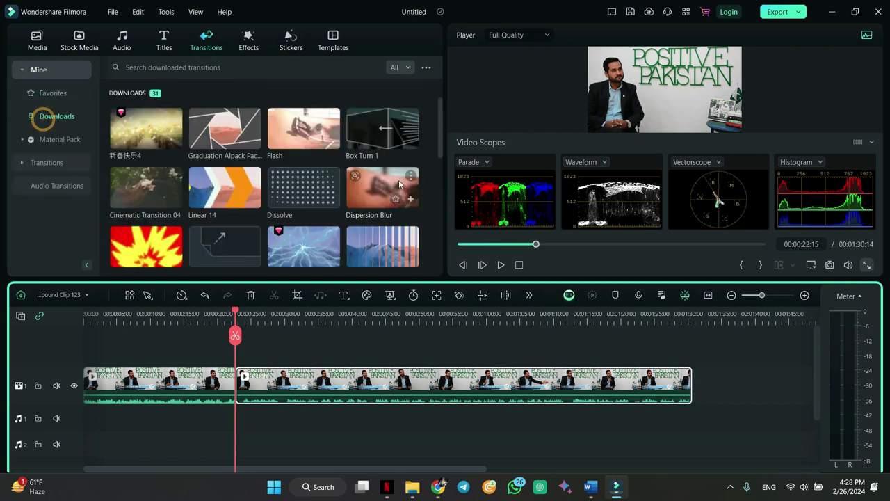
pyautogui.moveTo(382, 129); pyautogui.dragTo(235, 379)
# - Preview the Box Turn 1 transition by playing from just before the cut
pyautogui.click(121, 41)
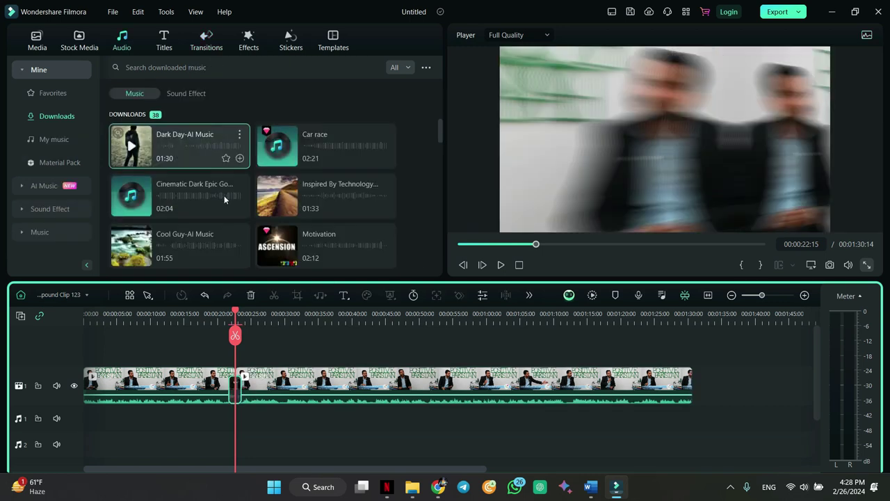
pyautogui.moveTo(234, 313); pyautogui.dragTo(223, 314)
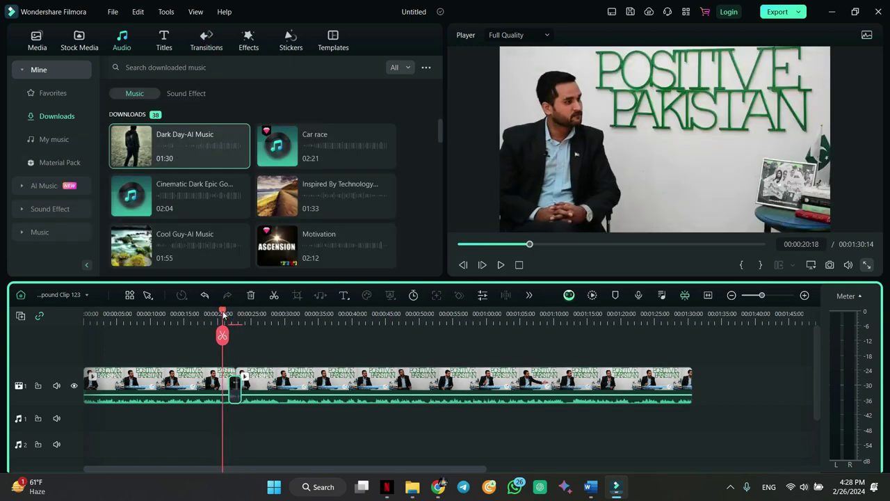
pyautogui.press('space')
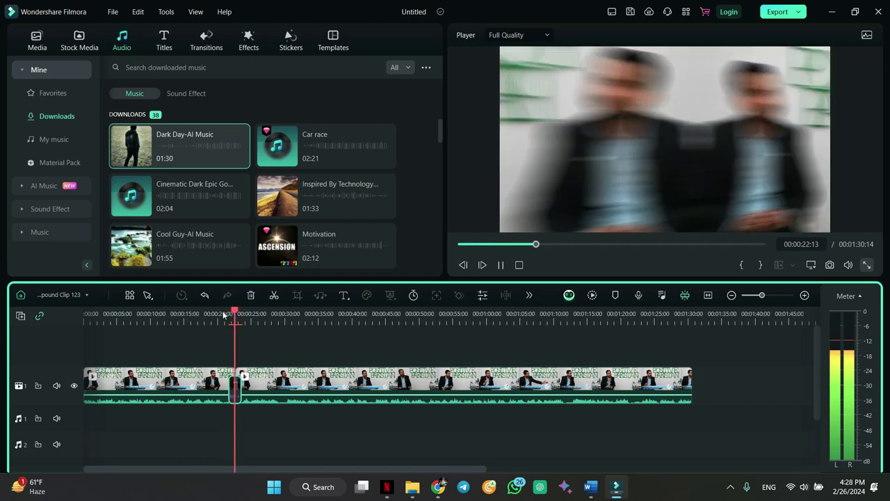
pyautogui.press('space')
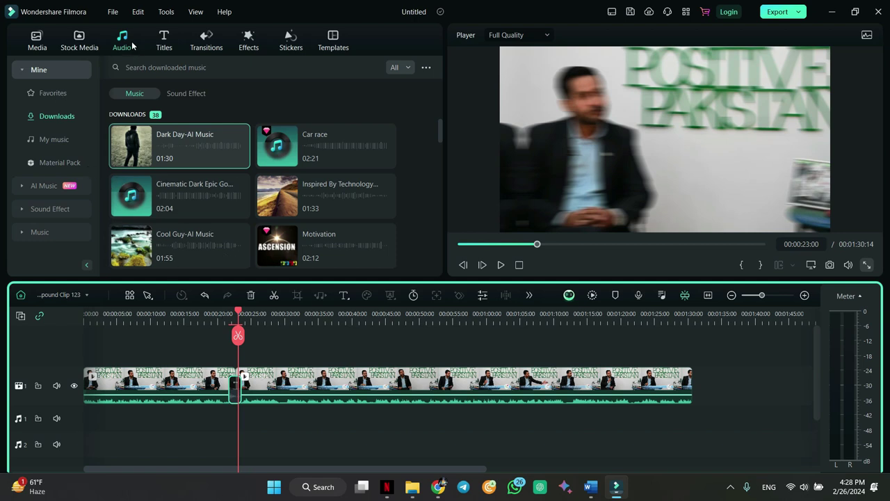
# - Show the trending sound effects, then download and preview the windows error effect
pyautogui.click(54, 209)
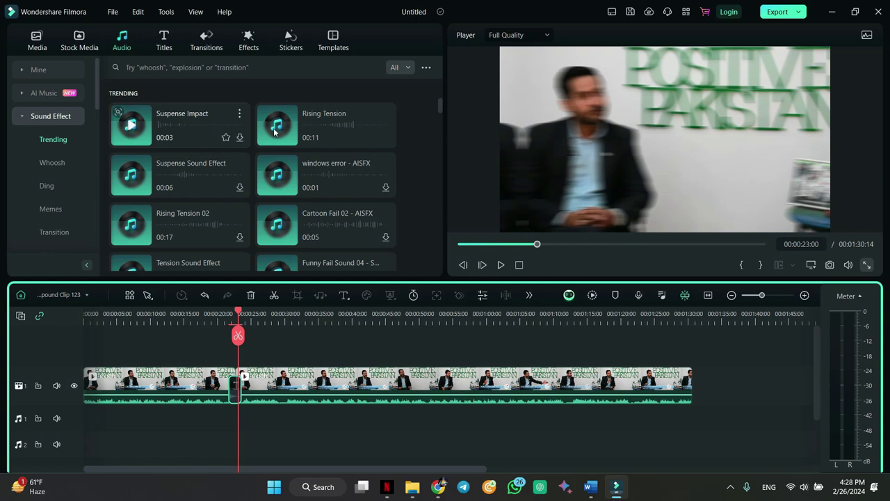
pyautogui.scroll(-1, 328, 167)
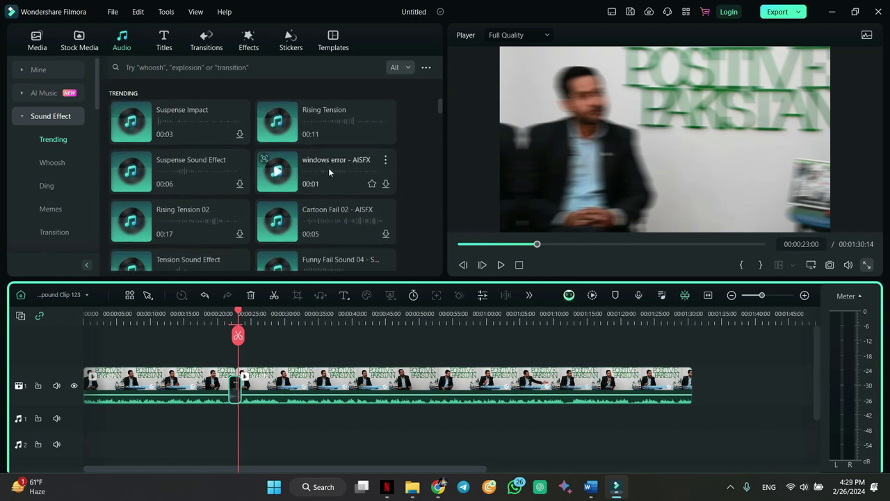
pyautogui.click(386, 184)
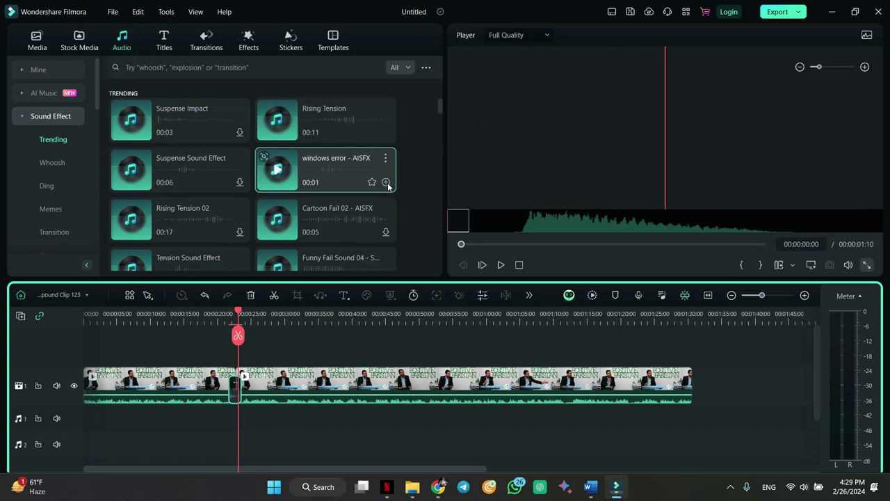
pyautogui.scroll(-3, 387, 183)
pyautogui.scroll(-3, 387, 182)
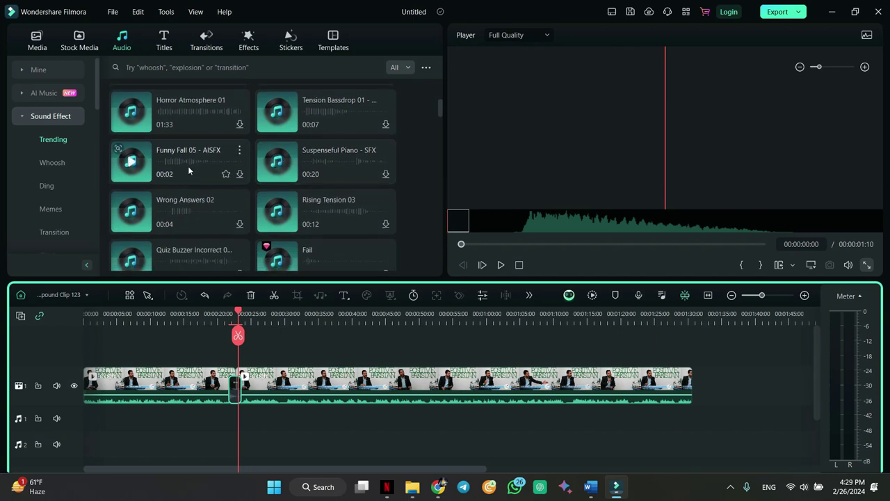
# - Preview the Funny Fall 05 and quiz buzzer sound effects
pyautogui.click(239, 174)
pyautogui.scroll(-3, 239, 174)
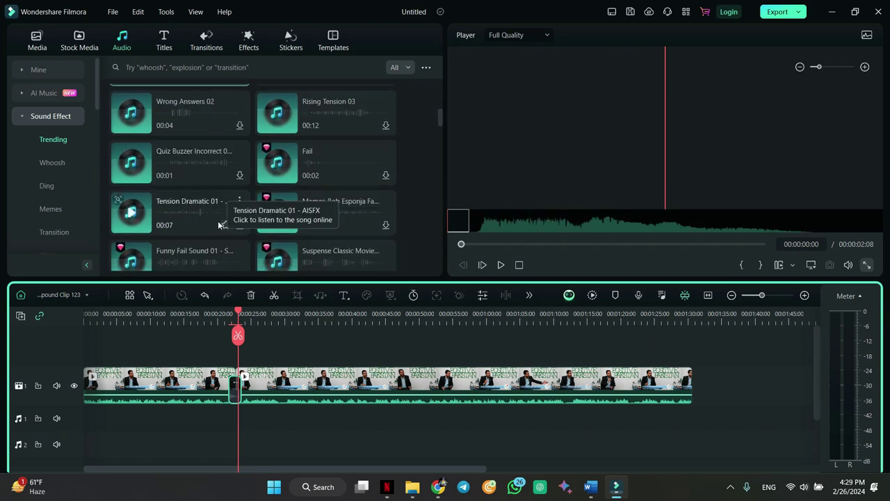
pyautogui.click(239, 175)
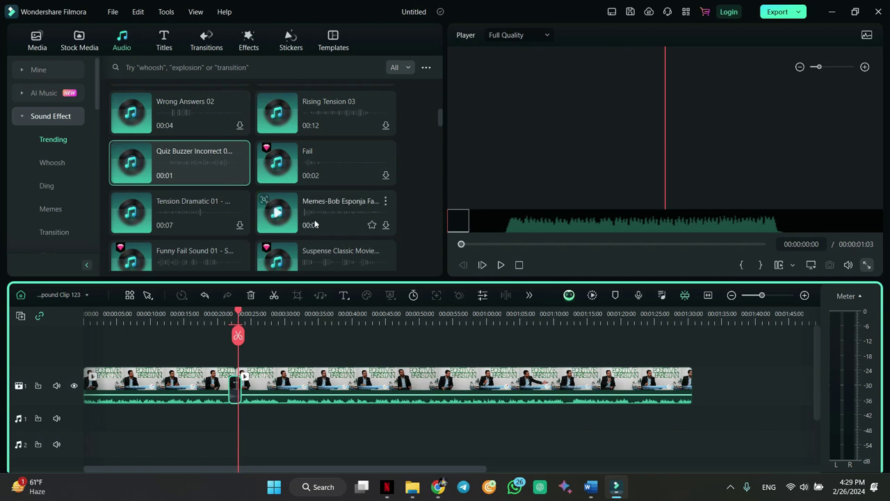
# - Switch the player back to showing the timeline video
pyautogui.scroll(-2, 314, 219)
pyautogui.scroll(-10, 314, 219)
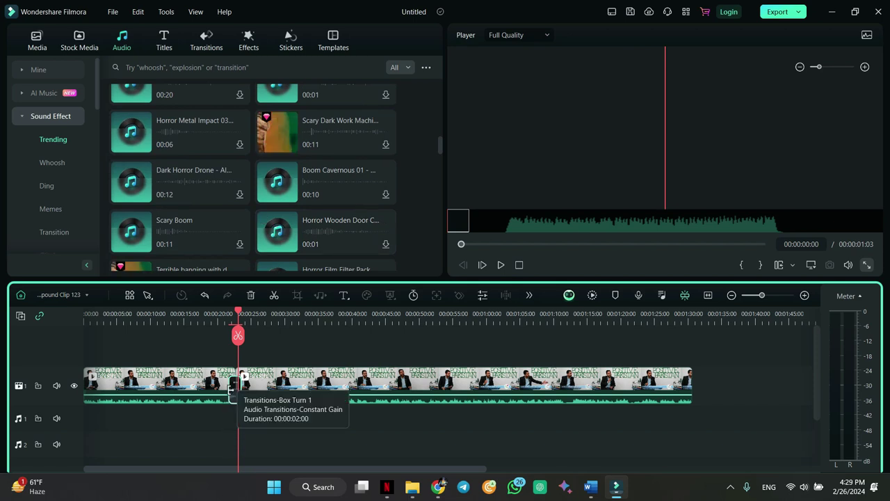
pyautogui.click(235, 389)
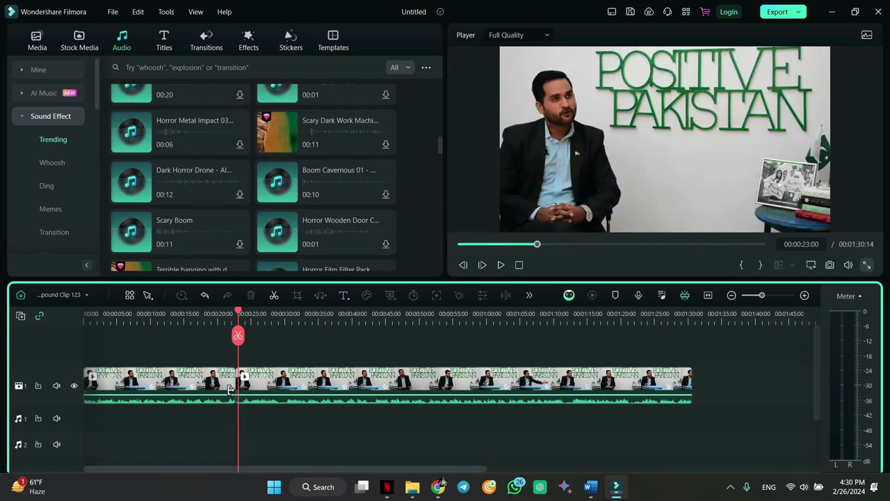
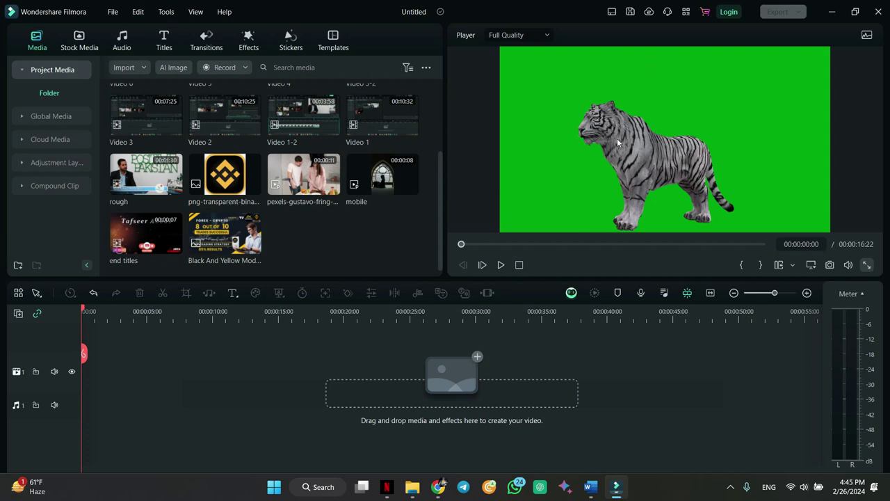
# - Drag the downloaded green-screen tiger clip from Stock Media Downloads onto the timeline at 0:00
pyautogui.click(79, 41)
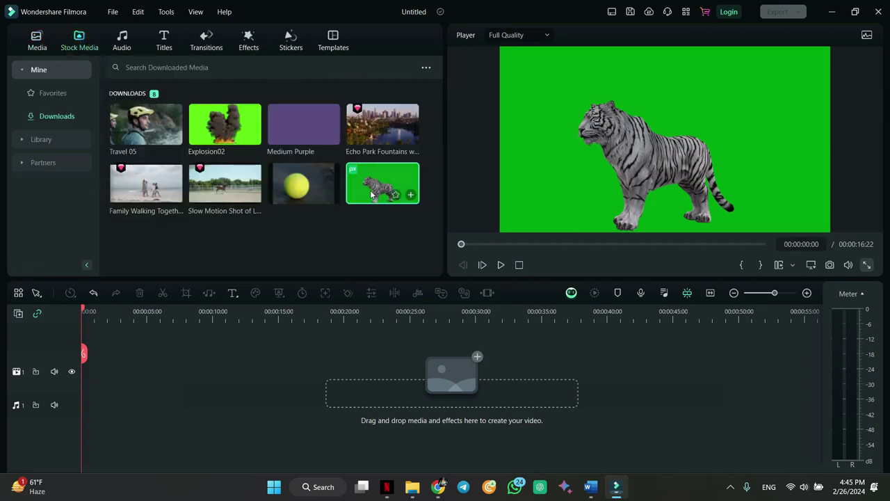
pyautogui.moveTo(232, 291); pyautogui.dragTo(84, 375)
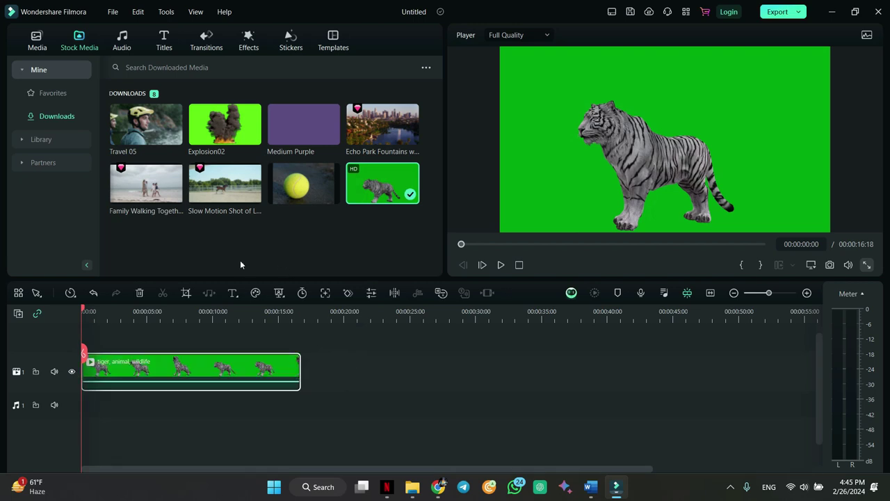
pyautogui.click(36, 39)
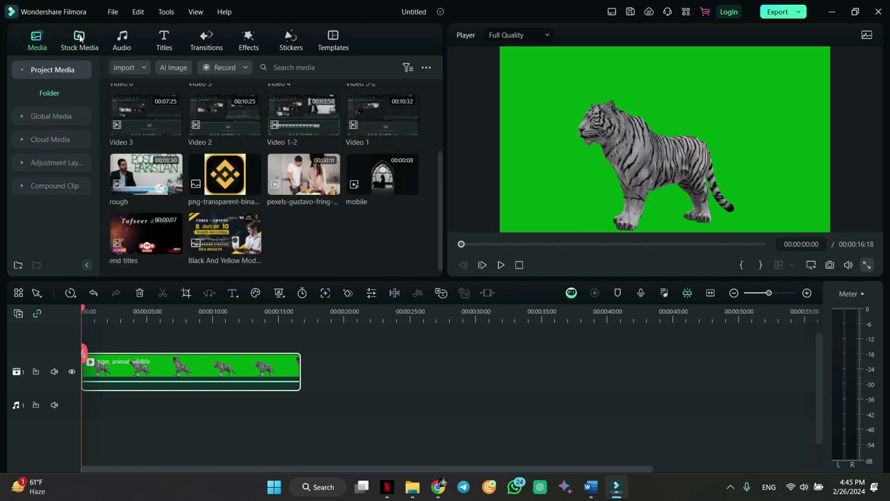
# - Search the stock library for 'zoo', select Pride of Lions at Zoo, and open the tiger clip's properties
pyautogui.click(79, 38)
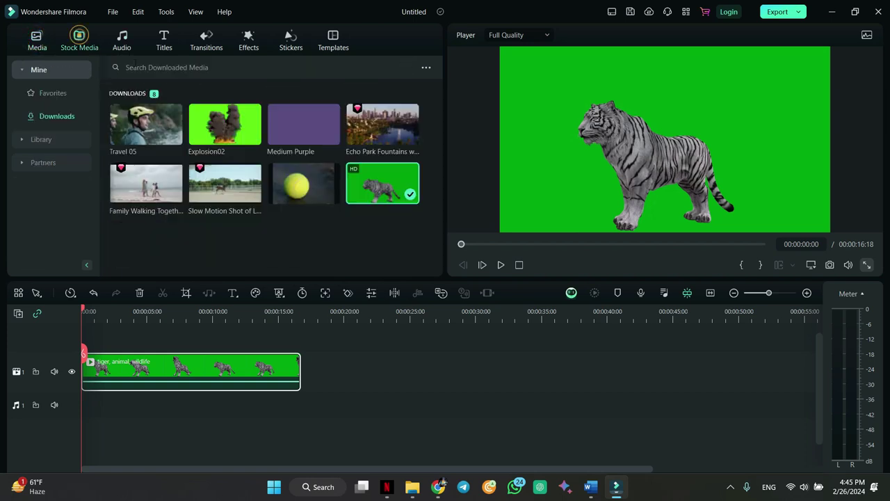
pyautogui.click(51, 95)
pyautogui.click(50, 141)
pyautogui.click(172, 67)
pyautogui.write('zoo')
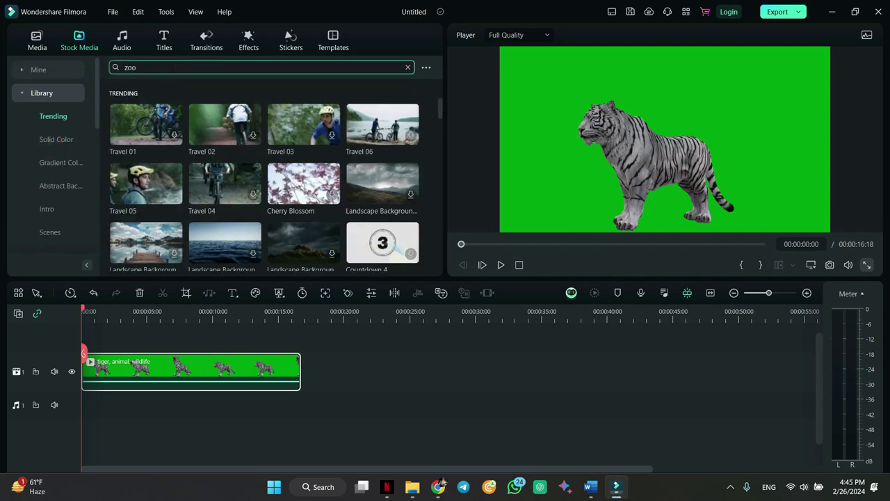
pyautogui.press('Return')
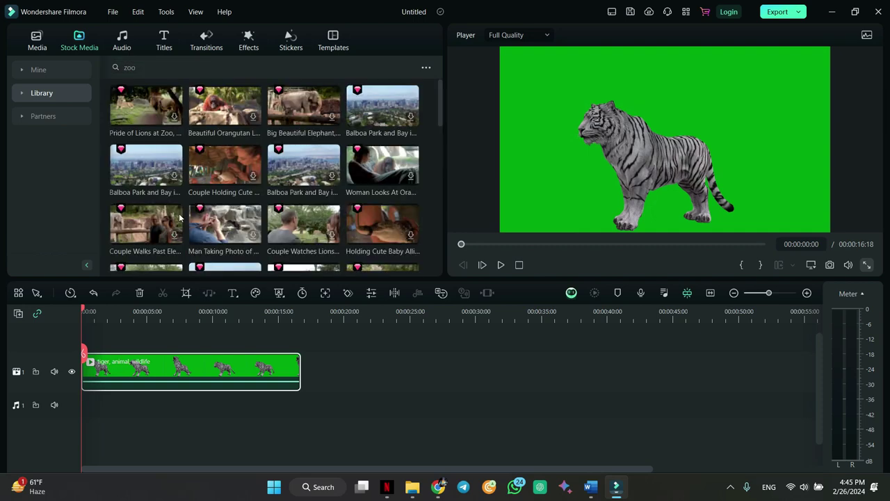
pyautogui.click(174, 118)
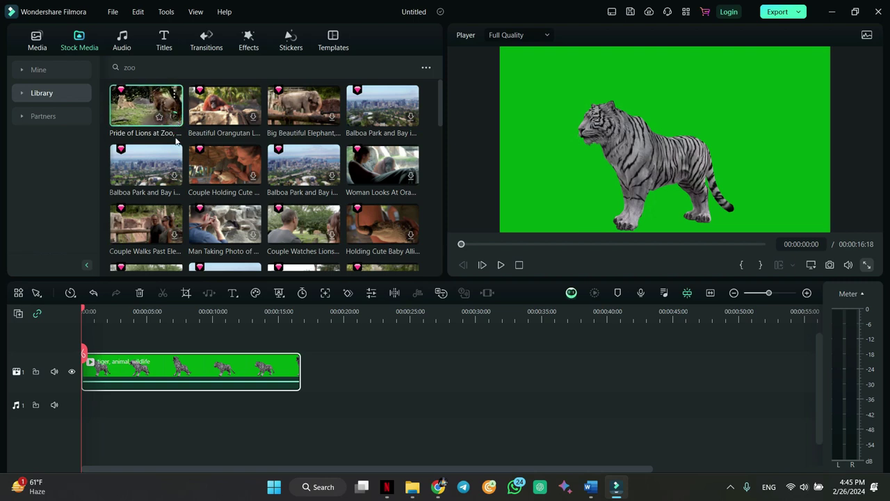
pyautogui.doubleClick(171, 363)
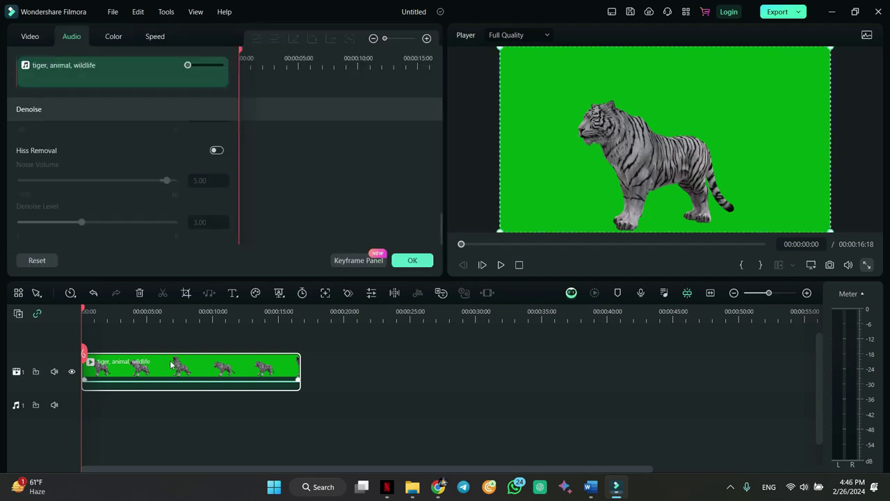
# - Switch on Chroma Key in the tiger clip's Video > AI Tools and confirm with OK
pyautogui.click(29, 36)
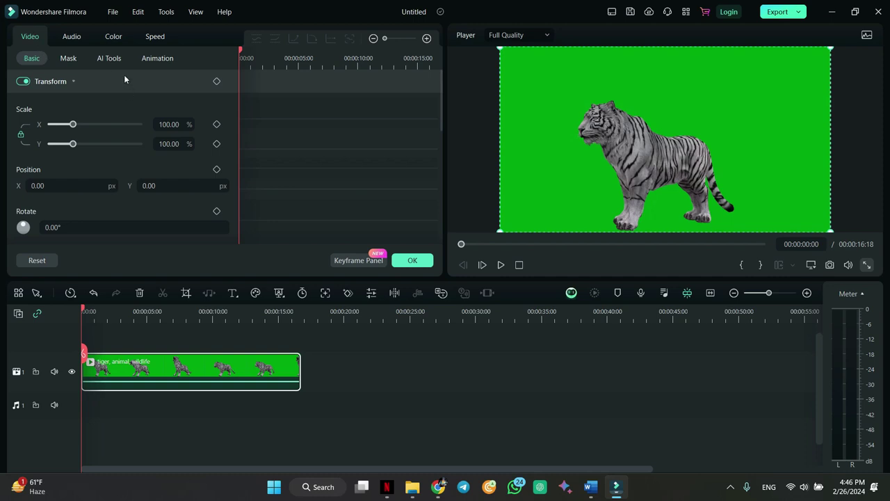
pyautogui.click(109, 58)
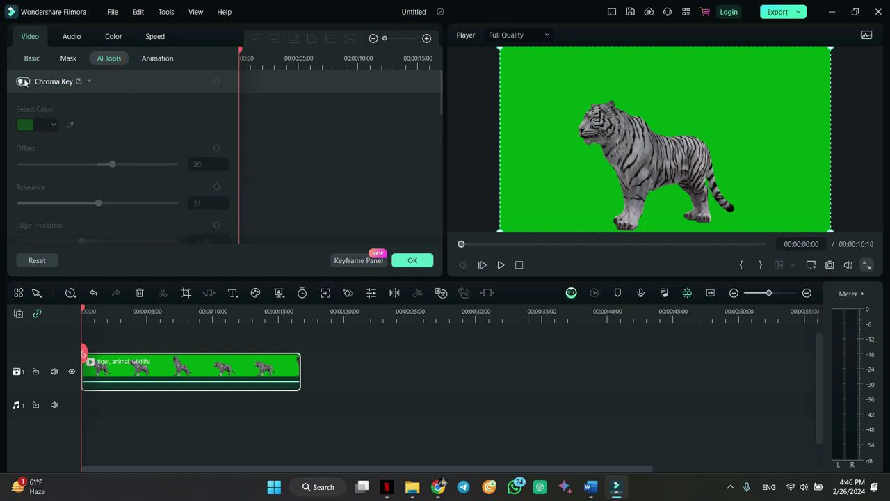
pyautogui.click(23, 81)
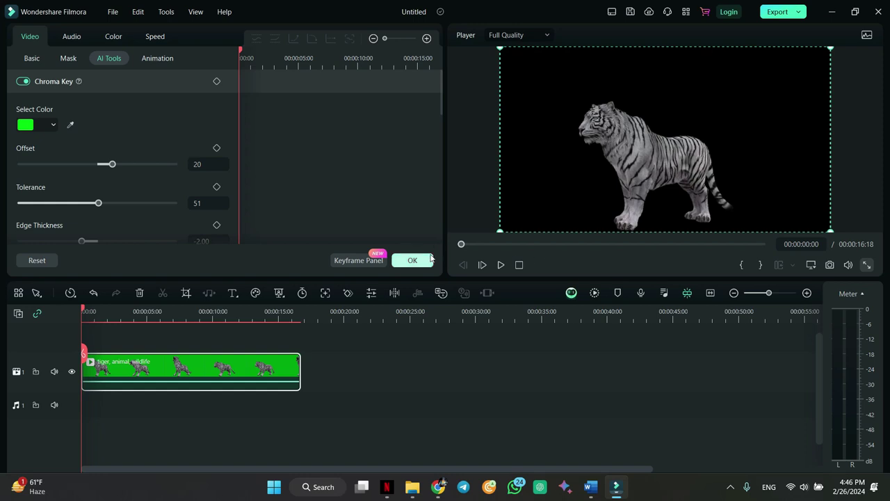
pyautogui.click(412, 261)
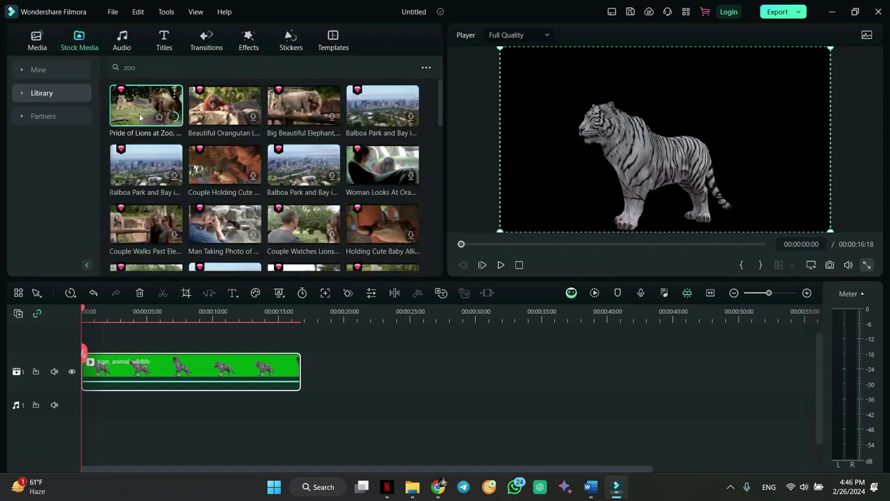
# - Put Pride of Lions at Zoo on track 1 at 0:00 with the tiger above on track 2, then play
pyautogui.moveTo(137, 105); pyautogui.dragTo(343, 368)
pyautogui.moveTo(178, 370); pyautogui.dragTo(177, 348)
pyautogui.moveTo(411, 423); pyautogui.dragTo(99, 410)
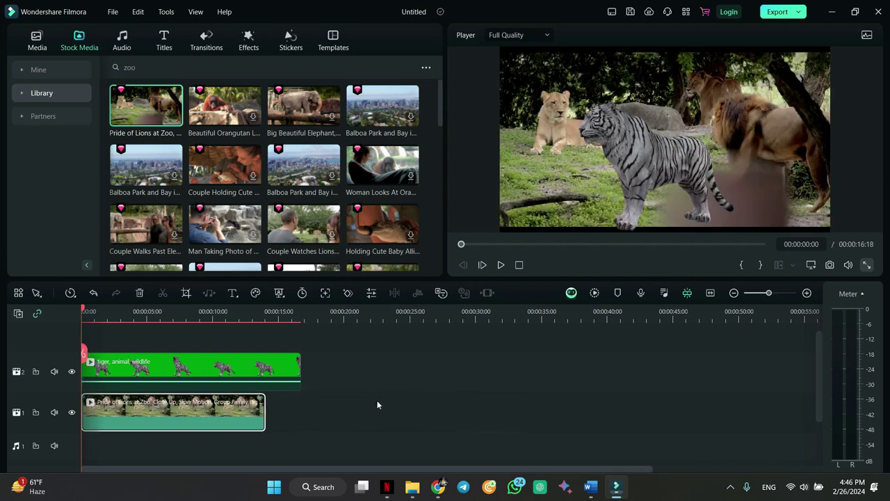
pyautogui.press('space')
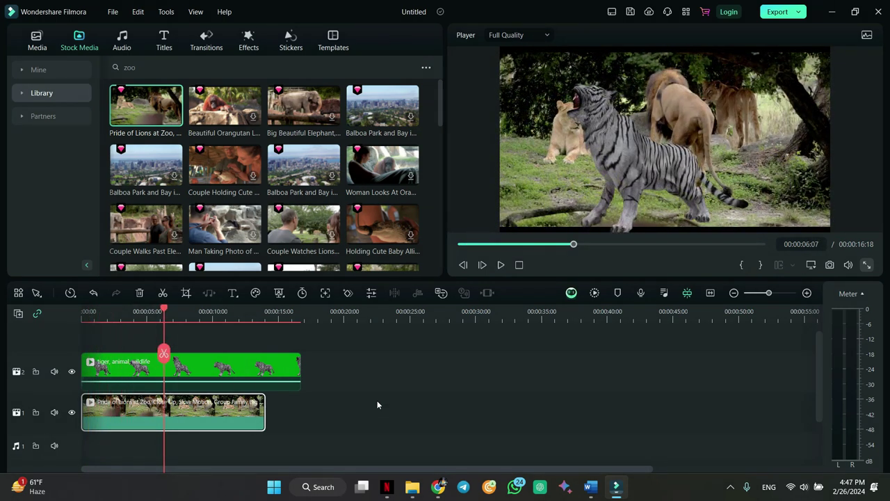
# - Scale the tiger to 104.21% in the preview and move it right and down
pyautogui.click(718, 161)
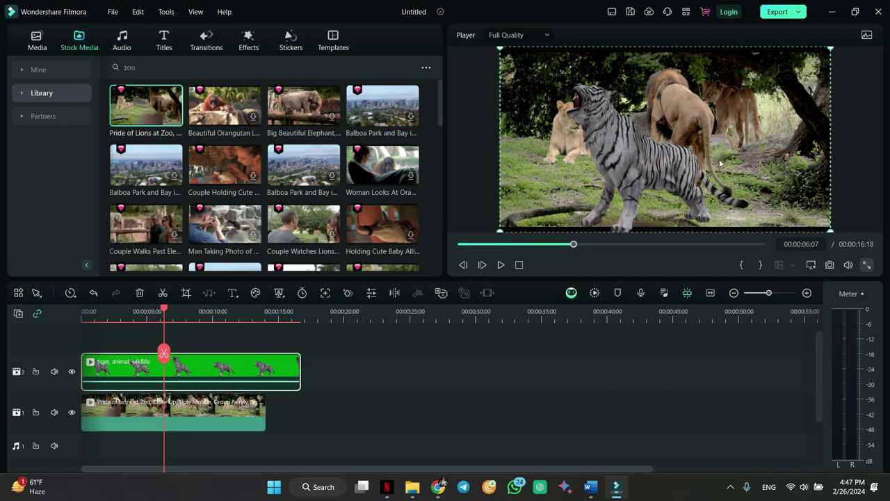
pyautogui.click(498, 232)
pyautogui.click(498, 233)
pyautogui.moveTo(498, 232); pyautogui.dragTo(485, 231)
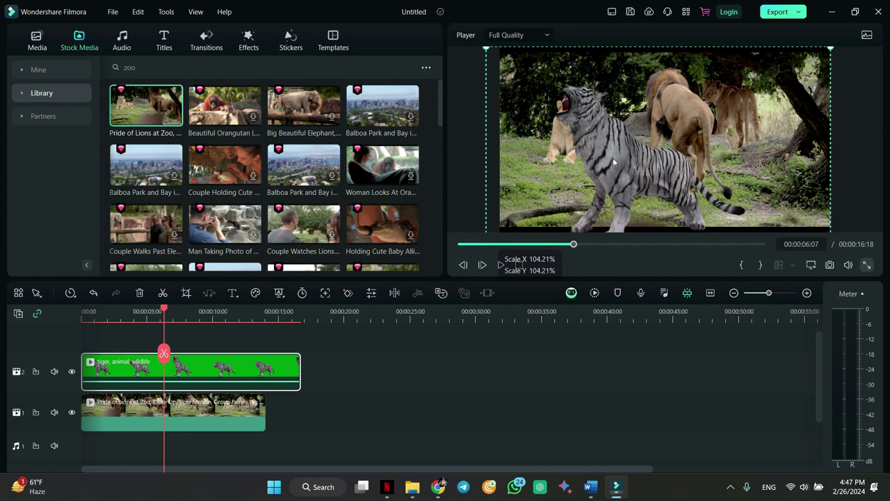
pyautogui.moveTo(608, 160); pyautogui.dragTo(497, 72)
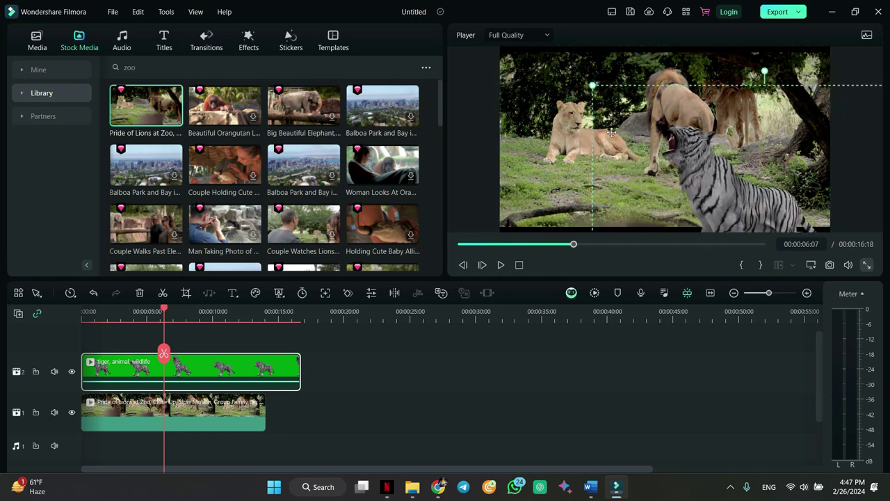
# - Resize the lion background and set the tiger's position to X -80.66 px, Y 0 px, then play to review
pyautogui.click(539, 123)
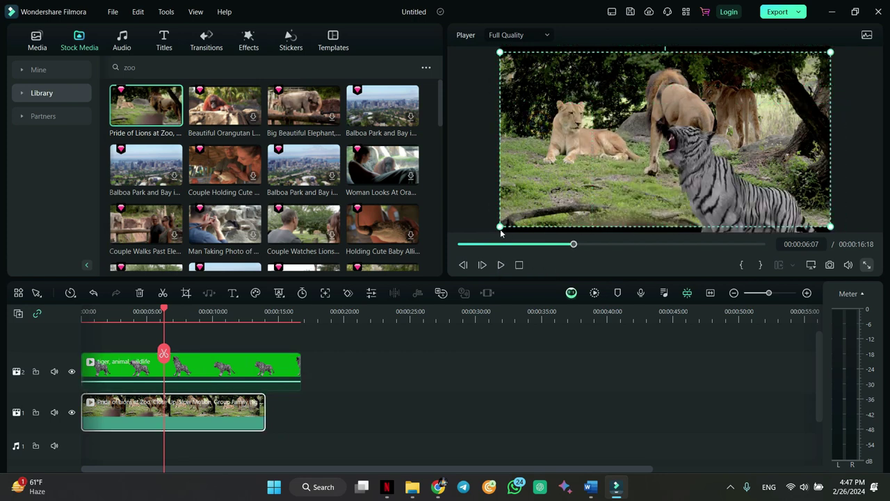
pyautogui.moveTo(500, 226); pyautogui.dragTo(490, 231)
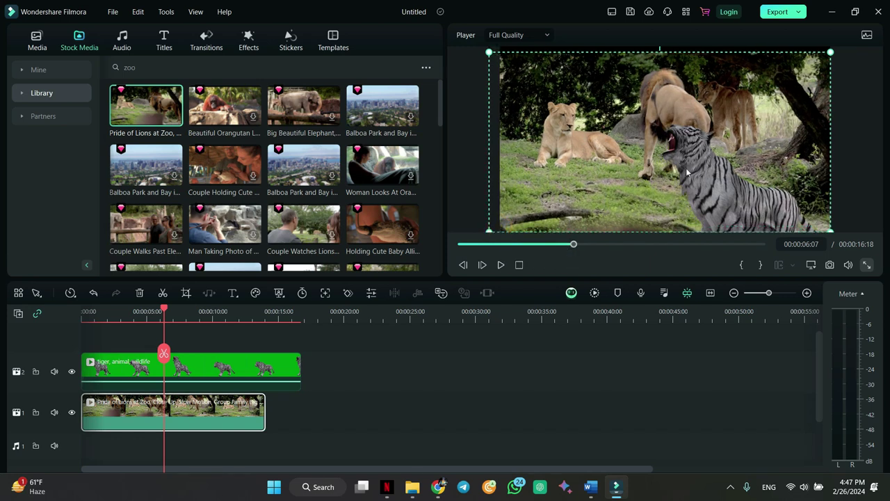
pyautogui.click(647, 150)
pyautogui.moveTo(715, 184); pyautogui.dragTo(660, 175)
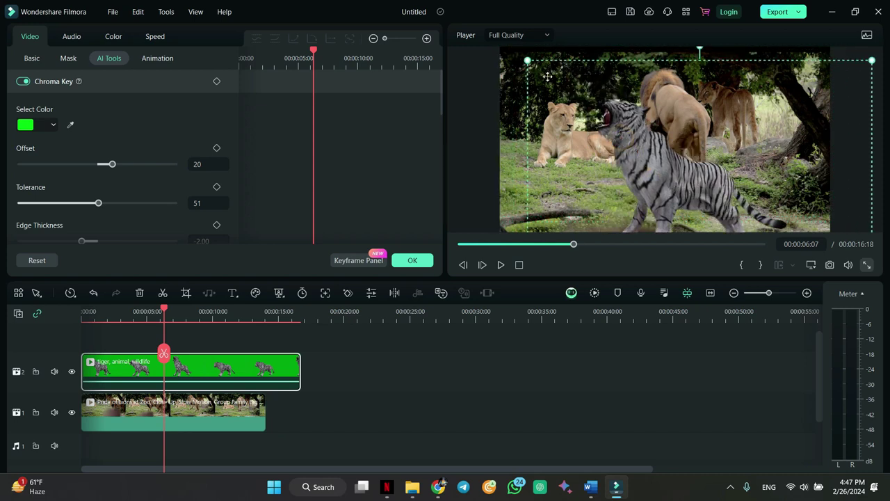
pyautogui.moveTo(649, 115); pyautogui.dragTo(644, 146)
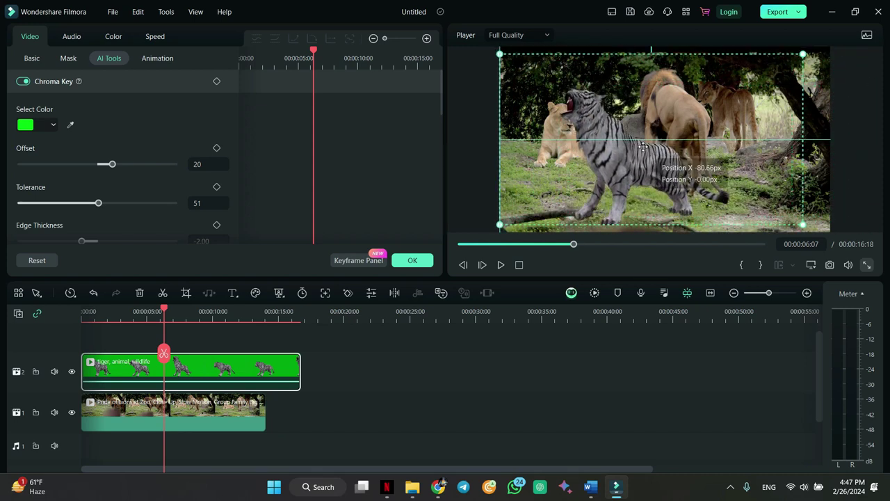
pyautogui.click(420, 260)
pyautogui.press('space')
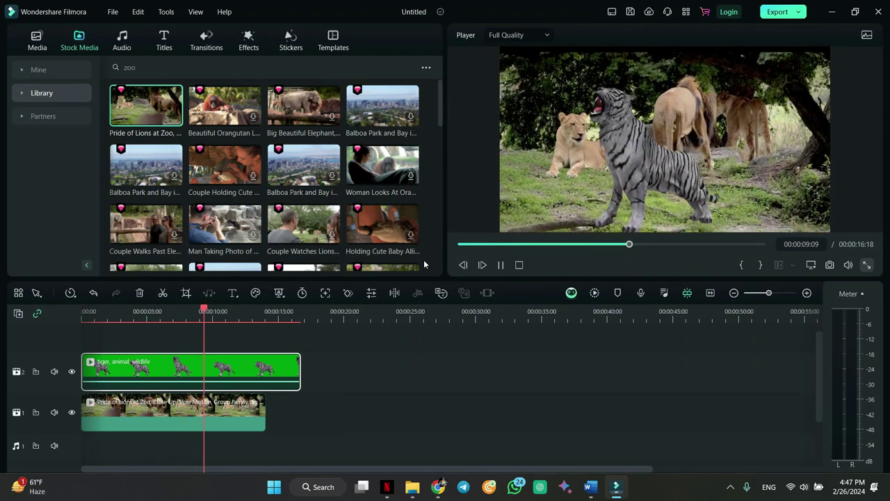
pyautogui.press('space')
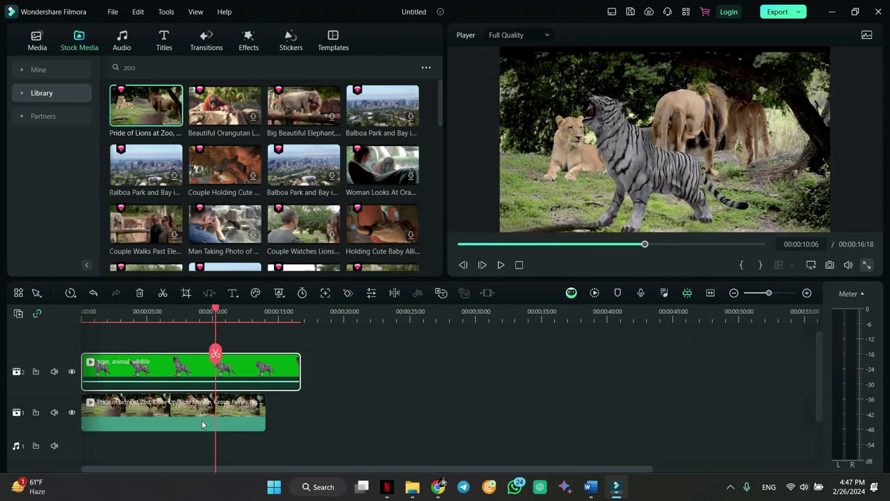
# - Search sound effects for 'lion', add Tiger roar 05 at the audio track start, and play from 0:00
pyautogui.click(123, 43)
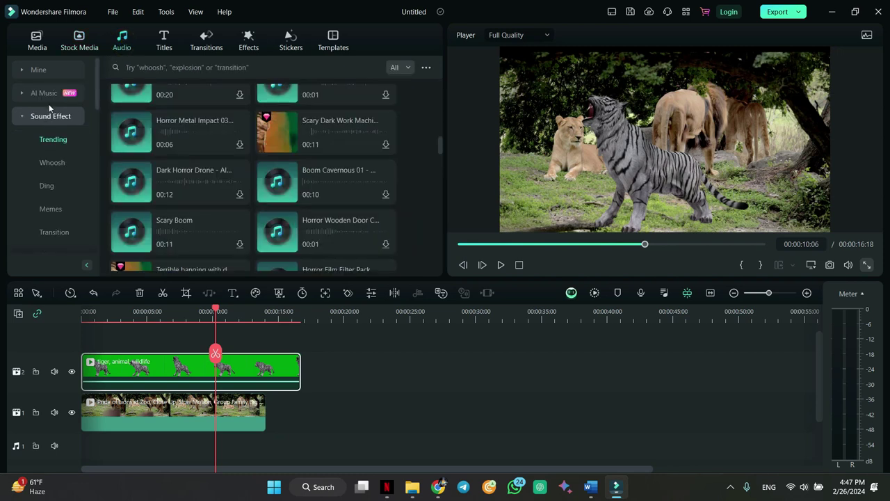
pyautogui.click(148, 64)
pyautogui.write('lion')
pyautogui.press('Return')
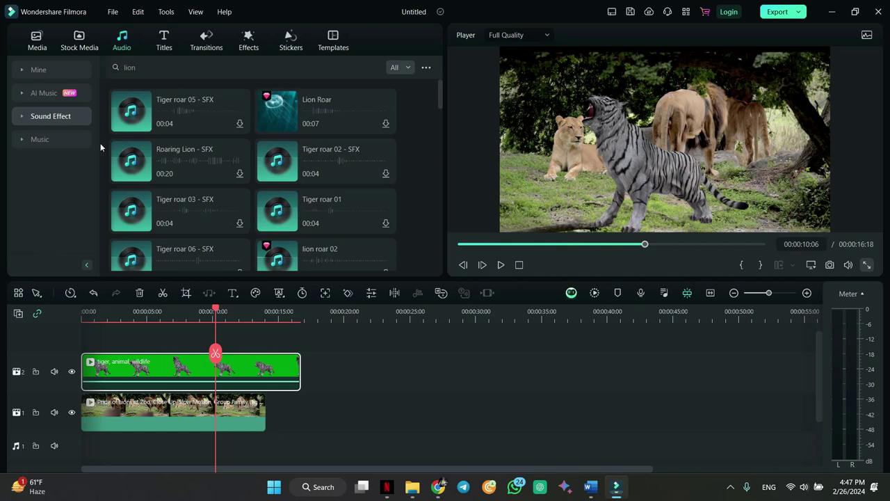
pyautogui.moveTo(149, 124); pyautogui.dragTo(87, 440)
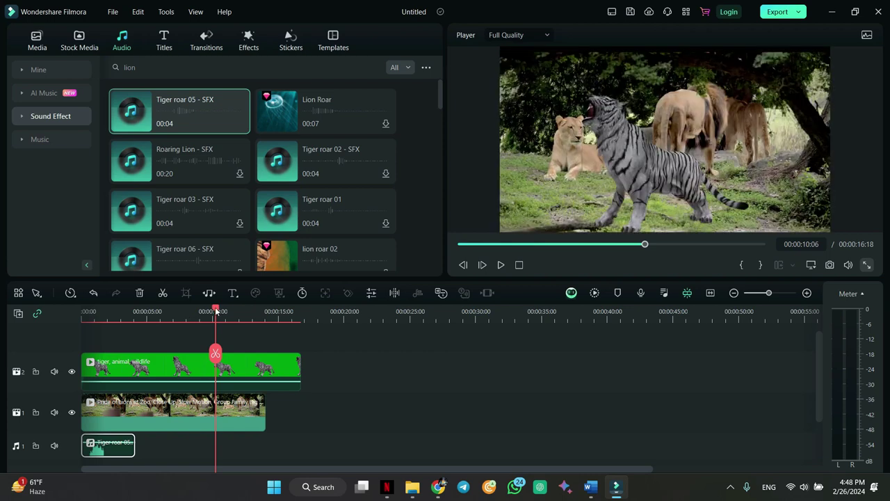
pyautogui.moveTo(216, 312); pyautogui.dragTo(48, 334)
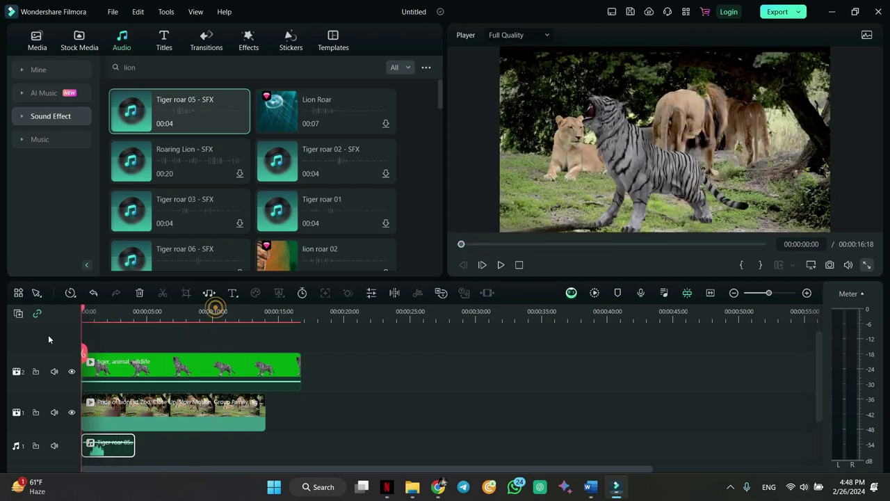
pyautogui.press('space')
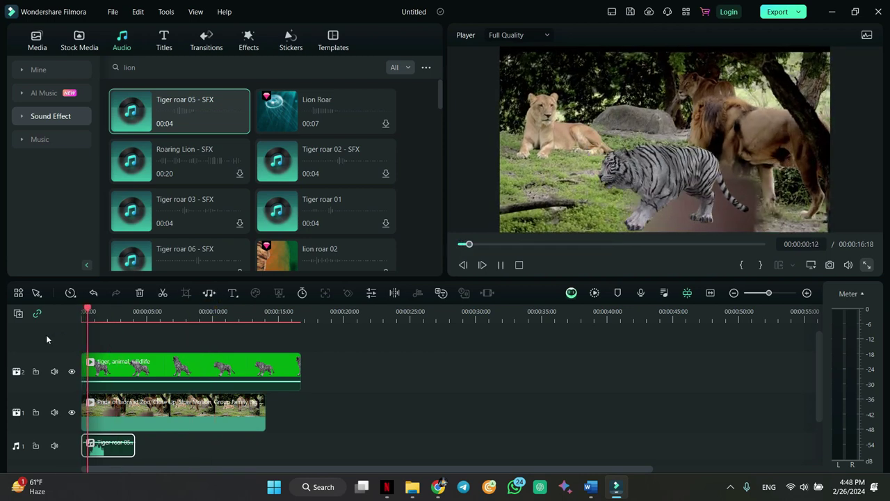
pyautogui.press('space')
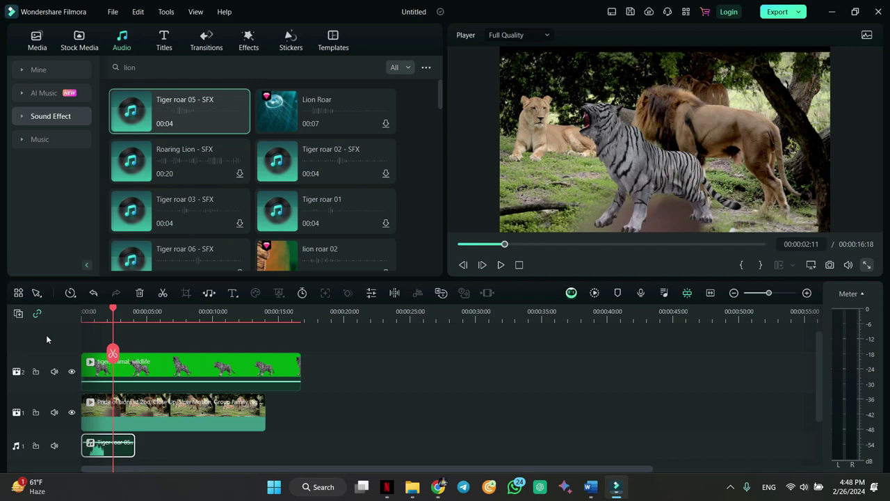
# - Delete the lion background, Tiger roar 05 sound and tiger clips from the timeline
pyautogui.click(223, 370)
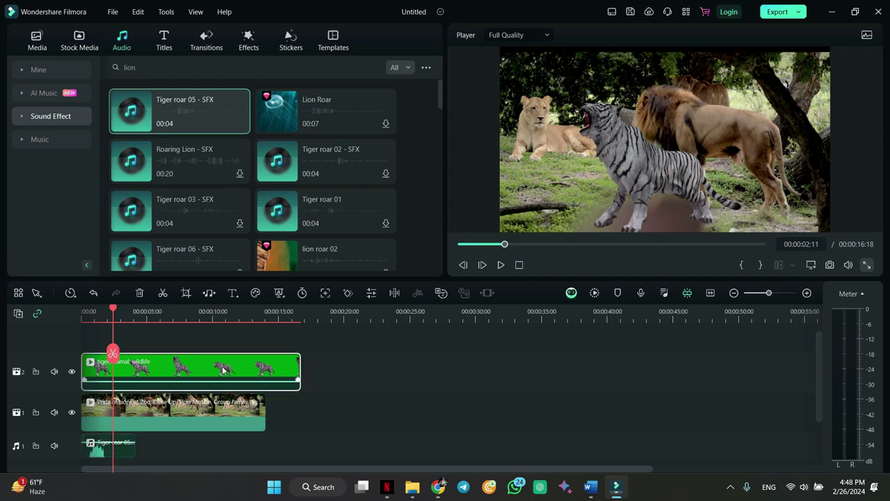
pyautogui.click(205, 410)
pyautogui.press('Delete')
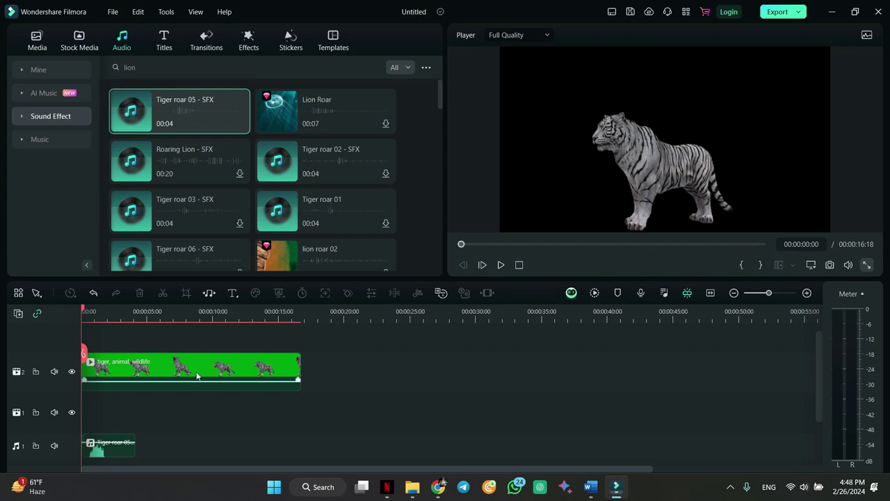
pyautogui.press('space')
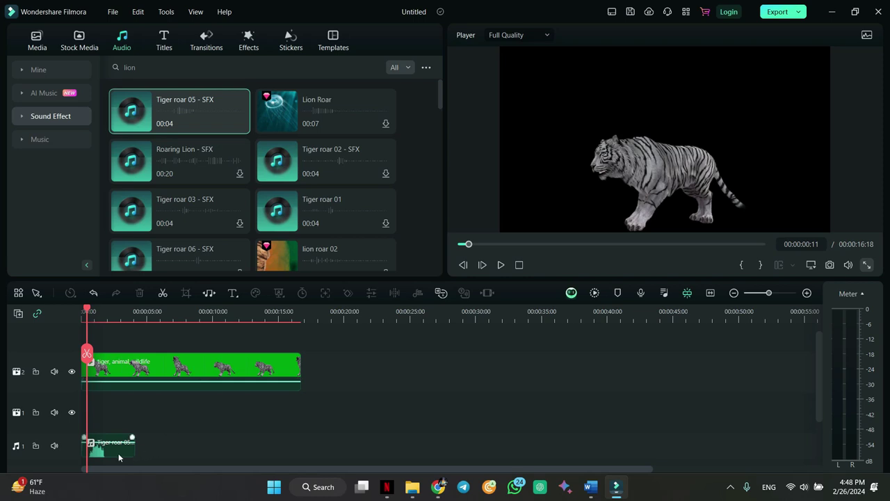
pyautogui.press('Delete')
pyautogui.click(154, 367)
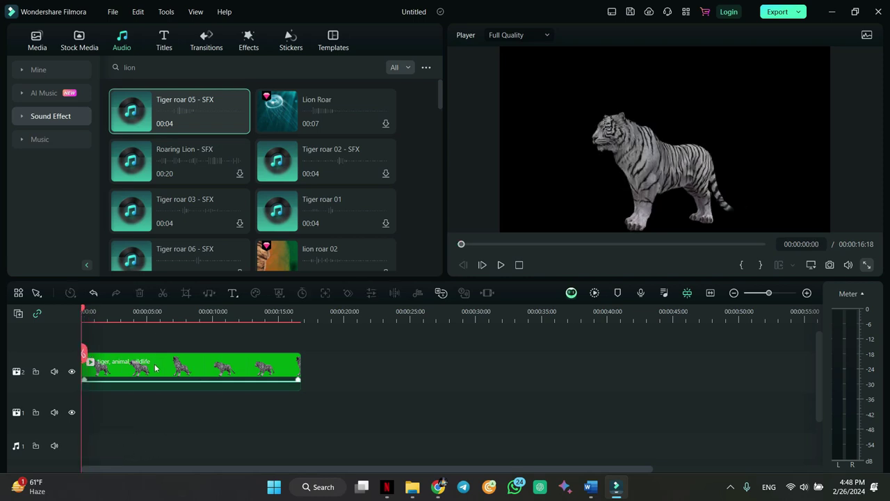
pyautogui.press('Delete')
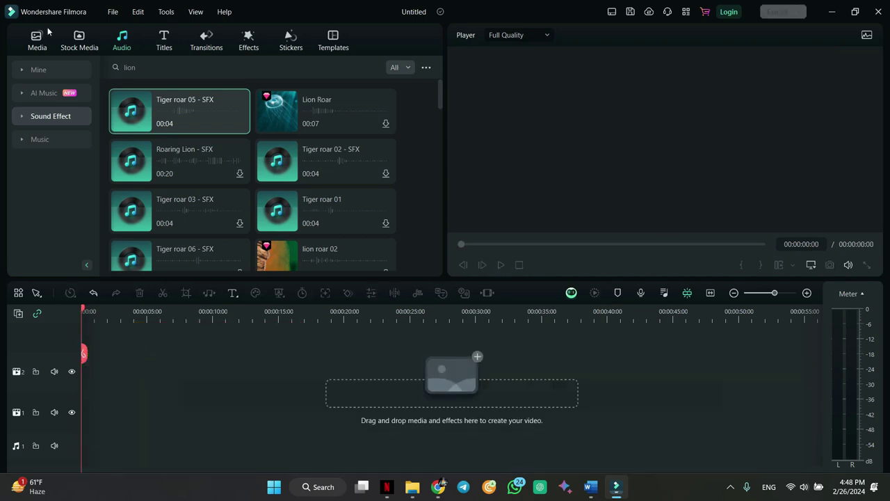
# - Add the 'rough' interview clip from Project Media at the timeline start and delete empty tracks
pyautogui.click(37, 40)
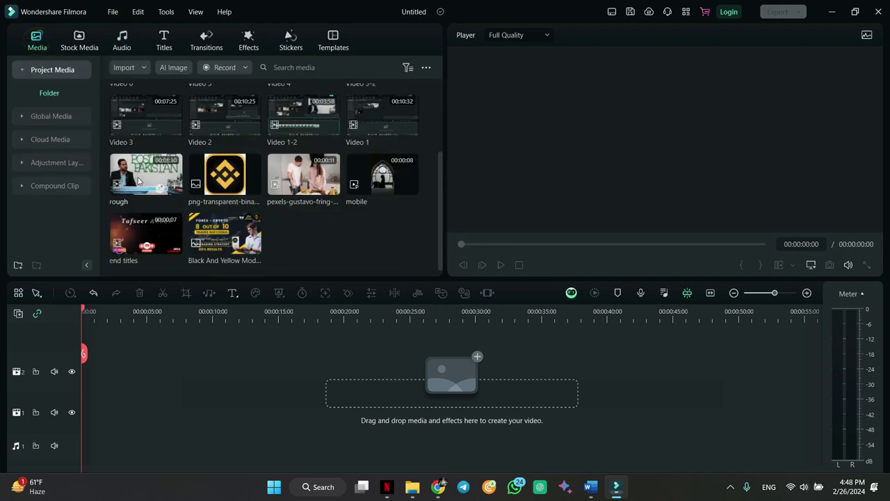
pyautogui.moveTo(139, 181); pyautogui.dragTo(143, 391)
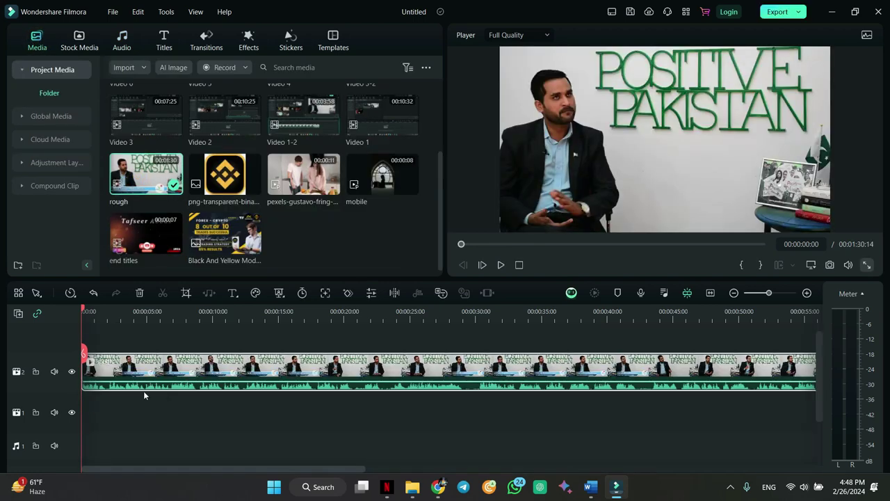
pyautogui.click(18, 314)
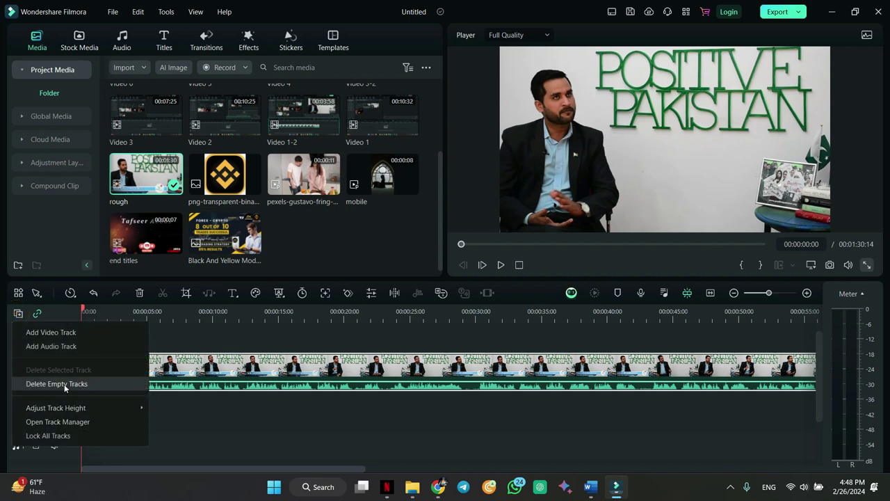
pyautogui.click(60, 383)
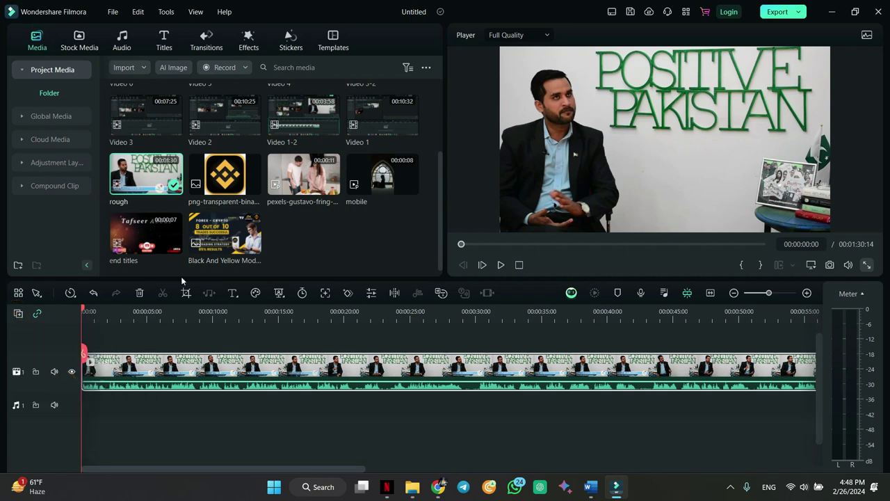
# - Enable AI Portrait in the rough clip's Video > AI Tools and confirm with OK
pyautogui.doubleClick(156, 362)
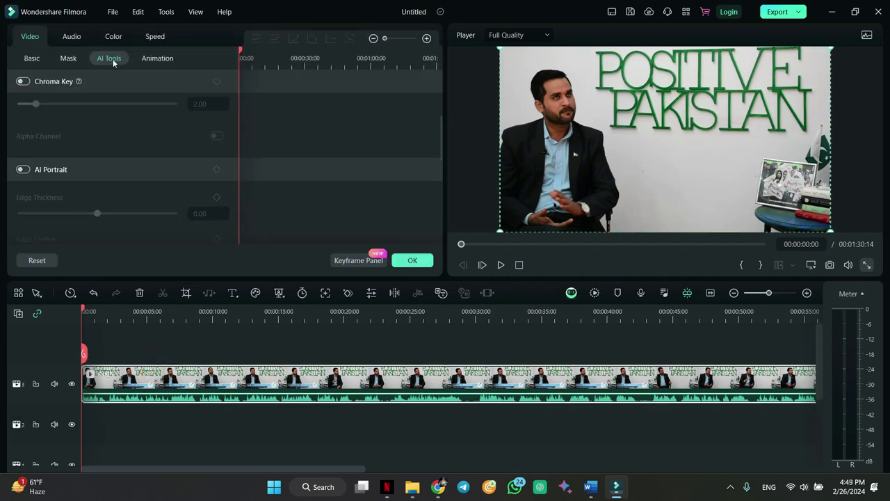
pyautogui.scroll(-1, 75, 194)
pyautogui.scroll(2, 75, 193)
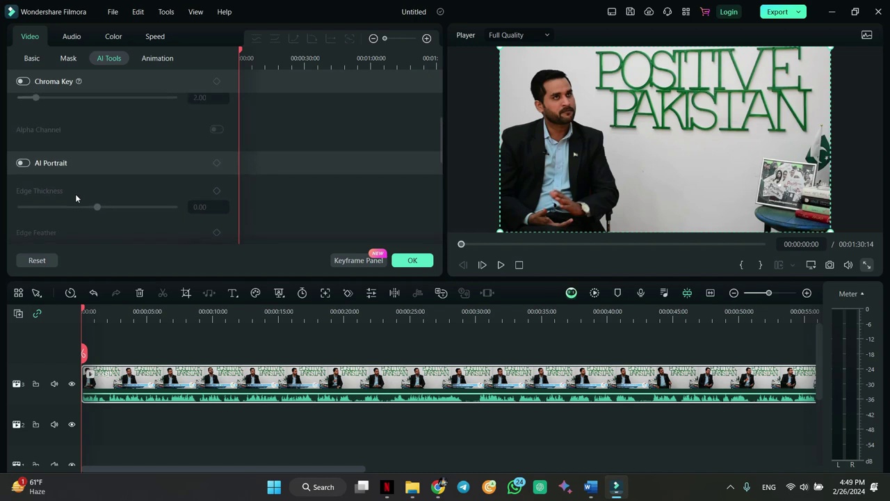
pyautogui.scroll(1, 75, 193)
pyautogui.scroll(-2, 73, 194)
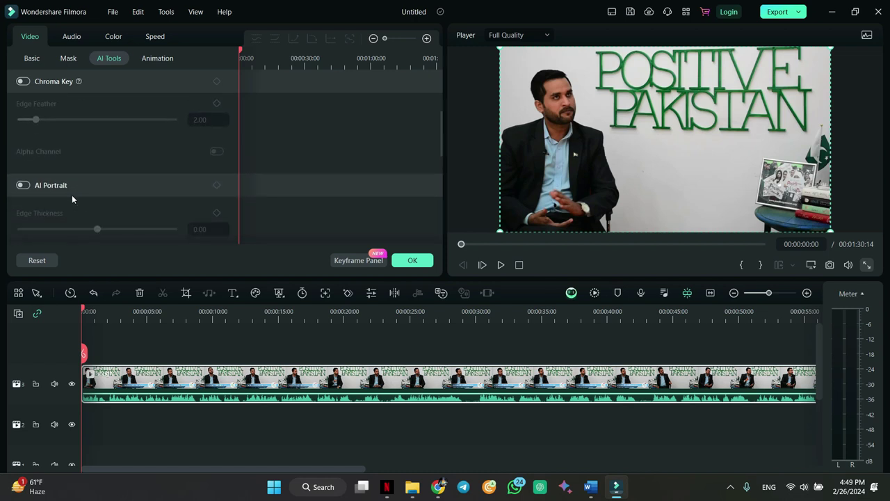
pyautogui.click(24, 186)
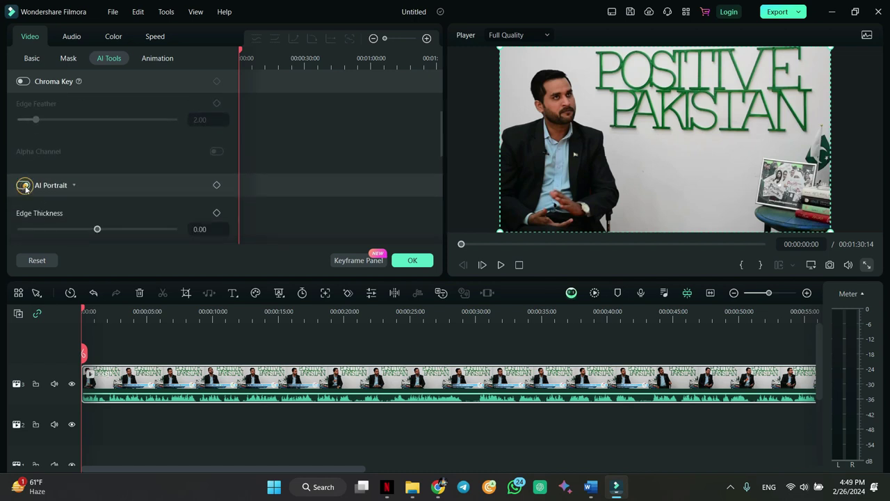
pyautogui.click(412, 260)
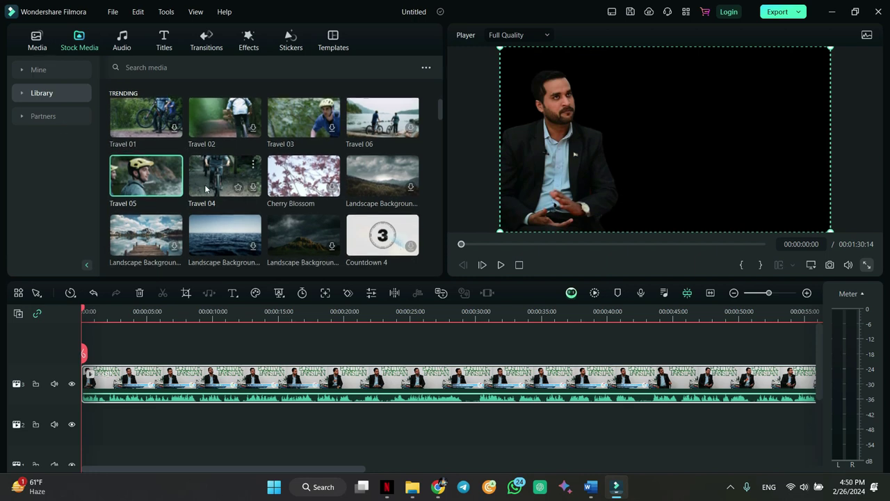
# - Place Travel 05 stock footage beneath the presenter and set AI Portrait Edge Thickness to 8.00
pyautogui.moveTo(153, 192); pyautogui.dragTo(90, 424)
pyautogui.press('space')
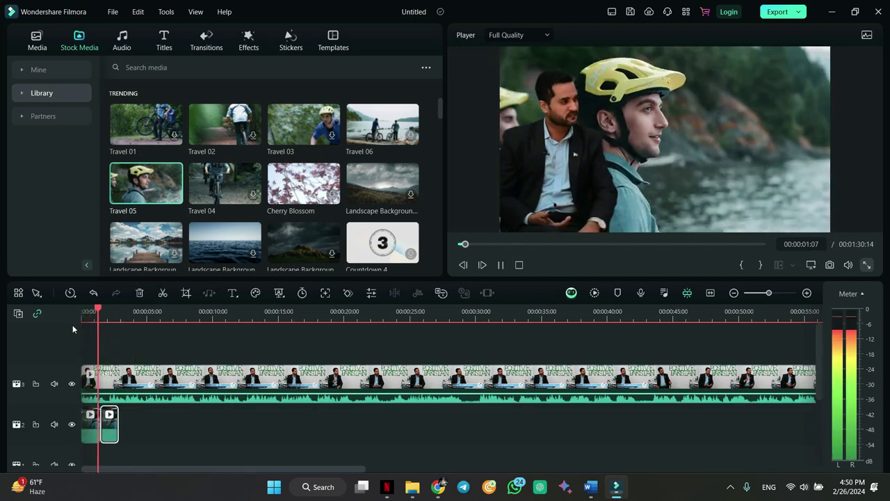
pyautogui.press('space')
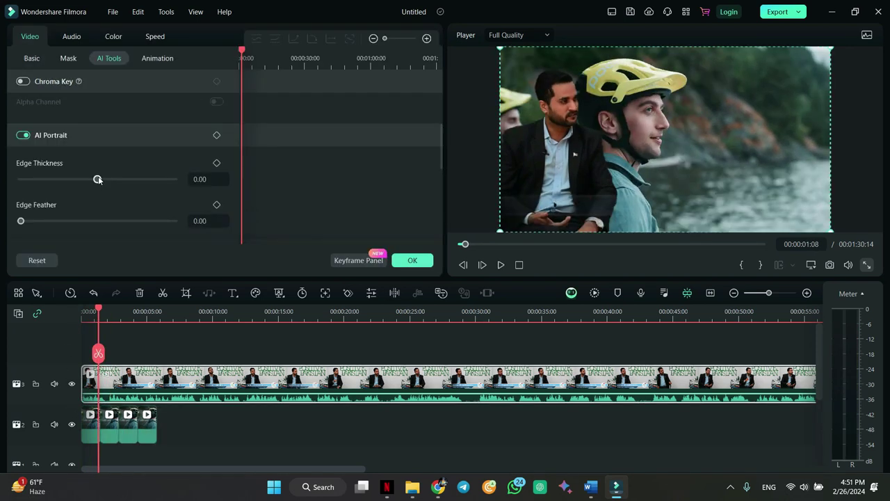
pyautogui.moveTo(97, 179); pyautogui.dragTo(103, 179)
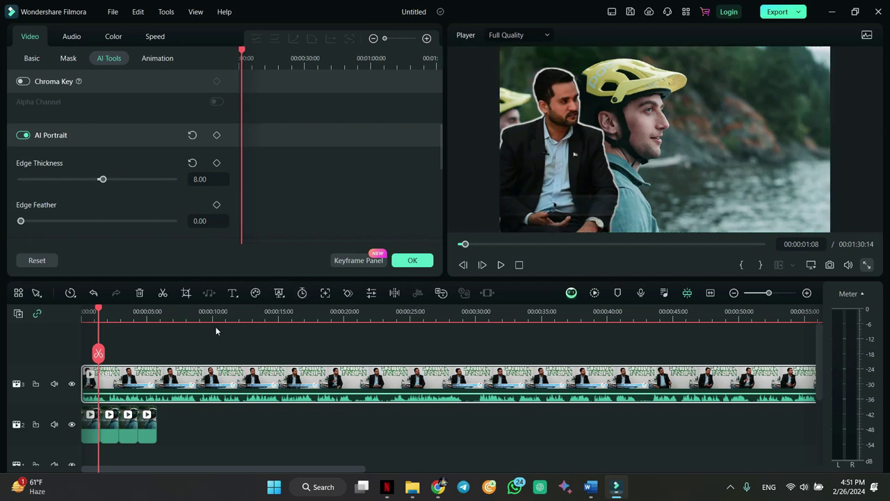
# - Set AI Portrait Edge Thickness to 11.00 and Edge Feather to 4.00, reviewing near the start
pyautogui.press('space')
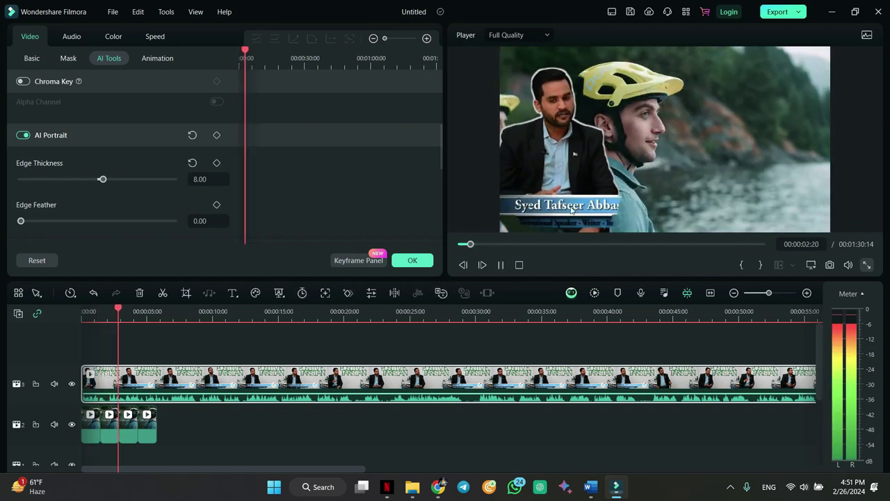
pyautogui.press('space')
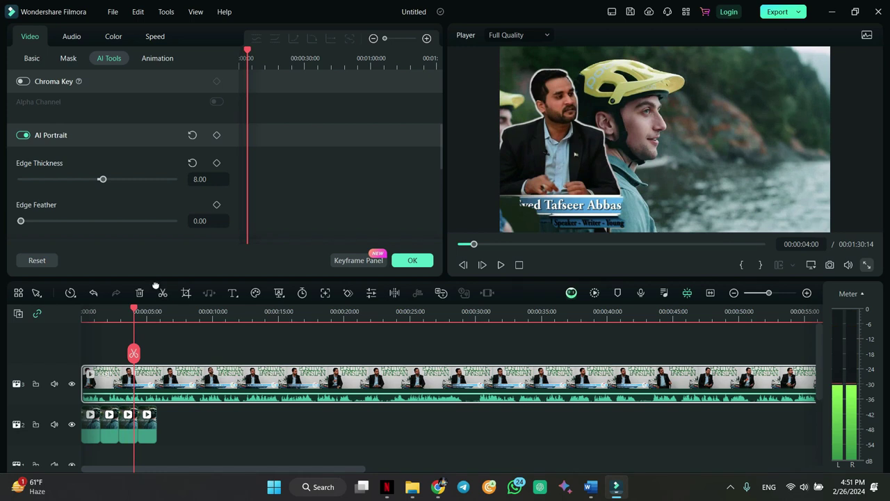
pyautogui.moveTo(130, 312); pyautogui.dragTo(107, 314)
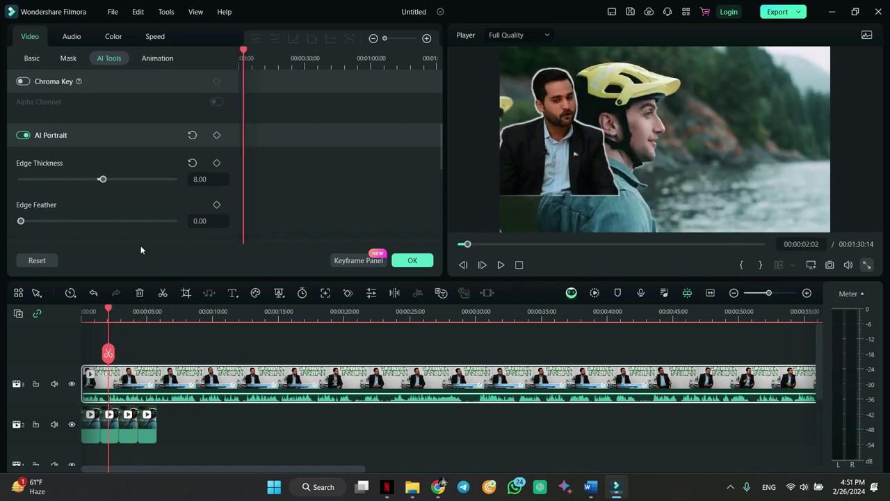
pyautogui.moveTo(102, 179); pyautogui.dragTo(105, 178)
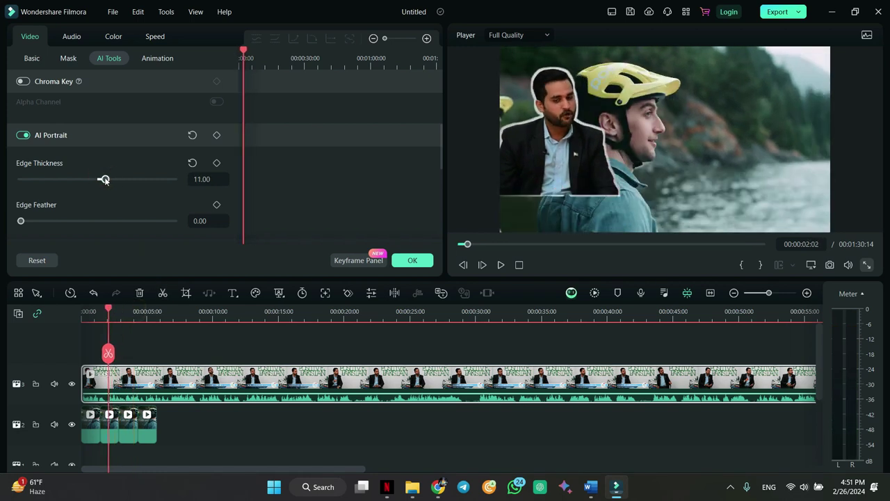
pyautogui.moveTo(108, 312); pyautogui.dragTo(93, 312)
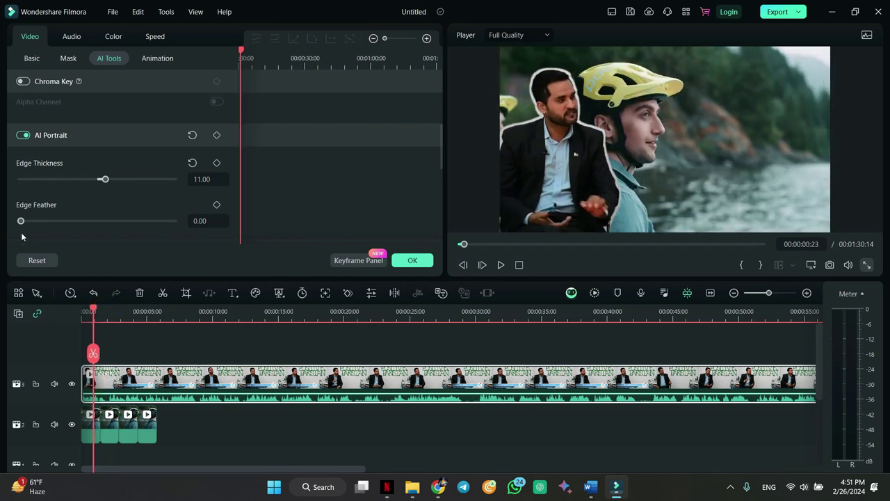
pyautogui.moveTo(21, 220); pyautogui.dragTo(51, 223)
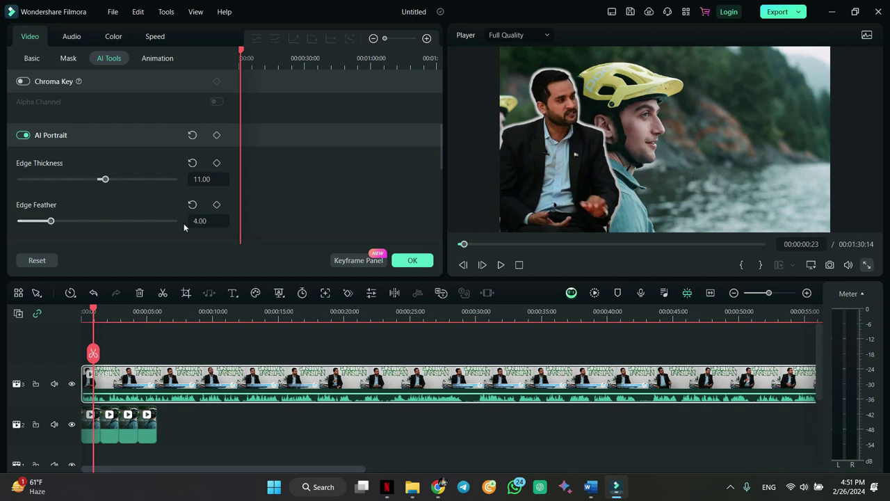
pyautogui.scroll(-2, 183, 224)
pyautogui.scroll(-1, 184, 227)
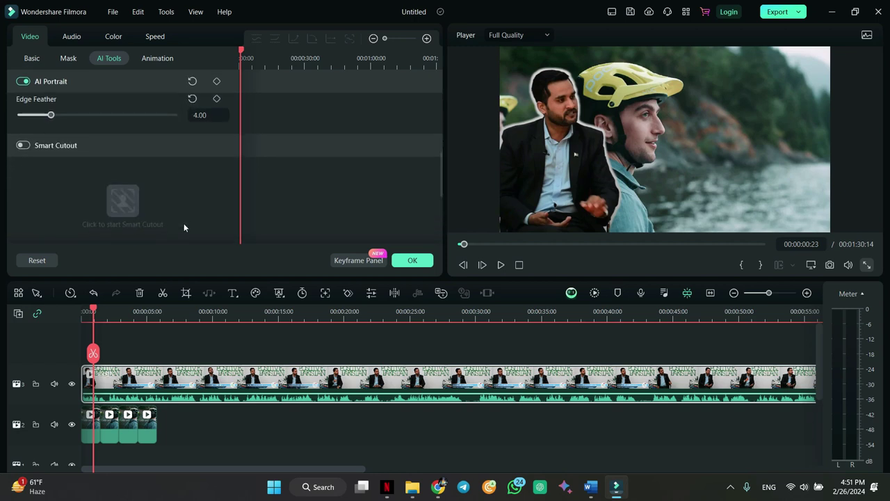
# - Delete the biker Travel background clip from the timeline
pyautogui.click(166, 429)
pyautogui.click(104, 426)
pyautogui.press('Delete')
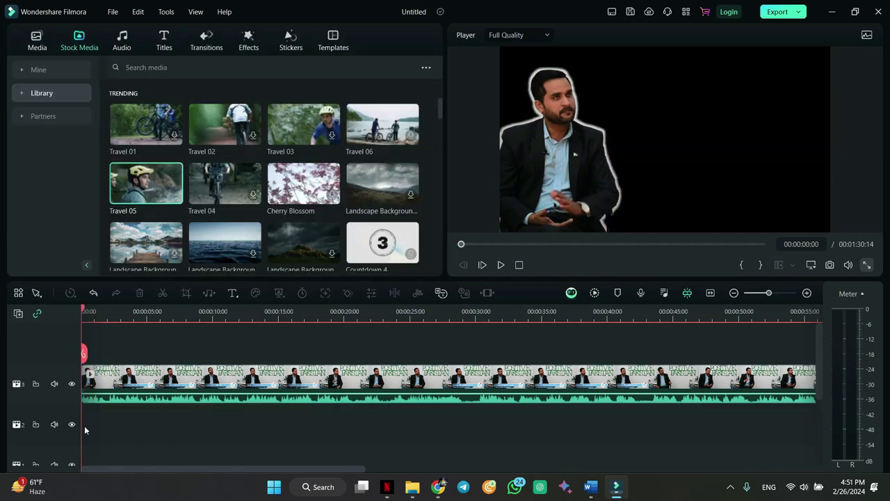
# - Turn AI Portrait off and Smart Cutout on for the interview clip
pyautogui.doubleClick(144, 382)
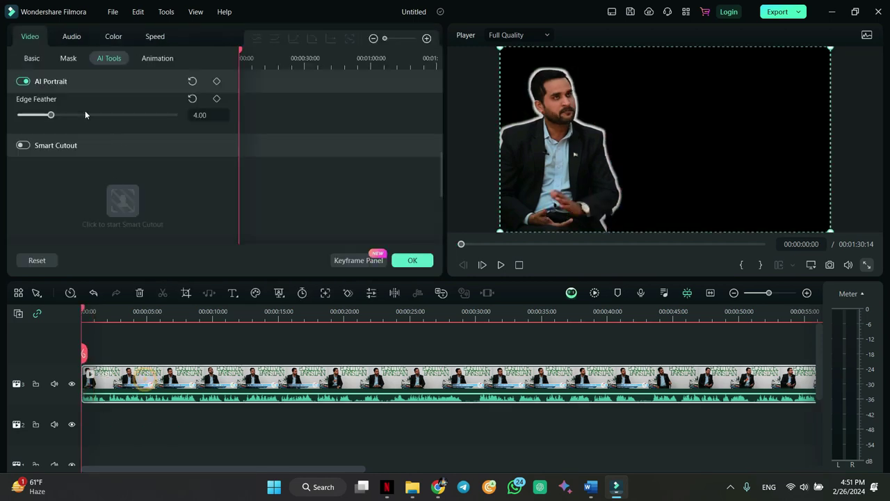
pyautogui.scroll(4, 81, 132)
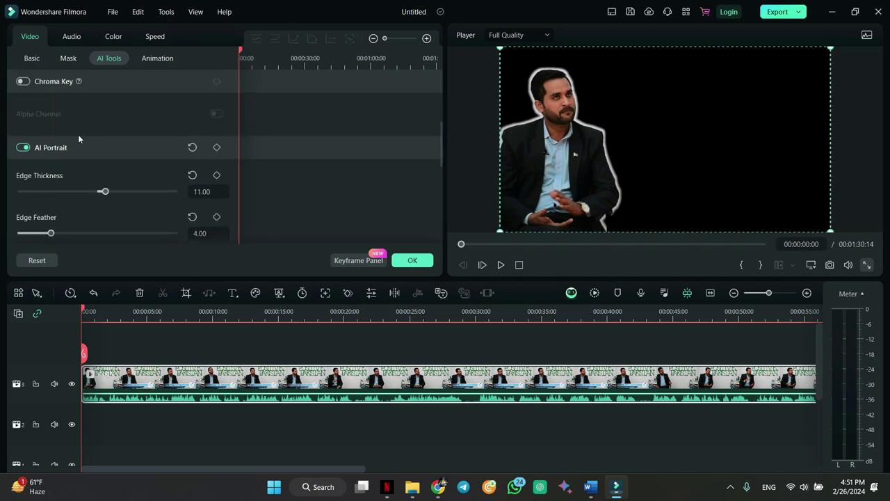
pyautogui.click(21, 149)
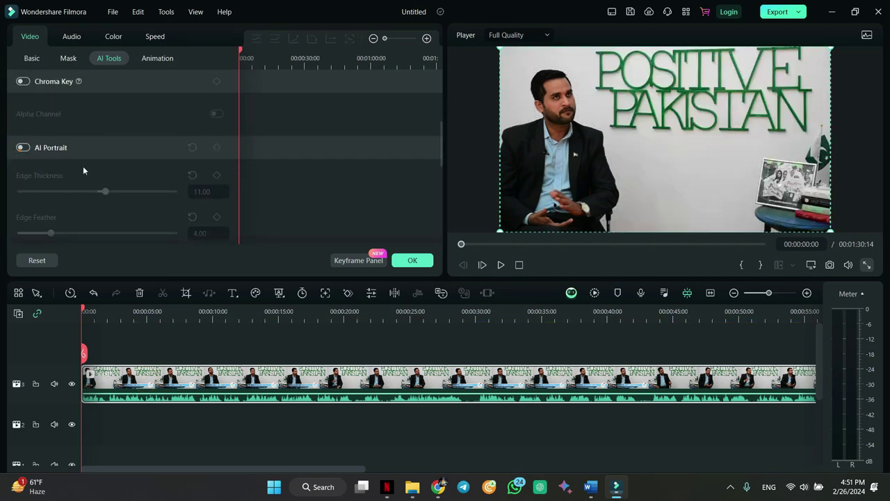
pyautogui.scroll(-2, 83, 171)
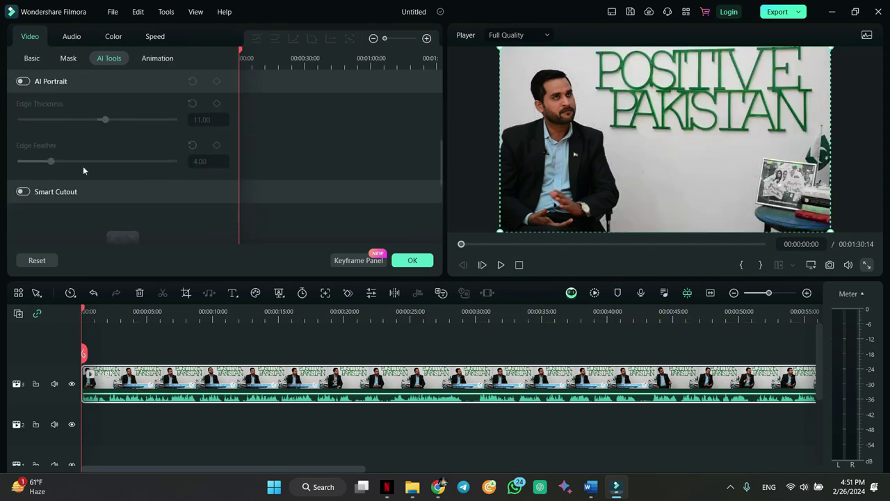
pyautogui.click(23, 188)
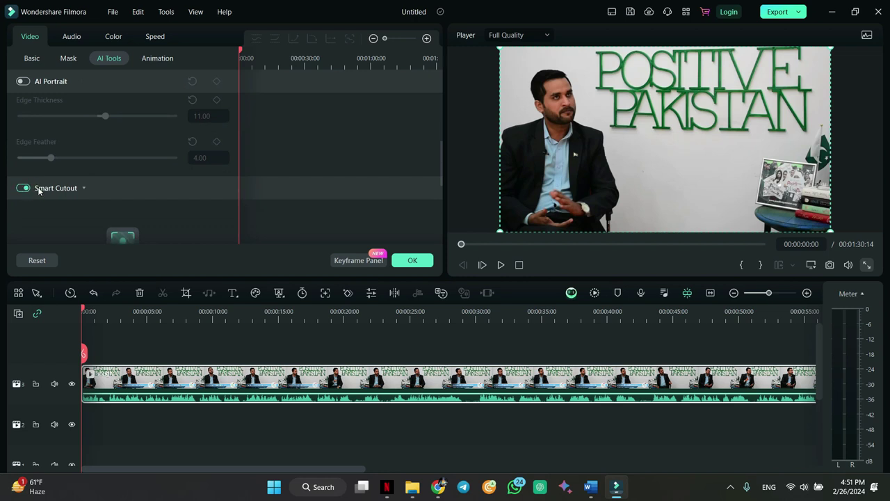
pyautogui.scroll(-2, 159, 225)
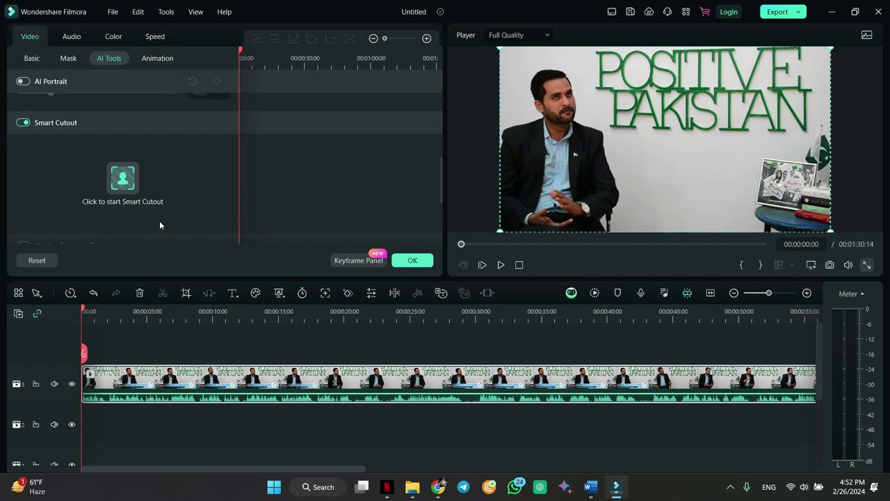
# - Brush-select the presenter in Smart Cutout, save it, and place Travel 05 behind him
pyautogui.click(123, 179)
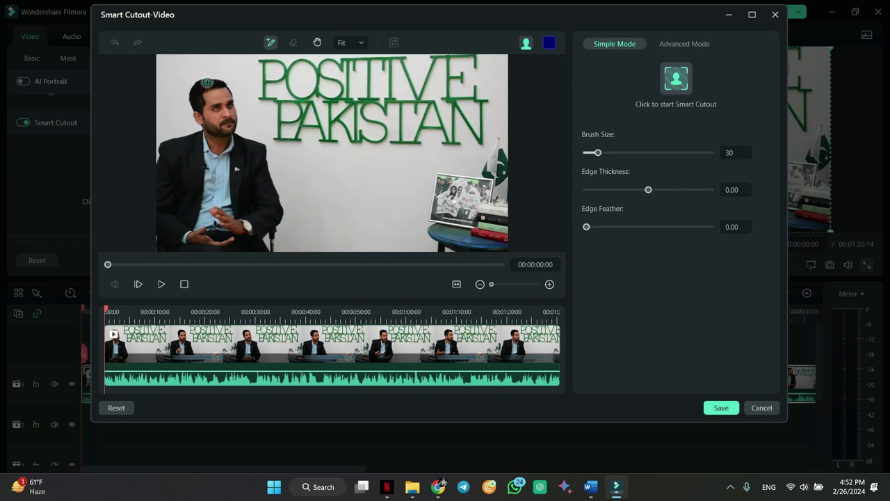
pyautogui.moveTo(207, 82)
pyautogui.mouseDown()
pyautogui.moveTo(222, 171)
pyautogui.moveTo(224, 257)
pyautogui.mouseUp()
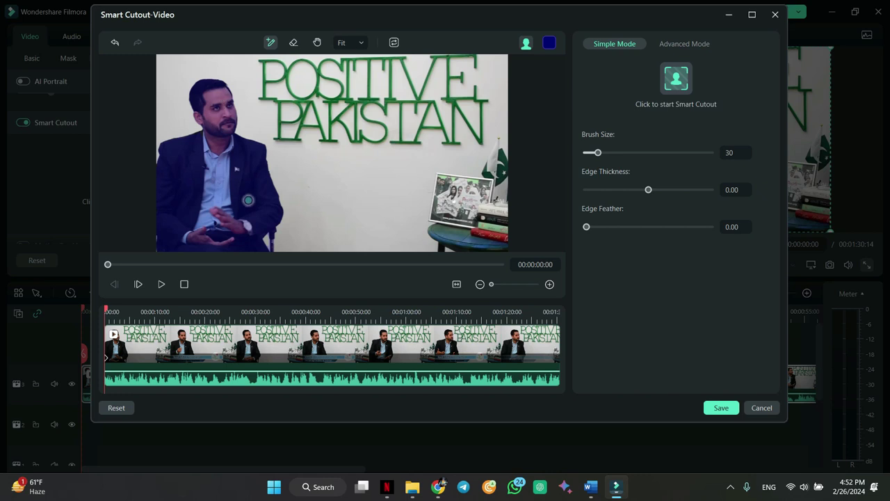
pyautogui.click(721, 407)
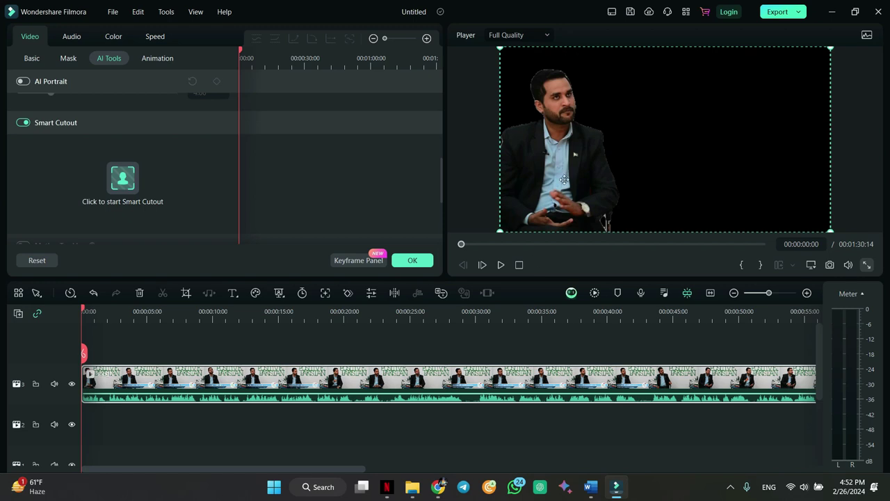
pyautogui.click(413, 260)
pyautogui.moveTo(143, 198); pyautogui.dragTo(77, 431)
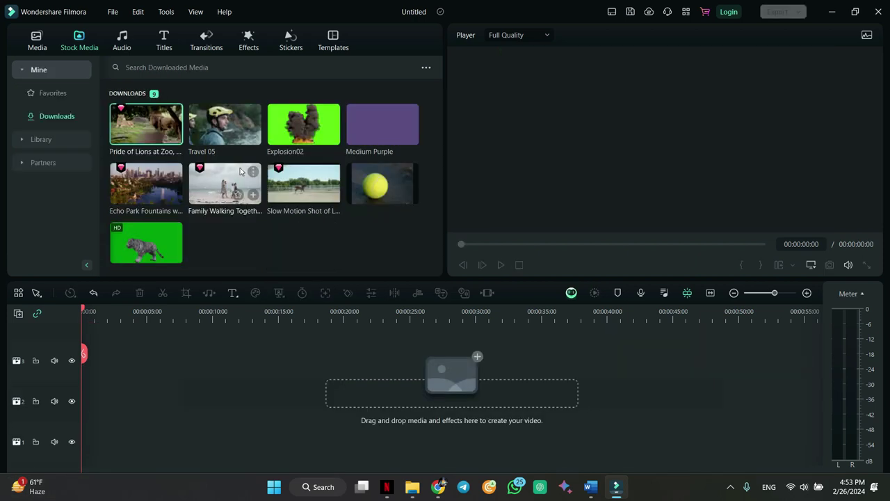
# - Add Explosion02 to track 2 and enable Chroma Key to remove its green
pyautogui.moveTo(283, 125); pyautogui.dragTo(84, 393)
pyautogui.doubleClick(96, 404)
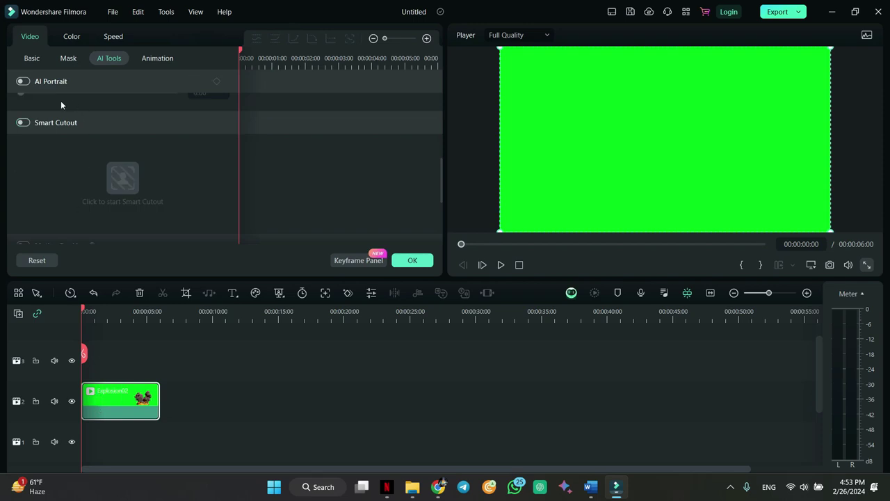
pyautogui.scroll(5, 62, 109)
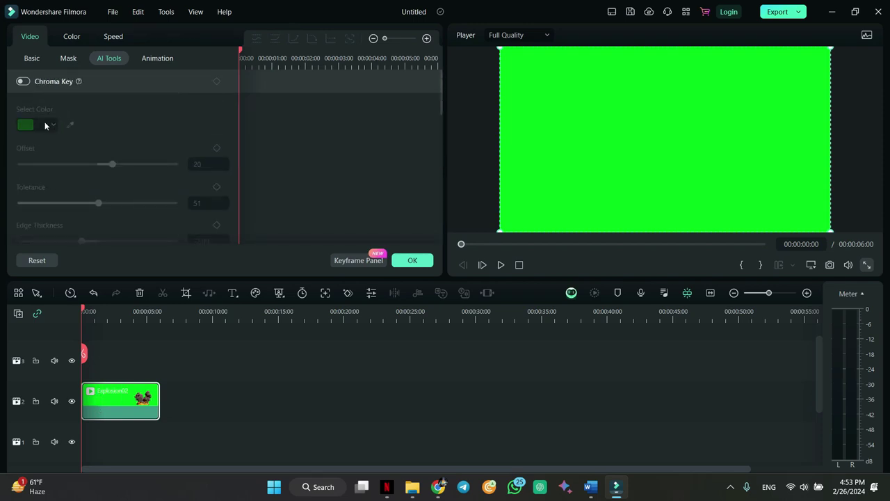
pyautogui.click(23, 82)
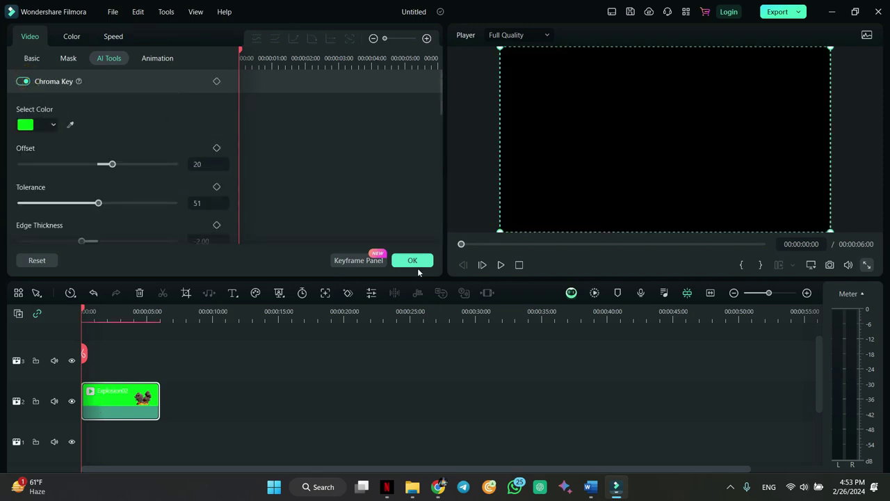
pyautogui.click(412, 261)
# - Place the Pride of Lions clip on track 1 beneath the explosion and preview it
pyautogui.moveTo(153, 131); pyautogui.dragTo(64, 427)
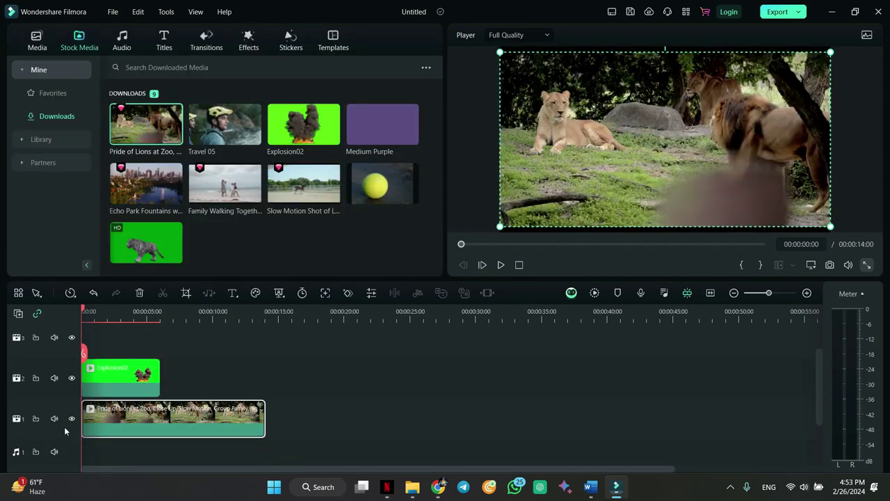
pyautogui.press('space')
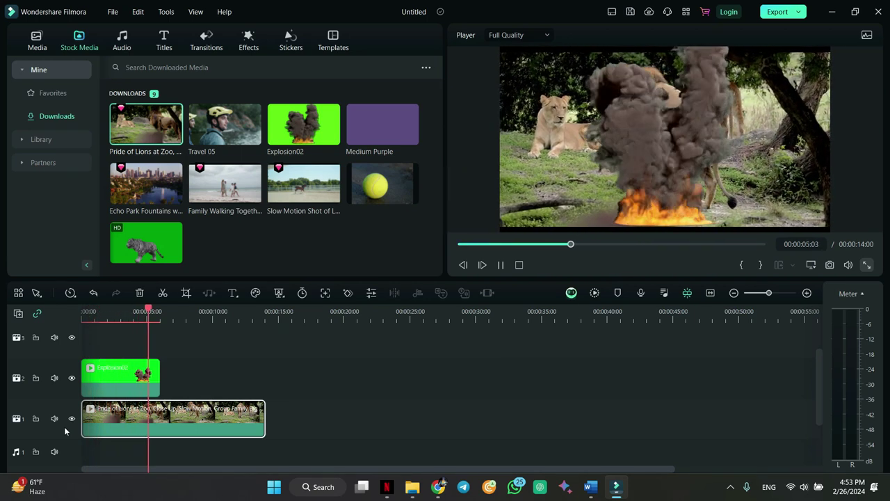
pyautogui.press('space')
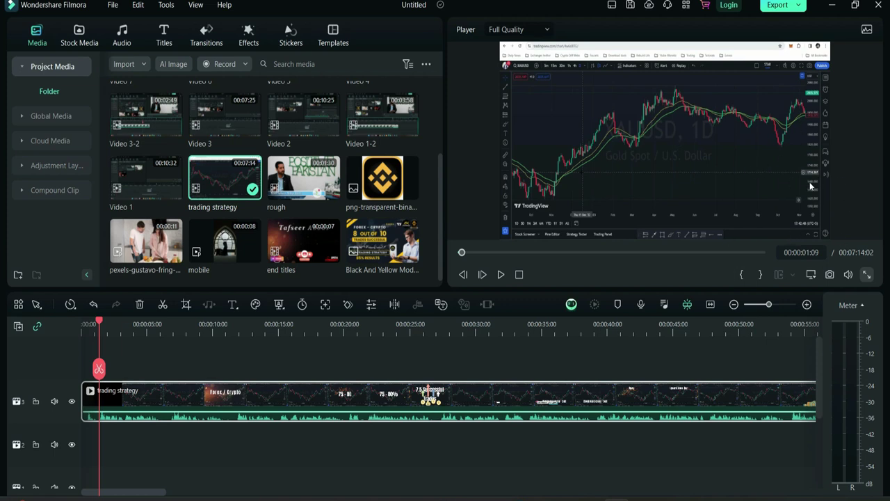
# - Add the rough clip from Project Media to track 4 above the trading strategy video
pyautogui.moveTo(100, 324); pyautogui.dragTo(76, 333)
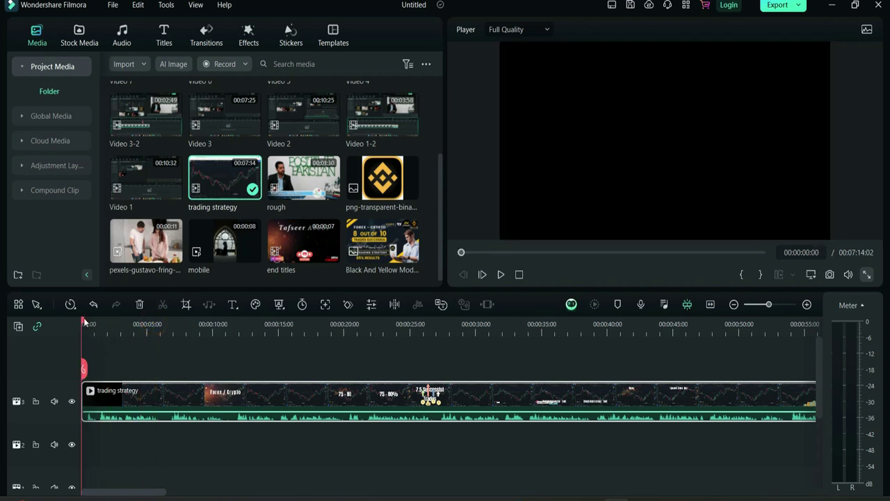
pyautogui.click(86, 323)
pyautogui.moveTo(303, 178); pyautogui.dragTo(103, 370)
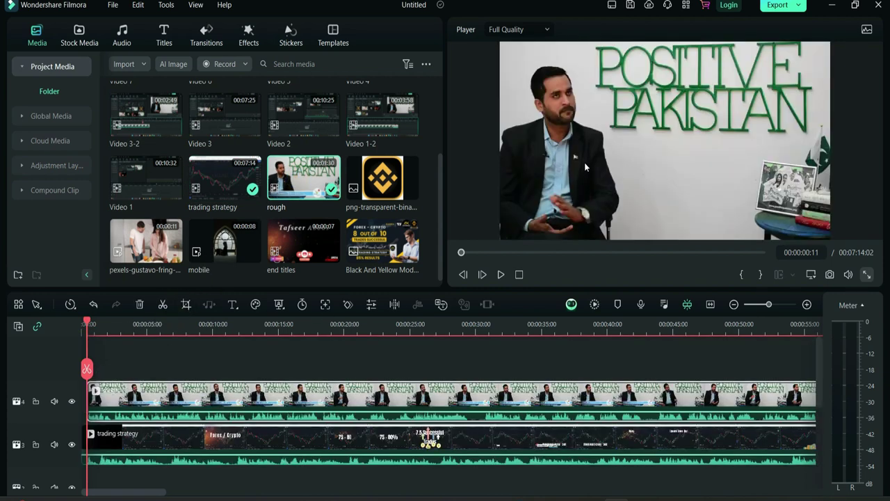
# - Lower the trading strategy clip's volume and bring up the rough clip's mask settings
pyautogui.click(206, 446)
pyautogui.moveTo(206, 455); pyautogui.dragTo(206, 471)
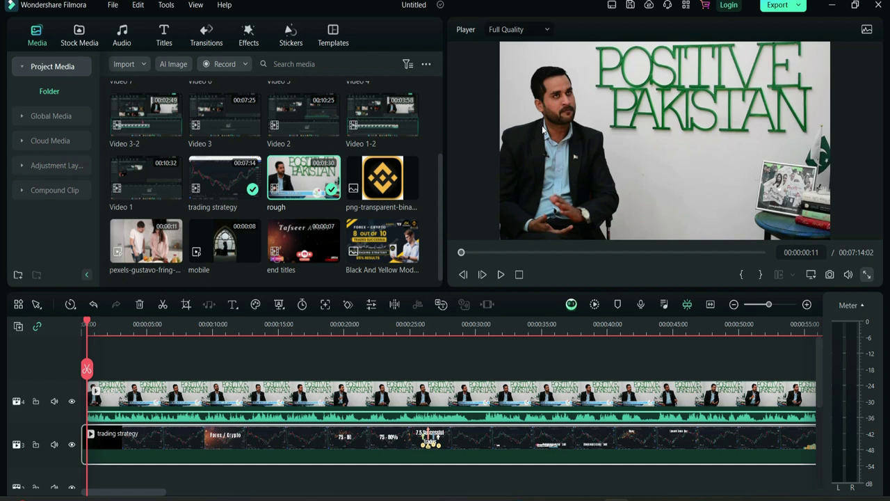
pyautogui.doubleClick(200, 404)
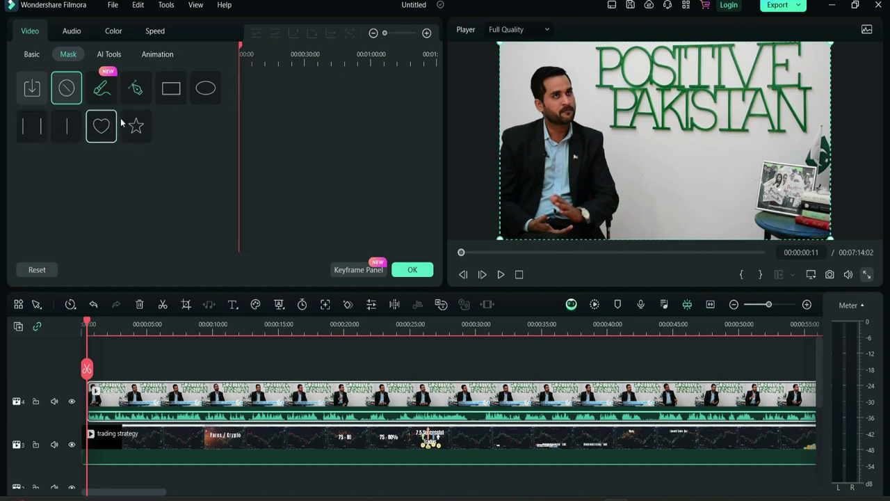
# - Apply a Rectangle mask framing the presenter in the rough clip
pyautogui.click(171, 87)
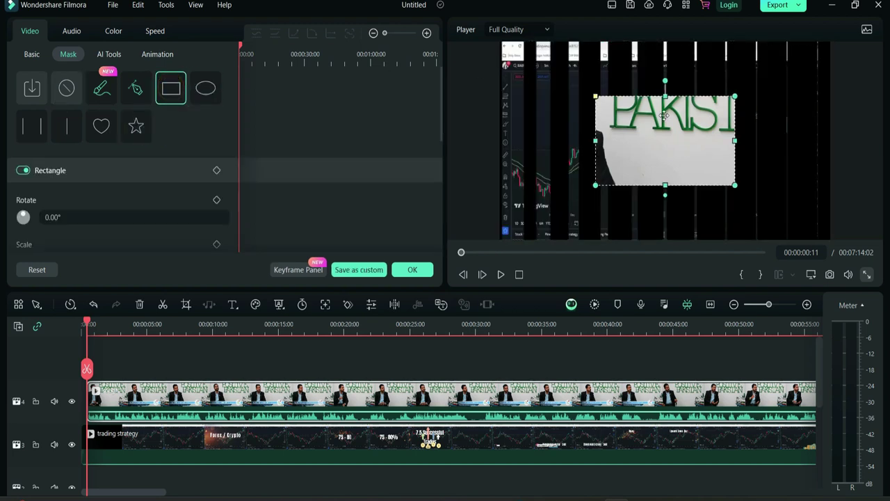
pyautogui.moveTo(697, 136); pyautogui.dragTo(600, 102)
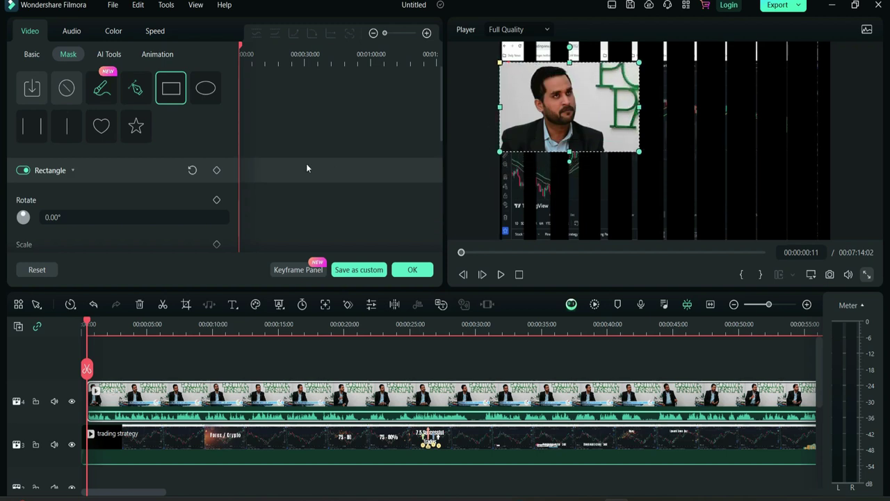
pyautogui.click(34, 59)
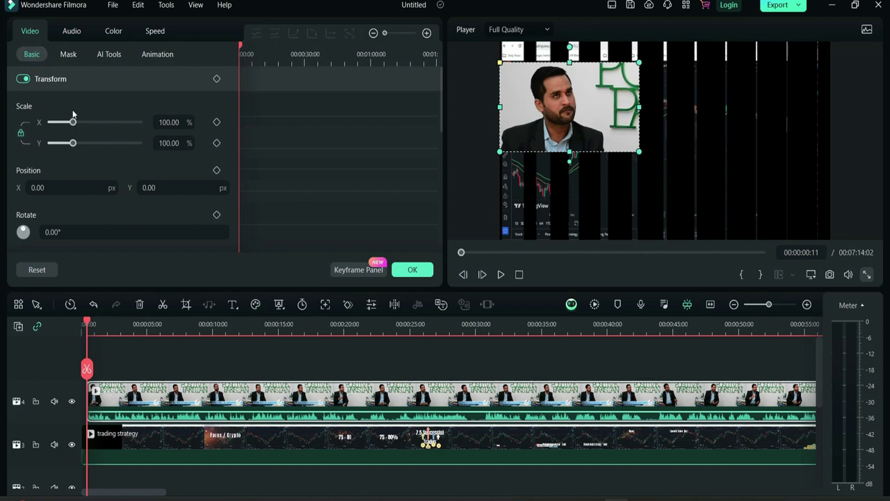
pyautogui.moveTo(73, 122); pyautogui.dragTo(73, 123)
# - Place the overlay at X 1159, Y -451, scale it to 78.95%, and preview the inset
pyautogui.moveTo(38, 188); pyautogui.dragTo(35, 188)
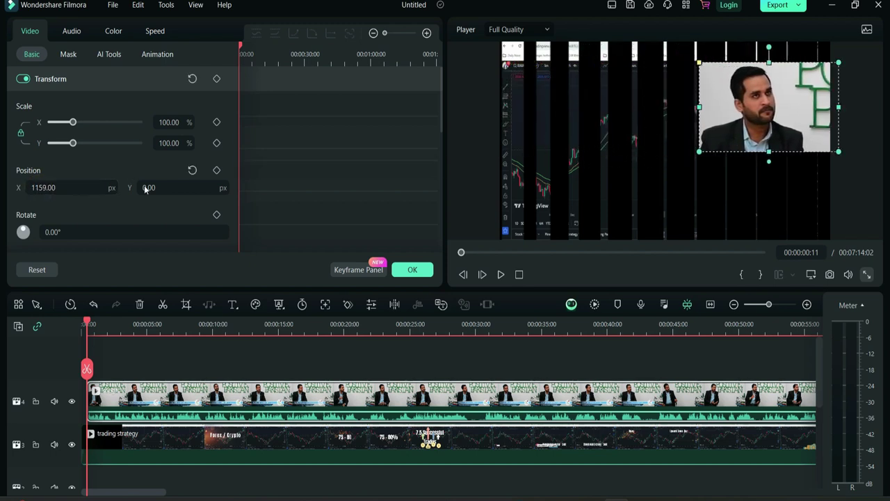
pyautogui.moveTo(144, 186); pyautogui.dragTo(150, 188)
pyautogui.moveTo(73, 144); pyautogui.dragTo(68, 143)
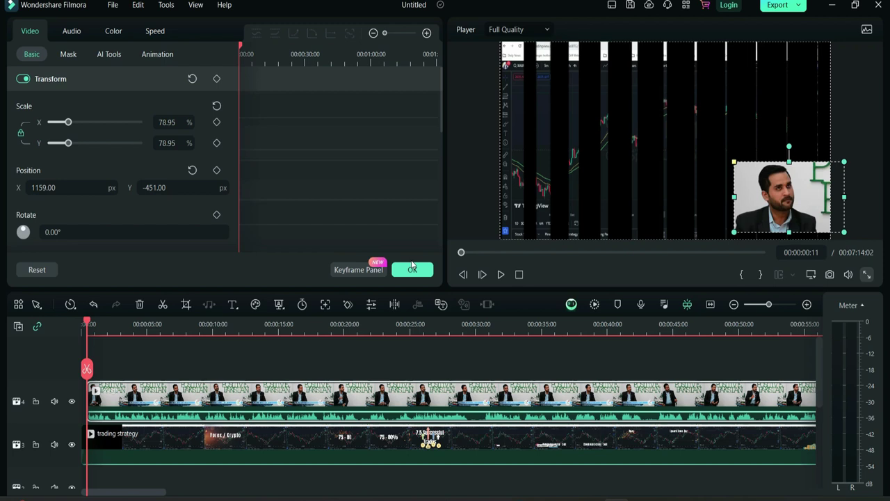
pyautogui.click(413, 270)
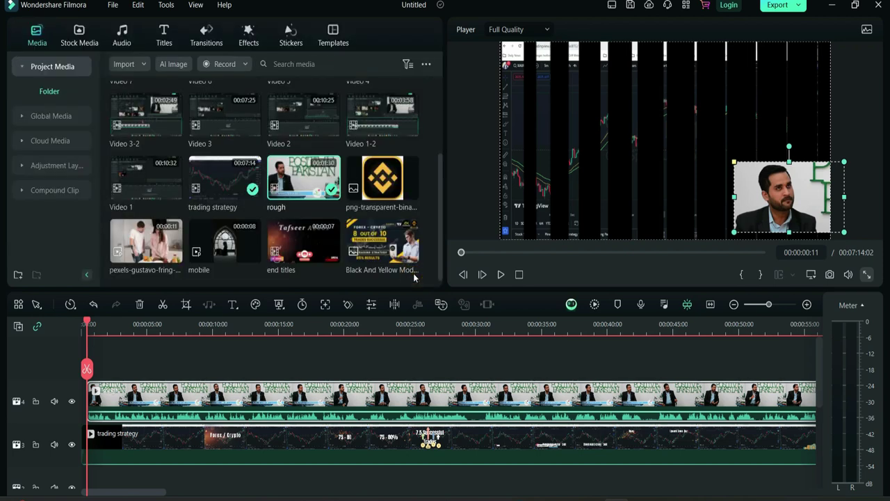
pyautogui.press('space')
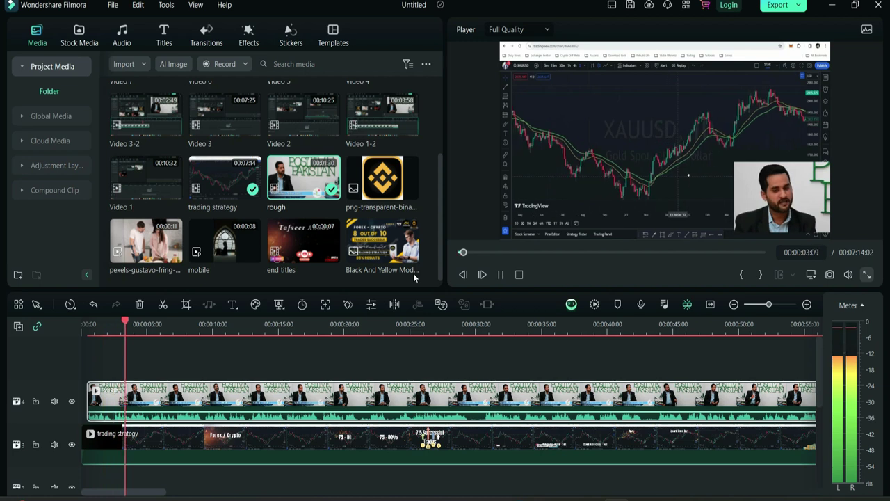
pyautogui.press('space')
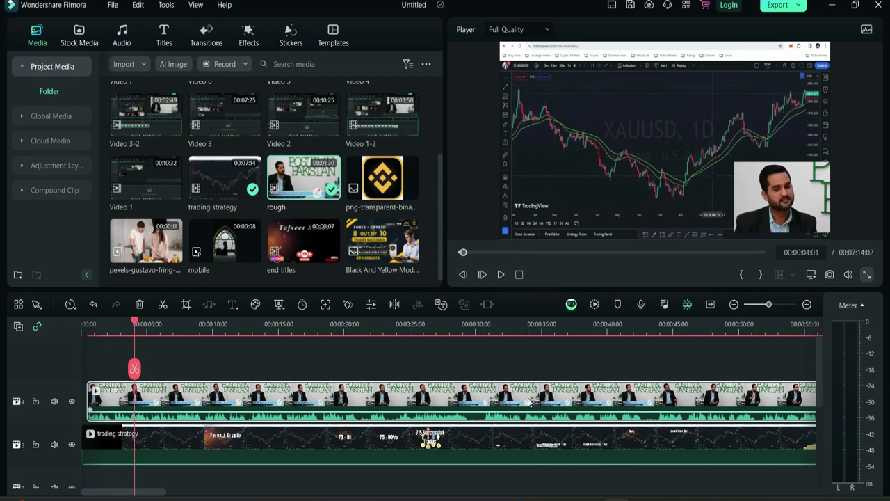
# - Switch the presenter overlay's mask to a Circle
pyautogui.doubleClick(529, 401)
pyautogui.click(68, 55)
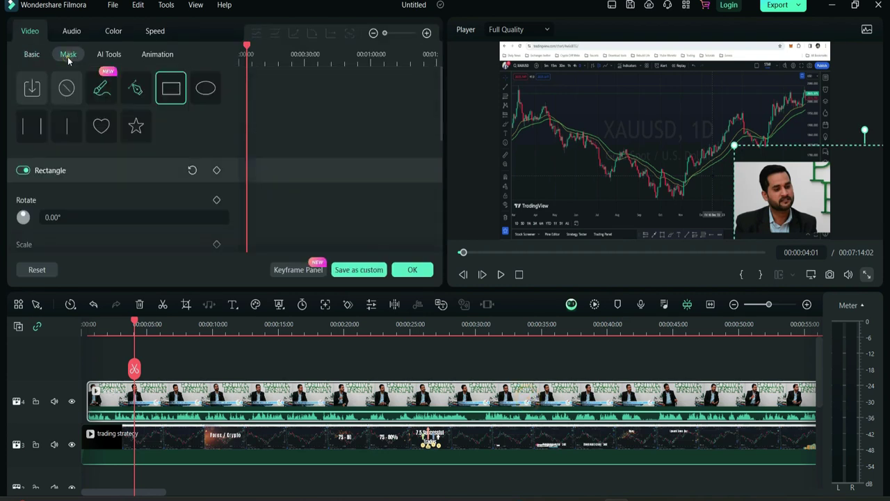
pyautogui.click(205, 88)
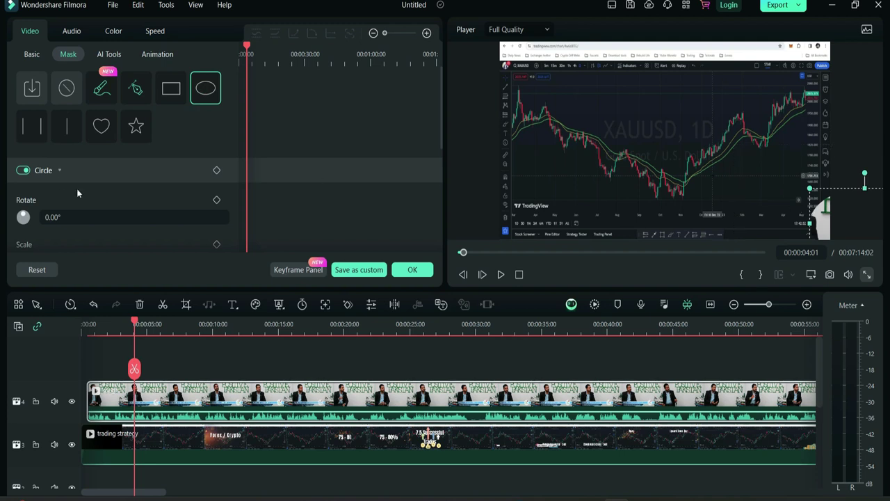
# - Position the circular overlay toward the right side of the chart and confirm
pyautogui.click(32, 54)
pyautogui.moveTo(76, 188); pyautogui.dragTo(59, 188)
pyautogui.moveTo(694, 181); pyautogui.dragTo(653, 121)
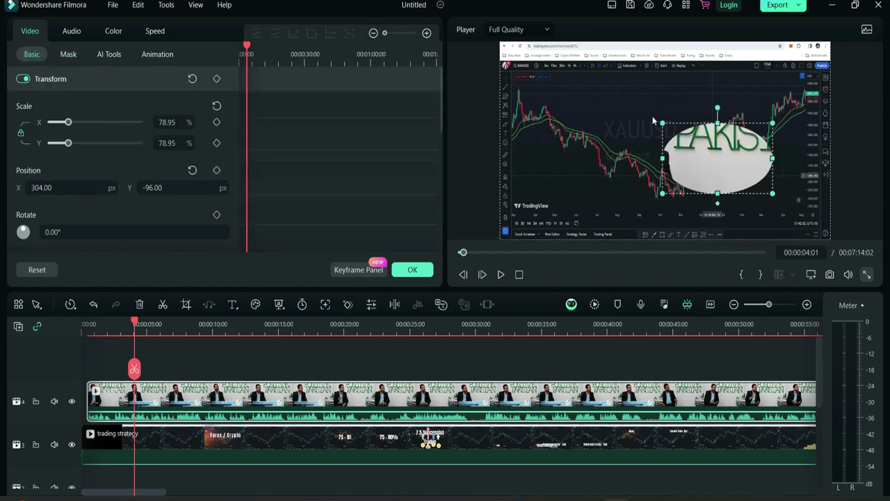
pyautogui.moveTo(724, 170); pyautogui.dragTo(654, 135)
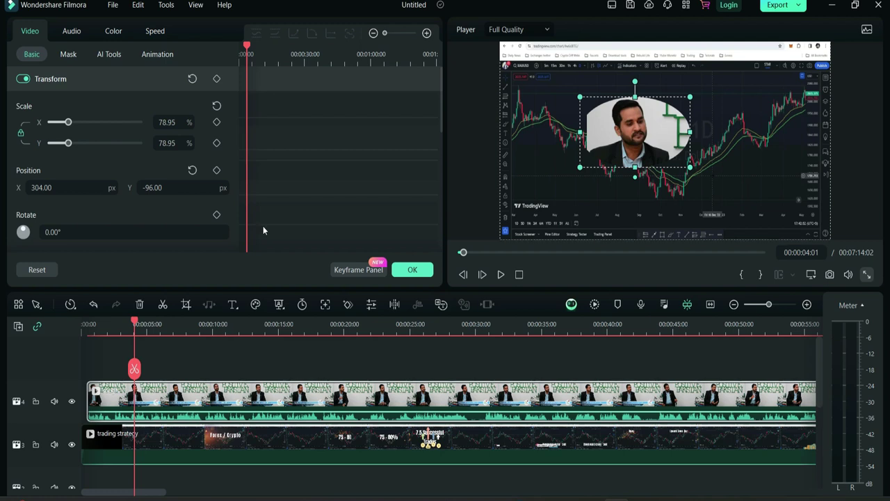
pyautogui.moveTo(43, 188); pyautogui.dragTo(342, 404)
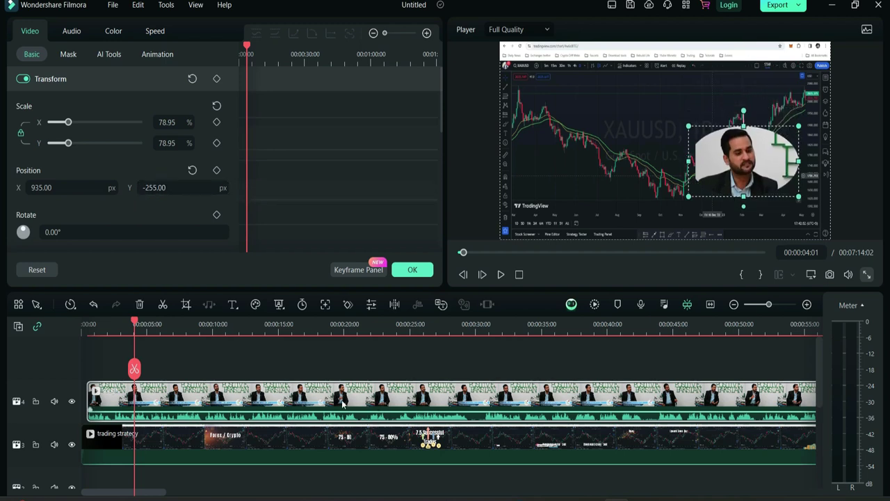
pyautogui.click(68, 55)
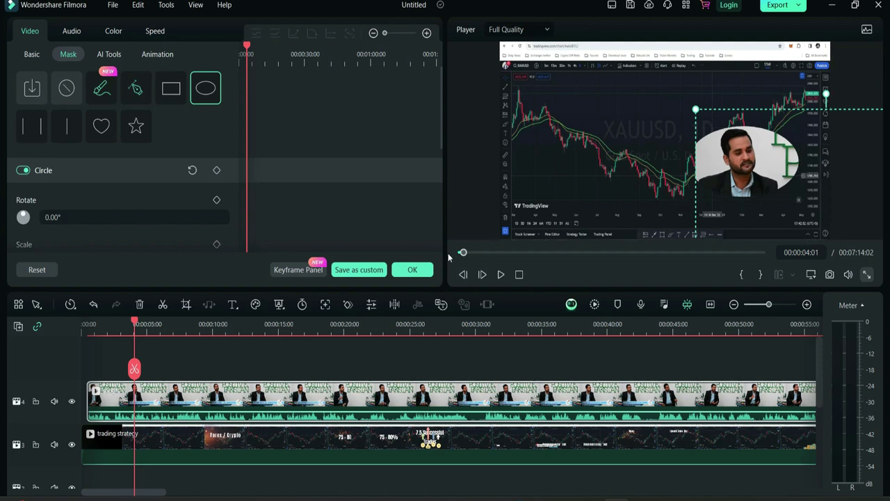
pyautogui.click(411, 269)
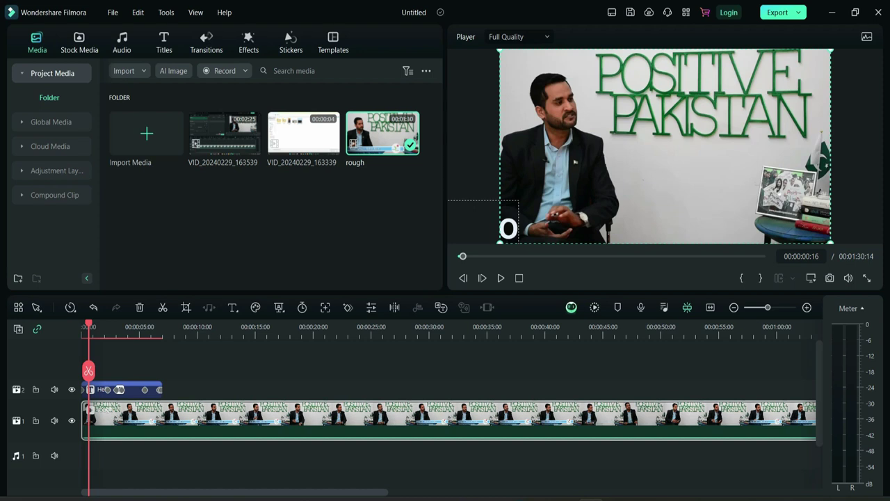
# - Preview the video from the start, then delete the Hello title clip
pyautogui.click(500, 278)
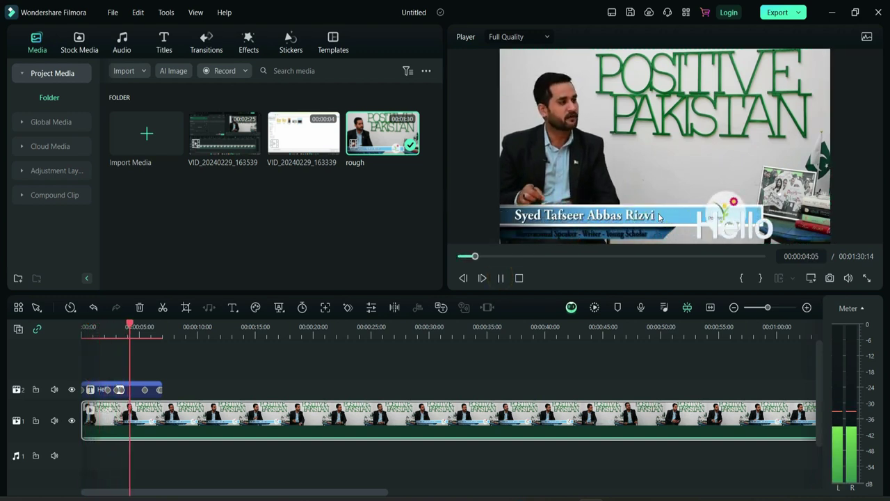
pyautogui.moveTo(140, 326); pyautogui.dragTo(68, 335)
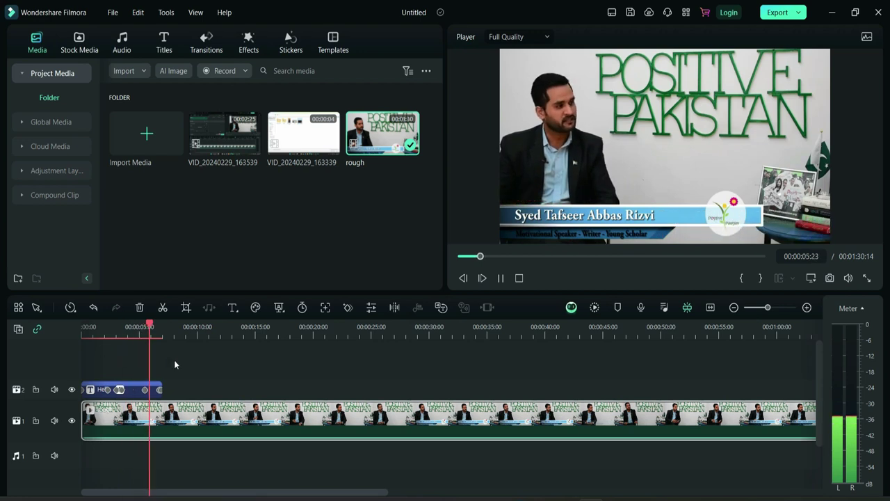
pyautogui.press('space')
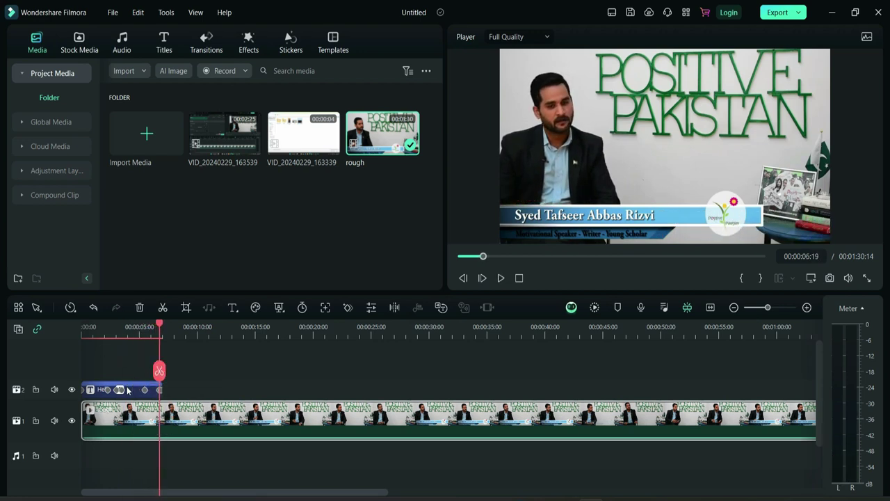
pyautogui.press('Delete')
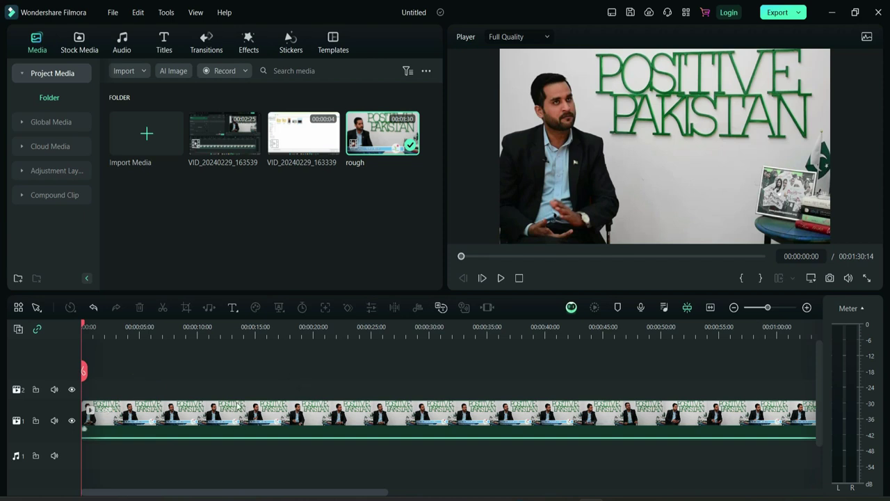
# - Add the 3D Default Text title to track 2 and preview its animation
pyautogui.click(164, 45)
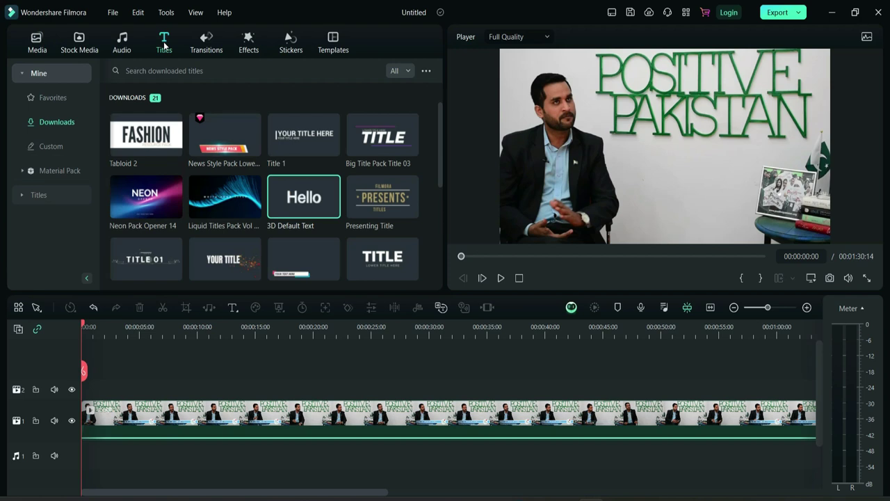
pyautogui.moveTo(317, 207); pyautogui.dragTo(155, 398)
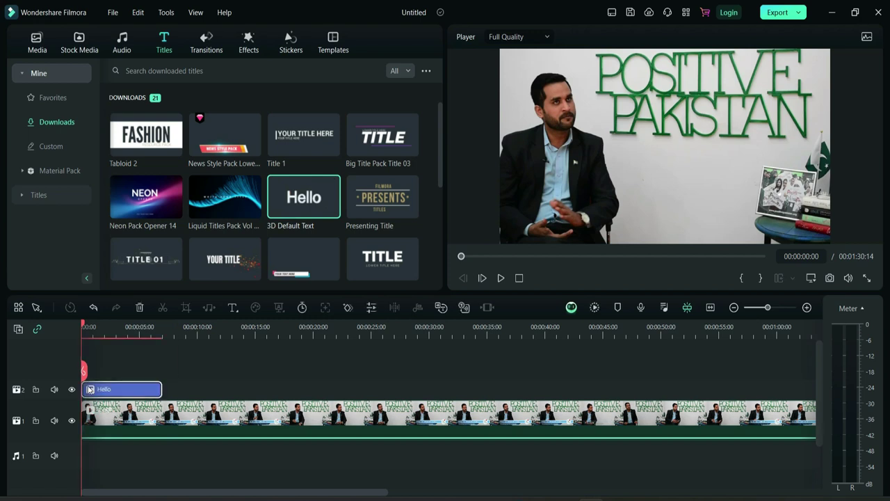
pyautogui.press('space')
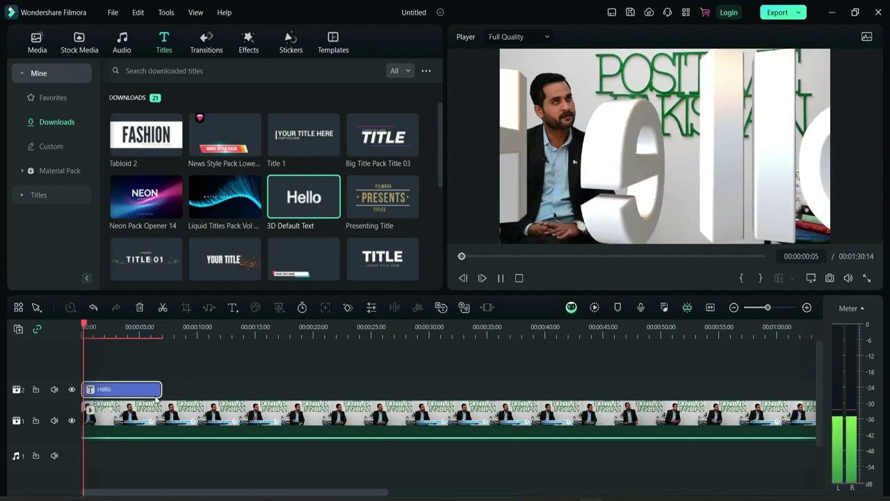
pyautogui.press('space')
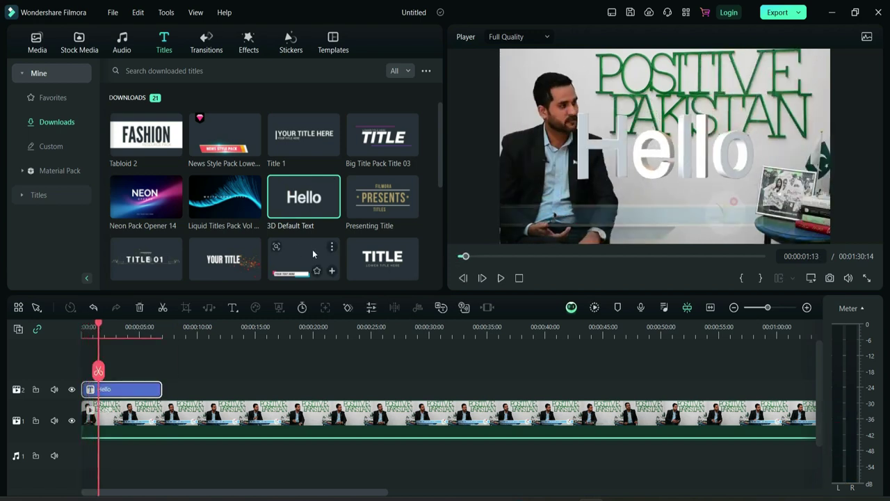
# - Shrink the Hello title and move it off the frame's left edge
pyautogui.click(626, 183)
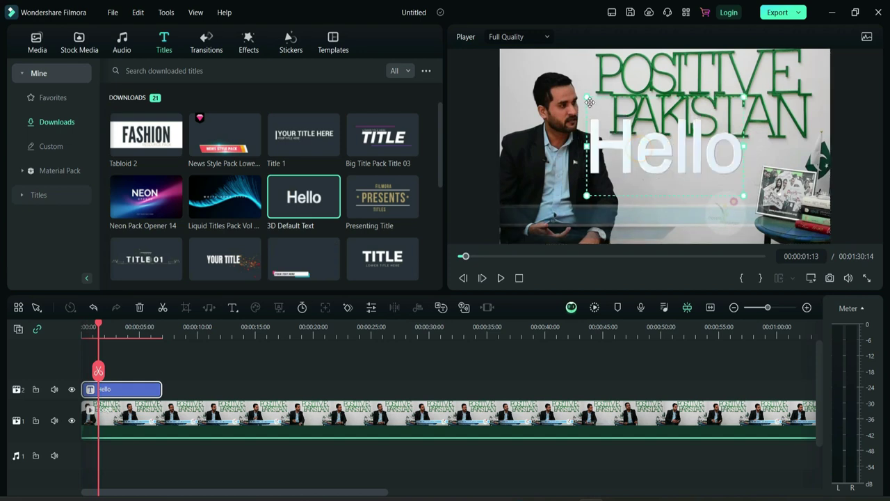
pyautogui.moveTo(586, 96); pyautogui.dragTo(656, 141)
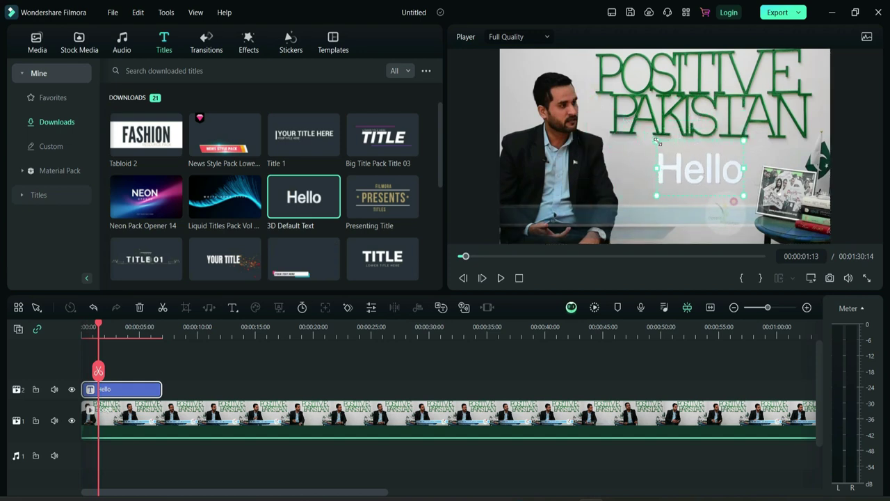
pyautogui.moveTo(576, 178); pyautogui.dragTo(452, 226)
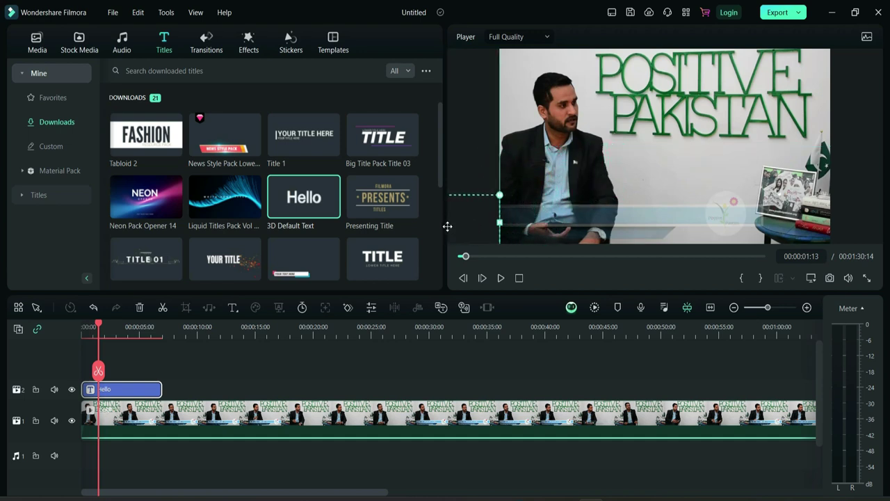
pyautogui.click(84, 329)
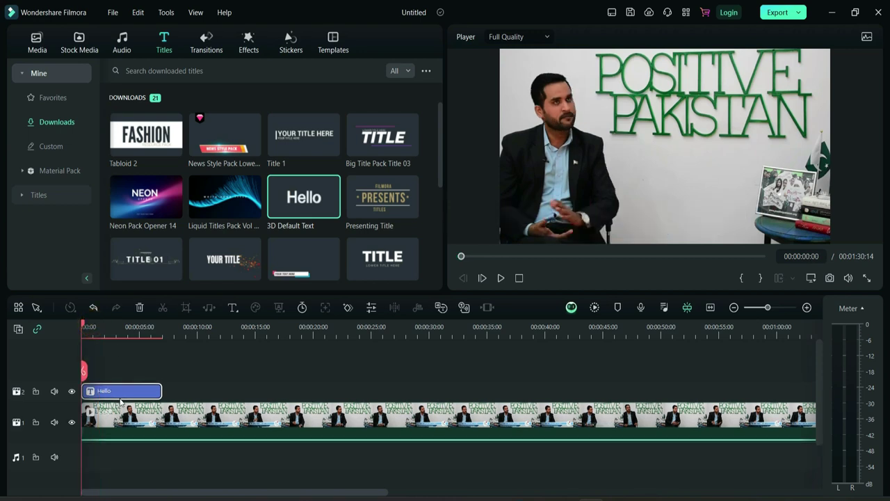
# - Add a starting Position keyframe at 0s for the Hello title
pyautogui.click(477, 232)
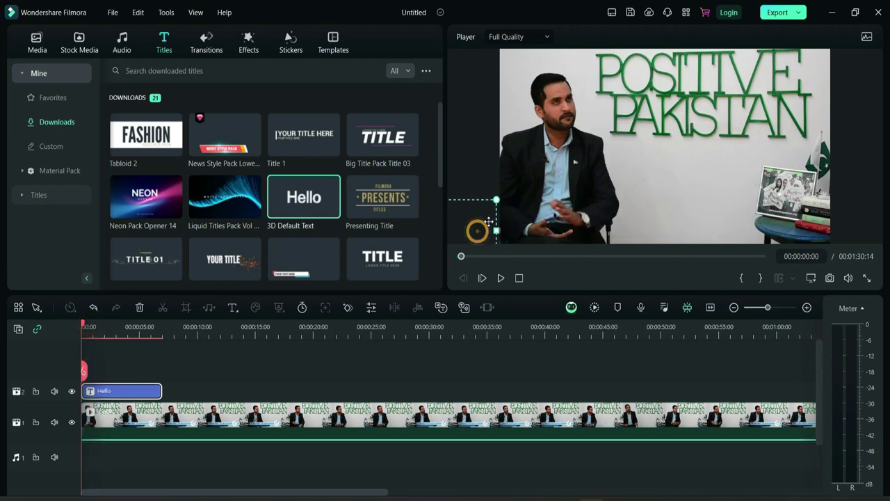
pyautogui.doubleClick(140, 393)
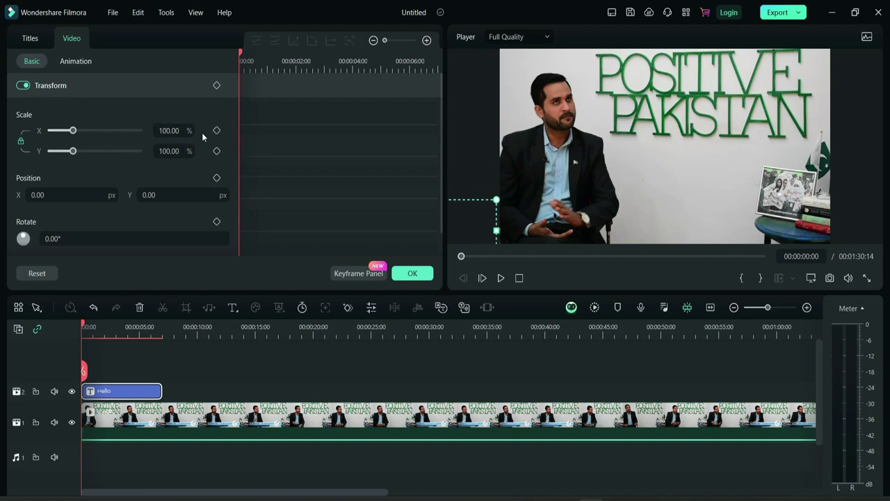
pyautogui.click(216, 221)
pyautogui.click(217, 178)
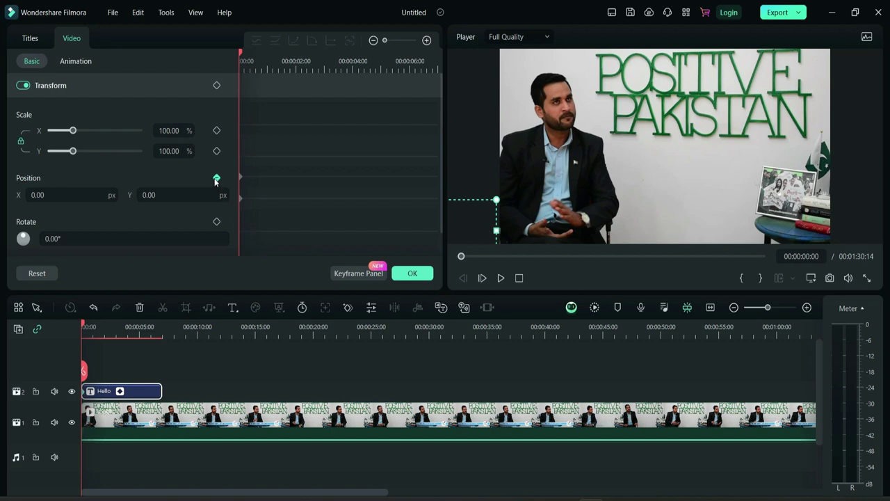
# - Set Position X to 2487 at about 5:24 and play back the slide
pyautogui.moveTo(83, 325); pyautogui.dragTo(147, 347)
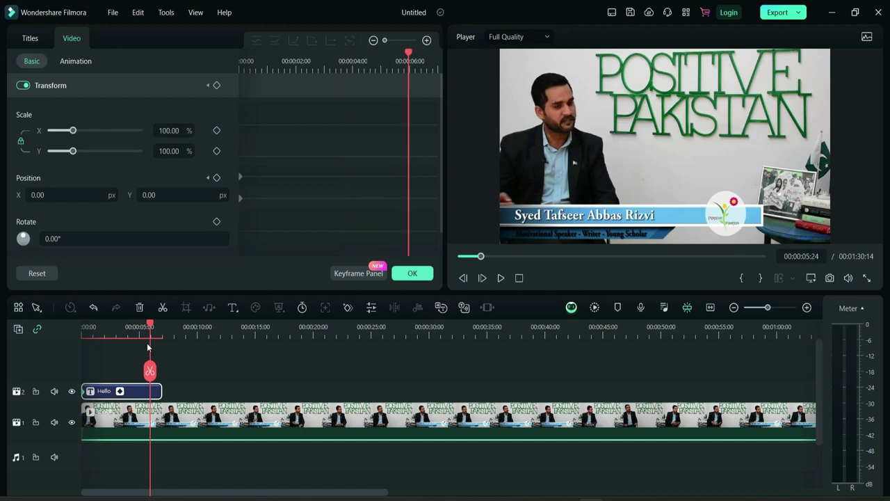
pyautogui.click(473, 209)
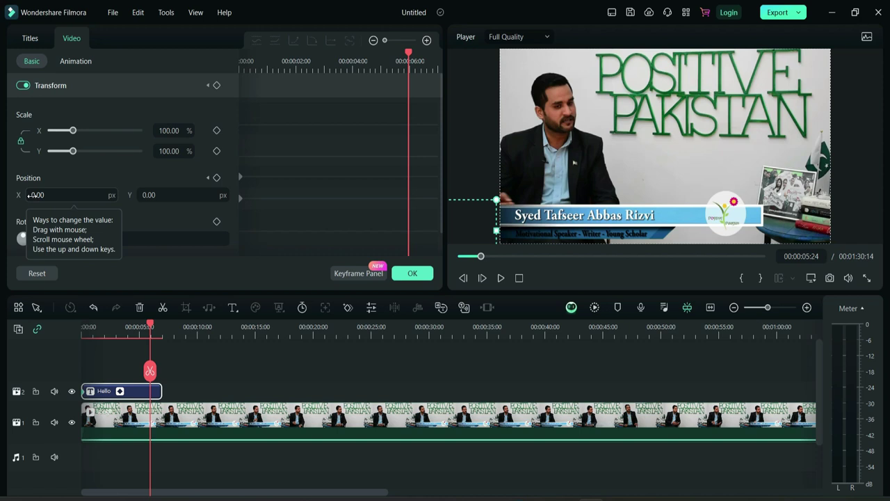
pyautogui.moveTo(31, 195); pyautogui.dragTo(221, 189)
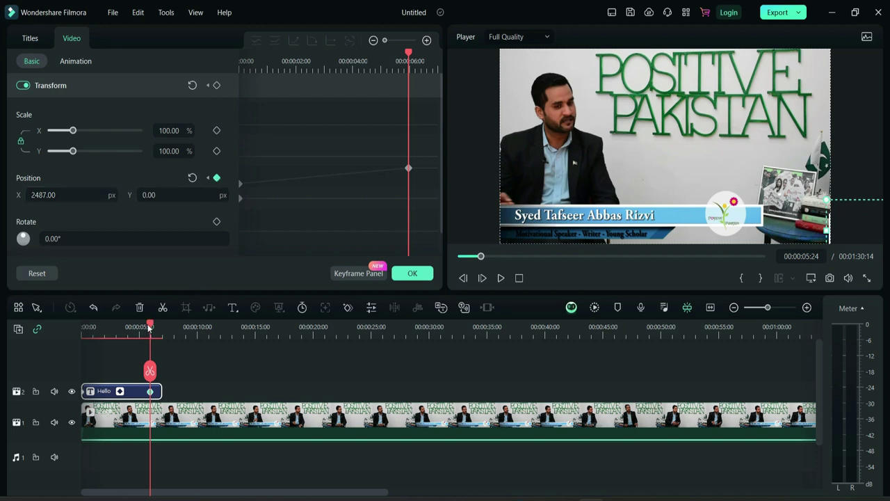
pyautogui.moveTo(150, 327); pyautogui.dragTo(82, 327)
pyautogui.click(413, 273)
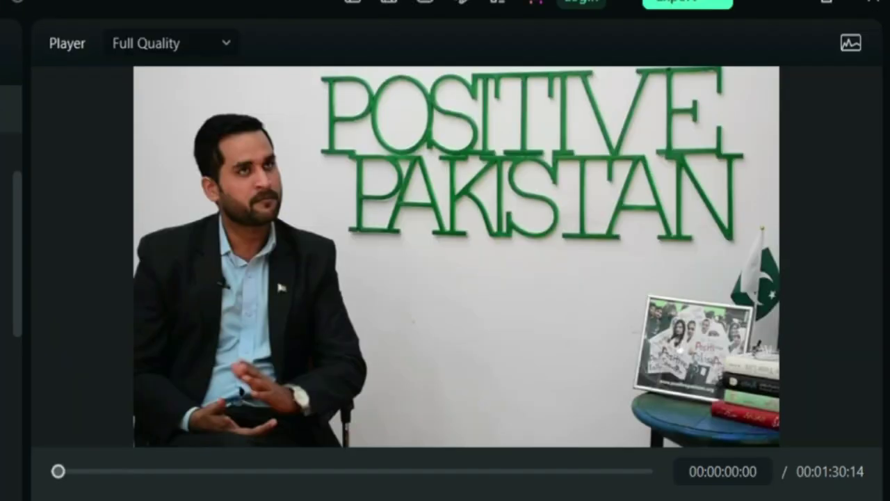
pyautogui.press('space')
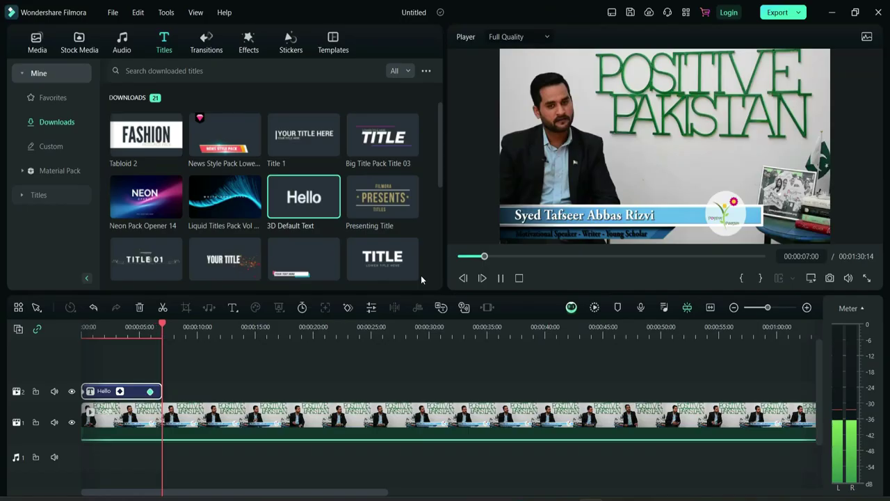
pyautogui.press('space')
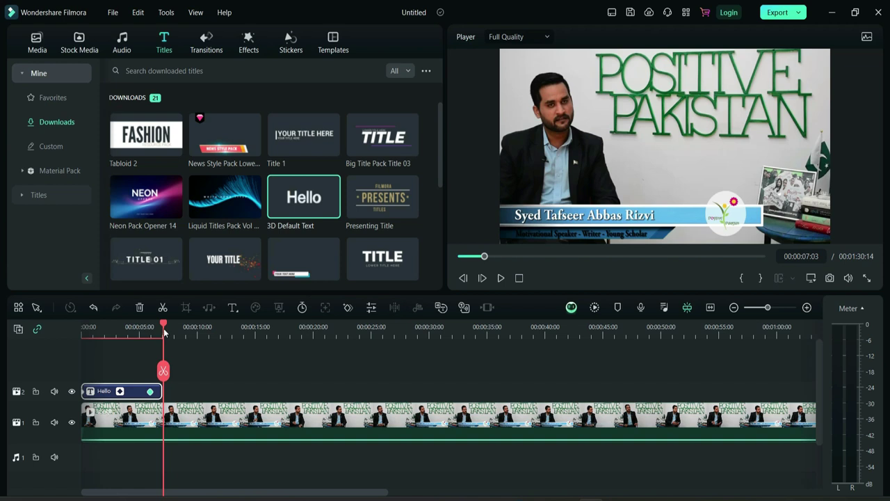
# - Add a middle Position keyframe at about 3 seconds with X 659.99
pyautogui.moveTo(163, 327); pyautogui.dragTo(51, 335)
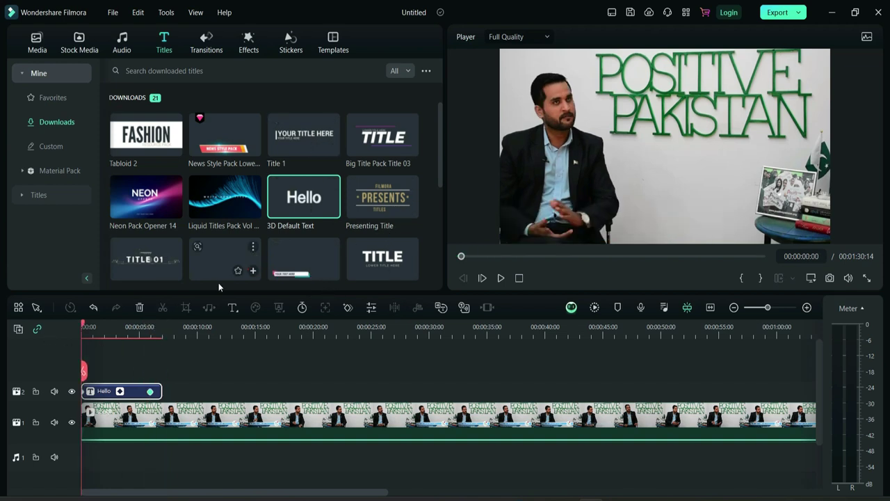
pyautogui.click(124, 392)
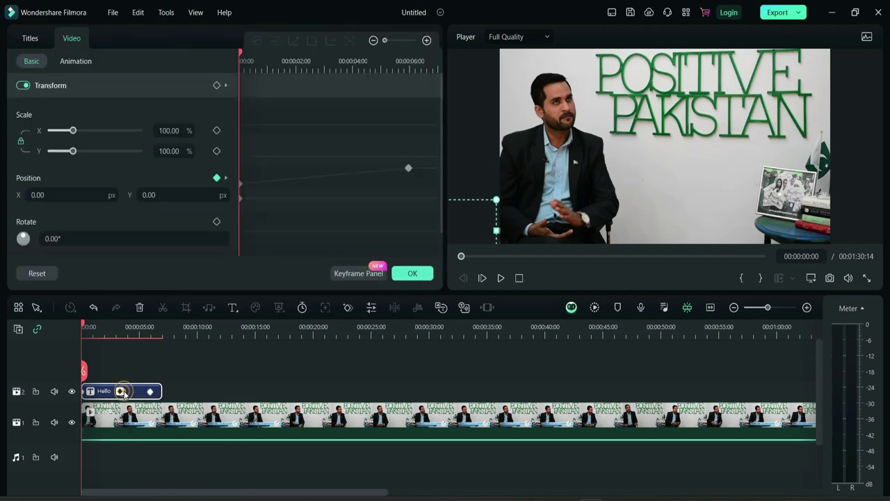
pyautogui.moveTo(83, 327); pyautogui.dragTo(119, 334)
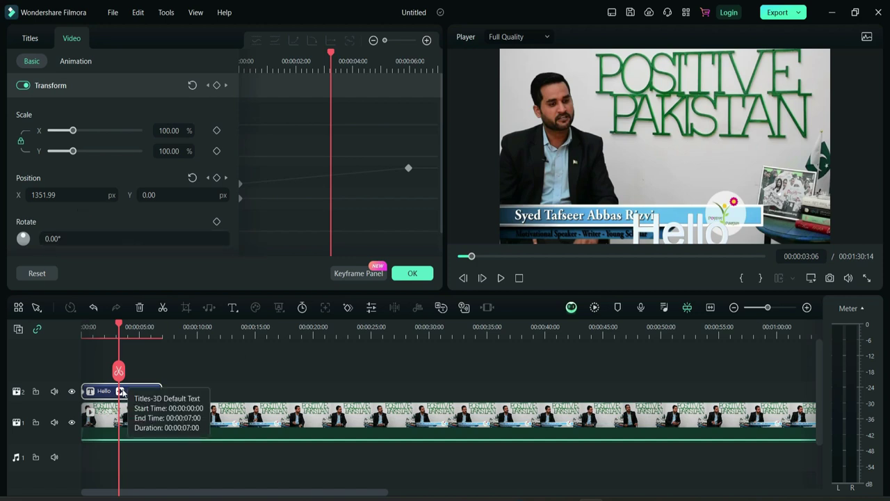
pyautogui.moveTo(67, 195); pyautogui.dragTo(14, 195)
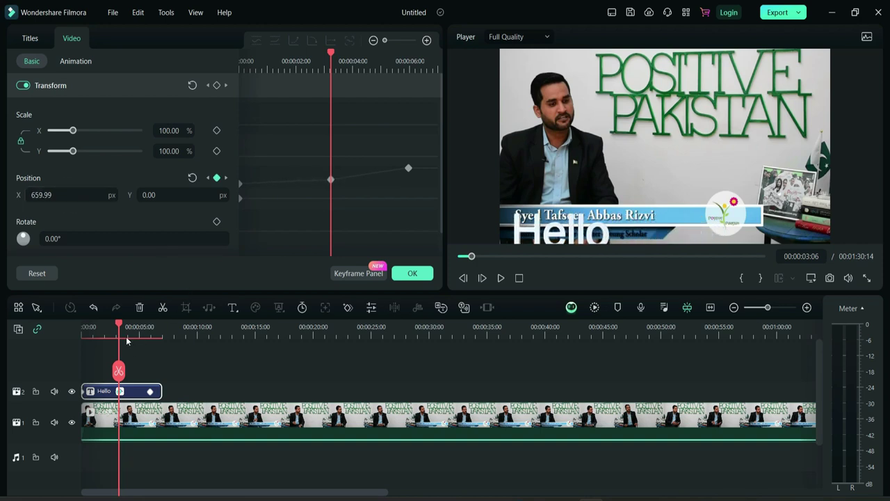
# - Push the title's end position further right at the 6-second keyframe
pyautogui.moveTo(118, 325); pyautogui.dragTo(159, 325)
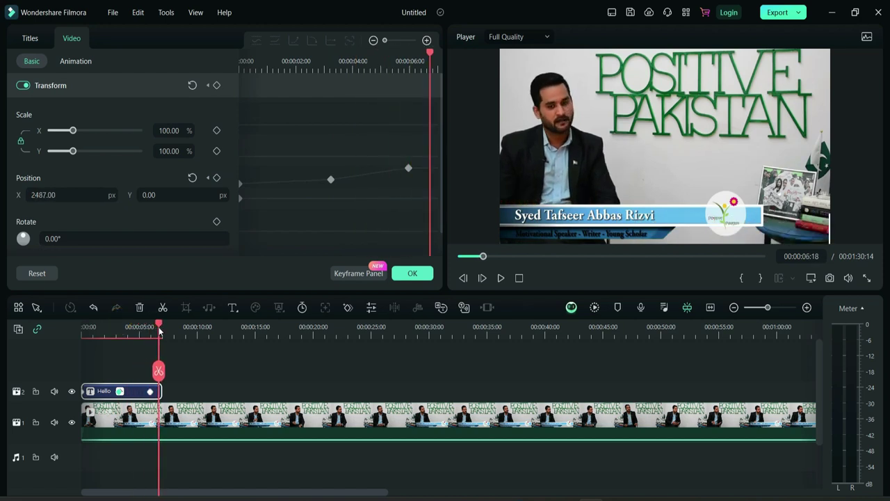
pyautogui.moveTo(42, 195); pyautogui.dragTo(51, 195)
pyautogui.click(413, 274)
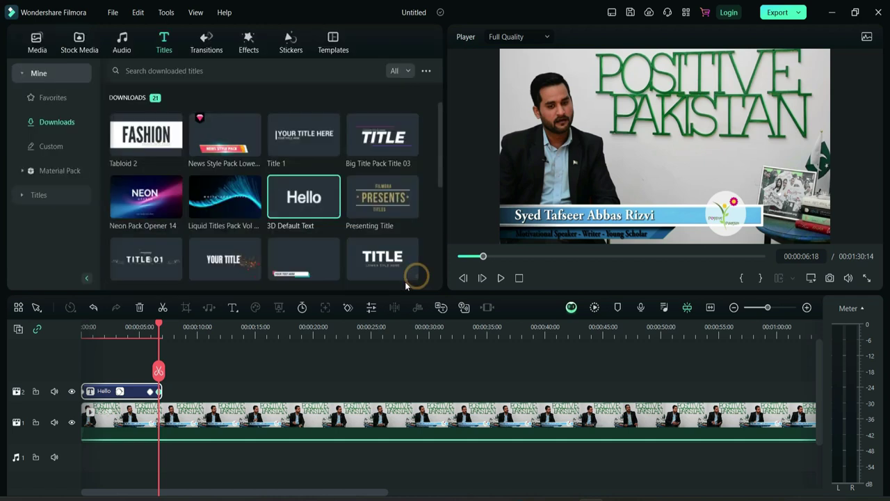
# - Play back the revised Hello title motion from the start
pyautogui.scroll(-1, 138, 338)
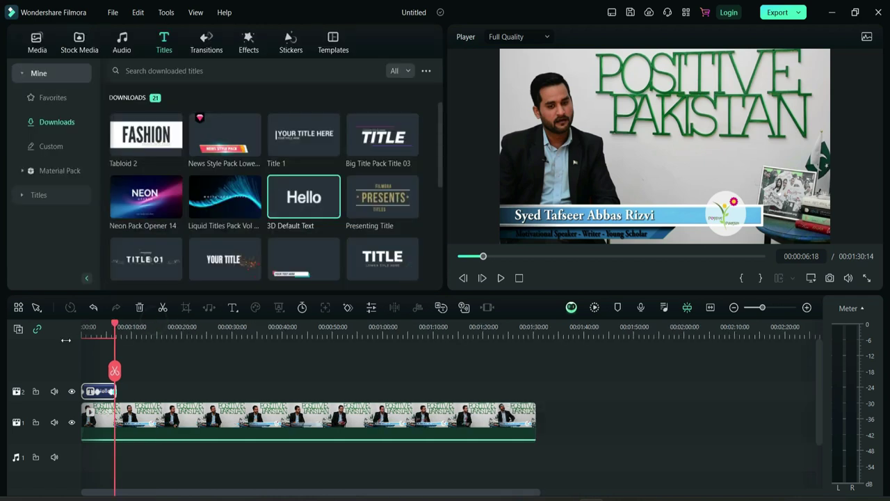
pyautogui.moveTo(146, 326); pyautogui.dragTo(55, 344)
pyautogui.press('space')
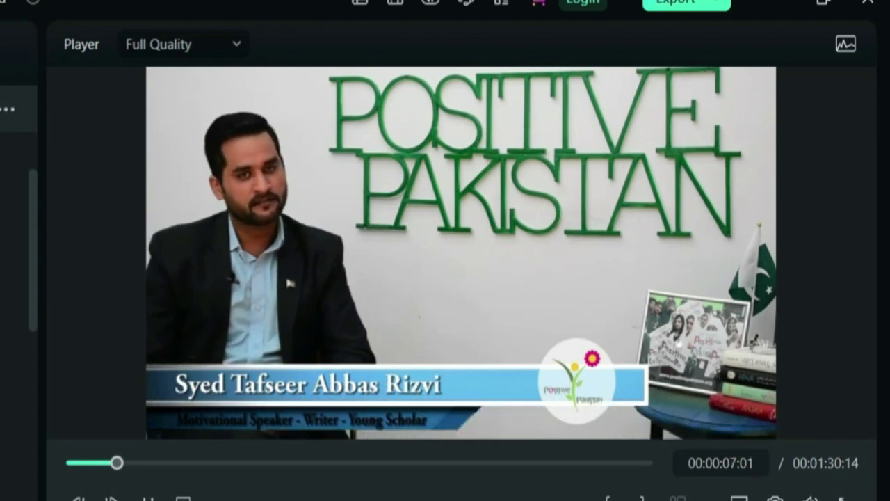
pyautogui.press('space')
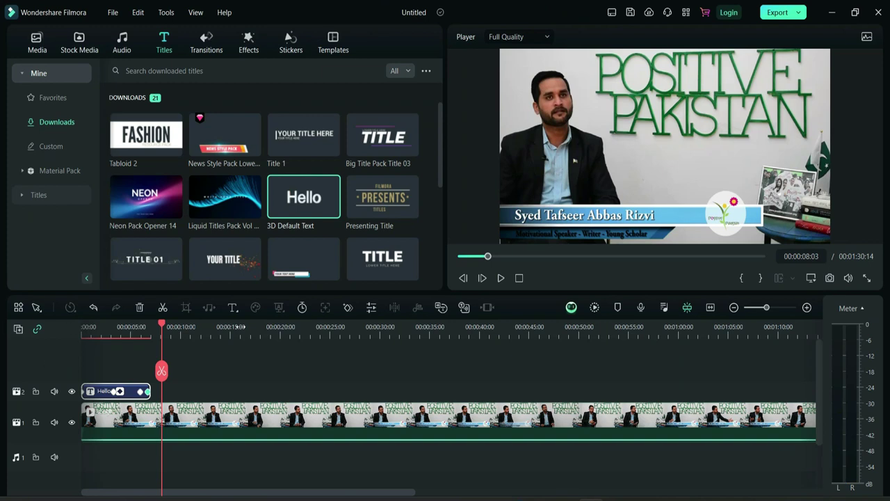
pyautogui.moveTo(162, 327); pyautogui.dragTo(126, 368)
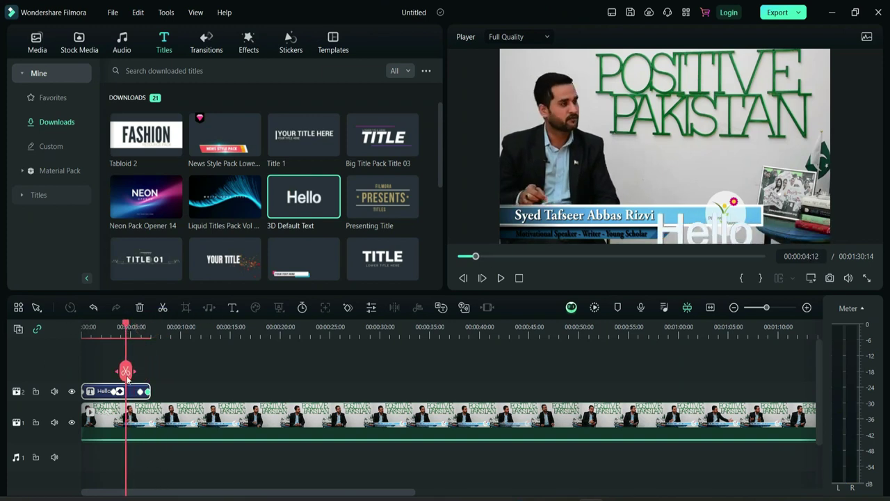
# - Add Hello title position keyframes, shifting the title rightward slightly earlier in the clip
pyautogui.doubleClick(132, 391)
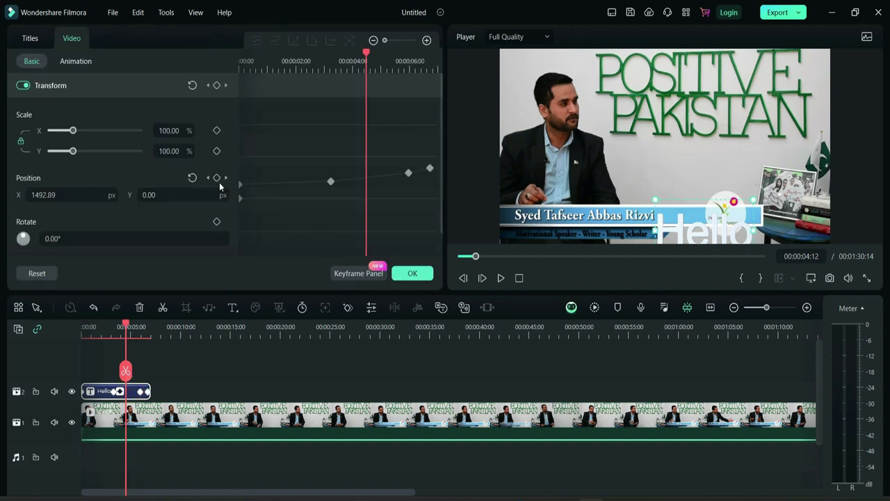
pyautogui.click(216, 179)
pyautogui.moveTo(126, 324); pyautogui.dragTo(90, 327)
pyautogui.moveTo(80, 195); pyautogui.dragTo(270, 195)
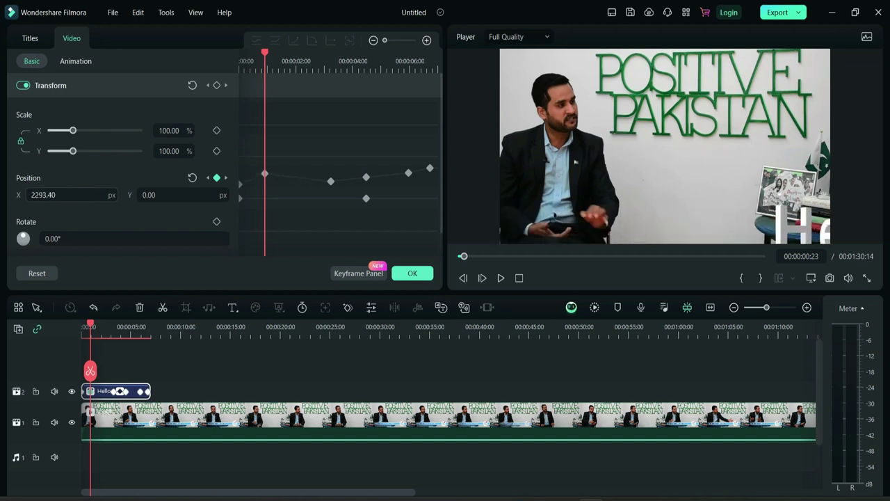
pyautogui.click(412, 273)
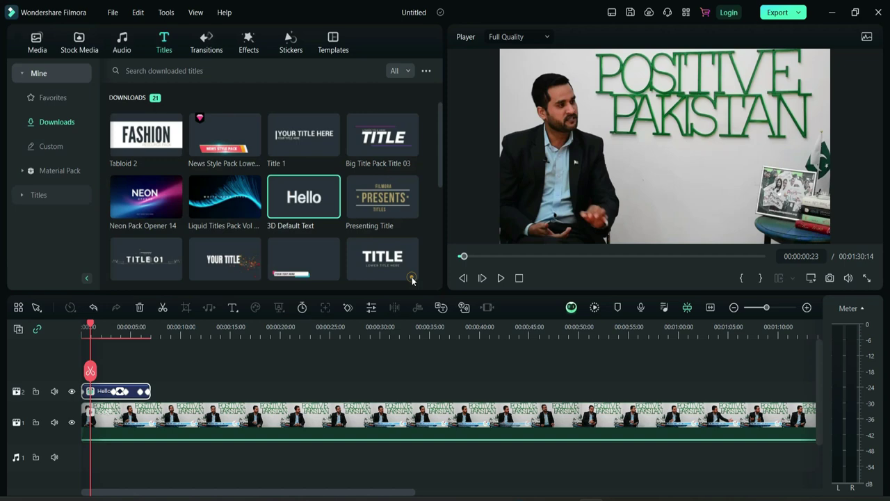
# - Preview the title animation from the start, then delete the Hello title clip
pyautogui.moveTo(90, 326); pyautogui.dragTo(72, 331)
pyautogui.press('space')
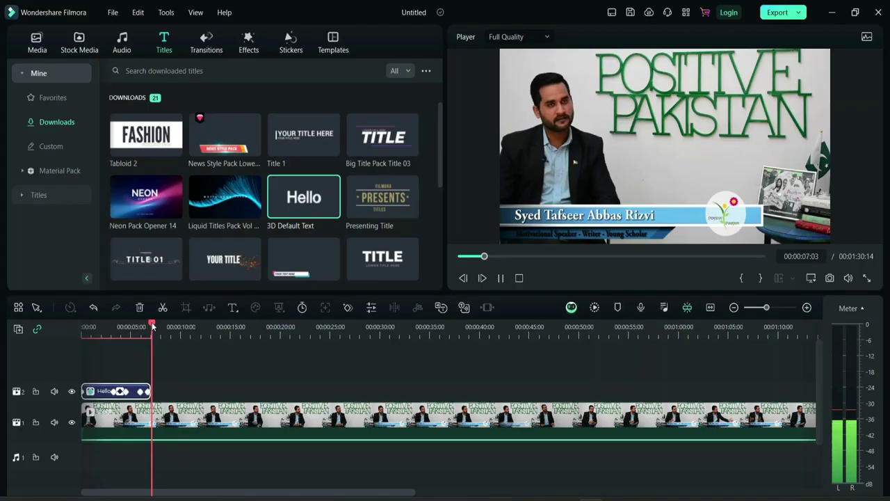
pyautogui.click(129, 327)
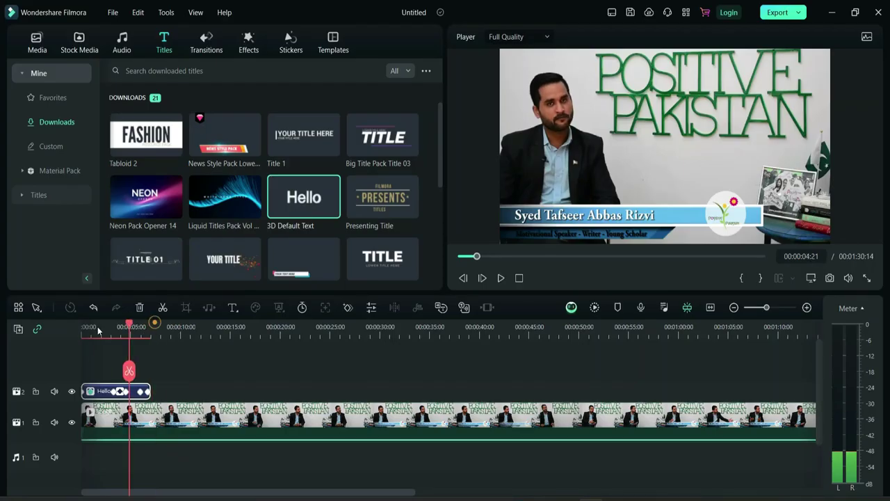
pyautogui.click(83, 327)
pyautogui.press('space')
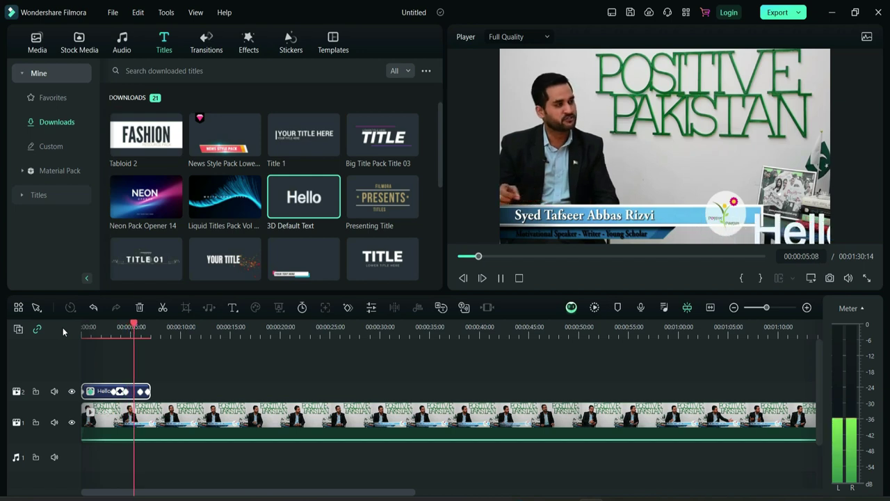
pyautogui.press('space')
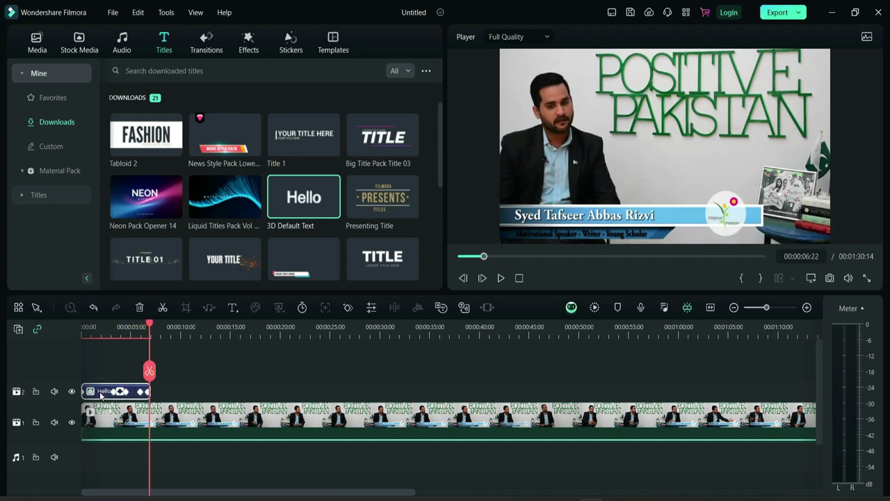
pyautogui.press('Delete')
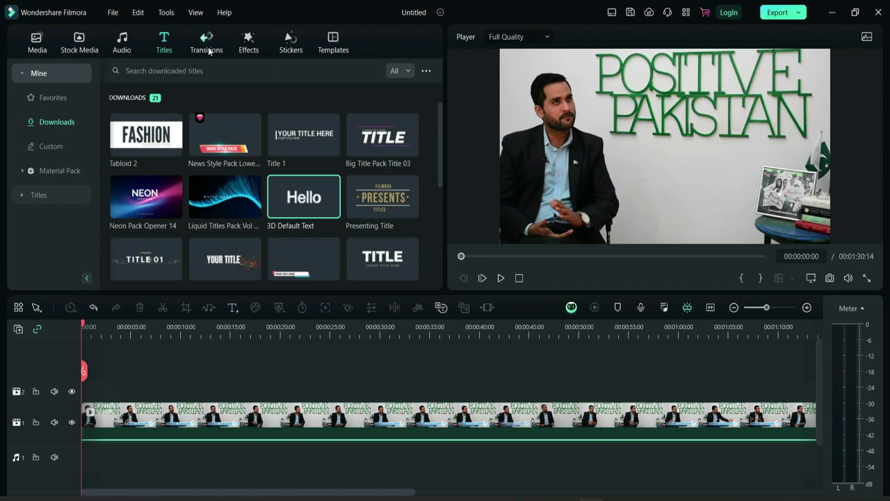
# - Put the Vintage Movie car sticker from Mine > Downloads on track 2, shrunk to half width and lowered
pyautogui.click(209, 51)
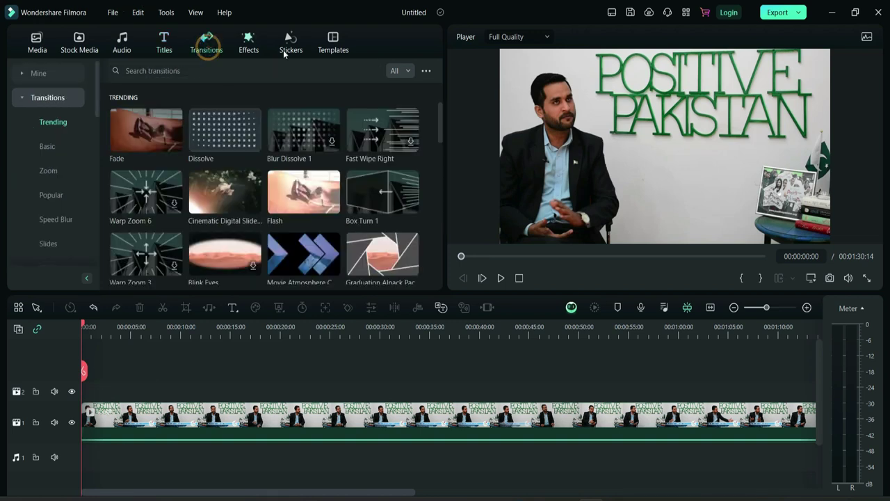
pyautogui.click(304, 50)
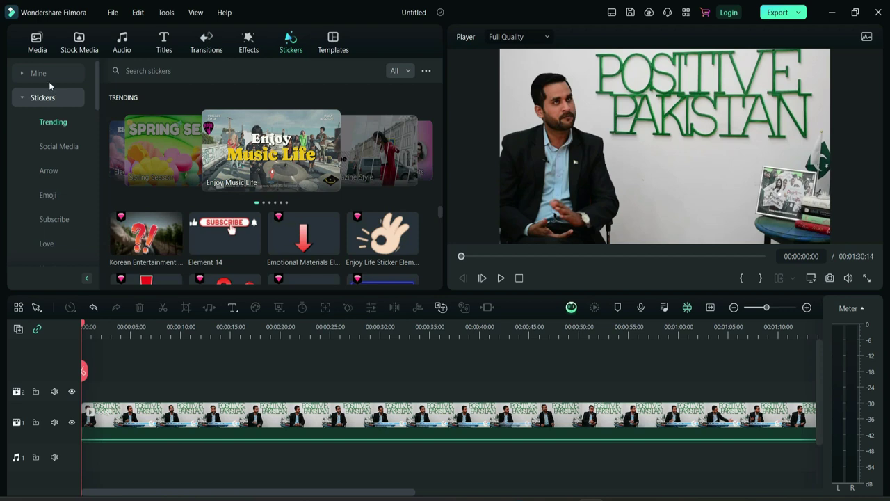
pyautogui.click(39, 73)
pyautogui.click(60, 124)
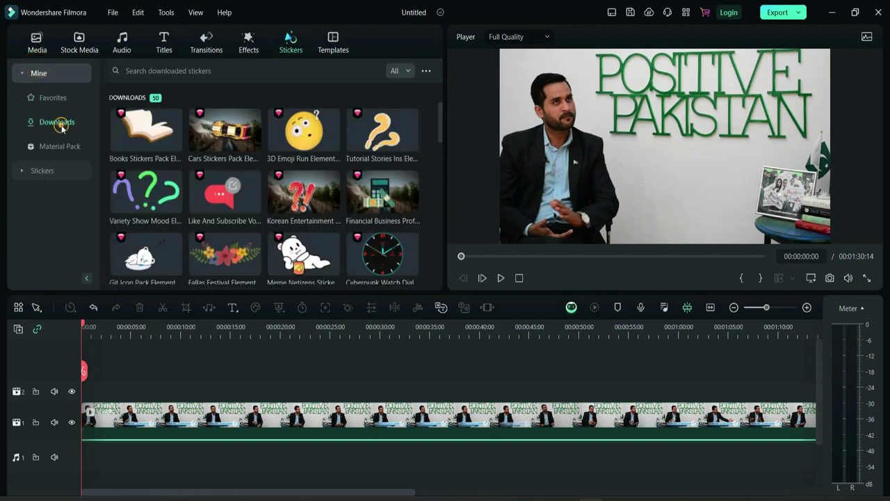
pyautogui.moveTo(146, 193); pyautogui.dragTo(82, 394)
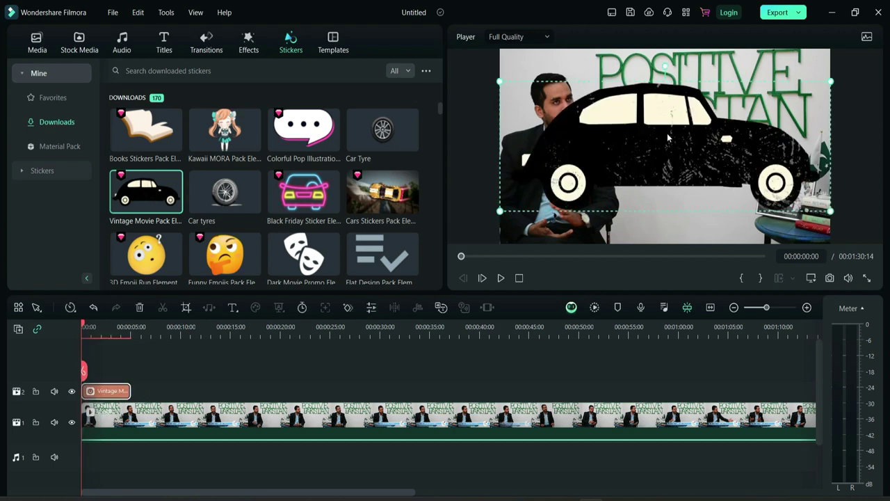
pyautogui.moveTo(830, 81); pyautogui.dragTo(605, 169)
pyautogui.moveTo(564, 202); pyautogui.dragTo(488, 226)
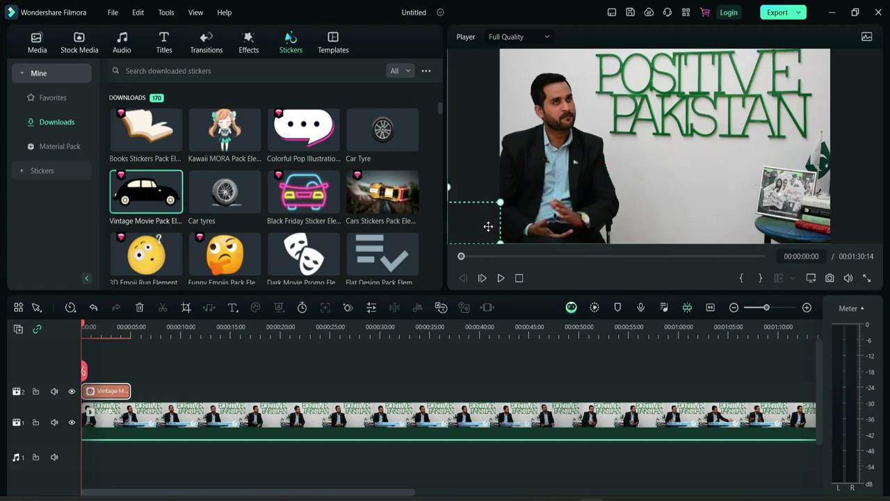
# - Keyframe the car sticker shifted right at 00:00:03:21 and preview its motion
pyautogui.doubleClick(99, 392)
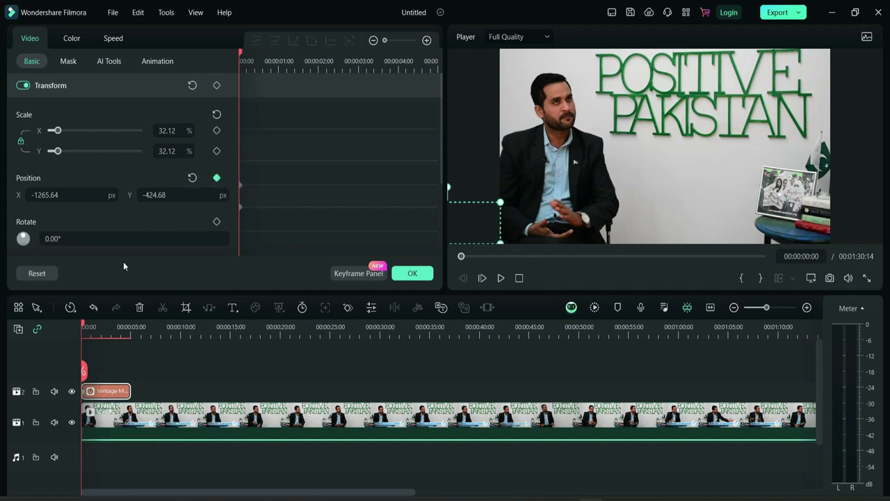
pyautogui.moveTo(83, 325); pyautogui.dragTo(127, 330)
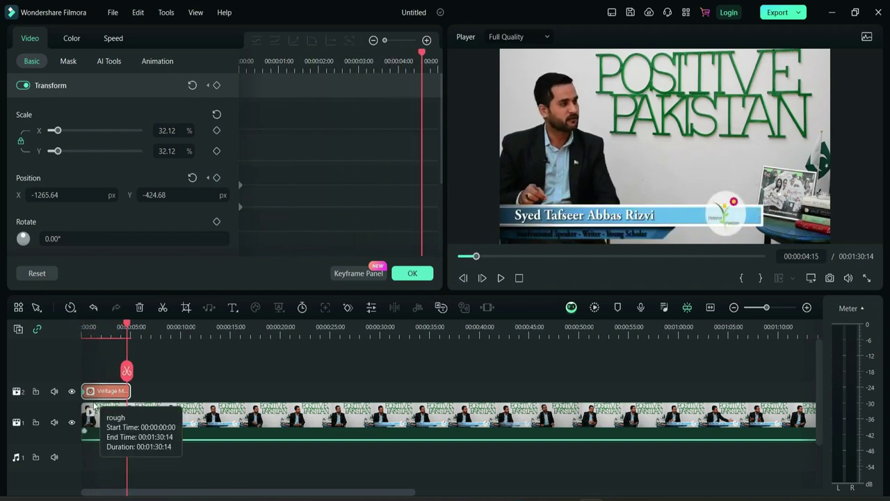
pyautogui.moveTo(49, 194); pyautogui.dragTo(238, 195)
pyautogui.click(413, 273)
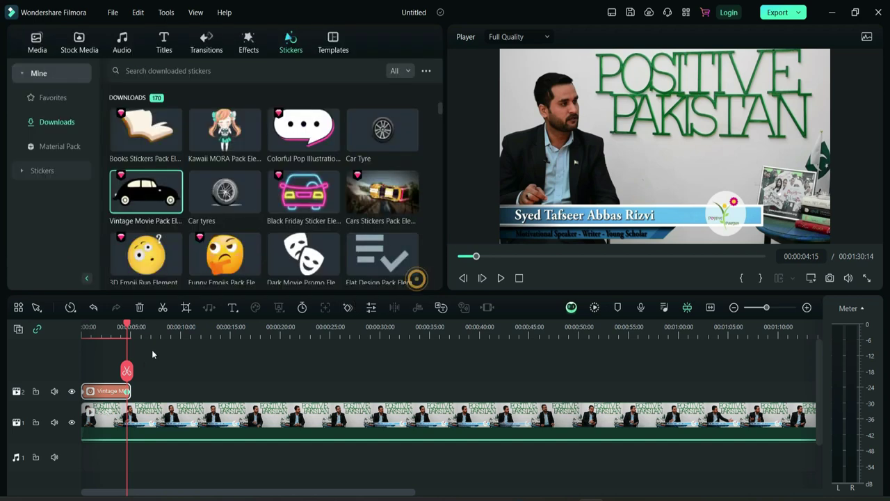
pyautogui.moveTo(125, 324); pyautogui.dragTo(82, 325)
pyautogui.press('space')
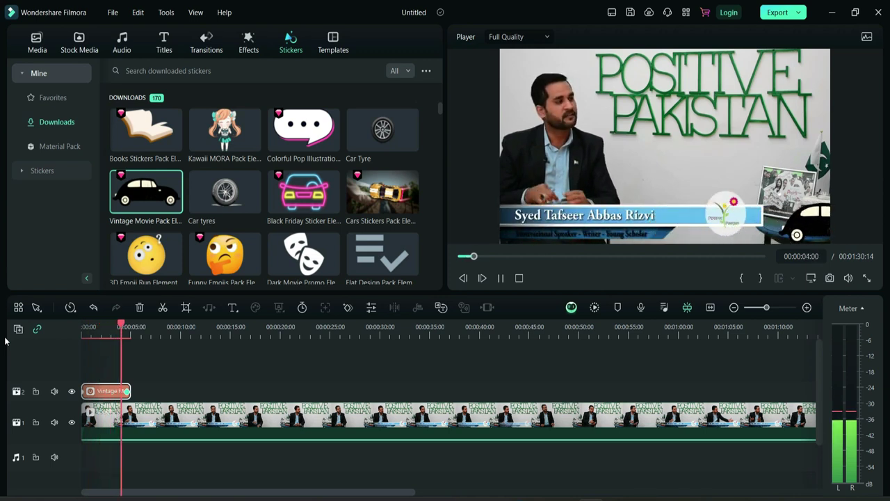
pyautogui.press('space')
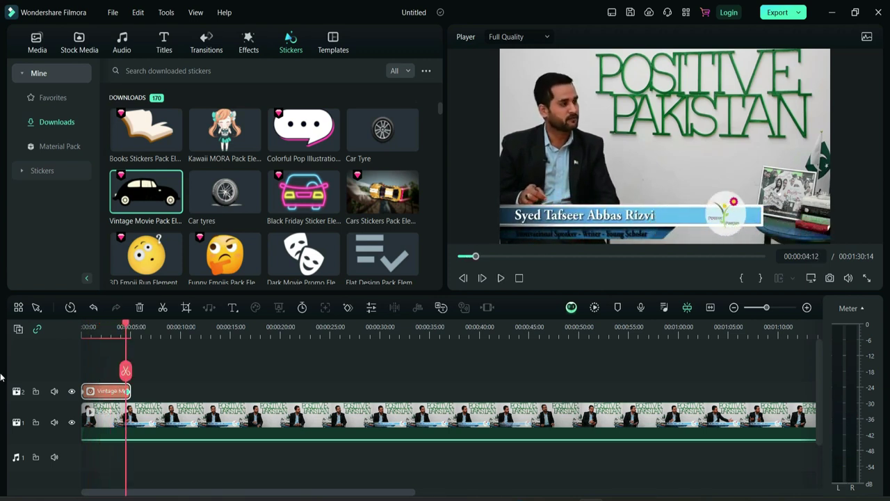
pyautogui.moveTo(128, 326); pyautogui.dragTo(82, 327)
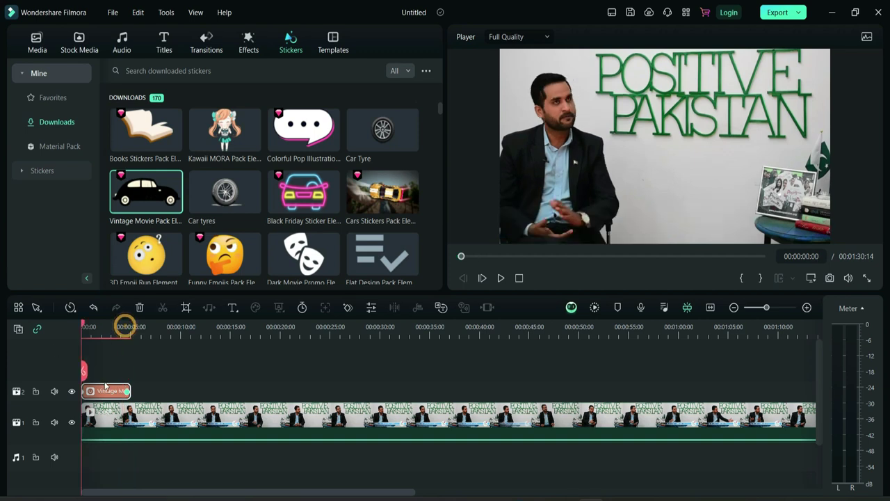
# - Add car Position keyframes at 00:00:01:11 (X 480.03), 00:00:03:21 and 00:00:00:15
pyautogui.doubleClick(104, 394)
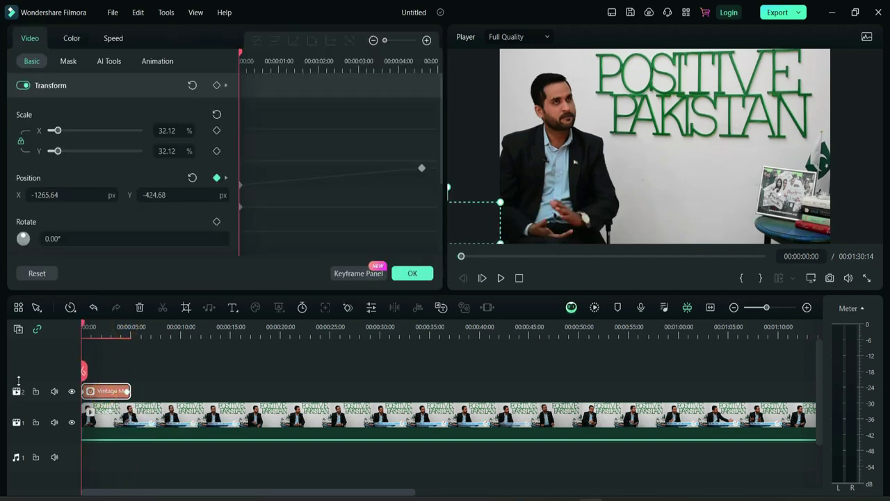
pyautogui.moveTo(84, 326); pyautogui.dragTo(106, 327)
pyautogui.click(217, 179)
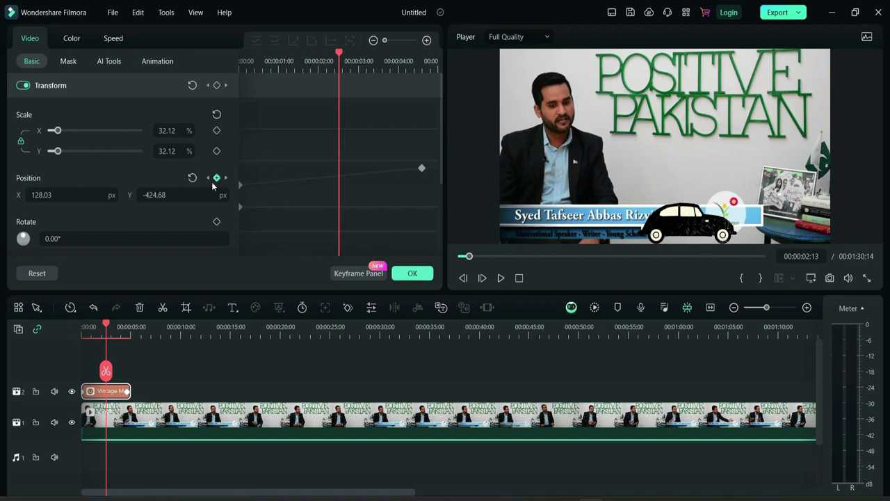
pyautogui.click(217, 178)
pyautogui.moveTo(42, 195); pyautogui.dragTo(181, 194)
pyautogui.moveTo(108, 327); pyautogui.dragTo(119, 325)
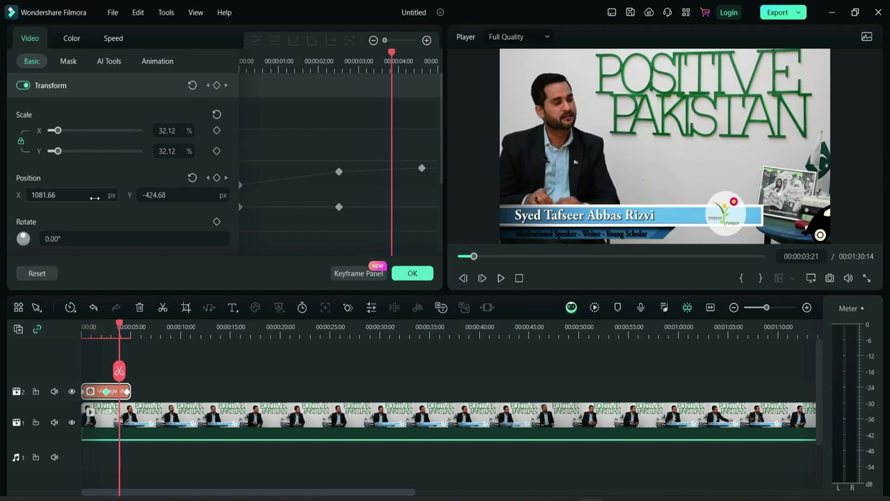
pyautogui.moveTo(91, 196); pyautogui.dragTo(107, 192)
pyautogui.moveTo(119, 327); pyautogui.dragTo(87, 325)
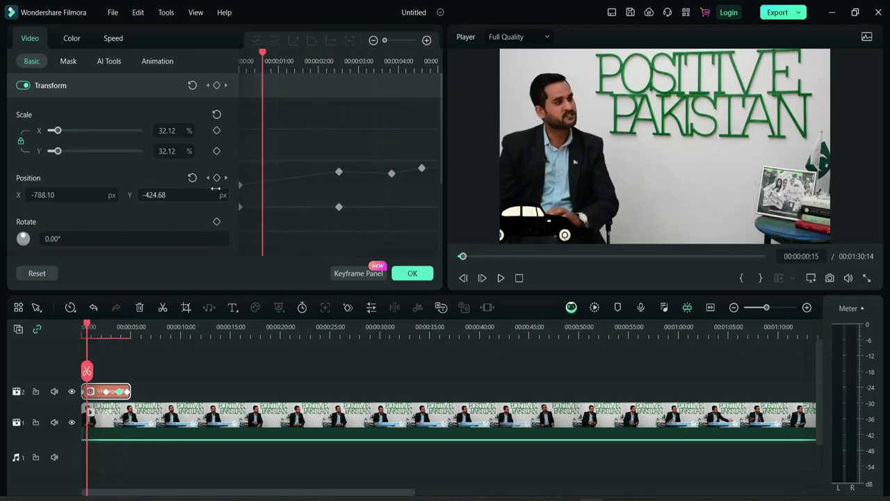
pyautogui.click(216, 179)
pyautogui.click(423, 275)
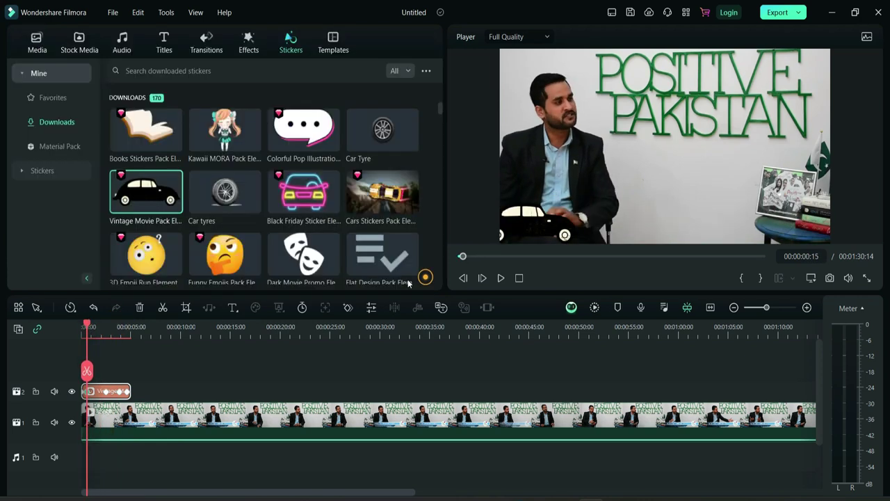
pyautogui.click(87, 325)
pyautogui.press('space')
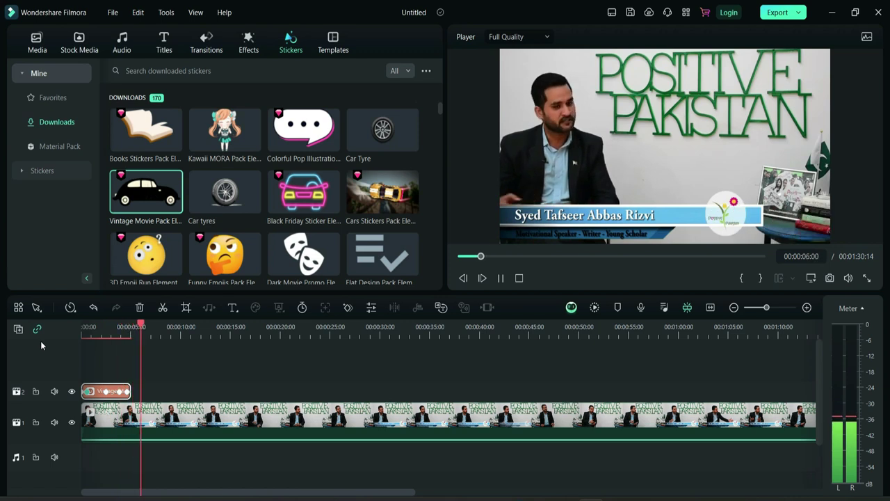
pyautogui.moveTo(153, 324); pyautogui.dragTo(43, 336)
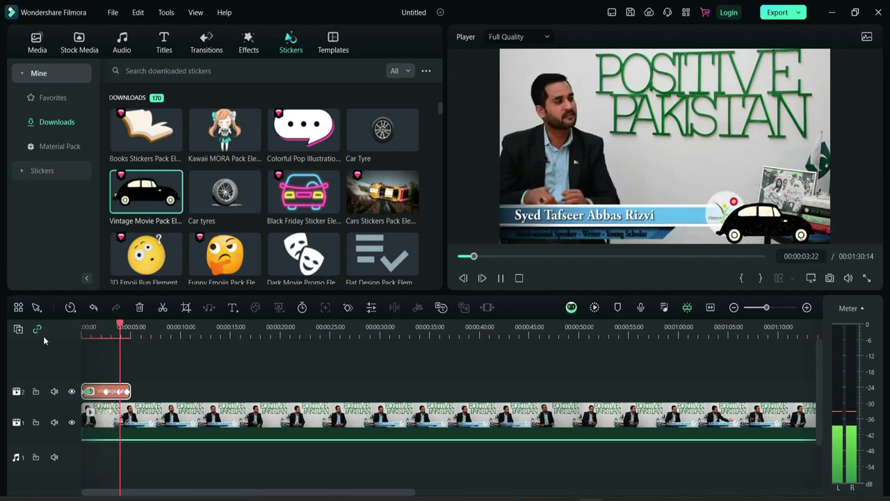
pyautogui.press('space')
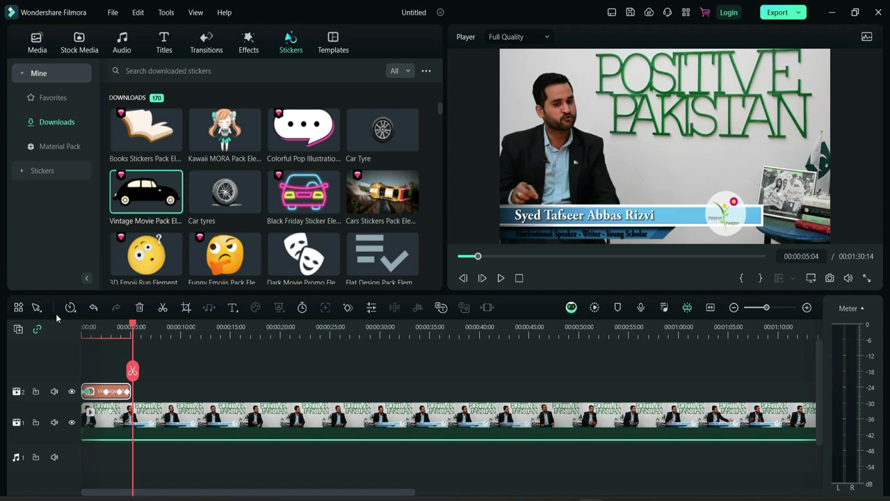
pyautogui.press('Home')
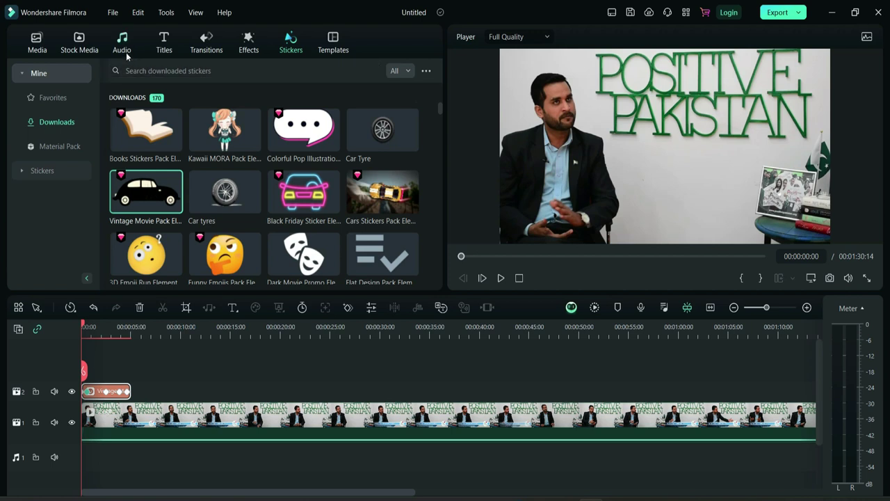
# - Try Inspiring Ambeint memories on audio track 1 at about -4.88 dB, then delete it
pyautogui.click(121, 48)
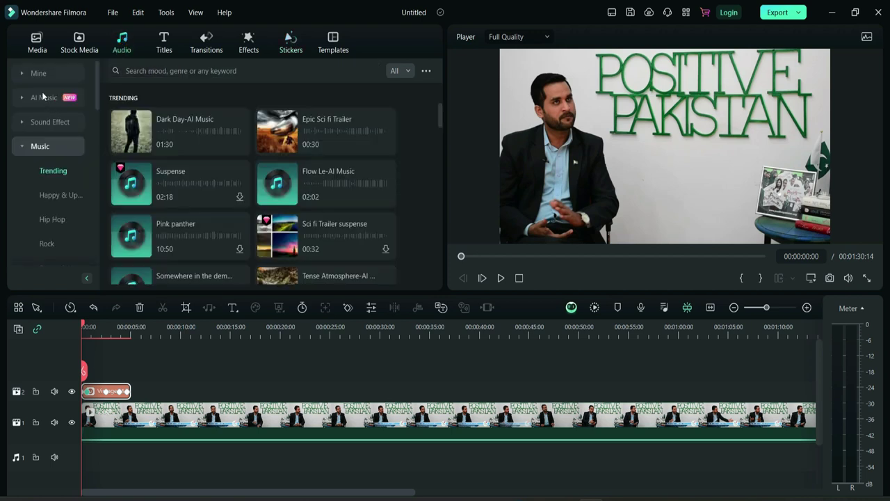
pyautogui.moveTo(134, 178); pyautogui.dragTo(87, 460)
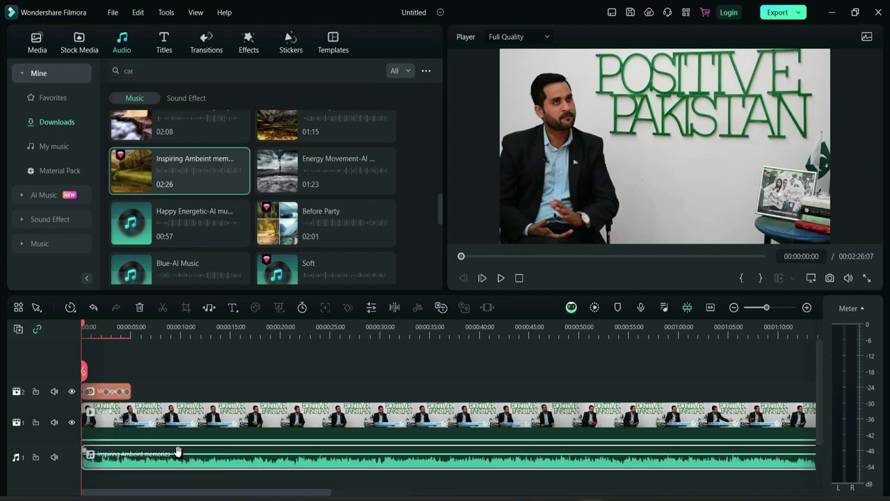
pyautogui.moveTo(214, 455); pyautogui.dragTo(216, 462)
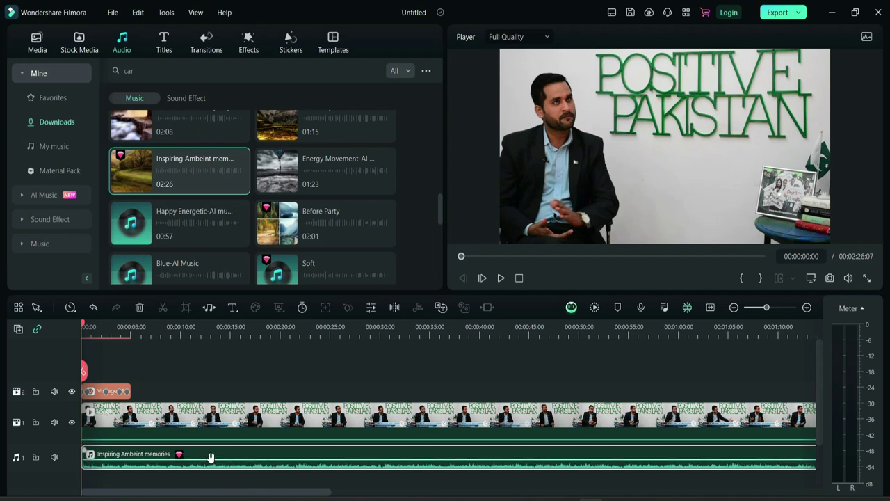
pyautogui.press('space')
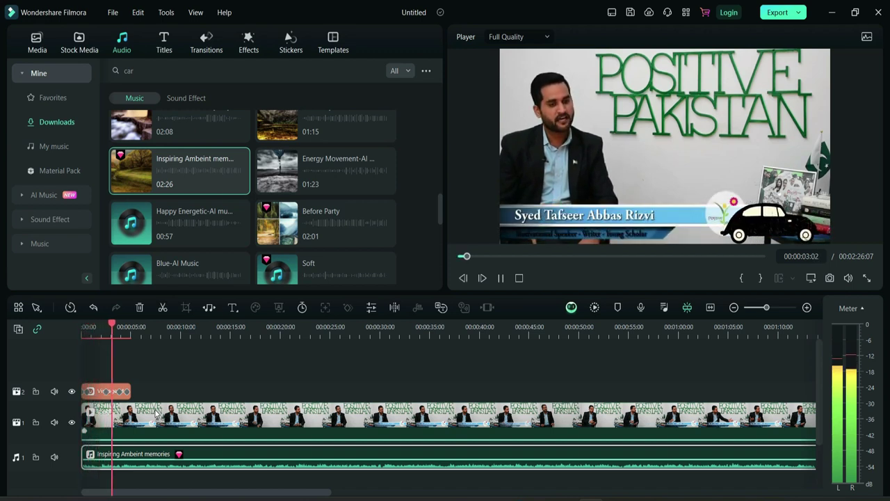
pyautogui.press('space')
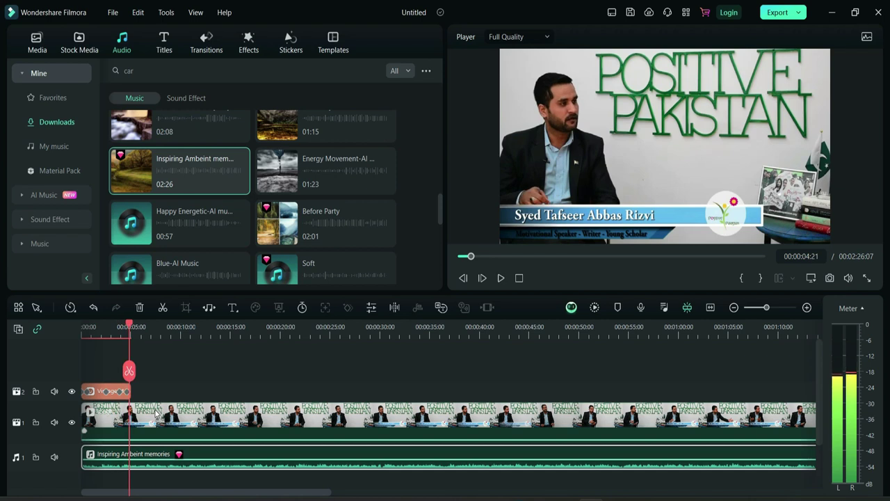
pyautogui.press('Delete')
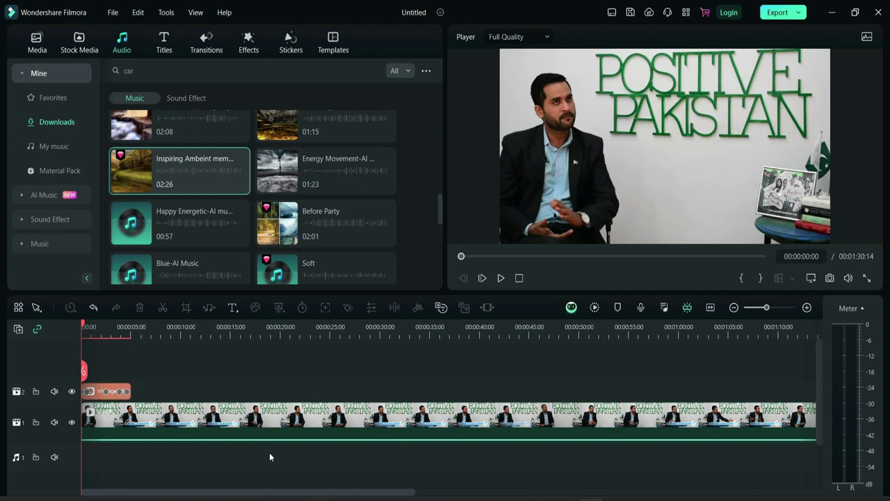
# - Play back the edit and the rough interview clip, stopping at 00:00:04:07
pyautogui.press('space')
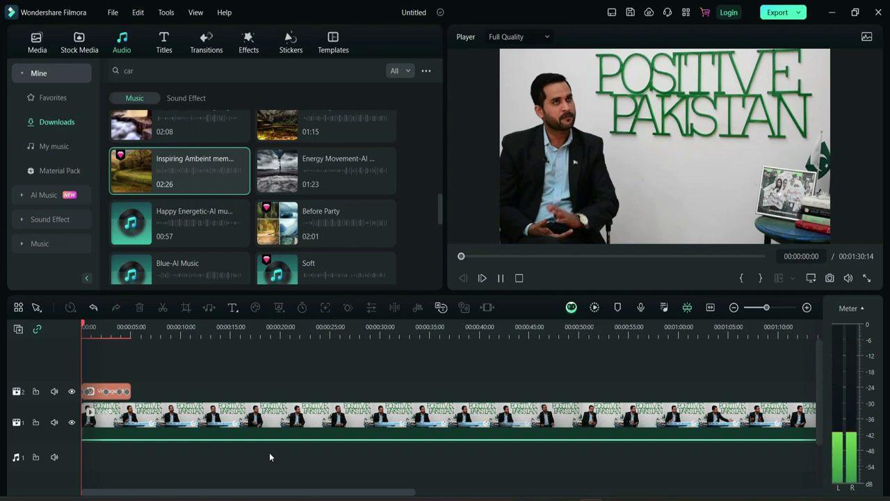
pyautogui.press('space')
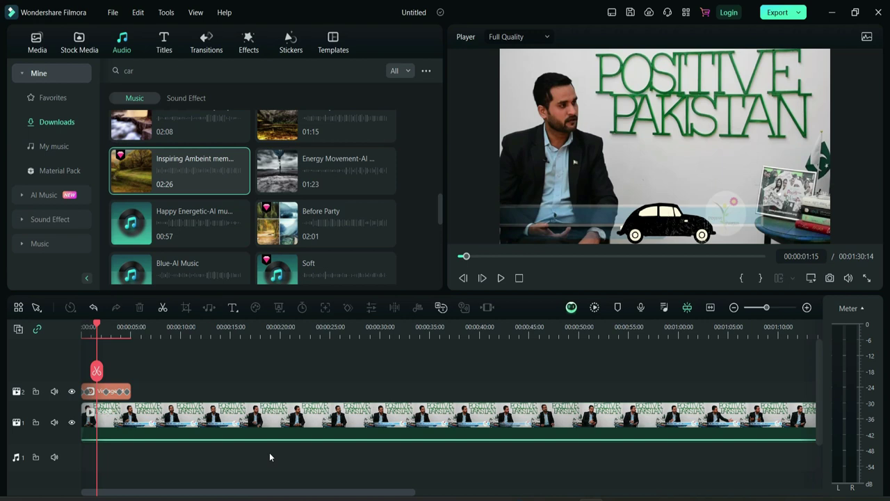
pyautogui.press('space')
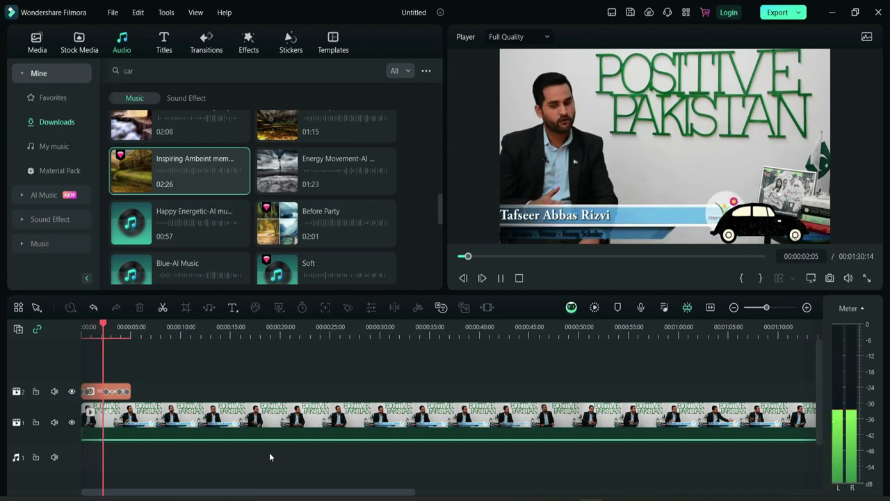
pyautogui.press('space')
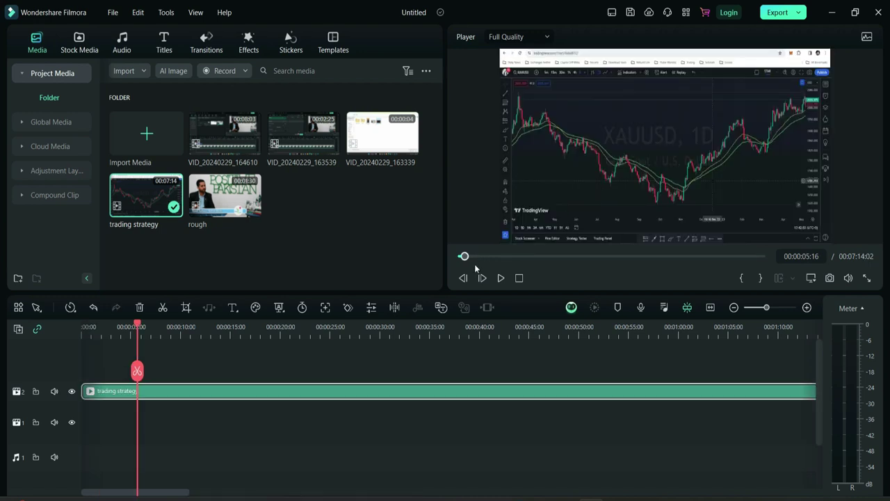
# - Split the trading strategy clip at 5 s and 00:00:14:18, then select the middle piece
pyautogui.hotkey('ctrl', 'b')
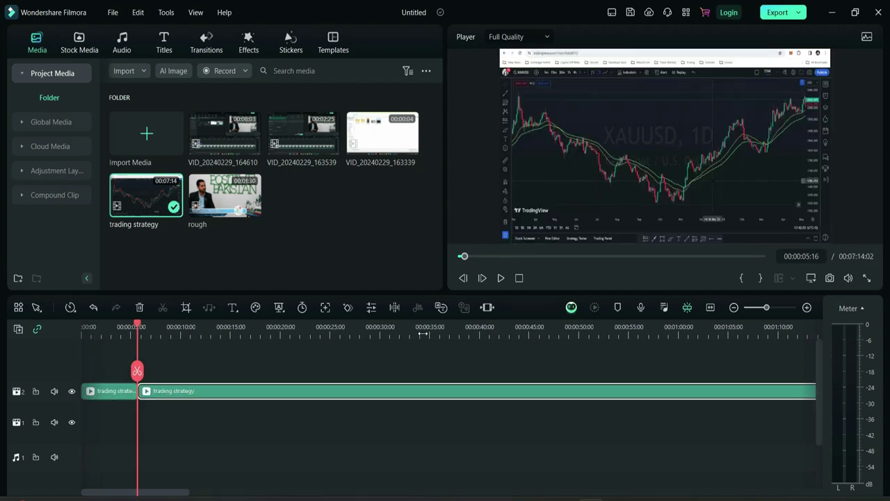
pyautogui.press('space')
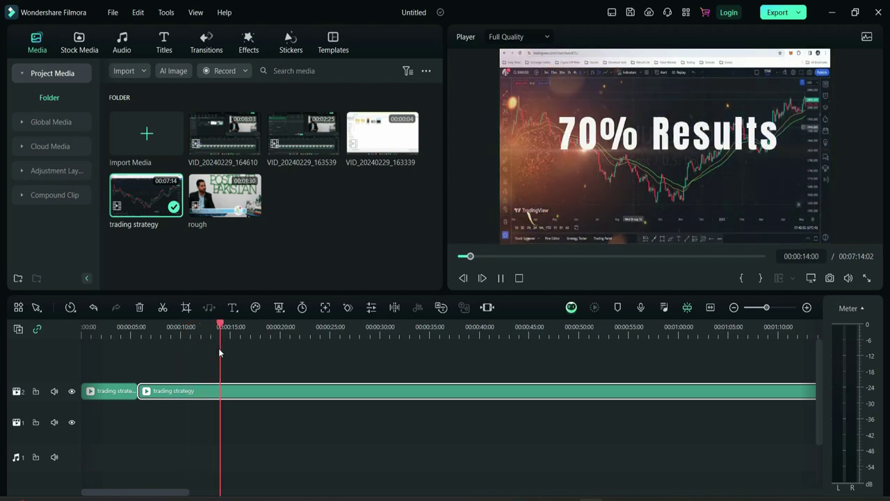
pyautogui.press('space')
pyautogui.hotkey('ctrl', 'b')
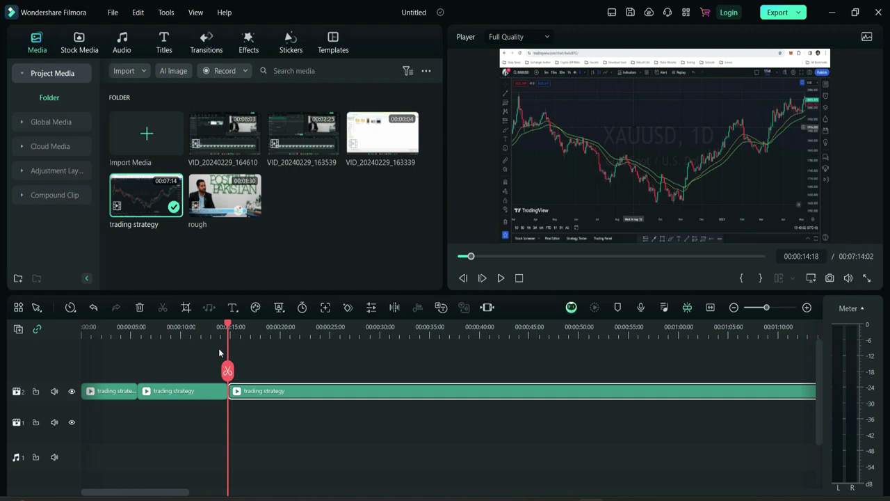
pyautogui.click(198, 394)
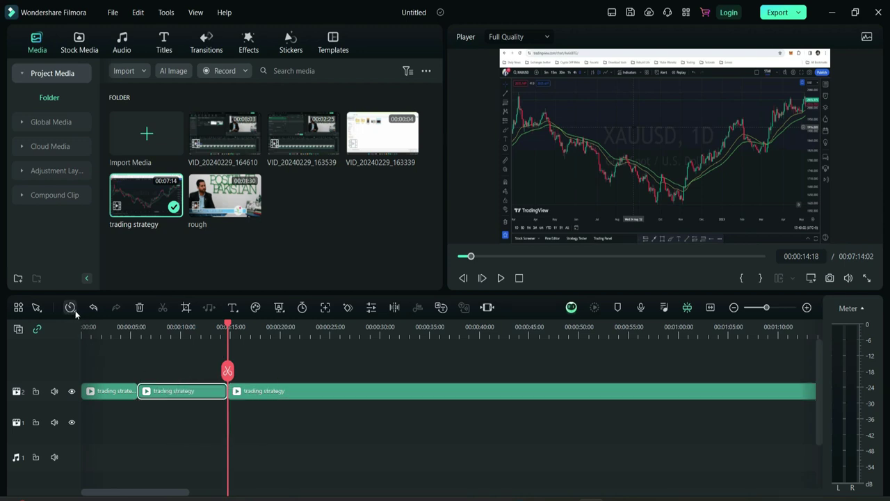
# - Speed the middle trading strategy piece up to 8x
pyautogui.doubleClick(191, 391)
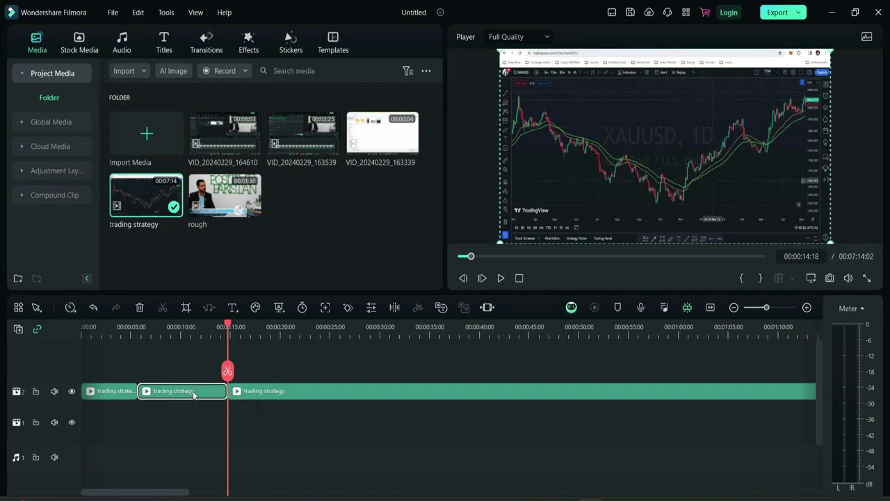
pyautogui.click(31, 39)
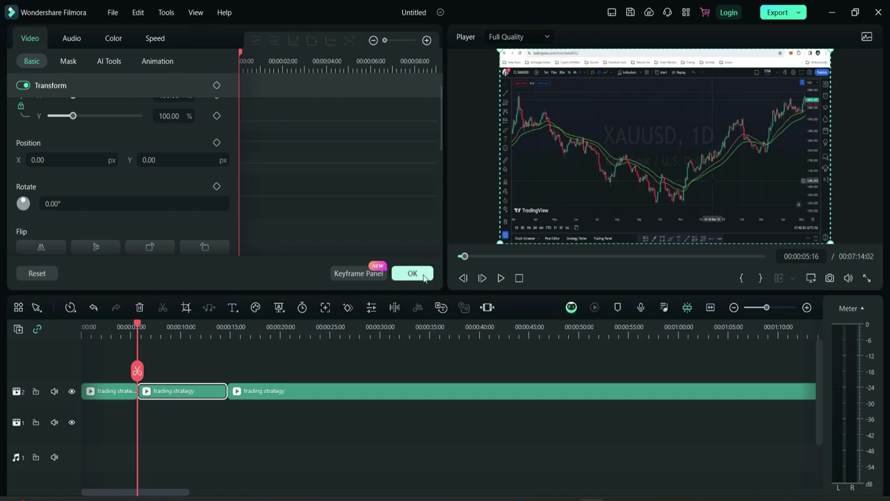
pyautogui.click(420, 275)
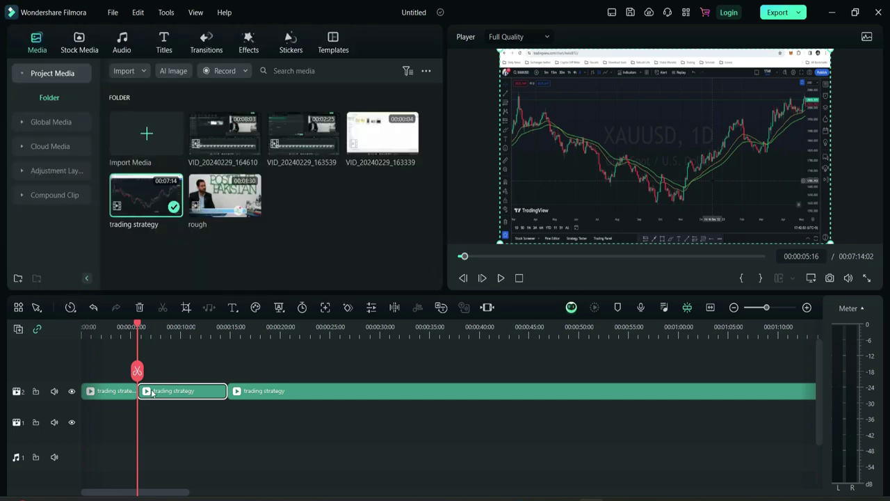
pyautogui.click(73, 308)
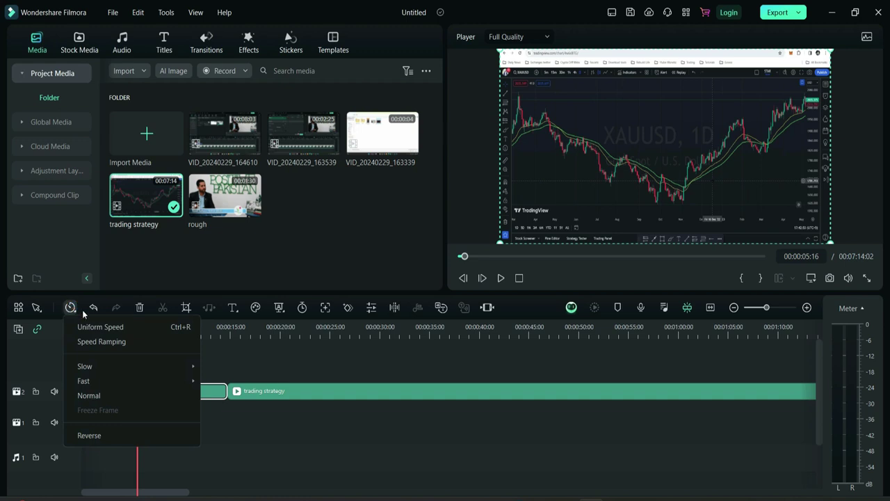
pyautogui.moveTo(113, 381)
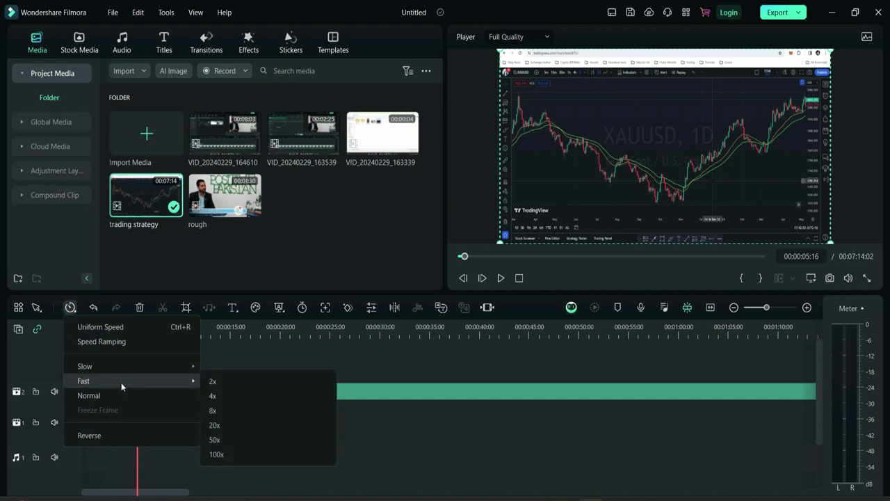
pyautogui.click(223, 397)
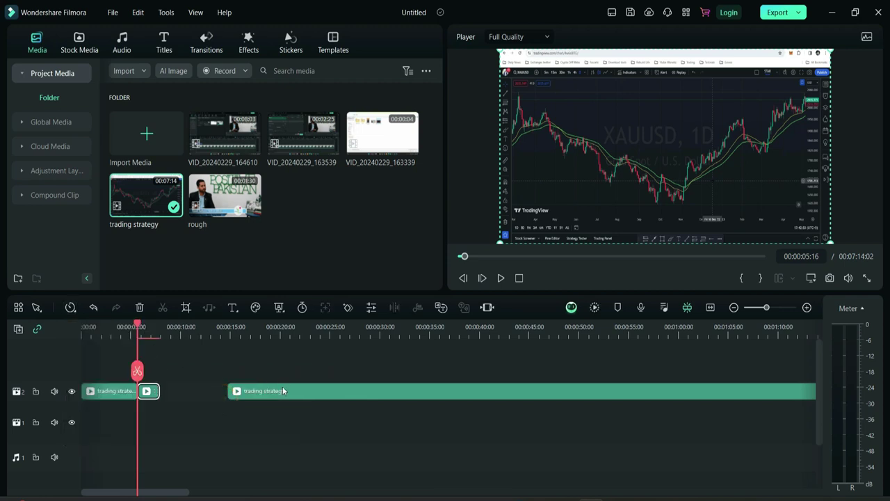
# - Slide the last piece left to close the gap, preview, and select all three clips
pyautogui.moveTo(293, 396); pyautogui.dragTo(226, 396)
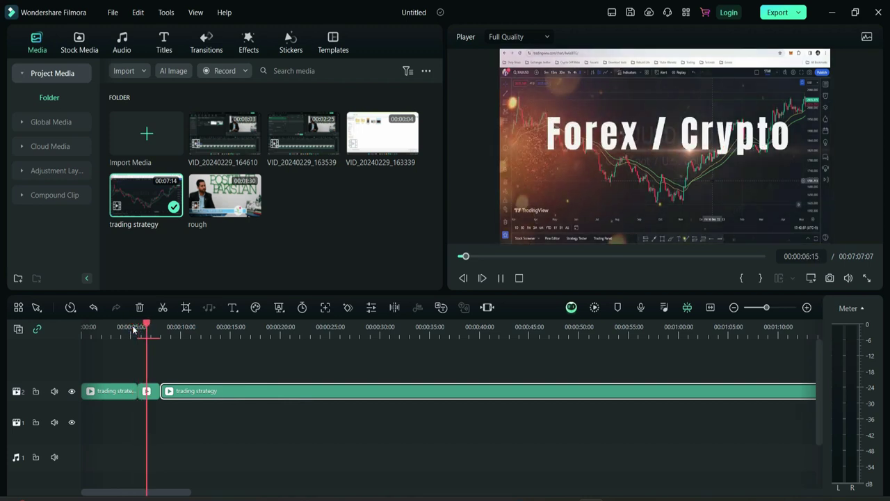
pyautogui.press('space')
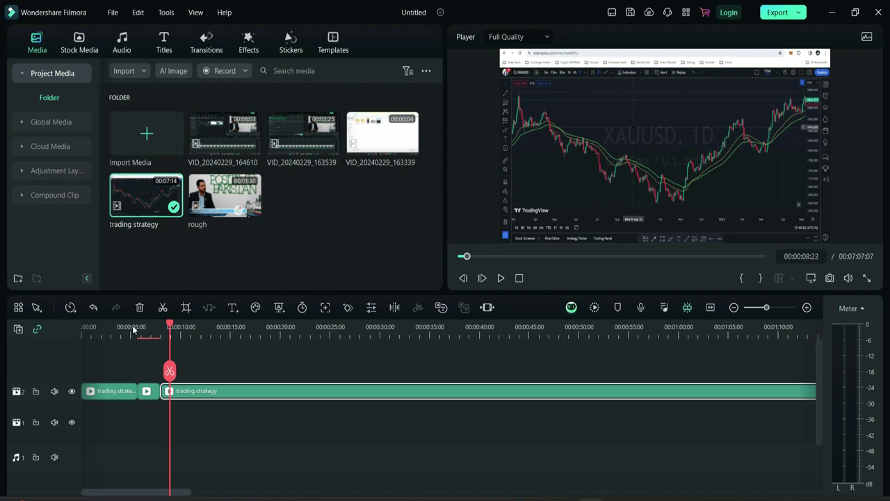
pyautogui.press('space')
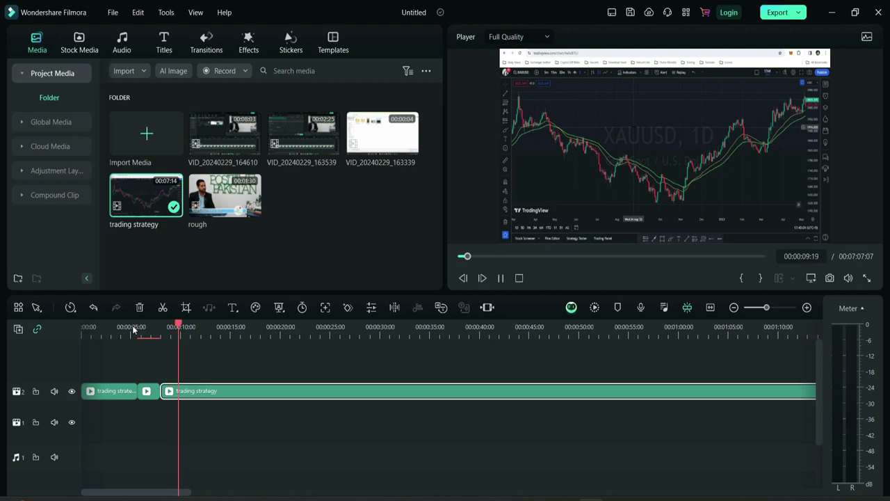
pyautogui.press('space')
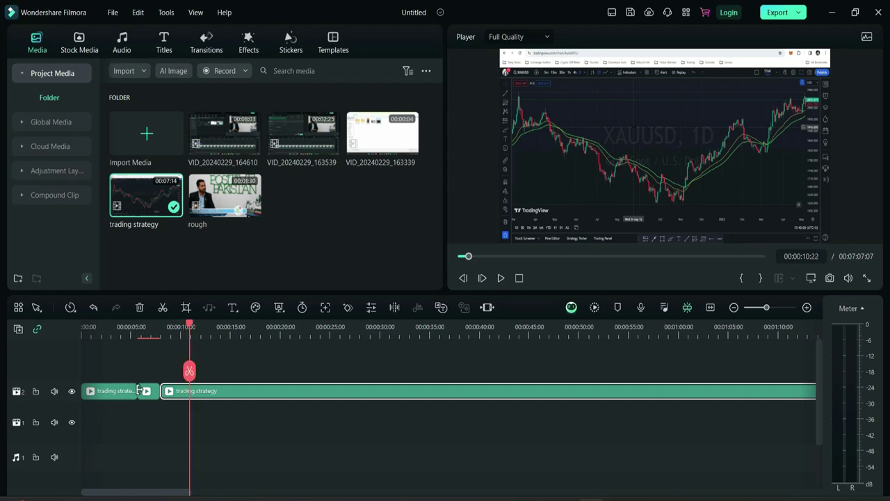
pyautogui.moveTo(113, 417); pyautogui.dragTo(253, 354)
# - Replace the clips with the Family Walking beach clip, keeping 1920x1080 25fps project settings
pyautogui.press('Delete')
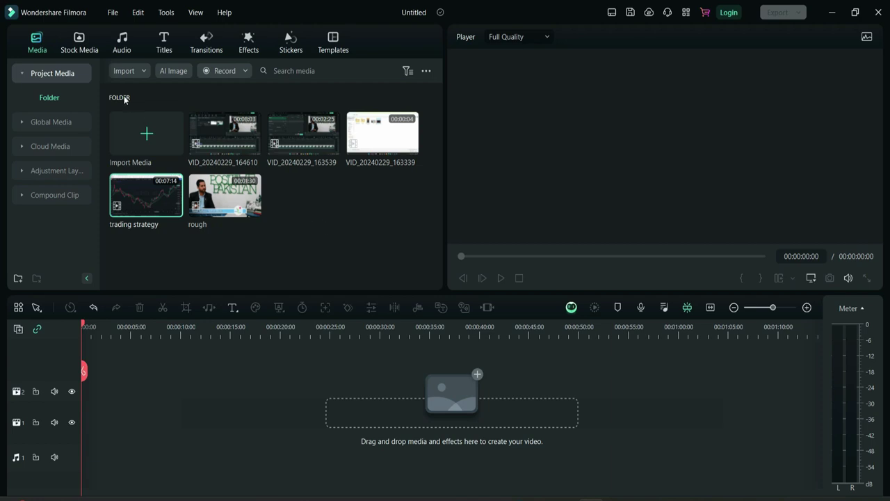
pyautogui.click(77, 50)
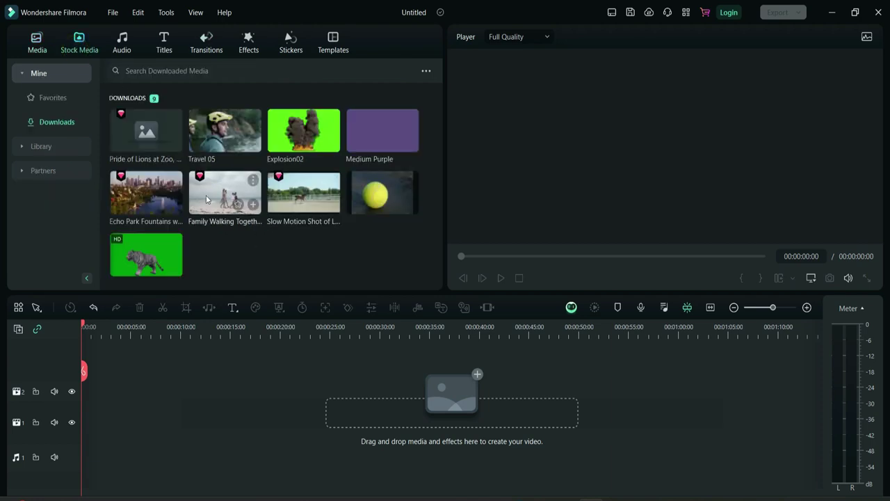
pyautogui.moveTo(198, 220); pyautogui.dragTo(84, 431)
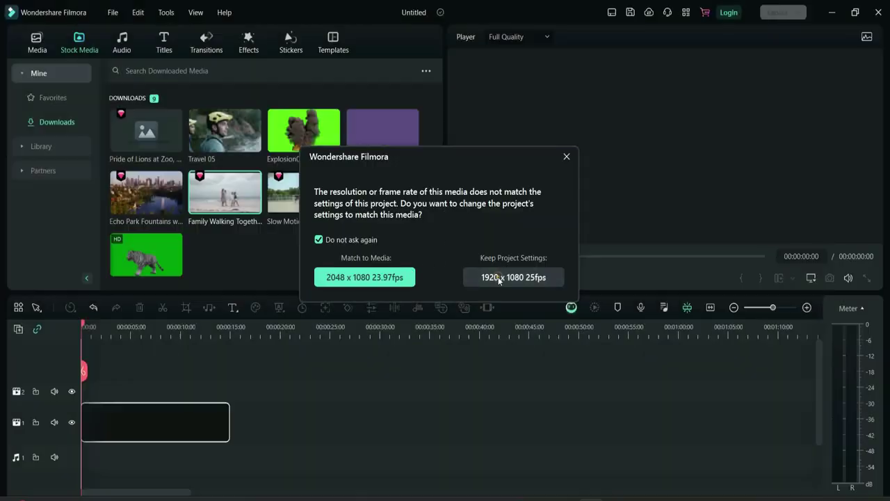
pyautogui.click(501, 276)
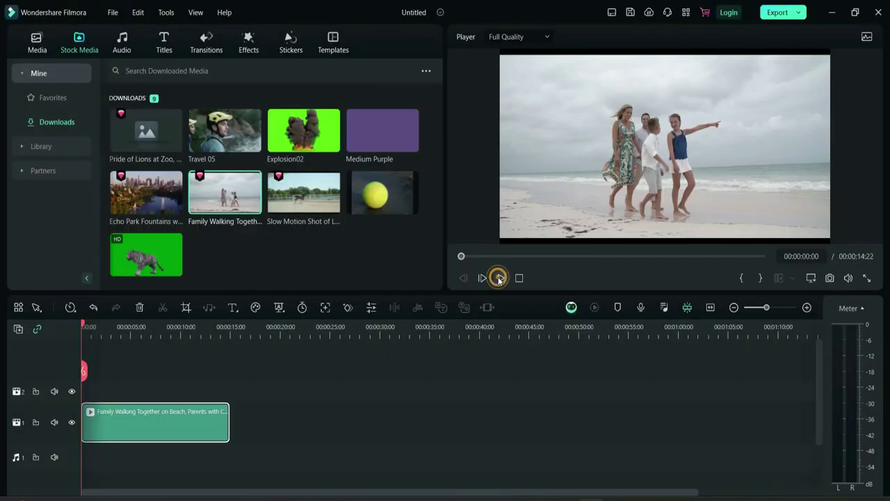
# - Delete the empty tracks and play the beach clip from about 10.8 s
pyautogui.click(18, 330)
pyautogui.click(70, 401)
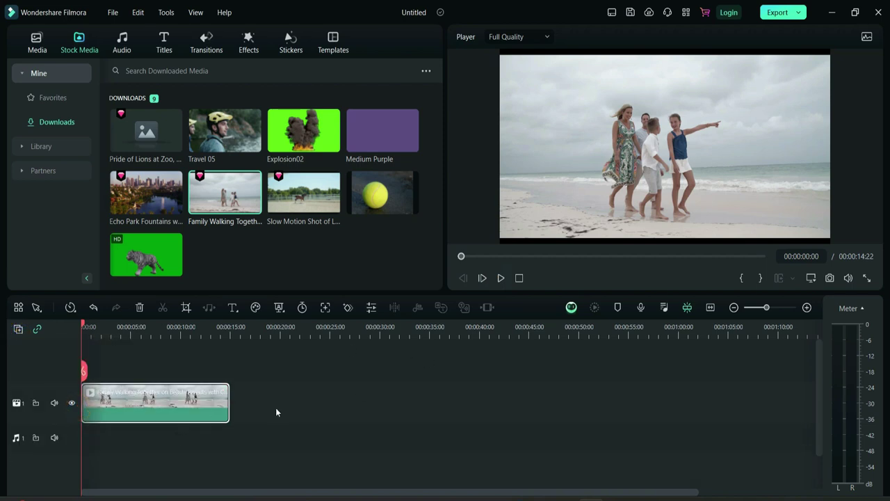
pyautogui.click(189, 327)
pyautogui.press('space')
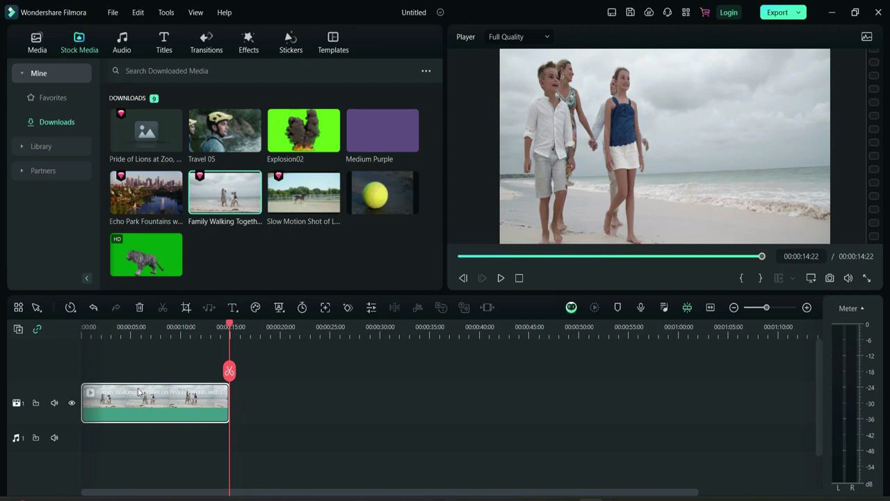
# - Place a duplicate of the beach clip directly after the original
pyautogui.moveTo(214, 190)
pyautogui.moveTo(262, 283); pyautogui.dragTo(242, 410)
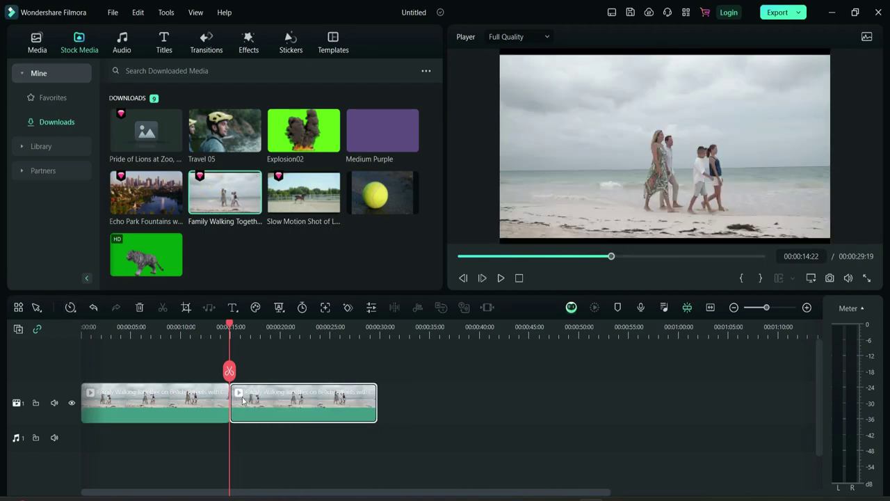
pyautogui.press('Delete')
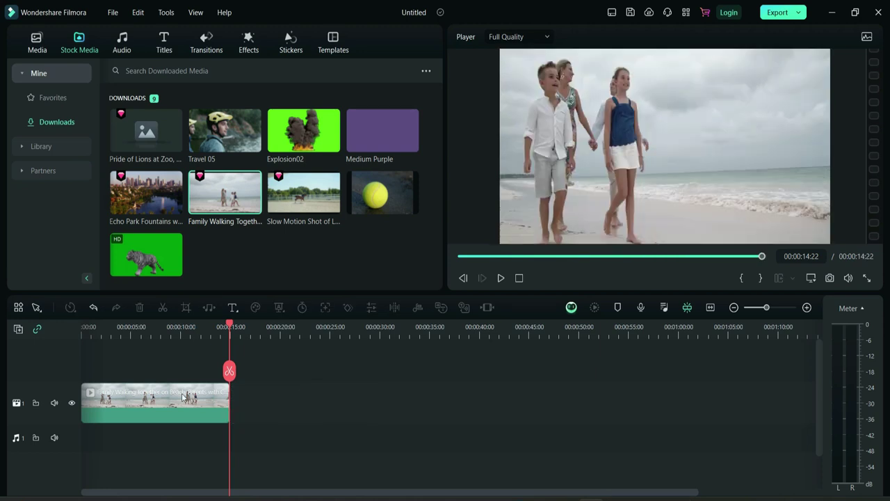
pyautogui.rightClick(182, 395)
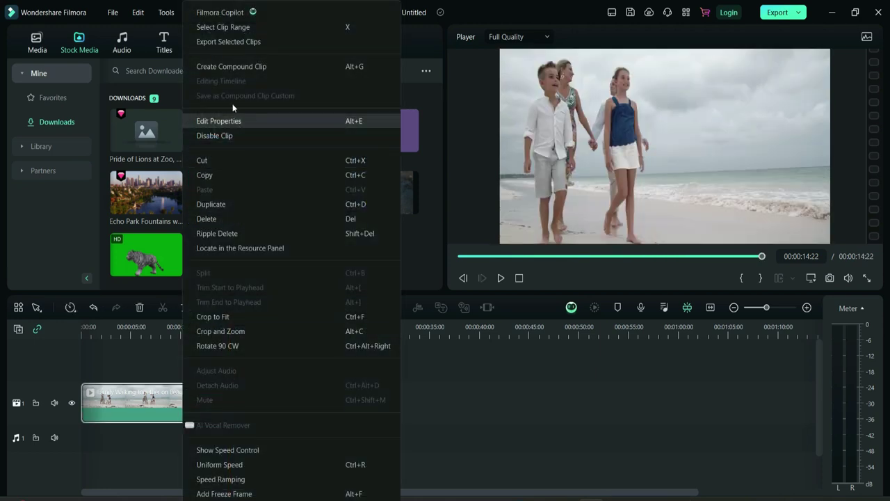
pyautogui.click(231, 203)
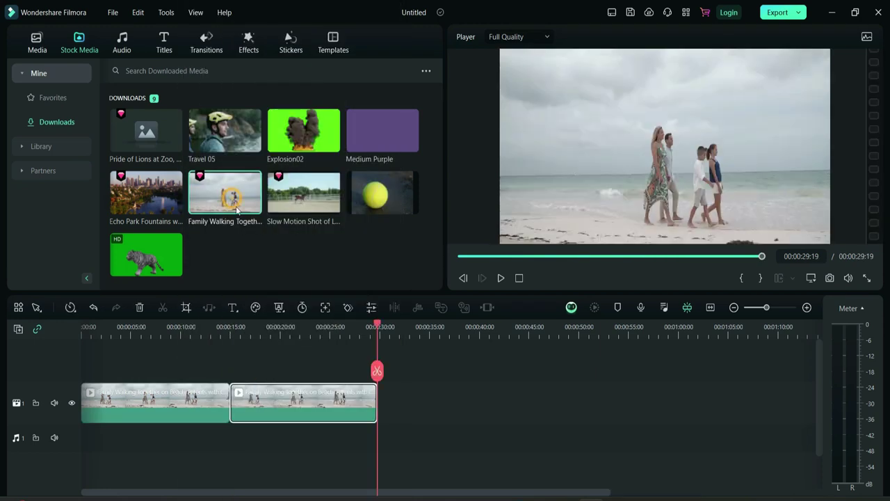
# - Select both beach clips and create a compound clip, editing its name field
pyautogui.click(429, 420)
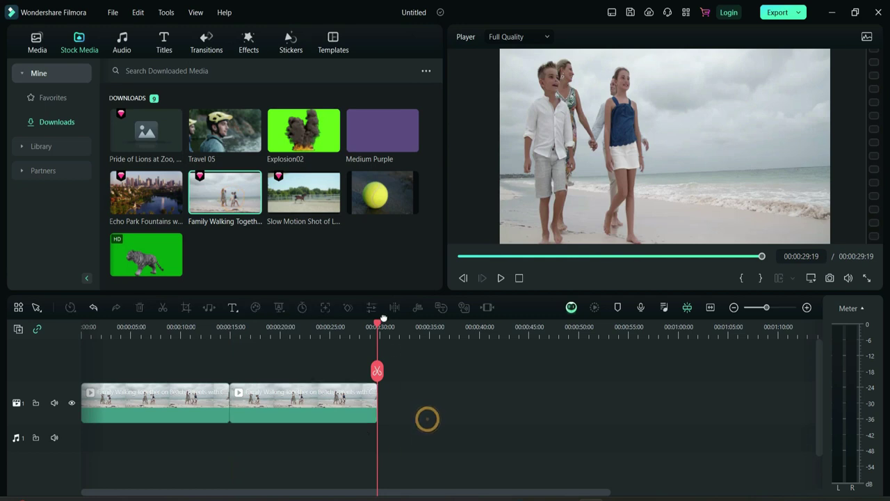
pyautogui.moveTo(114, 441); pyautogui.dragTo(300, 386)
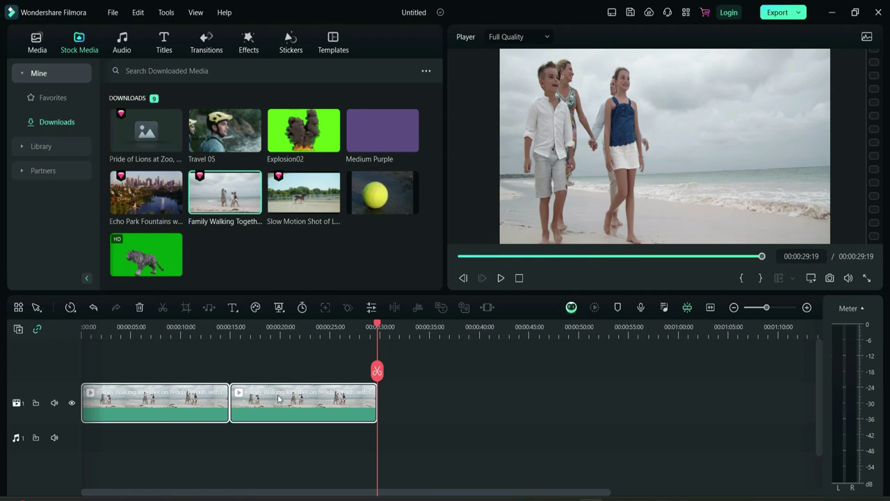
pyautogui.rightClick(278, 398)
pyautogui.click(352, 60)
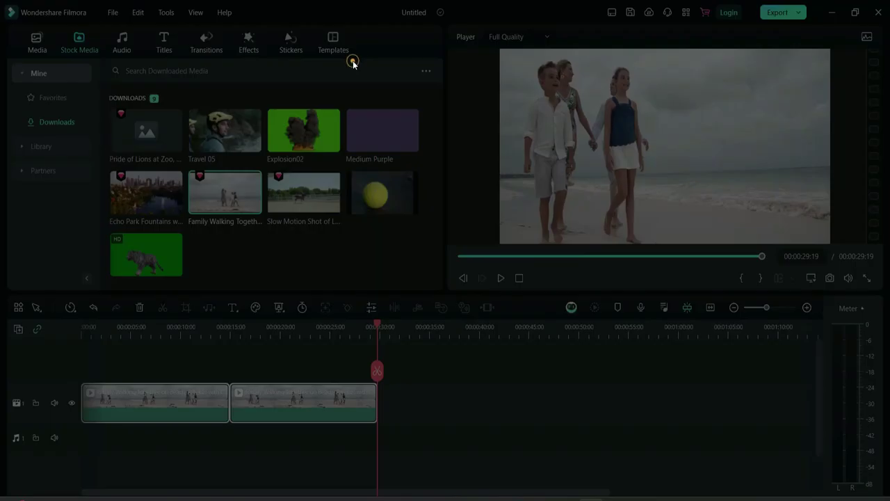
pyautogui.click(409, 223)
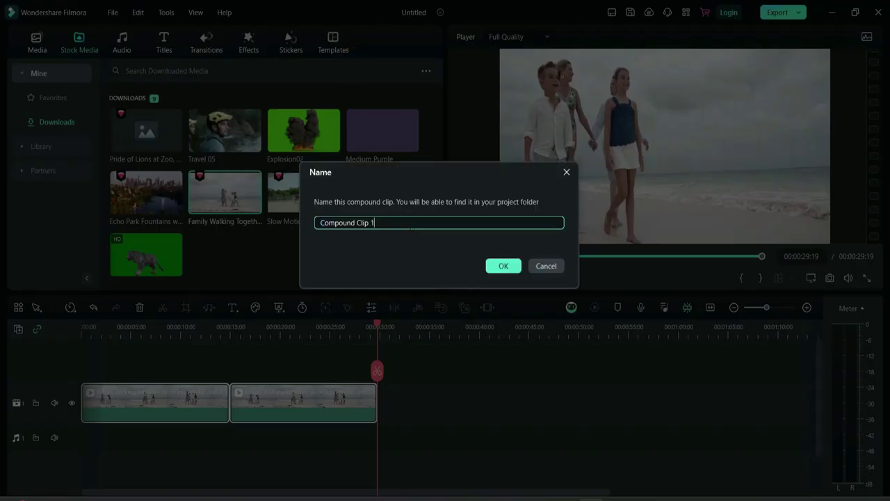
# - Confirm the 'Compound Clip 12' name, preview it from the start, then rewind
pyautogui.click(507, 265)
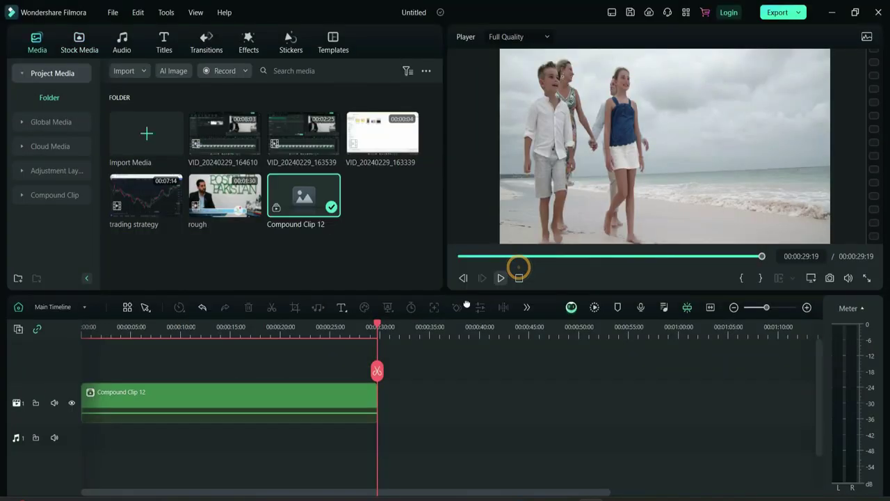
pyautogui.click(444, 361)
pyautogui.moveTo(381, 361); pyautogui.dragTo(35, 312)
pyautogui.press('space')
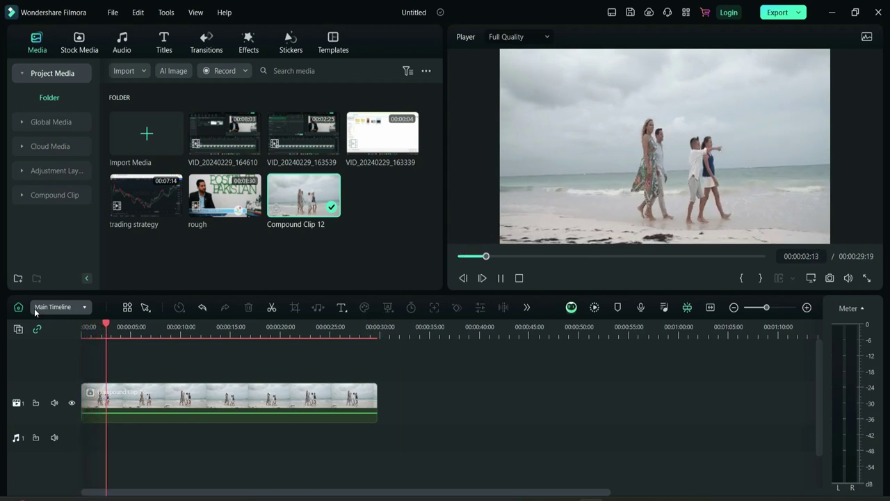
pyautogui.press('space')
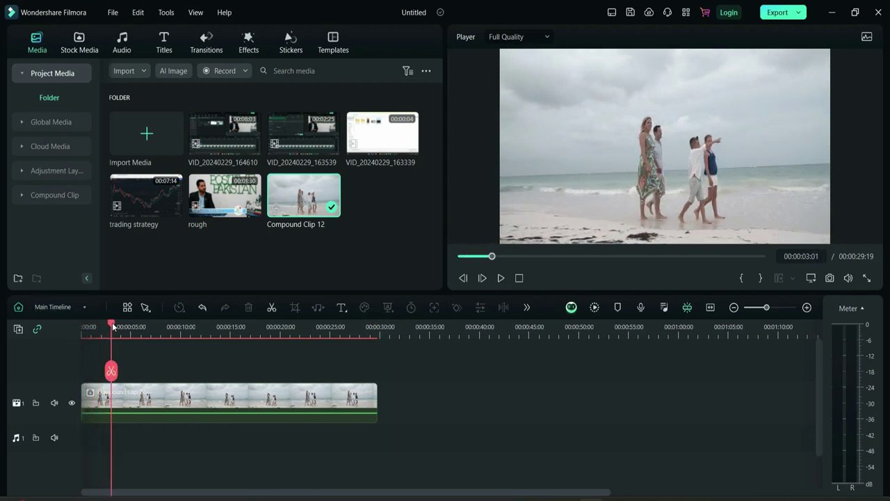
pyautogui.moveTo(112, 326); pyautogui.dragTo(54, 327)
# - Set the beach clip's Uniform Speed to 2.40x and confirm it
pyautogui.doubleClick(209, 402)
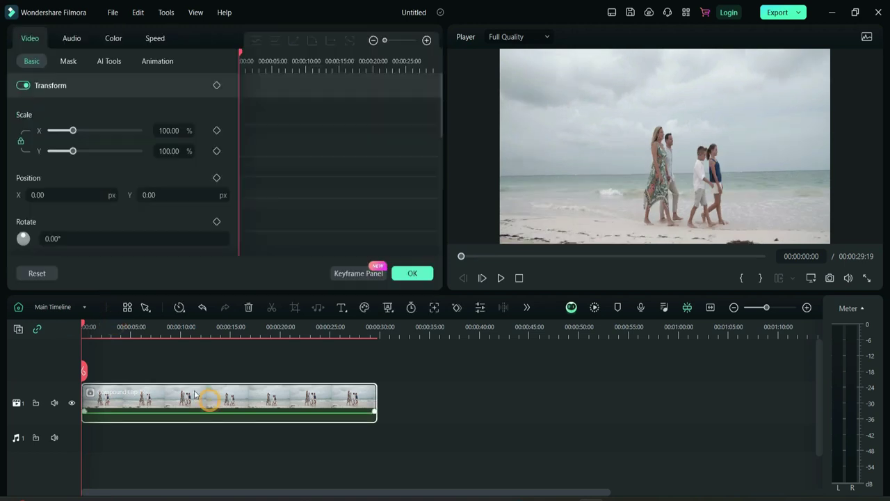
pyautogui.click(157, 38)
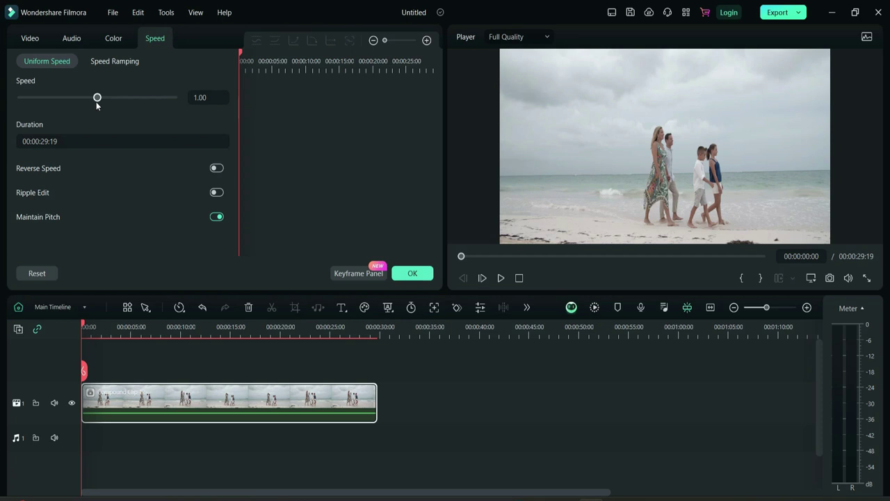
pyautogui.moveTo(98, 100); pyautogui.dragTo(111, 101)
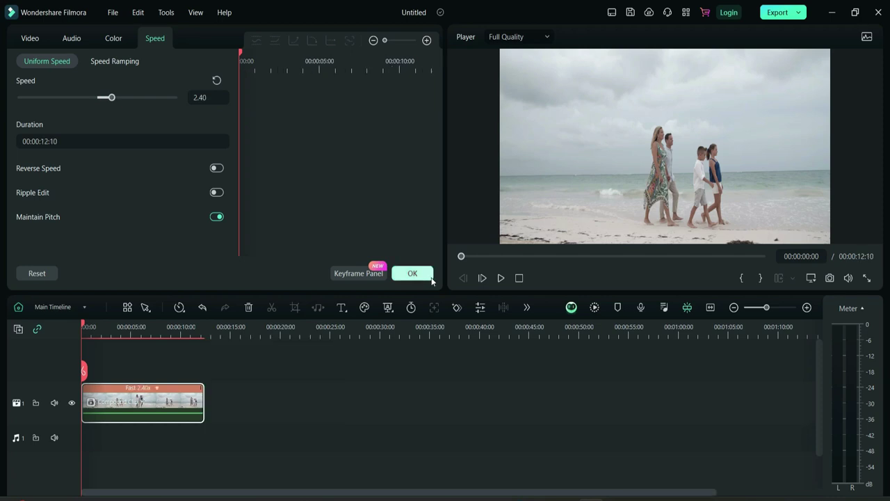
pyautogui.click(413, 273)
# - Preview the 2.40x clip, then reset it to Normal 1.00x speed
pyautogui.press('space')
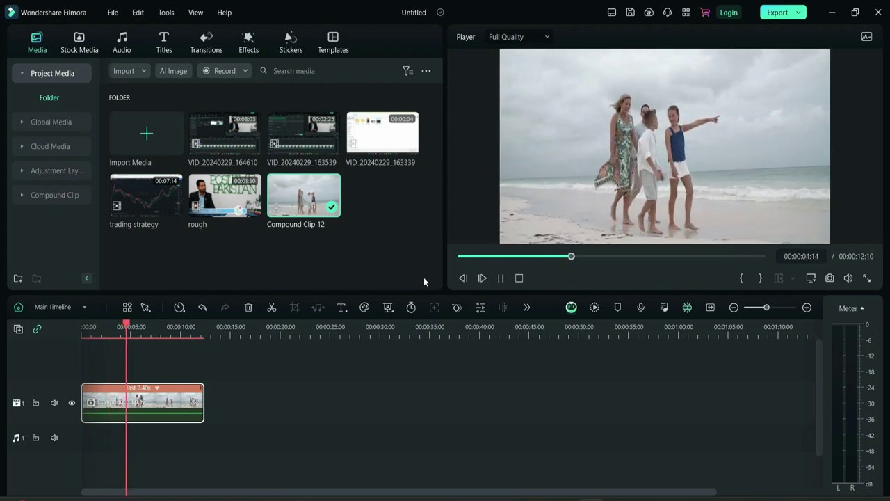
pyautogui.press('space')
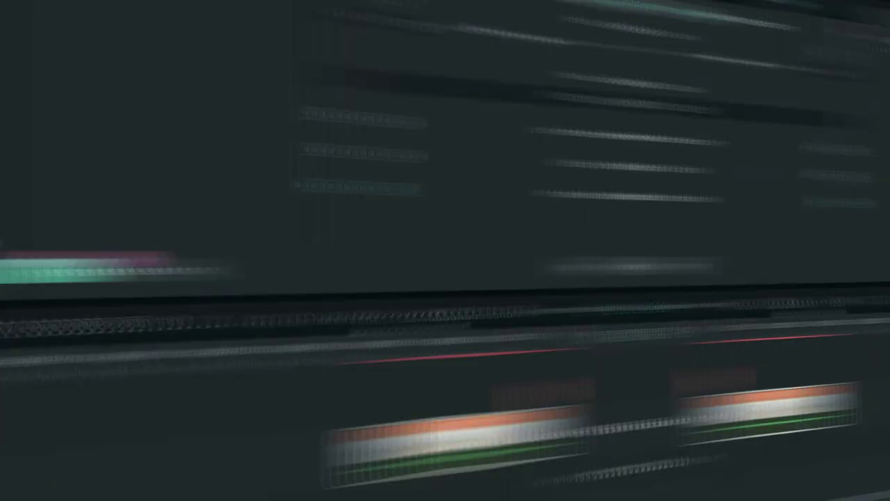
pyautogui.click(179, 307)
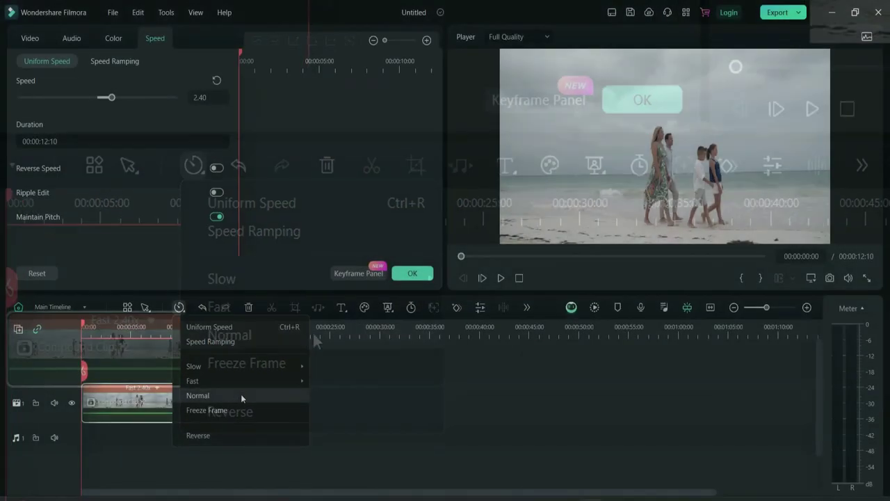
pyautogui.click(287, 361)
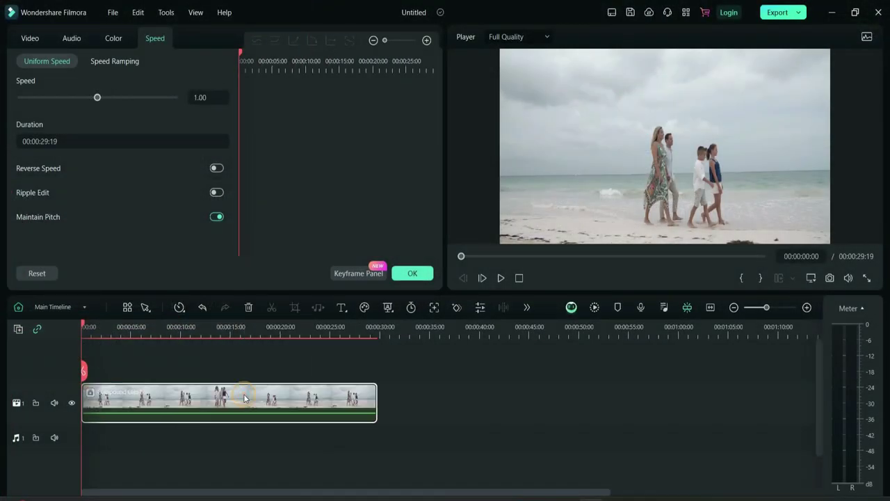
# - Preview the normal-speed clip, then apply the Montage speed ramp
pyautogui.press('space')
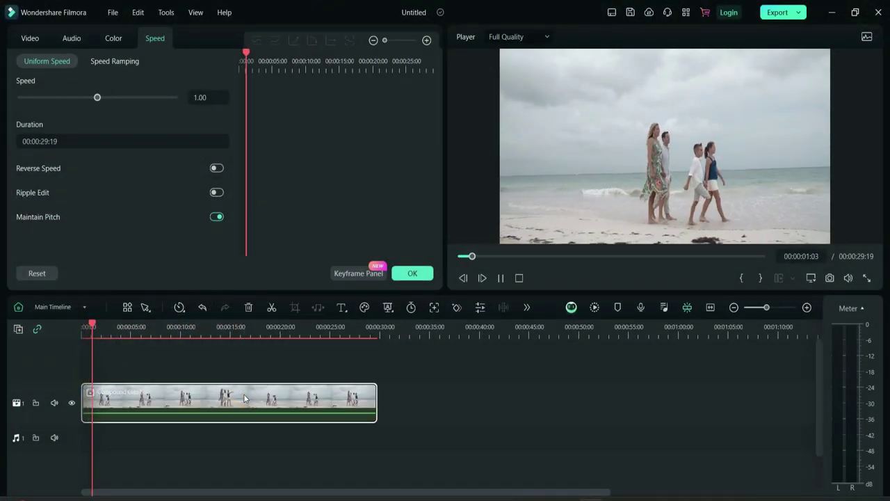
pyautogui.press('space')
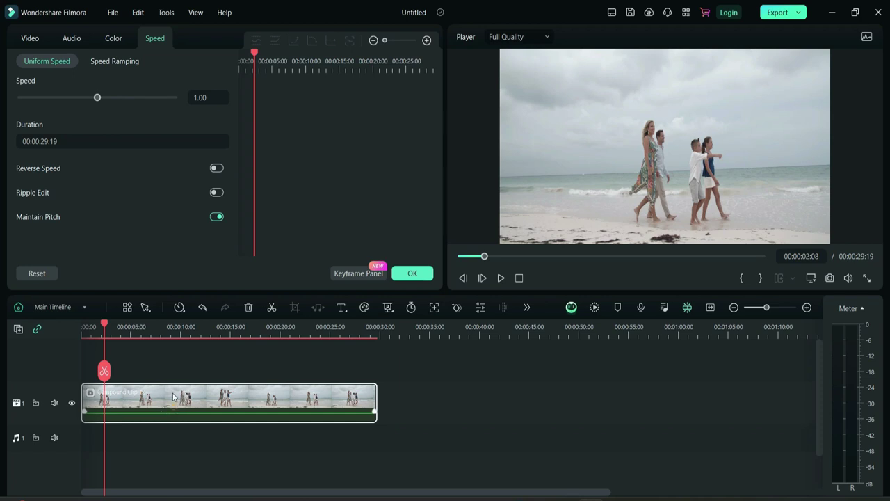
pyautogui.click(105, 62)
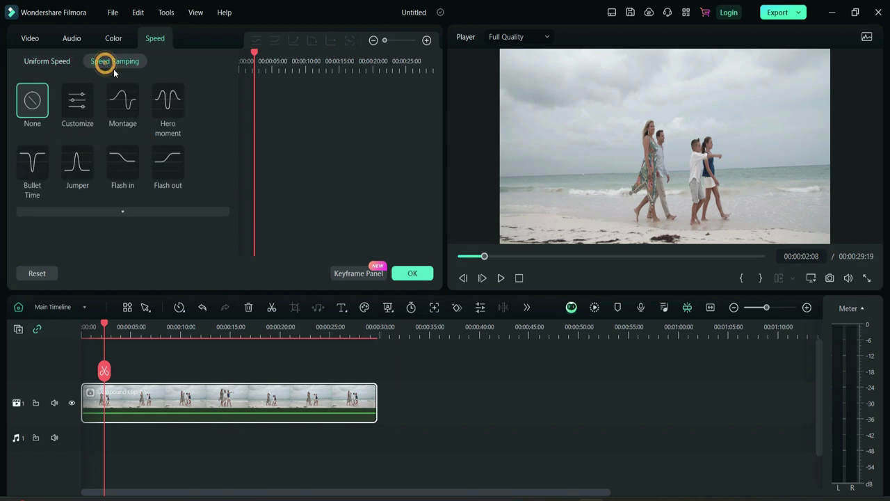
pyautogui.click(123, 106)
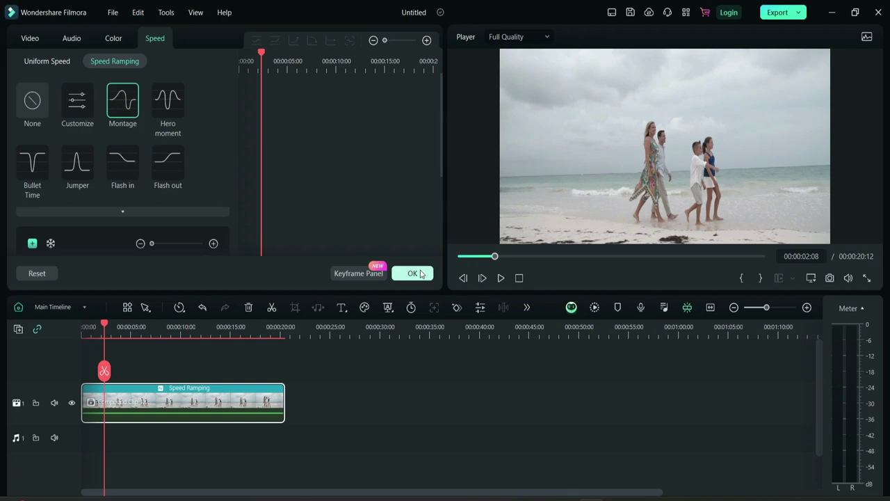
pyautogui.click(411, 273)
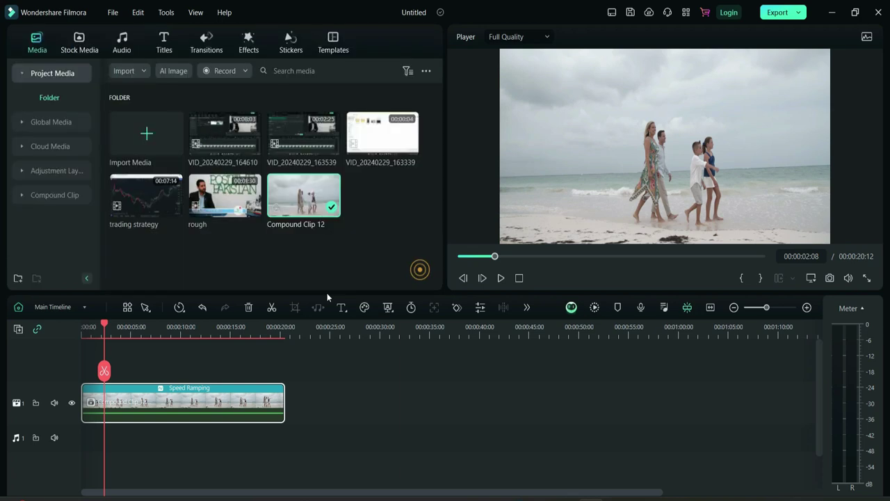
# - Play the Montage-ramped clip from the timeline start and reselect the clip
pyautogui.click(85, 325)
pyautogui.press('space')
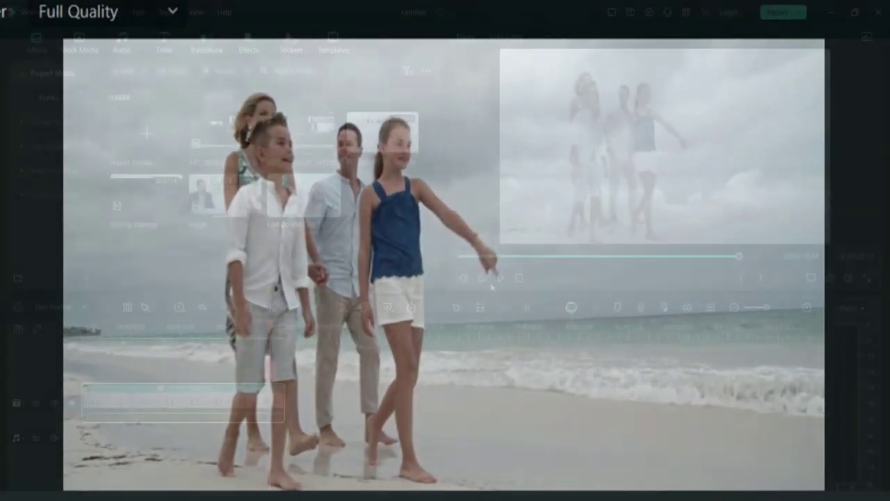
pyautogui.click(187, 409)
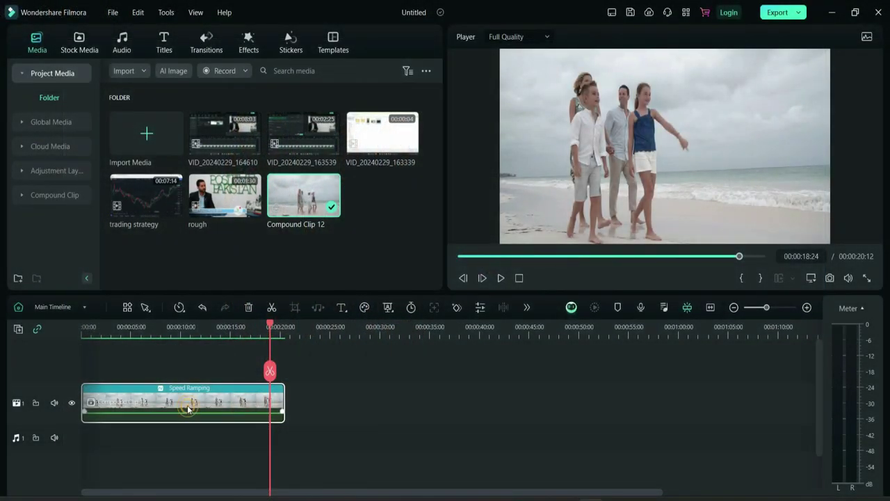
# - Try the Bullet Time speed ramp, then switch the clip to the Flash in ramp
pyautogui.click(77, 101)
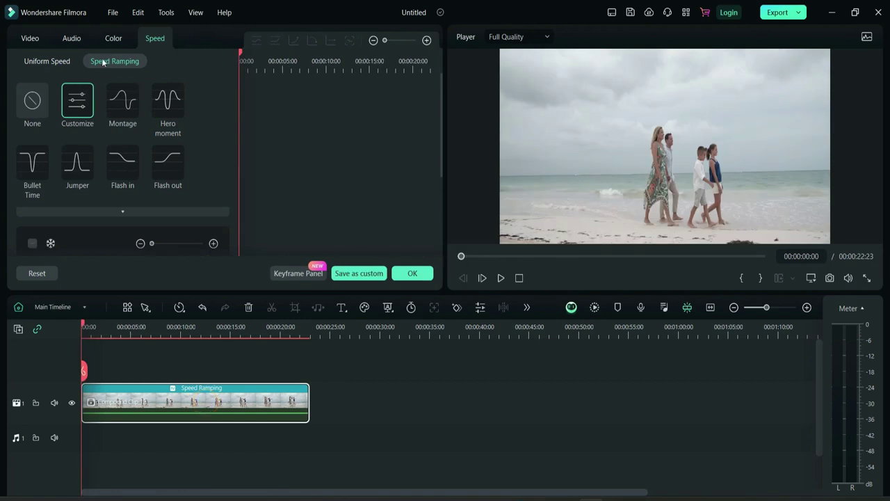
pyautogui.click(33, 168)
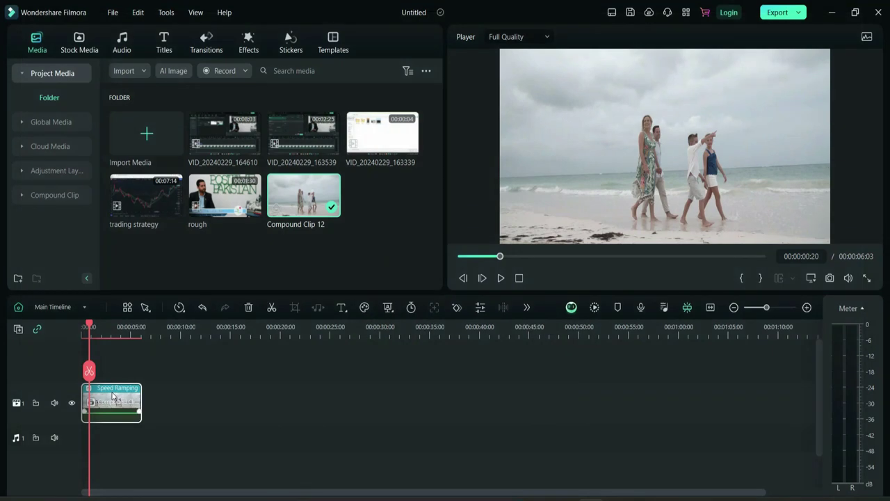
pyautogui.doubleClick(113, 396)
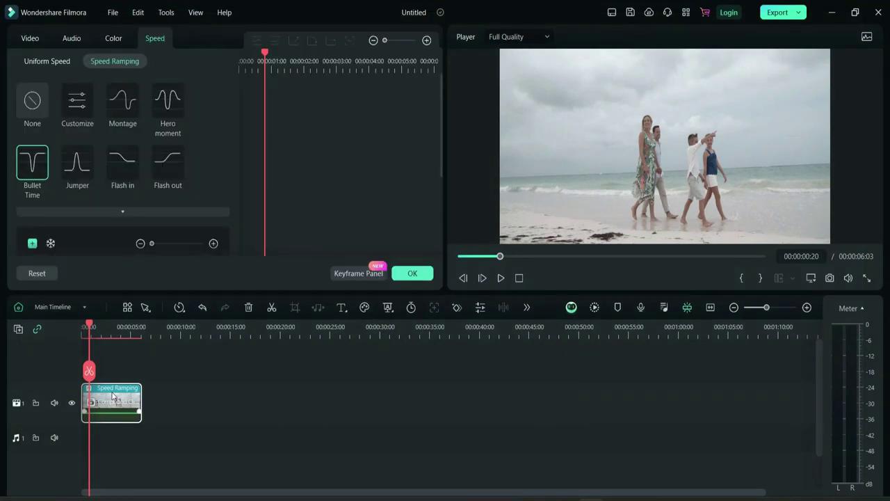
pyautogui.click(120, 168)
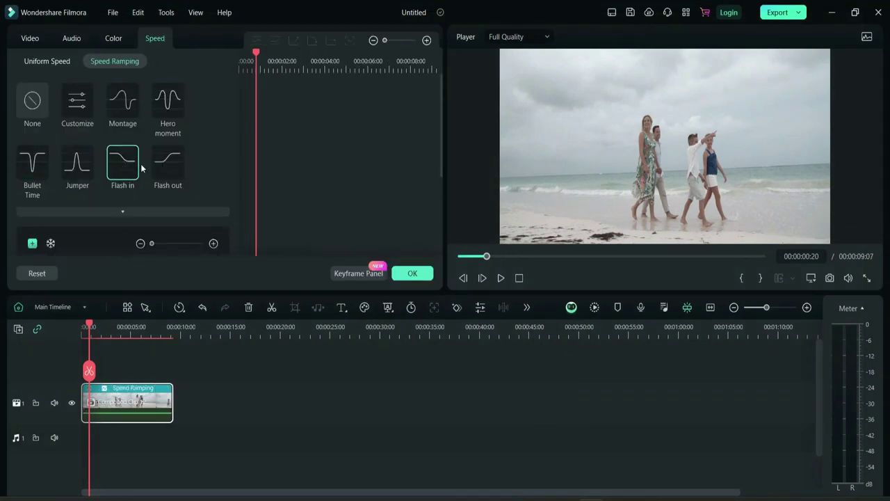
pyautogui.click(412, 274)
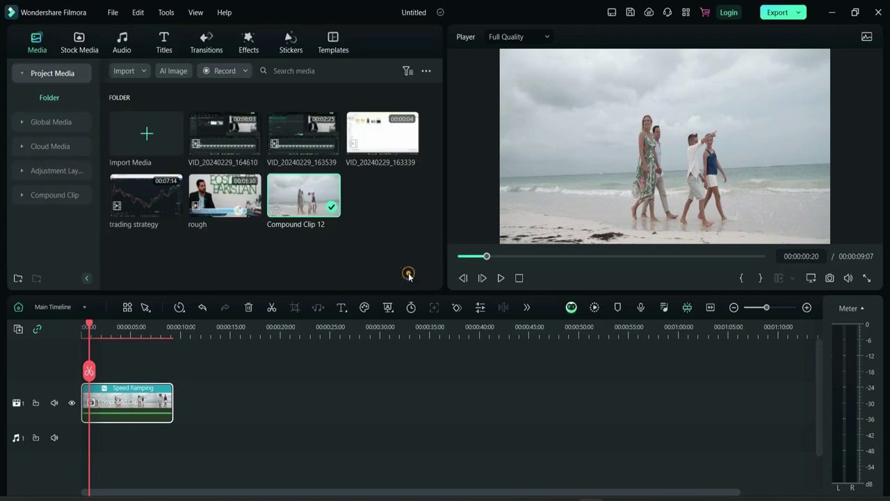
# - Preview the Flash in ramped clip from the start and reopen its speed settings
pyautogui.click(82, 326)
pyautogui.press('space')
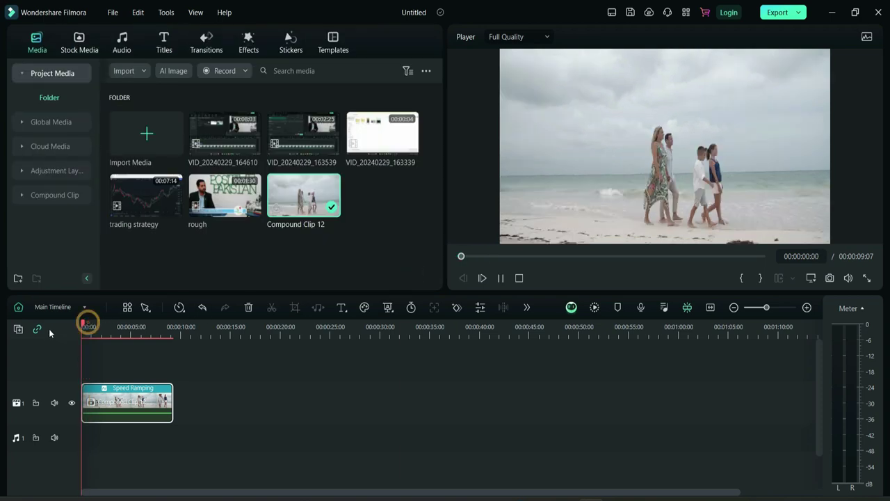
pyautogui.press('space')
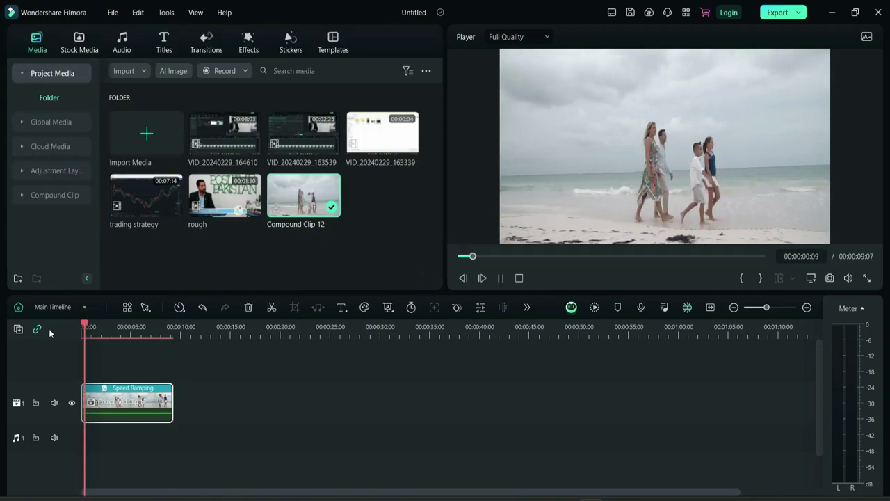
pyautogui.press('space')
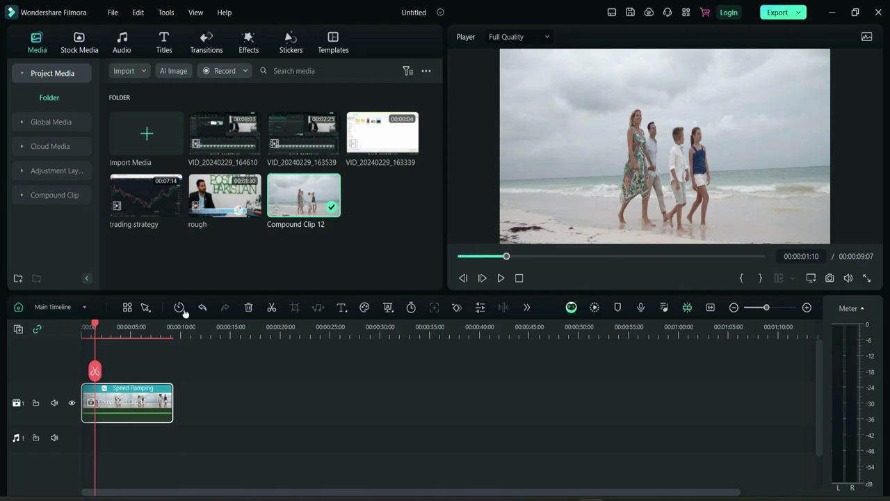
pyautogui.doubleClick(136, 401)
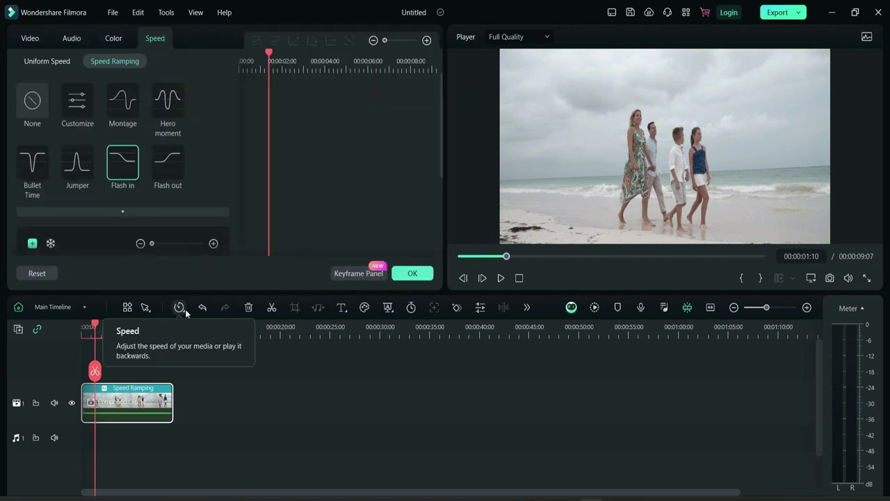
# - Reverse the beach clip, confirming the prompt with Yes
pyautogui.click(180, 307)
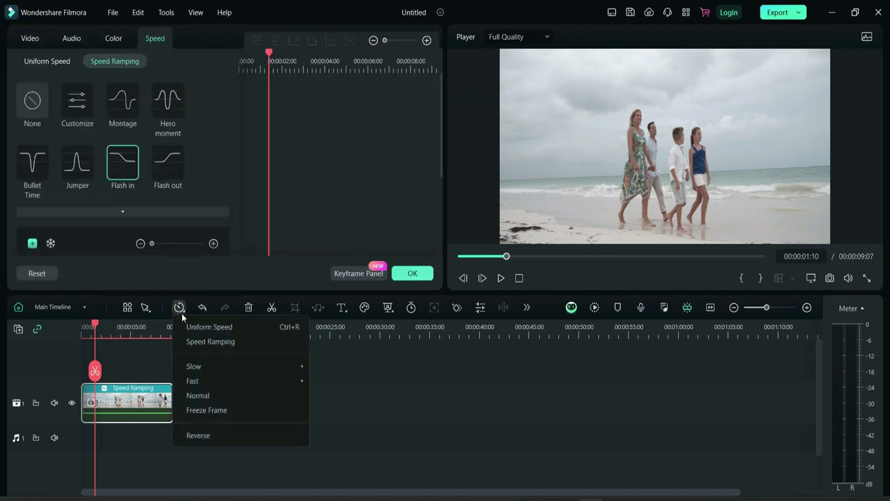
pyautogui.click(216, 435)
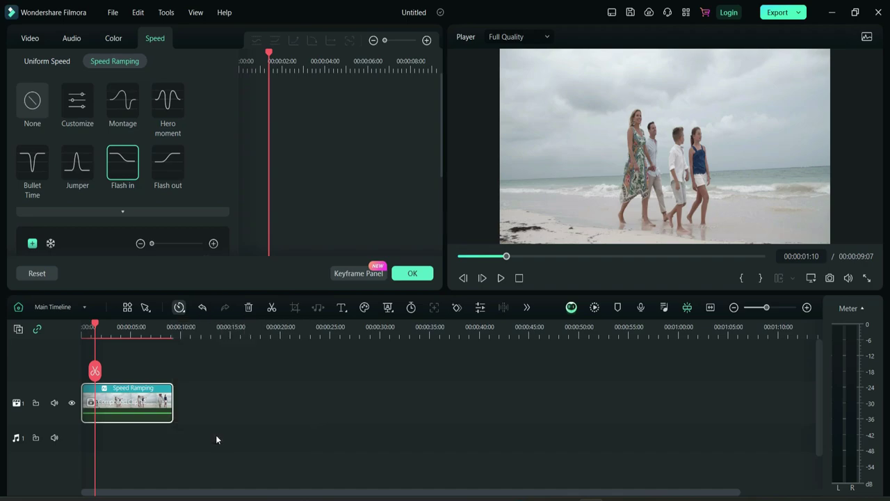
pyautogui.click(506, 263)
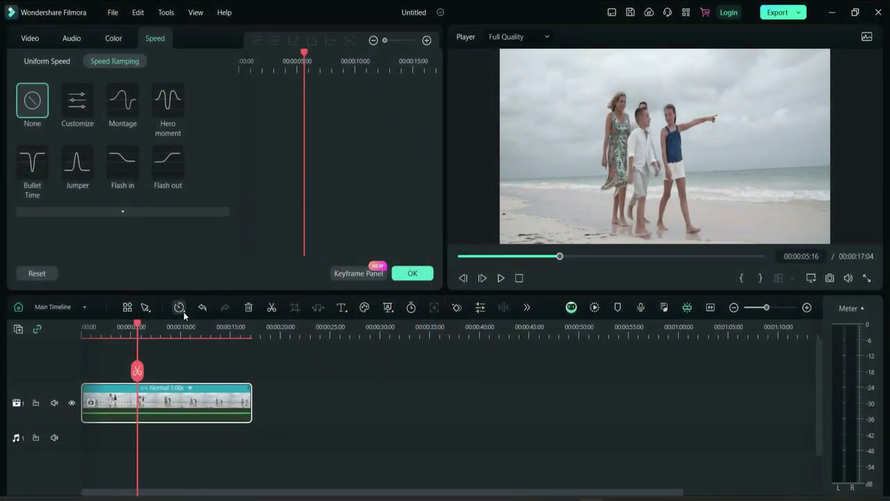
# - Turn reverse playback back off and rewind to the clip's start
pyautogui.click(179, 308)
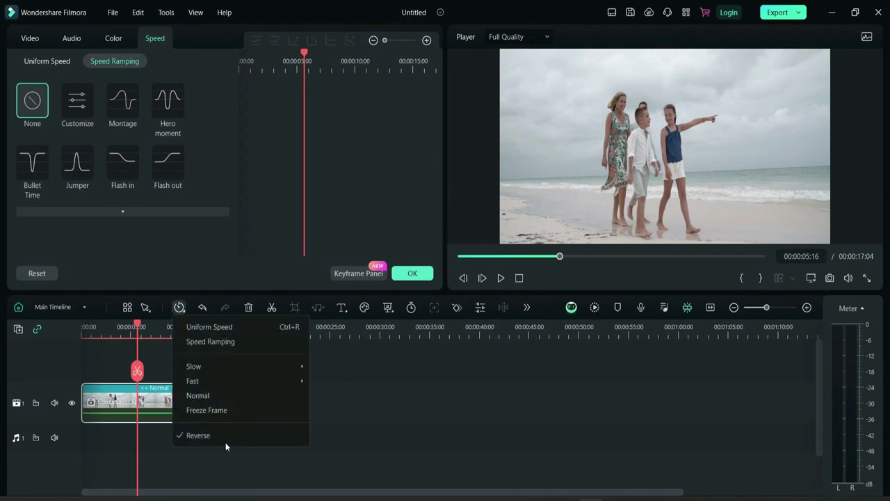
pyautogui.click(217, 435)
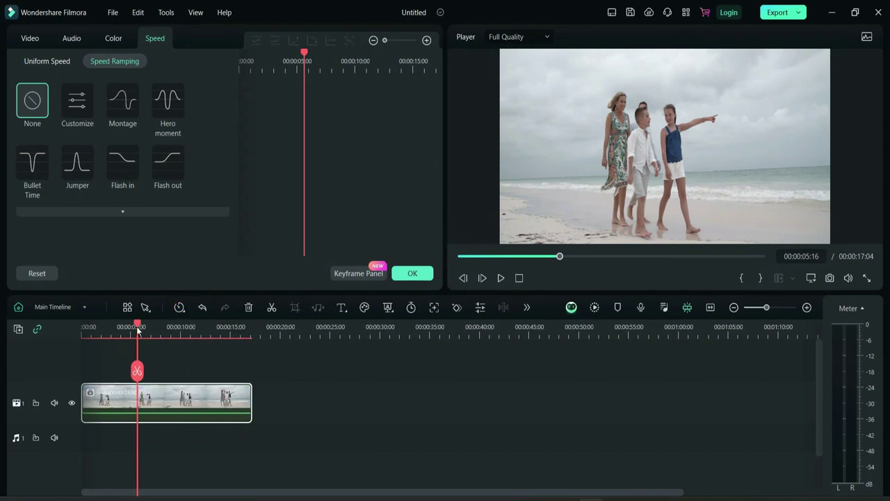
pyautogui.moveTo(137, 326); pyautogui.dragTo(65, 337)
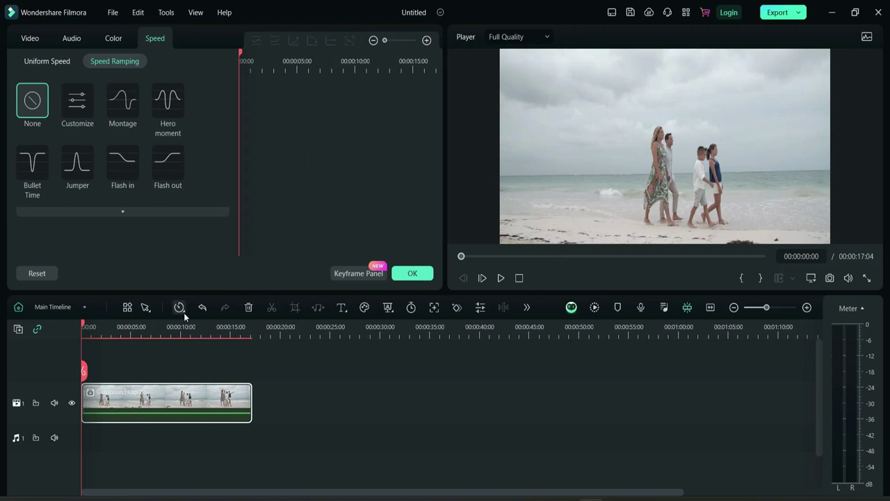
# - Add a freeze frame to the beach clip and play it back to check
pyautogui.click(183, 313)
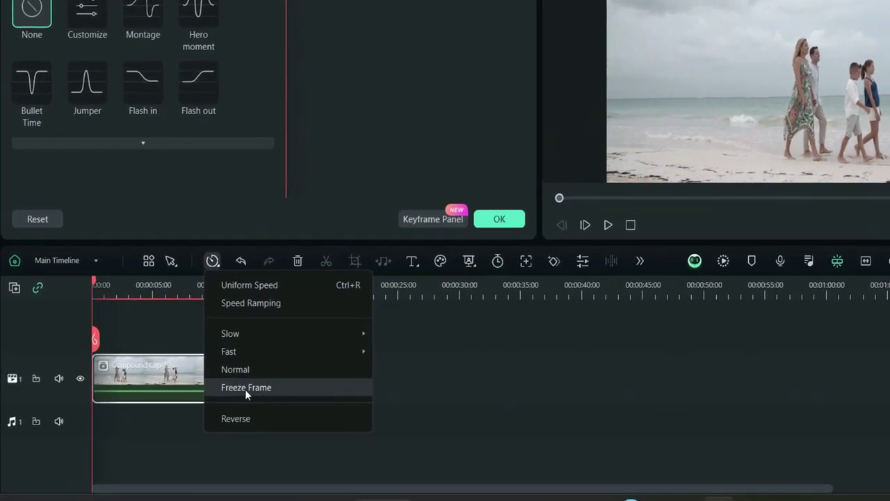
pyautogui.click(291, 366)
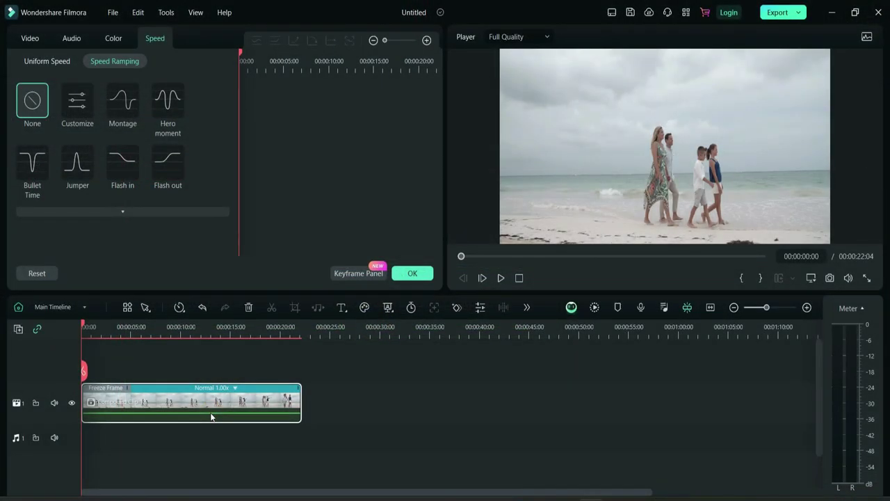
pyautogui.press('space')
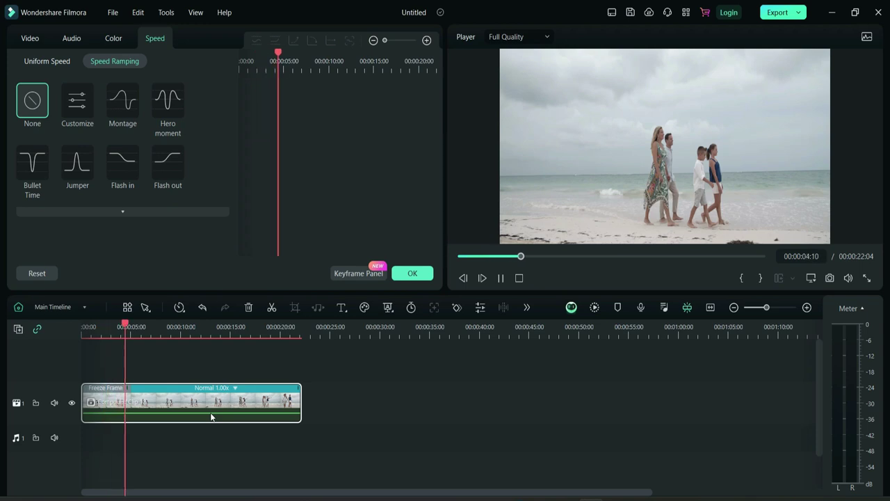
pyautogui.press('space')
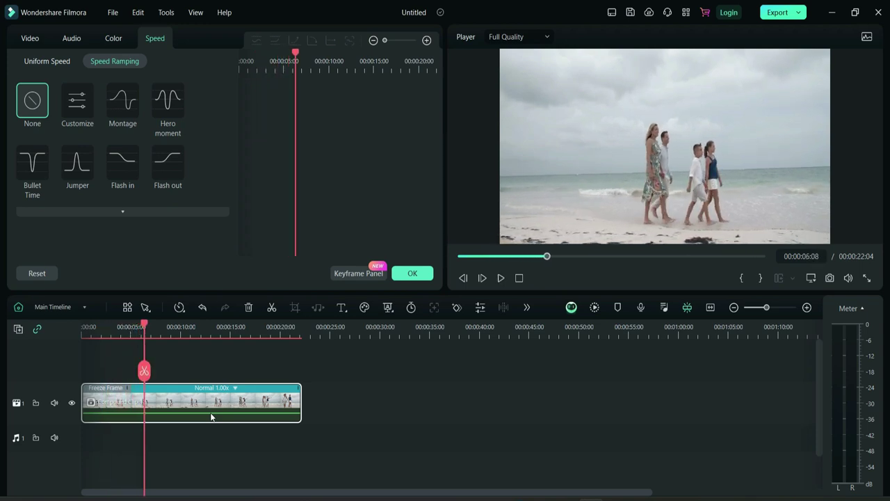
pyautogui.press('space')
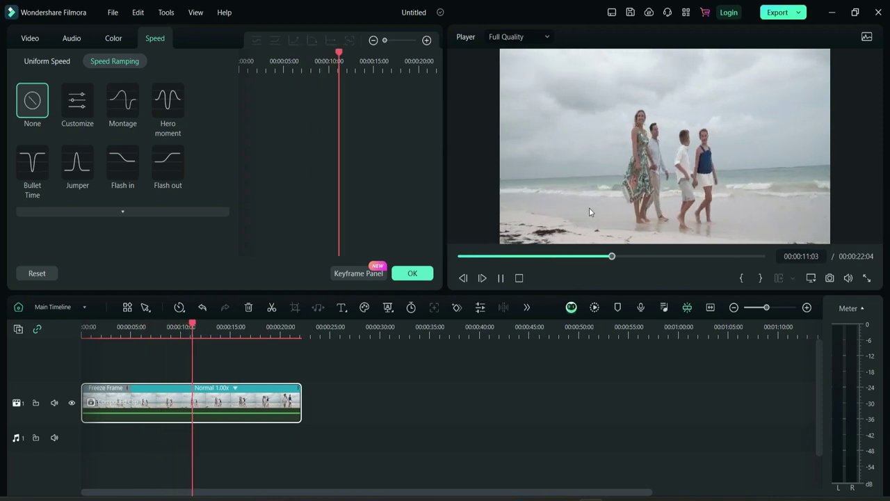
pyautogui.press('space')
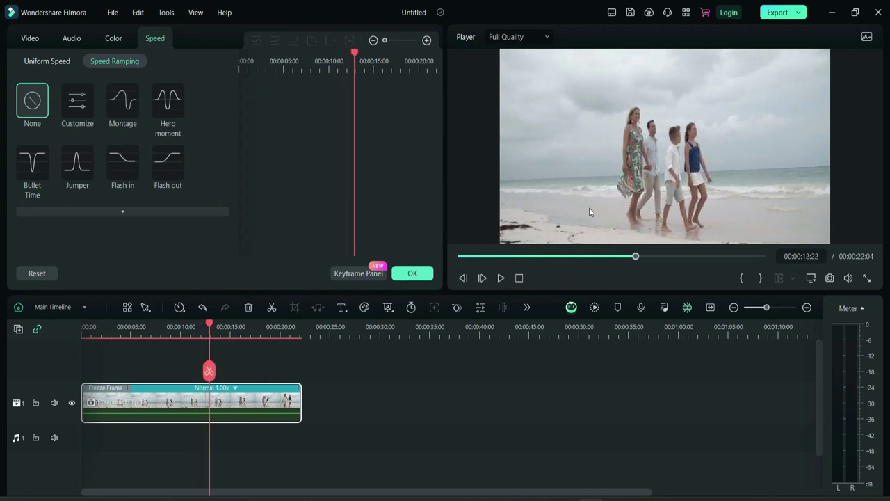
pyautogui.press('space')
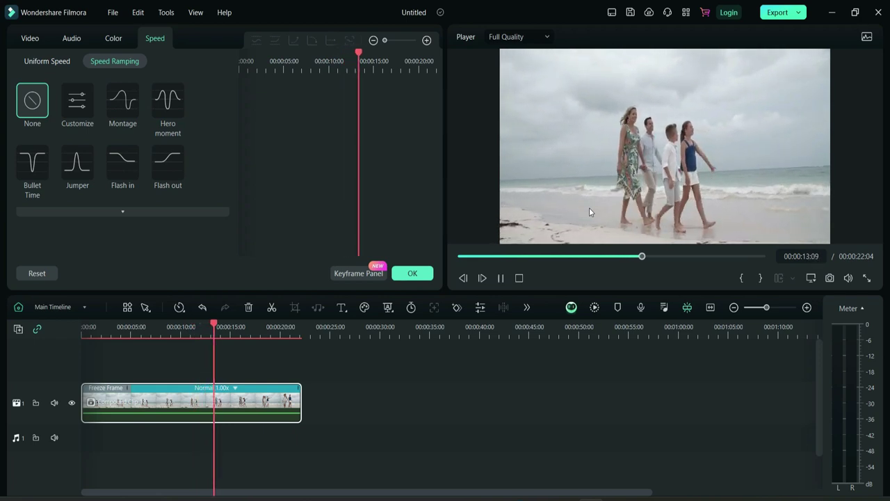
pyautogui.press('space')
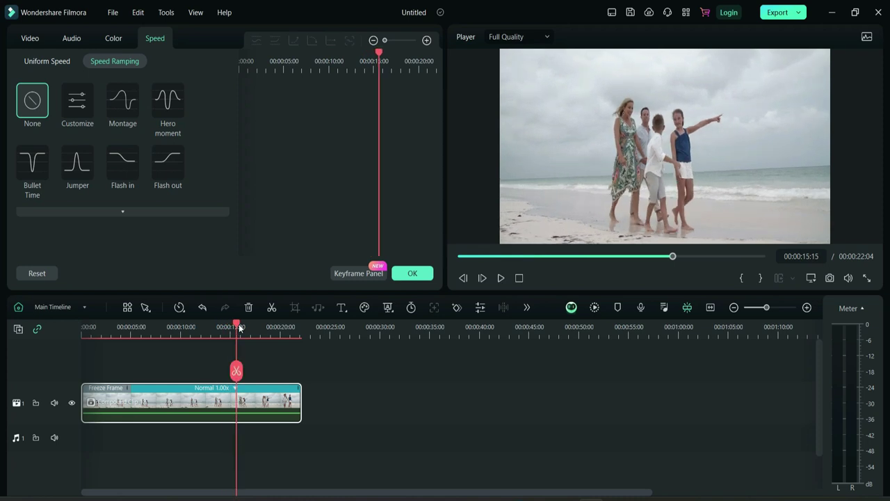
# - Replay the clip from the start, then reset it to Normal speed under Uniform Speed
pyautogui.scroll(-3, 239, 328)
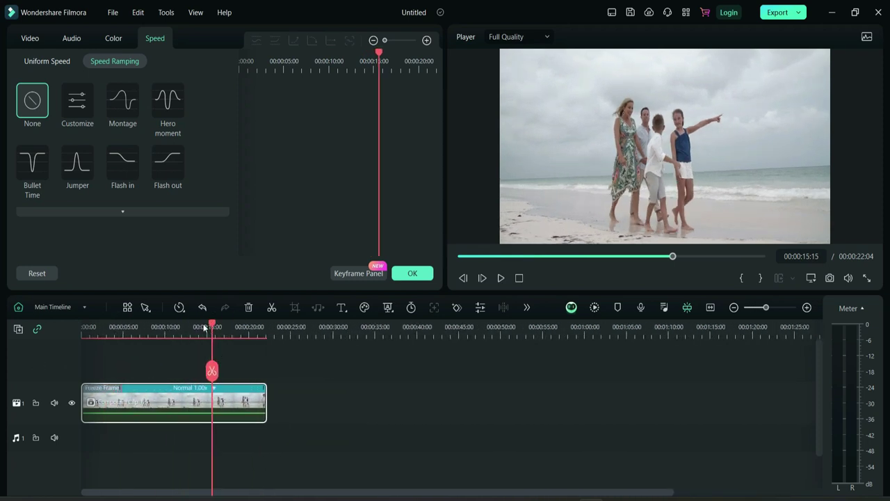
pyautogui.press('Home')
pyautogui.press('space')
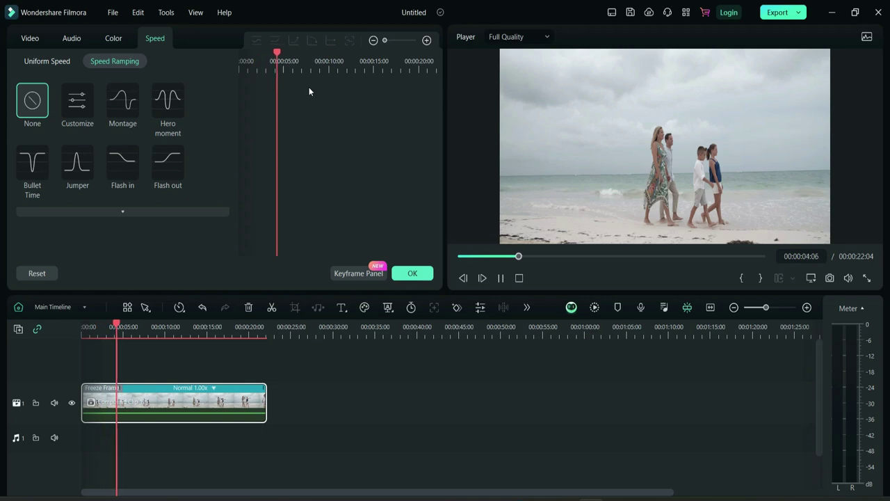
pyautogui.press('space')
pyautogui.click(46, 61)
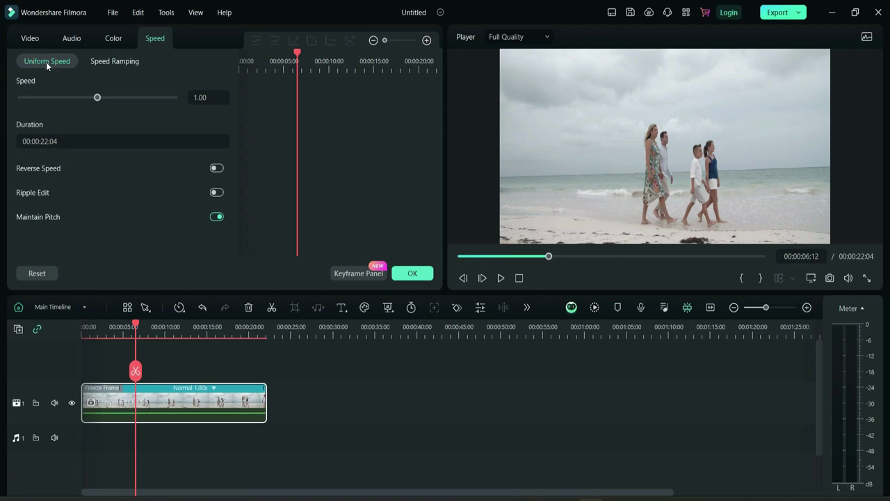
pyautogui.click(179, 307)
pyautogui.click(218, 393)
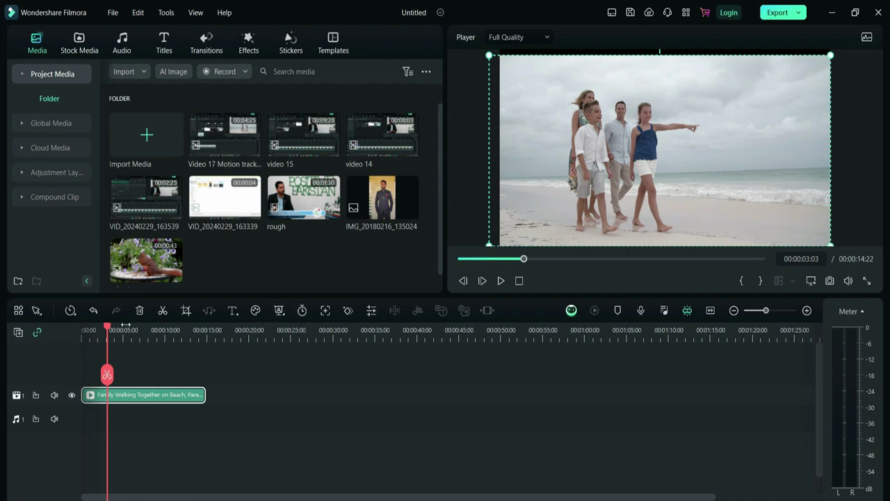
# - Apply the Fast 4x speed preset, shrinking the clip to 3:18, and play it from the start
pyautogui.click(70, 310)
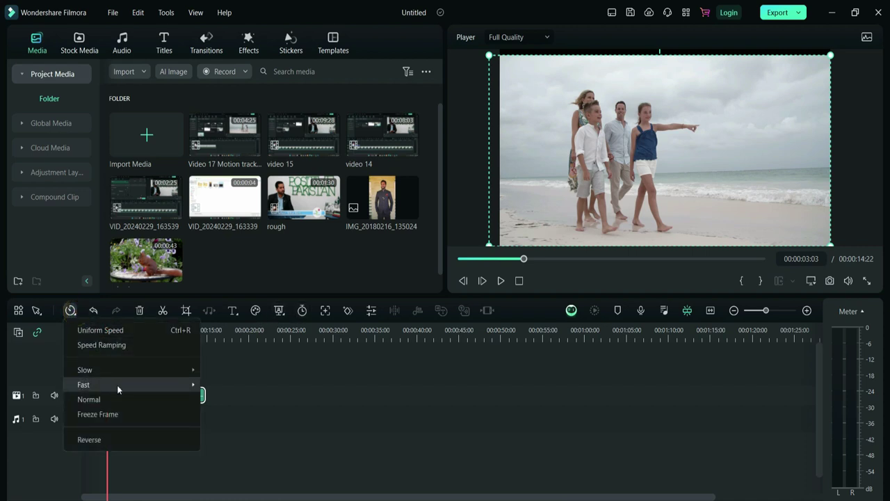
pyautogui.moveTo(117, 385)
pyautogui.click(235, 399)
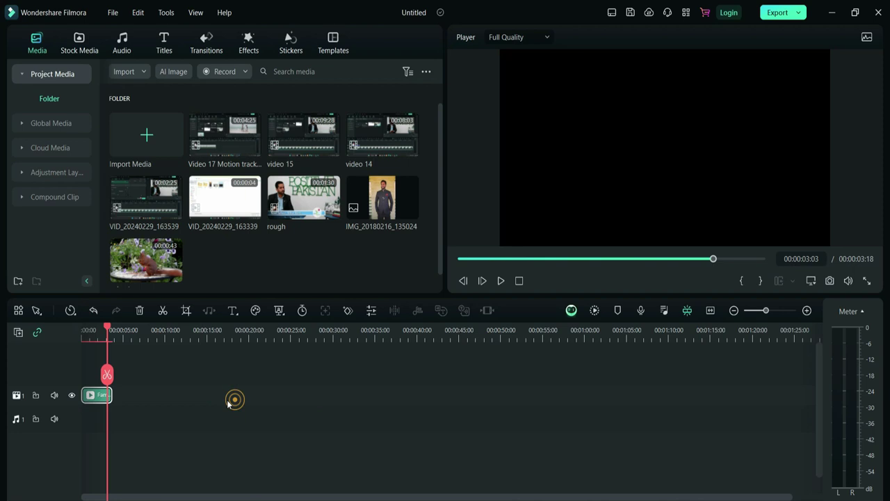
pyautogui.moveTo(109, 332); pyautogui.dragTo(70, 337)
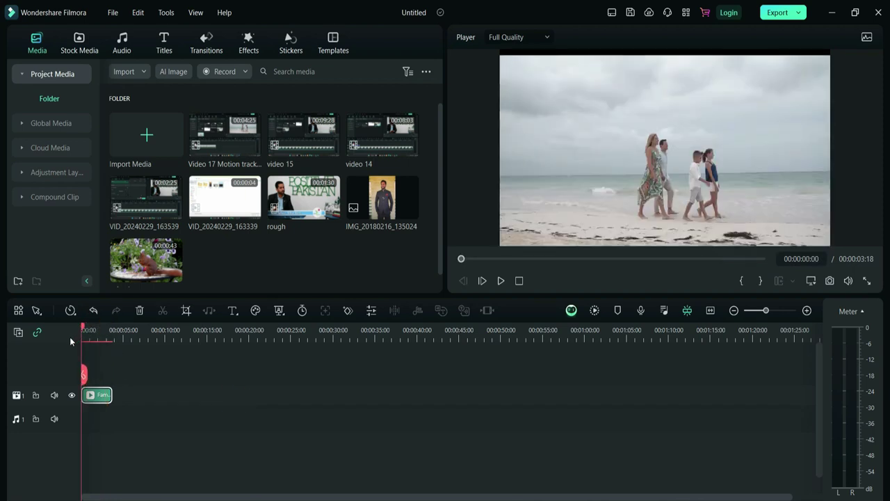
pyautogui.press('space')
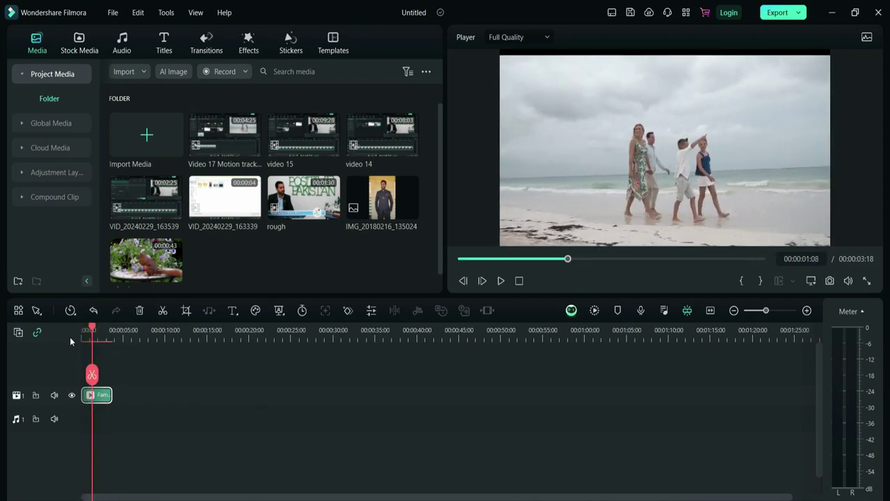
pyautogui.press('space')
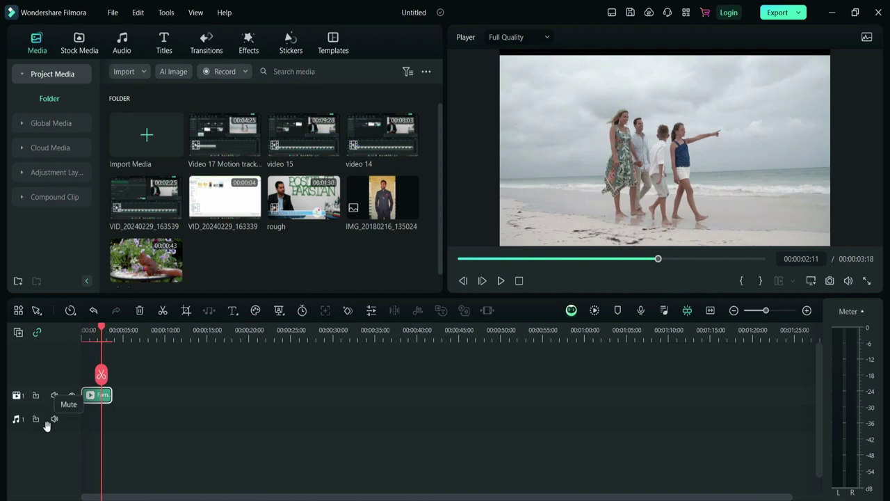
# - Set AI Frame Interpolation to Optical Flow, render a preview, and play the 4x clip
pyautogui.doubleClick(90, 400)
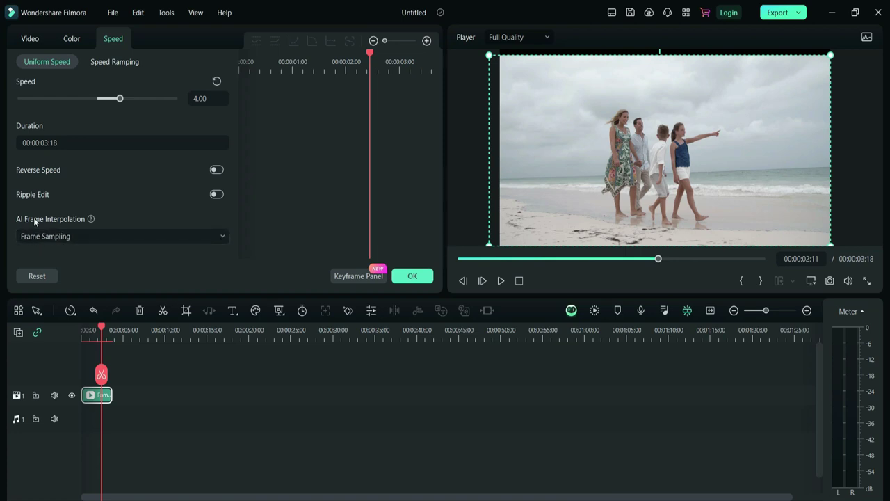
pyautogui.click(84, 236)
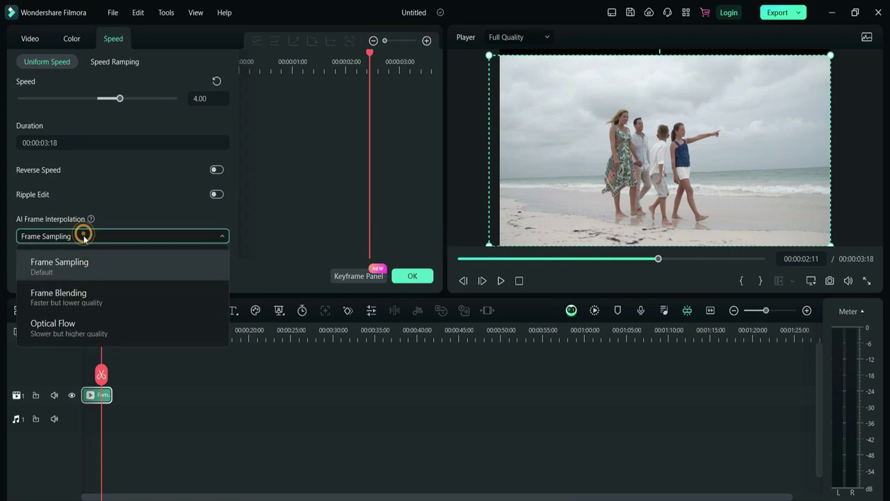
pyautogui.click(83, 328)
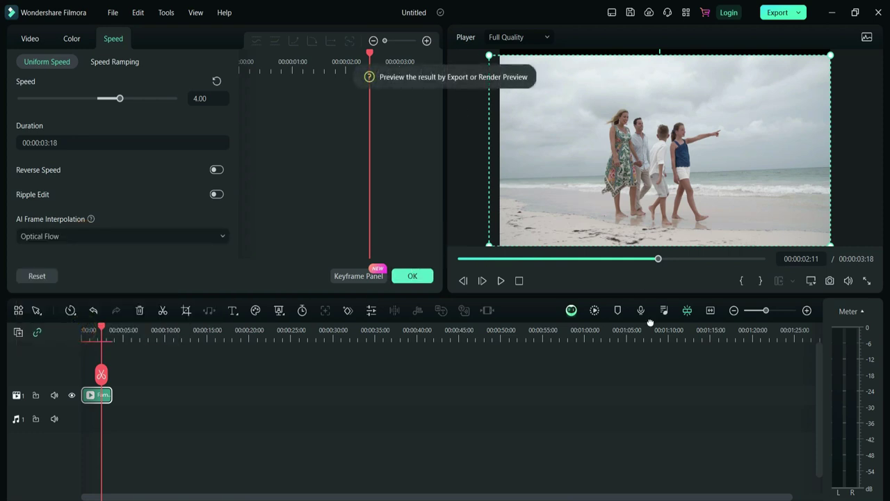
pyautogui.click(594, 310)
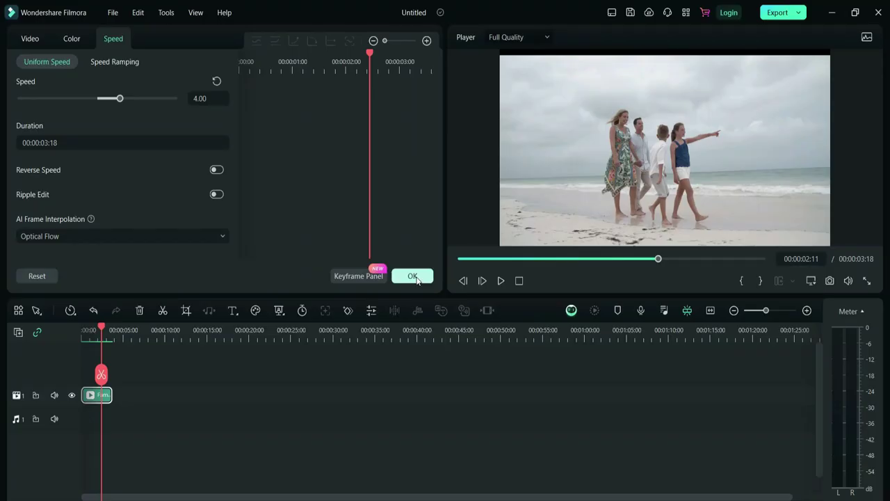
pyautogui.click(413, 277)
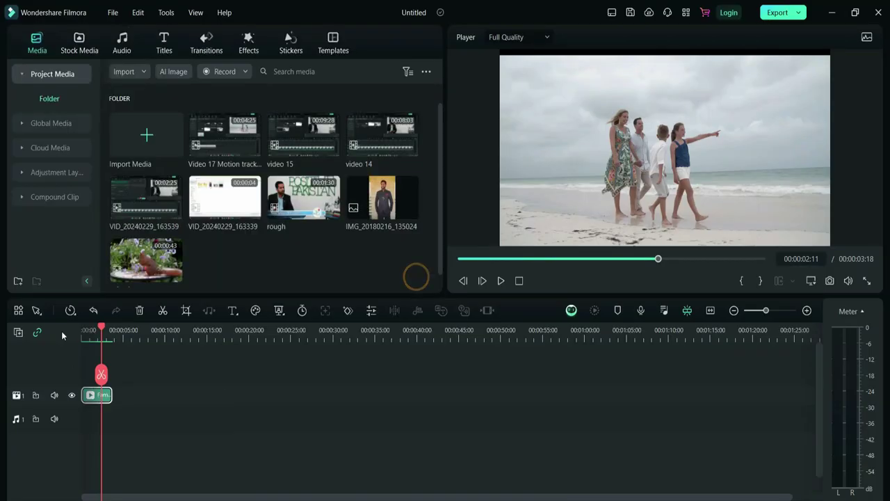
pyautogui.moveTo(101, 326); pyautogui.dragTo(82, 327)
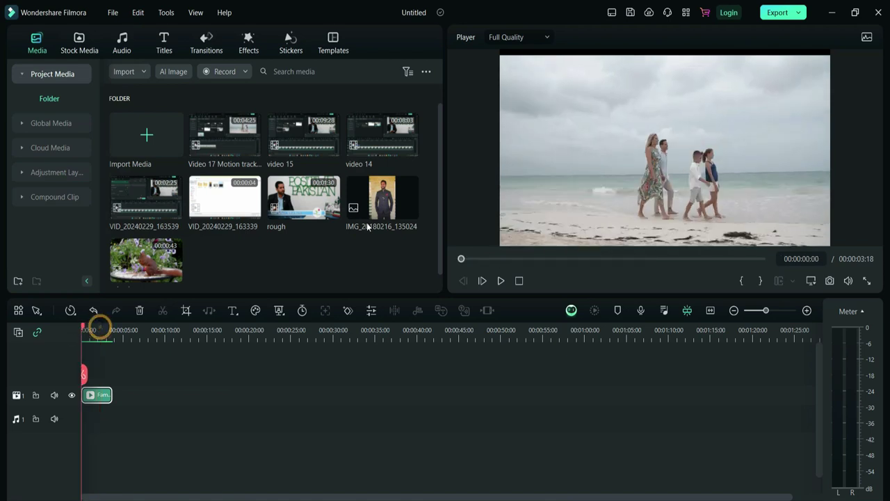
pyautogui.click(500, 280)
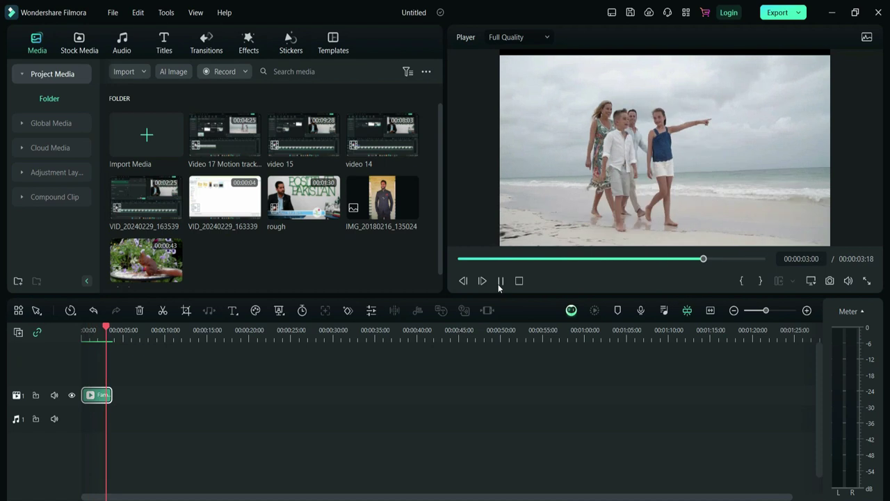
pyautogui.click(498, 283)
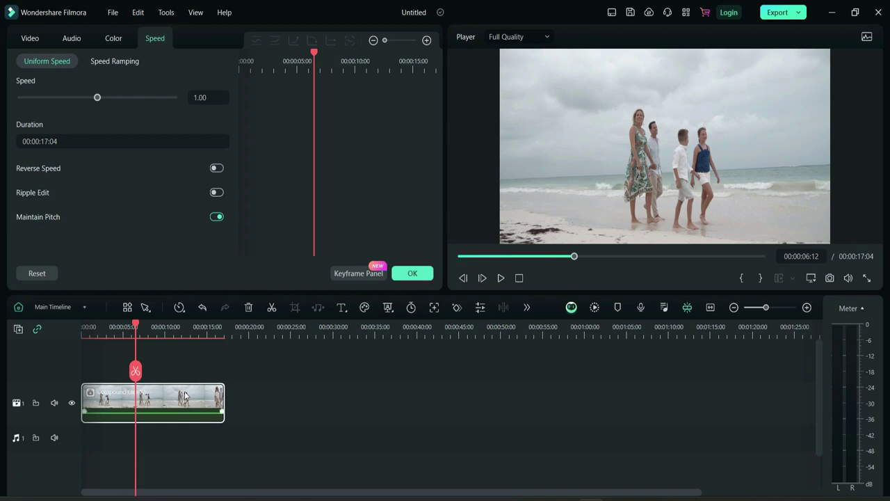
# - Swap the compound clip for the 'rough' clip from Project Media and enable Maintain Pitch
pyautogui.press('Delete')
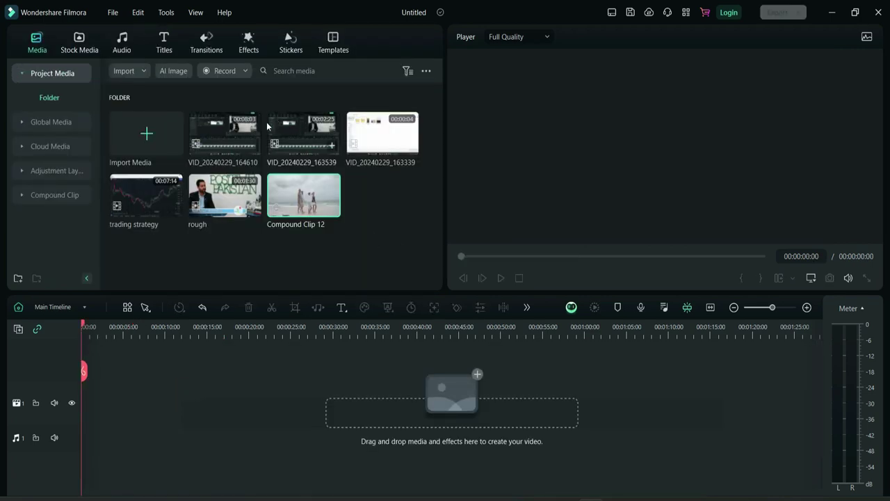
pyautogui.moveTo(222, 201); pyautogui.dragTo(69, 406)
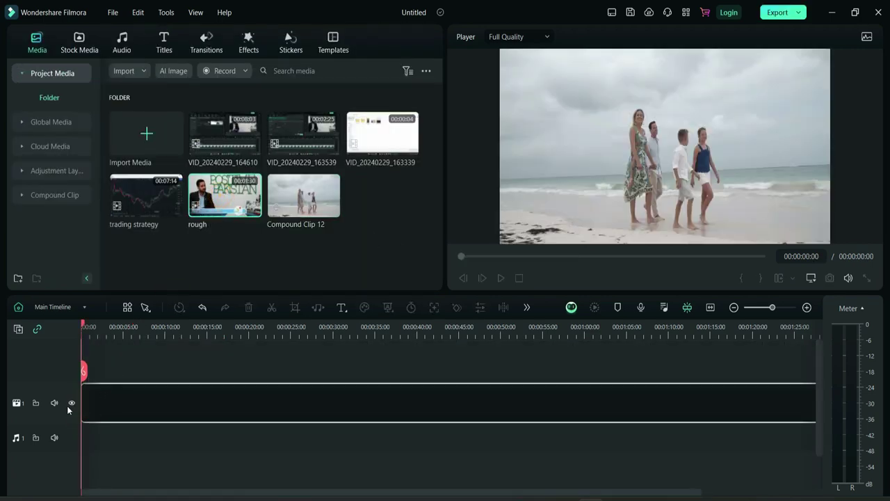
pyautogui.doubleClick(228, 410)
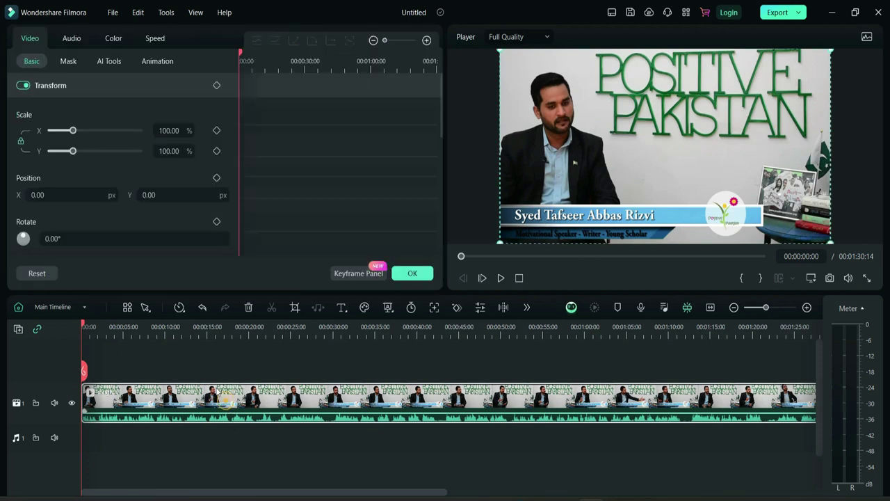
pyautogui.click(154, 38)
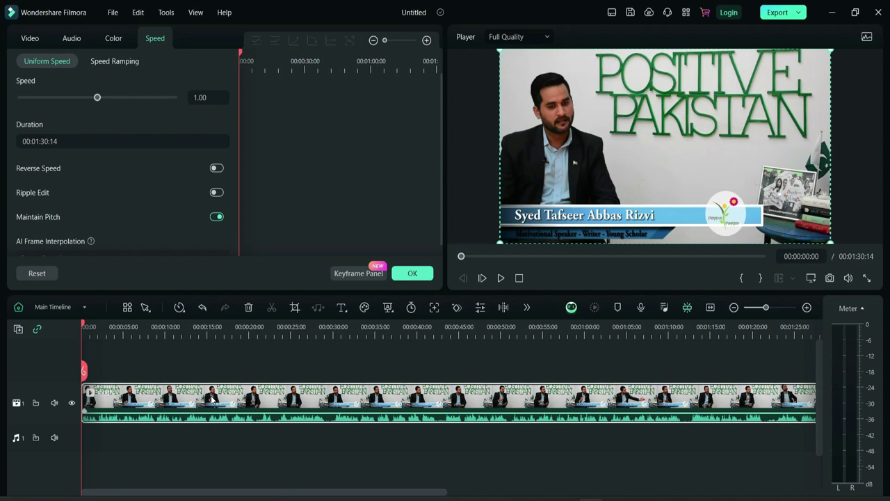
pyautogui.click(219, 217)
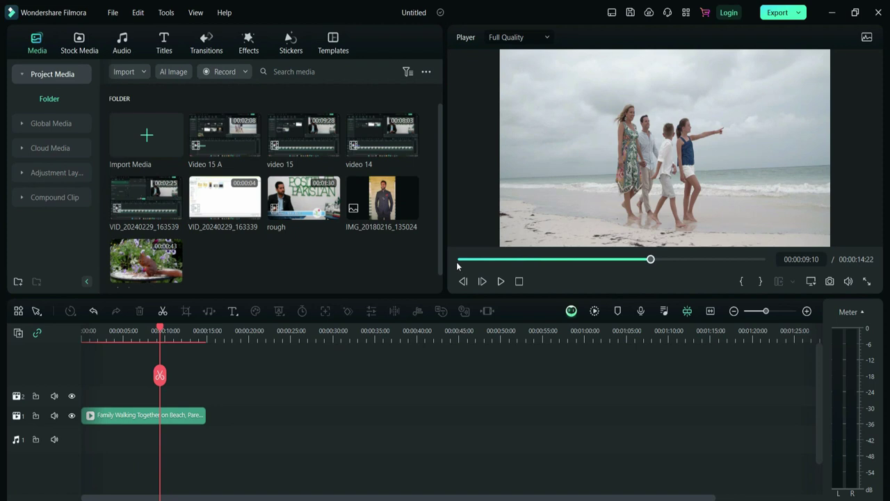
# - Reset motion tracking, fit the box to the woman's head, and track it through the clip
pyautogui.click(458, 260)
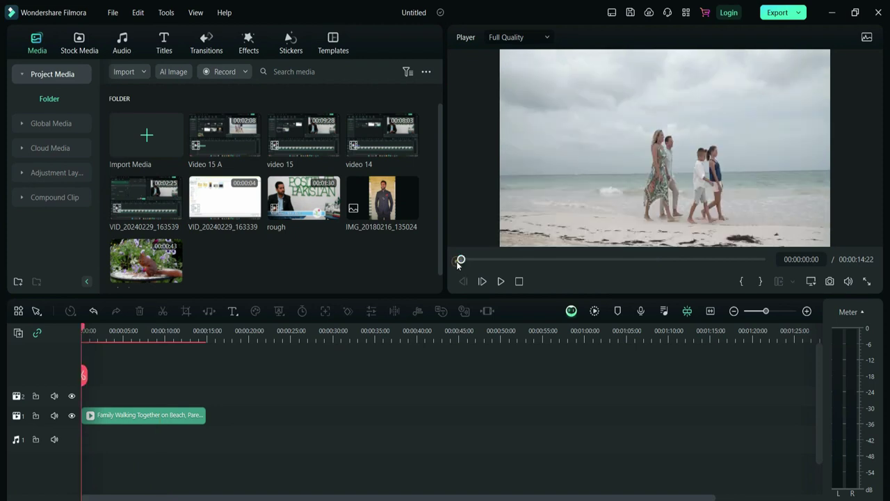
pyautogui.doubleClick(125, 420)
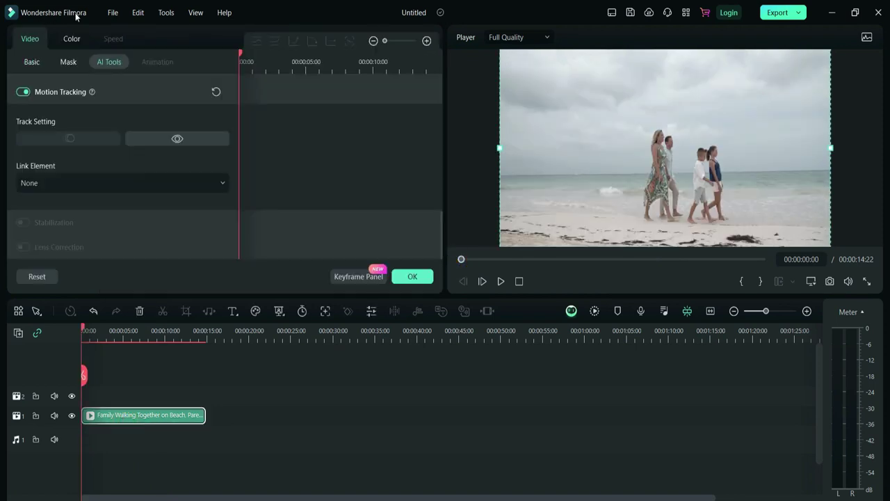
pyautogui.click(23, 92)
pyautogui.click(501, 257)
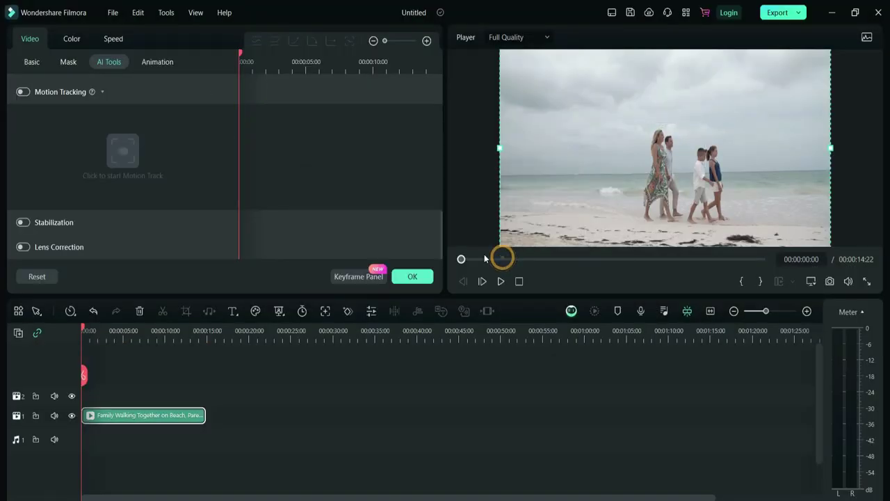
pyautogui.click(24, 94)
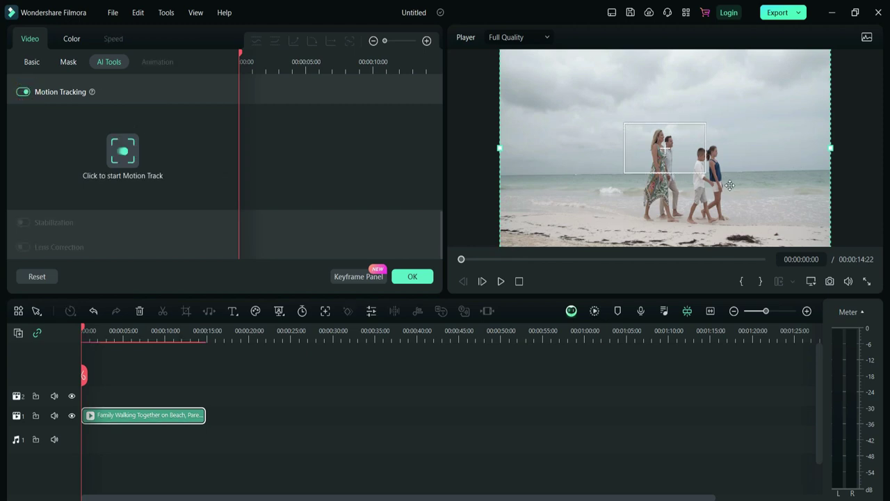
pyautogui.moveTo(706, 171); pyautogui.dragTo(672, 145)
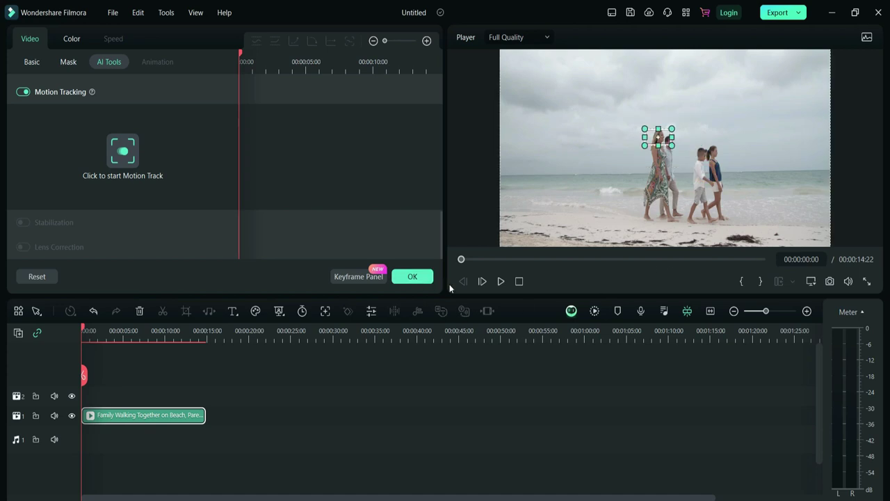
pyautogui.click(414, 276)
pyautogui.doubleClick(119, 415)
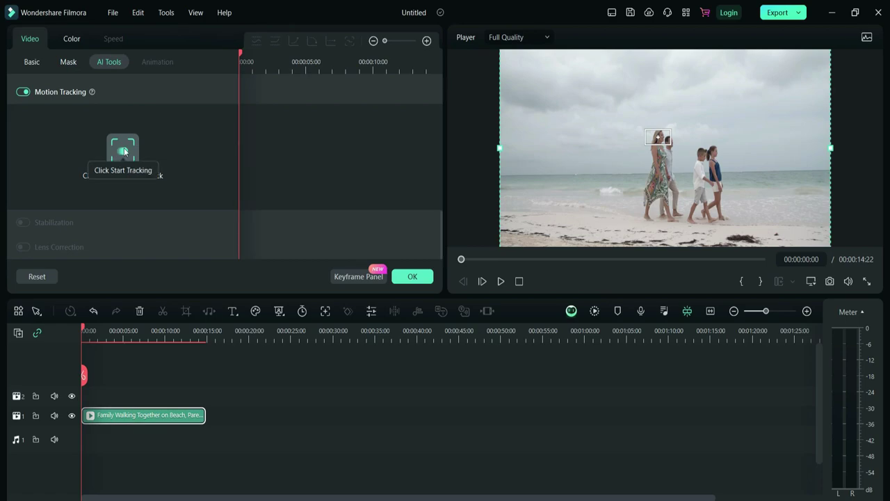
pyautogui.click(124, 148)
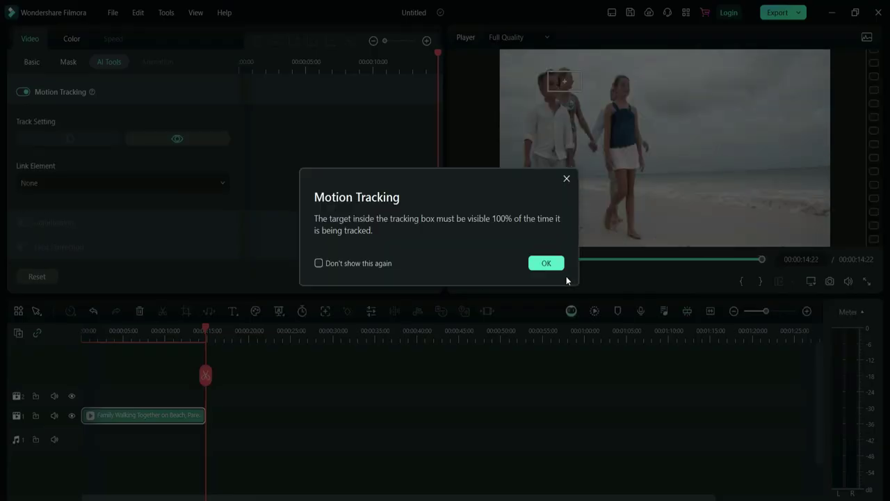
pyautogui.click(545, 265)
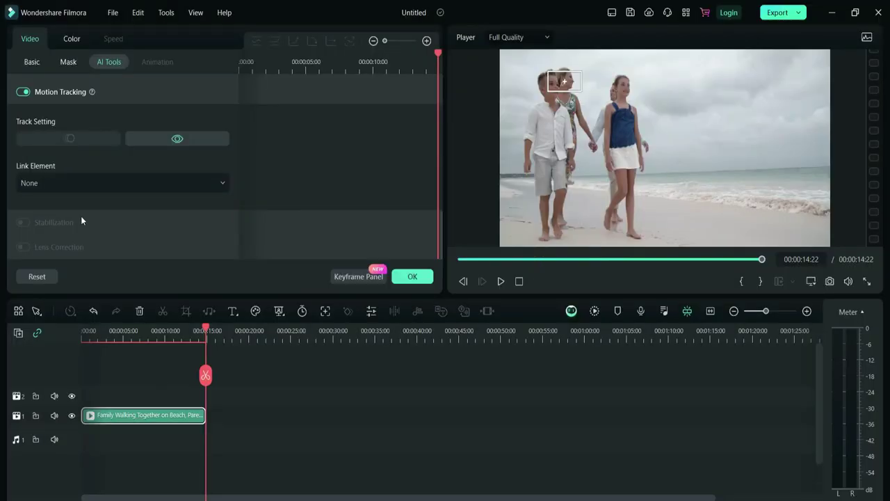
# - Link a mosaic to the tracked head, shrink it to cover the head, and preview playback
pyautogui.click(75, 181)
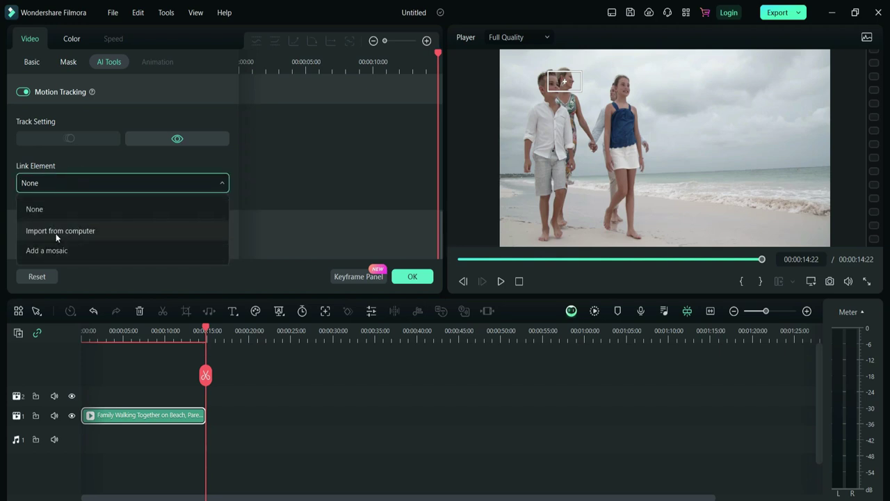
pyautogui.click(64, 250)
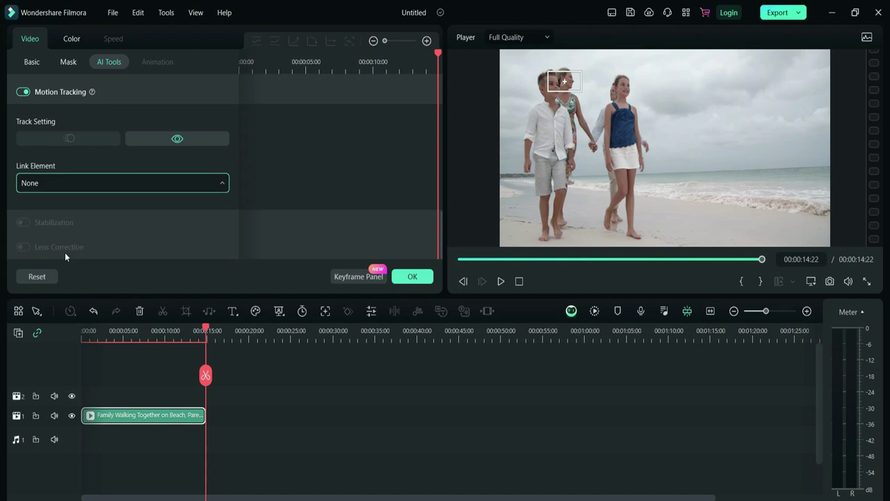
pyautogui.click(413, 276)
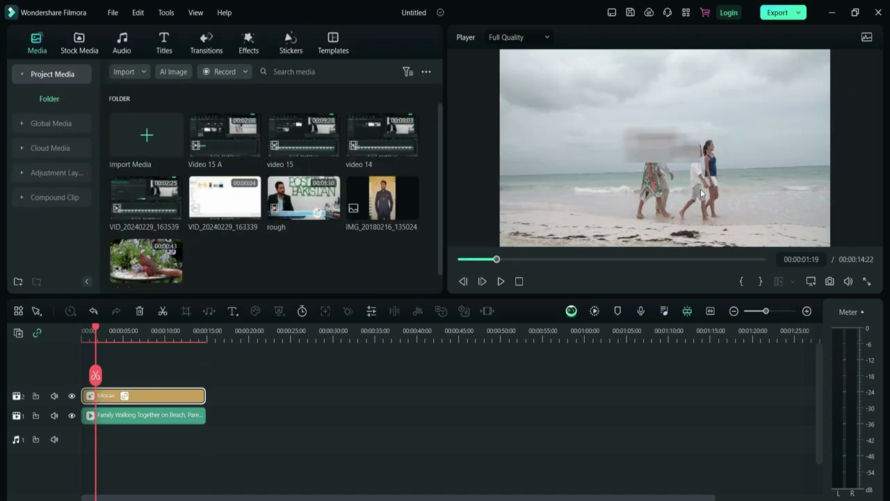
pyautogui.moveTo(700, 162); pyautogui.dragTo(651, 139)
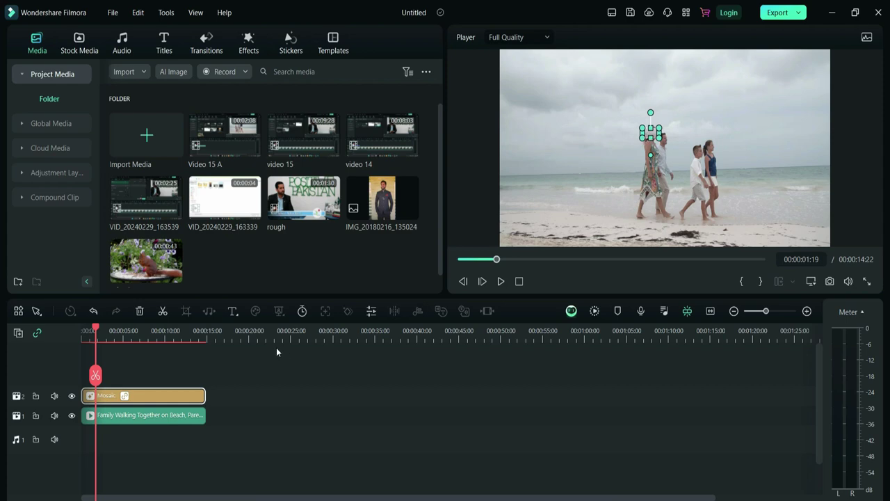
pyautogui.click(83, 329)
pyautogui.press('space')
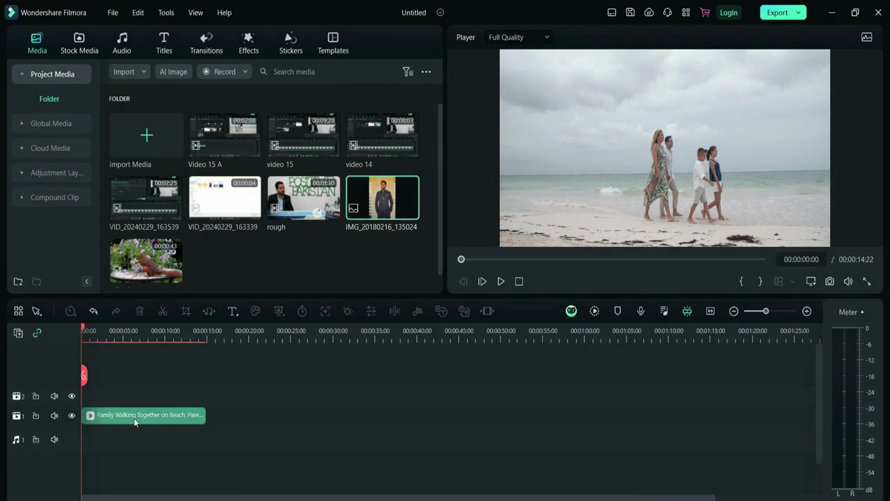
pyautogui.doubleClick(133, 417)
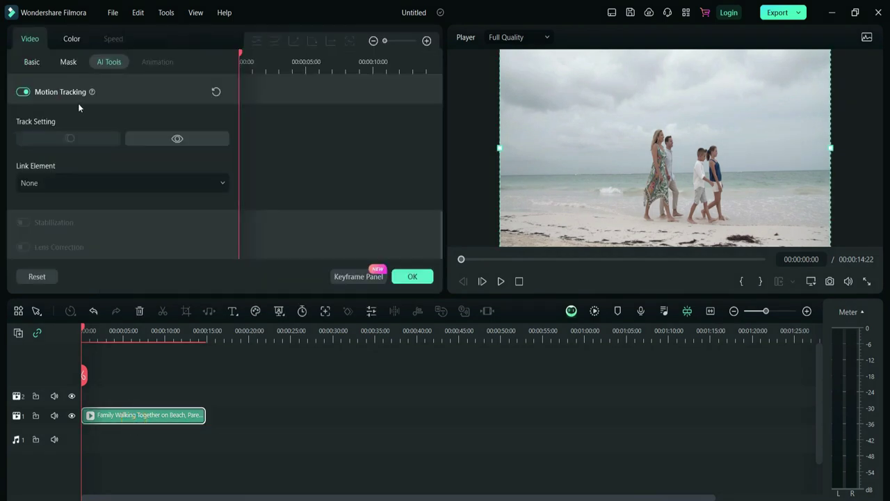
pyautogui.click(62, 183)
pyautogui.click(102, 165)
pyautogui.click(90, 183)
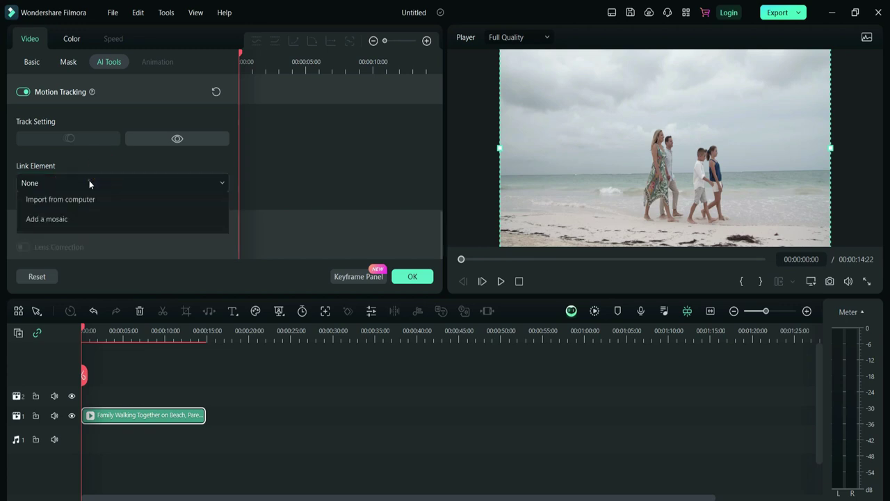
pyautogui.click(81, 229)
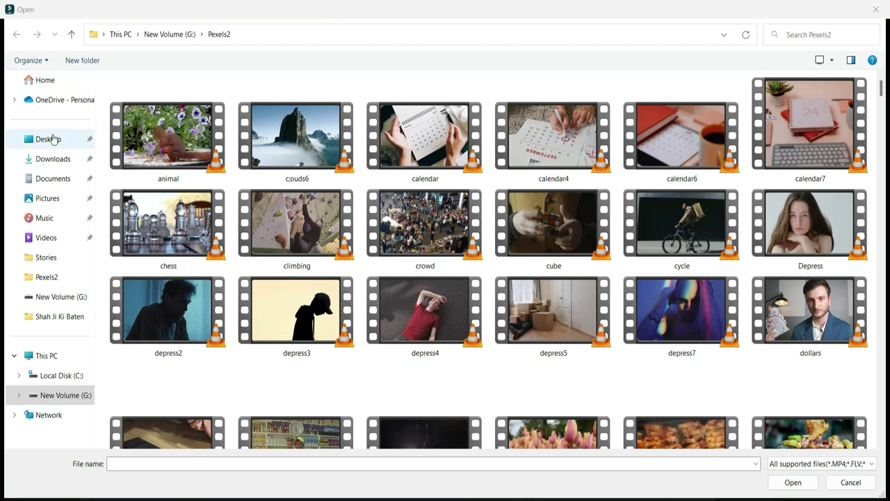
pyautogui.click(48, 139)
pyautogui.doubleClick(273, 137)
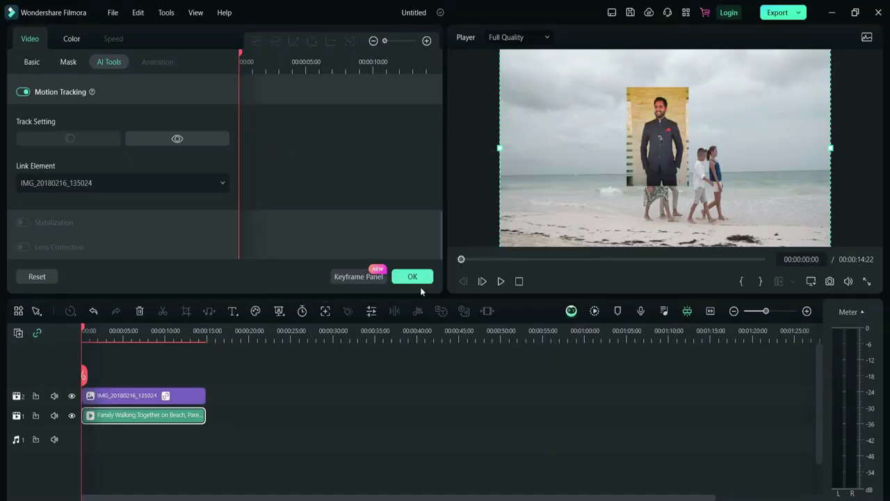
pyautogui.click(416, 280)
pyautogui.click(685, 149)
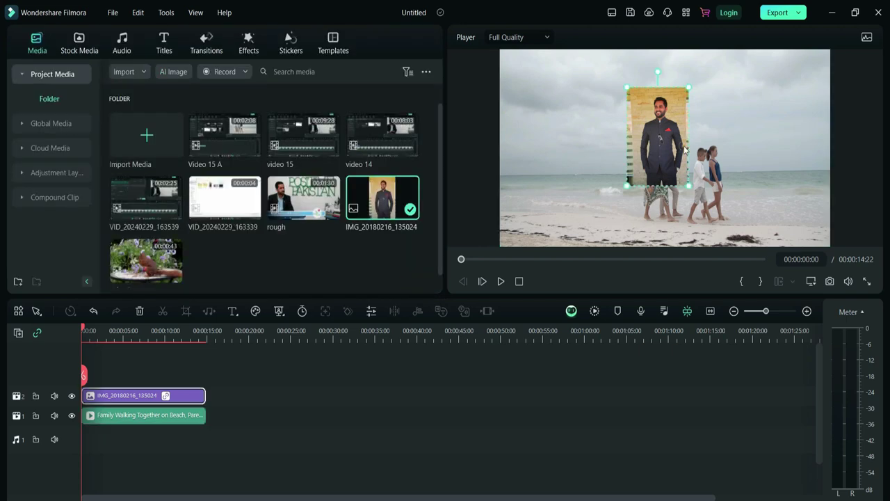
pyautogui.moveTo(625, 188); pyautogui.dragTo(677, 95)
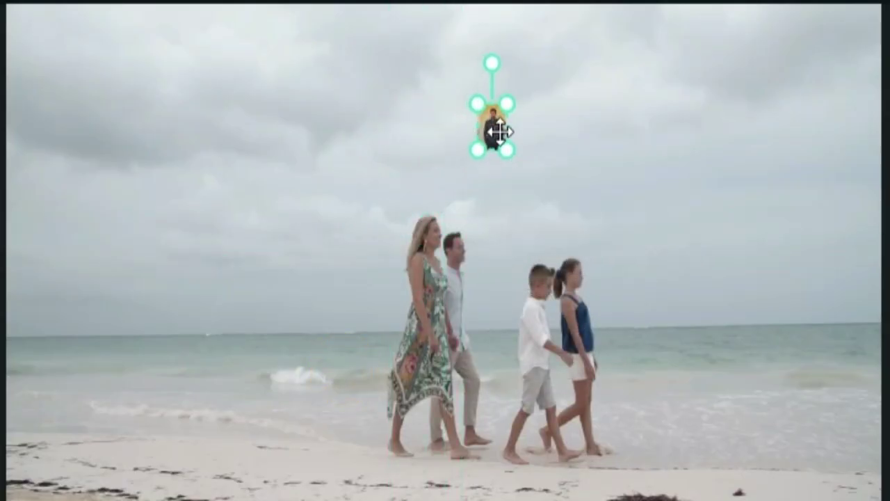
pyautogui.moveTo(498, 131); pyautogui.dragTo(438, 235)
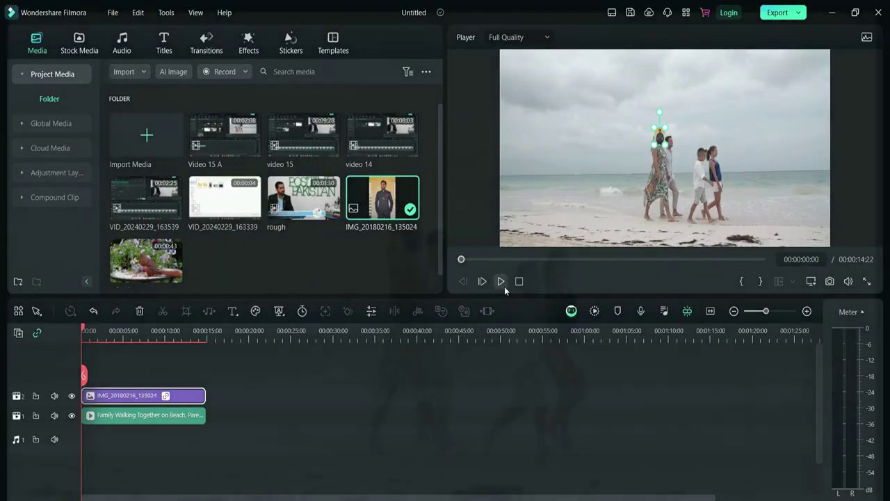
pyautogui.click(502, 283)
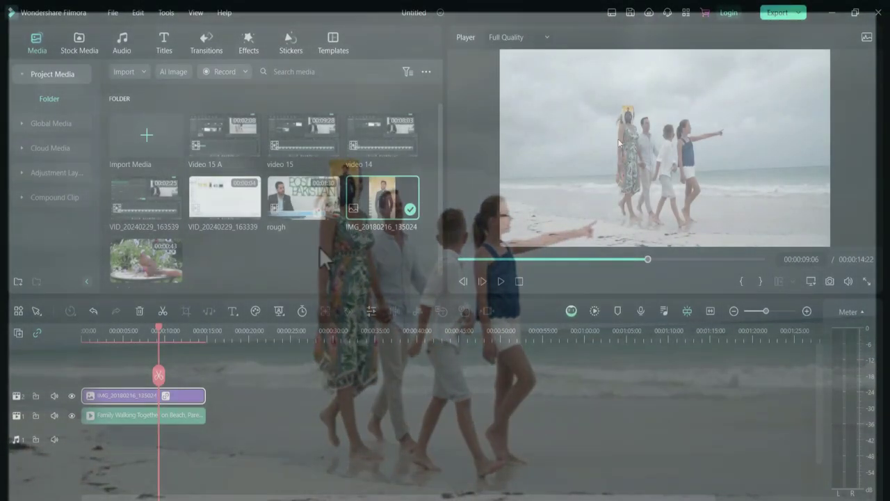
pyautogui.press('Delete')
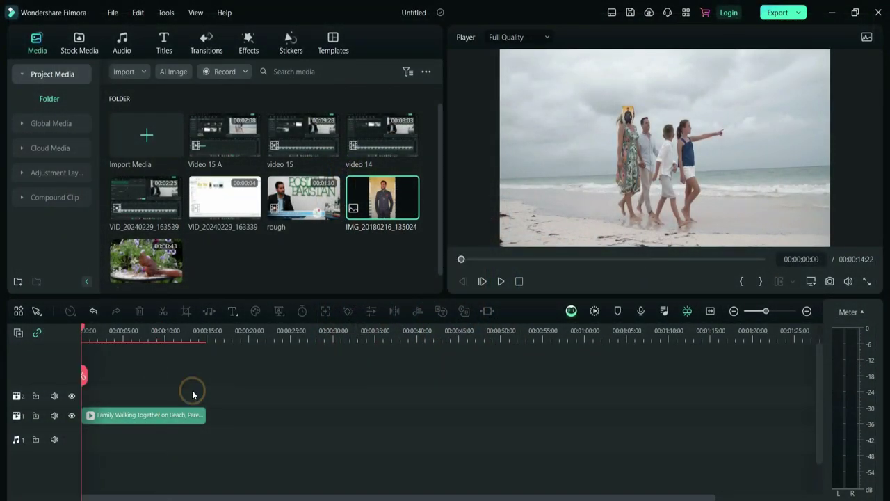
# - Add the 3D Emoji sticker above the beach clip, scale it to about 15%, and extend it to clip length
pyautogui.click(291, 43)
pyautogui.moveTo(167, 268); pyautogui.dragTo(98, 396)
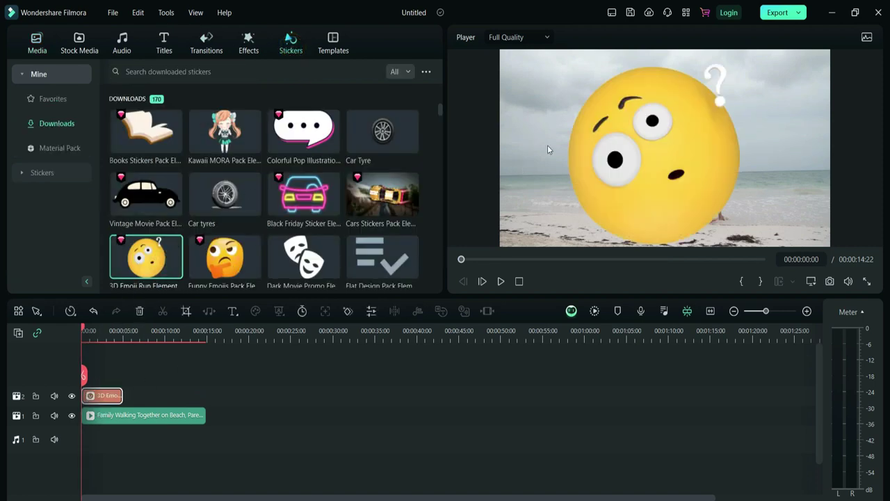
pyautogui.moveTo(567, 245); pyautogui.dragTo(660, 136)
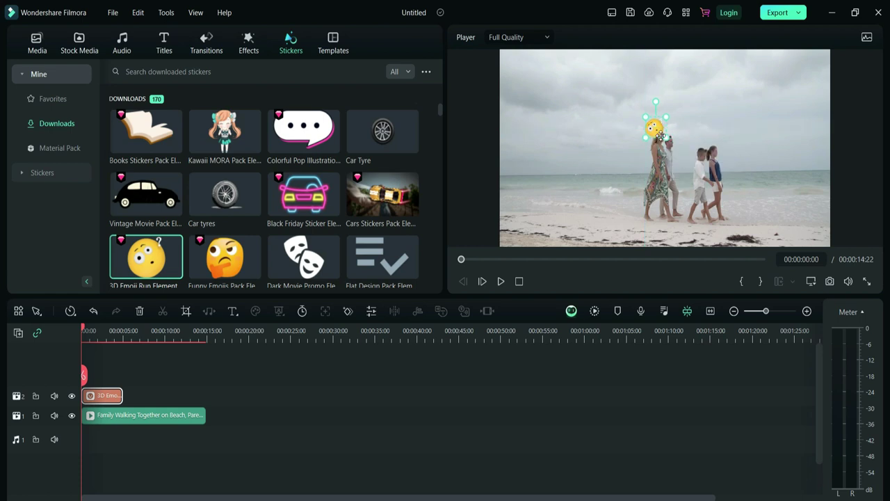
pyautogui.moveTo(122, 395); pyautogui.dragTo(205, 393)
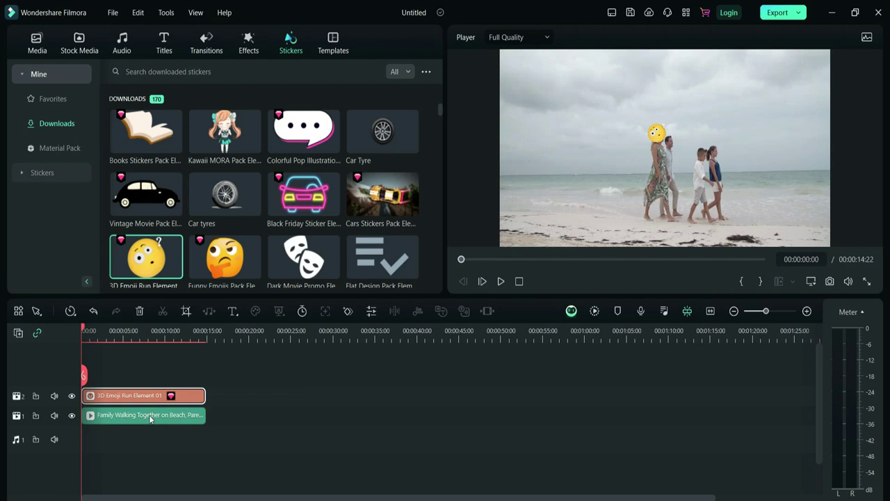
# - Link the 3D Emoji Run Element sticker to the head tracking and play to check it follows
pyautogui.doubleClick(148, 416)
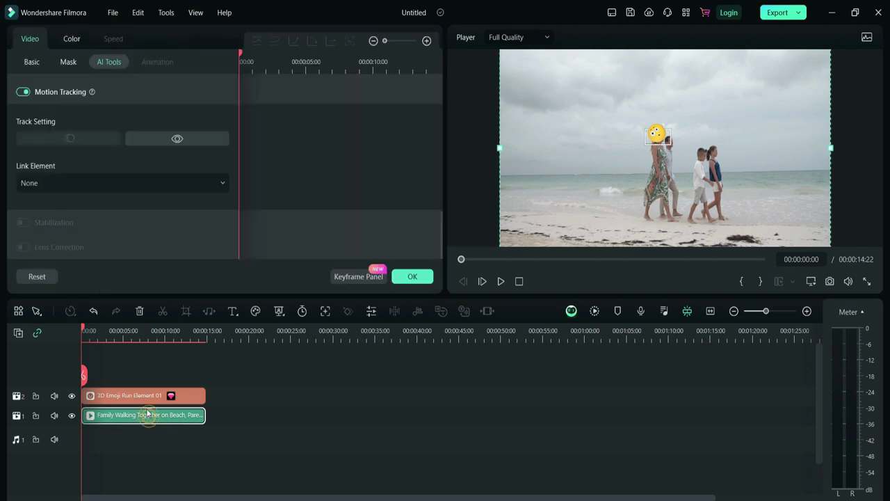
pyautogui.click(84, 182)
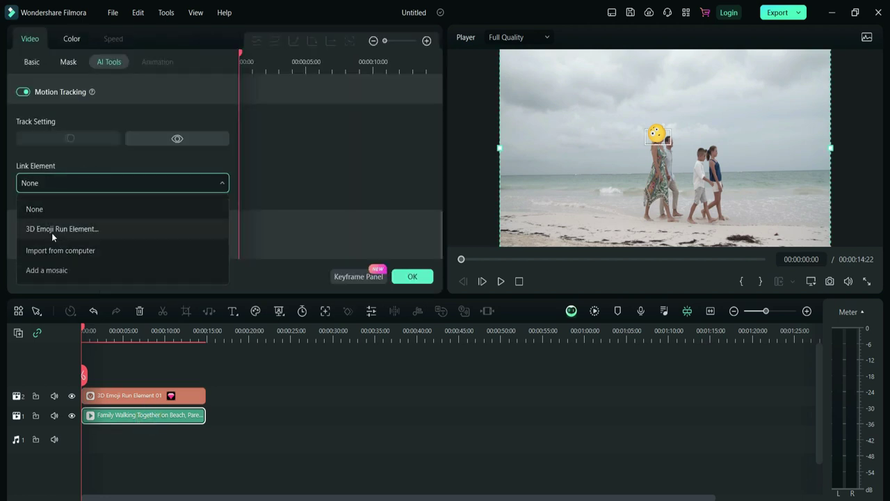
pyautogui.click(61, 230)
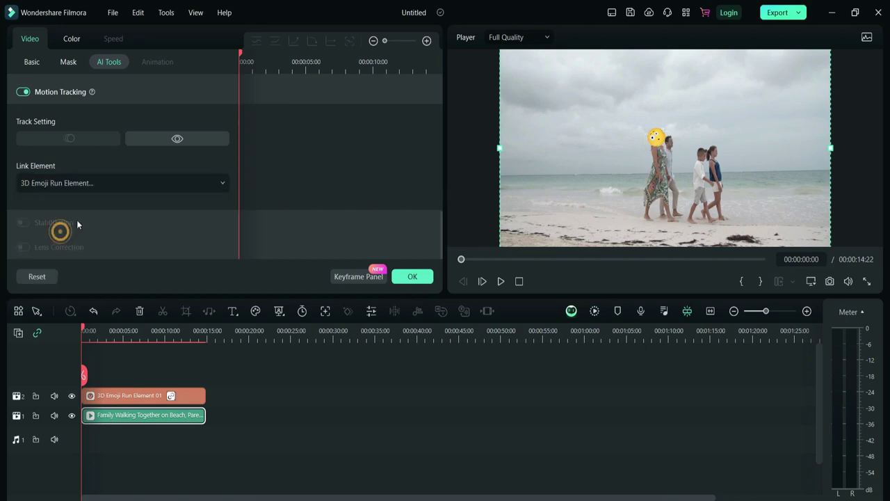
pyautogui.click(417, 280)
pyautogui.press('space')
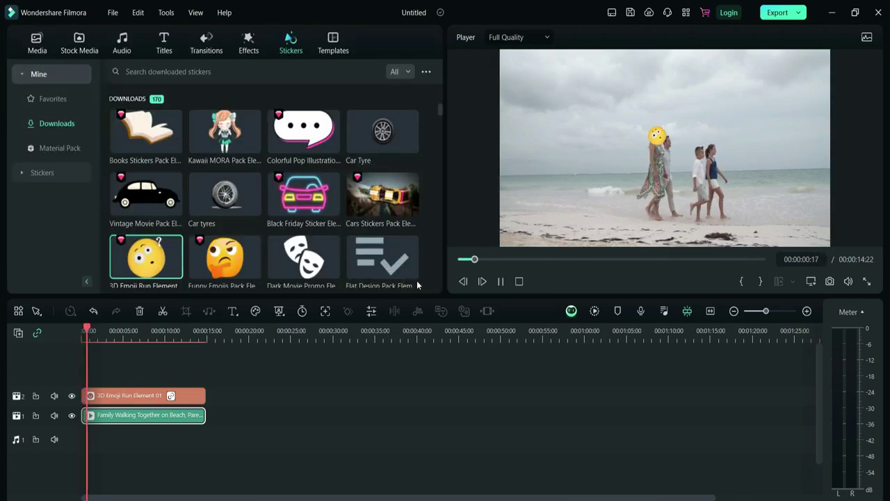
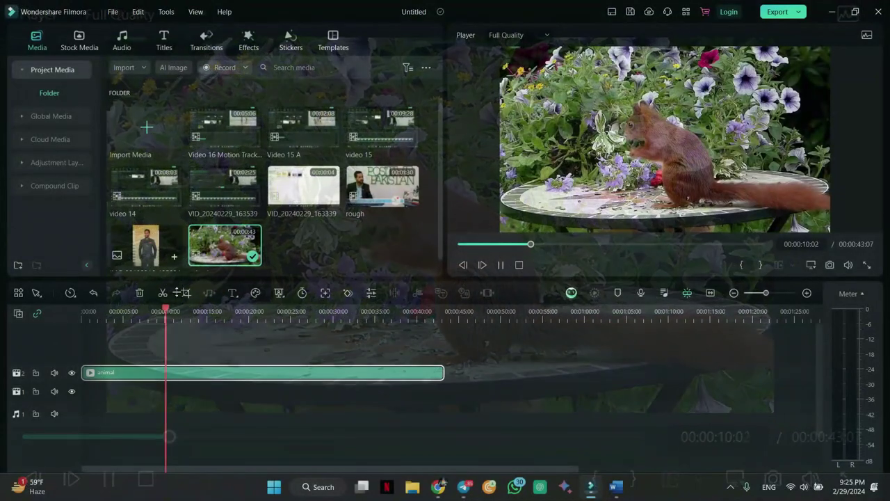
# - Split the animal clip at about 00:00:03:15 and select its short opening piece
pyautogui.click(87, 310)
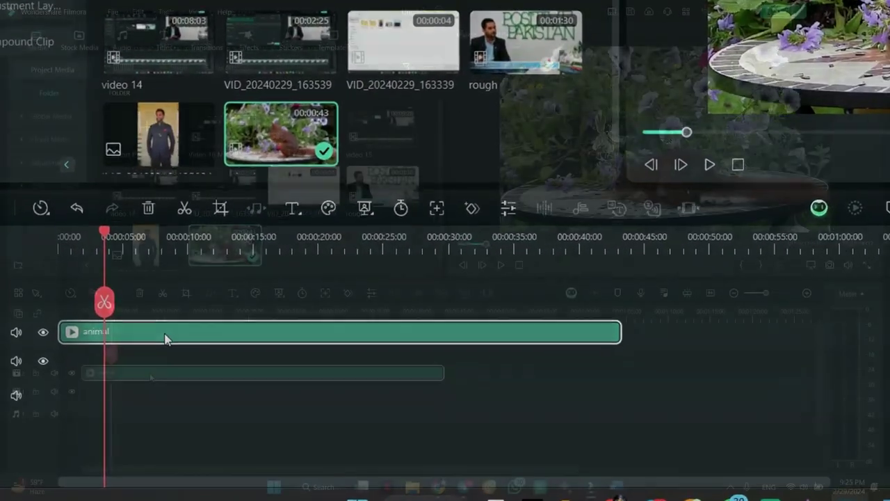
pyautogui.hotkey('ctrl', 'b')
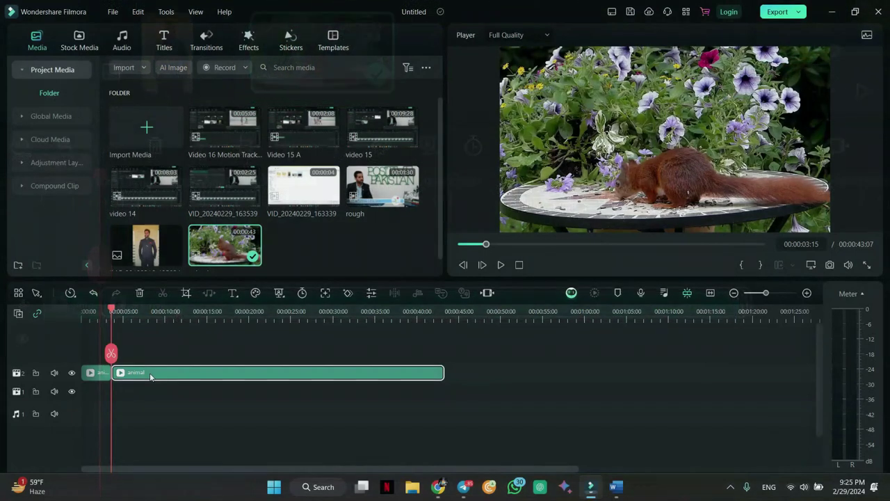
pyautogui.click(100, 376)
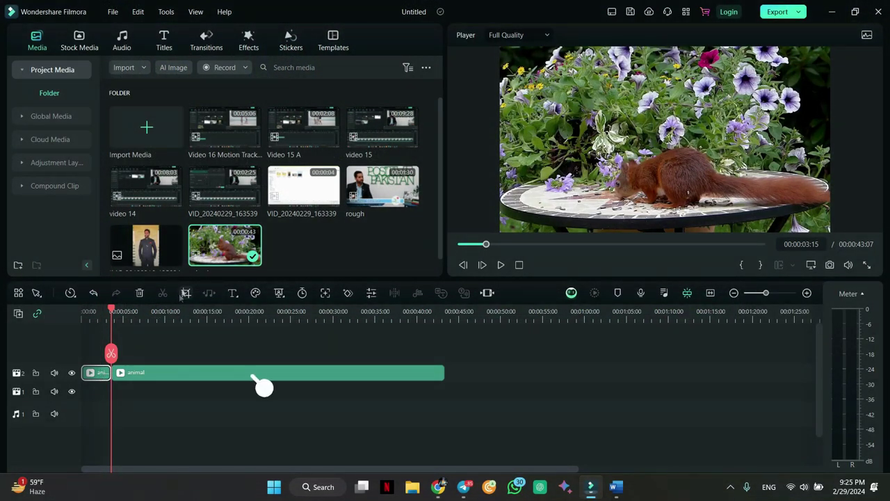
# - Crop the opening piece to a 1102x620 frame centred on the squirrel
pyautogui.click(186, 293)
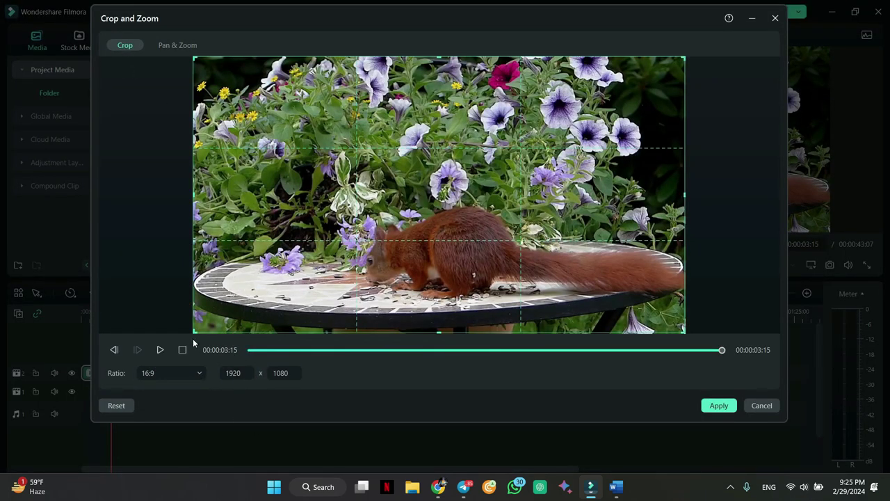
pyautogui.moveTo(195, 330); pyautogui.dragTo(401, 215)
pyautogui.moveTo(559, 146); pyautogui.dragTo(542, 203)
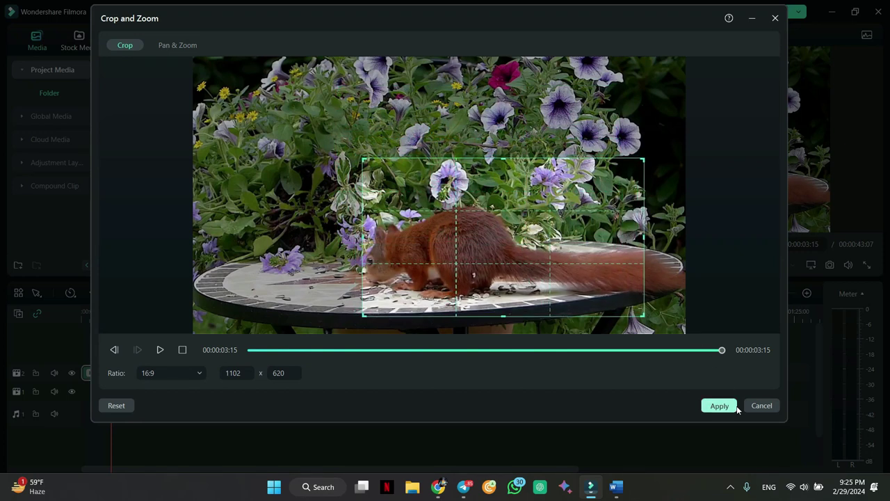
pyautogui.click(722, 406)
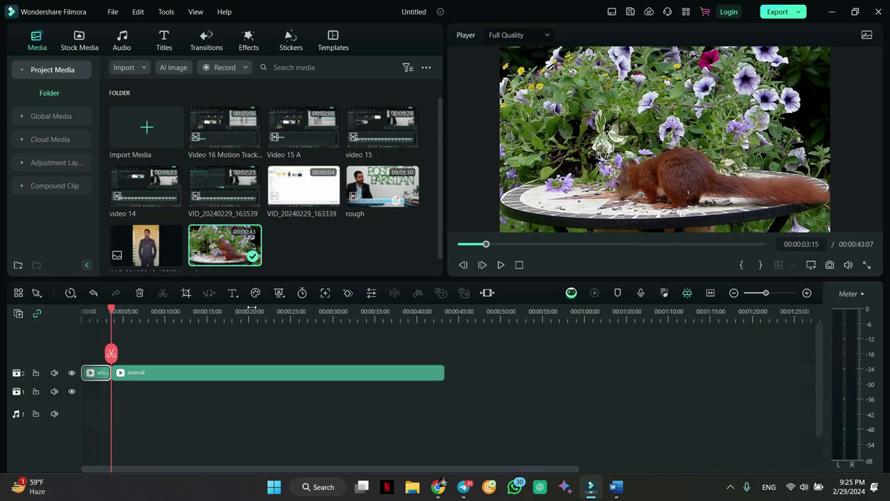
# - Play the cropped opening piece from the start of the timeline to preview it
pyautogui.click(81, 325)
pyautogui.press('space')
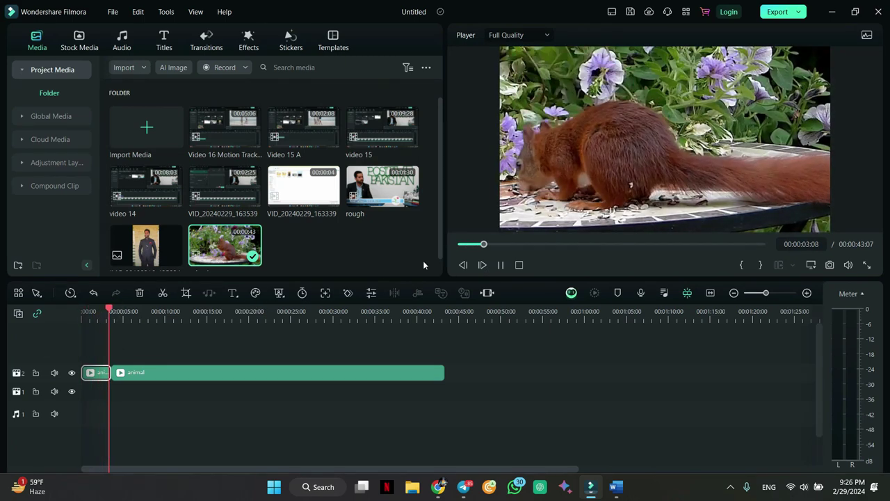
pyautogui.press('space')
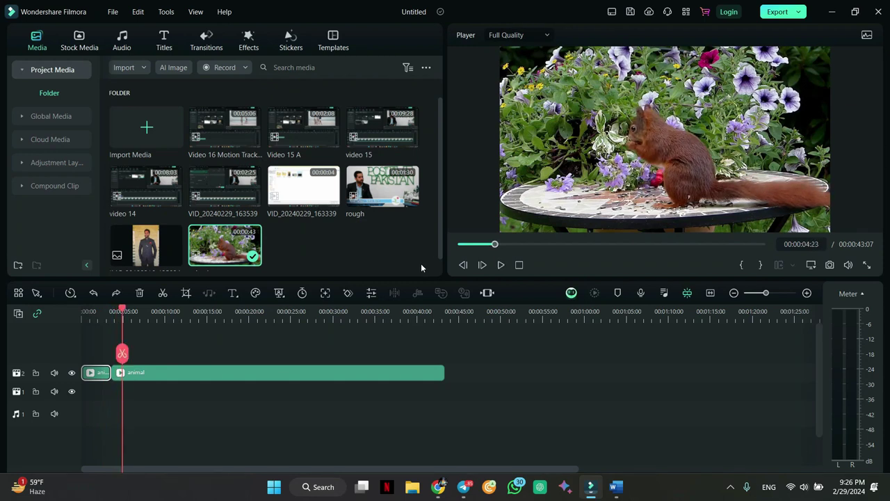
# - Add a Pan & Zoom ending on a 960x540 frame over the squirrel's head
pyautogui.click(187, 292)
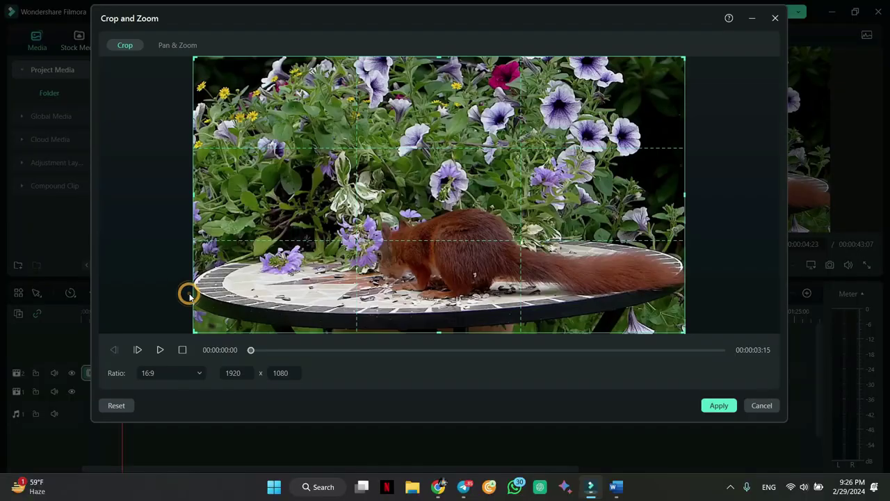
pyautogui.click(177, 46)
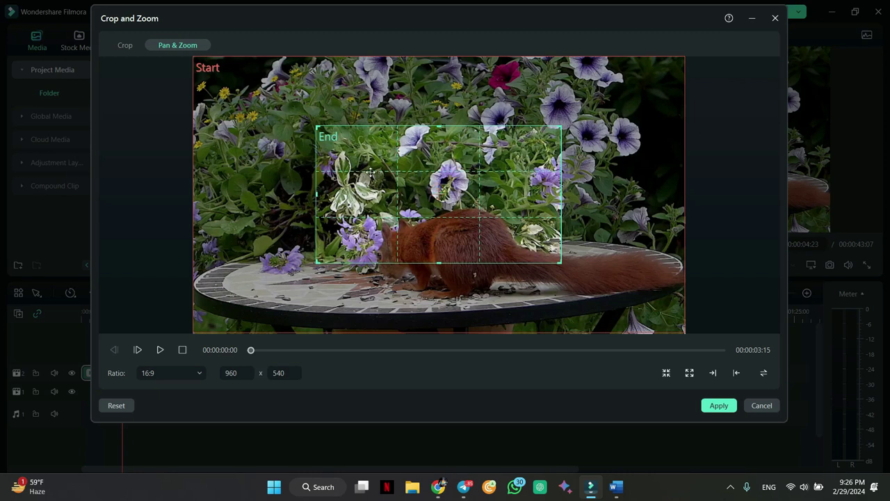
pyautogui.moveTo(470, 192); pyautogui.dragTo(479, 231)
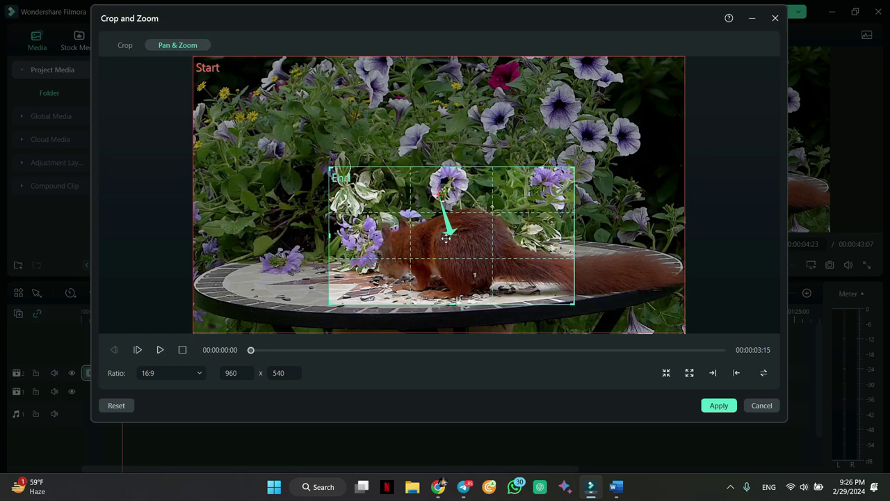
pyautogui.moveTo(461, 257); pyautogui.dragTo(447, 217)
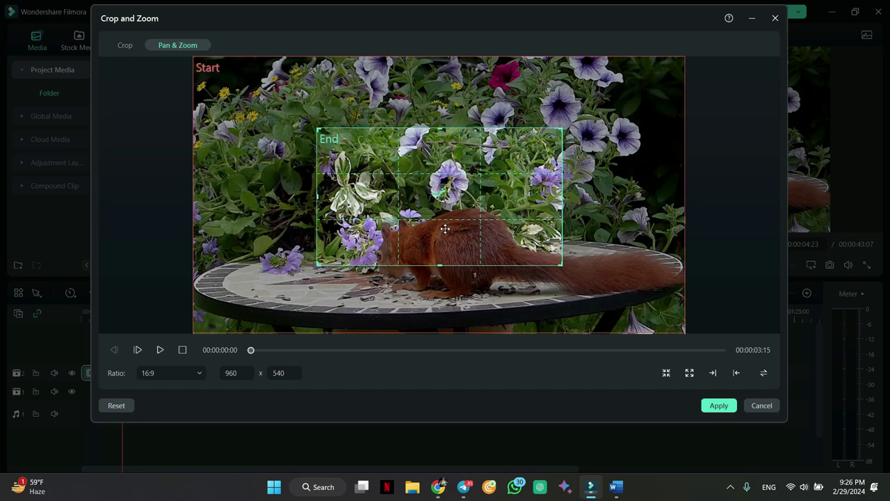
pyautogui.moveTo(443, 228)
pyautogui.mouseDown()
pyautogui.moveTo(478, 258)
pyautogui.moveTo(443, 222)
pyautogui.mouseUp()
pyautogui.moveTo(398, 185); pyautogui.dragTo(399, 213)
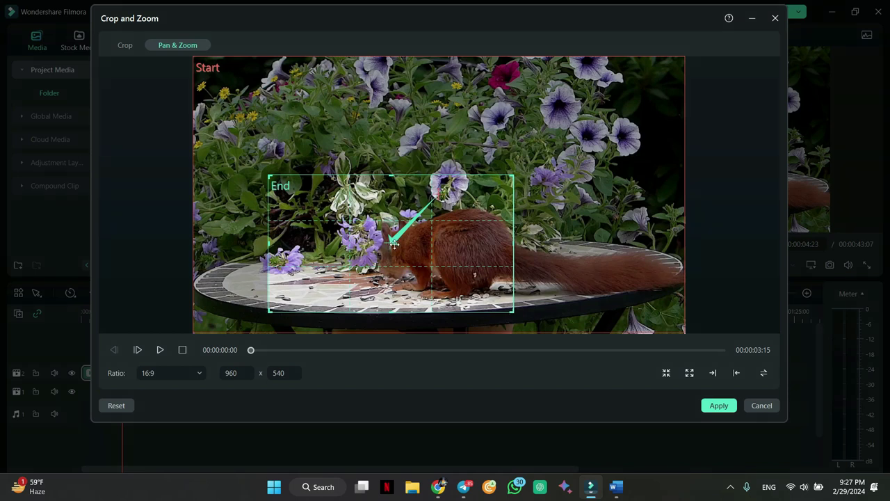
pyautogui.click(717, 406)
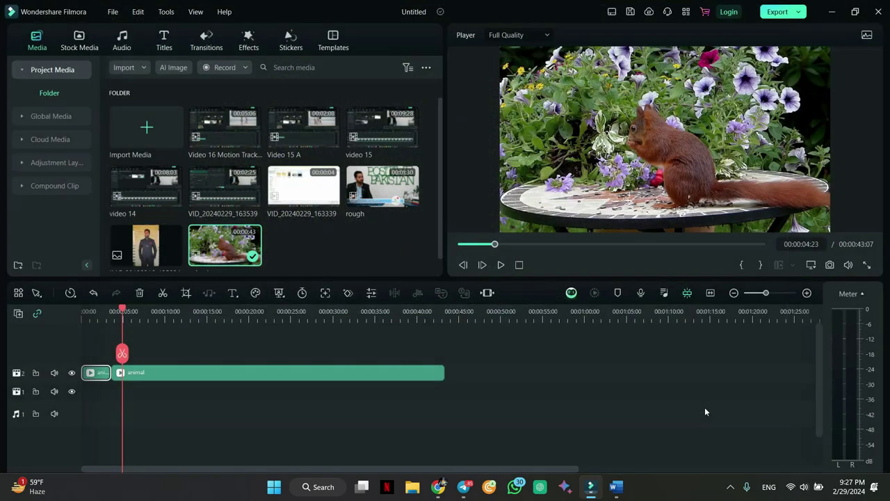
# - Play back the edit, then cancel the opening piece's Crop and Zoom settings unchanged
pyautogui.moveTo(129, 310); pyautogui.dragTo(62, 315)
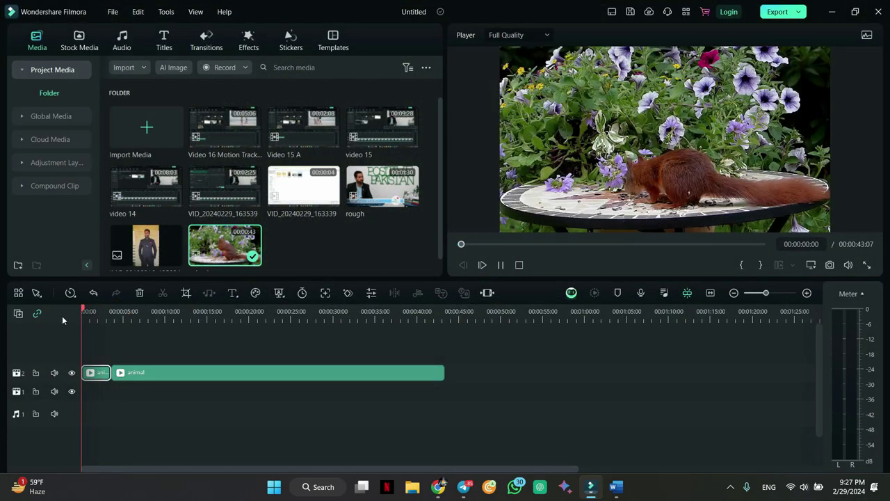
pyautogui.press('space')
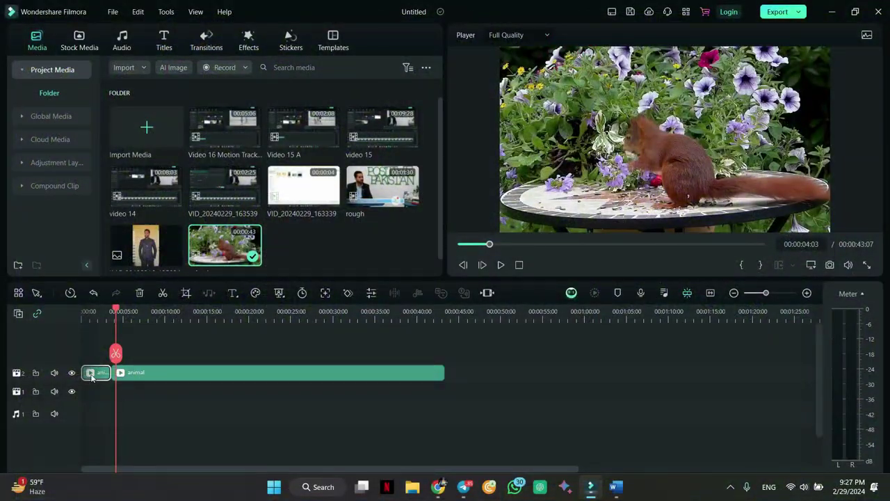
pyautogui.doubleClick(91, 376)
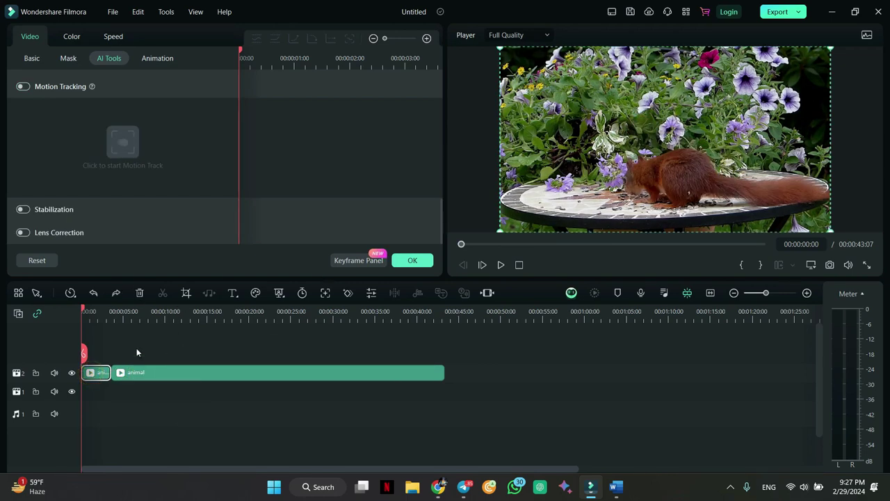
pyautogui.click(186, 292)
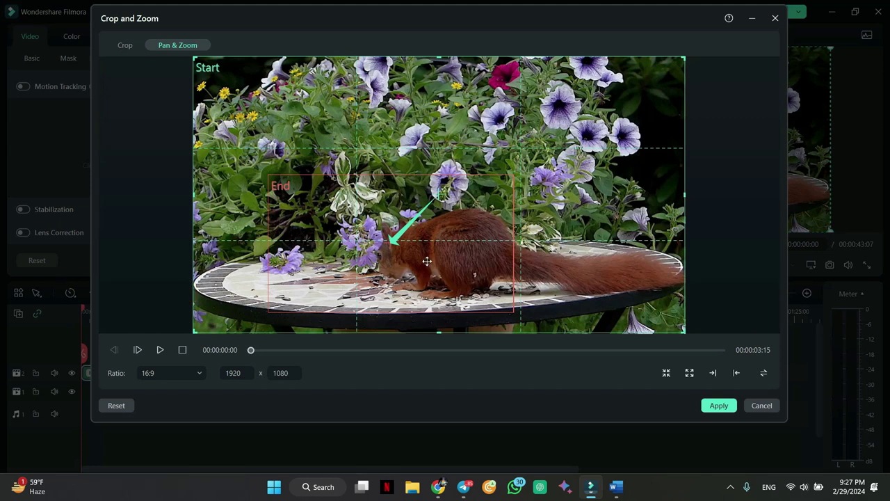
pyautogui.click(761, 405)
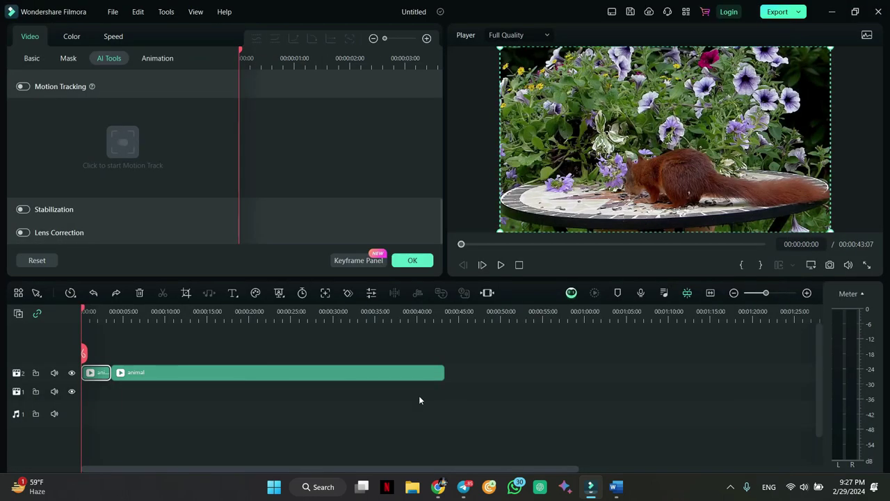
# - Re-cut the animal clip at 00:00:03:03 and select the new opening piece
pyautogui.press('space')
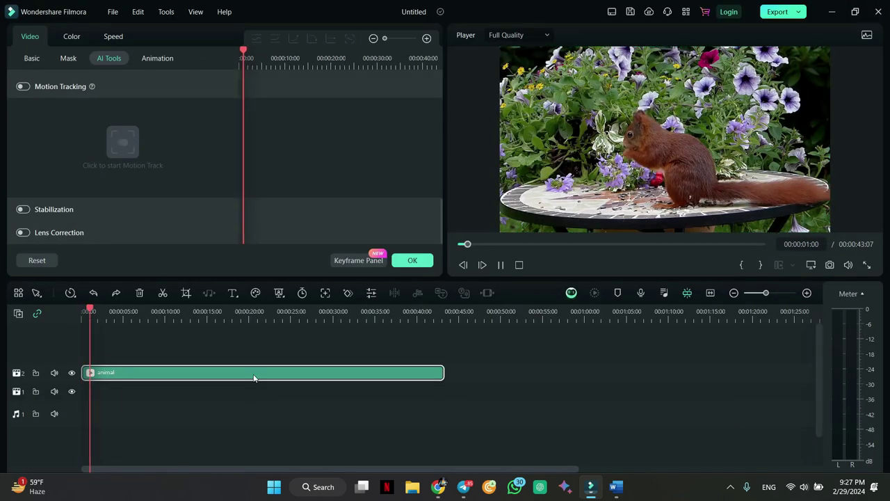
pyautogui.hotkey('ctrl', 'b')
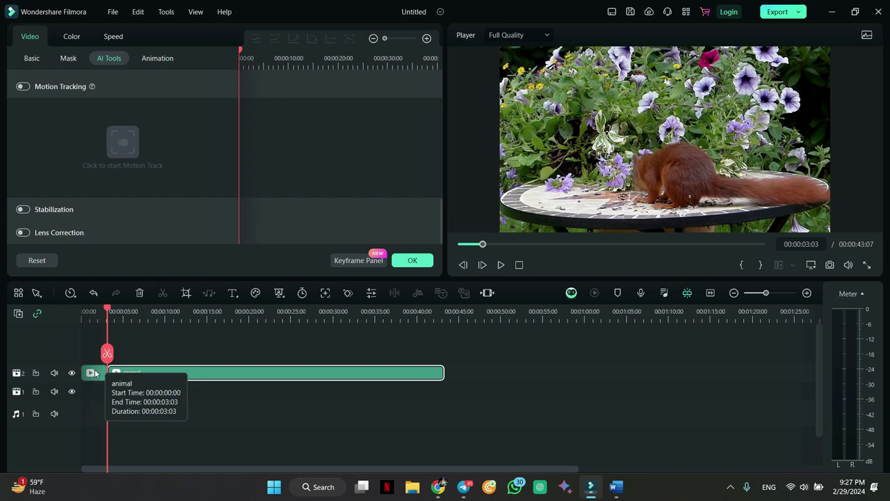
pyautogui.click(95, 374)
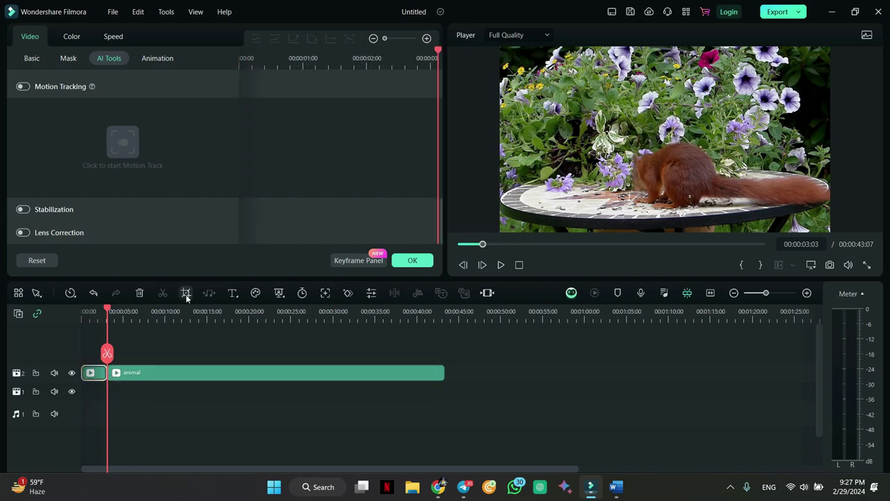
# - Move the opening piece's 960x540 Pan & Zoom end framing onto the flowers above the squirrel
pyautogui.click(189, 294)
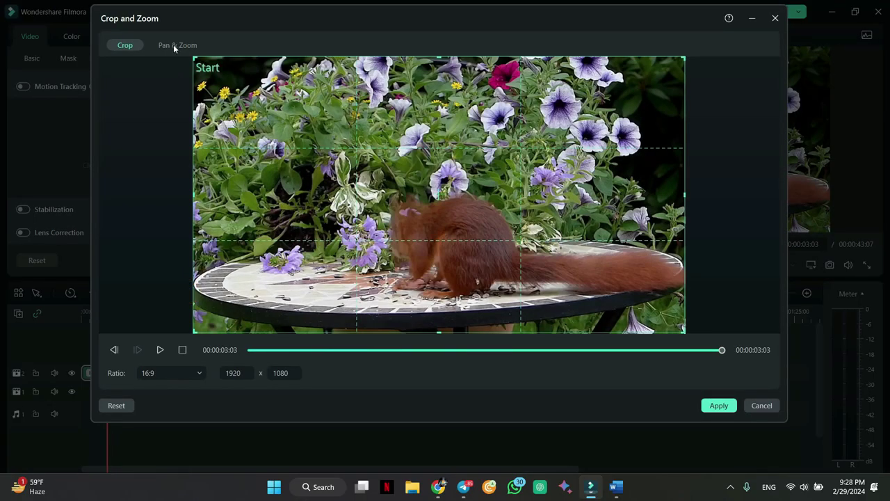
pyautogui.click(173, 45)
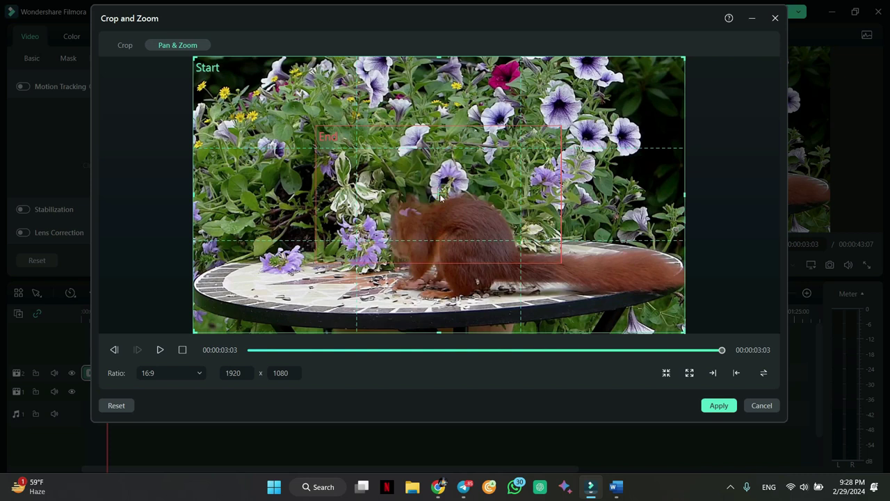
pyautogui.click(440, 198)
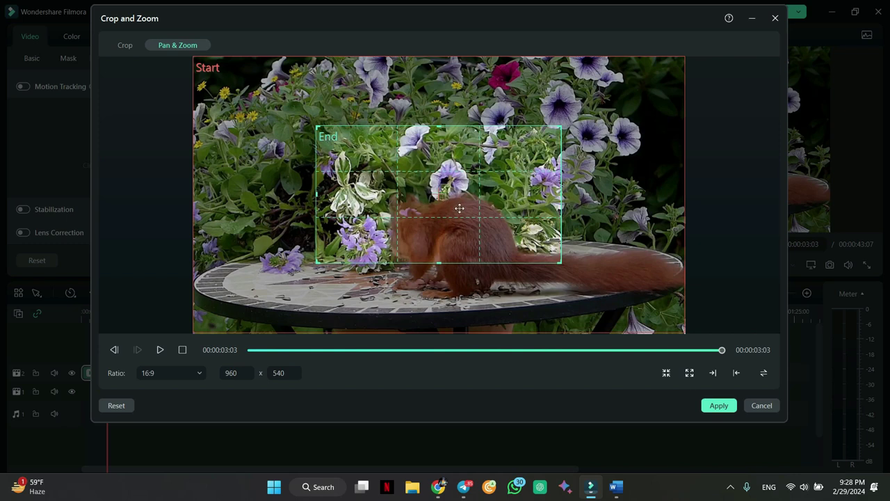
pyautogui.moveTo(441, 212); pyautogui.dragTo(493, 81)
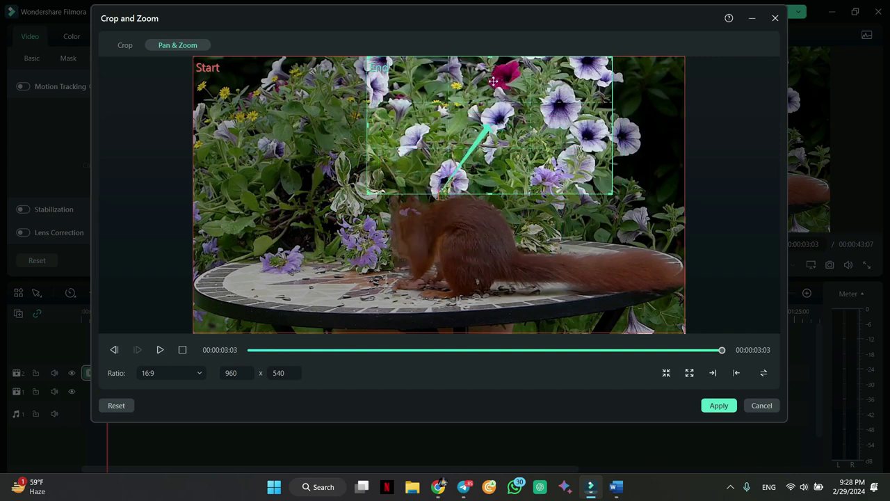
pyautogui.moveTo(486, 172); pyautogui.dragTo(486, 150)
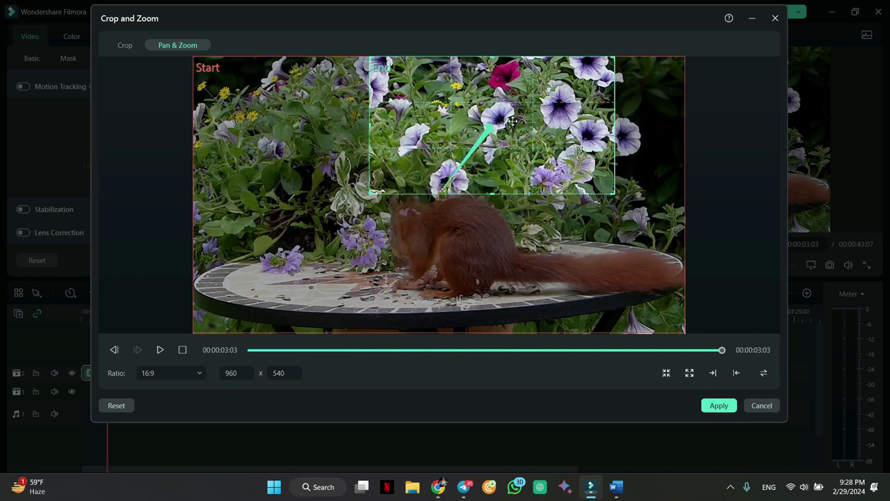
pyautogui.click(716, 406)
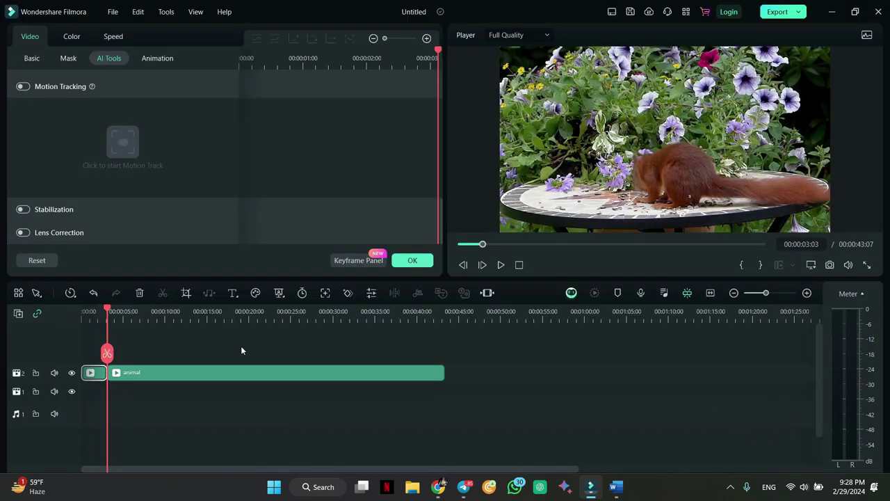
# - Cut the animal clip at 00:00:03:14 and bring up Crop and Zoom for the opening piece
pyautogui.moveTo(107, 311); pyautogui.dragTo(85, 311)
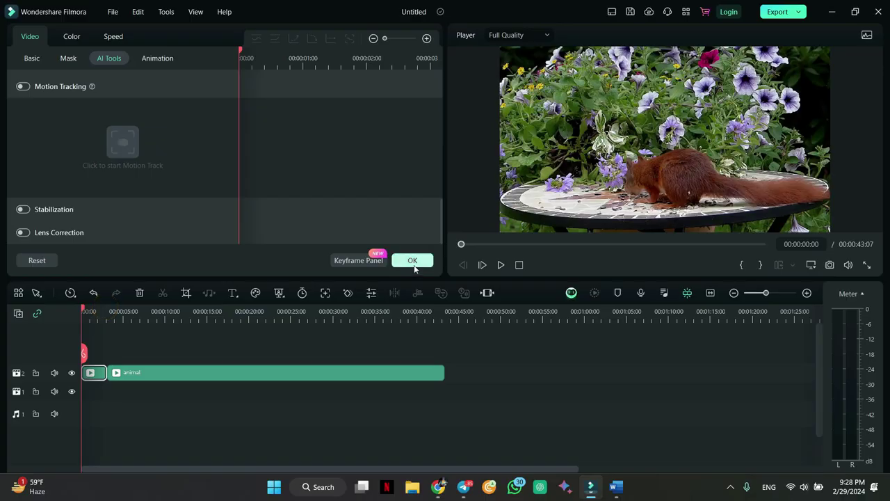
pyautogui.click(413, 261)
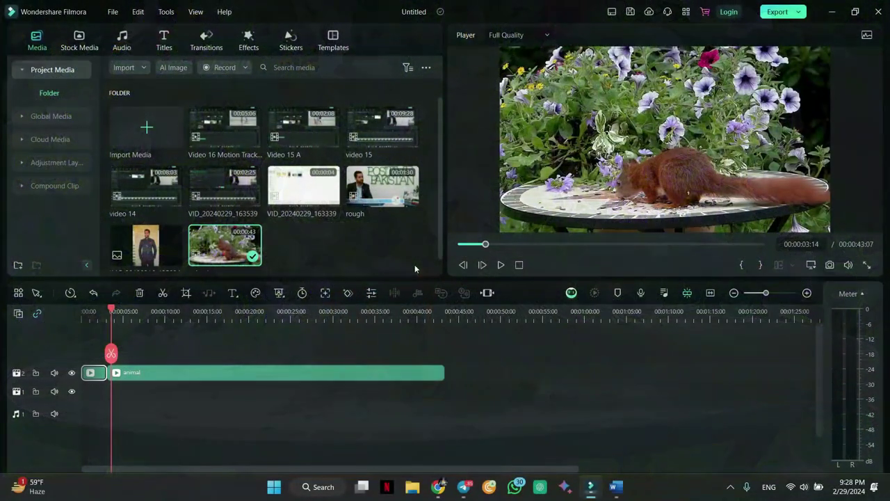
pyautogui.click(91, 373)
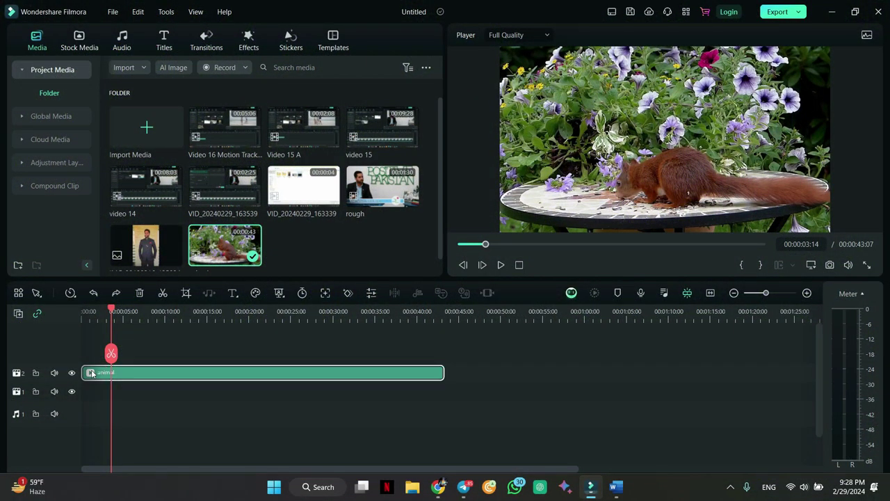
pyautogui.hotkey('ctrl', 'b')
pyautogui.click(91, 374)
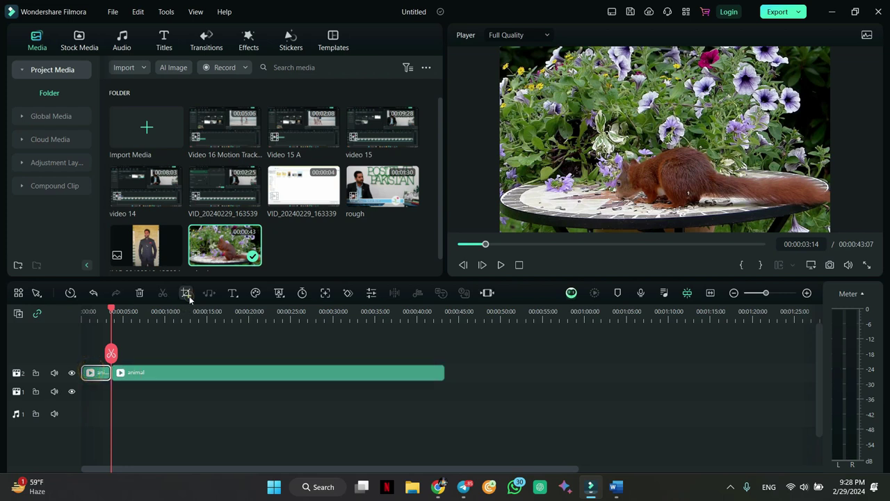
pyautogui.click(186, 292)
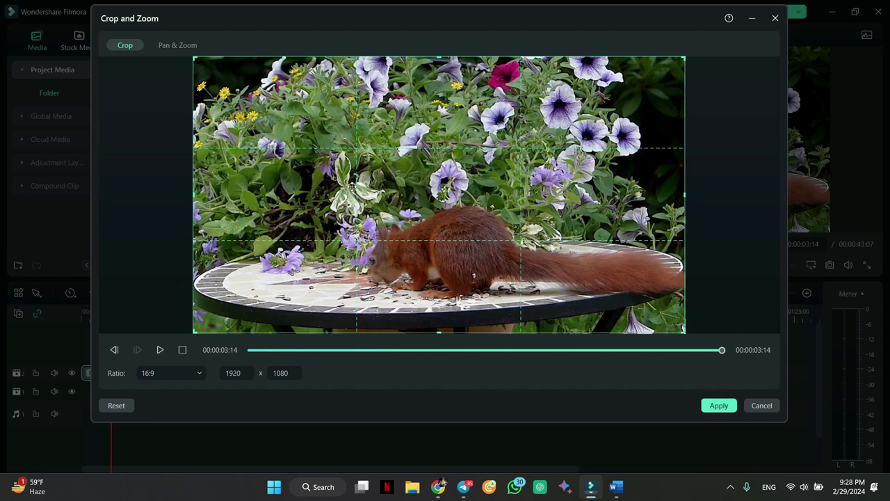
# - Apply a left-to-right Pan & Zoom ending on a 960x540 frame over the squirrel's body and tail
pyautogui.click(180, 44)
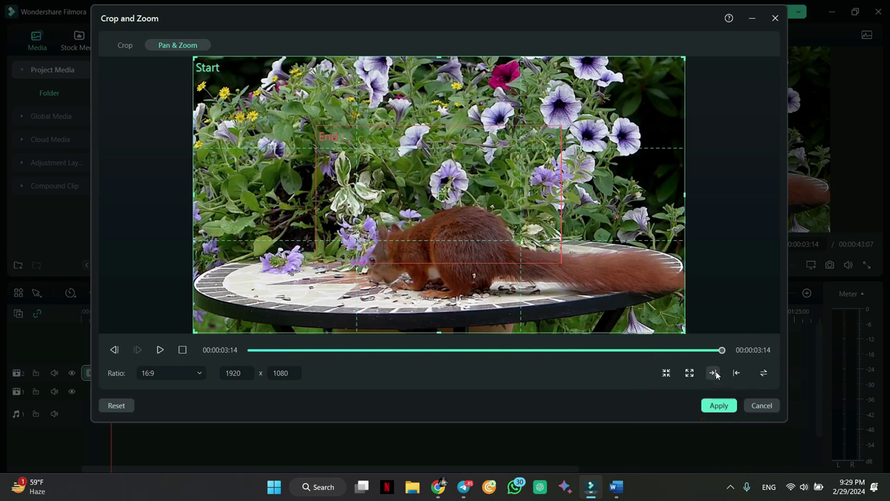
pyautogui.click(714, 373)
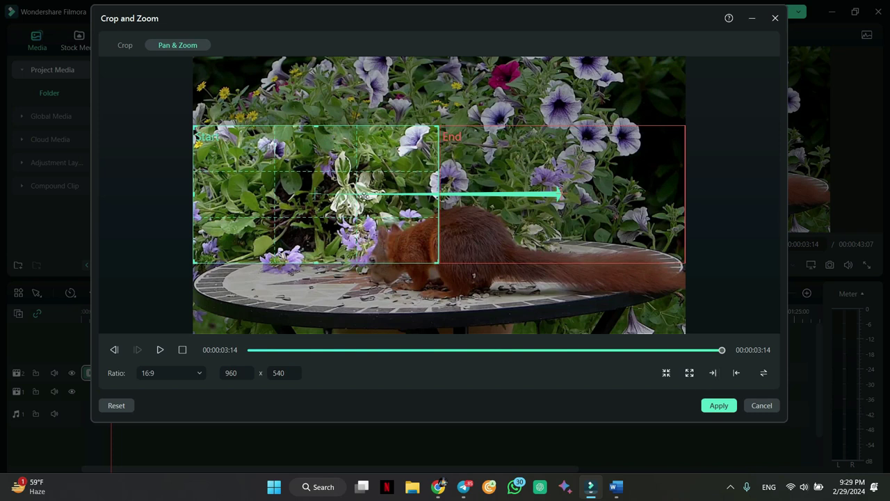
pyautogui.moveTo(475, 203)
pyautogui.mouseDown()
pyautogui.moveTo(274, 196)
pyautogui.moveTo(280, 137)
pyautogui.moveTo(422, 202)
pyautogui.moveTo(484, 193)
pyautogui.mouseUp()
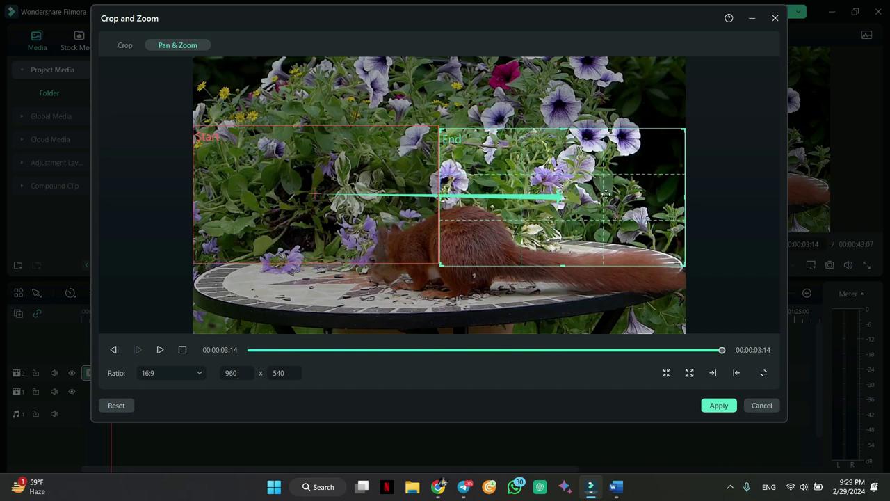
pyautogui.moveTo(567, 224); pyautogui.dragTo(545, 293)
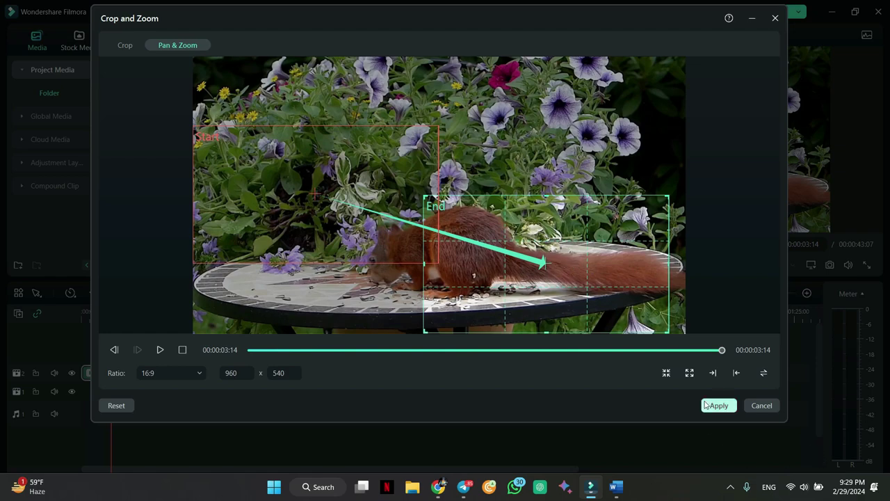
pyautogui.click(719, 406)
# - Preview the animal-then-rough edit and return the playhead to 00:00:00:00
pyautogui.click(502, 264)
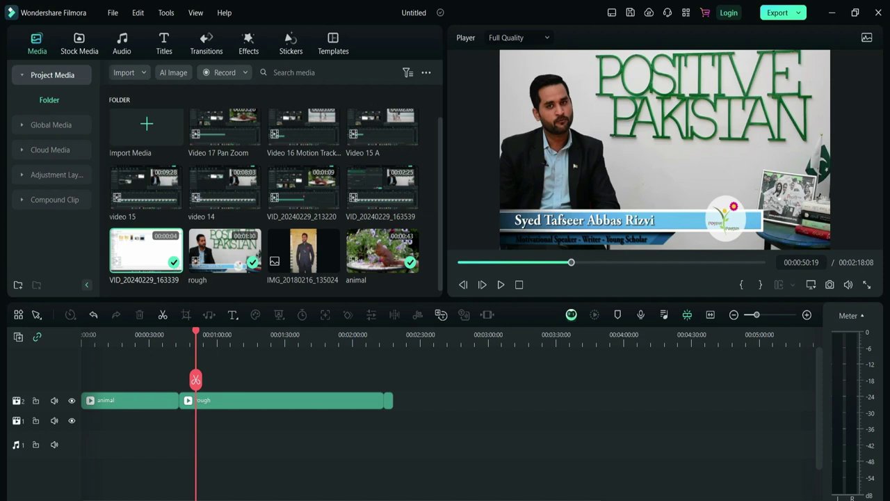
pyautogui.click(105, 400)
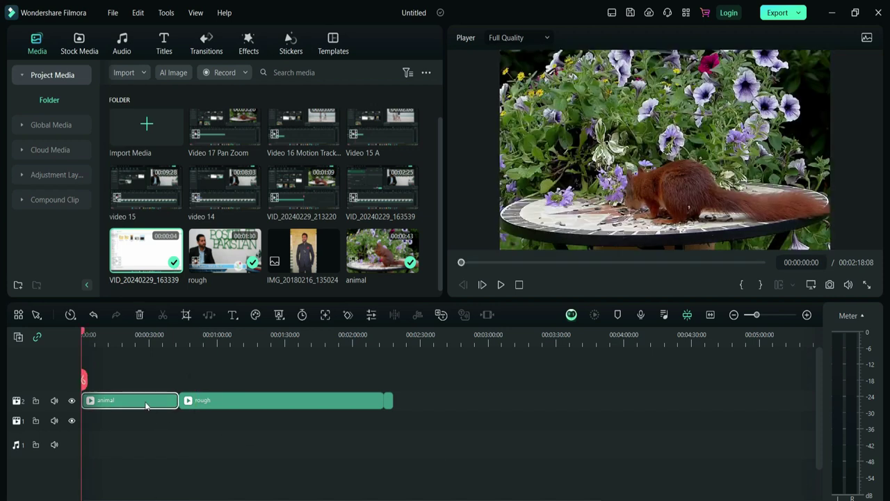
pyautogui.moveTo(83, 335); pyautogui.dragTo(163, 332)
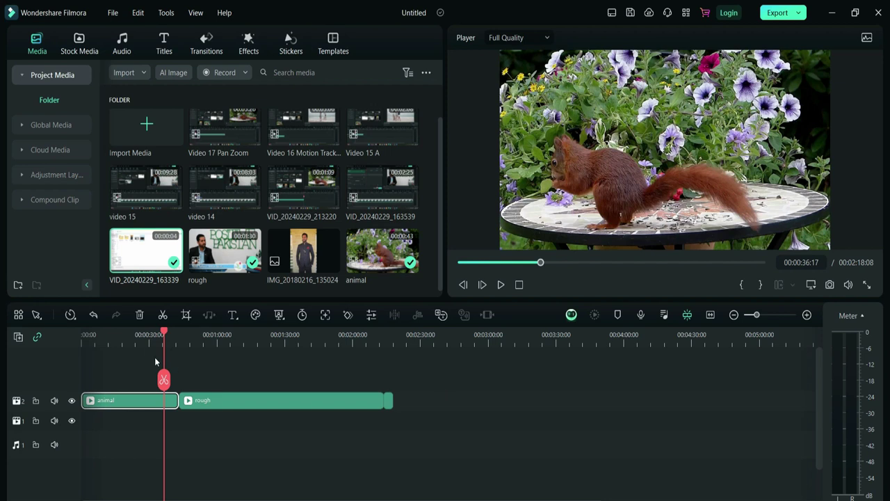
pyautogui.moveTo(166, 336); pyautogui.dragTo(72, 345)
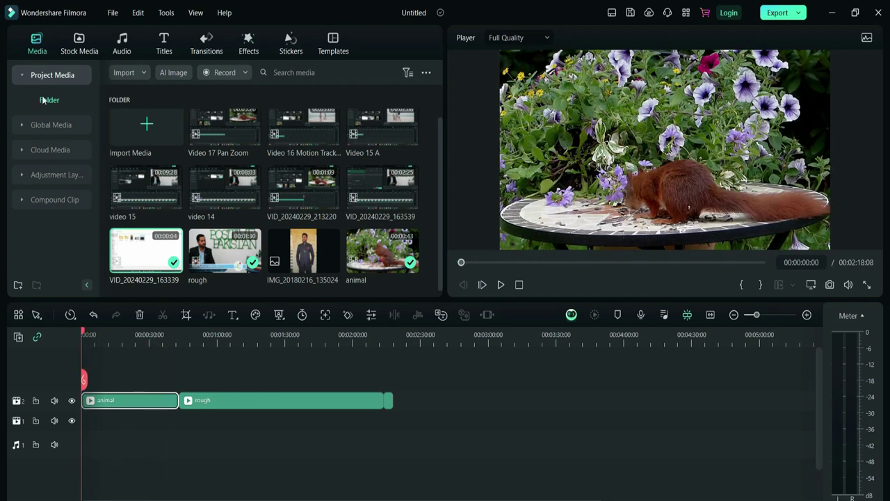
# - Place the Adjustment Layer preset on track 3 above the animal and rough clips
pyautogui.click(23, 177)
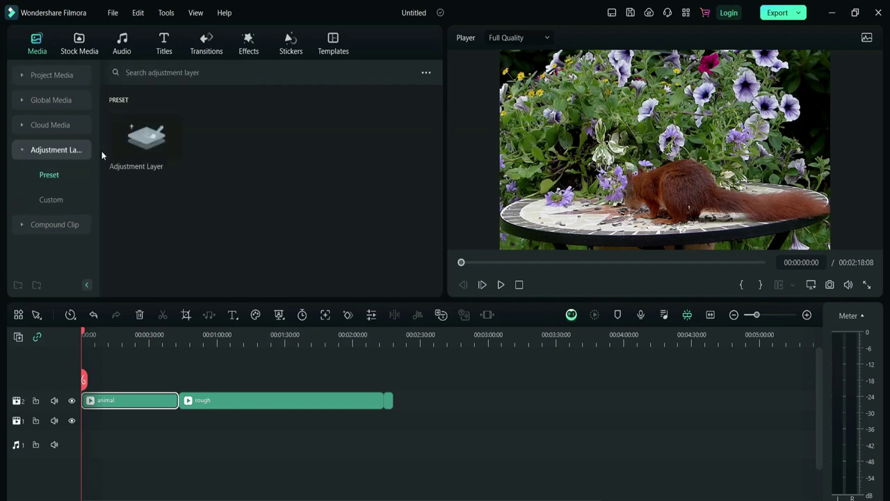
pyautogui.click(146, 148)
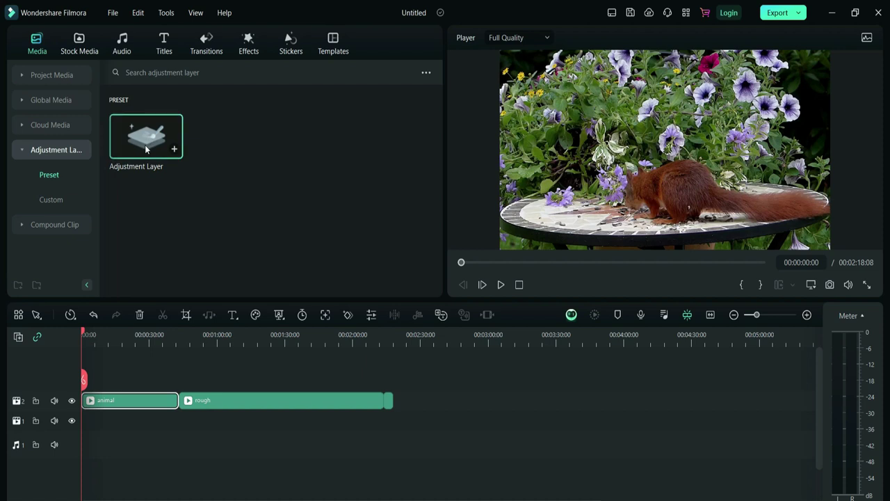
pyautogui.moveTo(146, 148); pyautogui.dragTo(393, 379)
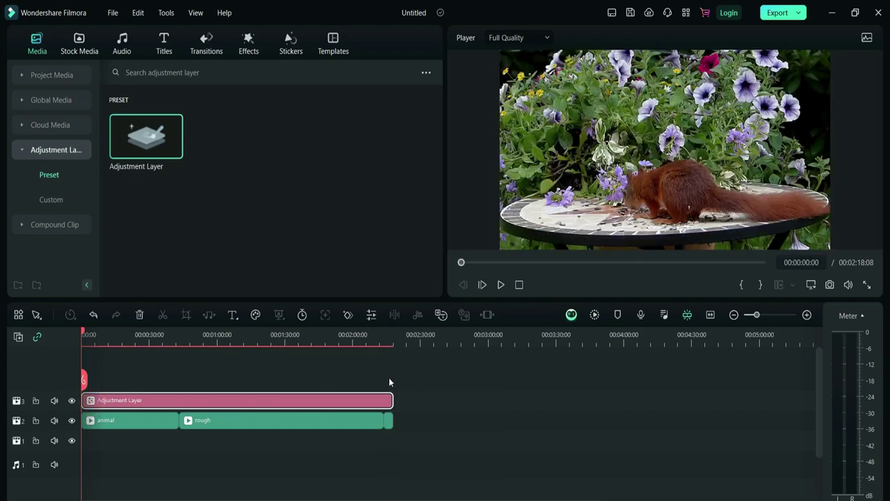
# - Give the adjustment layer Basic color values Temperature 83, Tint -53 and Vibrance 43
pyautogui.doubleClick(224, 405)
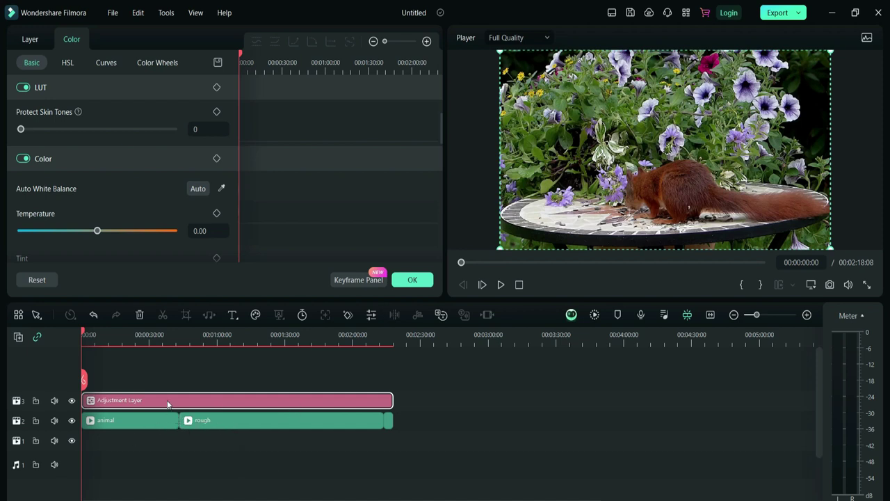
pyautogui.moveTo(97, 231); pyautogui.dragTo(161, 218)
pyautogui.scroll(-2, 87, 163)
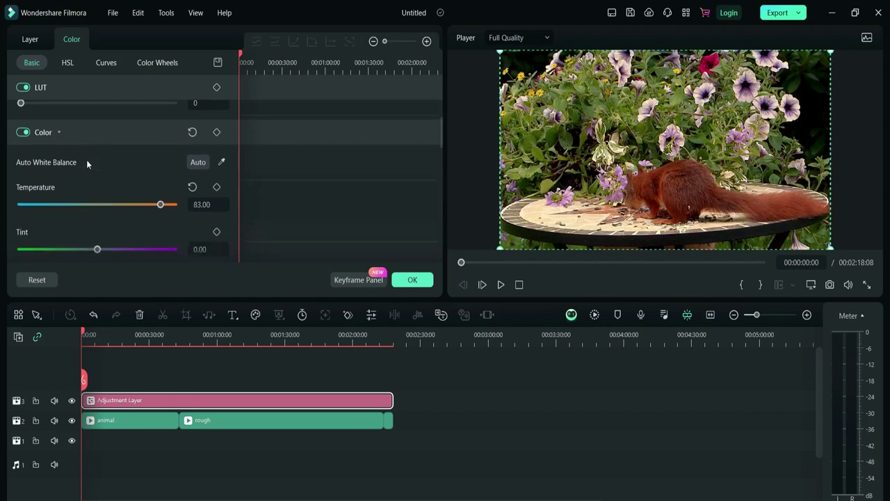
pyautogui.moveTo(97, 228); pyautogui.dragTo(129, 224)
pyautogui.scroll(-2, 158, 234)
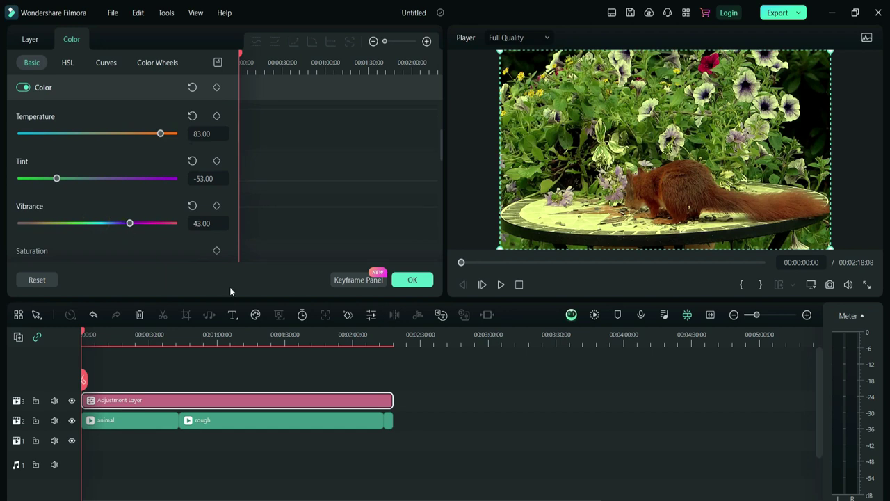
pyautogui.scroll(-2, 179, 242)
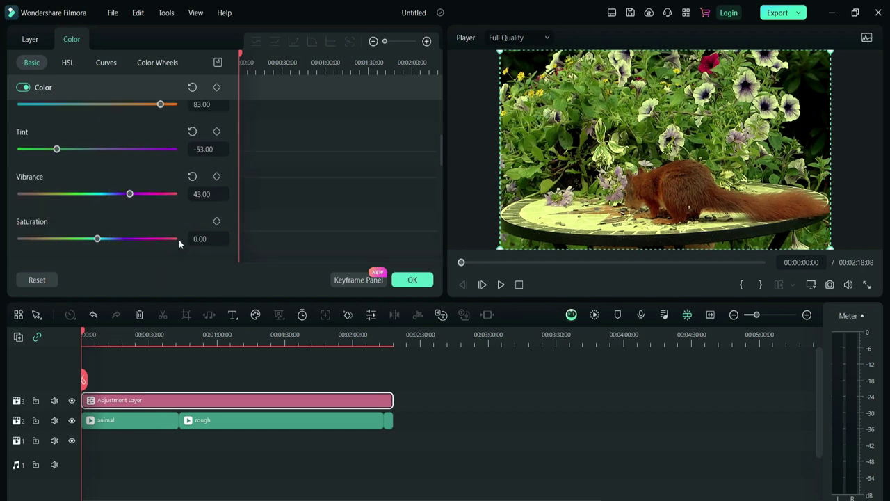
pyautogui.click(417, 279)
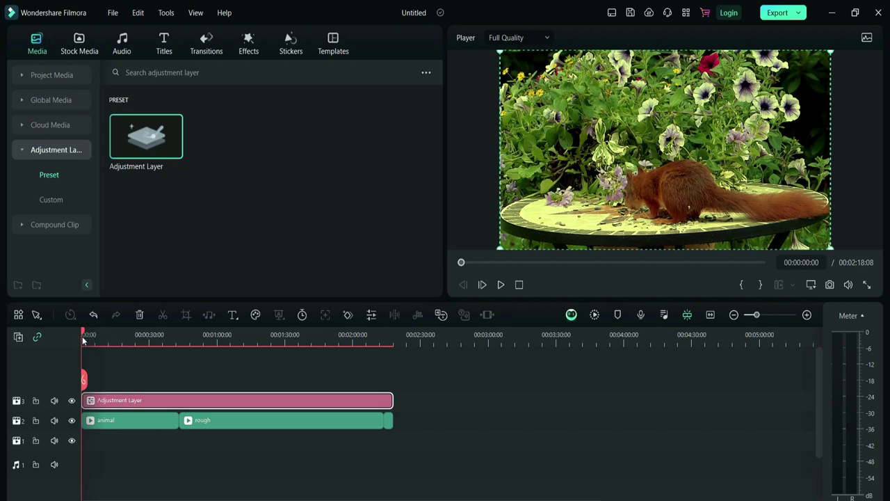
# - Preview the graded footage, then delete the Adjustment Layer clip from track 3
pyautogui.moveTo(83, 335)
pyautogui.mouseDown()
pyautogui.moveTo(390, 334)
pyautogui.moveTo(82, 351)
pyautogui.mouseUp()
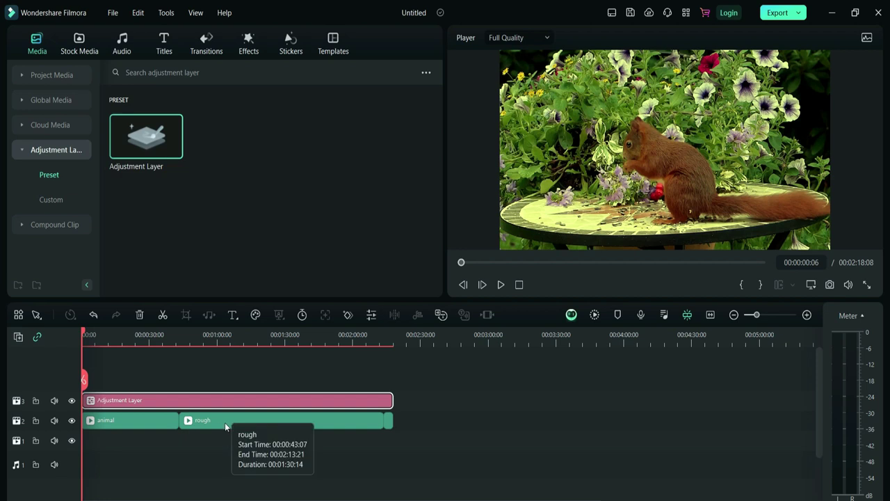
pyautogui.press('Down')
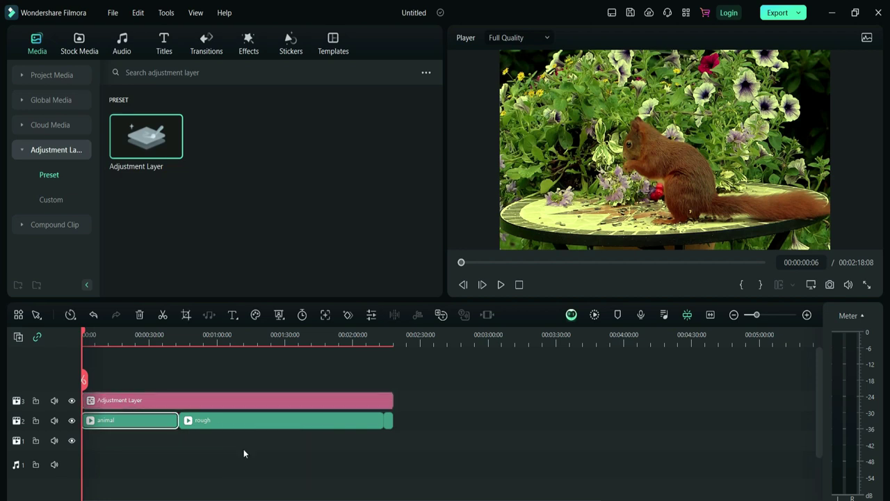
pyautogui.click(255, 429)
pyautogui.click(235, 399)
pyautogui.press('Delete')
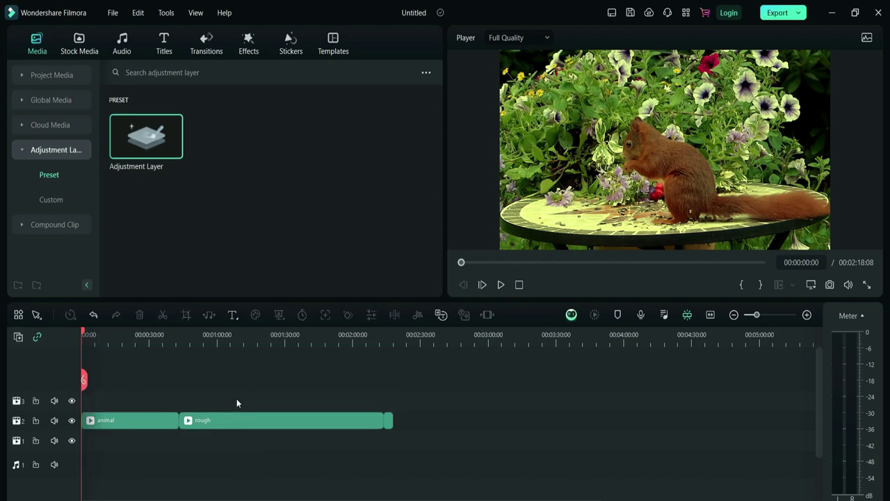
# - Play the edit to check the original colours, return to the start, and bring up Titles
pyautogui.press('space')
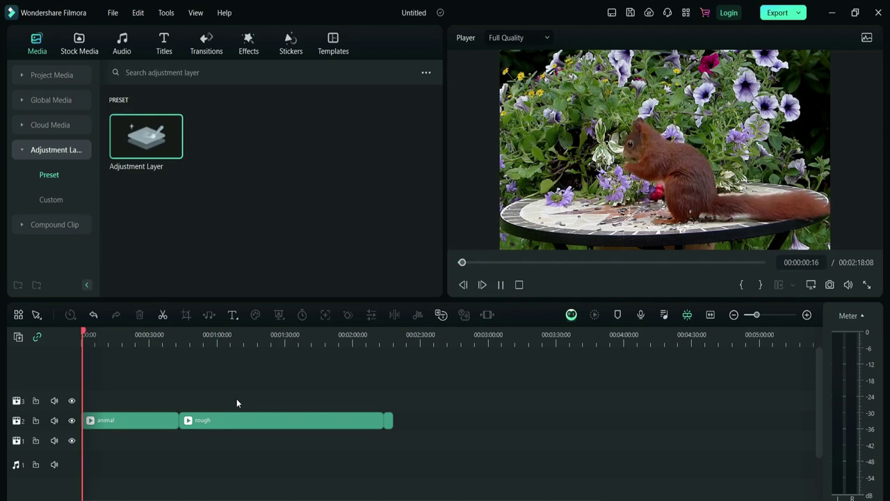
pyautogui.press('space')
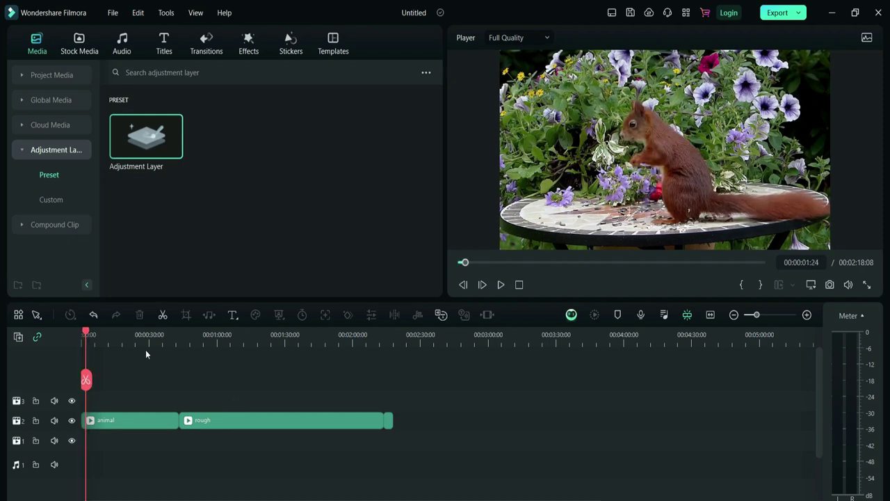
pyautogui.click(86, 336)
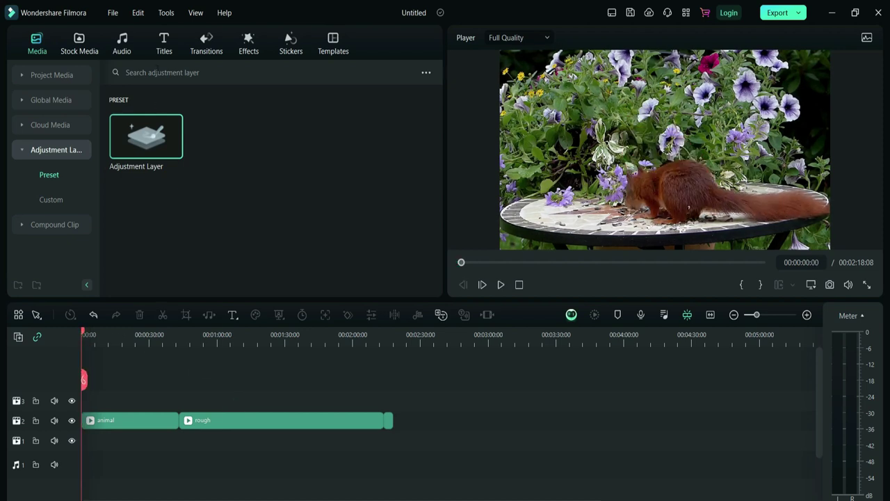
pyautogui.click(164, 42)
# - Add the Tabloid 2 FASHION title on track 3 and Inspiring Ambeint music trimmed to the video's end
pyautogui.moveTo(159, 153); pyautogui.dragTo(389, 351)
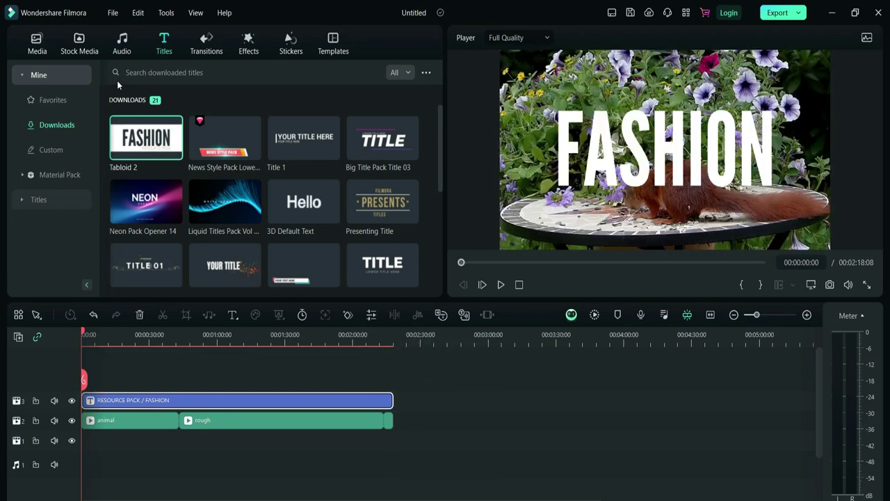
pyautogui.click(123, 54)
pyautogui.moveTo(169, 162); pyautogui.dragTo(84, 456)
pyautogui.moveTo(410, 467); pyautogui.dragTo(392, 467)
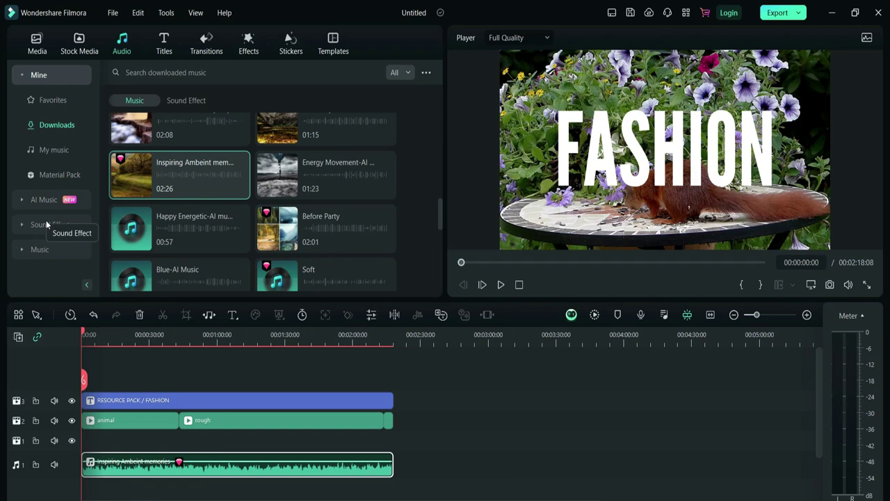
pyautogui.click(37, 43)
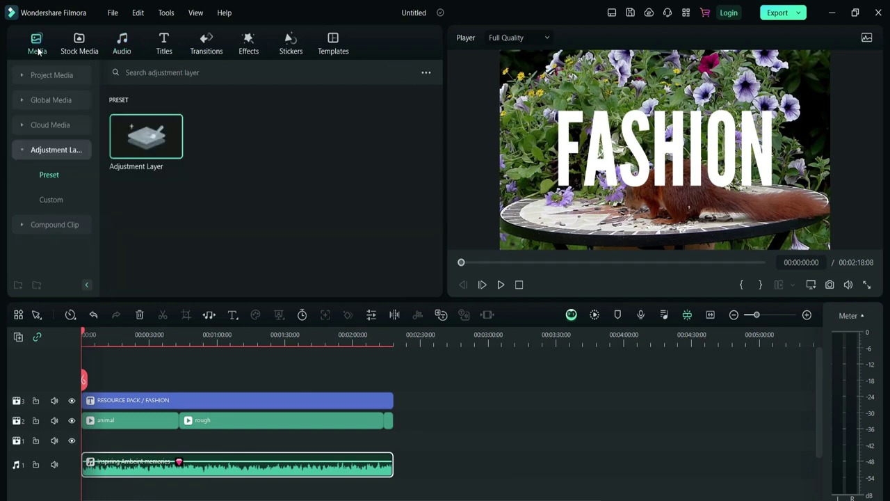
# - Add the end titles clip to the timeline and move the playhead to 00:02:10 to preview the title
pyautogui.click(59, 102)
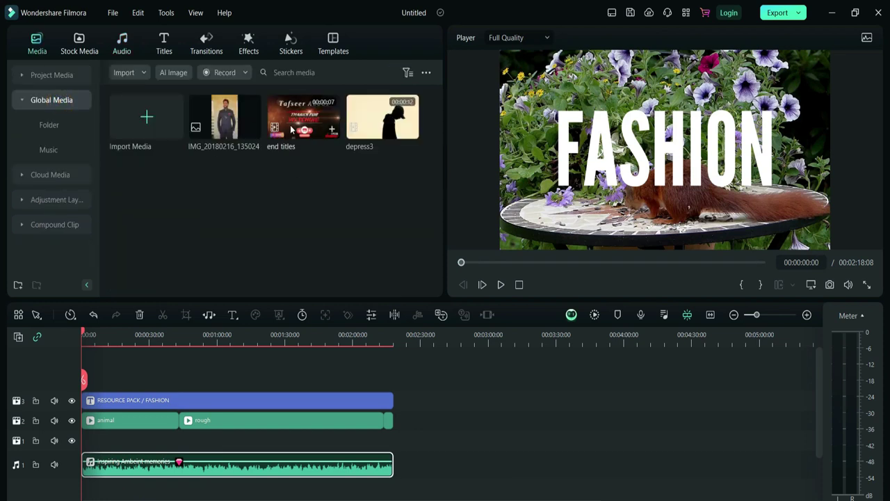
pyautogui.moveTo(291, 129); pyautogui.dragTo(403, 405)
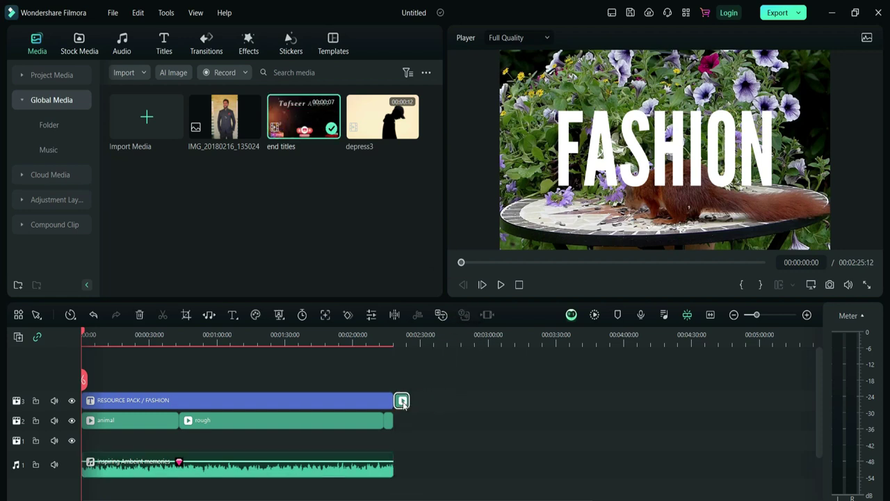
pyautogui.moveTo(85, 337); pyautogui.dragTo(208, 335)
pyautogui.moveTo(208, 379); pyautogui.dragTo(375, 380)
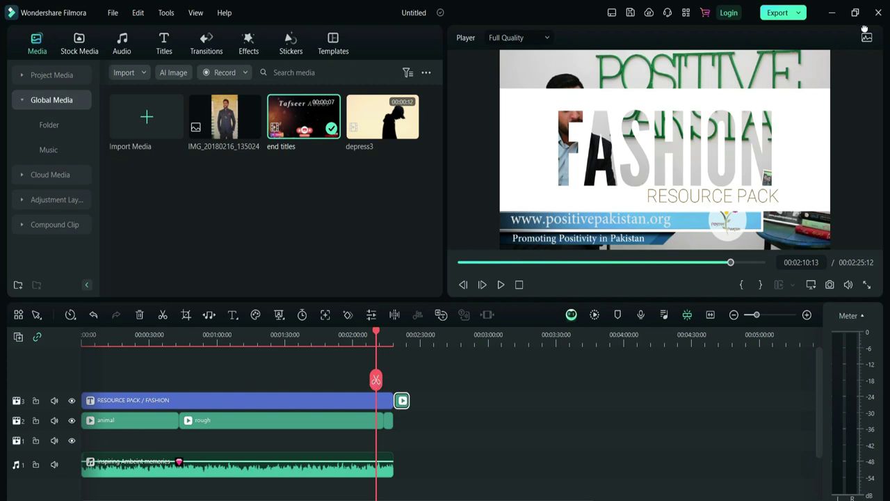
# - Open the Export window and name the output file ABC
pyautogui.click(796, 17)
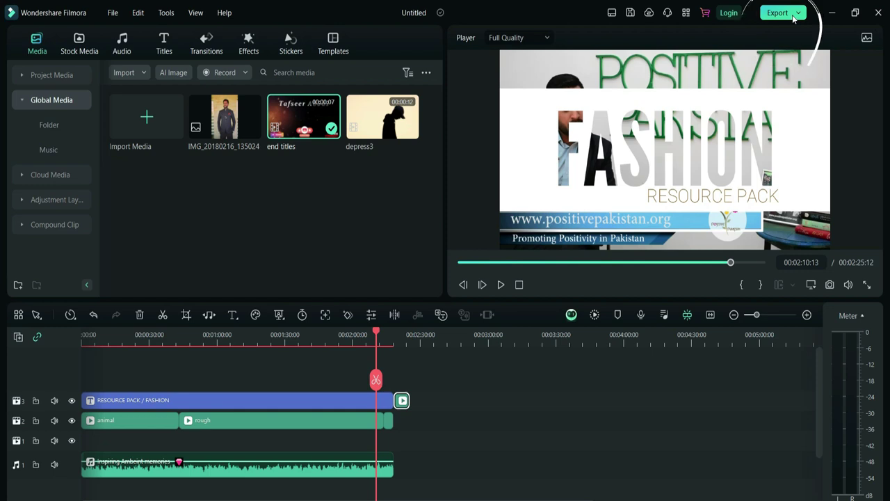
pyautogui.click(796, 17)
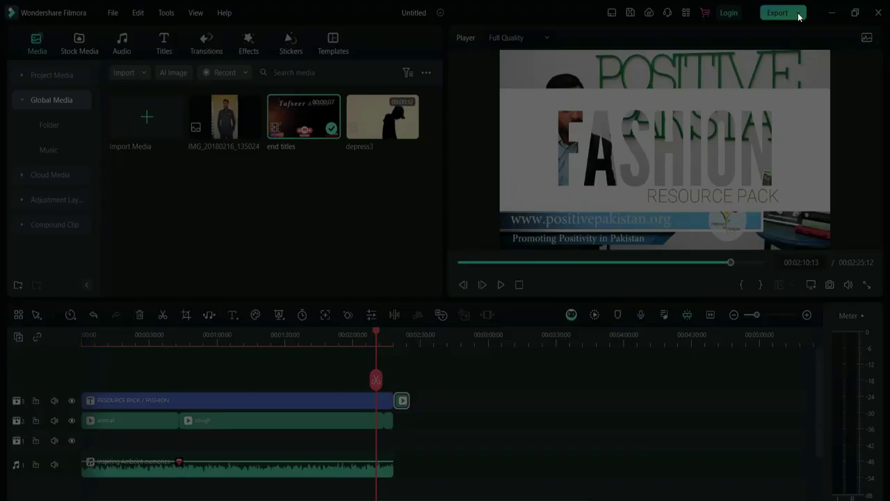
pyautogui.doubleClick(503, 133)
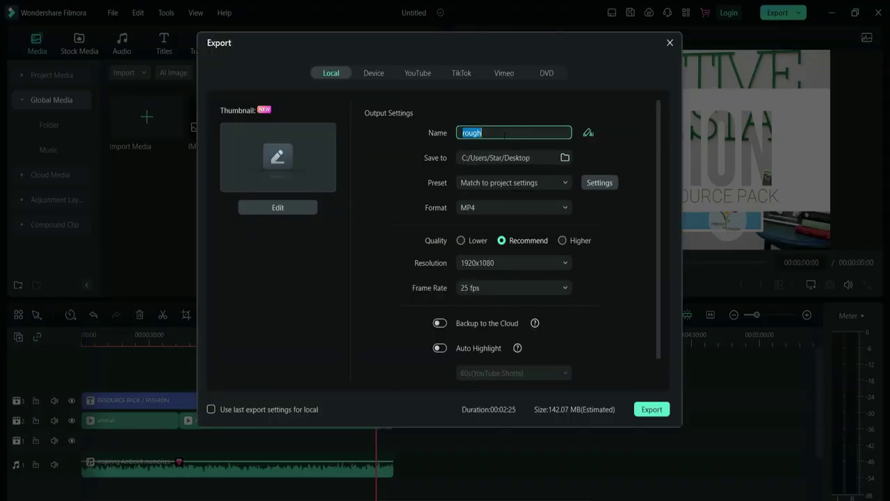
pyautogui.write('ABC')
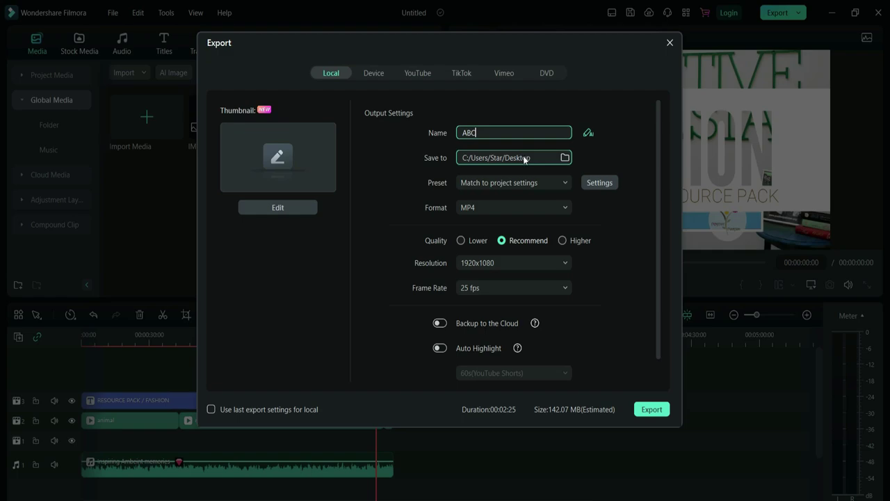
# - Check the save location, keep the preset matched to project settings, and keep MP4 as the format
pyautogui.click(562, 156)
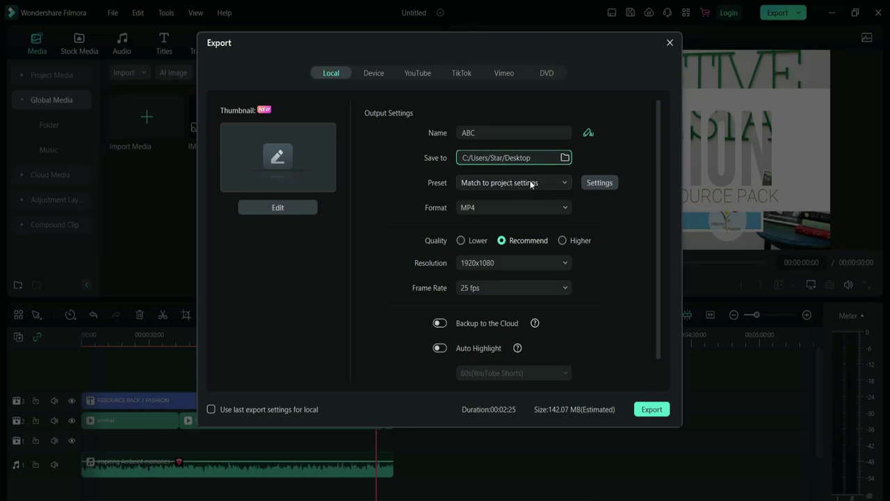
pyautogui.click(556, 183)
pyautogui.click(557, 185)
pyautogui.click(557, 185)
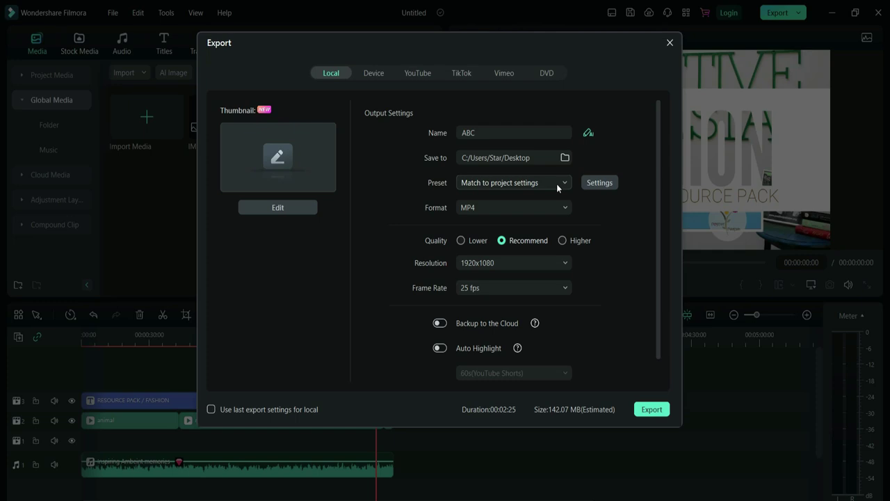
pyautogui.click(510, 207)
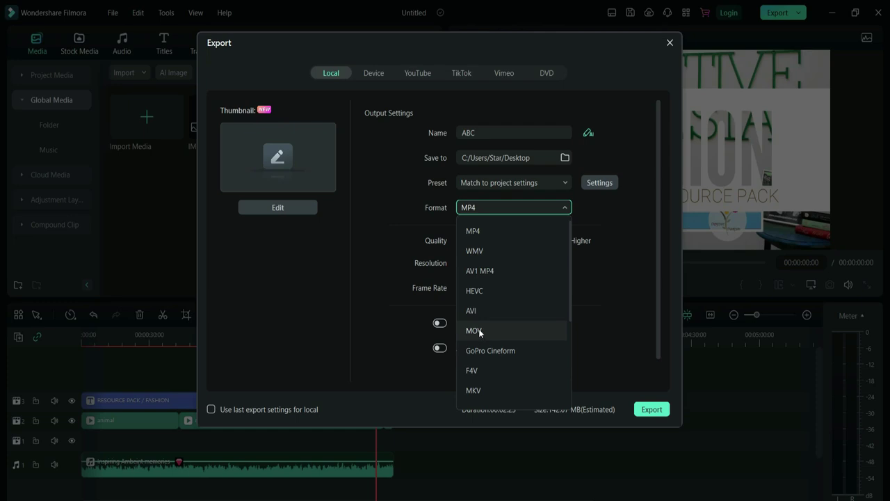
pyautogui.click(490, 230)
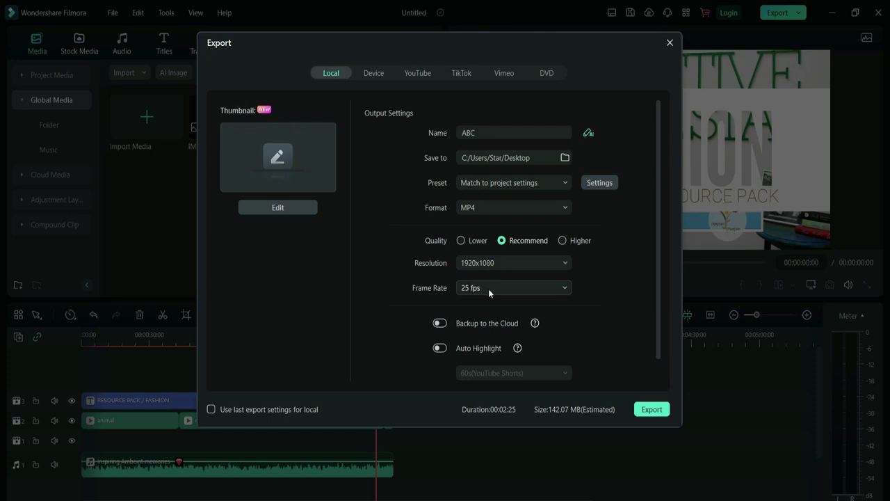
# - Turn Auto Highlight on and then back off, leaving it disabled
pyautogui.scroll(-1, 517, 294)
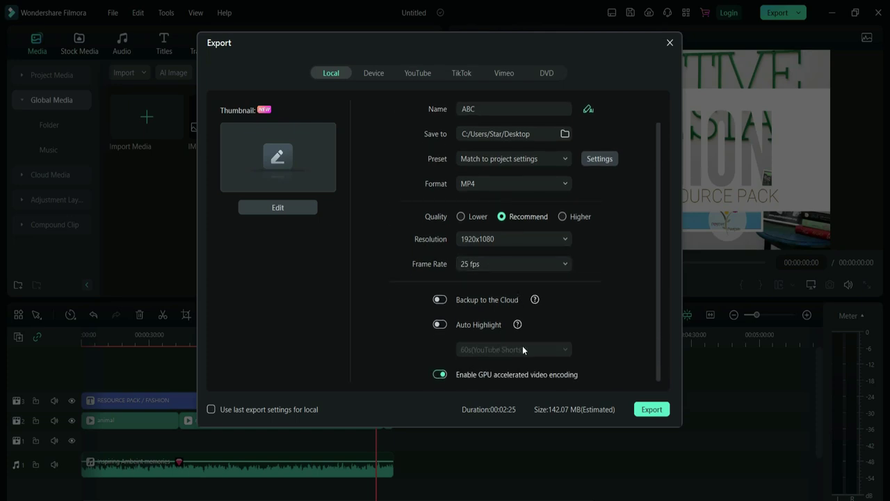
pyautogui.click(444, 328)
pyautogui.click(440, 325)
# - Set the export thumbnail to the FASHION title frame and save it
pyautogui.click(278, 208)
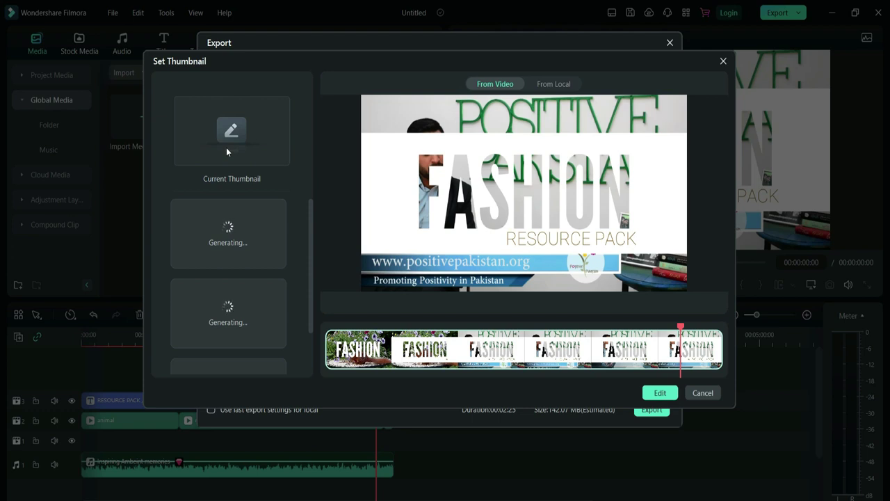
pyautogui.click(659, 393)
pyautogui.click(716, 436)
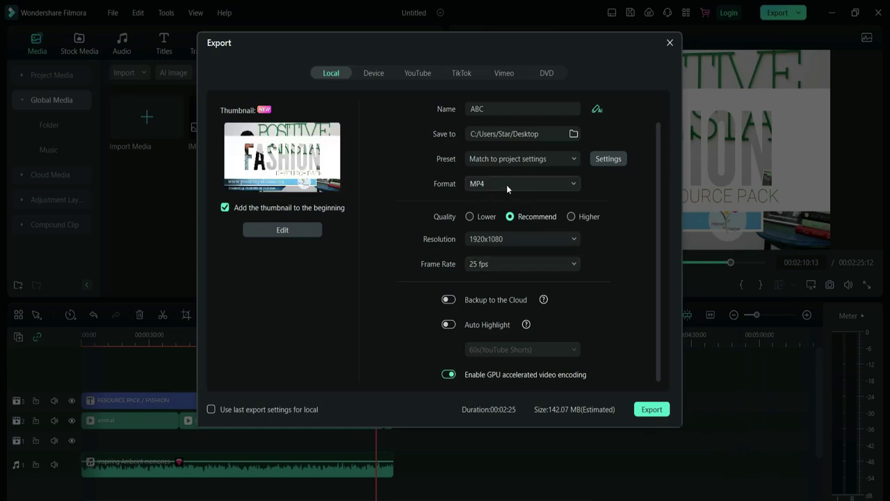
# - Confirm MP4 in the Format list and export the video
pyautogui.click(488, 185)
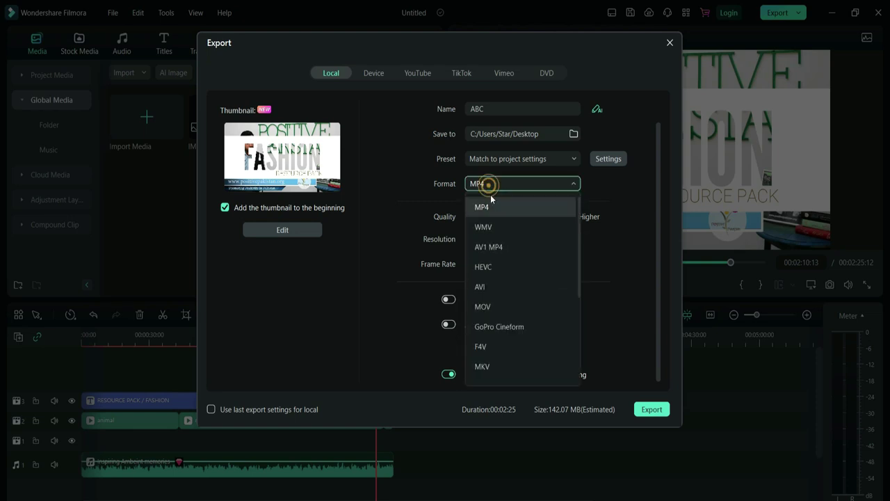
pyautogui.scroll(-2, 511, 317)
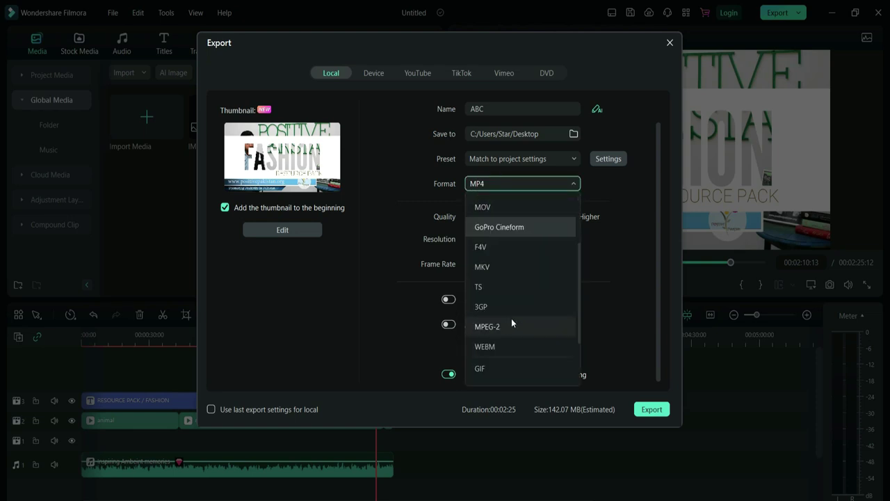
pyautogui.scroll(-2, 511, 318)
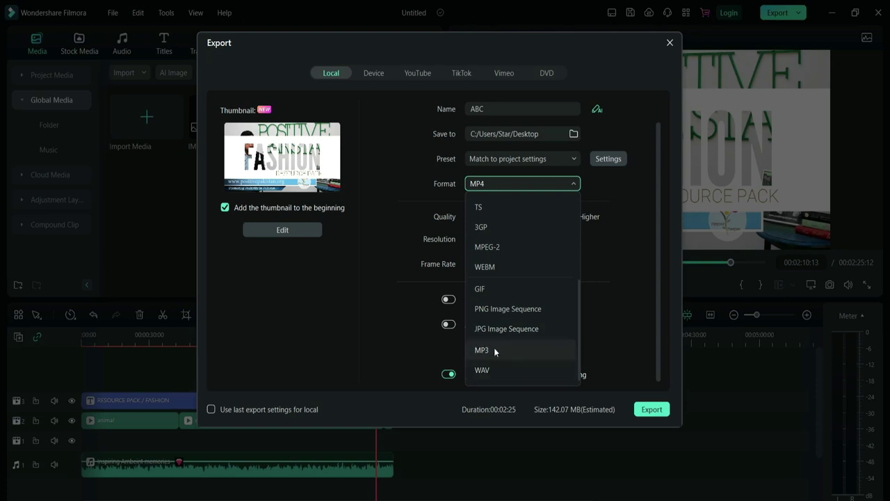
pyautogui.scroll(4, 491, 354)
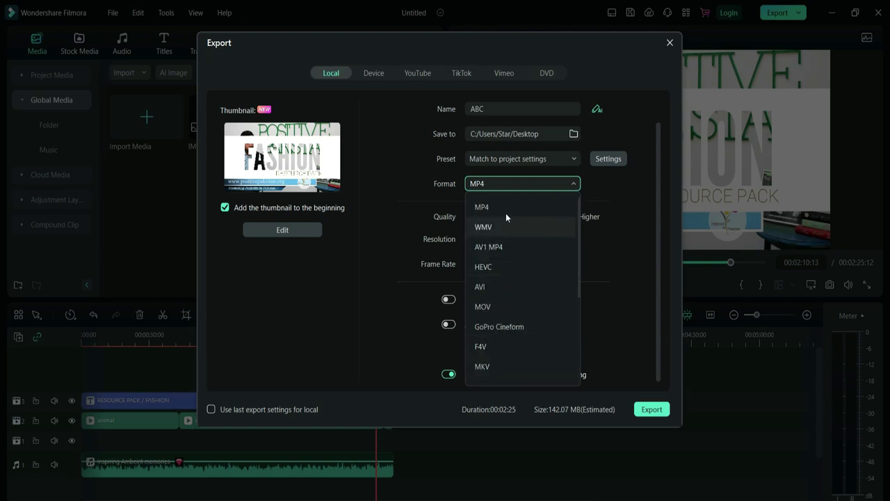
pyautogui.click(504, 200)
pyautogui.click(649, 410)
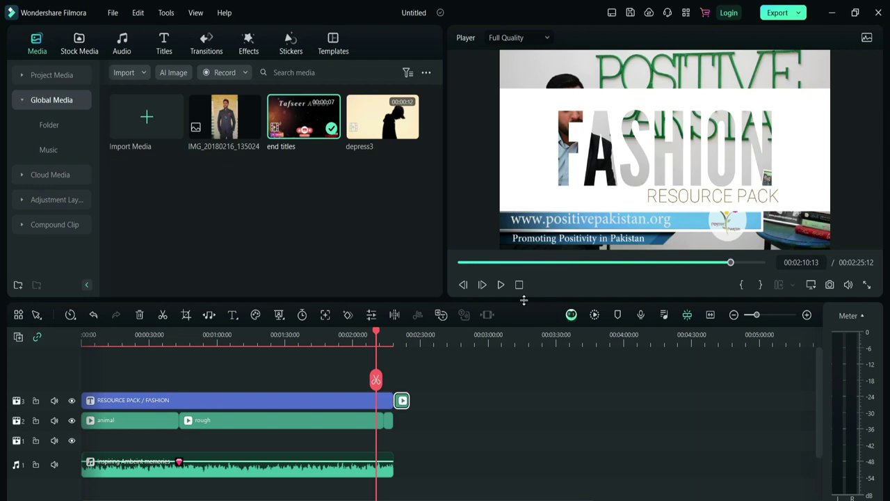
# - Browse Fiverr's video editing gigs, priced PKR 7,316 to PKR 29,262, in the browser
pyautogui.hotkey('alt', 'Tab')
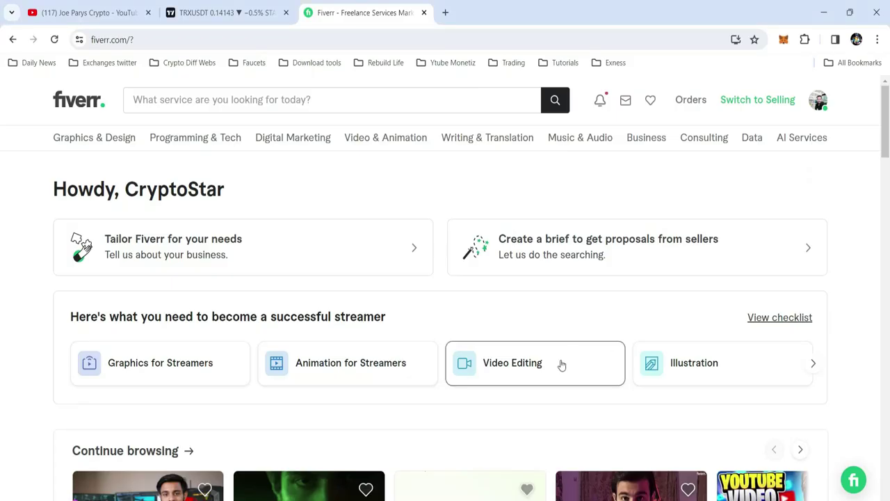
pyautogui.scroll(-5, 561, 364)
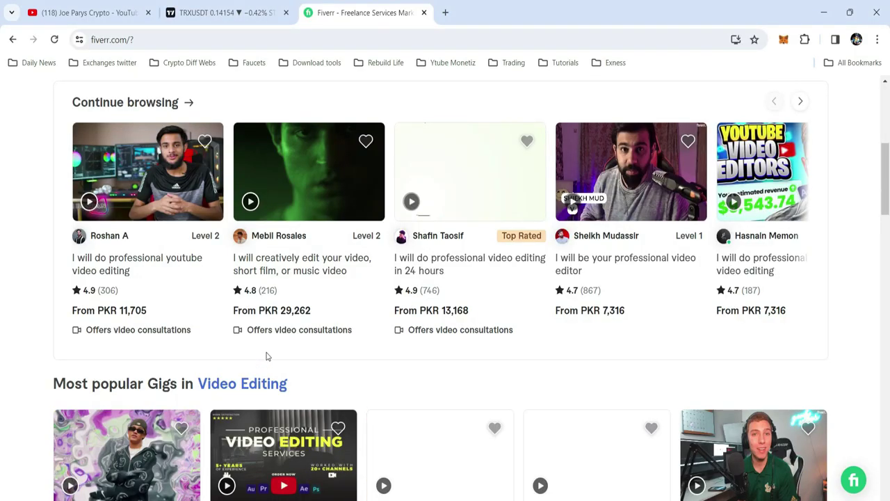
pyautogui.scroll(-2, 524, 372)
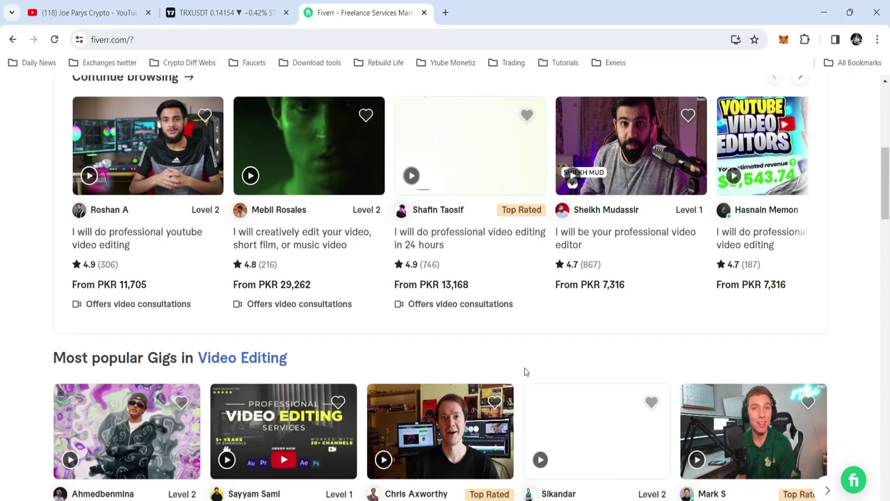
pyautogui.scroll(-1, 525, 372)
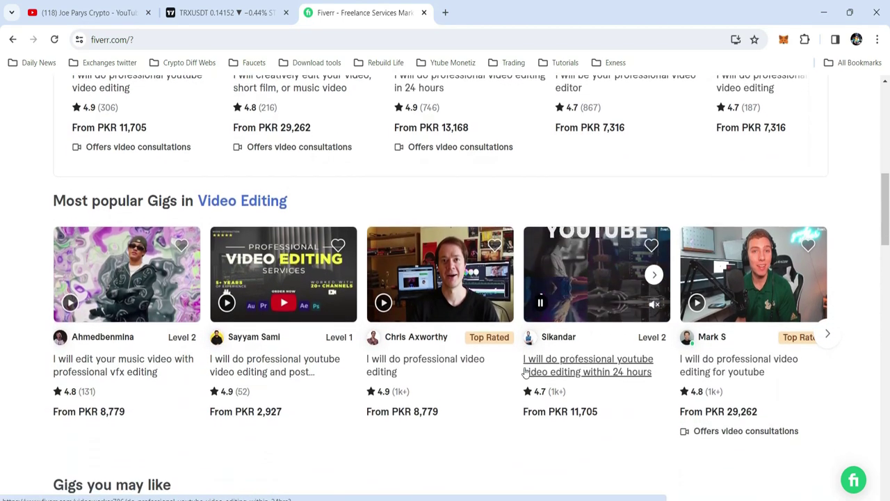
pyautogui.scroll(-2, 525, 372)
pyautogui.scroll(-2, 525, 372)
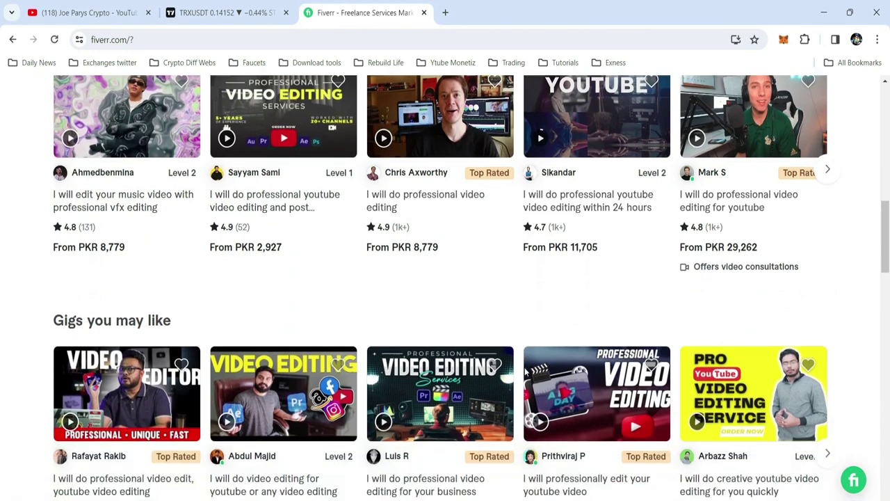
pyautogui.scroll(-2, 525, 372)
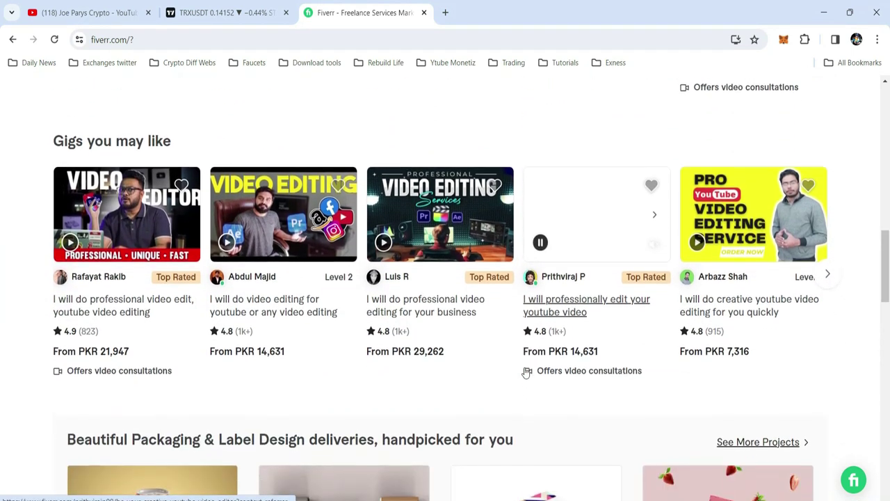
pyautogui.scroll(8, 525, 372)
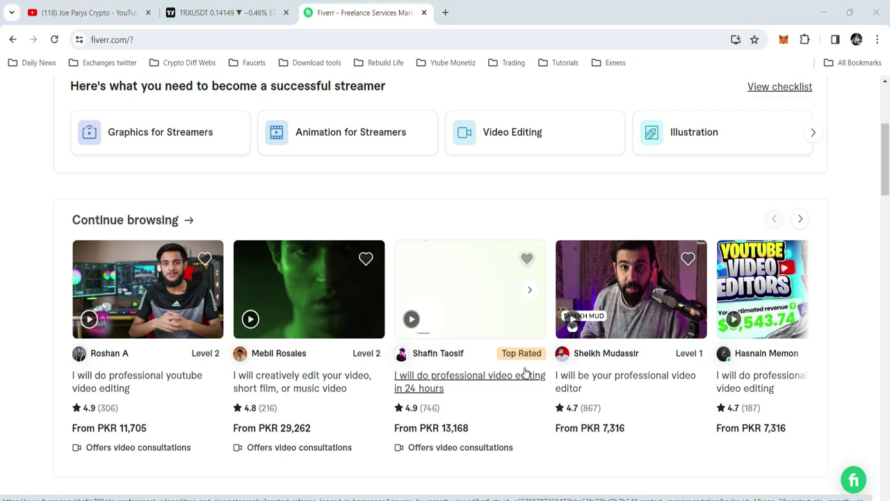
pyautogui.hotkey('alt', 'Tab')
pyautogui.hotkey('alt', 'Tab')
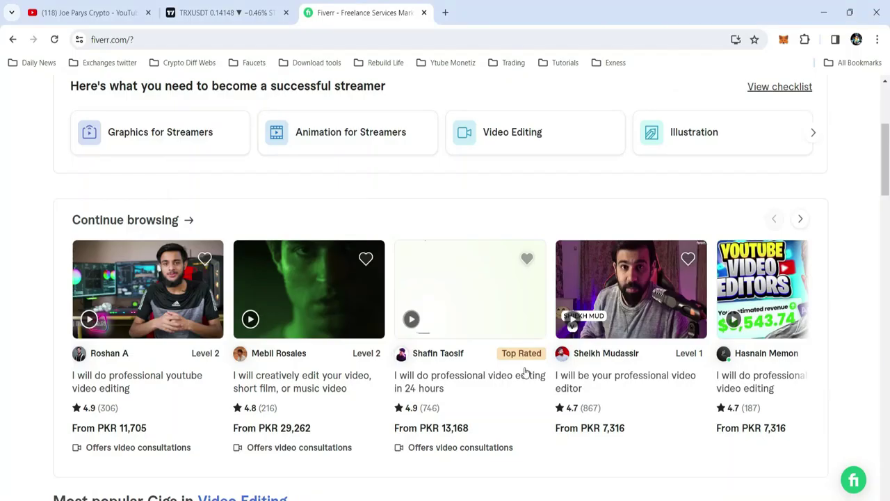
pyautogui.moveTo(360, 302)
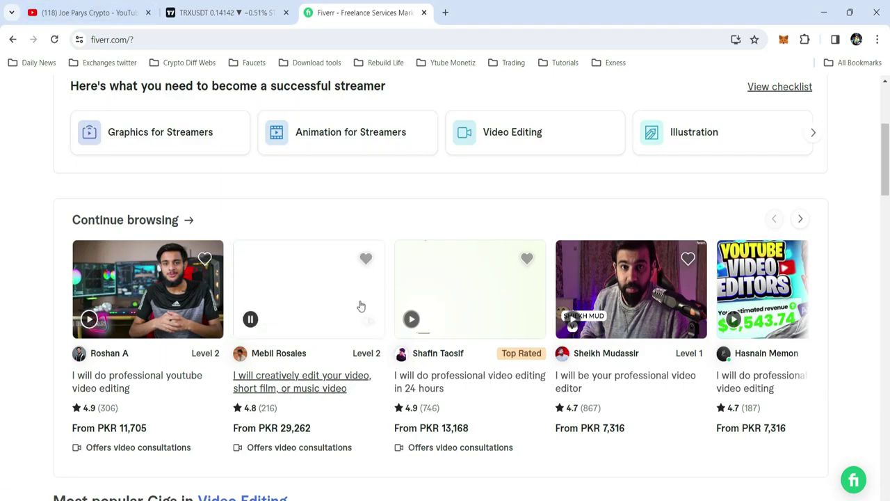